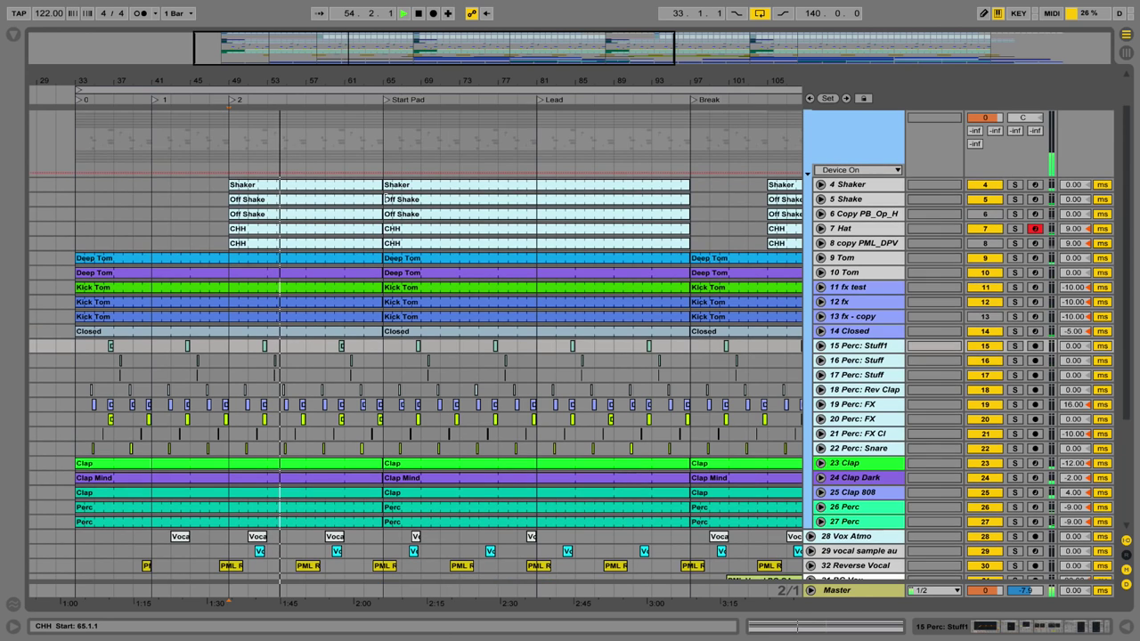
Collapse the Drums group and unfold the Massive "Choir" track with a reduced lane height
scroll(386, 202, up, 1)
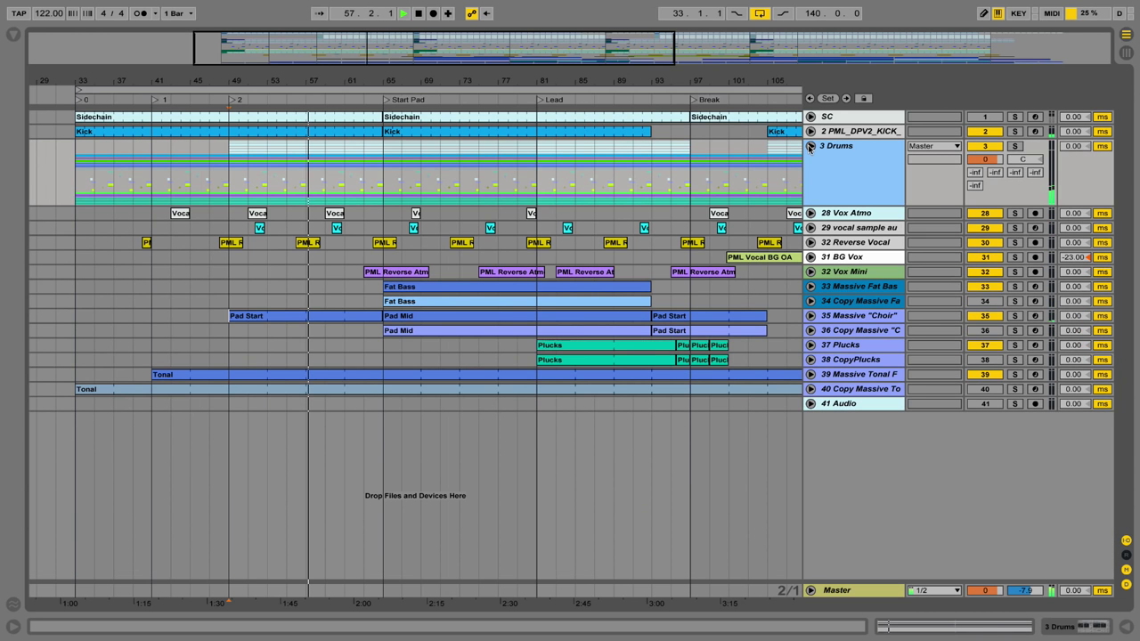
click(810, 147)
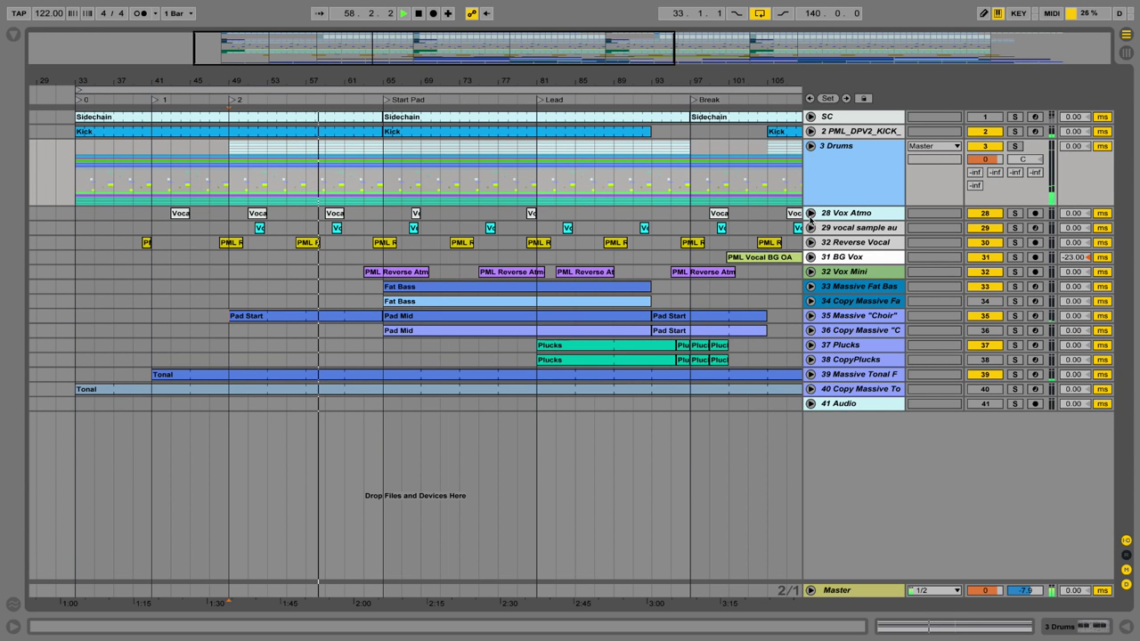
click(810, 315)
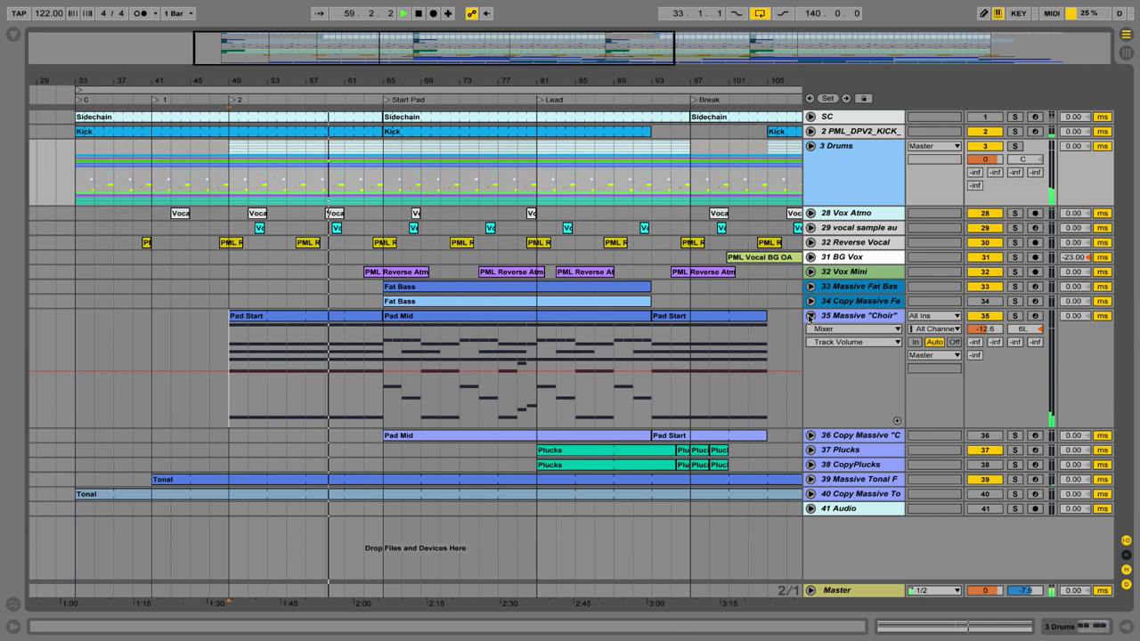
drag(849, 427, 860, 393)
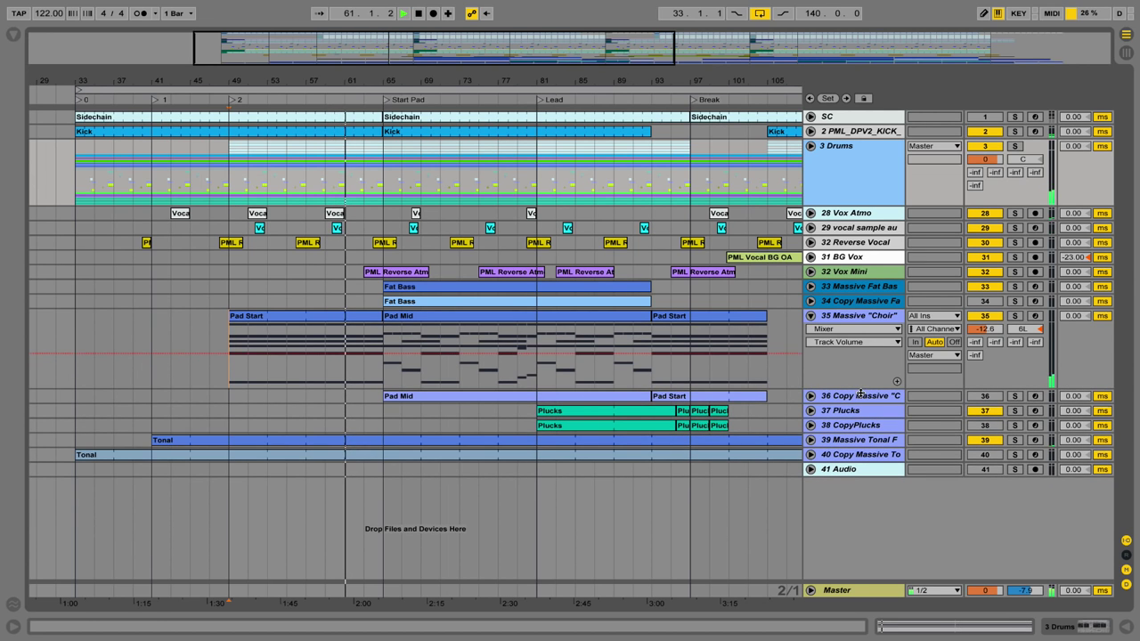
Unfold the Massive Tonal and Plucks tracks and shrink the Choir and Tonal lanes to a compact height
click(810, 440)
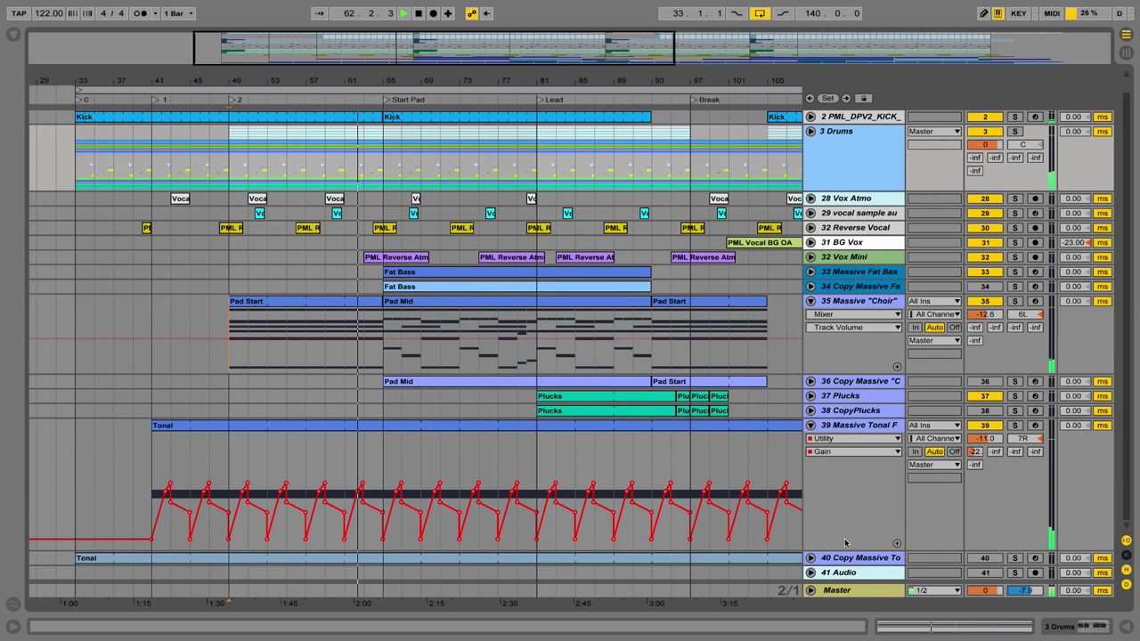
drag(850, 552, 850, 501)
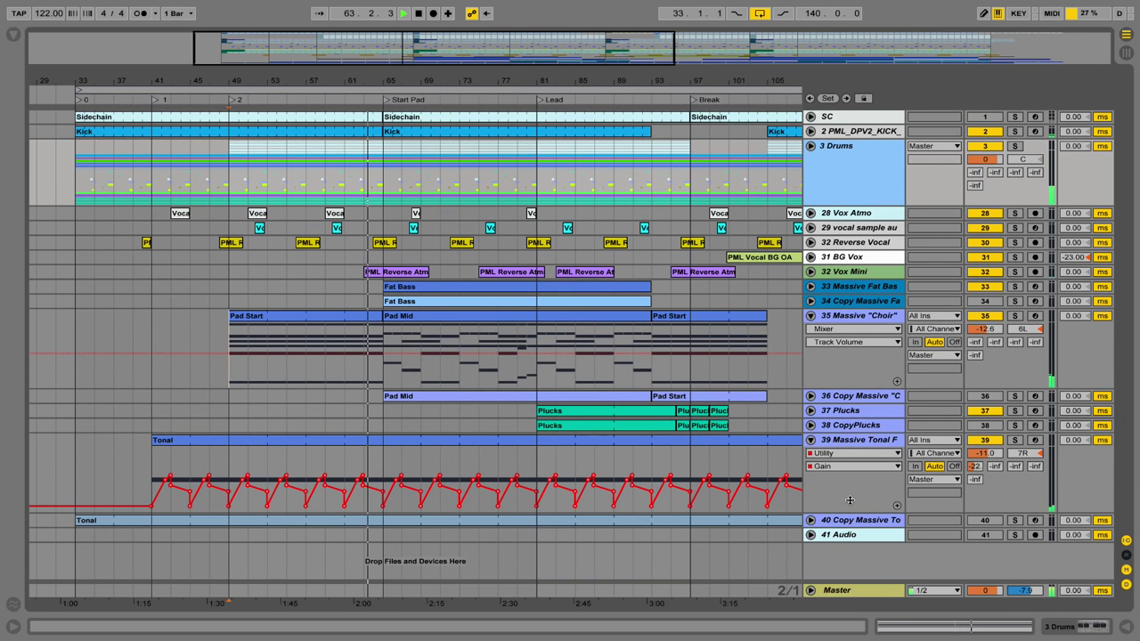
click(811, 410)
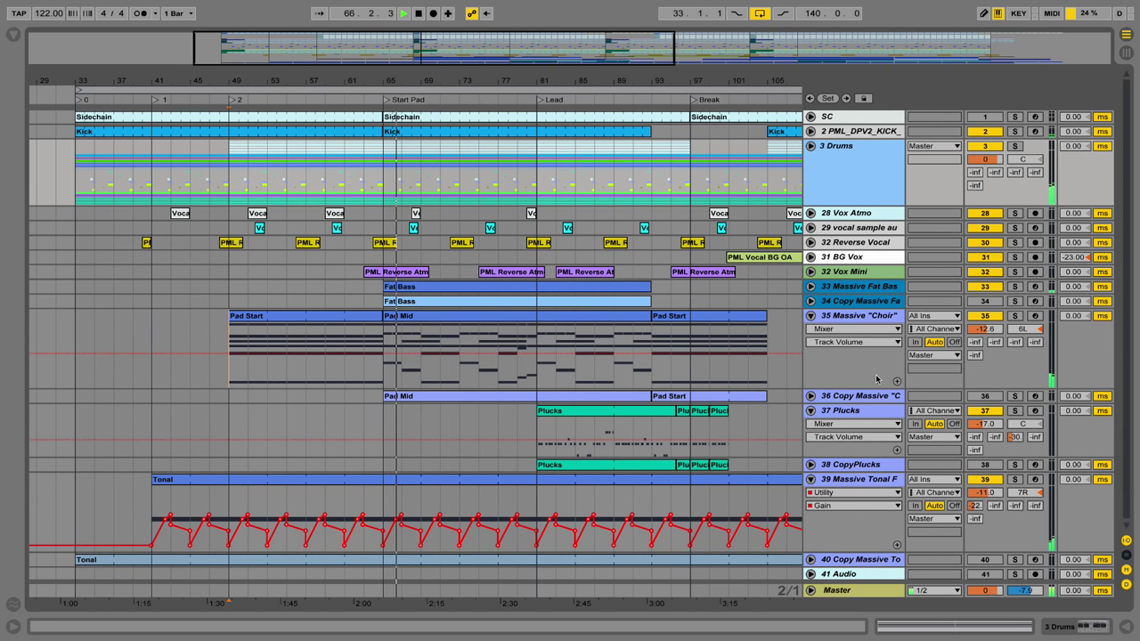
drag(870, 388, 869, 376)
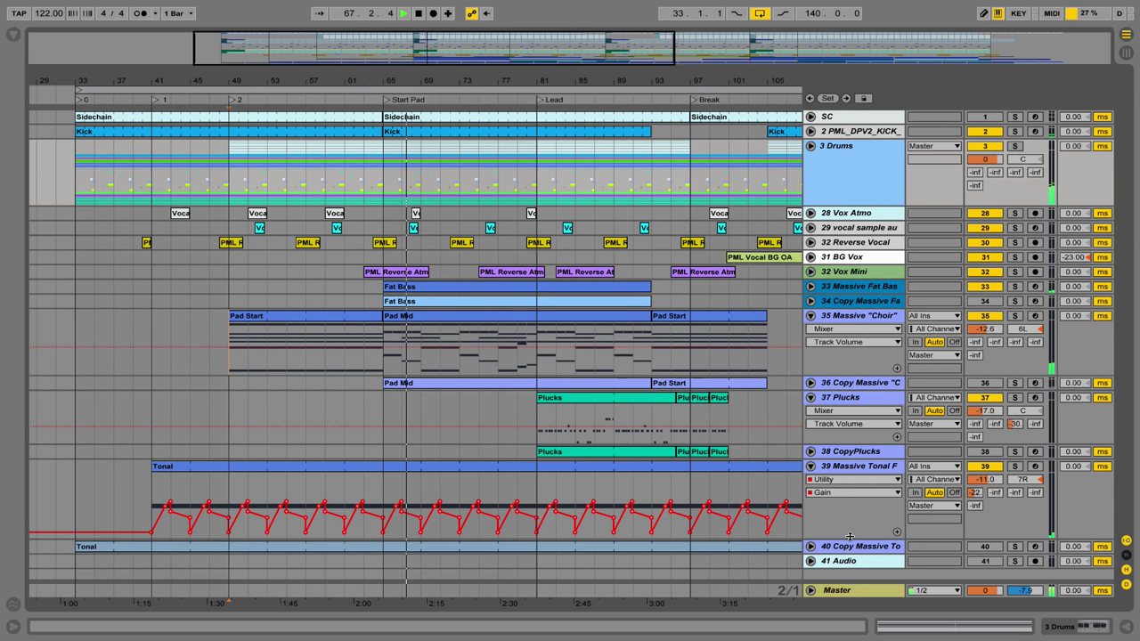
drag(851, 537, 851, 523)
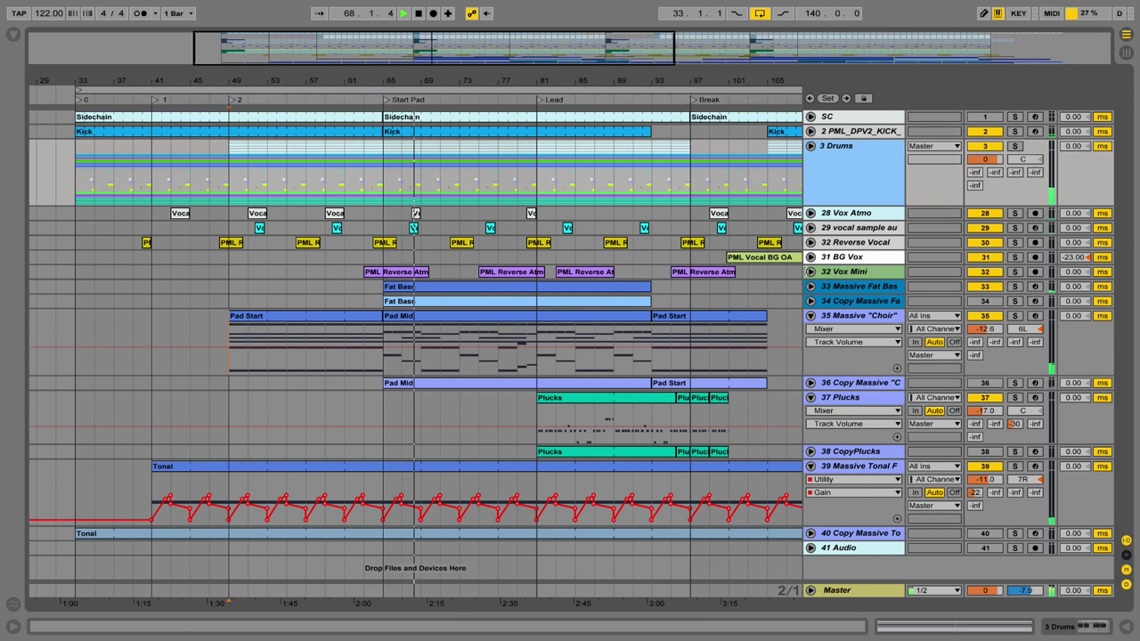
Unfold the Massive Fat Bass track and briefly view the Vox Mini track's waveforms before folding Vox Mini again
click(810, 286)
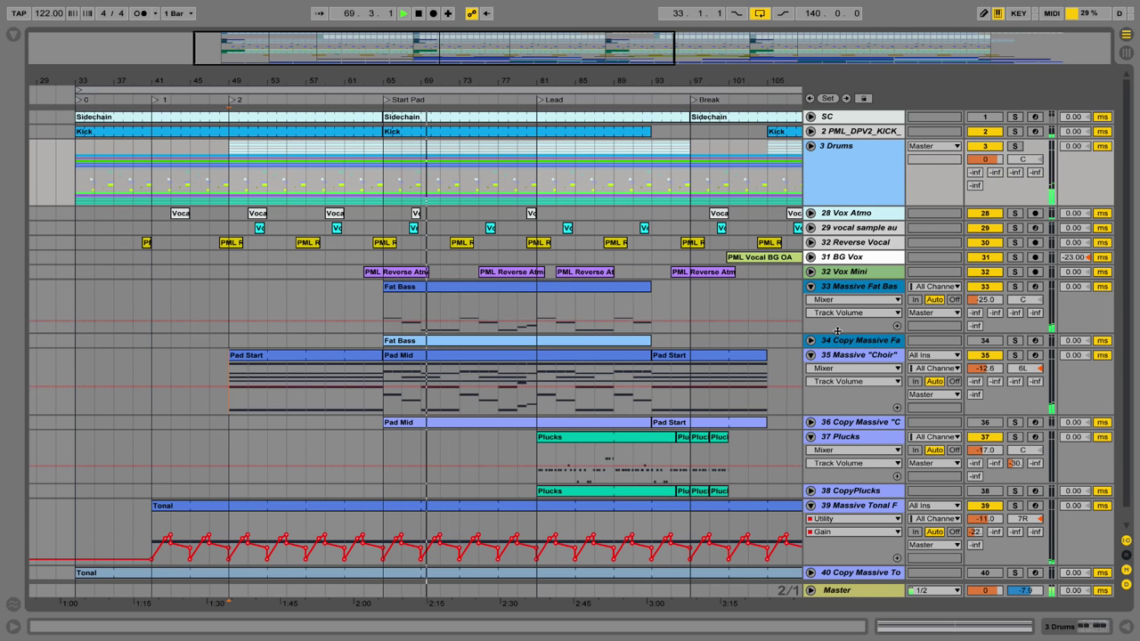
click(810, 272)
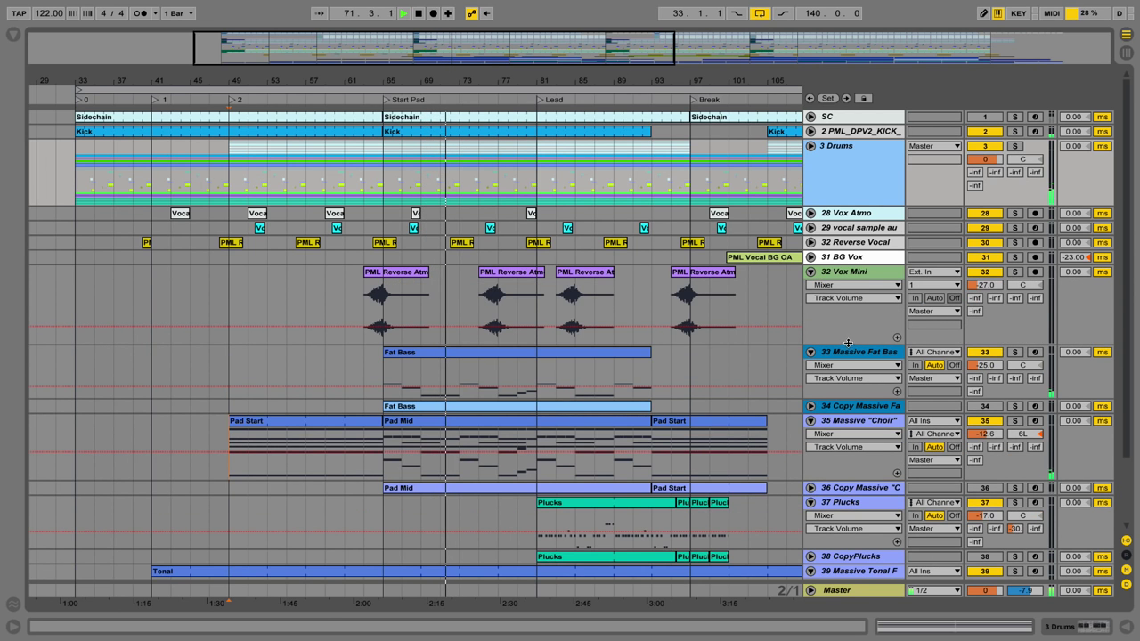
drag(850, 344, 850, 318)
click(810, 272)
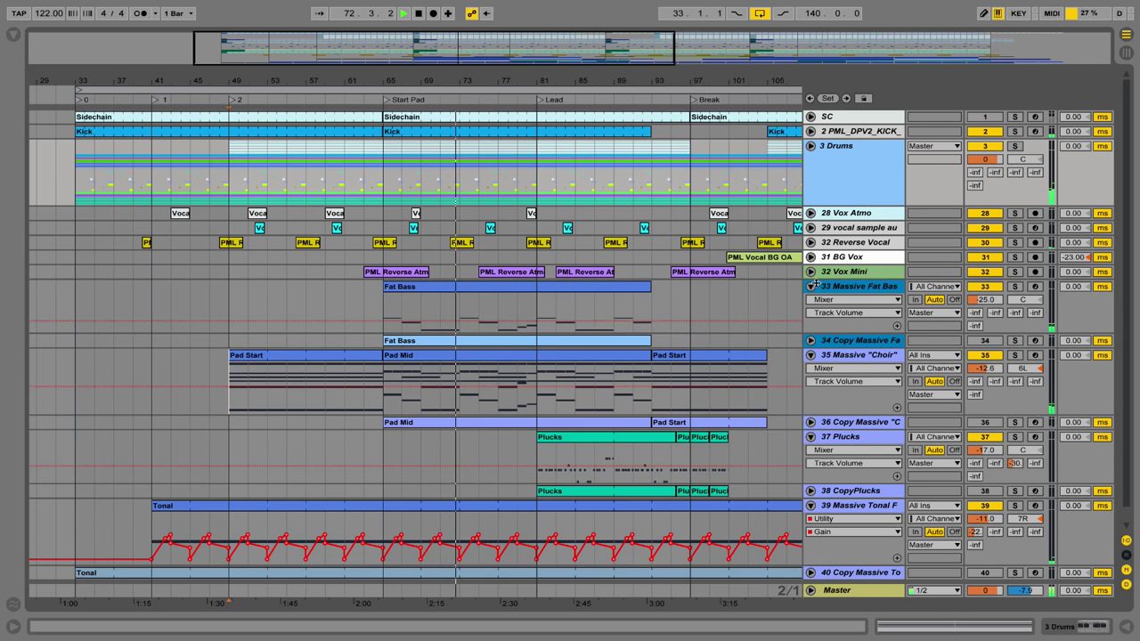
Fold the Massive Fat Bass, Massive "Choir", Plucks and Massive Tonal tracks
click(810, 287)
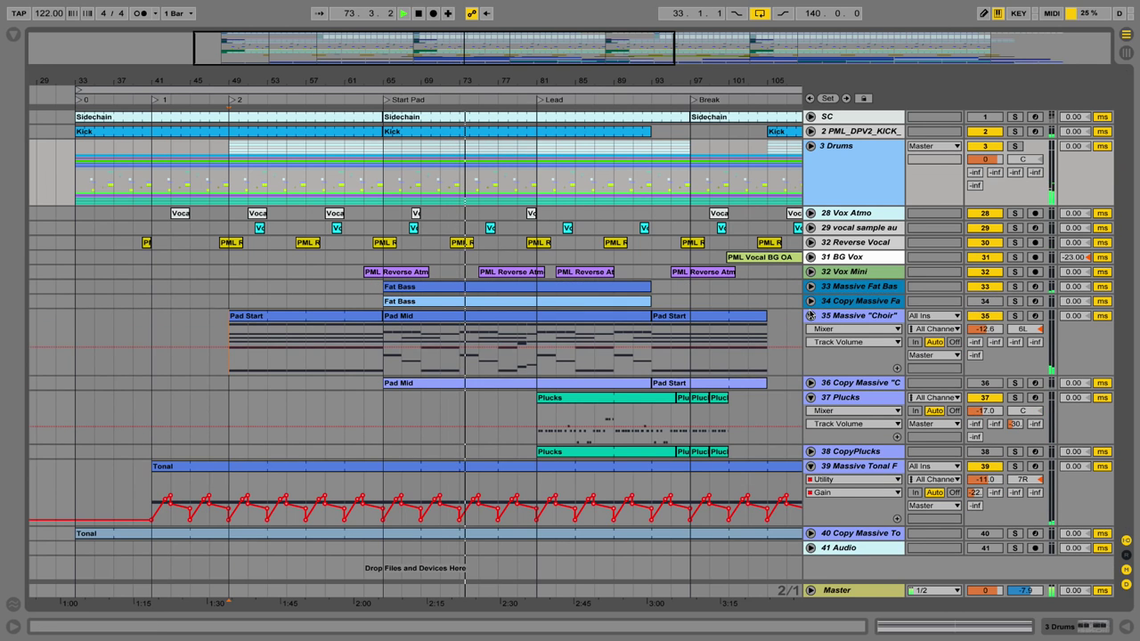
click(810, 315)
click(810, 345)
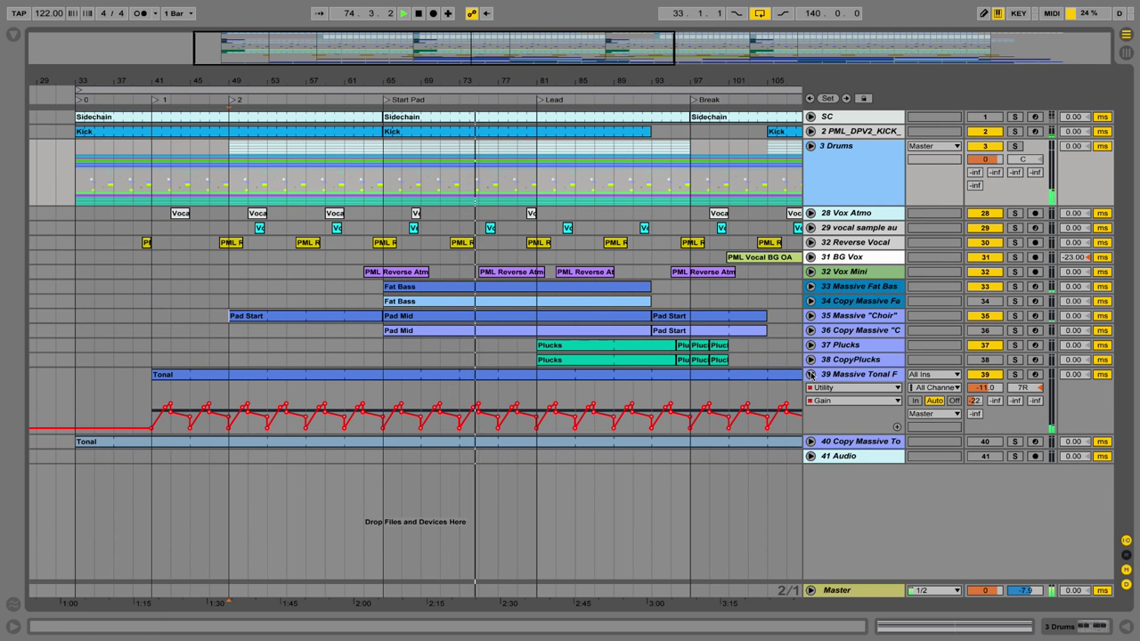
click(811, 374)
Expand the Drums group and unfold its fx test track with a reduced lane height to view the Kick Tom notes around the Lead section
click(812, 146)
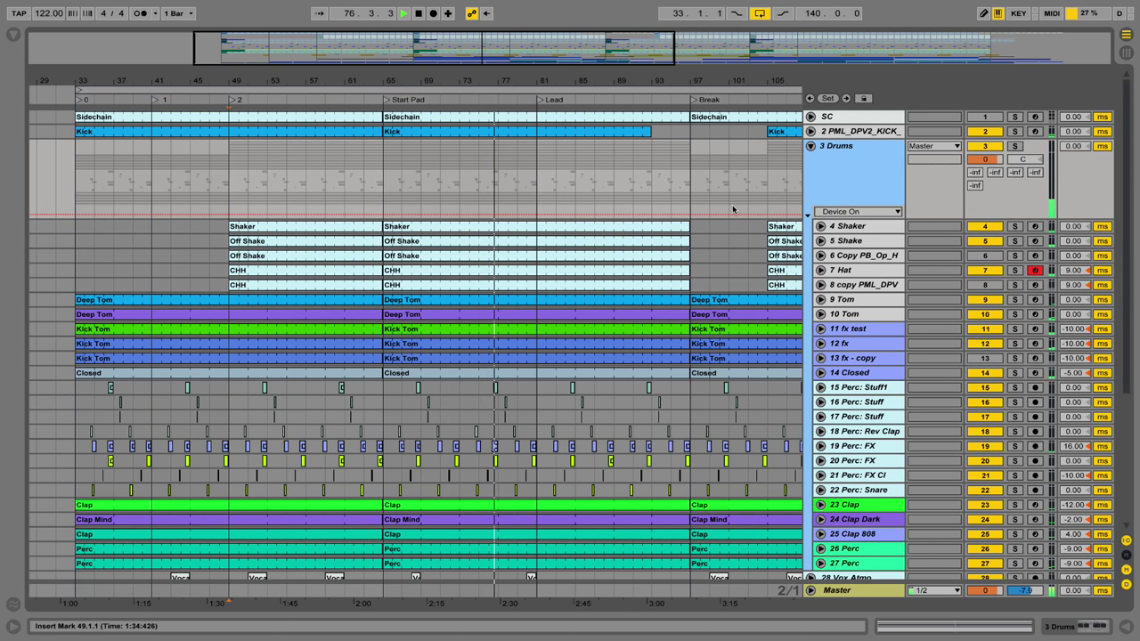
scroll(713, 224, down, 3)
scroll(713, 223, down, 1)
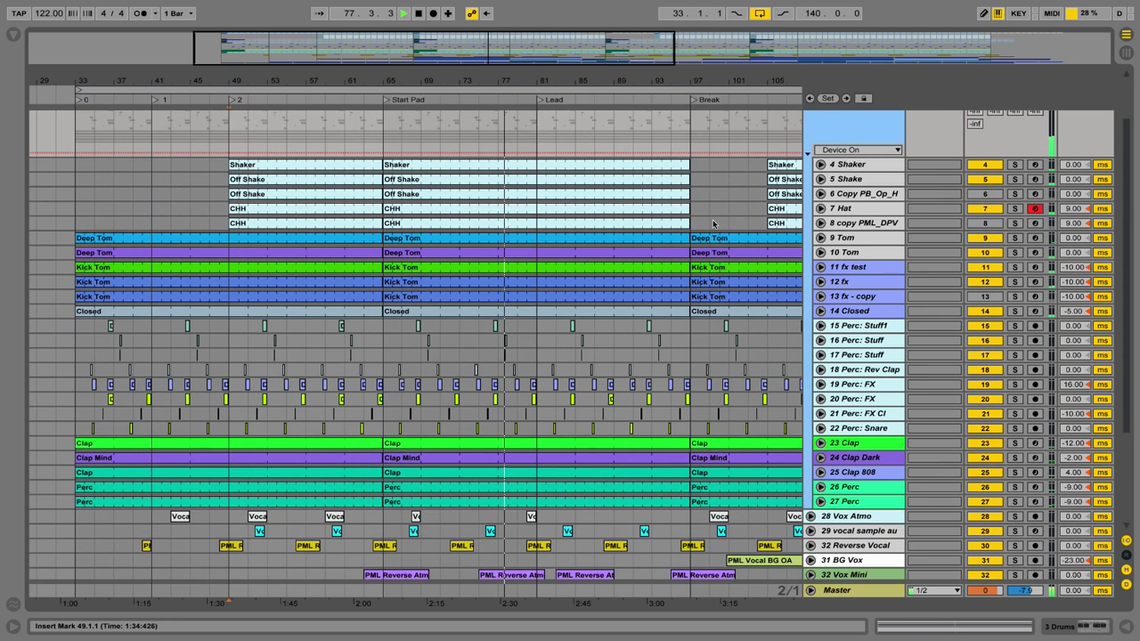
drag(617, 82, 620, 166)
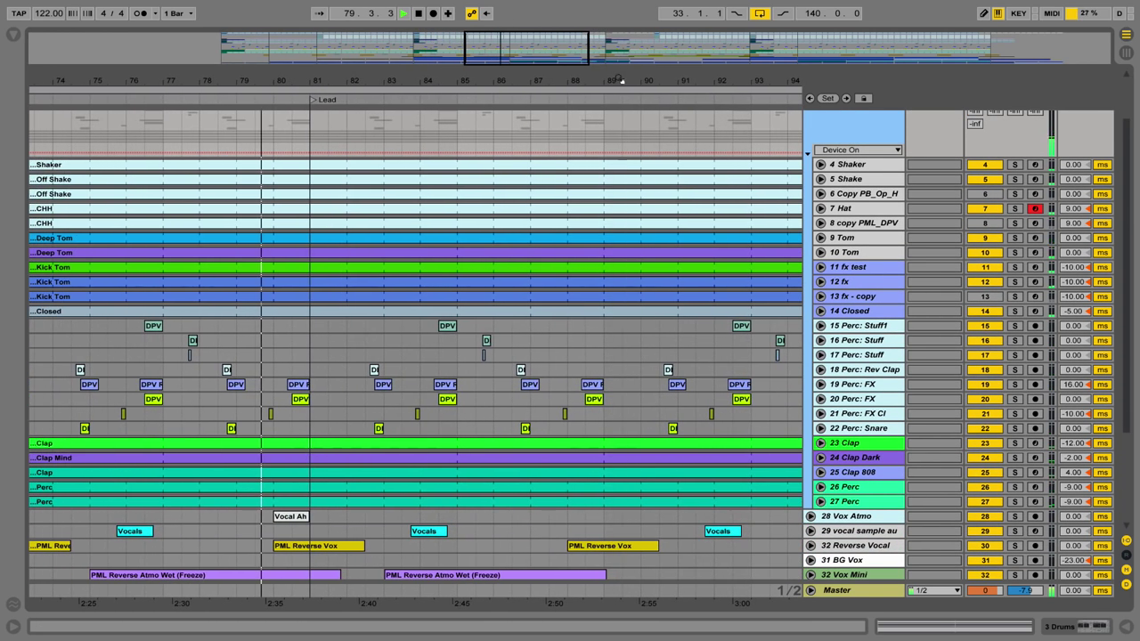
click(820, 267)
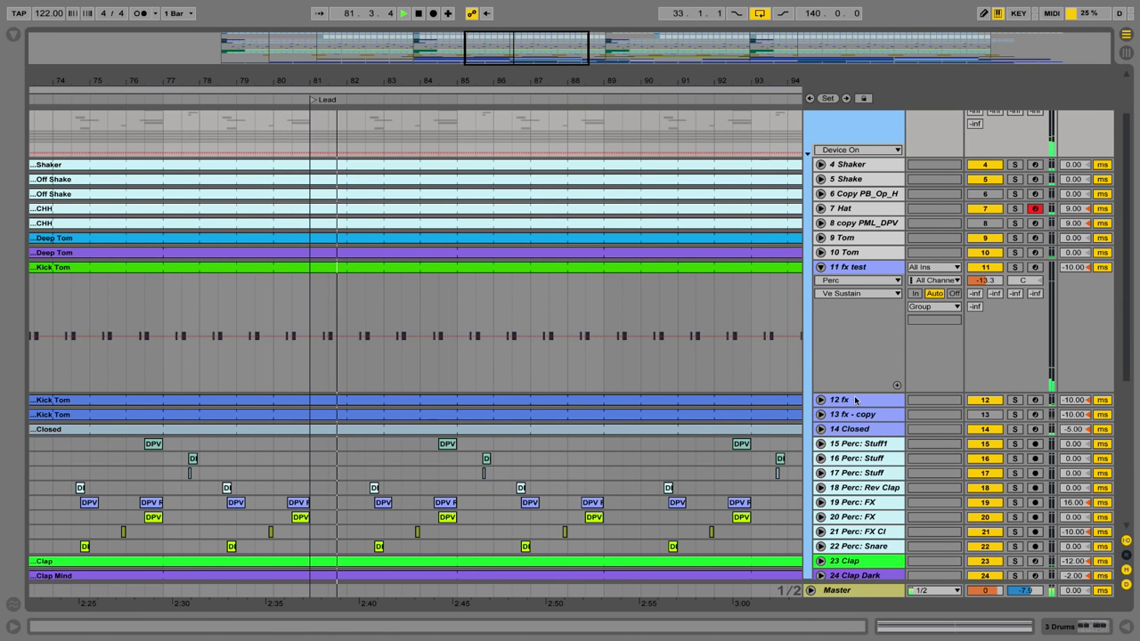
drag(855, 394, 853, 337)
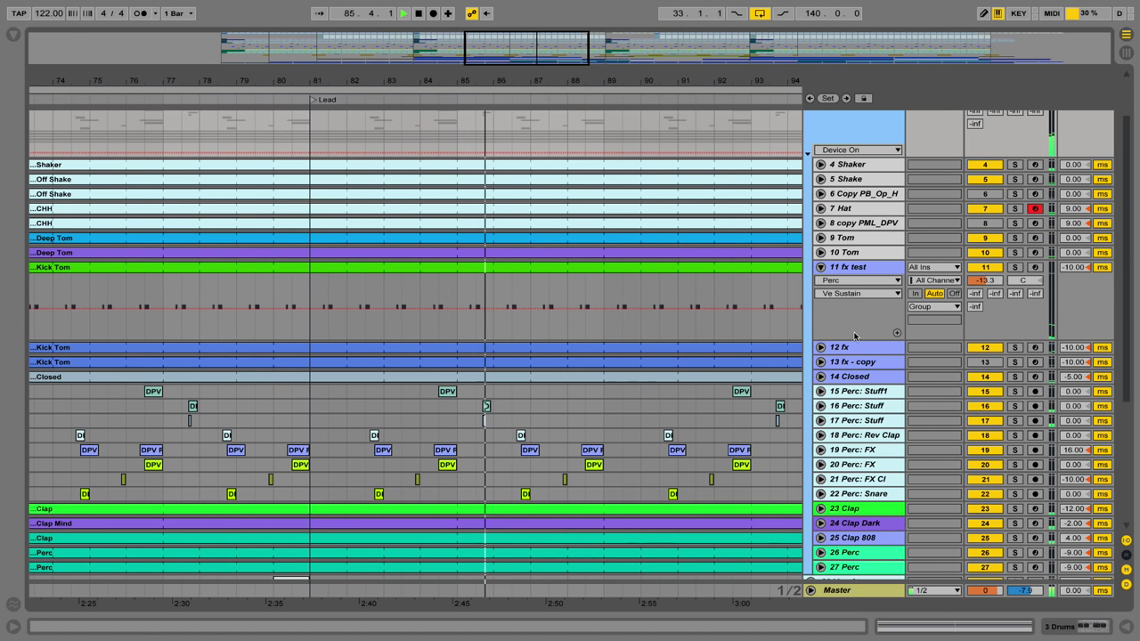
Examine how the kick, shaker, hat, tom and percussion tracks are arranged from the Start Pad section through the Break
drag(508, 81, 487, 44)
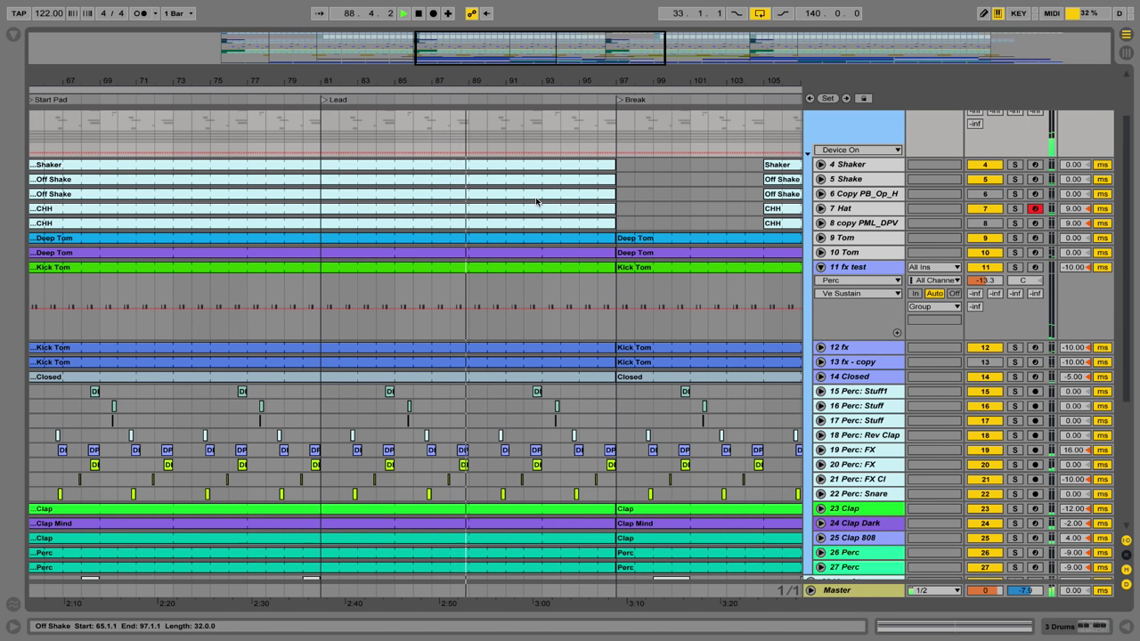
drag(521, 85, 470, 77)
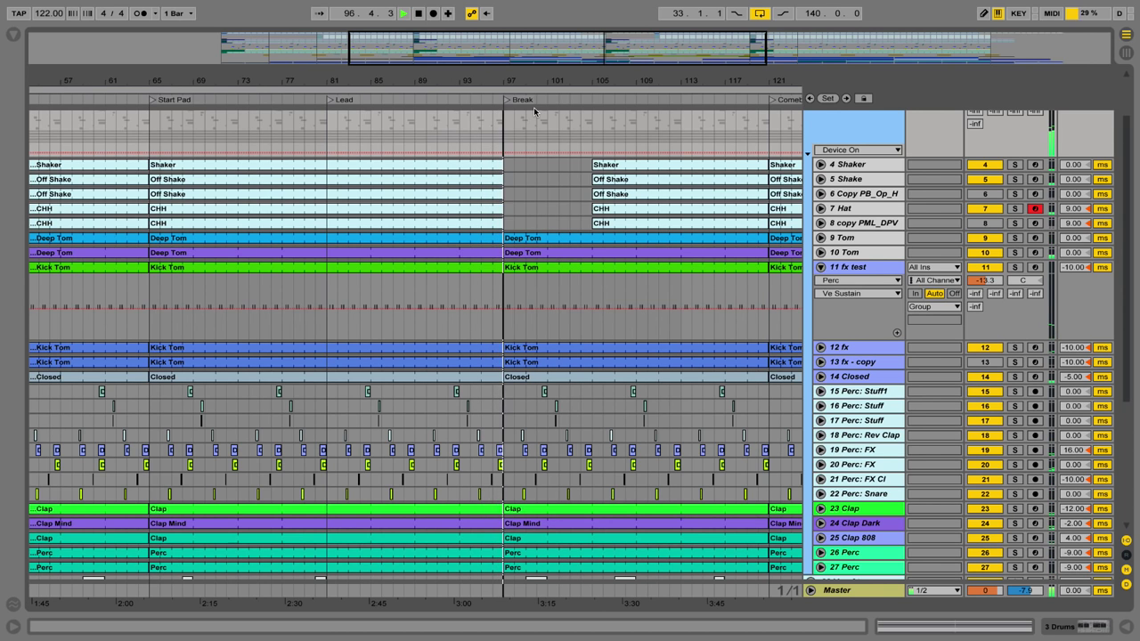
scroll(593, 174, up, 2)
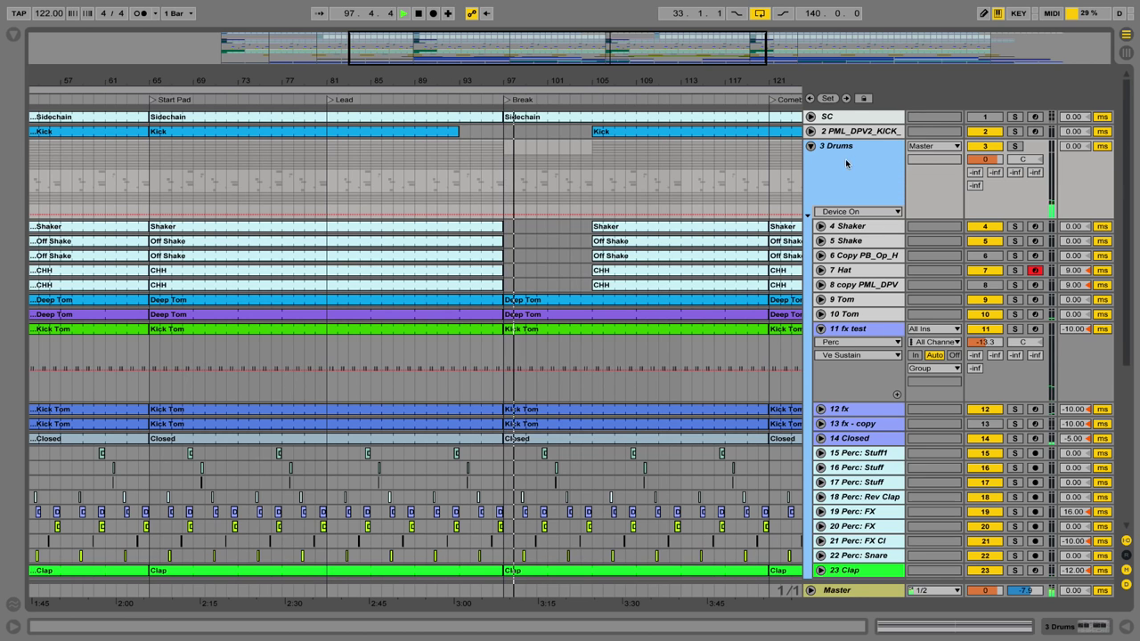
scroll(808, 167, down, 1)
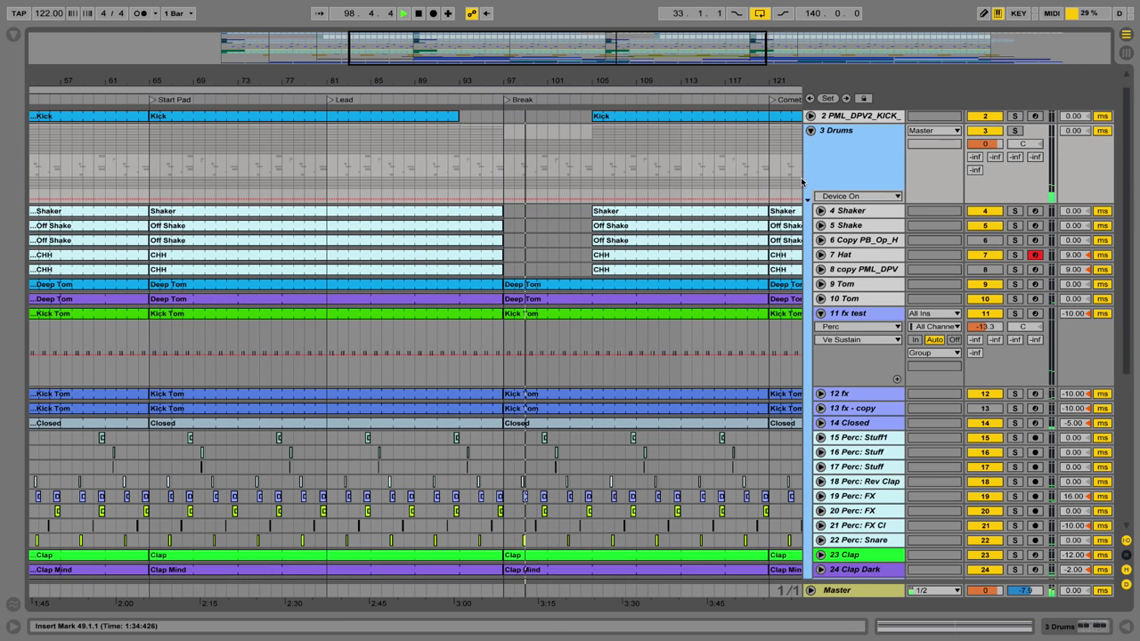
scroll(802, 181, down, 1)
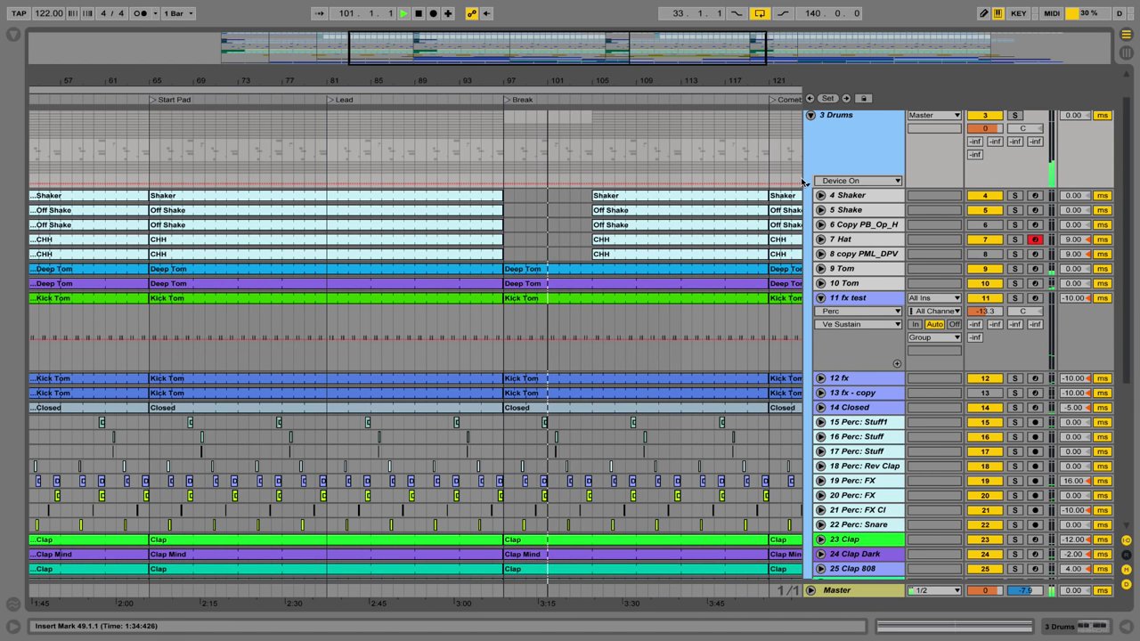
scroll(803, 182, down, 2)
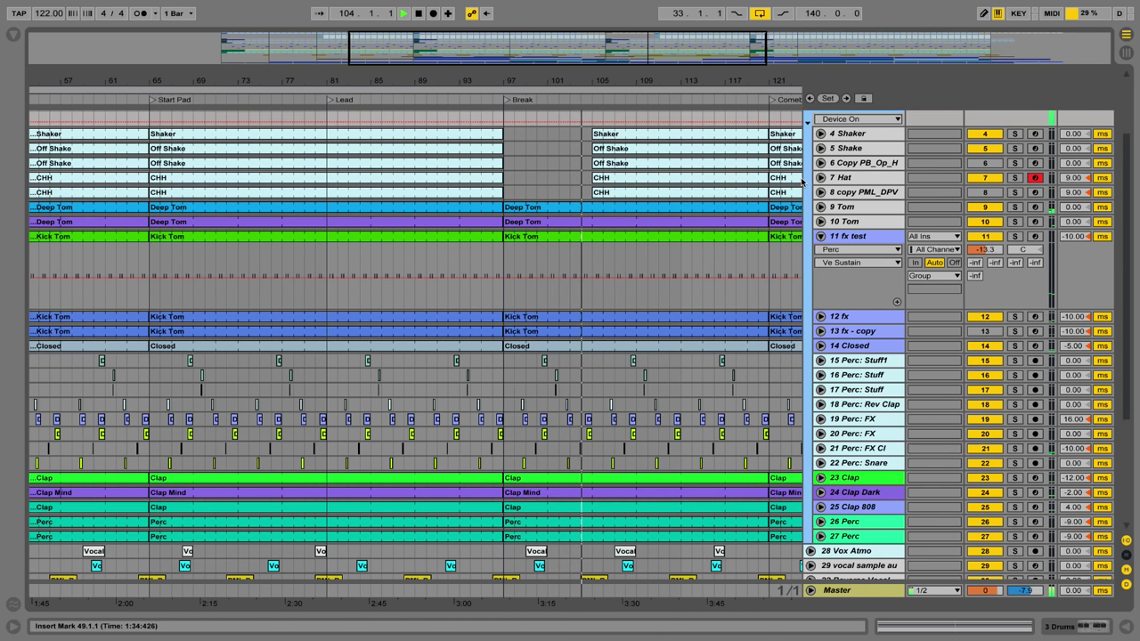
scroll(801, 181, up, 3)
scroll(800, 181, up, 3)
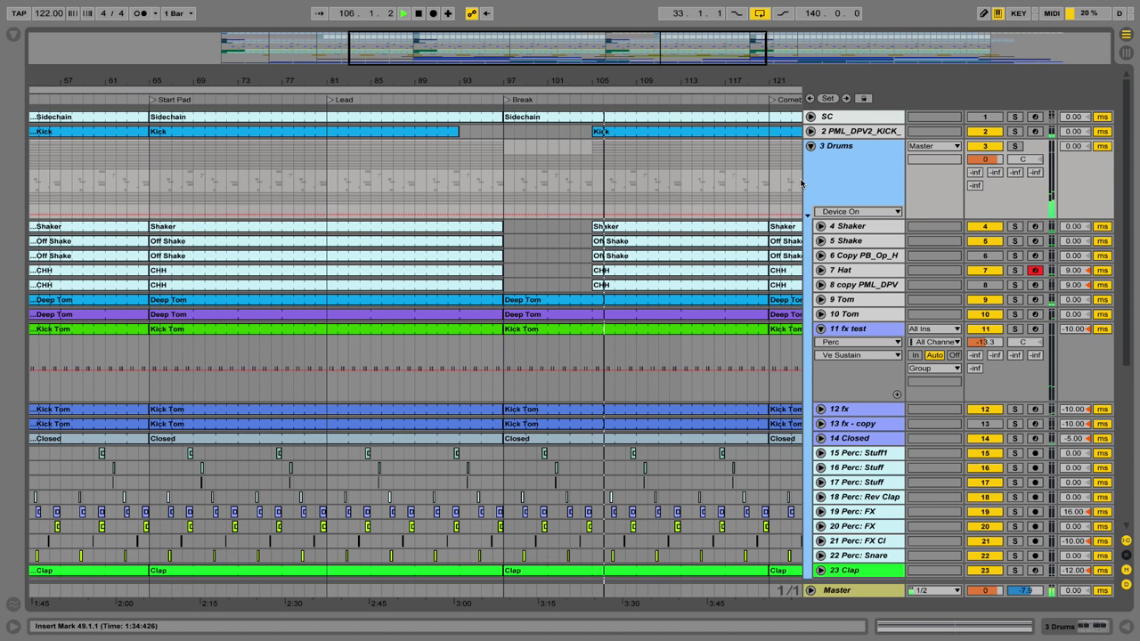
scroll(800, 182, down, 3)
scroll(763, 181, down, 2)
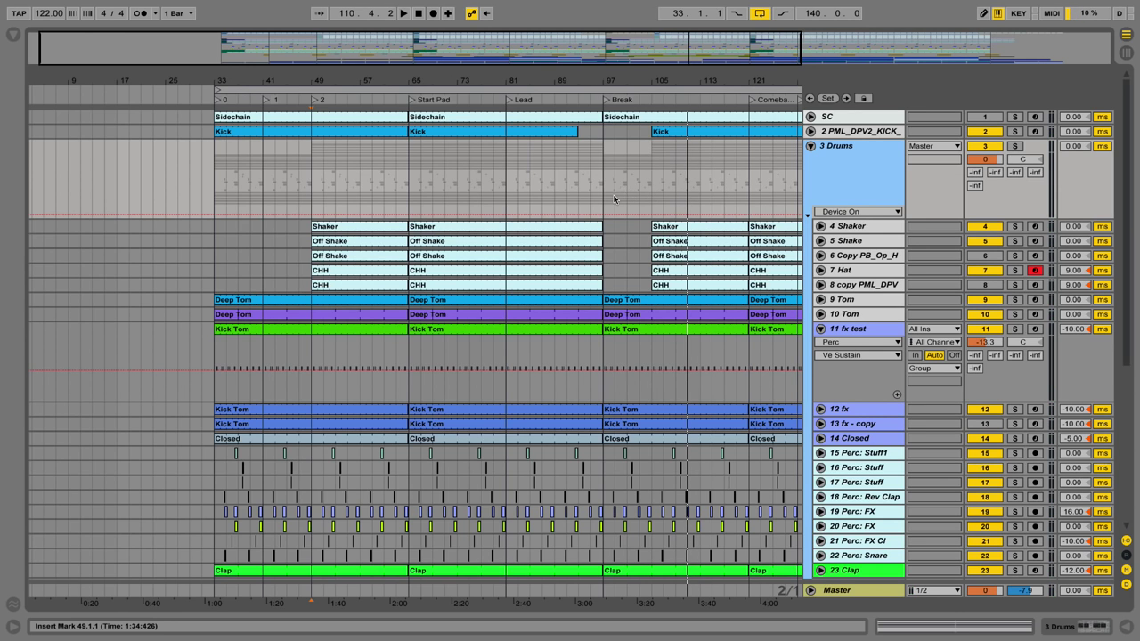
Collapse the Drums group, select it, and briefly reopen it to view its tracks in the opening sections
click(810, 146)
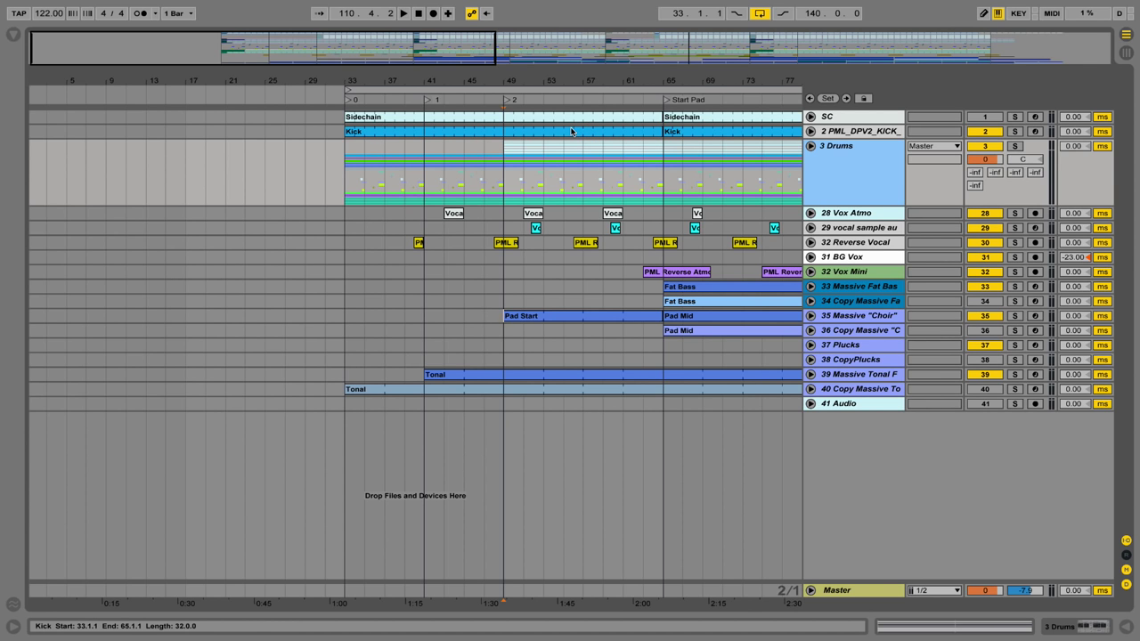
drag(505, 71, 414, 79)
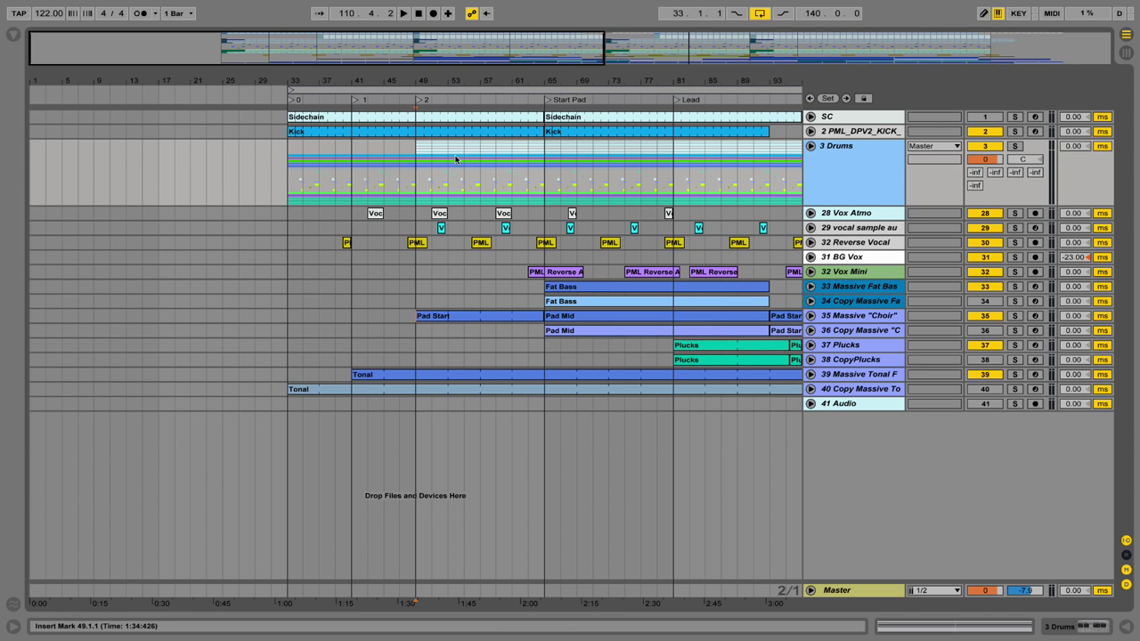
click(831, 155)
click(810, 146)
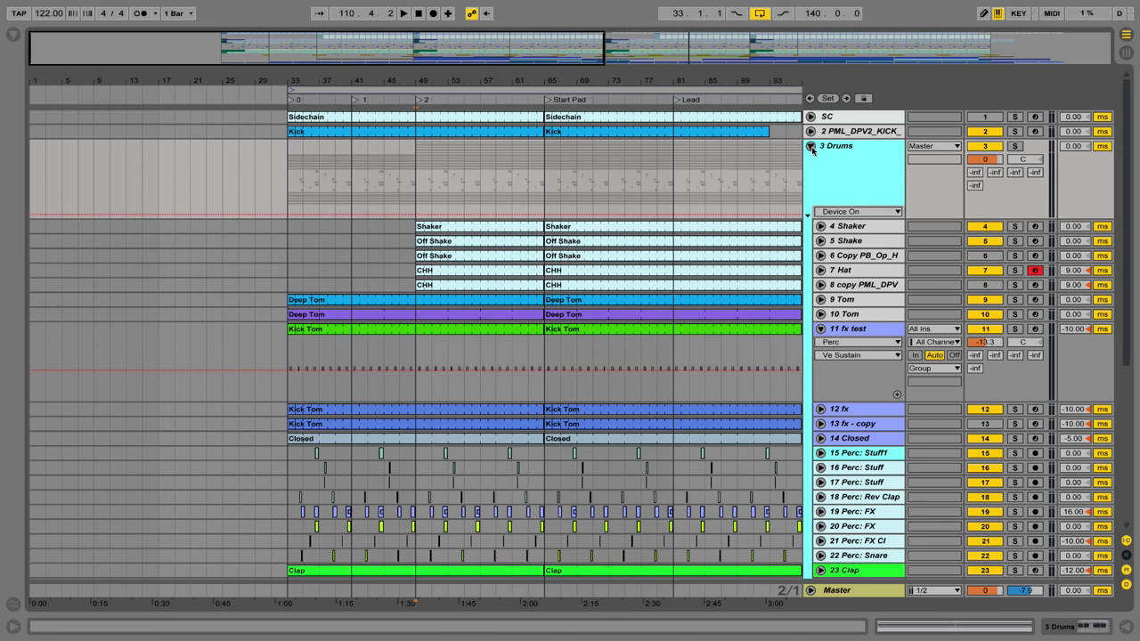
click(810, 146)
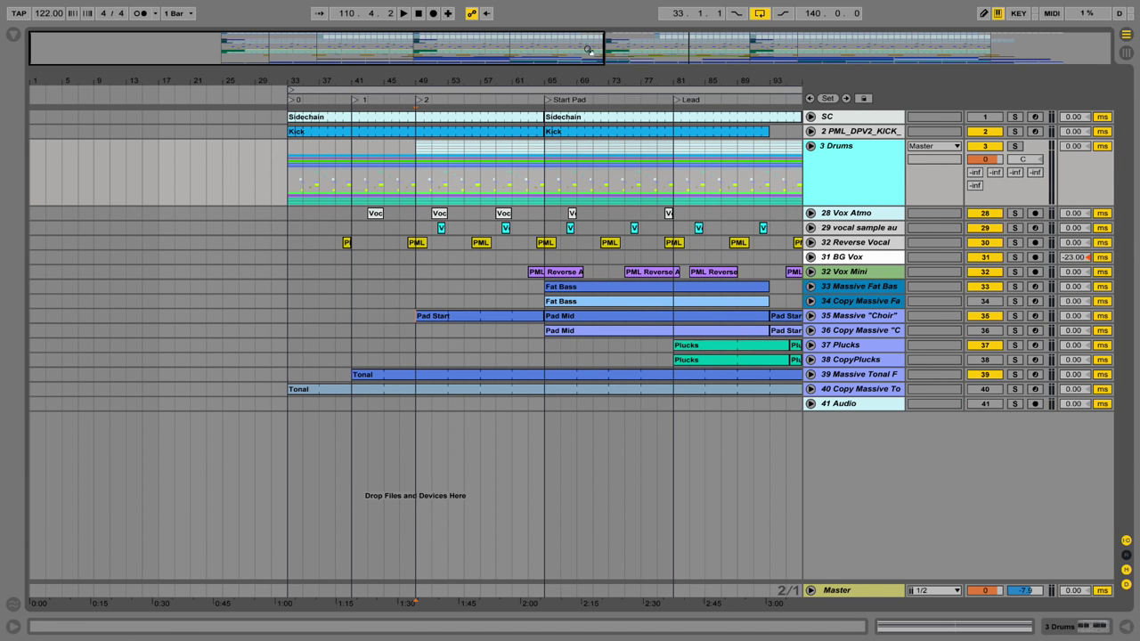
Unfold the Vox Atmo track to show its waveforms and place the insert marker at bar 59
drag(609, 84, 494, 83)
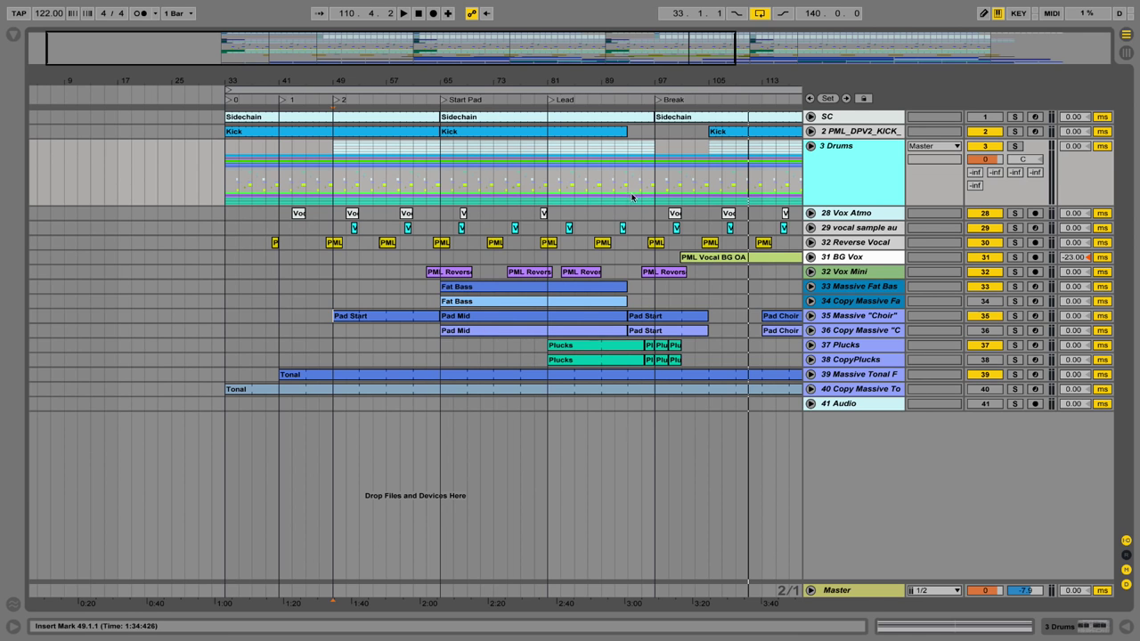
click(851, 213)
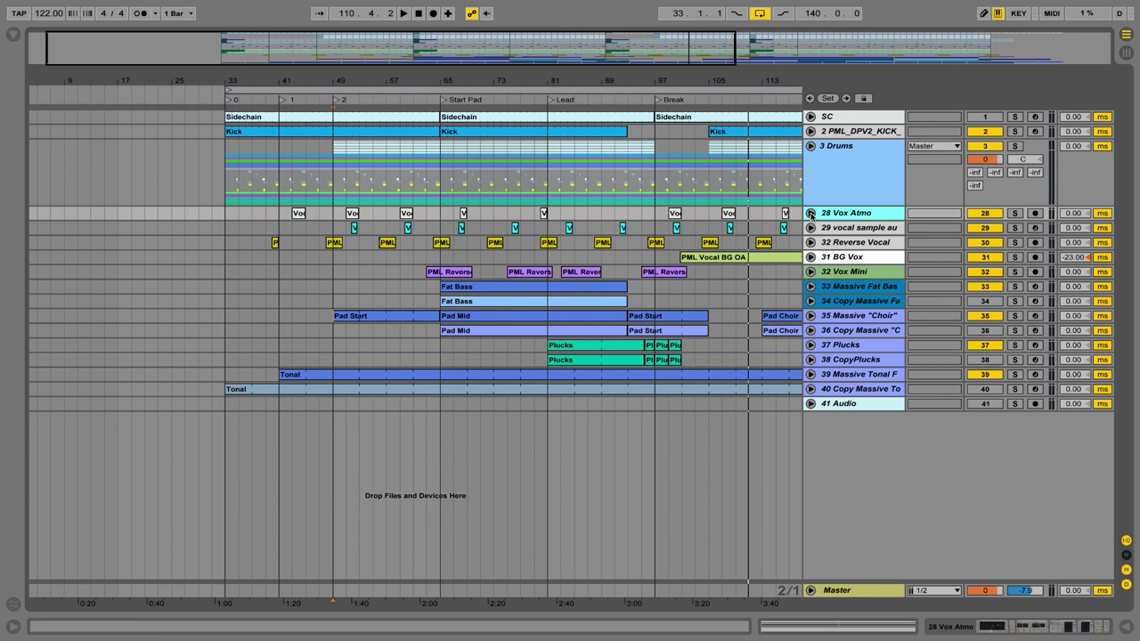
click(810, 213)
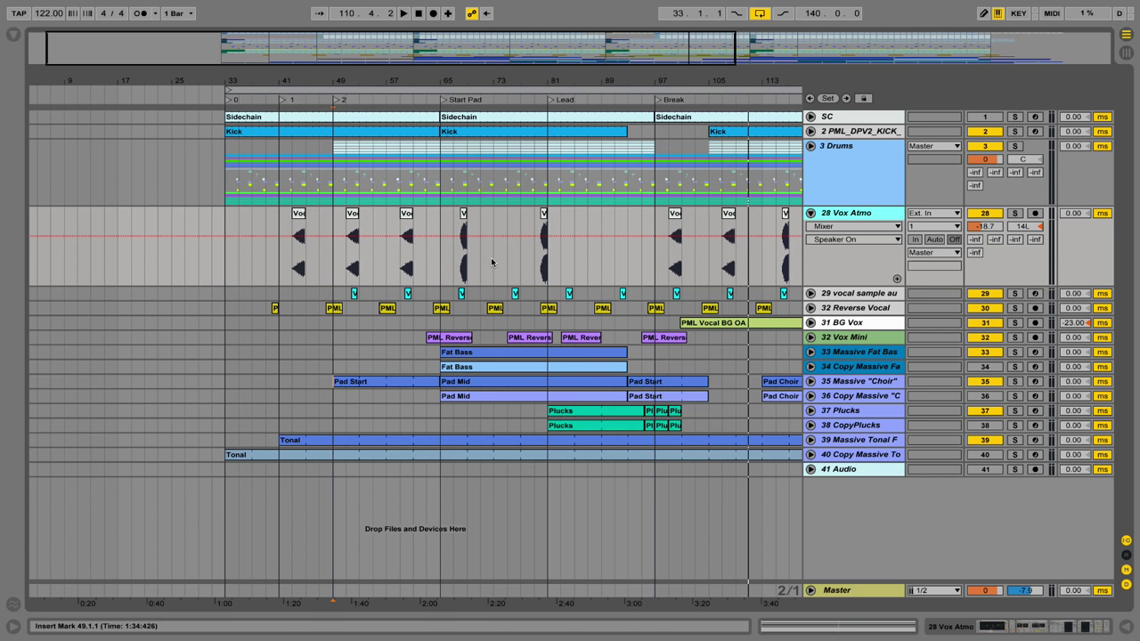
click(399, 256)
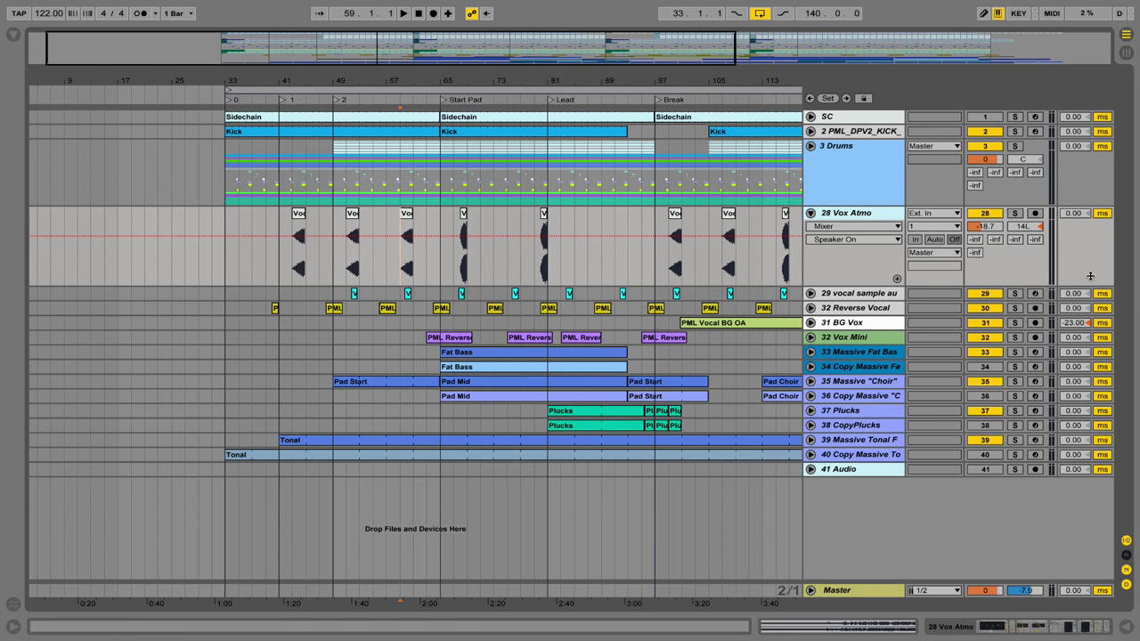
Audition the Vox Atmo track soloed from bar 59 and view its device chain, leaving the track folded and unsoloed
click(1019, 214)
key(space)
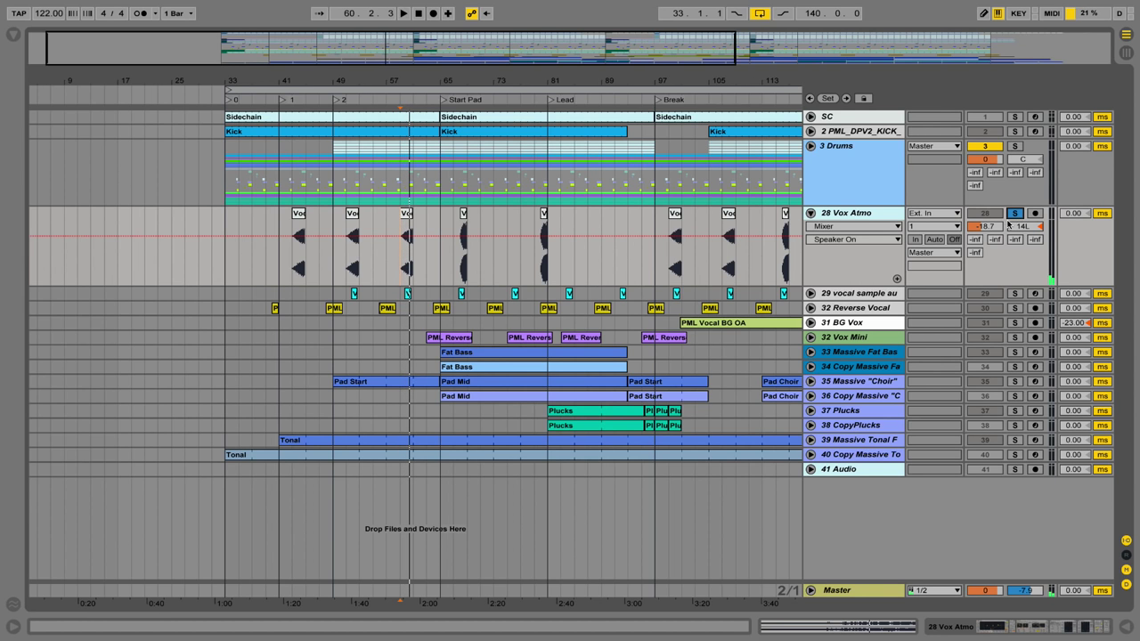
double_click(835, 214)
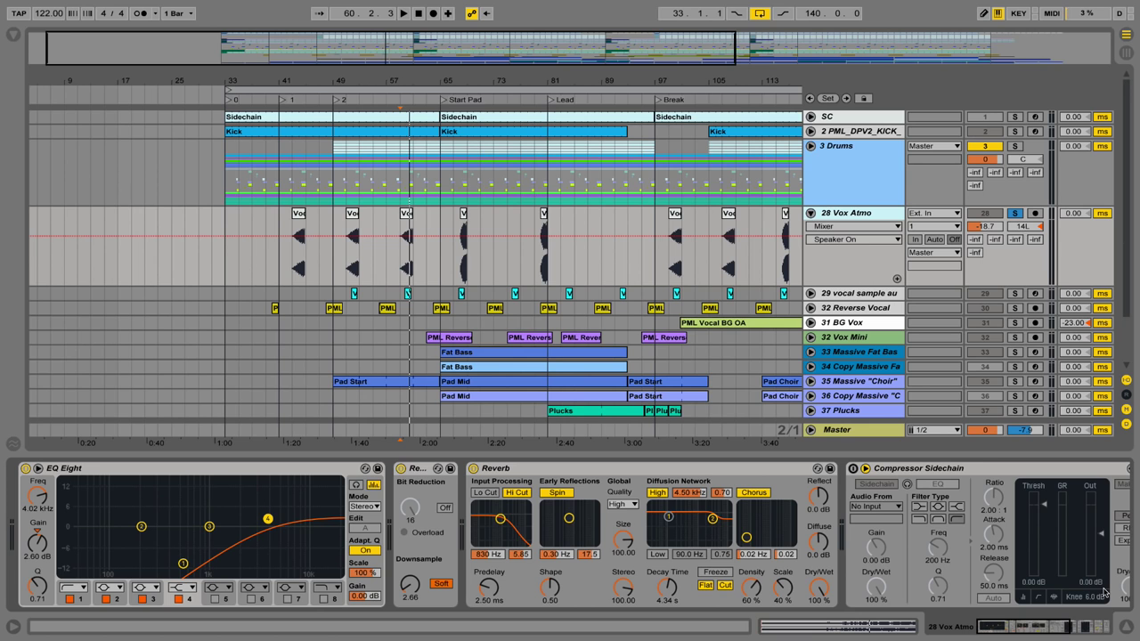
click(1124, 627)
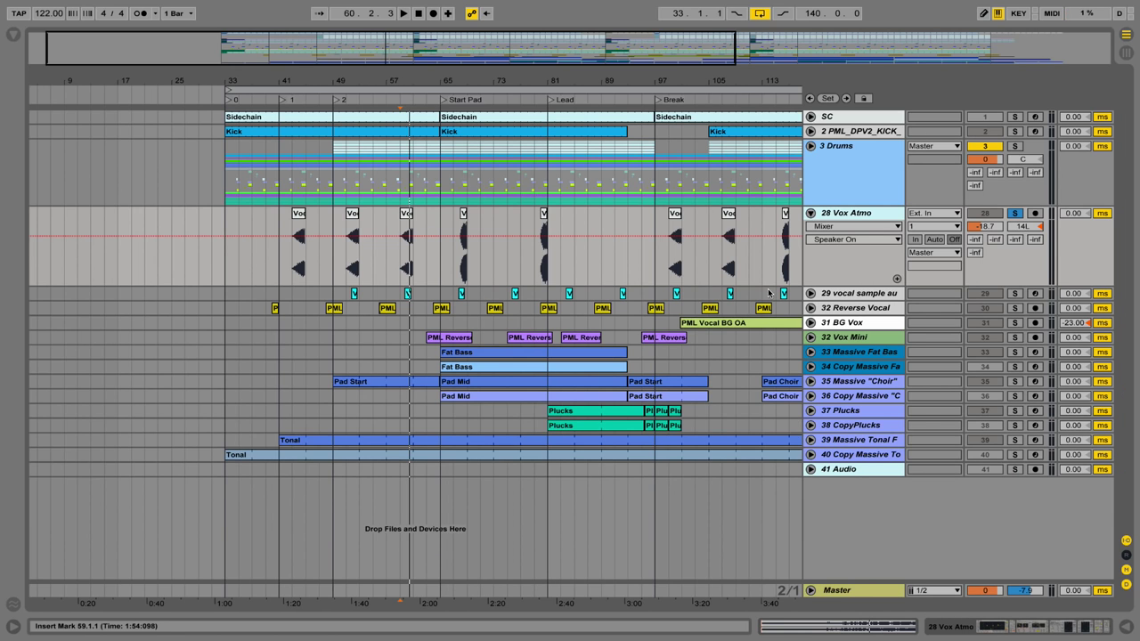
click(810, 214)
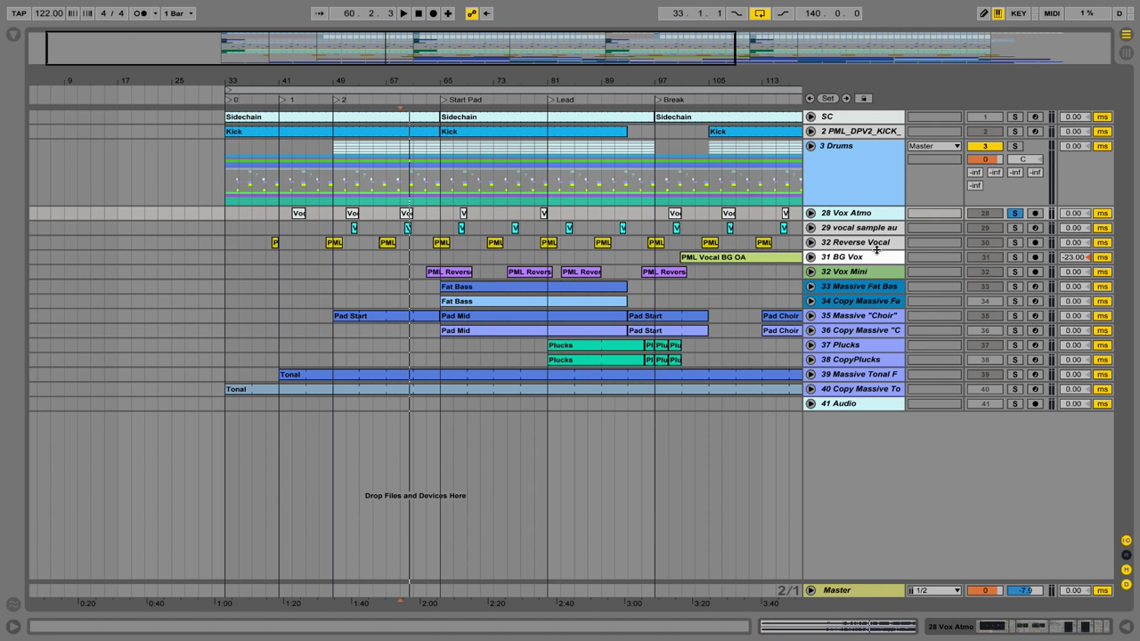
click(1015, 214)
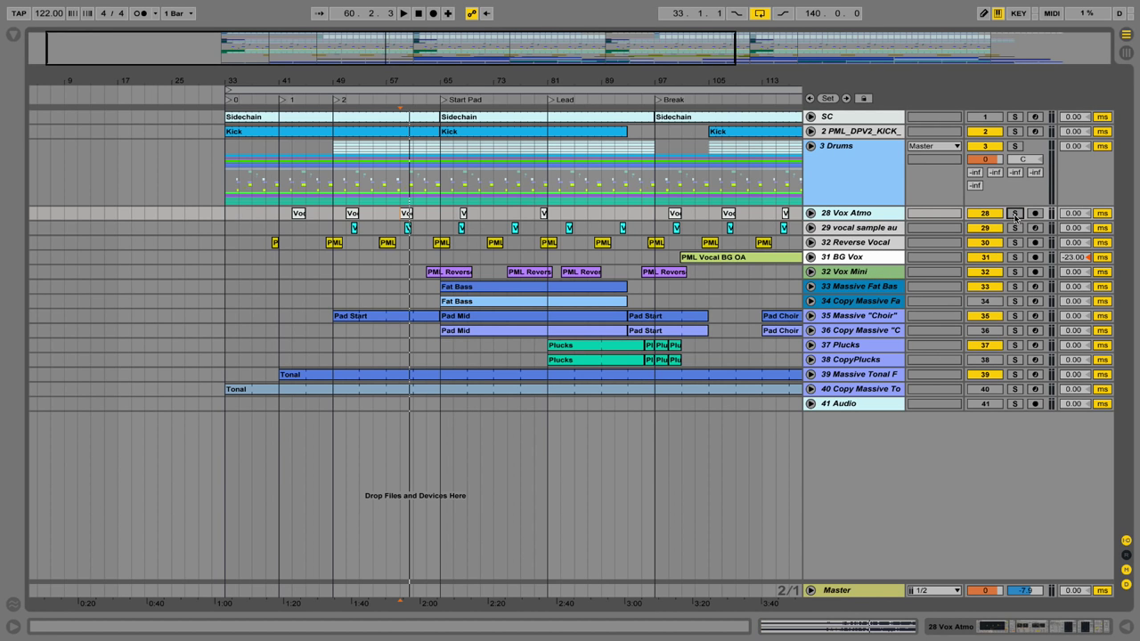
Unfold the Massive Fat Bass track and audition it soloed from bar 65, ending with its solo off
click(862, 289)
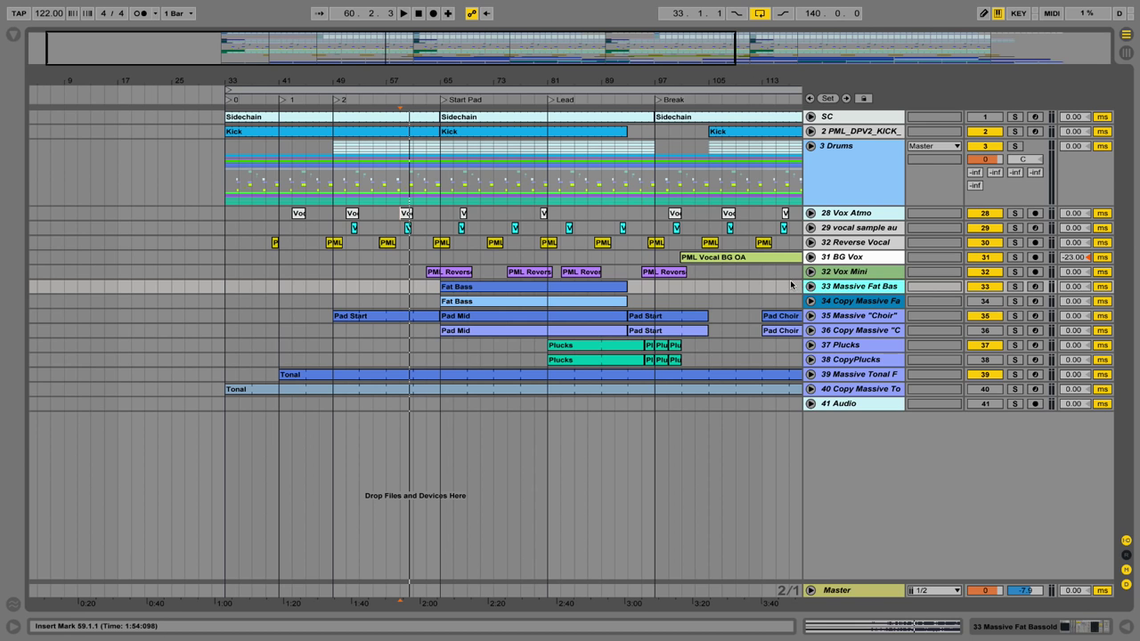
click(811, 286)
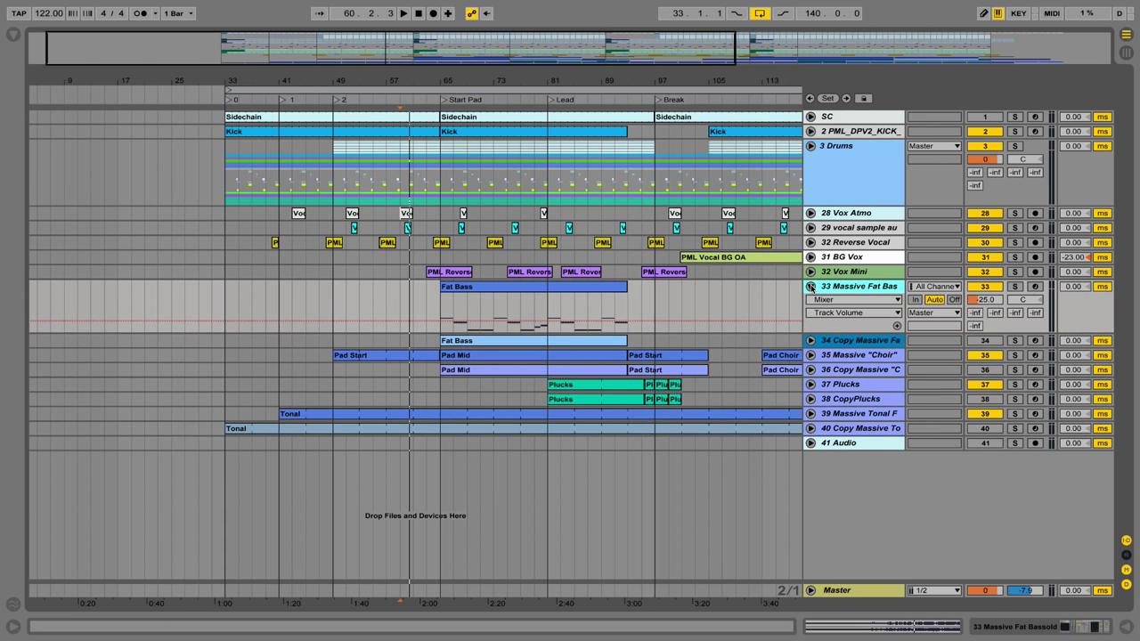
click(444, 301)
click(1014, 287)
key(space)
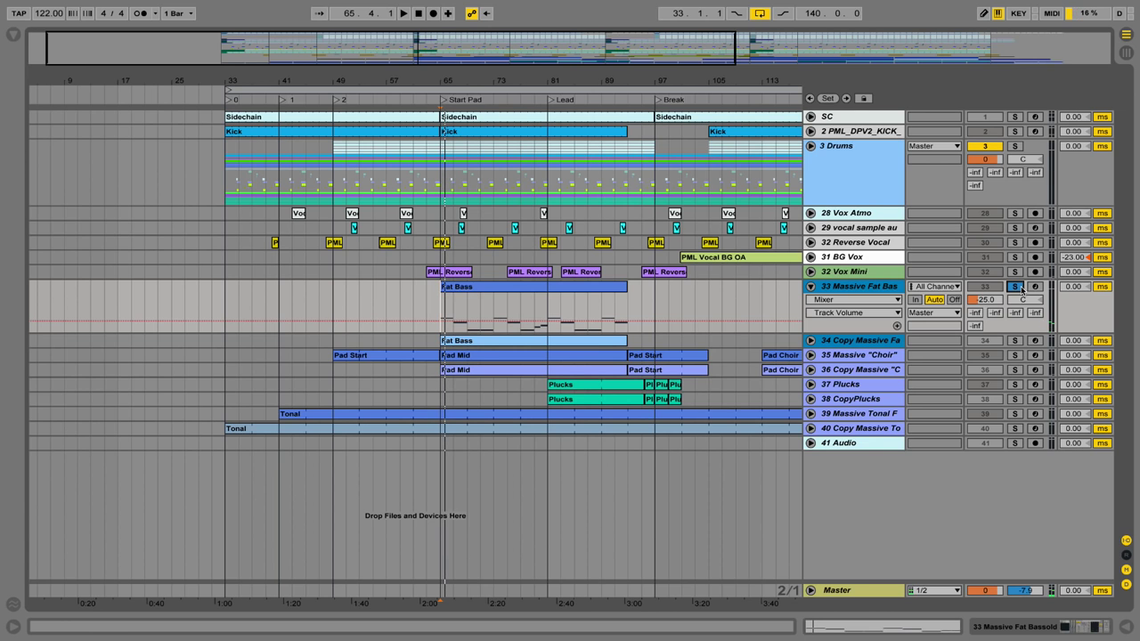
click(1015, 287)
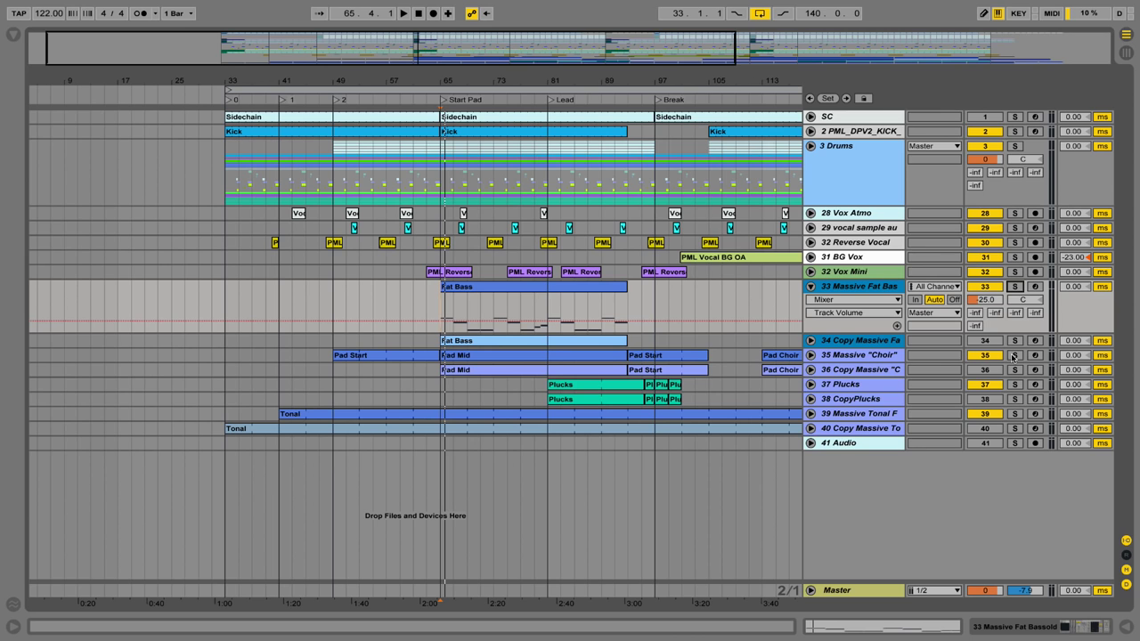
Solo the Massive "Choir" track and briefly play its Pad Mid part from the Start Pad section
click(1012, 355)
key(space)
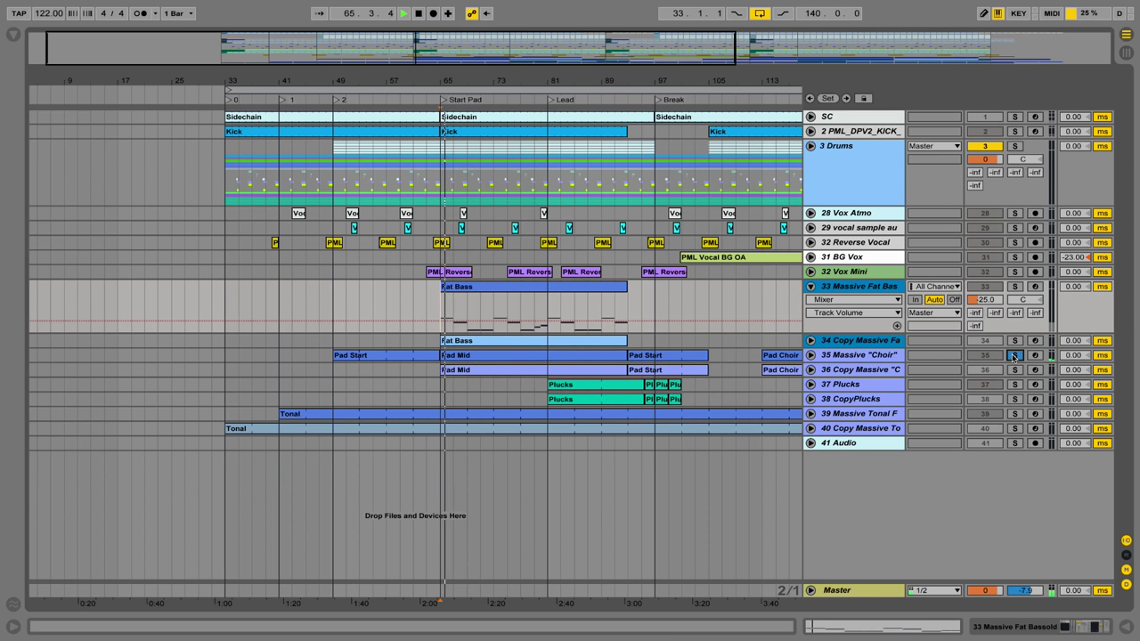
key(space)
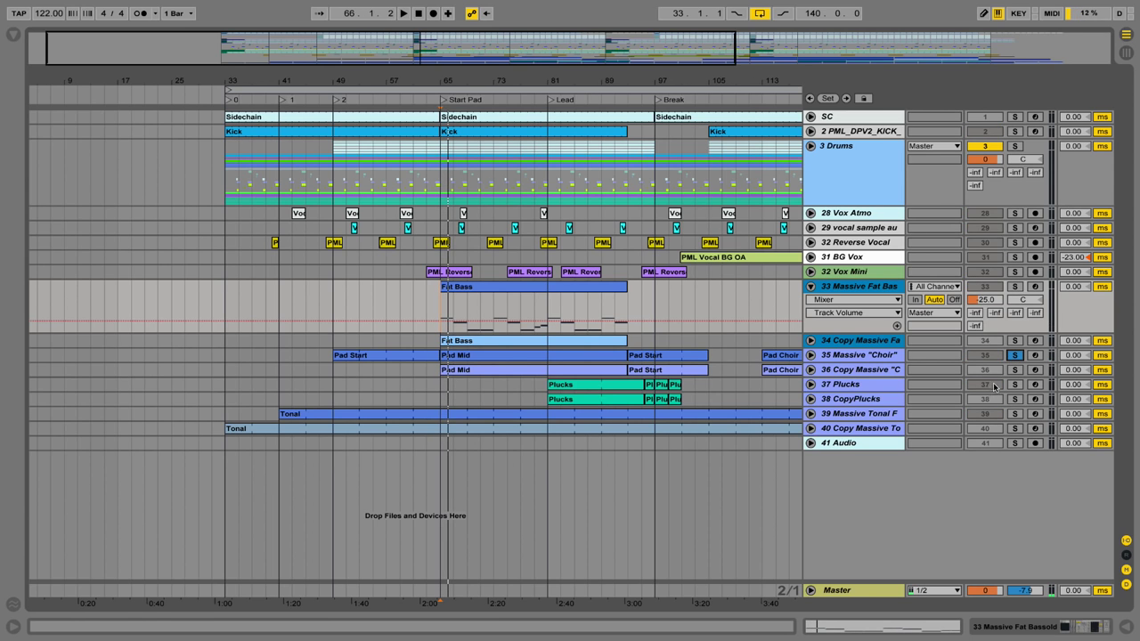
Select the Plucks clip at the Lead section and audition the Plucks track soloed from bar 81
click(634, 384)
click(852, 390)
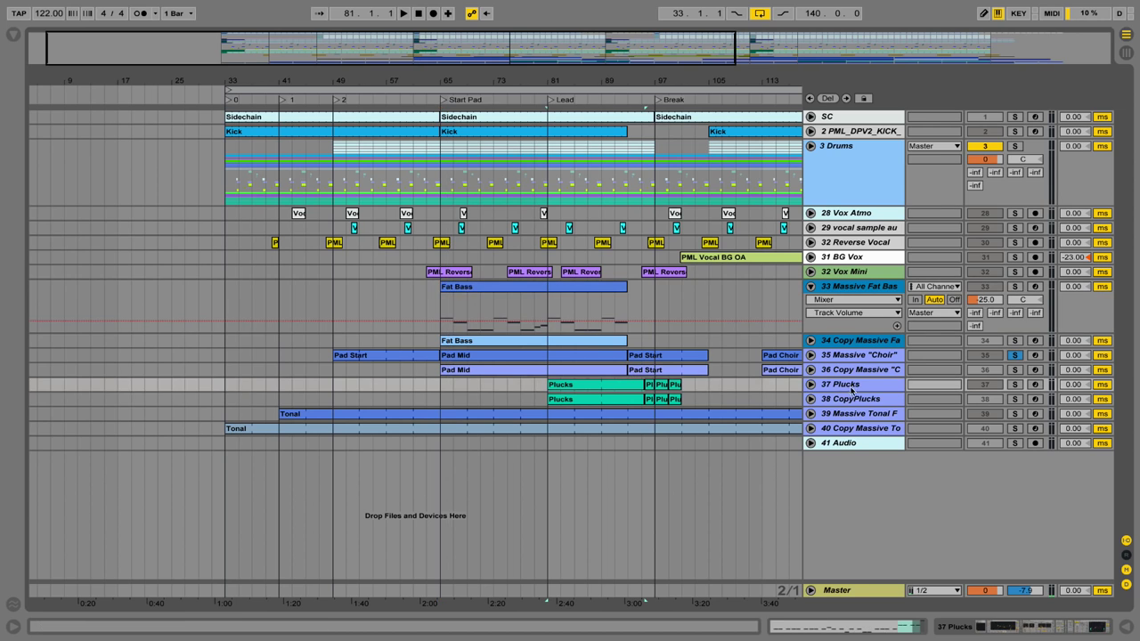
click(1015, 384)
key(space)
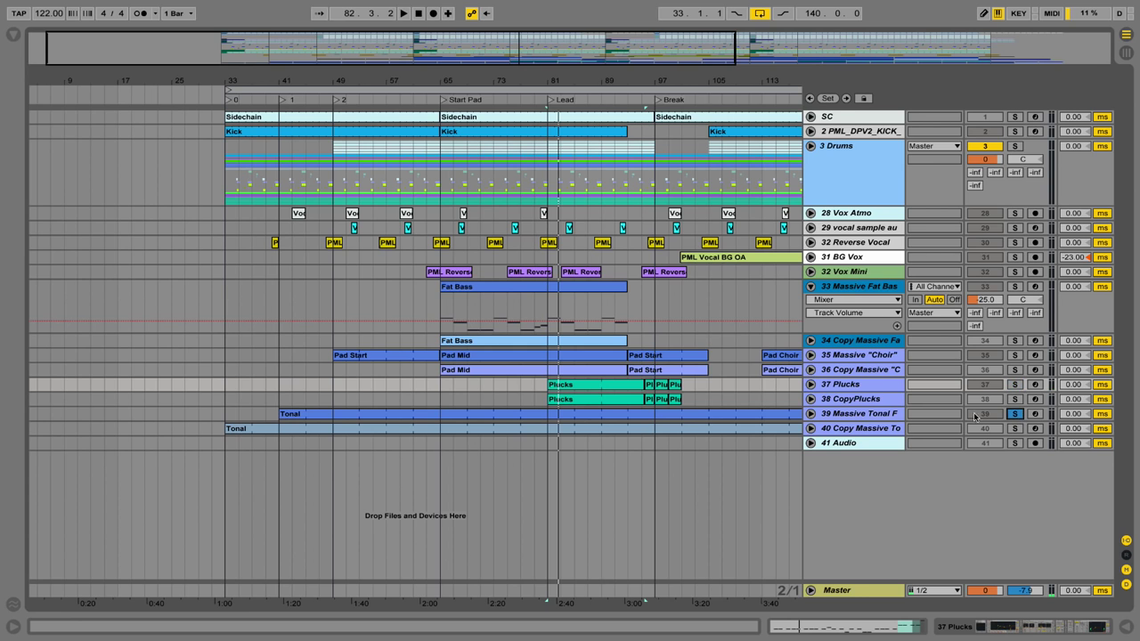
Unfold the soloed Massive Tonal FX track, play it from bar 81, and return it to folded and unsoloed
click(877, 415)
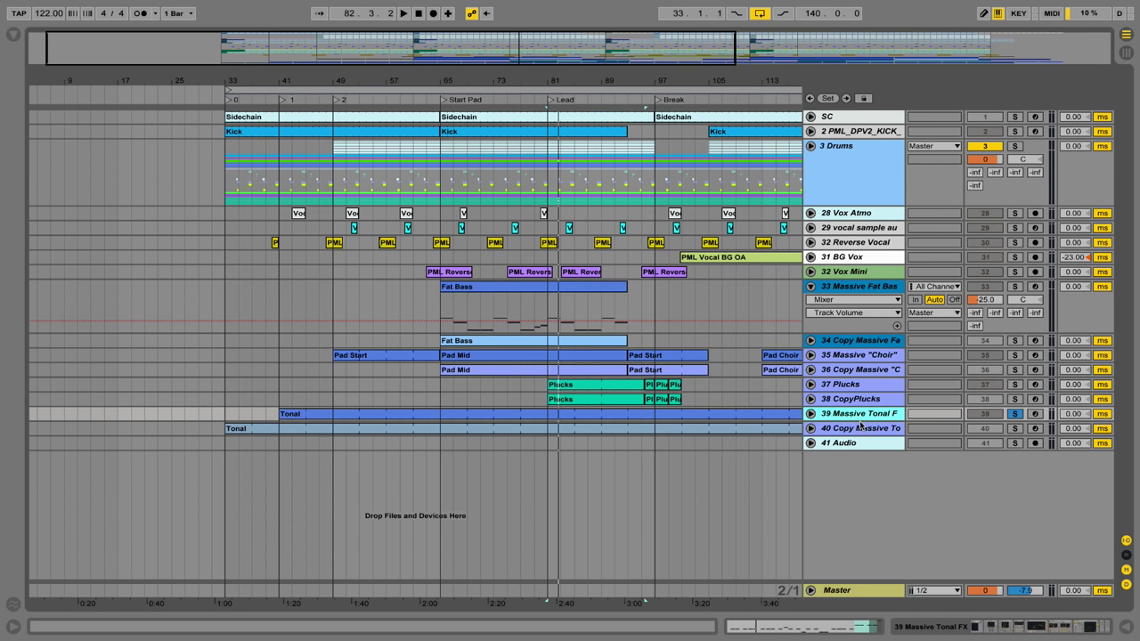
click(814, 414)
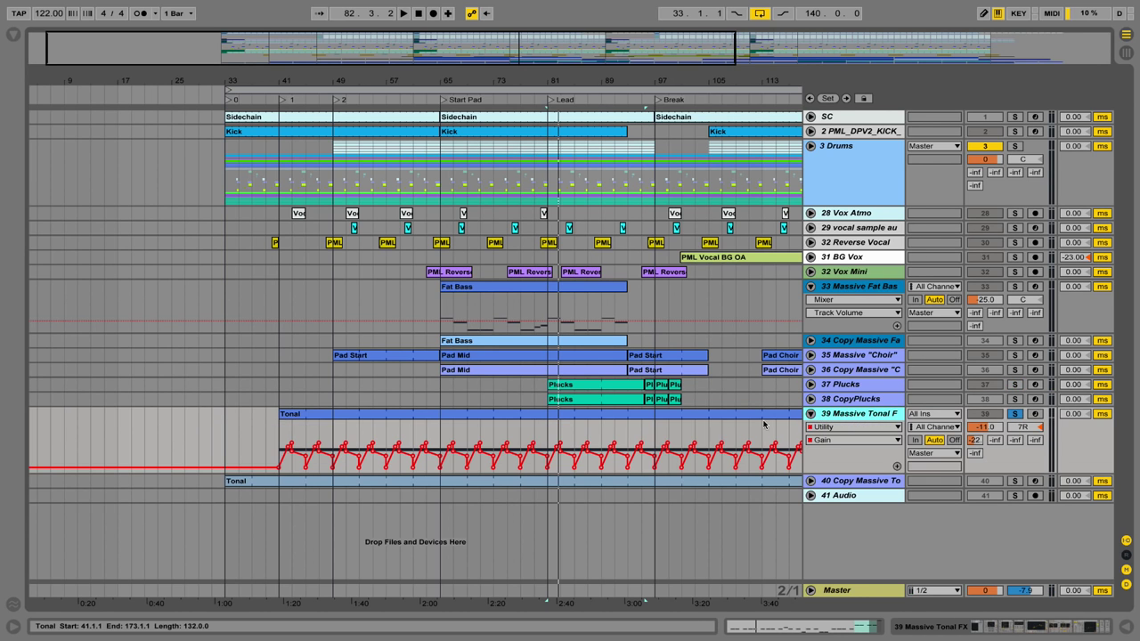
click(551, 429)
key(space)
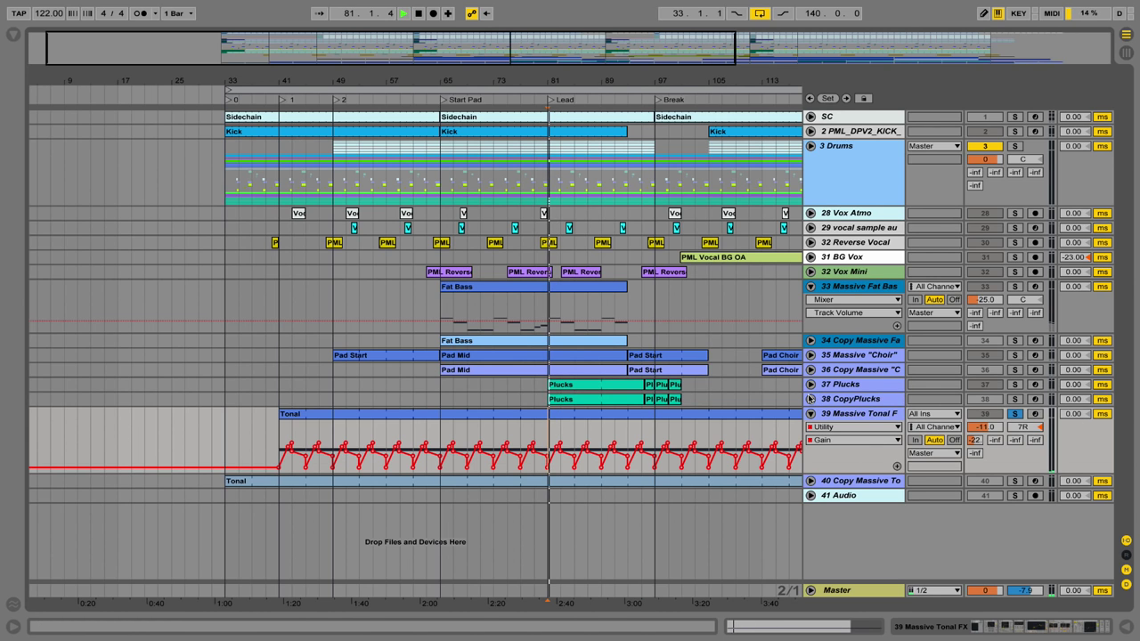
click(1011, 414)
click(809, 414)
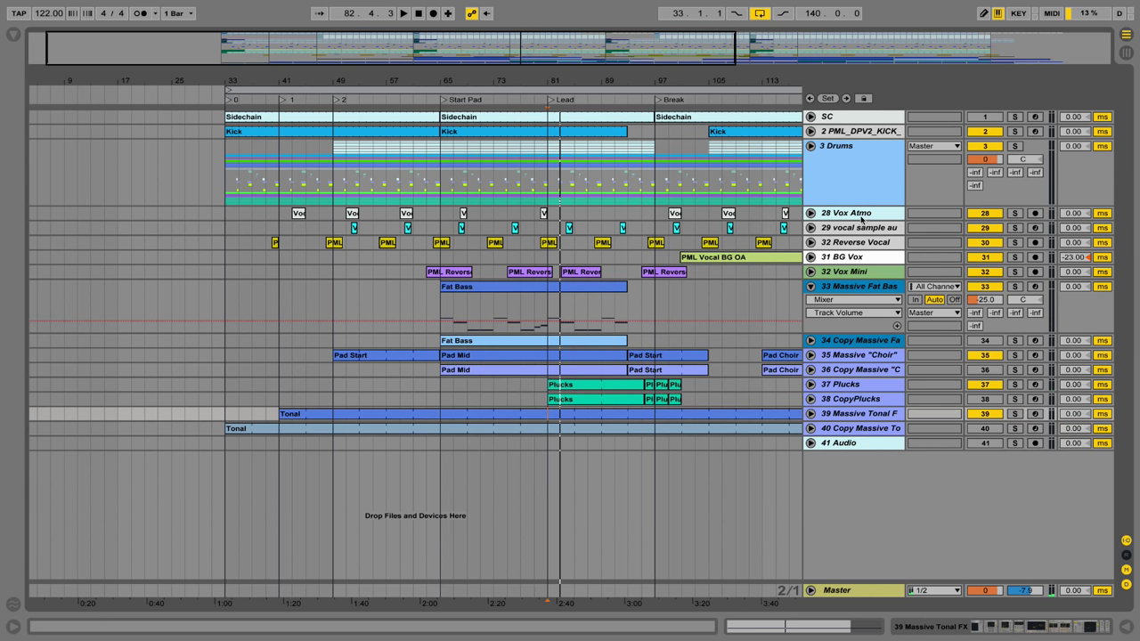
Fold the Massive Fat Bass track and open the SC track's devices to view its SCKICK sampler
click(810, 286)
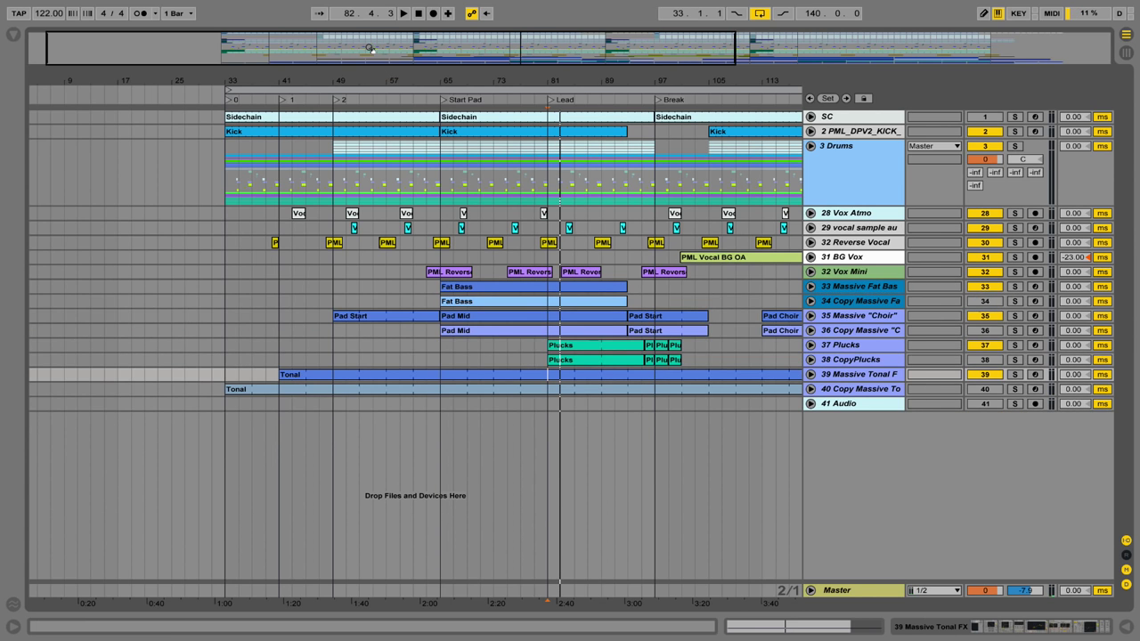
drag(367, 73, 369, 62)
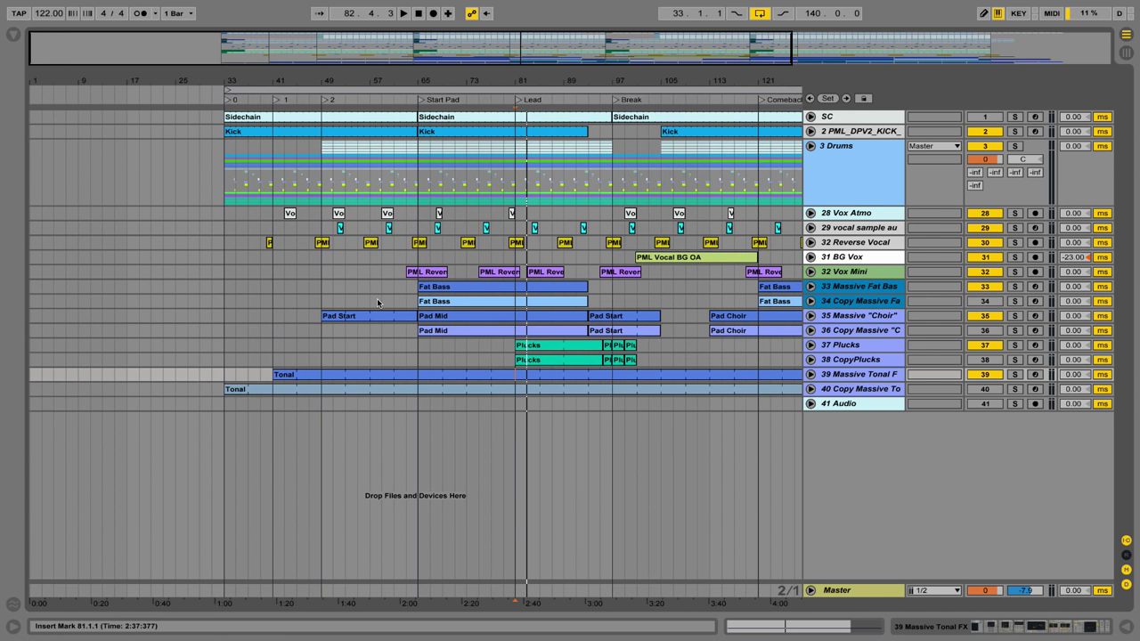
drag(277, 81, 371, 113)
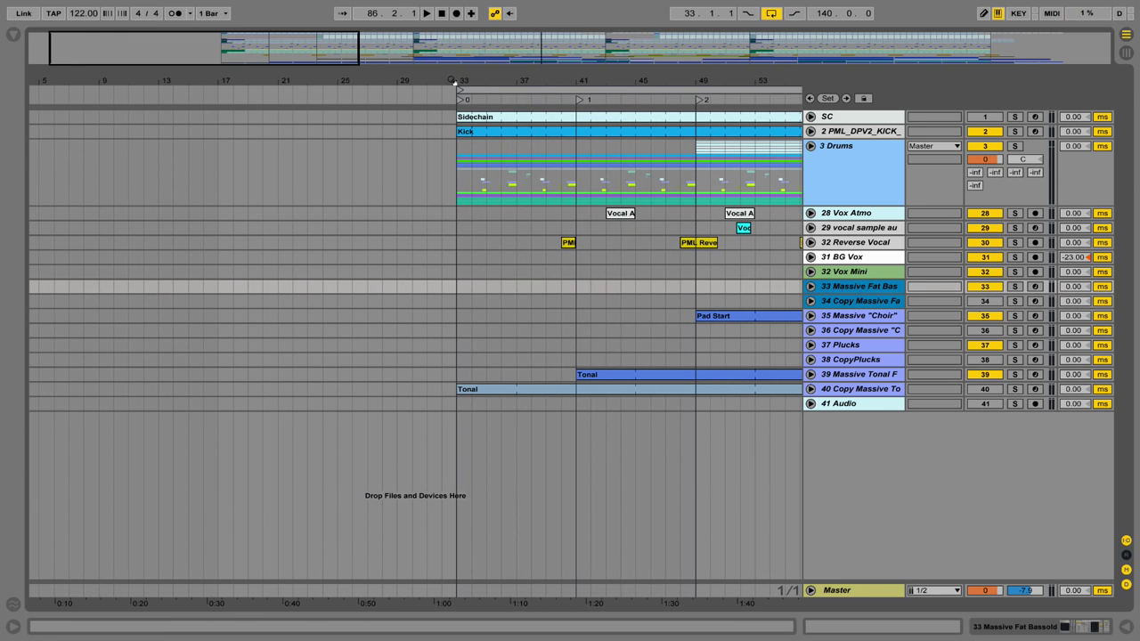
click(837, 121)
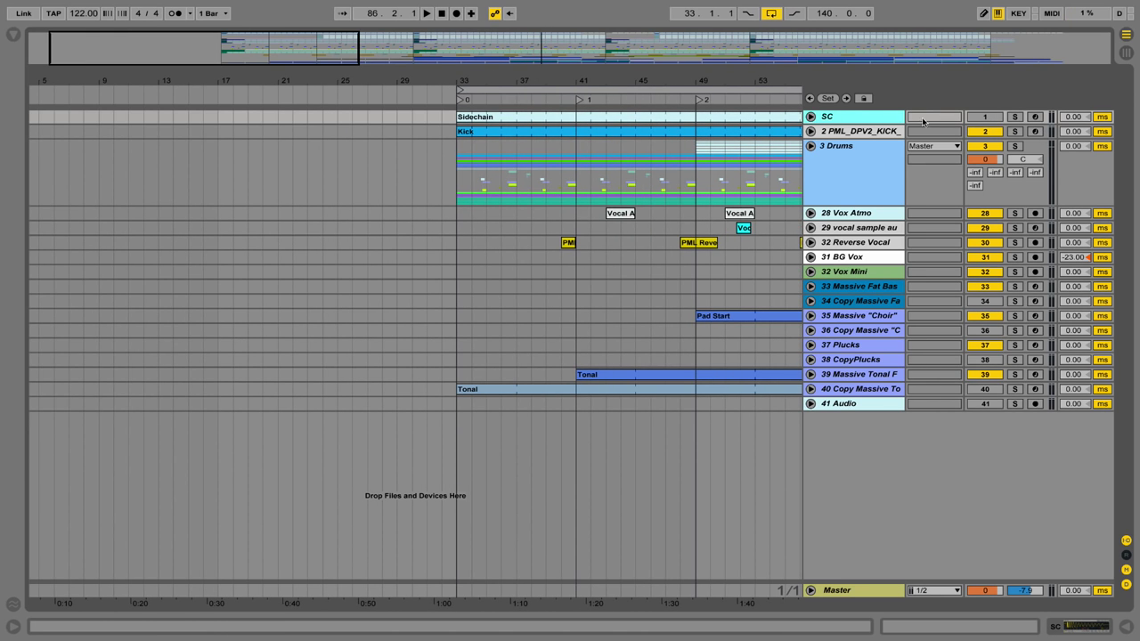
double_click(832, 119)
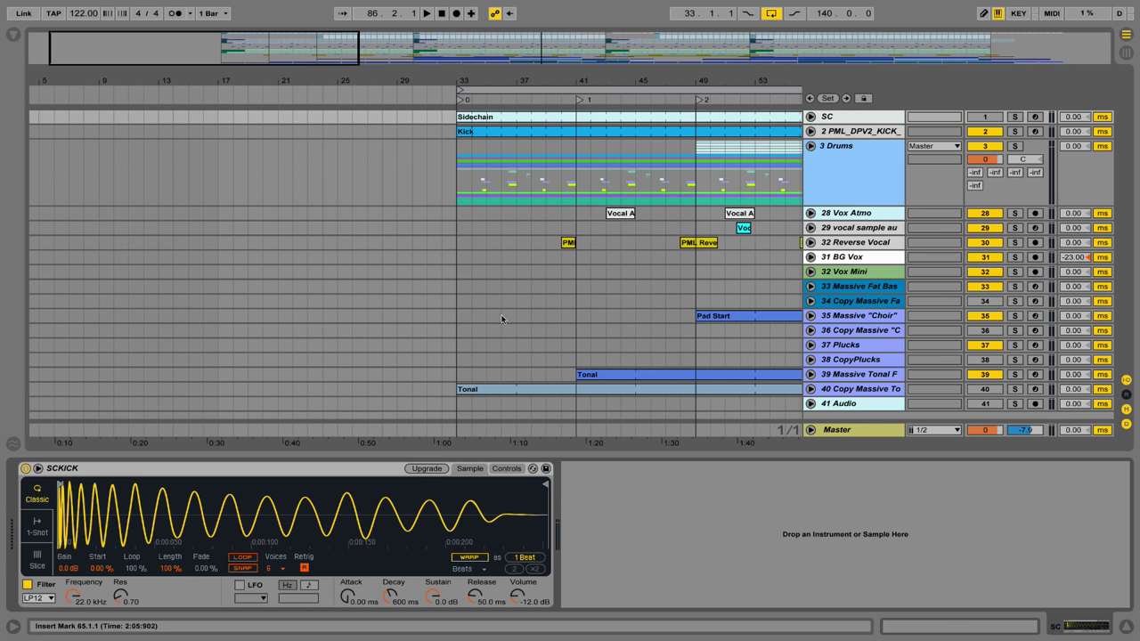
mouse_move(496, 79)
mouse_down()
mouse_move(468, 83)
mouse_move(487, 77)
mouse_up()
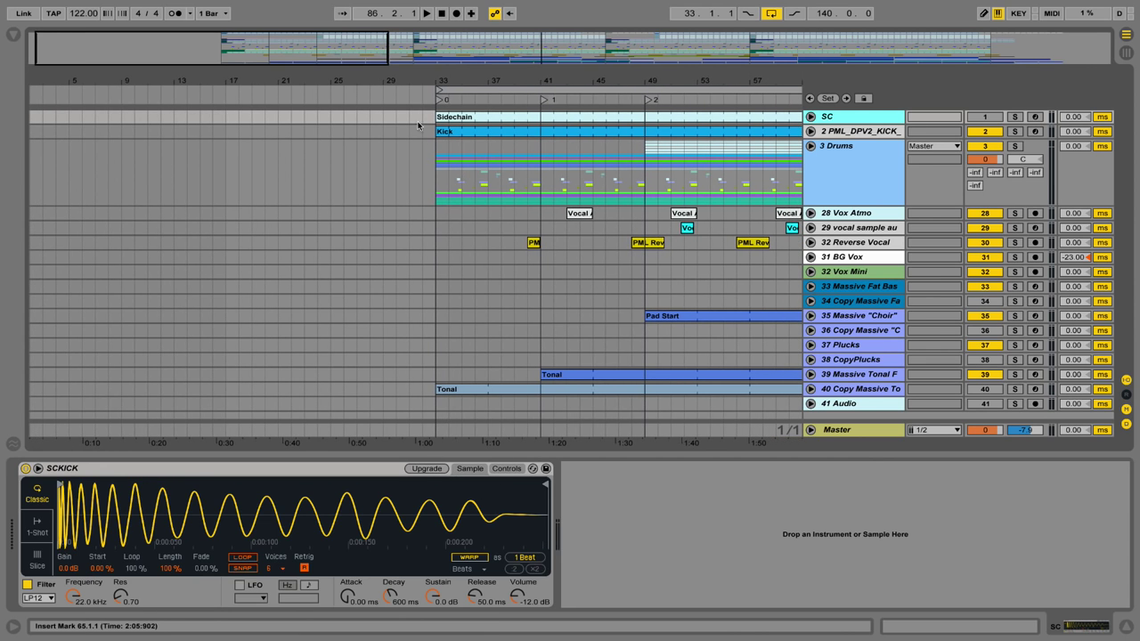
Extend the first Sidechain and Kick clips back so that both start at bar 17
drag(436, 115, 226, 108)
click(868, 132)
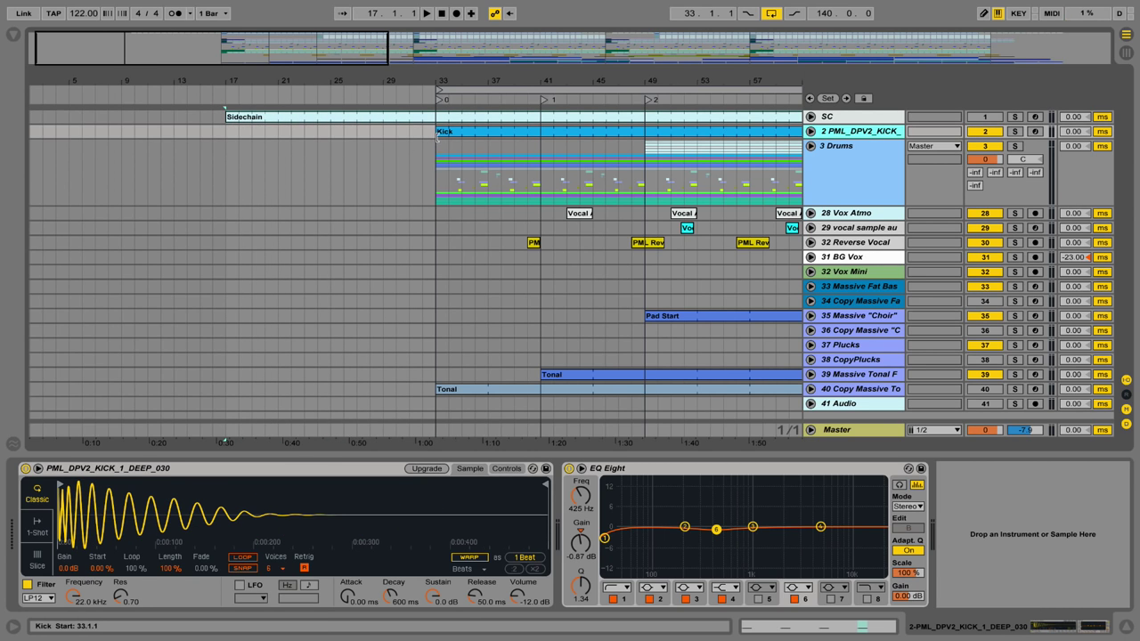
drag(438, 132, 228, 132)
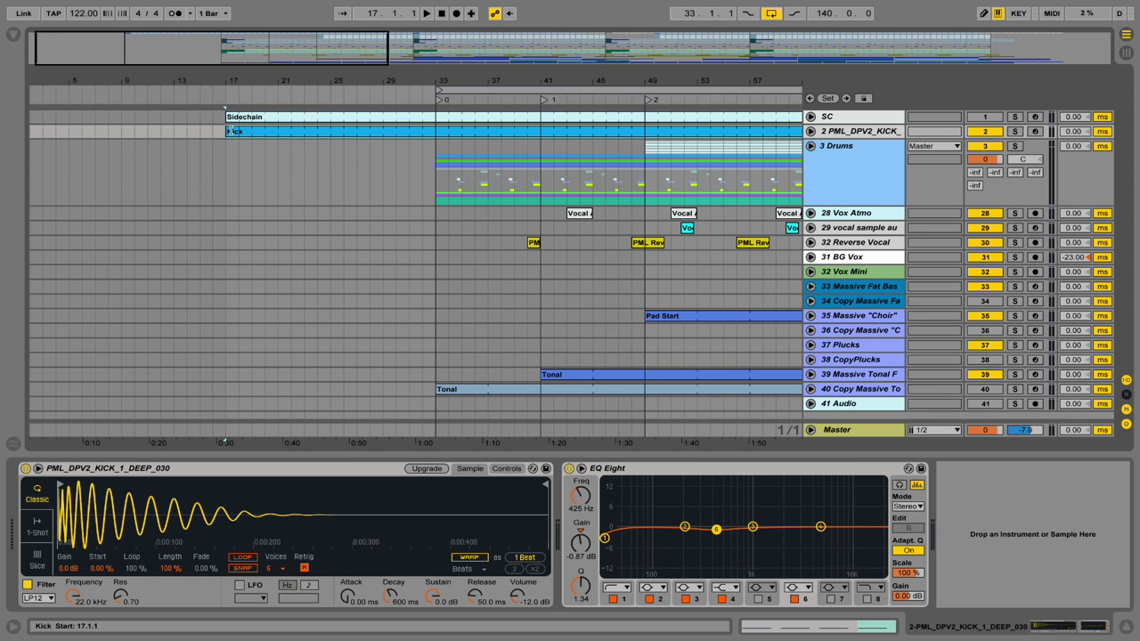
Play the extended kick intro from bar 17, then stop playback with the first Kick clip selected
click(227, 155)
key(space)
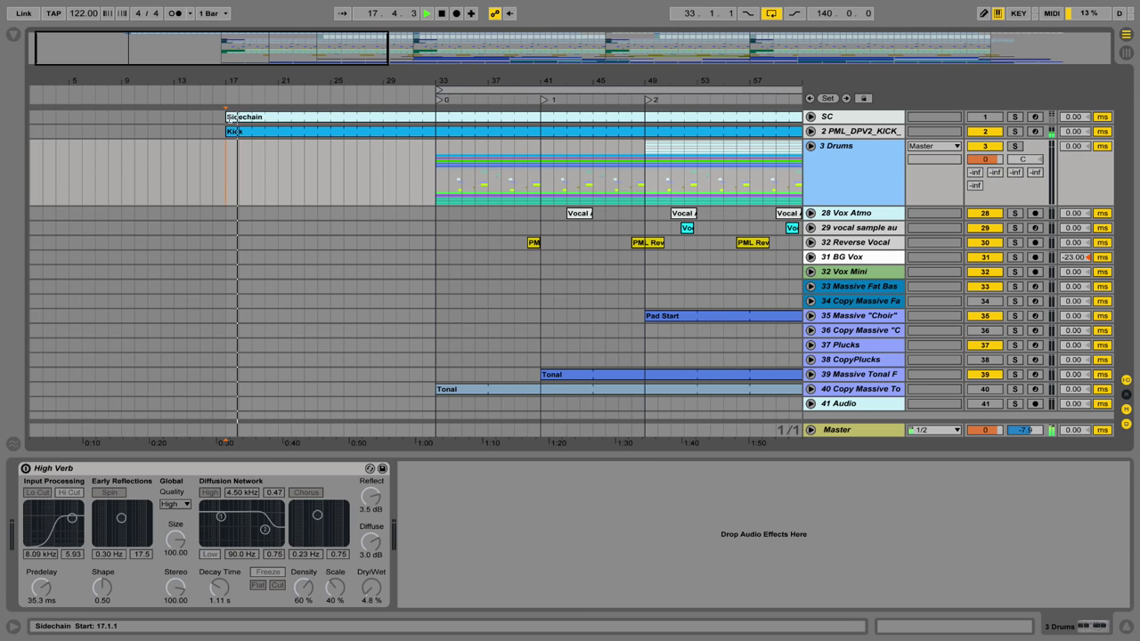
click(230, 131)
key(space)
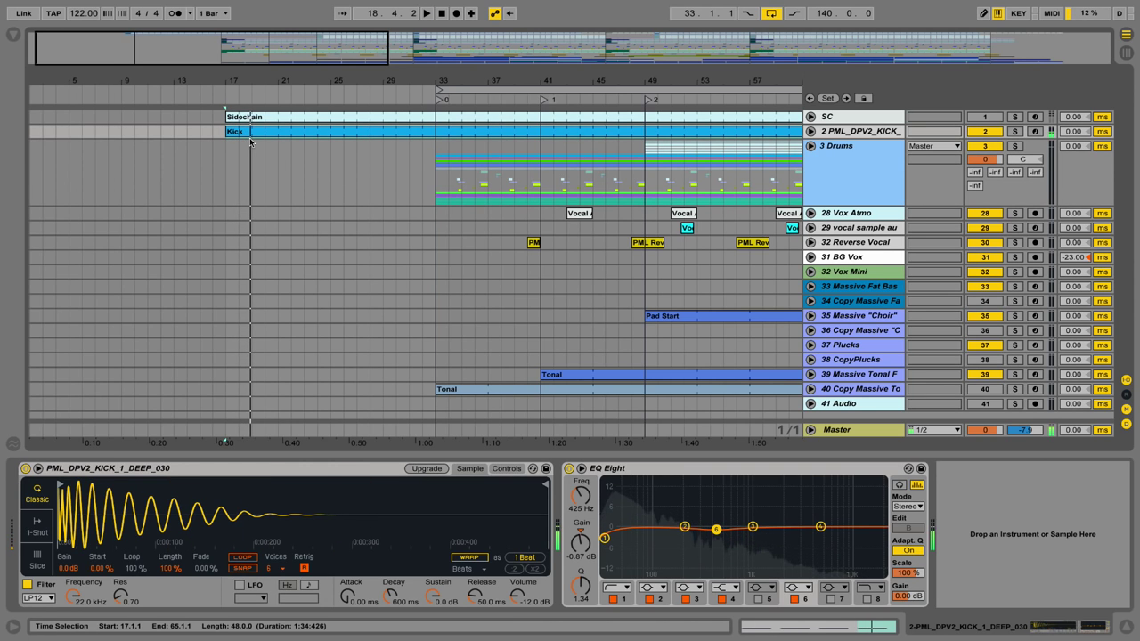
Open the browser and locate PML_DPV2_KICK_1_DEEP_030.wav in the 01_KICK folder of Deep Premium Vol. 2.1
click(14, 36)
click(106, 304)
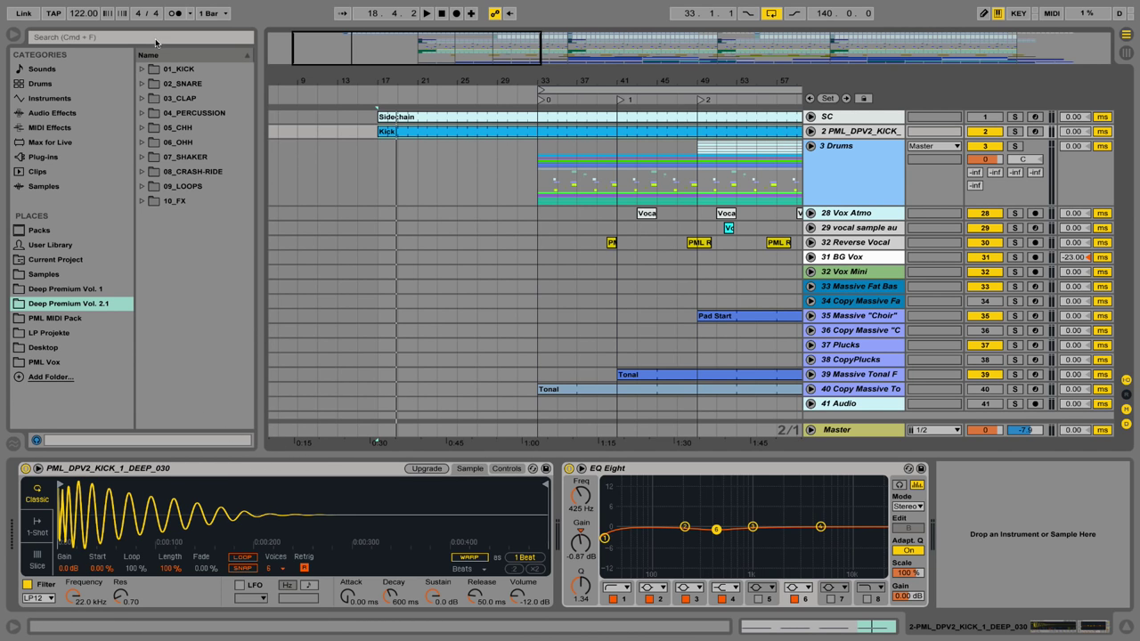
click(141, 69)
scroll(201, 186, down, 5)
drag(252, 258, 314, 338)
click(265, 362)
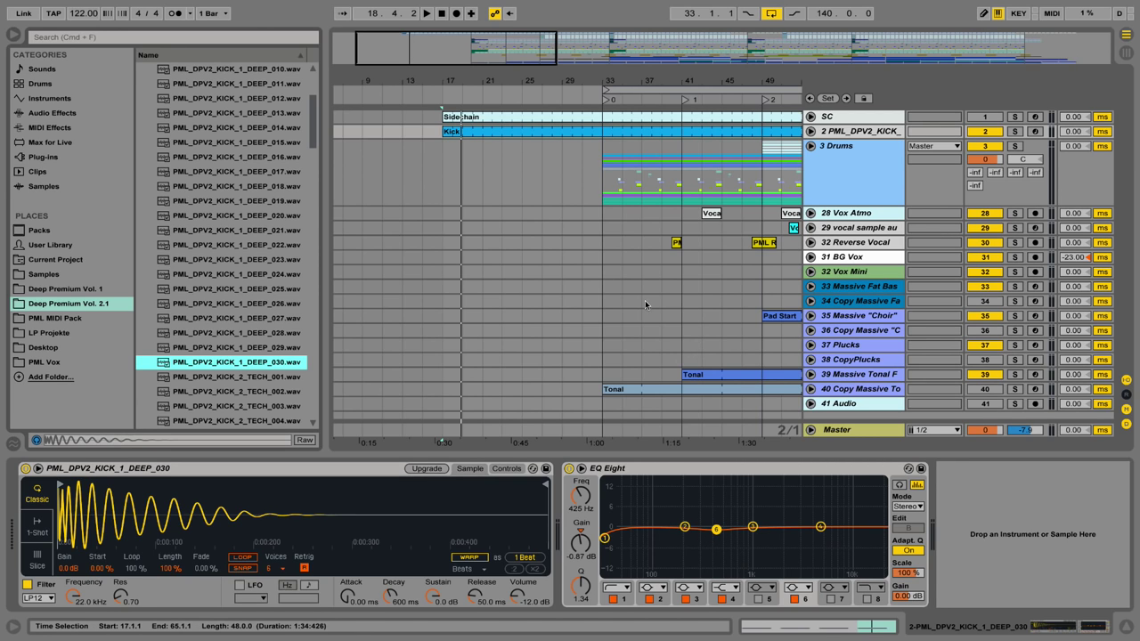
Expand the Drums group and extend the Shaker clip back to start at bar 17
click(812, 149)
key(minus)
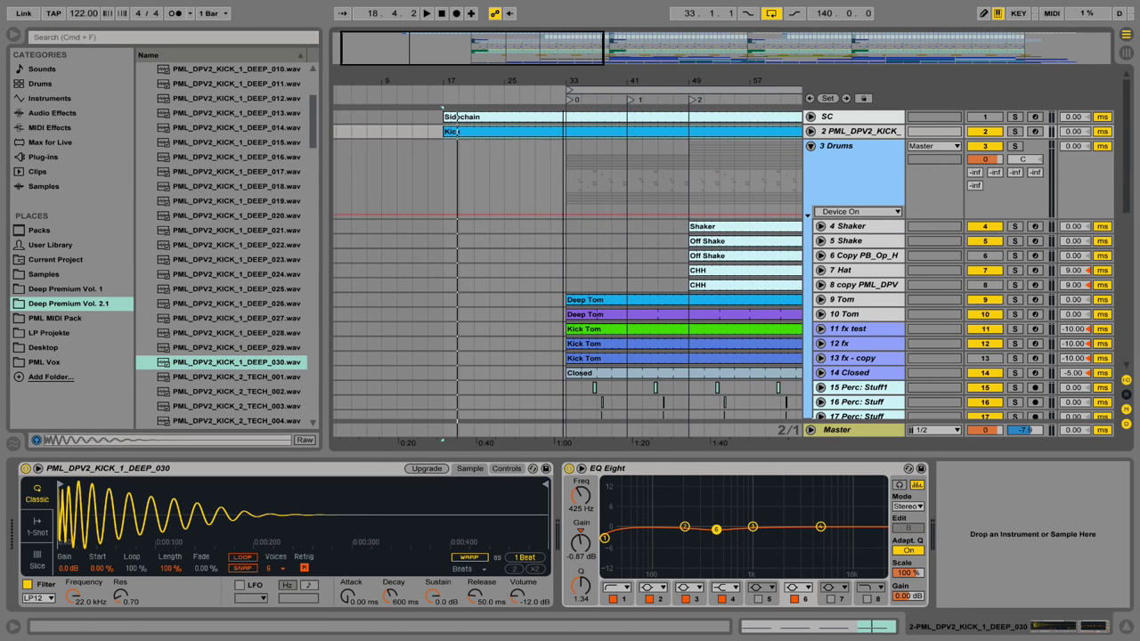
click(864, 229)
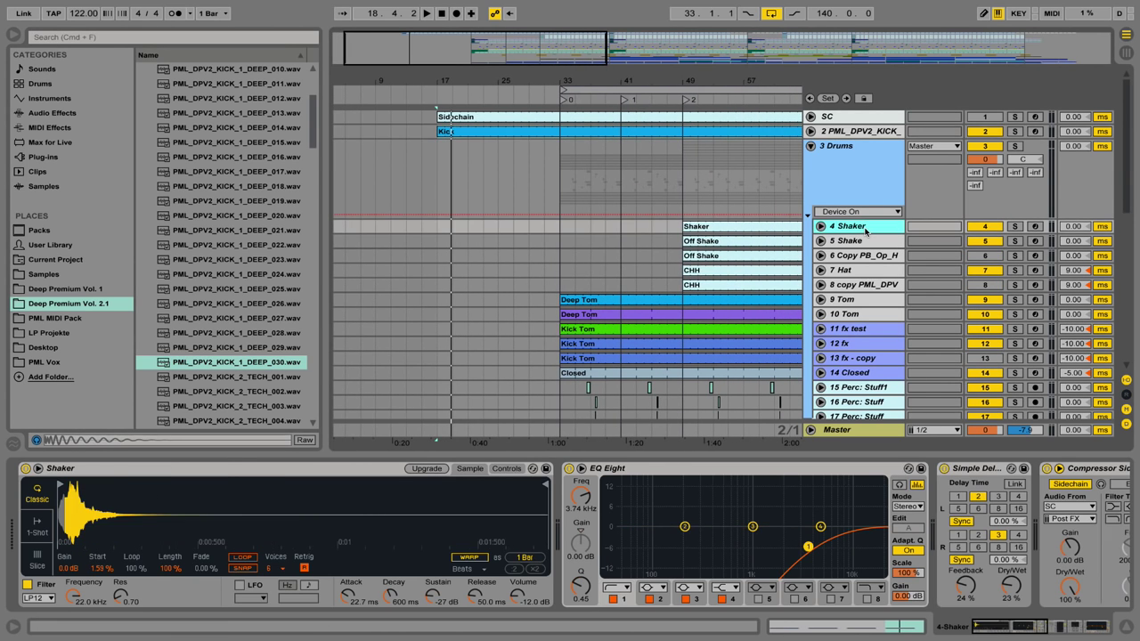
click(688, 221)
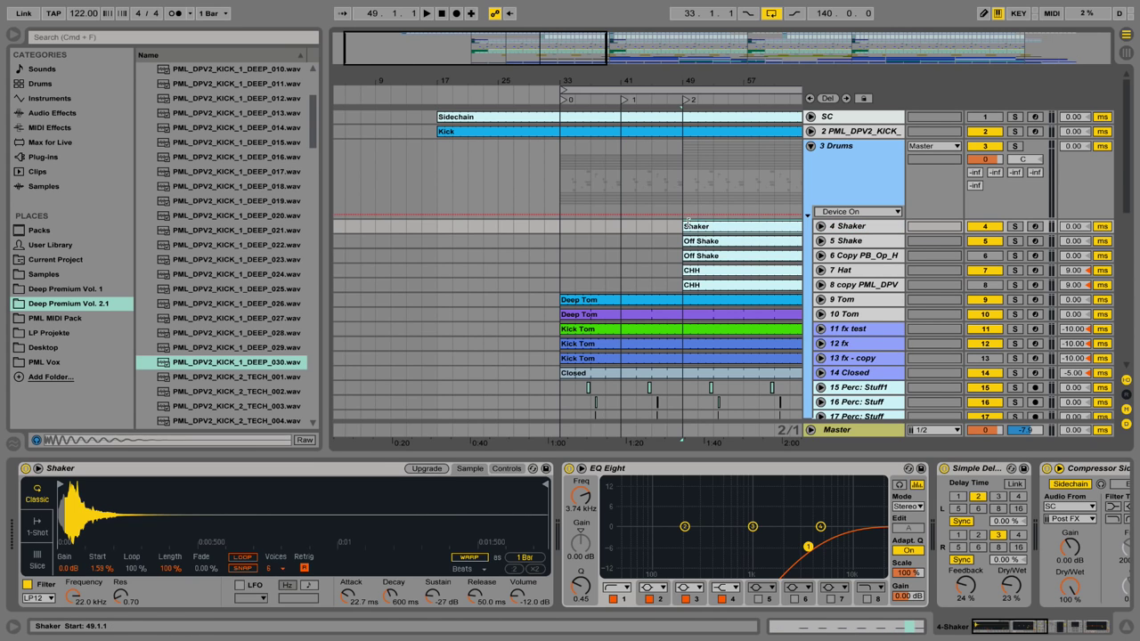
drag(683, 226, 437, 226)
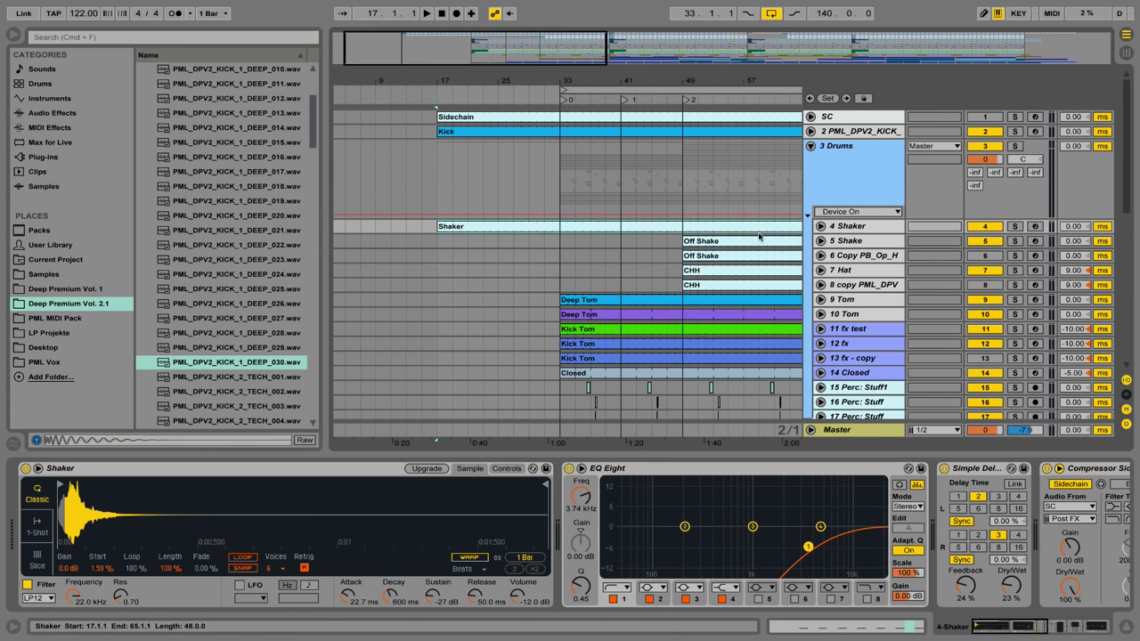
Unfold the Shaker track and open its clip's MIDI notes while playing from bar 17
click(820, 225)
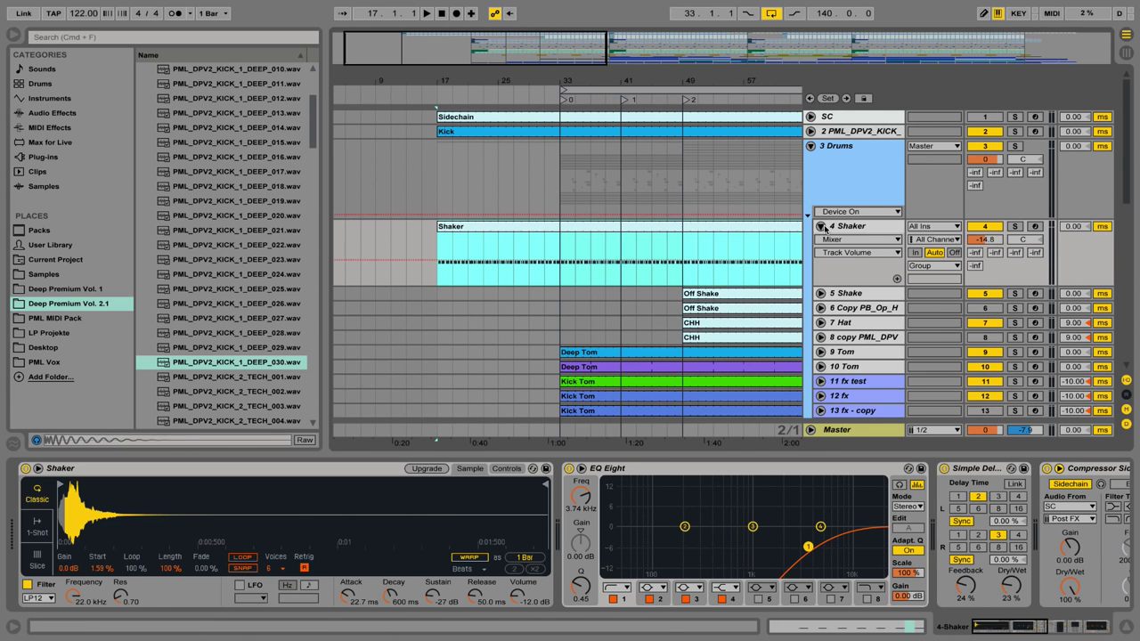
double_click(495, 228)
key(space)
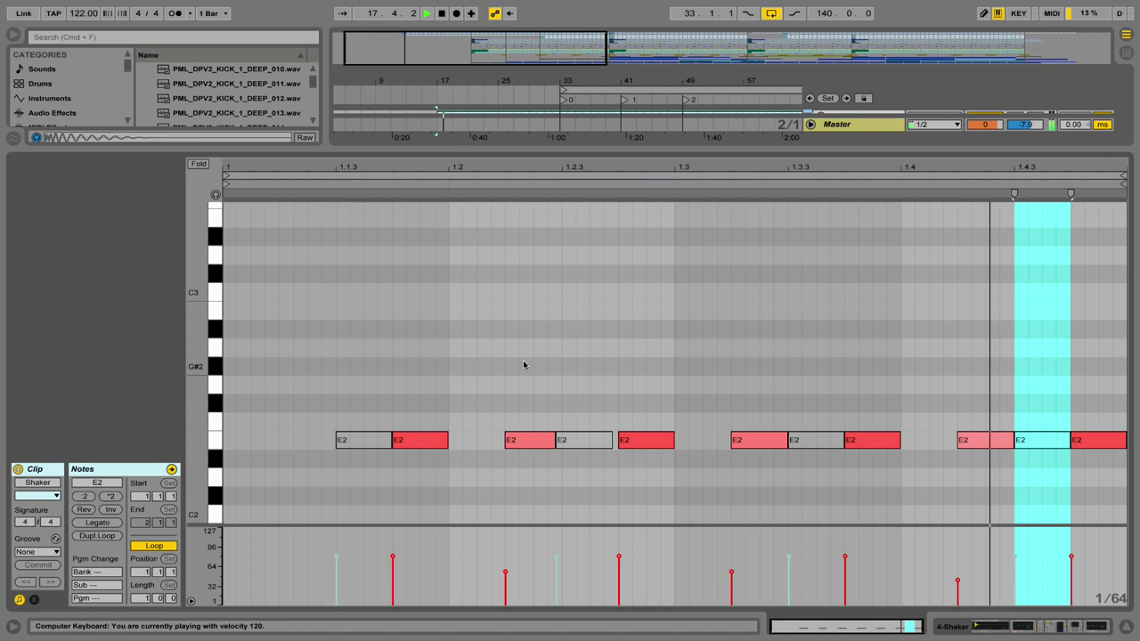
Fold the Shaker clip's note editor to the used pitches and play the pattern briefly from bar 17
key(space)
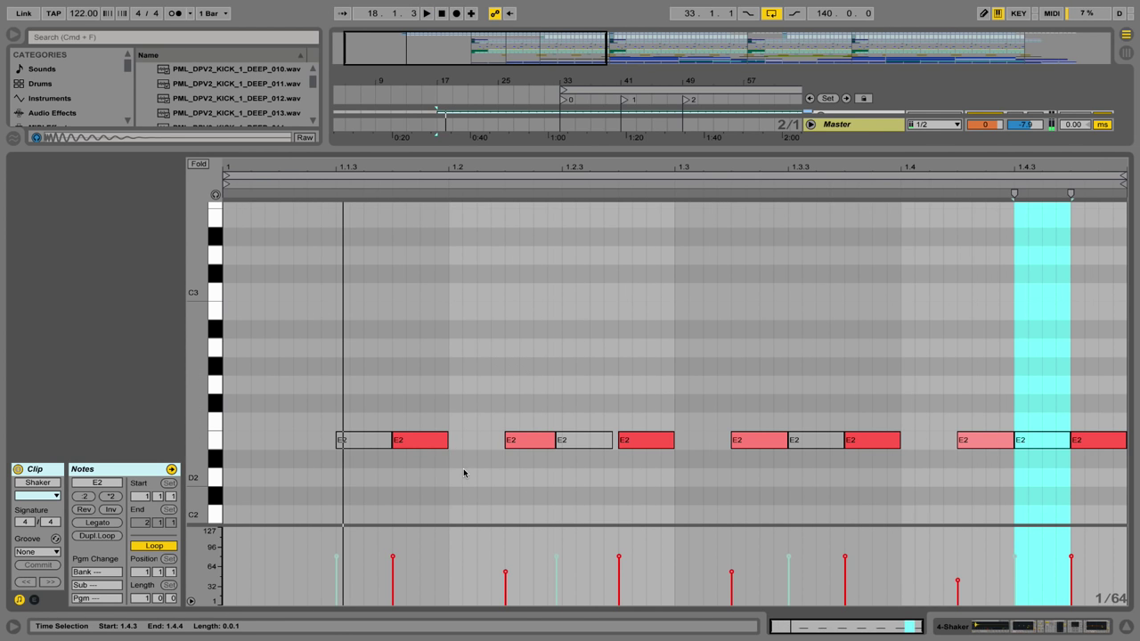
scroll(244, 356, down, 1)
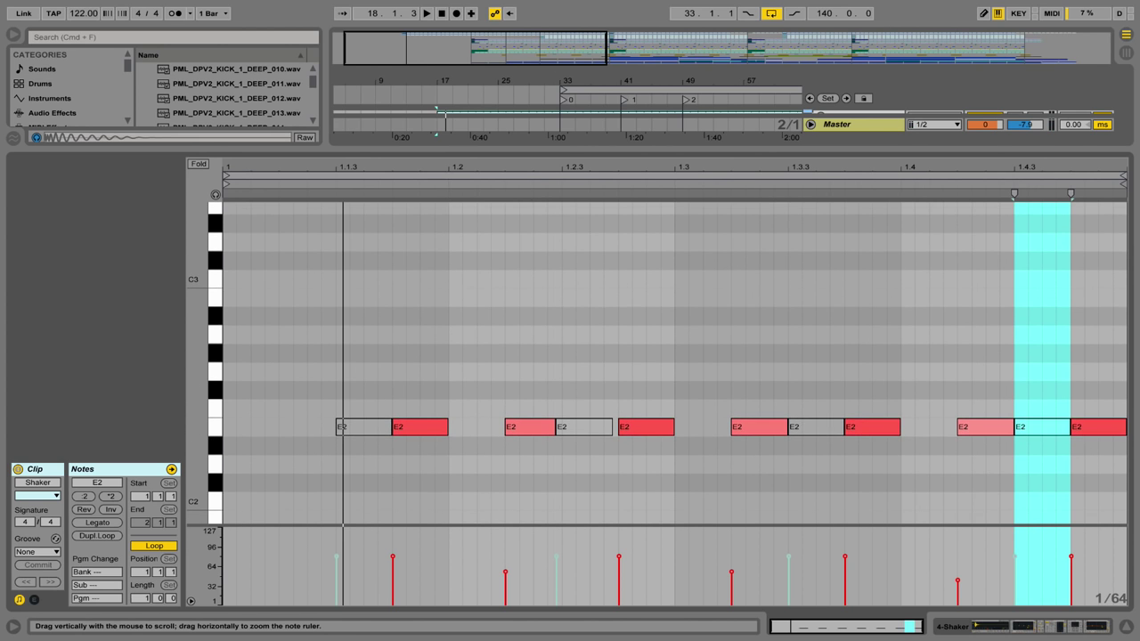
click(194, 163)
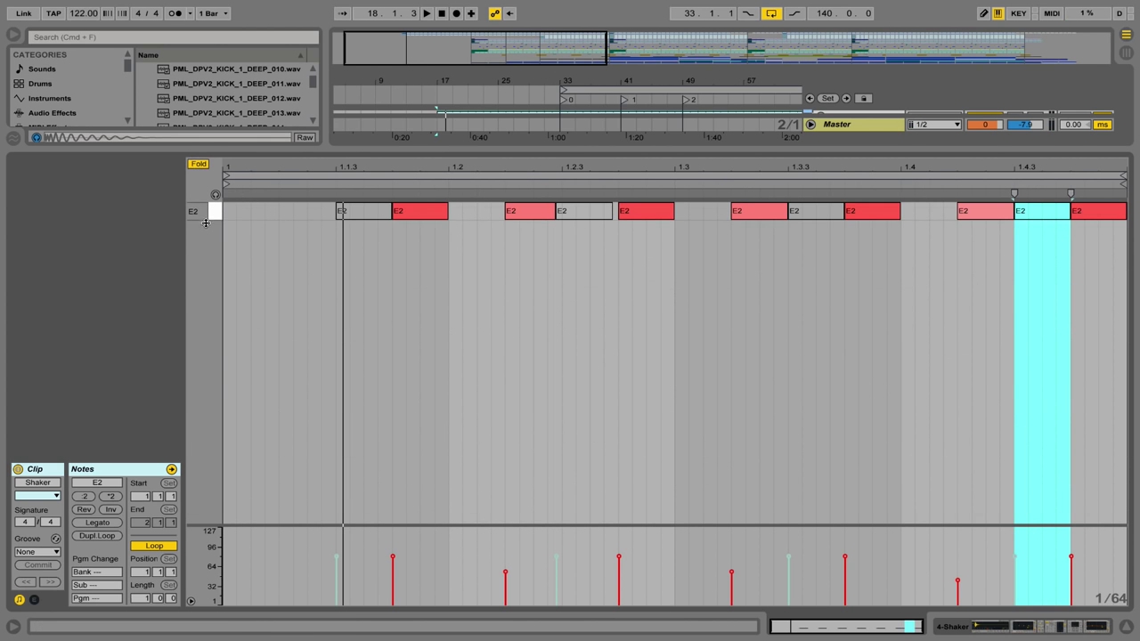
key(space)
key(space)
Delete the four greyed-out E2 notes at 1.1.3, before 1.3, 1.3.3 and 1.4.3 from the Shaker clip
click(359, 218)
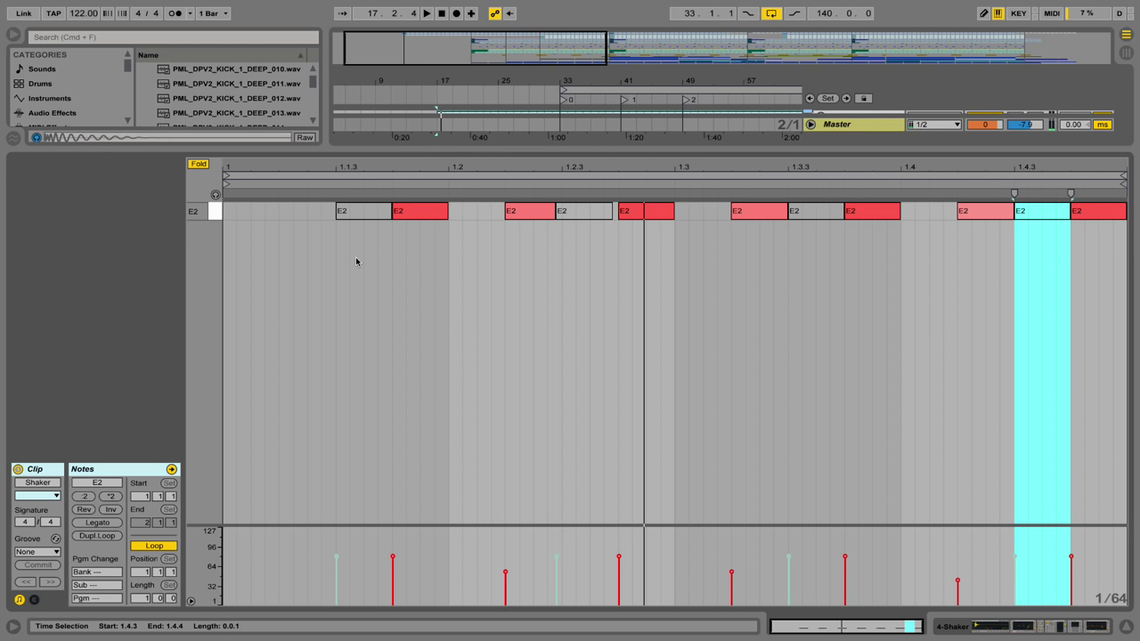
click(361, 212)
key(Delete)
click(581, 212)
key(Delete)
click(808, 211)
key(Delete)
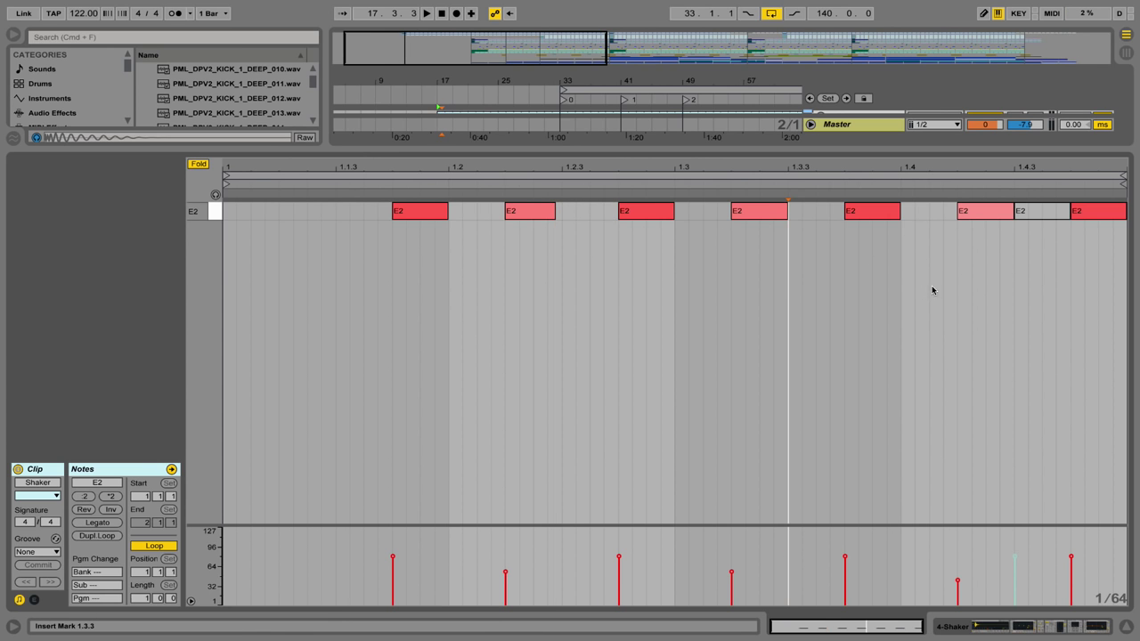
click(1030, 212)
key(Delete)
Play the thinned-out Shaker pattern from bar 17 and return to the full arrangement
key(space)
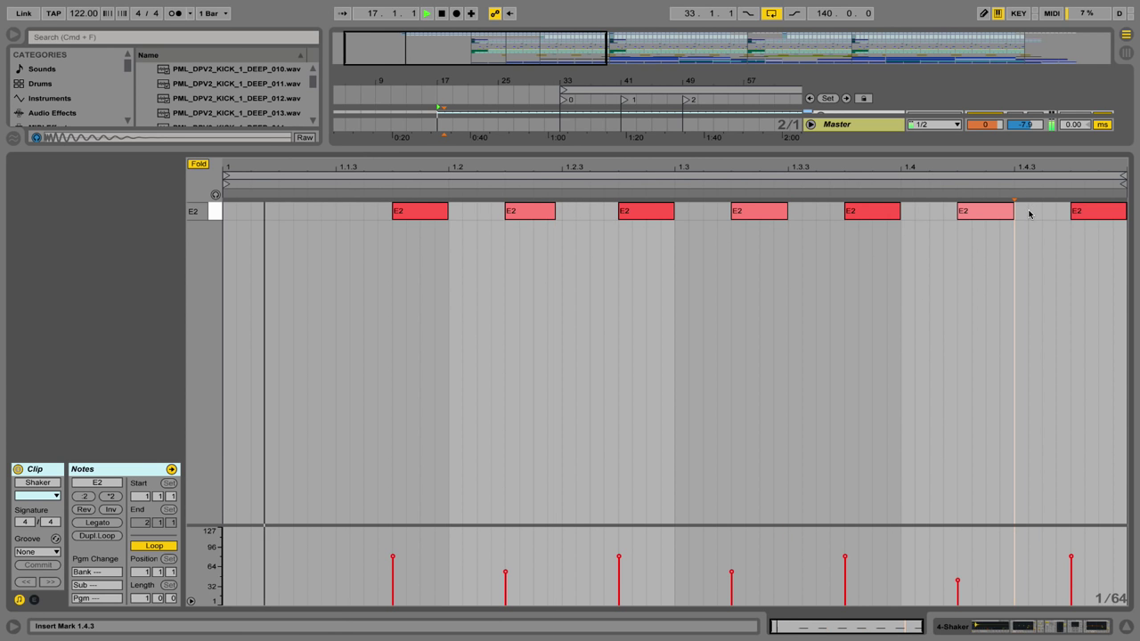
click(1126, 627)
scroll(648, 209, up, 3)
key(space)
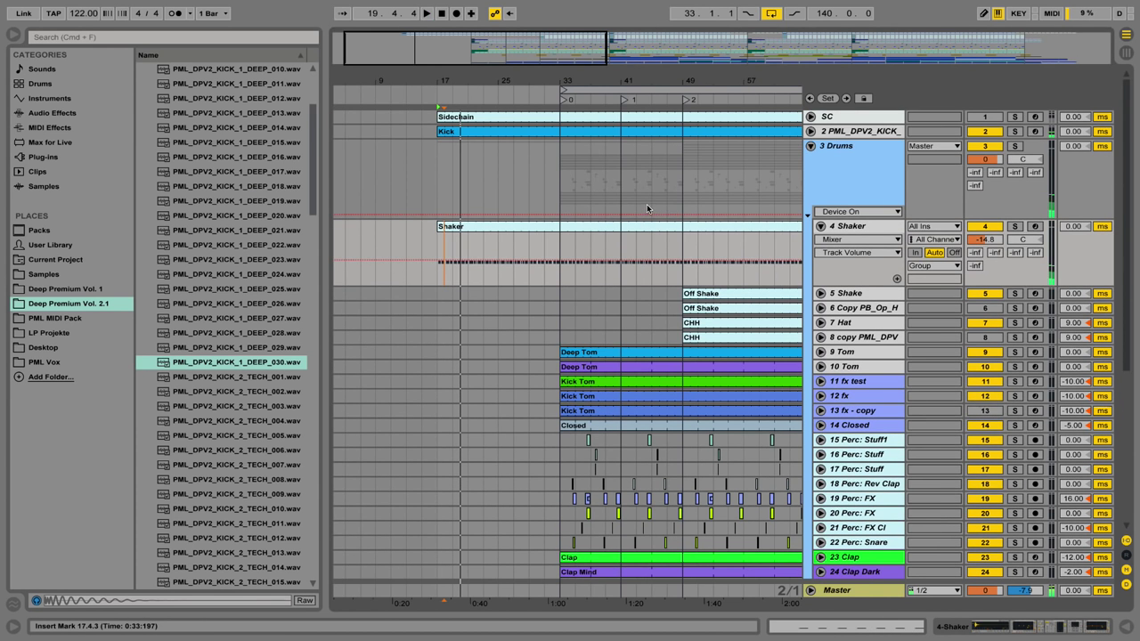
Show the Kick track's devices and inspect the MIDI notes in its Kick clip
double_click(847, 132)
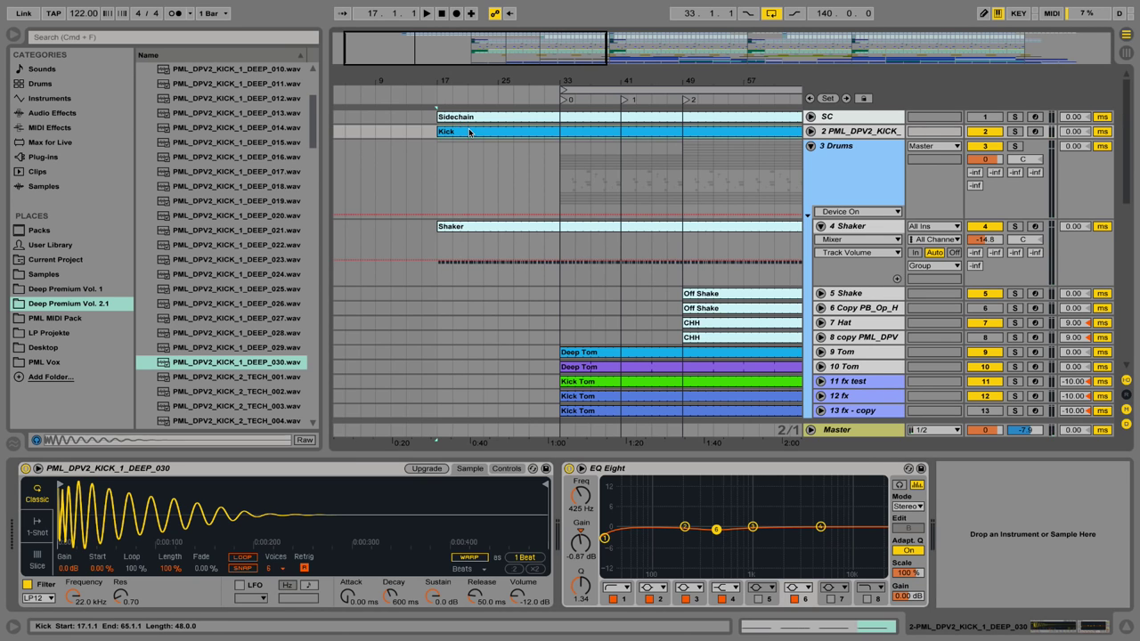
double_click(468, 131)
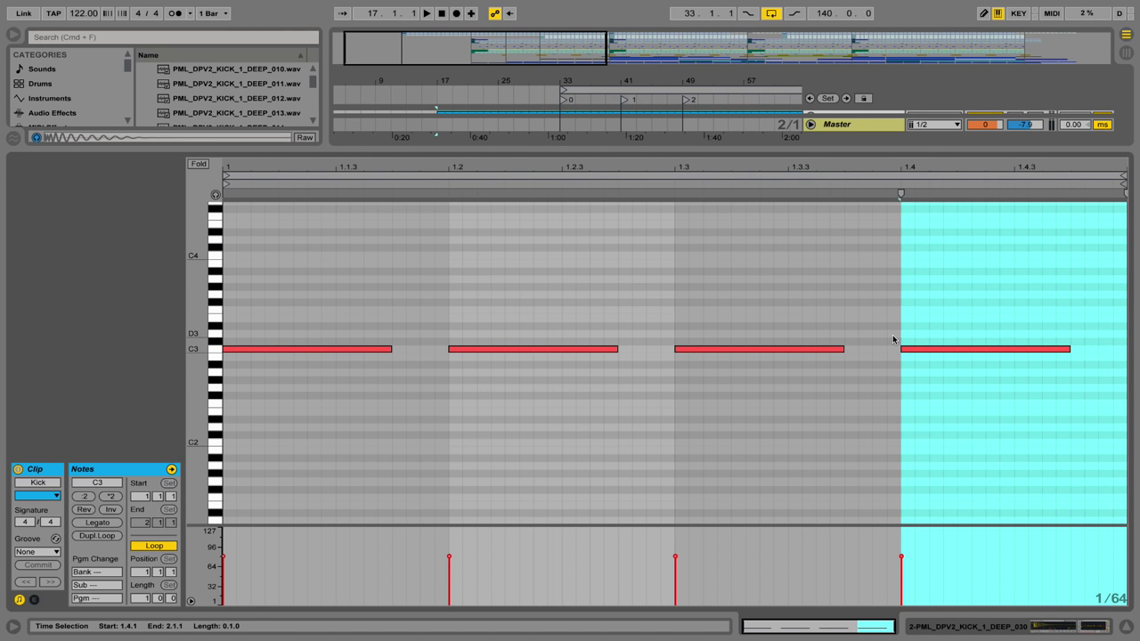
click(962, 627)
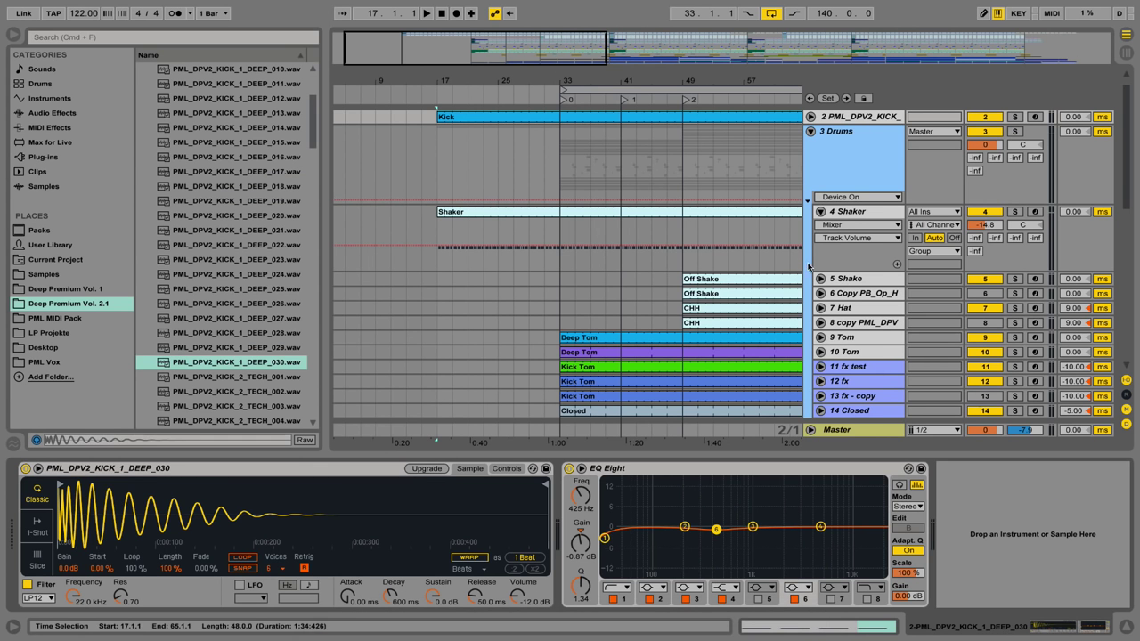
Show the Shaker track's devices, solo the track and play it from bar 17
click(857, 214)
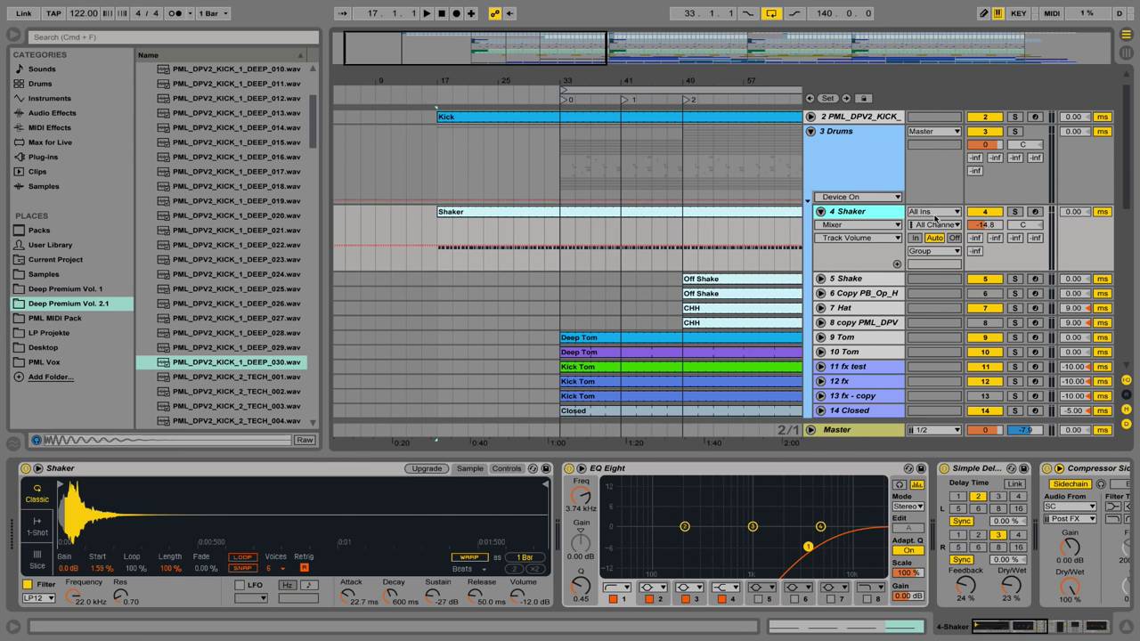
click(1014, 212)
key(space)
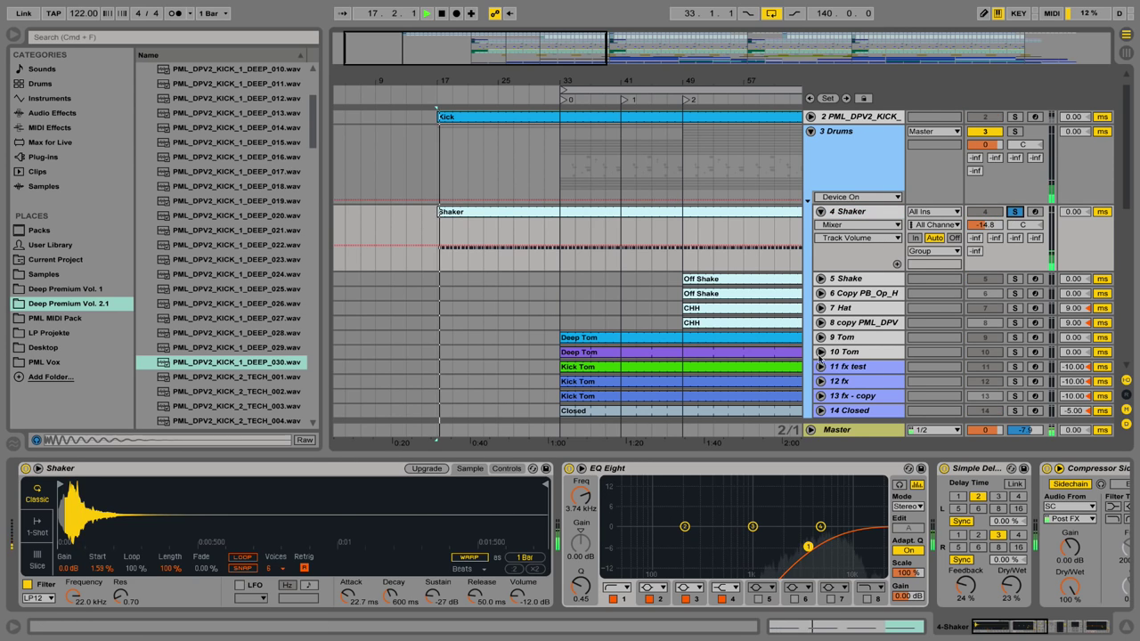
key(space)
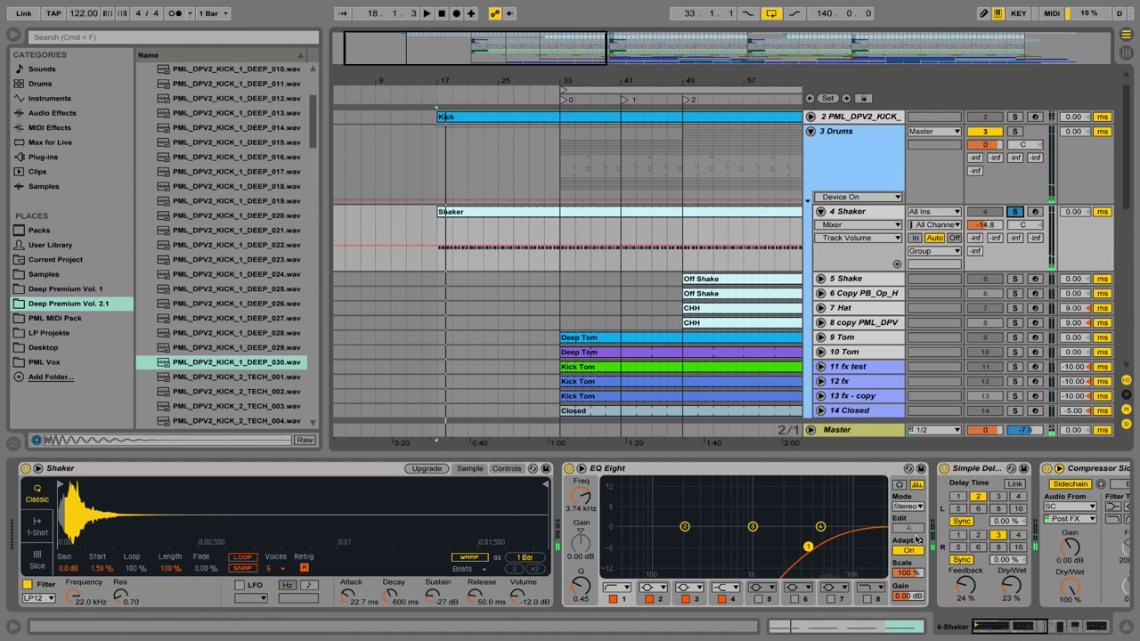
Switch off the Shaker's Simple Delay, Compressor Sidechain, Mastering - add sustain and last EQ Eight, and audition the result from bar 17
click(944, 468)
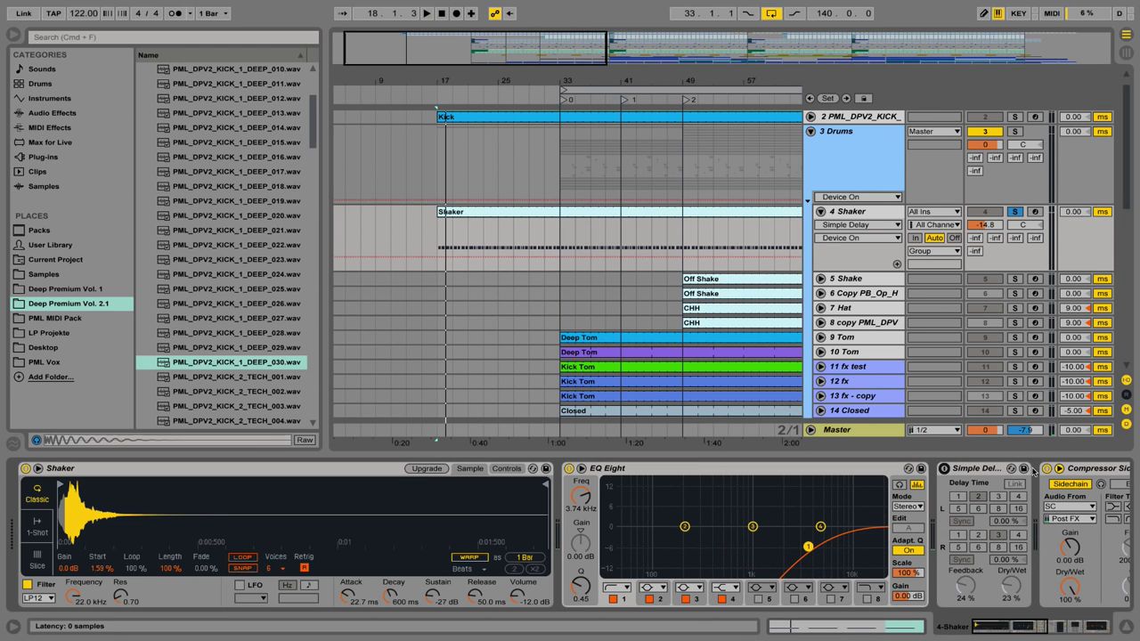
click(1093, 472)
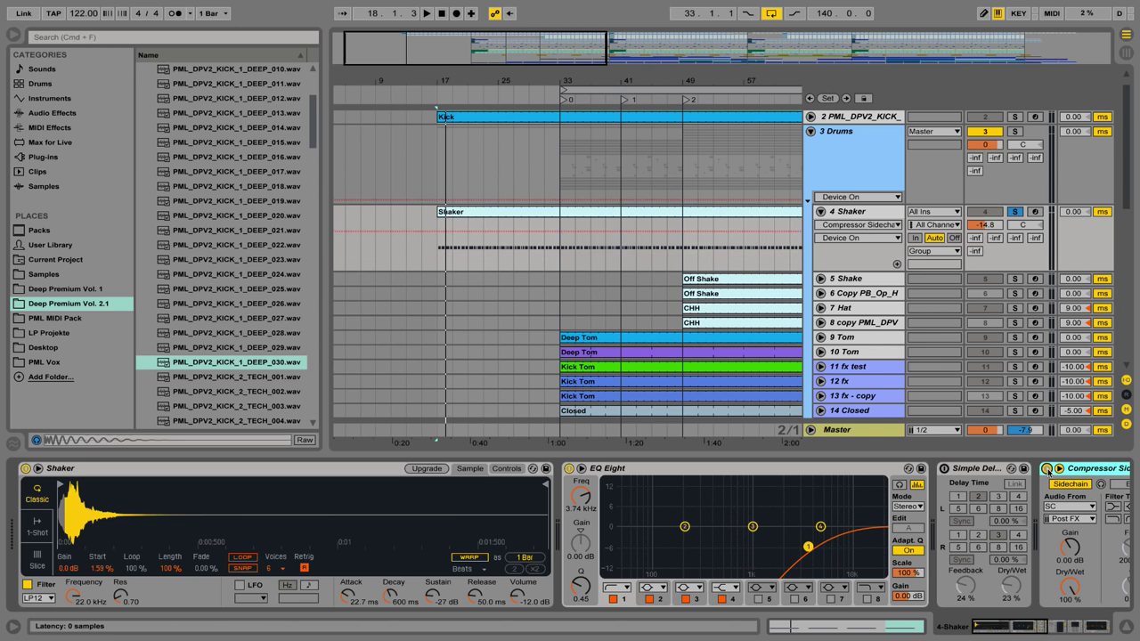
double_click(1091, 471)
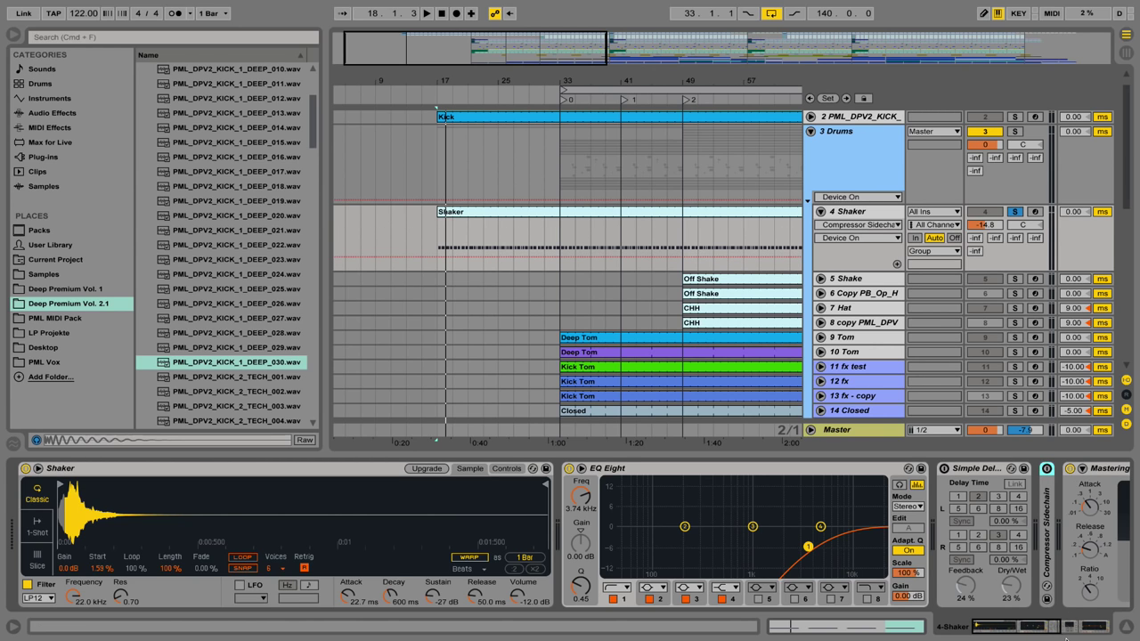
click(1075, 632)
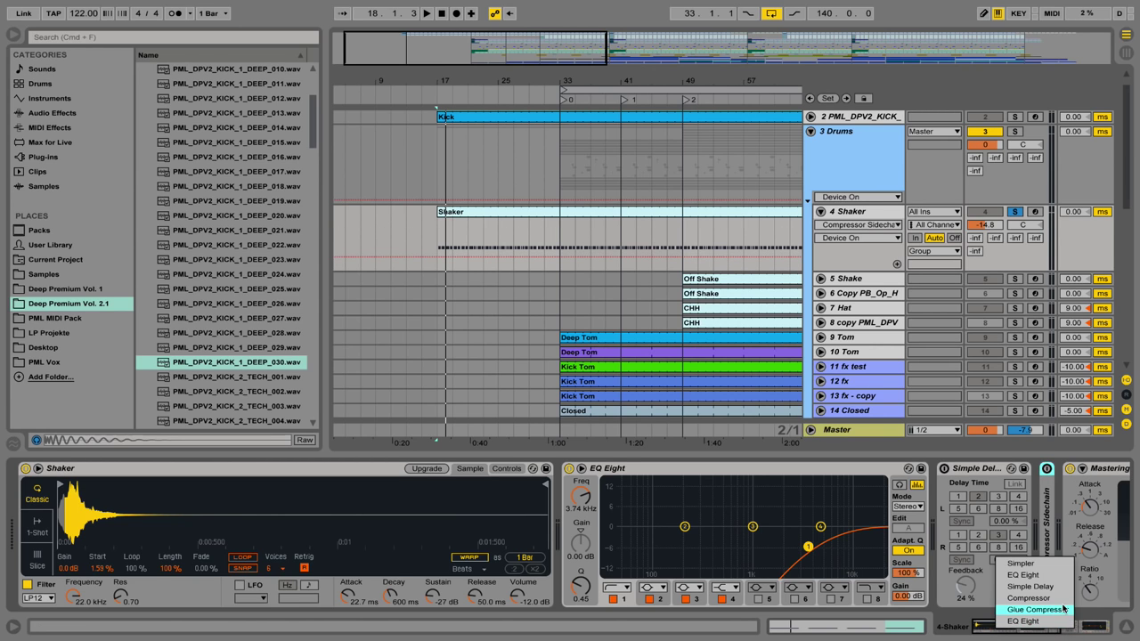
click(1059, 621)
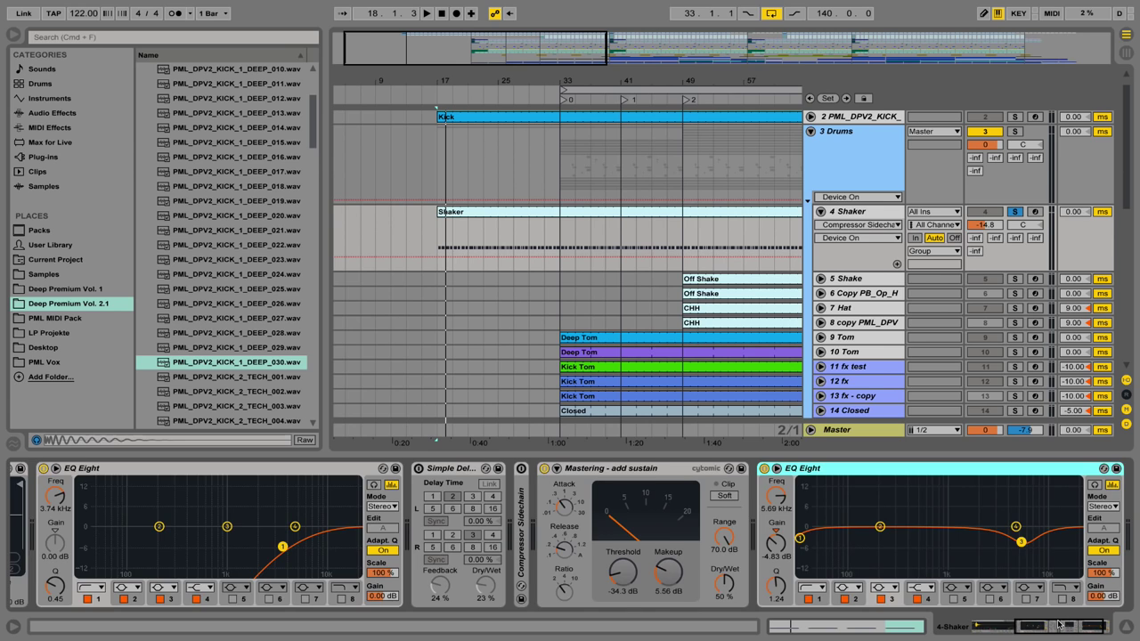
click(764, 469)
click(544, 468)
key(space)
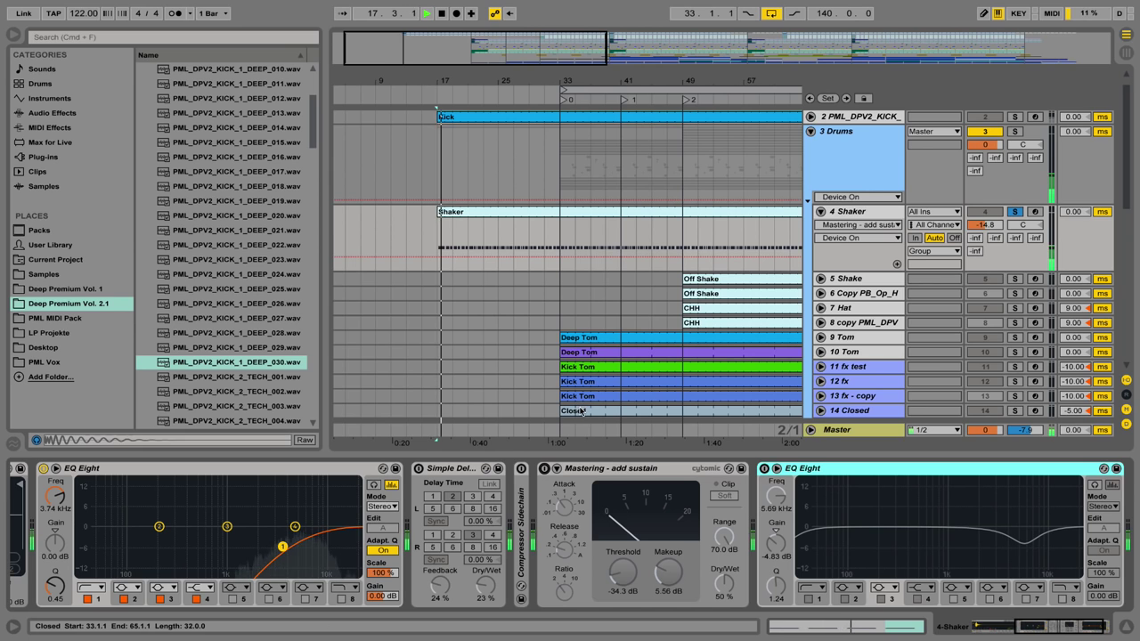
key(space)
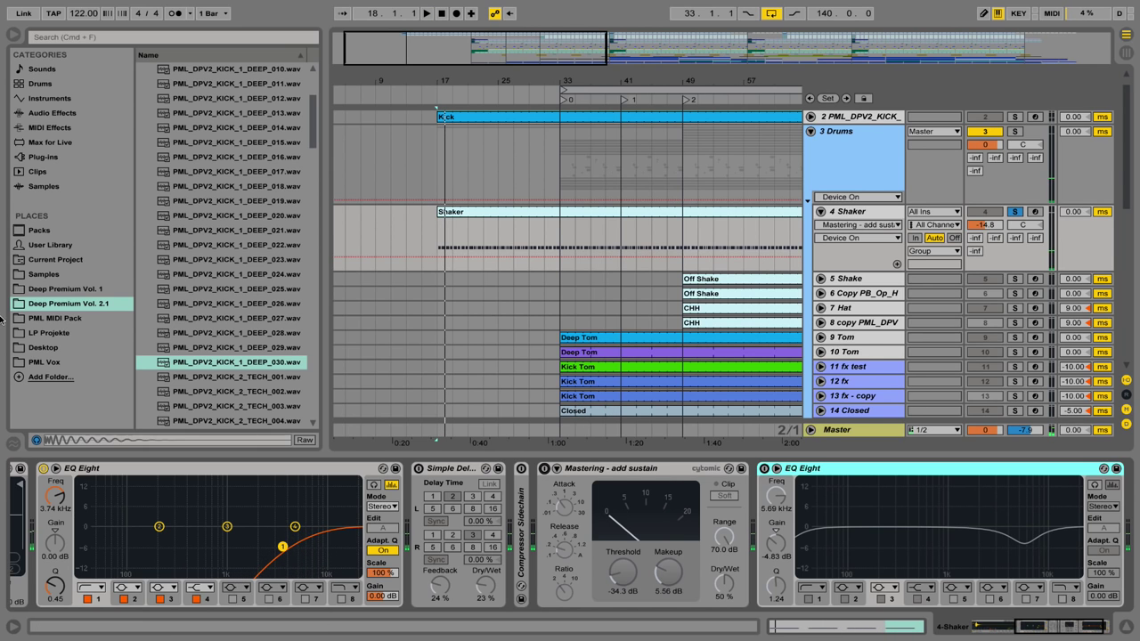
Audition the Shaker with its first EQ Eight bypassed, and switch that EQ back on
click(42, 470)
key(space)
key(space)
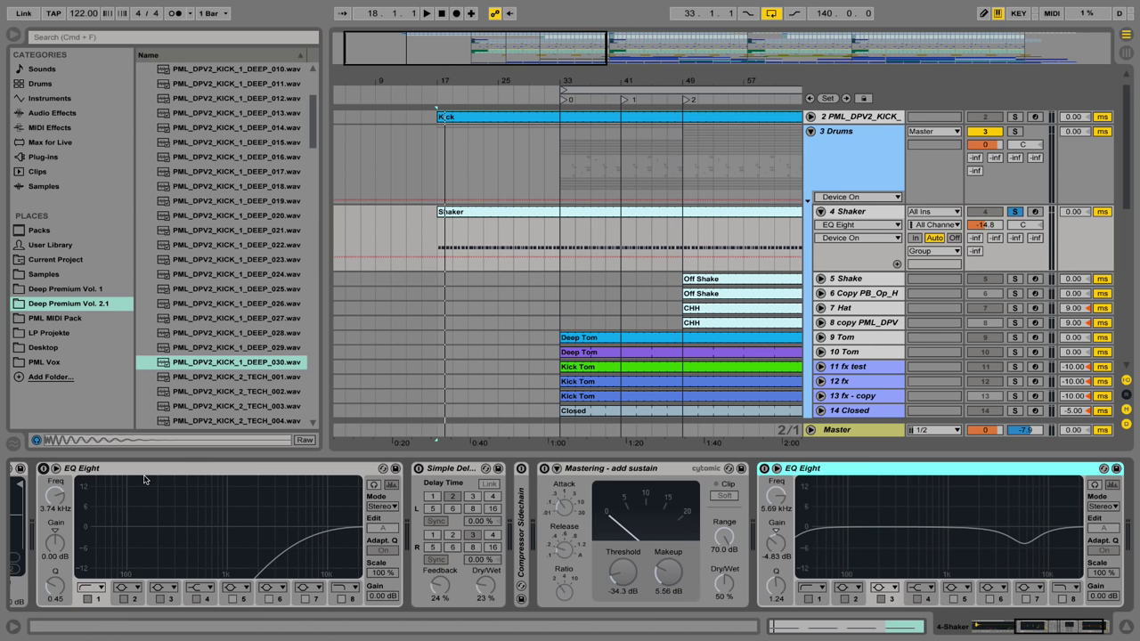
click(42, 470)
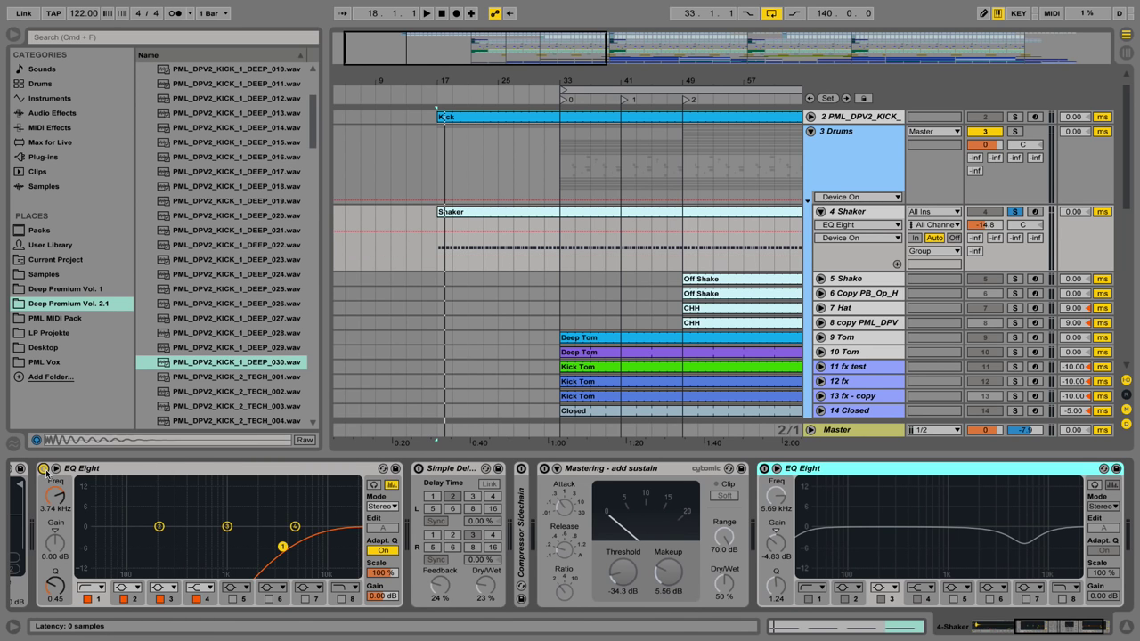
Switch the Shaker's Simple Delay back on and play the shaker from bar 17
click(419, 469)
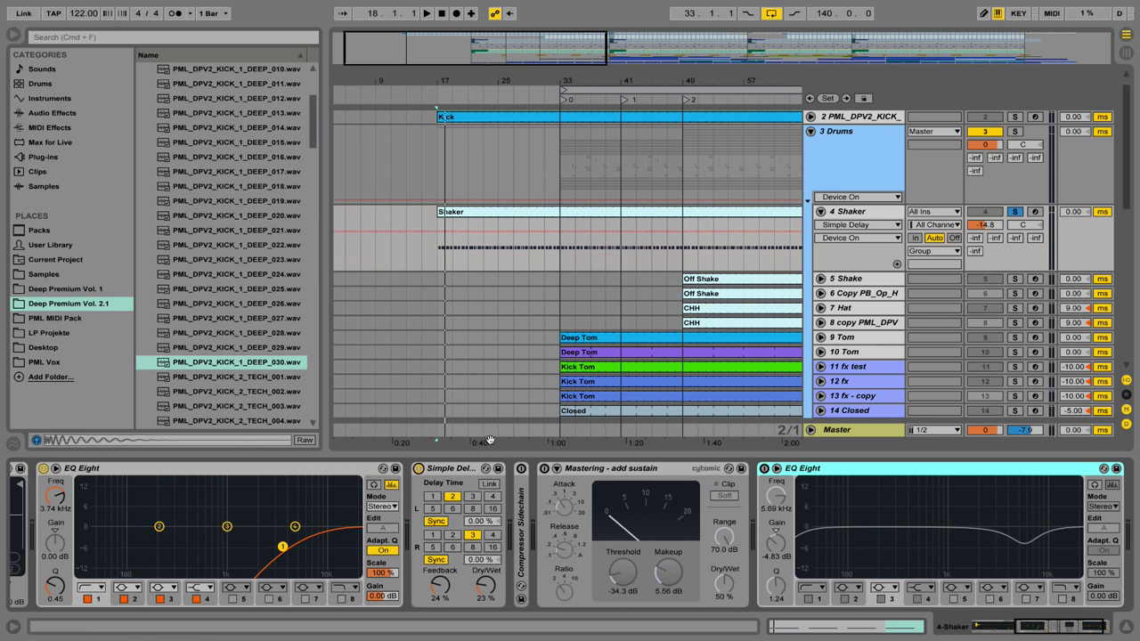
key(space)
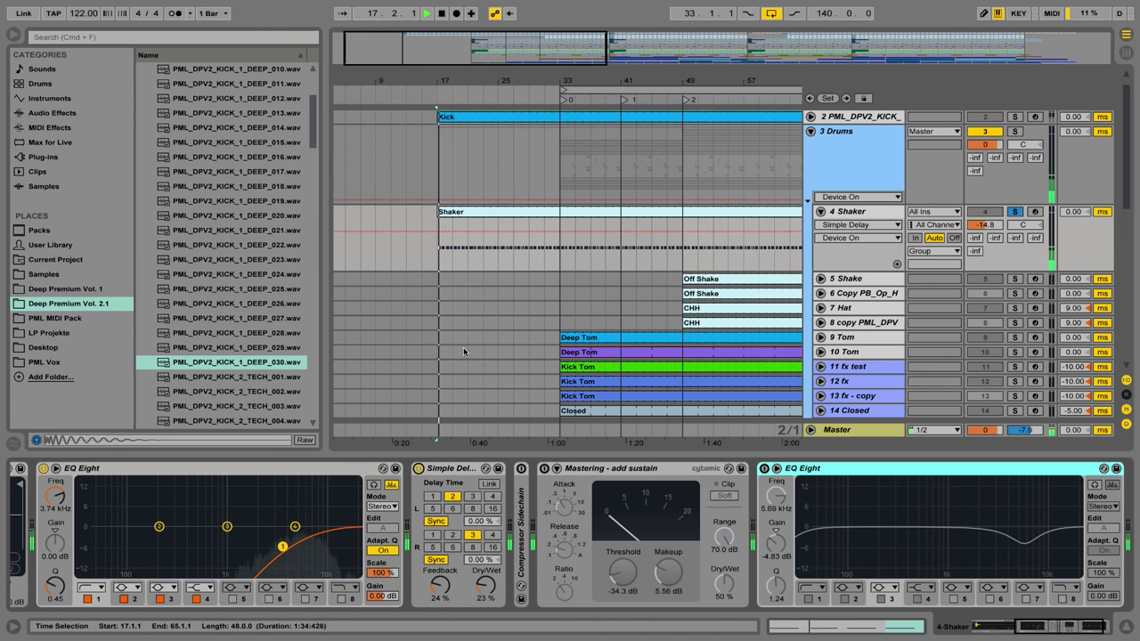
key(space)
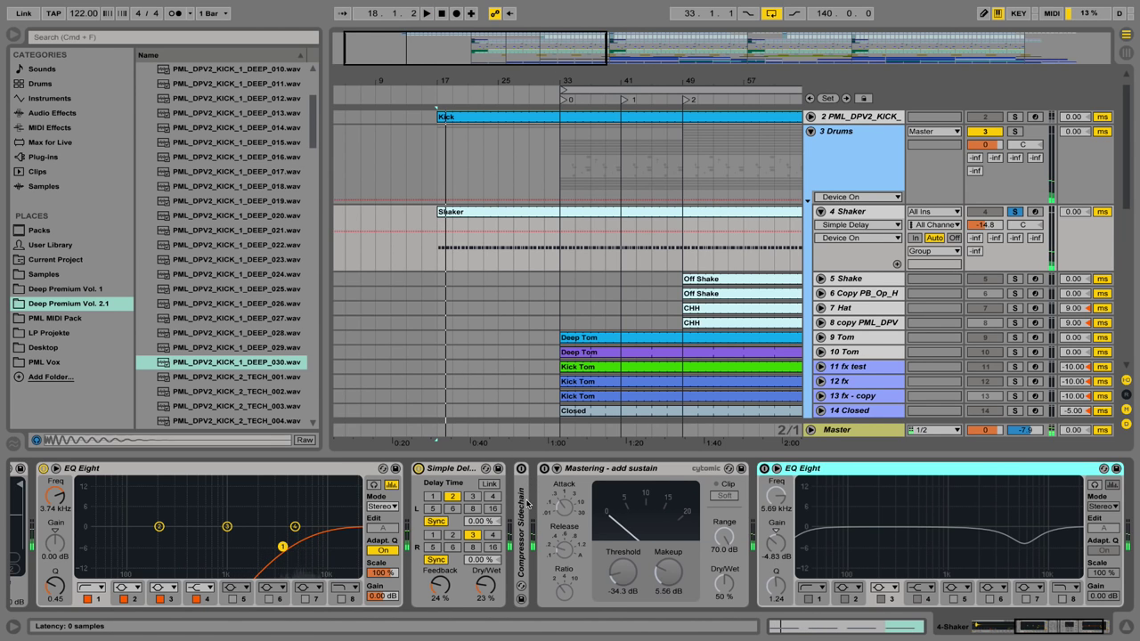
Unfold the Shaker's Compressor Sidechain, switch it back on and play the shaker from bar 17
double_click(523, 501)
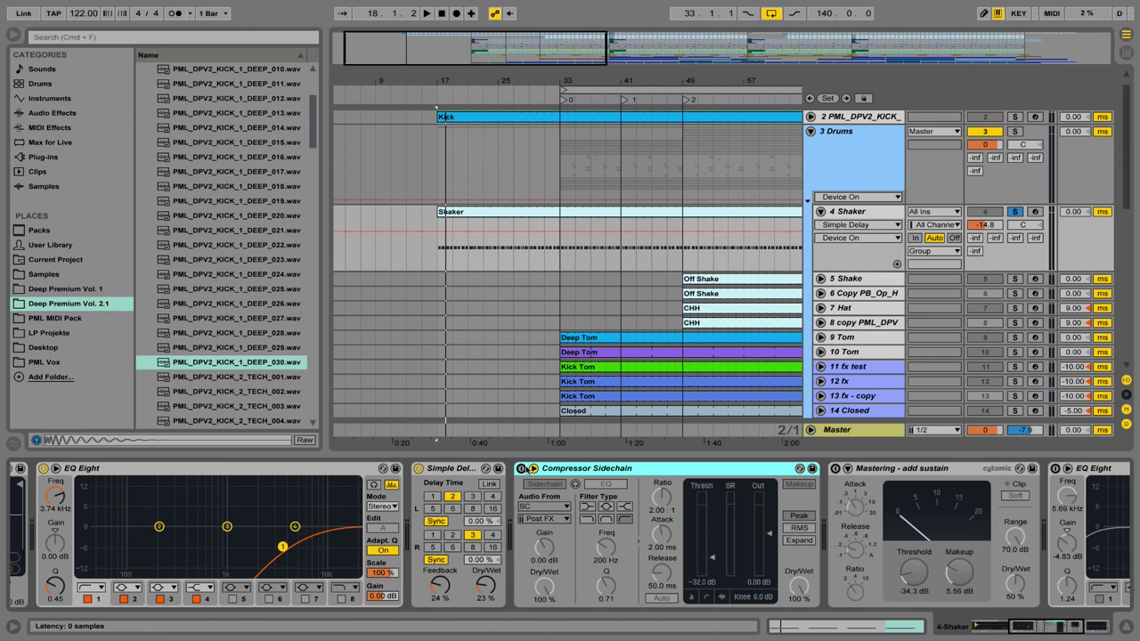
click(521, 468)
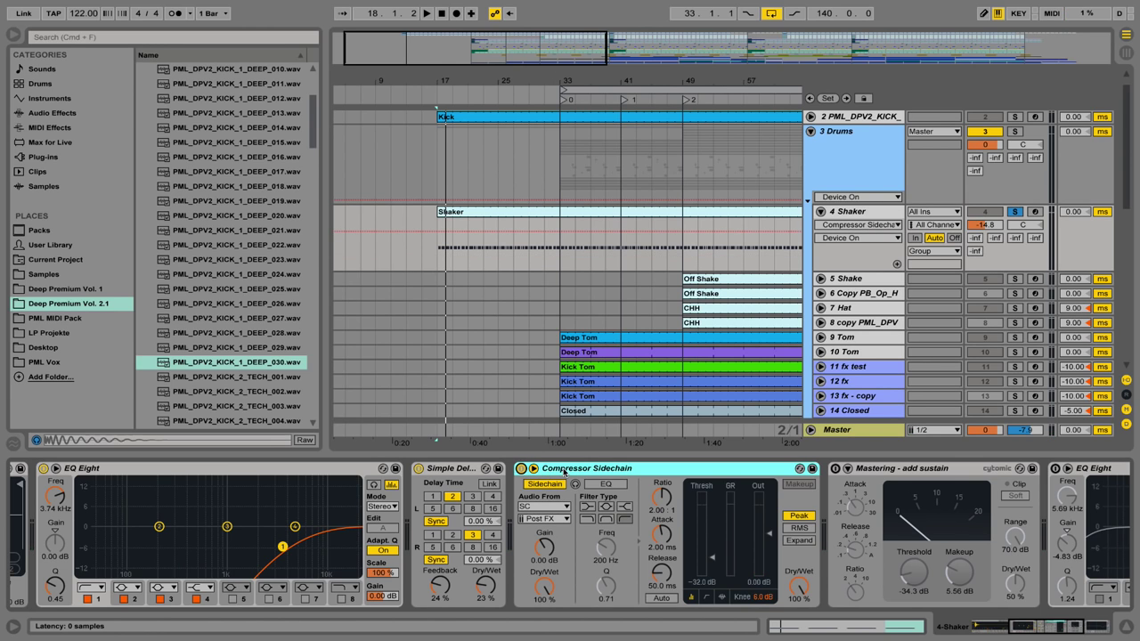
scroll(739, 178, up, 1)
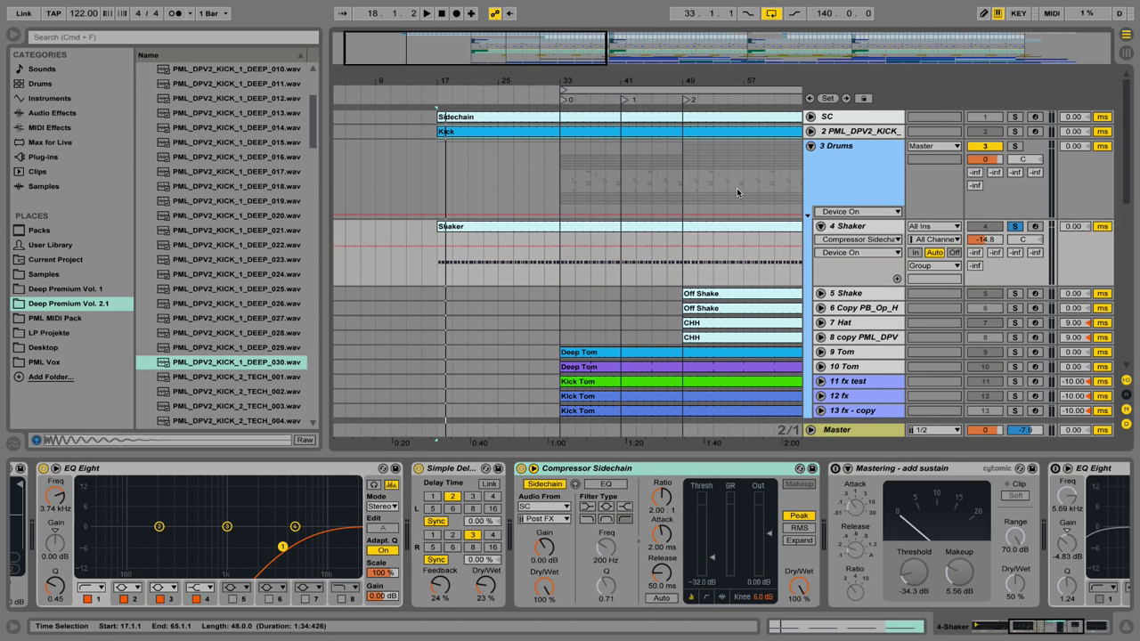
key(space)
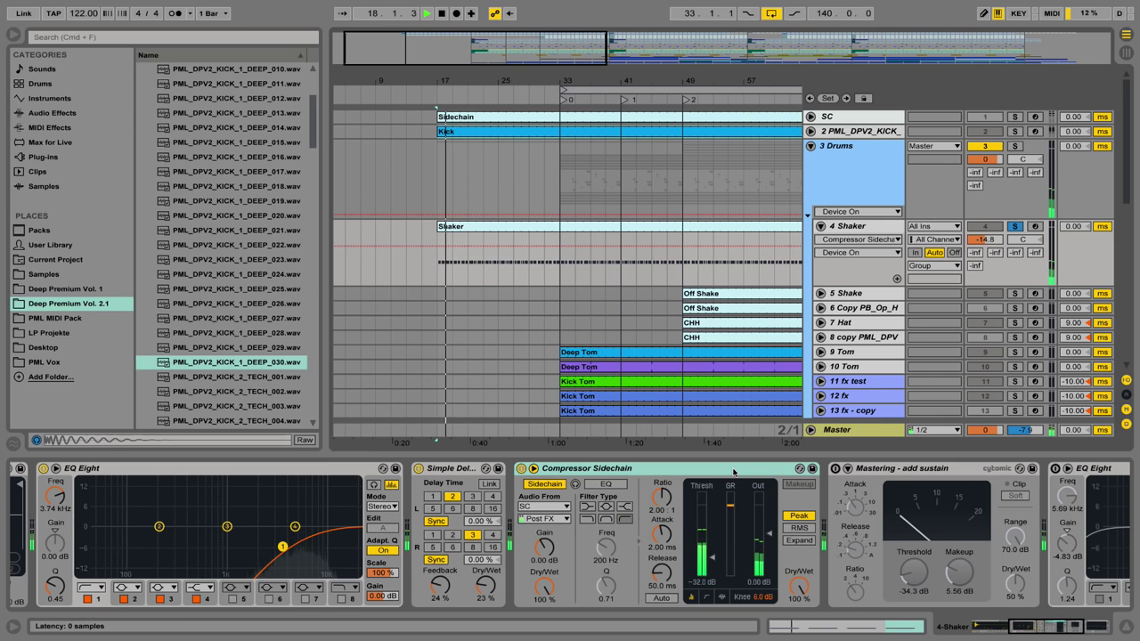
key(space)
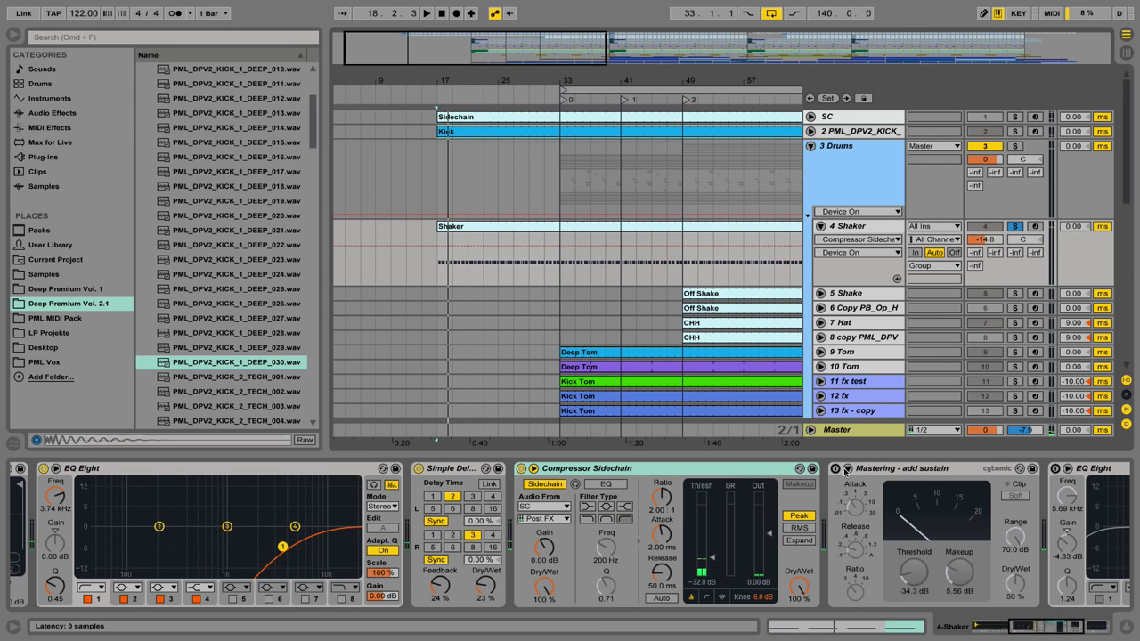
Switch the Mastering - add sustain Glue Compressor back on and play the shaker from bar 17
click(841, 469)
key(space)
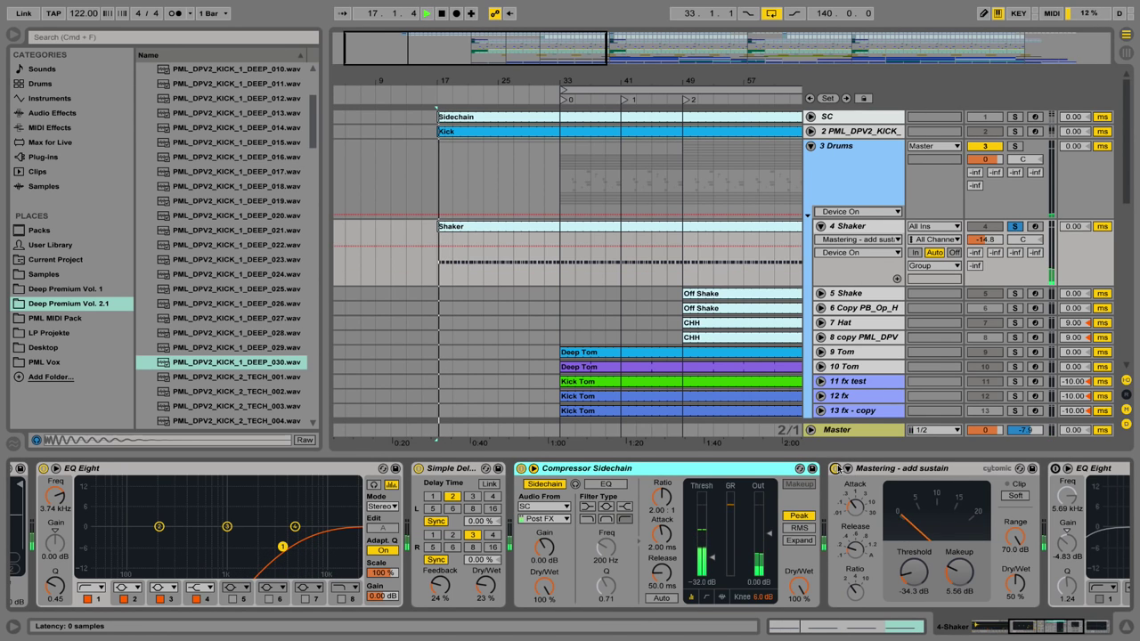
drag(1026, 628, 1040, 628)
key(space)
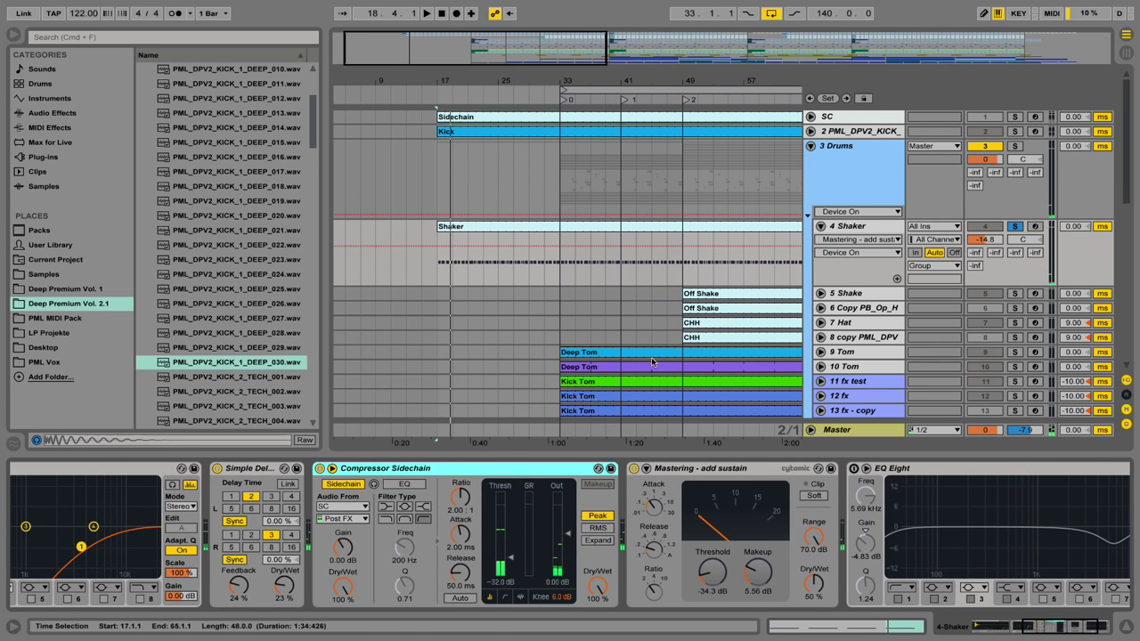
Find the Mastering - add sustain preset among the Glue Compressor presets in Audio Effects and bring the last EQ Eight into view
click(66, 114)
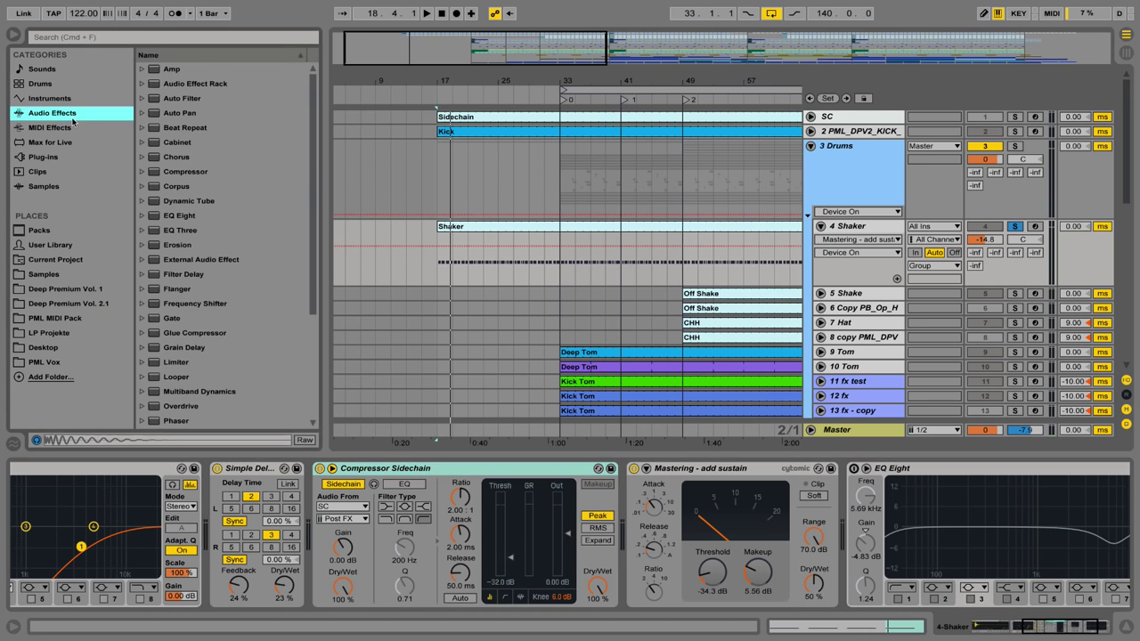
click(142, 333)
scroll(208, 340, down, 5)
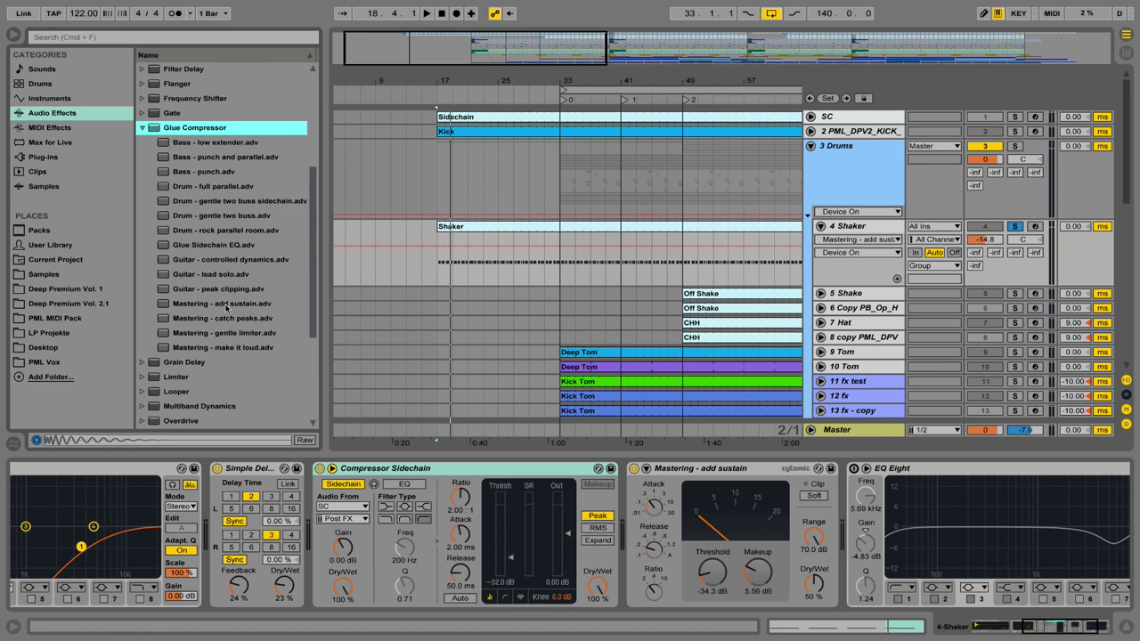
click(1064, 635)
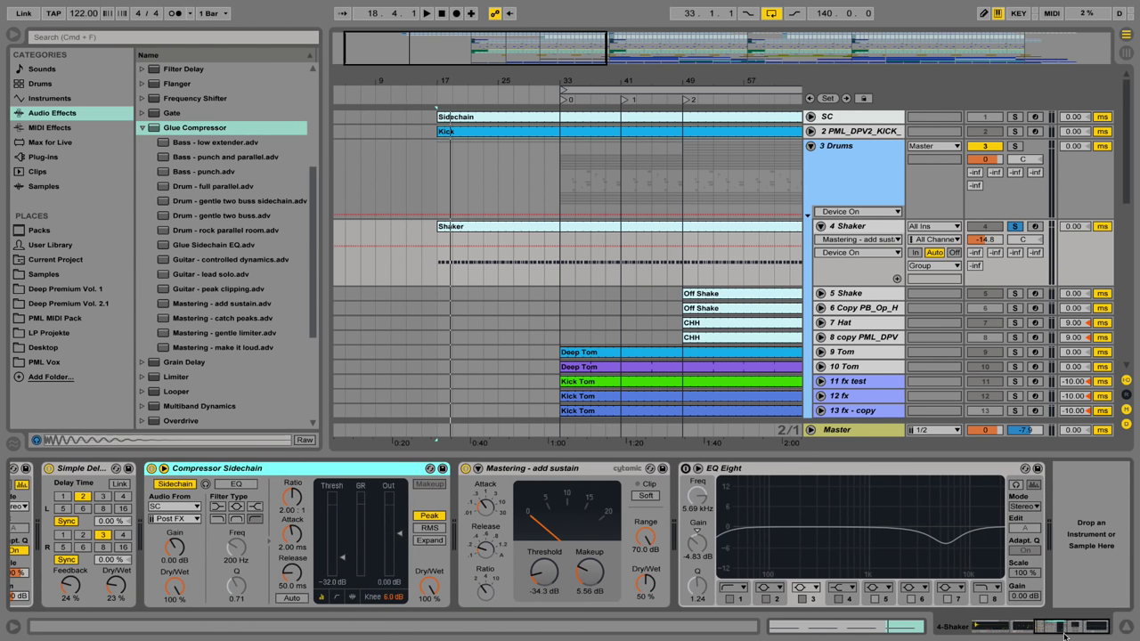
Switch the Shaker's last EQ Eight back on and play the shaker from bar 17
key(space)
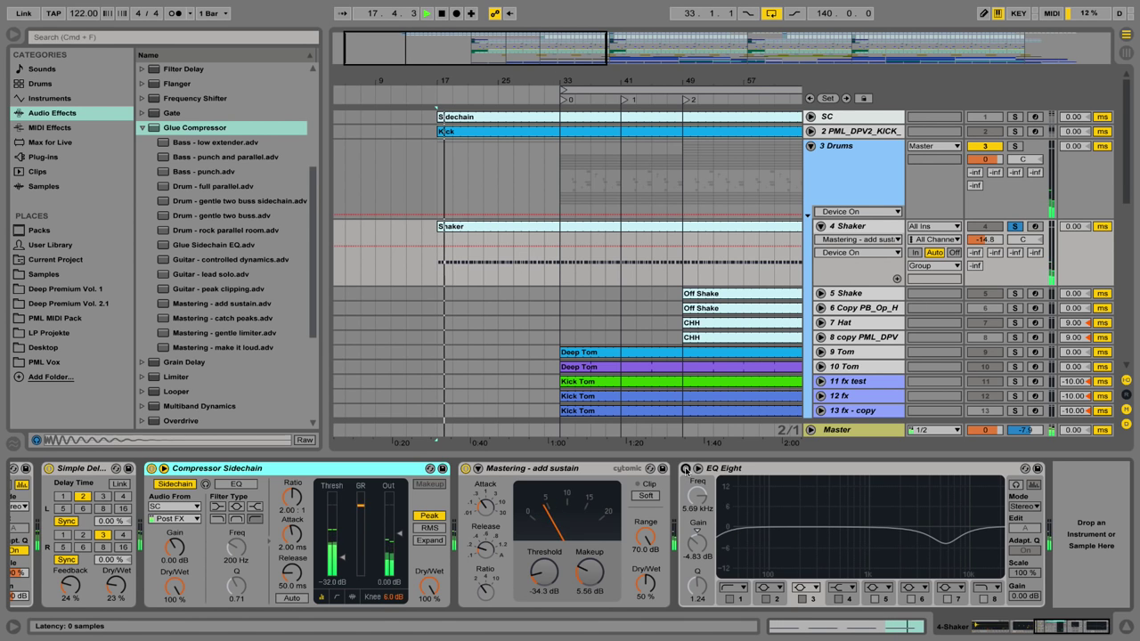
click(970, 550)
key(space)
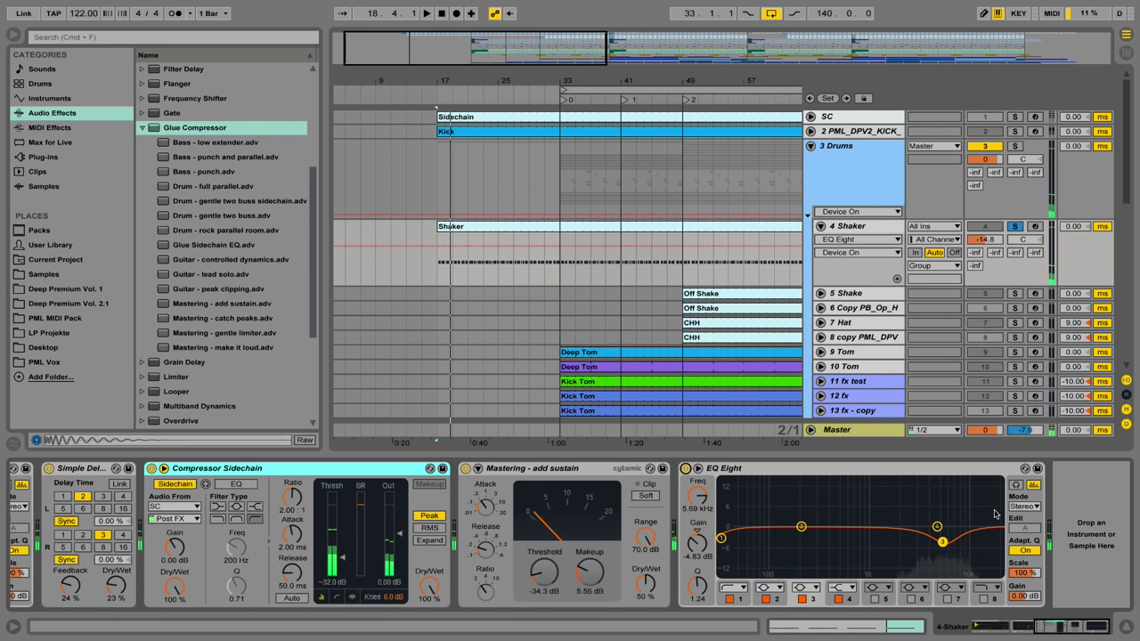
Play the shaker in the last EQ Eight's audition mode to hear band 3 alone, and switch audition mode off
click(1016, 485)
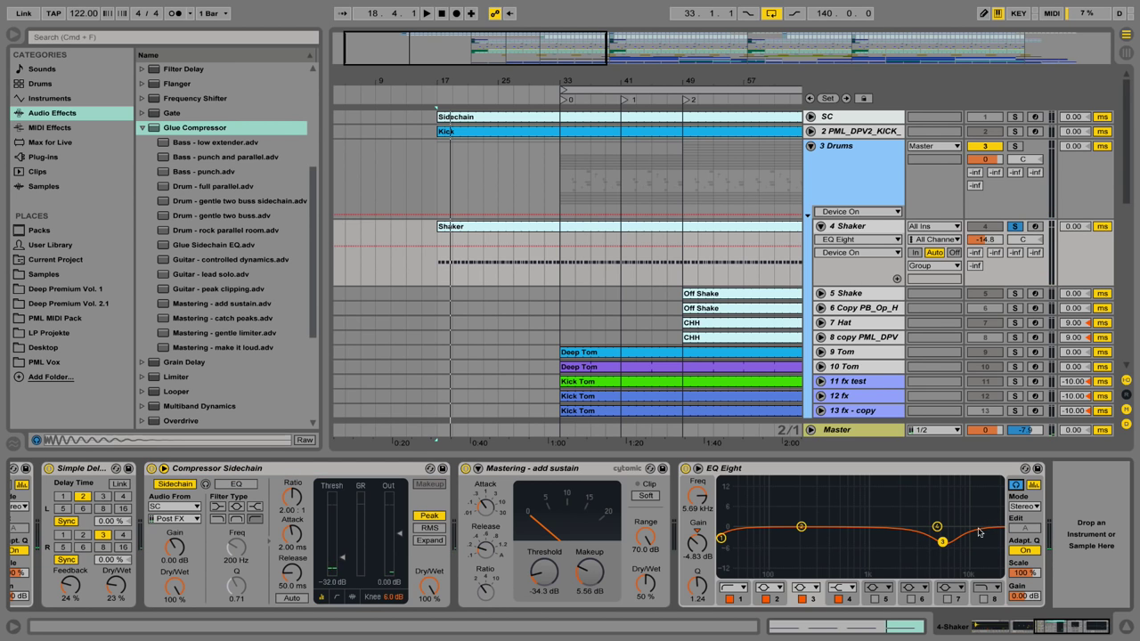
key(space)
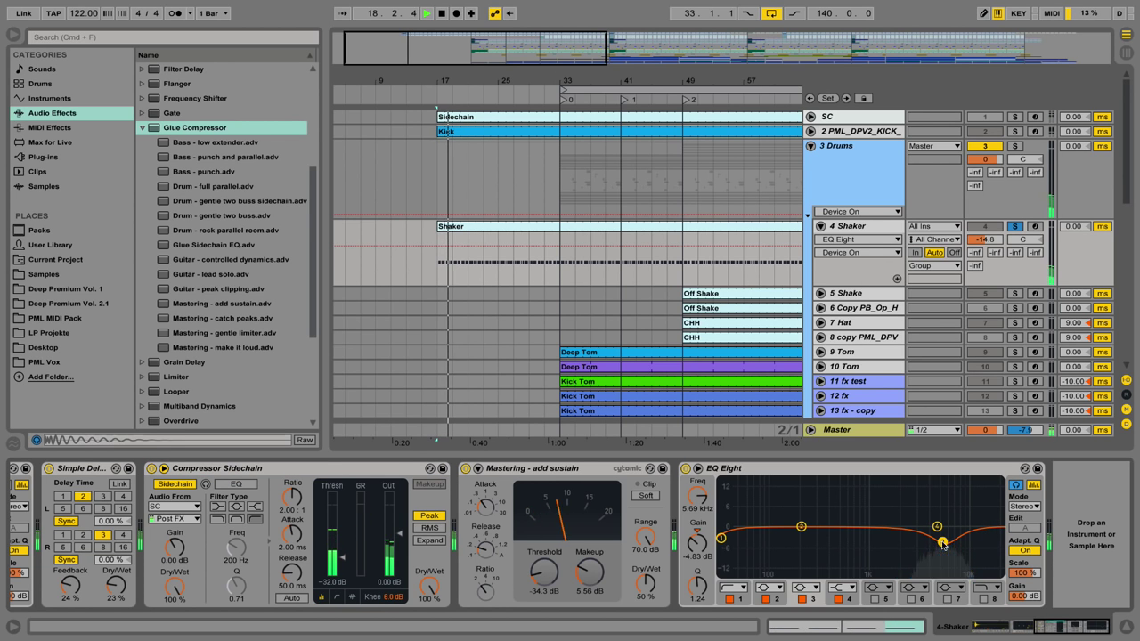
key(space)
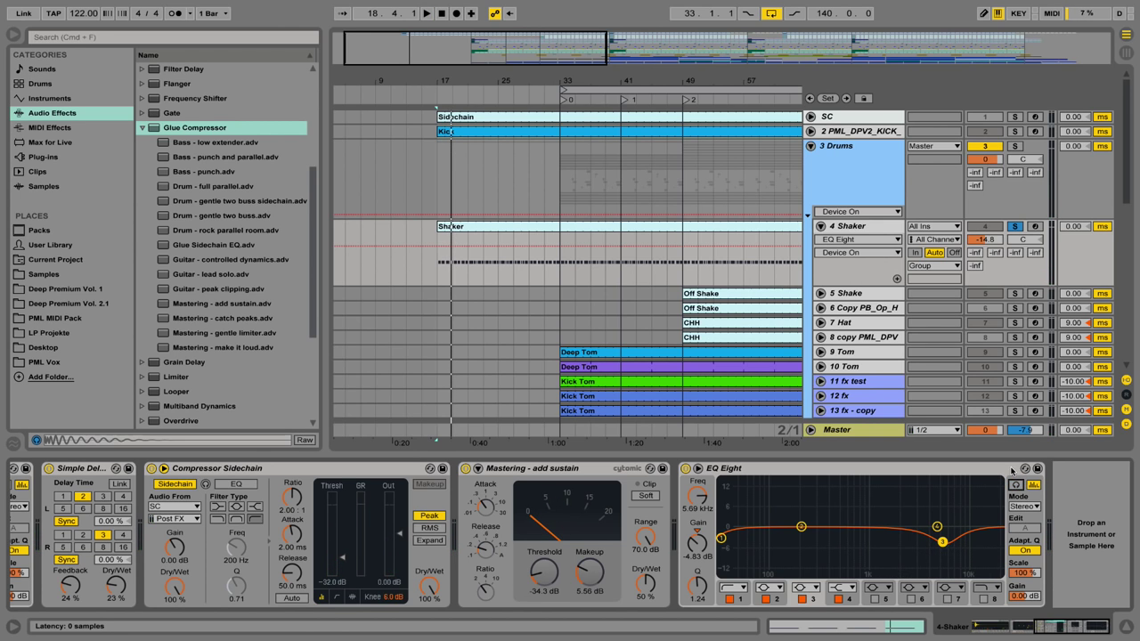
In the Master's PML Mastering1 rack, deactivate the Chain chain and activate the Limiter chain
click(893, 434)
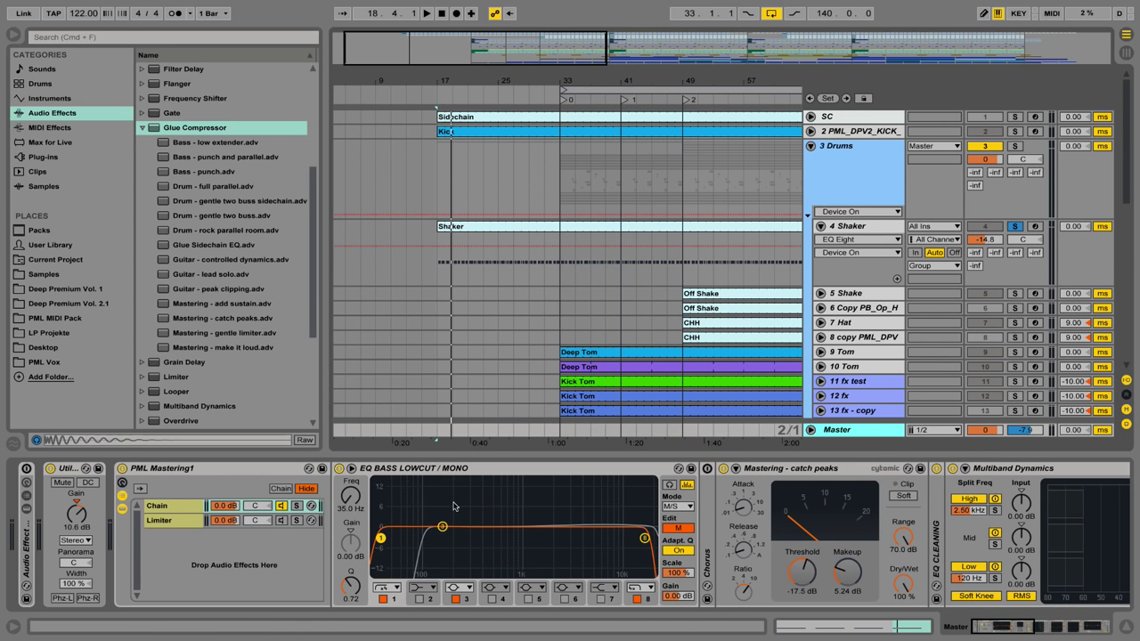
click(283, 506)
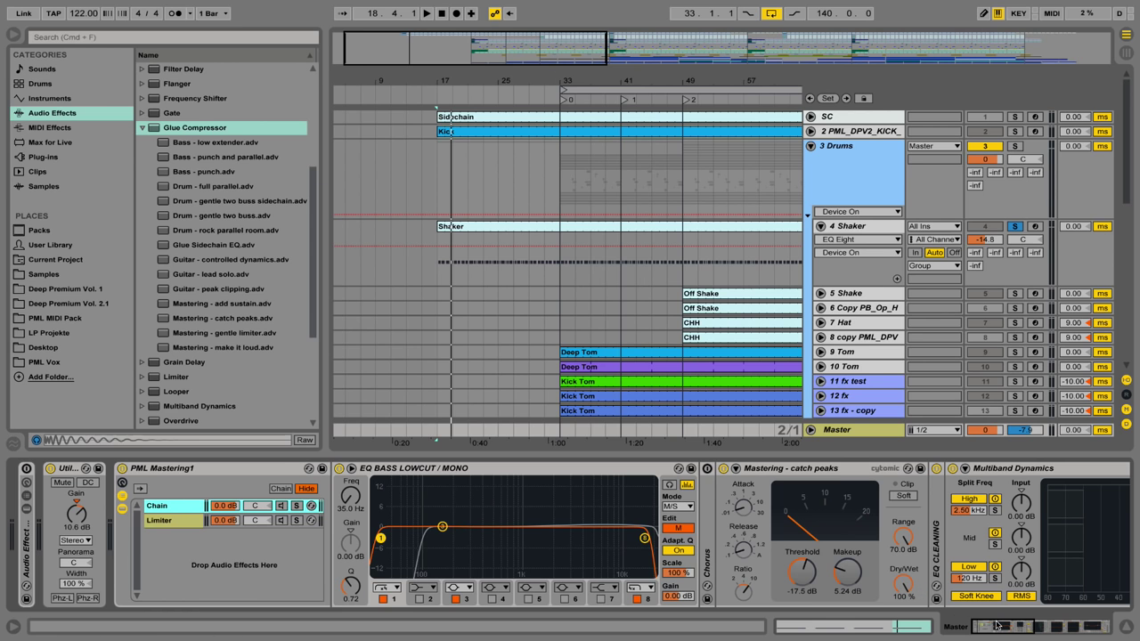
click(1071, 626)
click(988, 625)
click(184, 523)
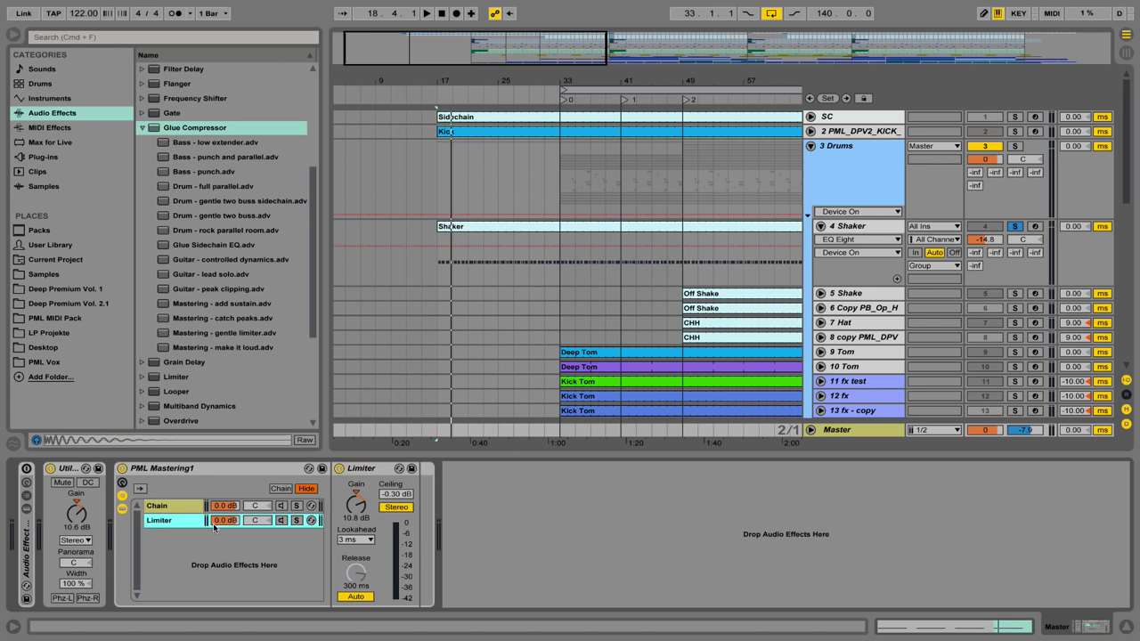
click(286, 522)
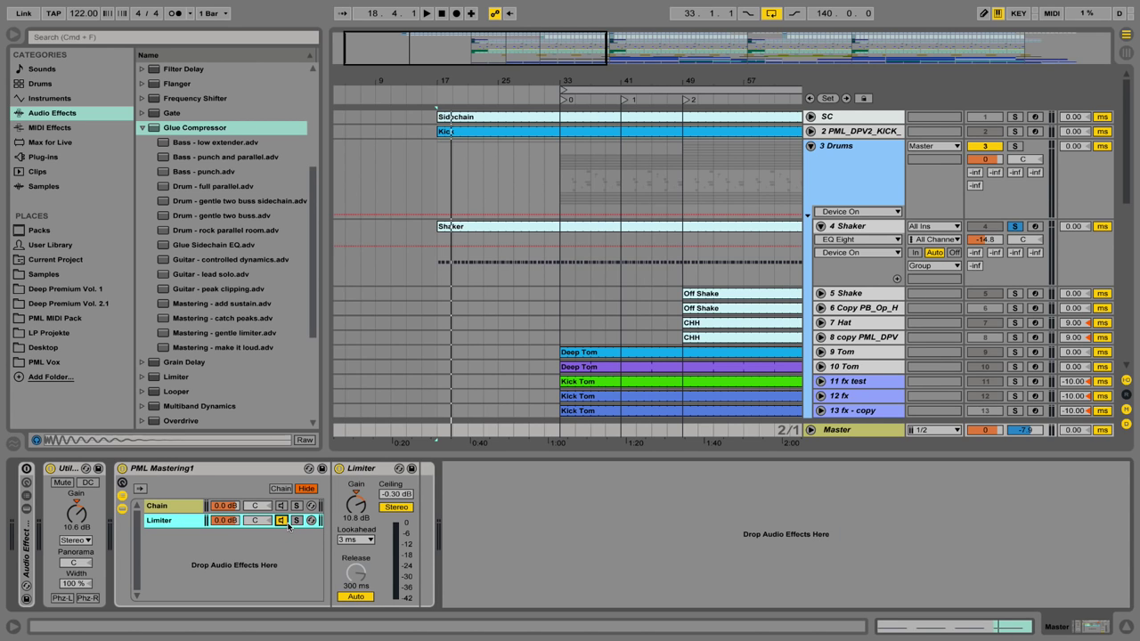
Switch off the Master's Limiter device and copy the Utility behind the PML Mastering1 rack with 15.6 dB gain, playing from bar 17
click(340, 468)
key(space)
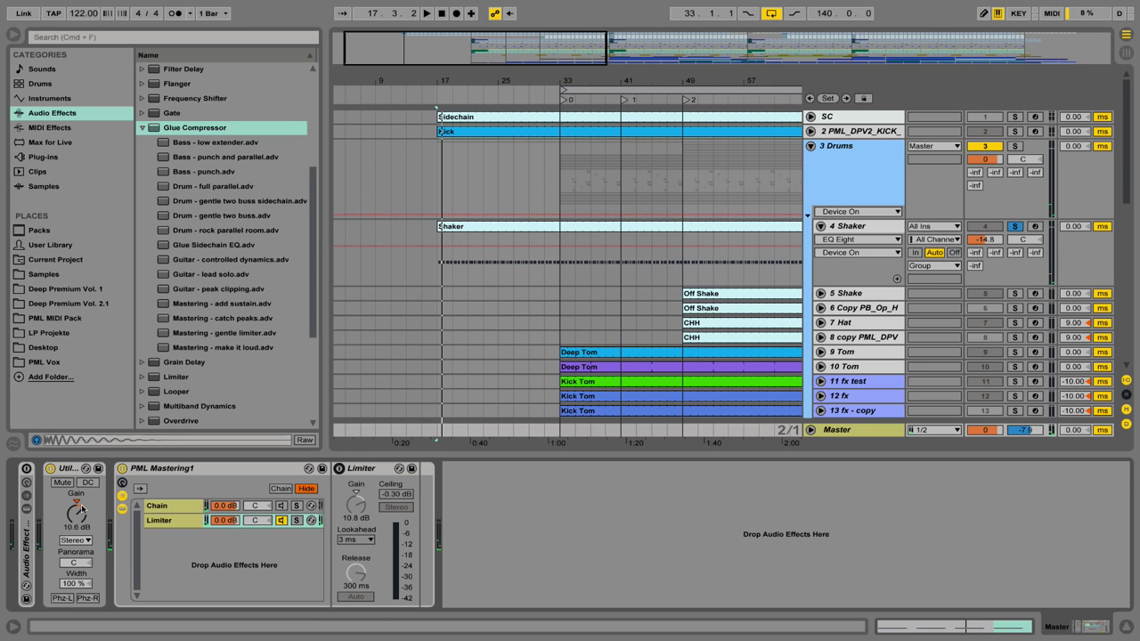
click(73, 472)
drag(66, 472, 476, 503)
key(space)
key(space)
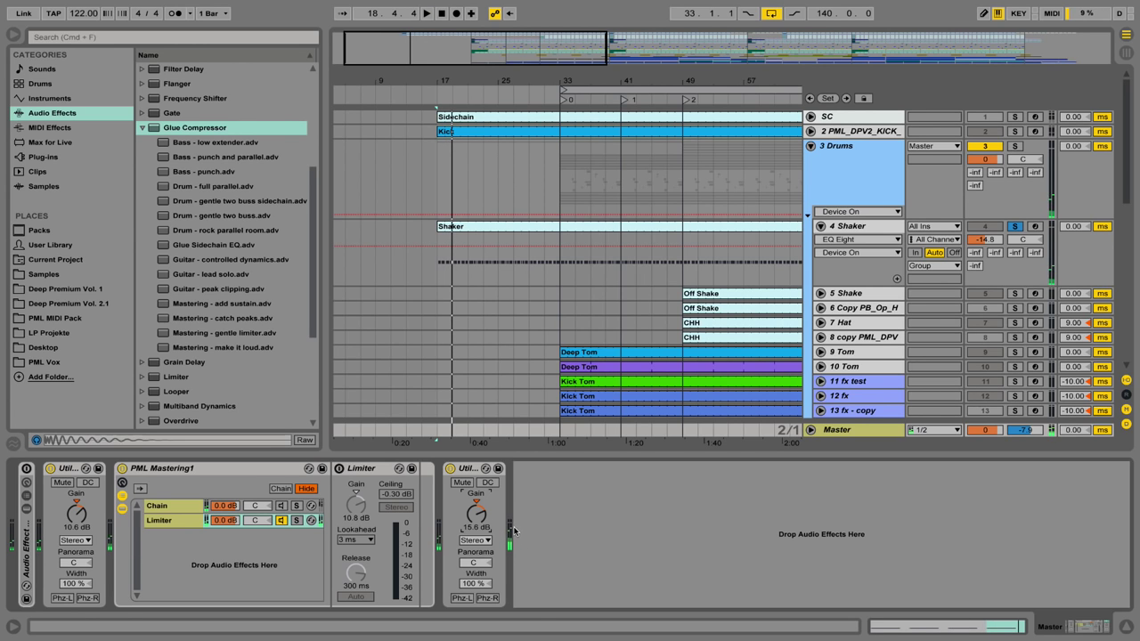
key(space)
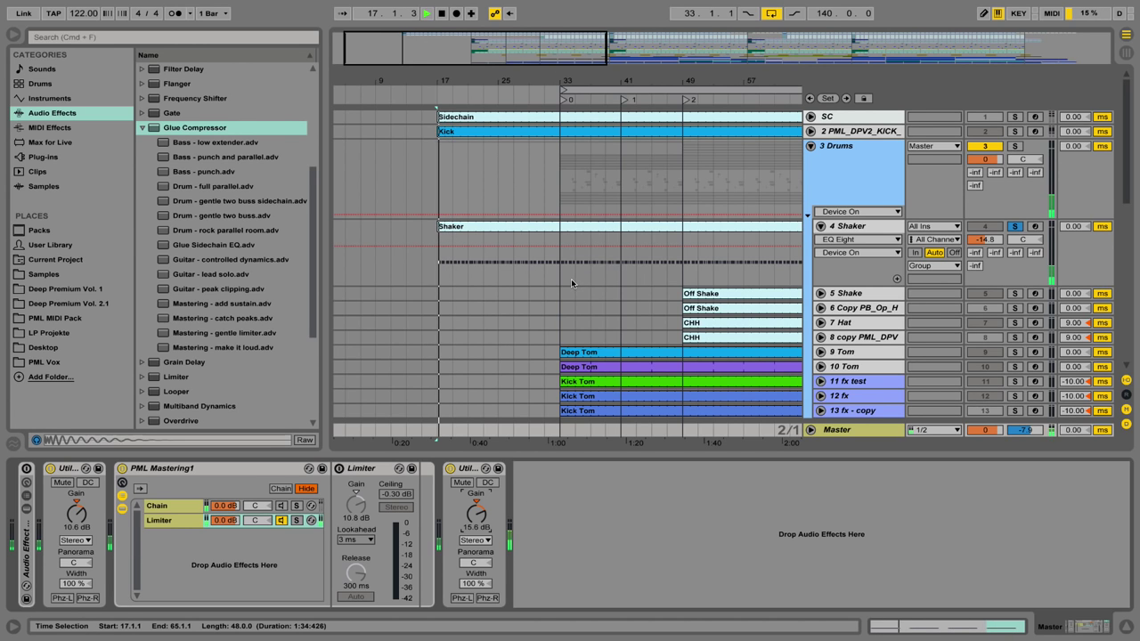
key(space)
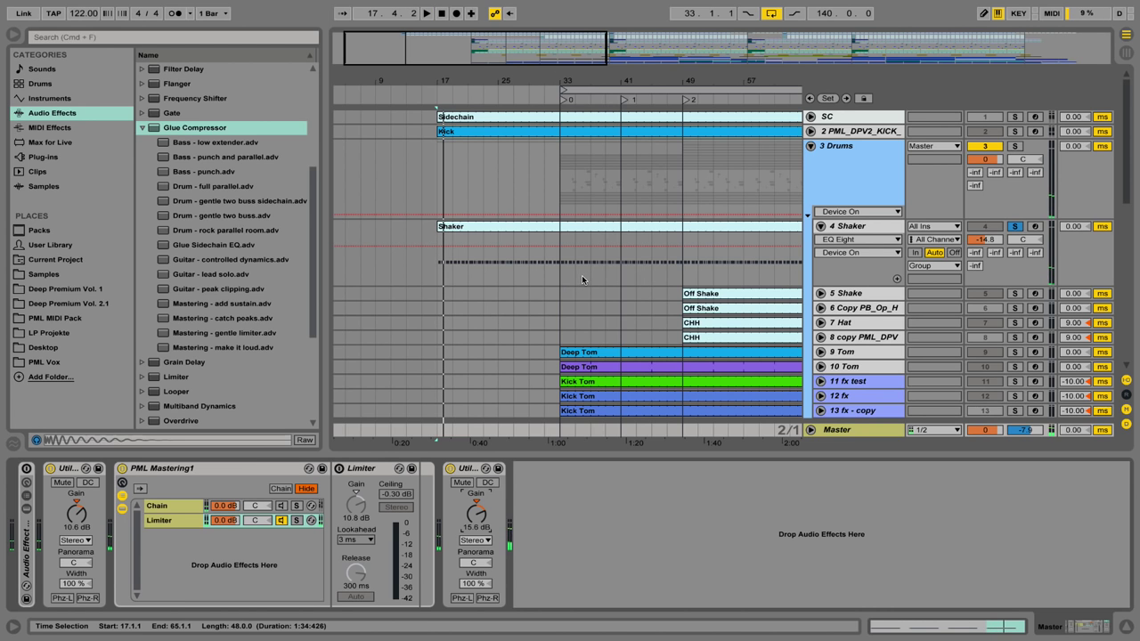
Solo the Shake track and extend the start of its Off Shake clip back to bar 17
click(880, 231)
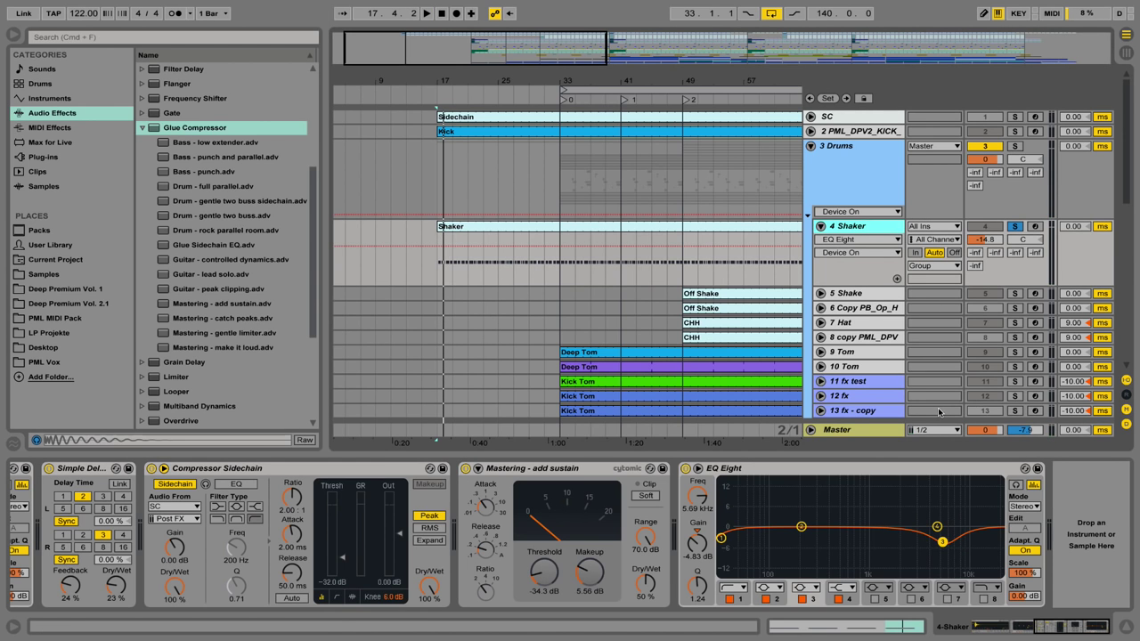
drag(1067, 629, 979, 634)
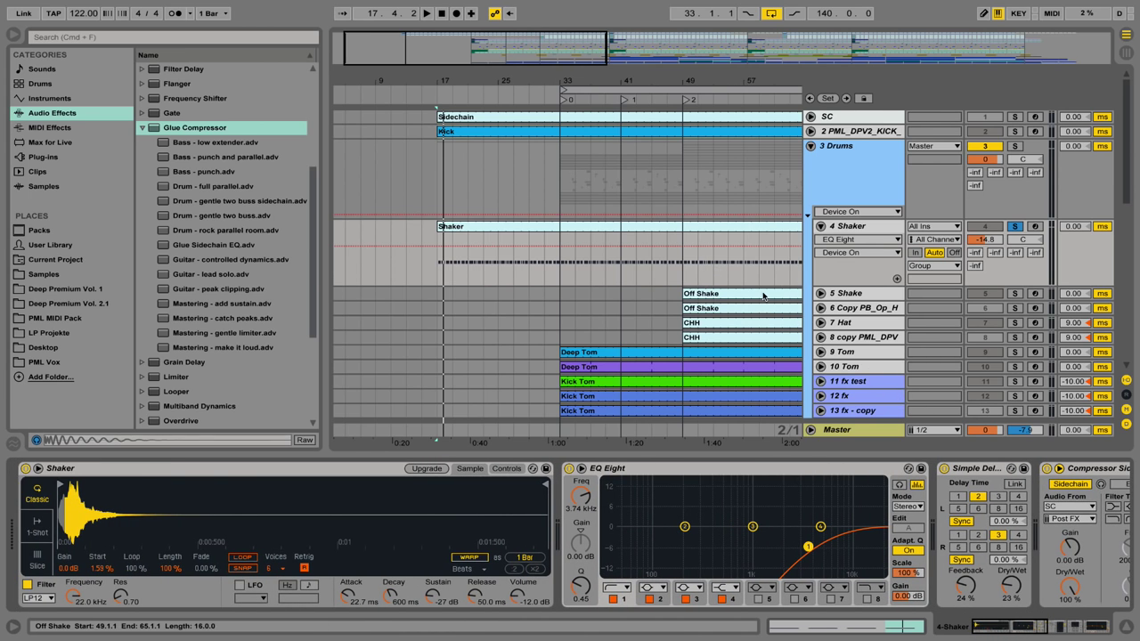
click(1014, 294)
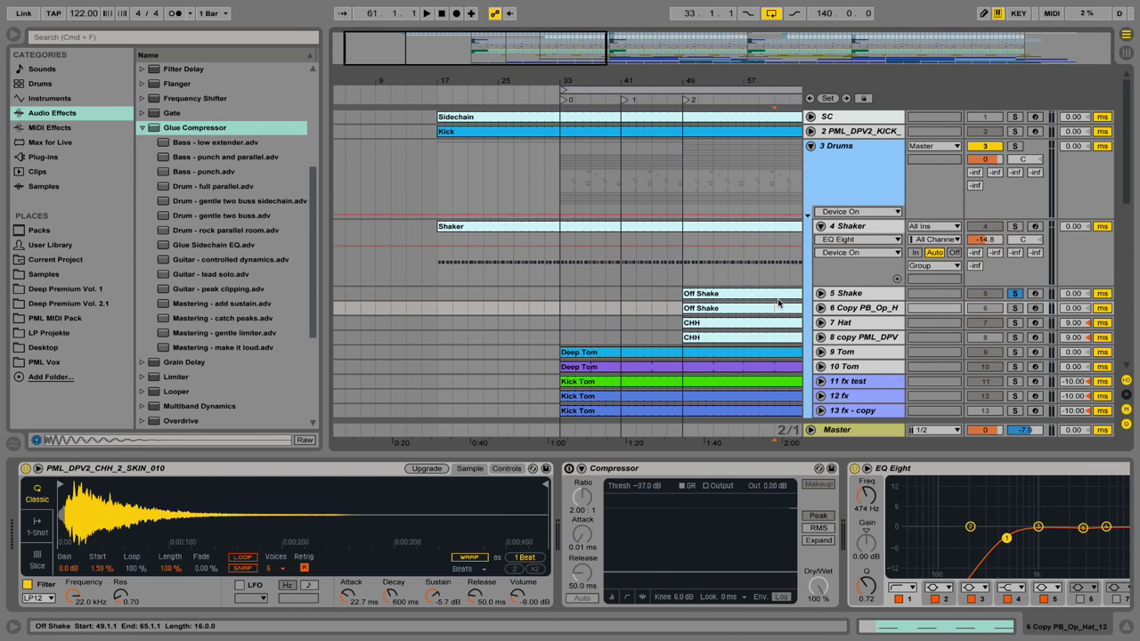
click(684, 294)
drag(684, 294, 437, 293)
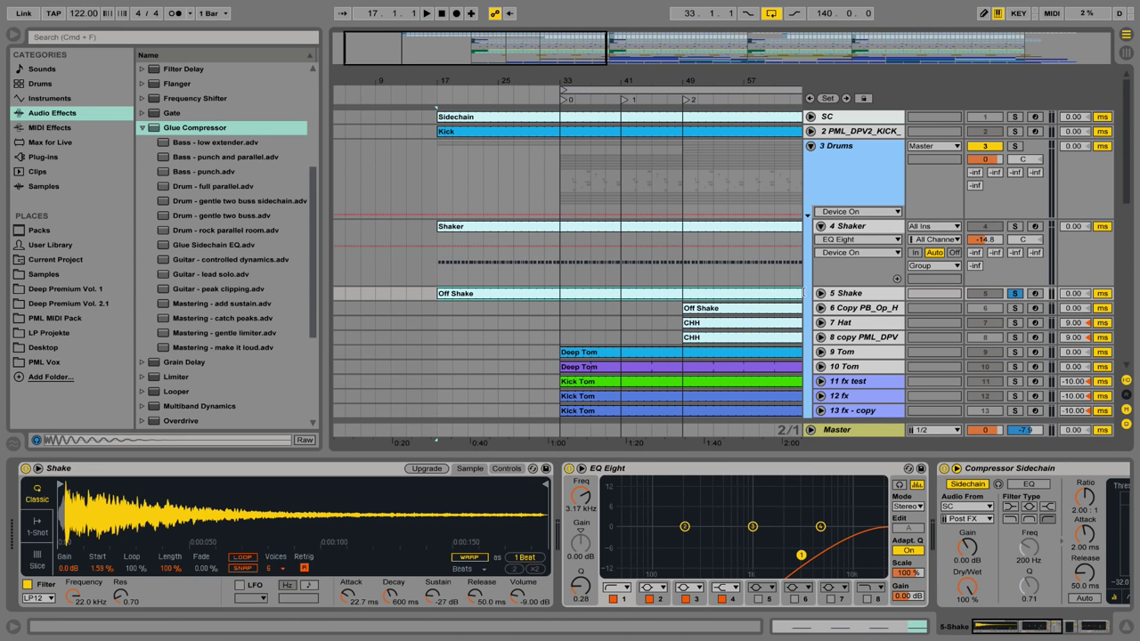
Unfold the Shake track, open the Off Shake clip's notes and play them from bar 17
click(819, 294)
double_click(503, 299)
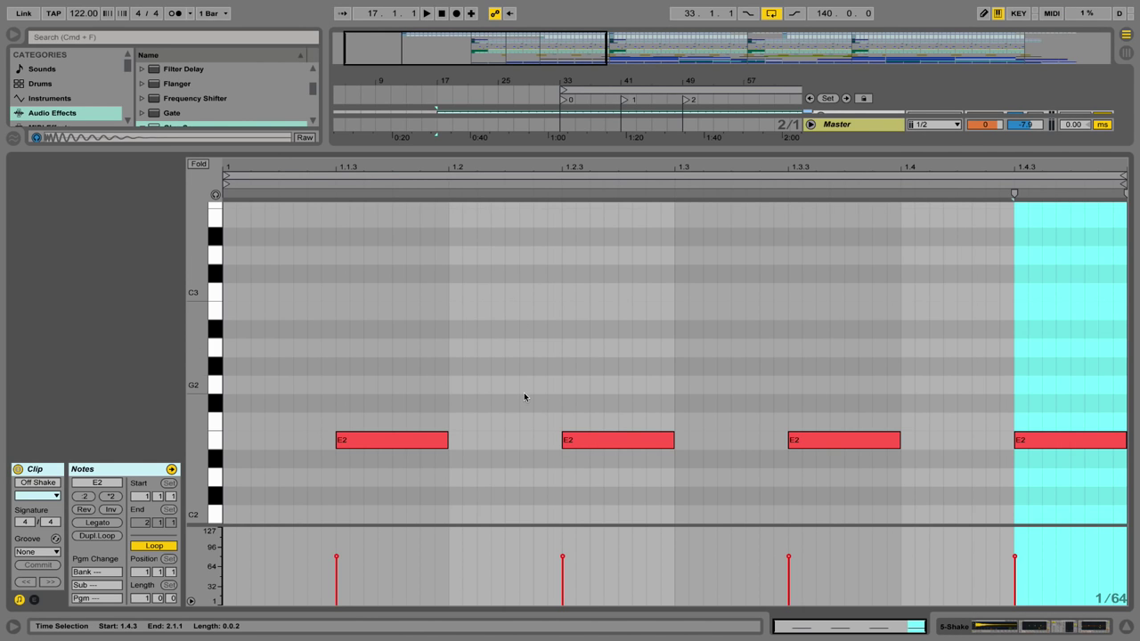
key(space)
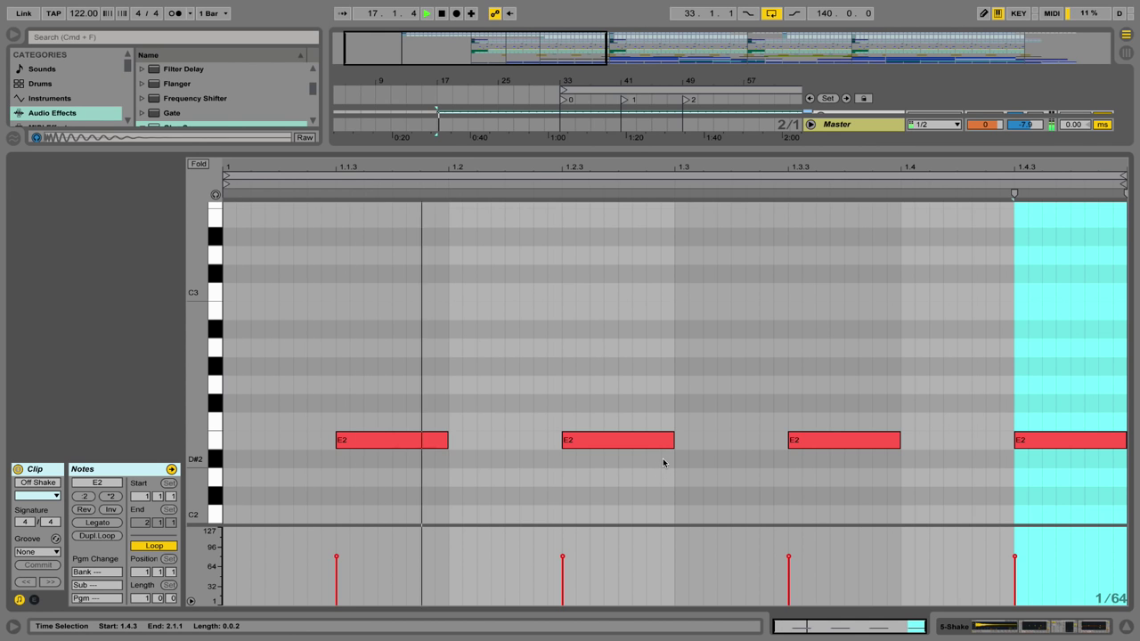
key(space)
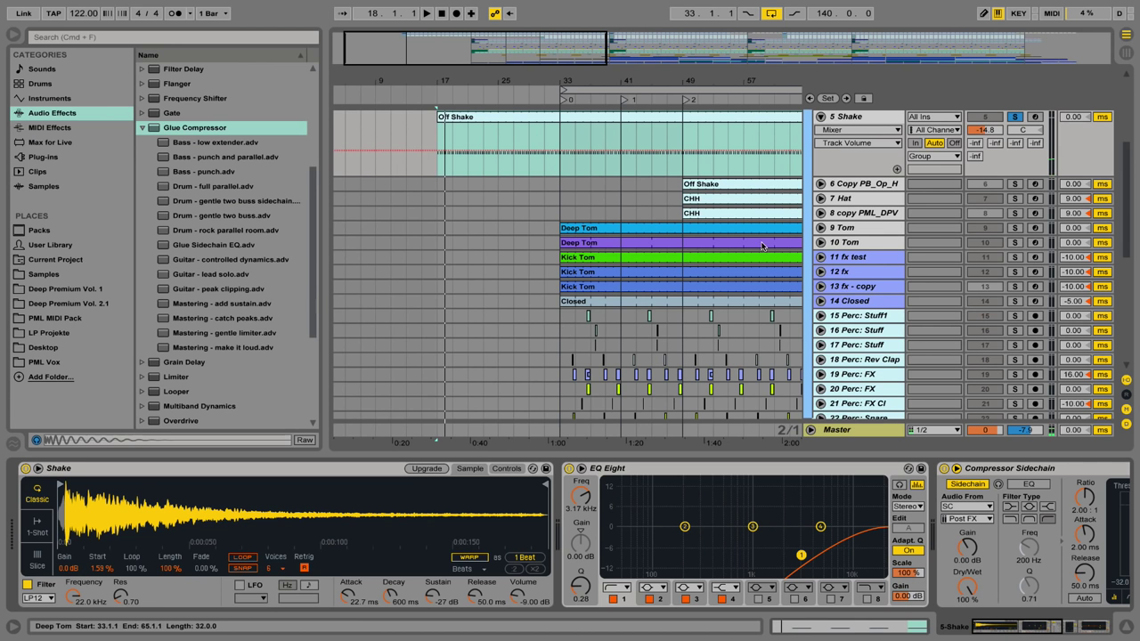
Fold and switch off the Shake's two EQ Eights and Compressor Sidechain, and play the dry sound from bar 17
scroll(766, 259, up, 4)
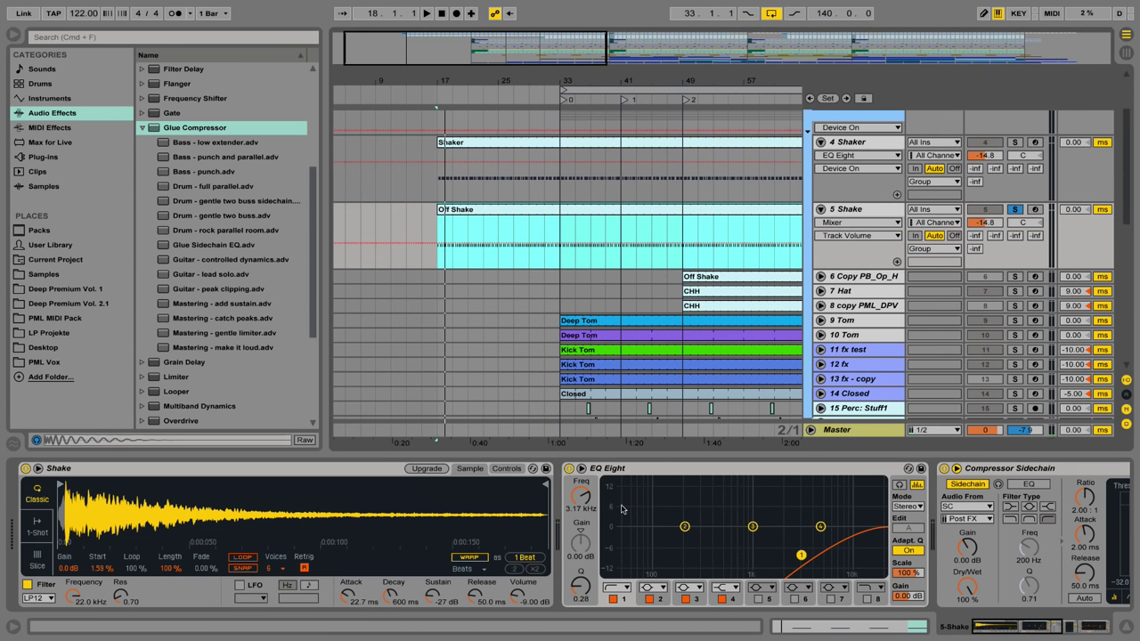
double_click(623, 470)
double_click(657, 470)
double_click(681, 469)
click(569, 468)
click(592, 468)
click(615, 468)
key(space)
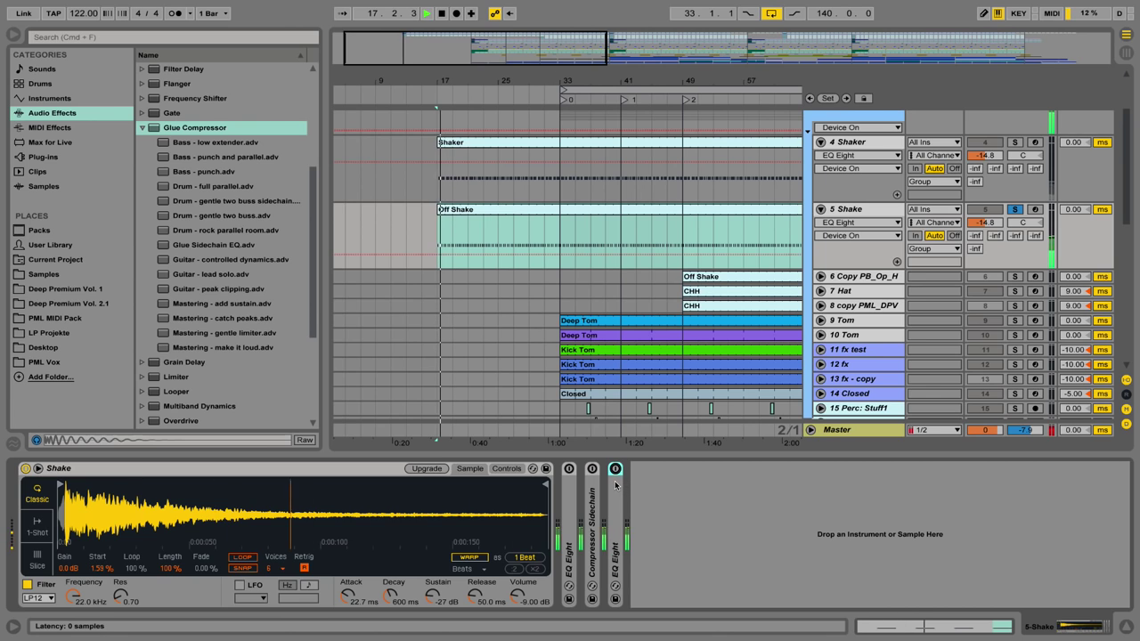
key(space)
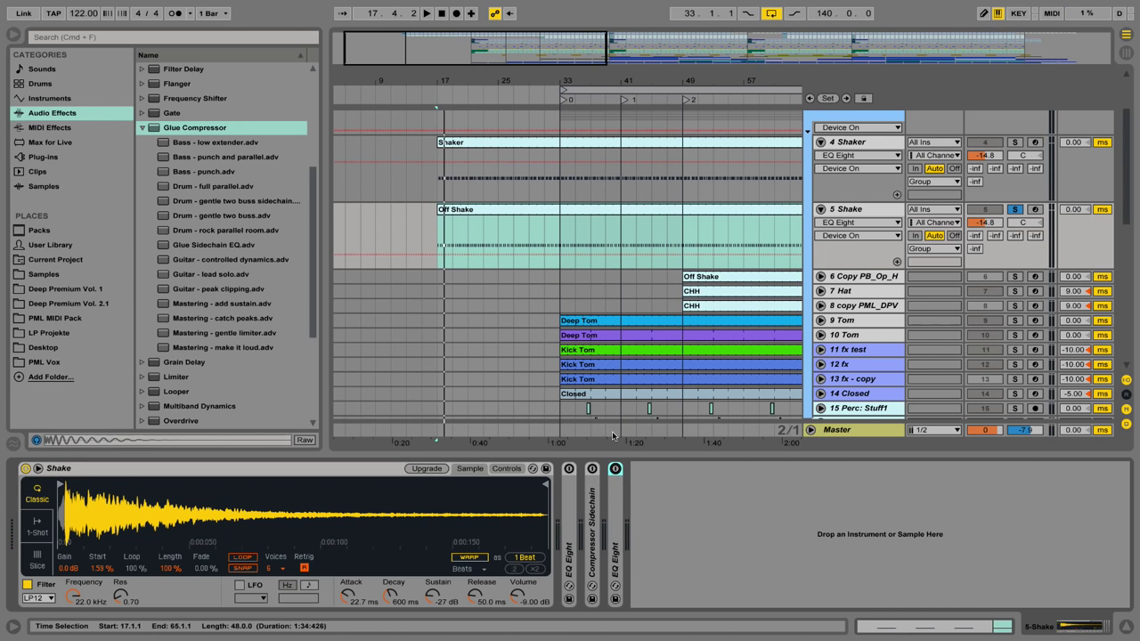
Unfold the Shake's first EQ Eight, switch it back on and play the low cut from bar 17
double_click(575, 492)
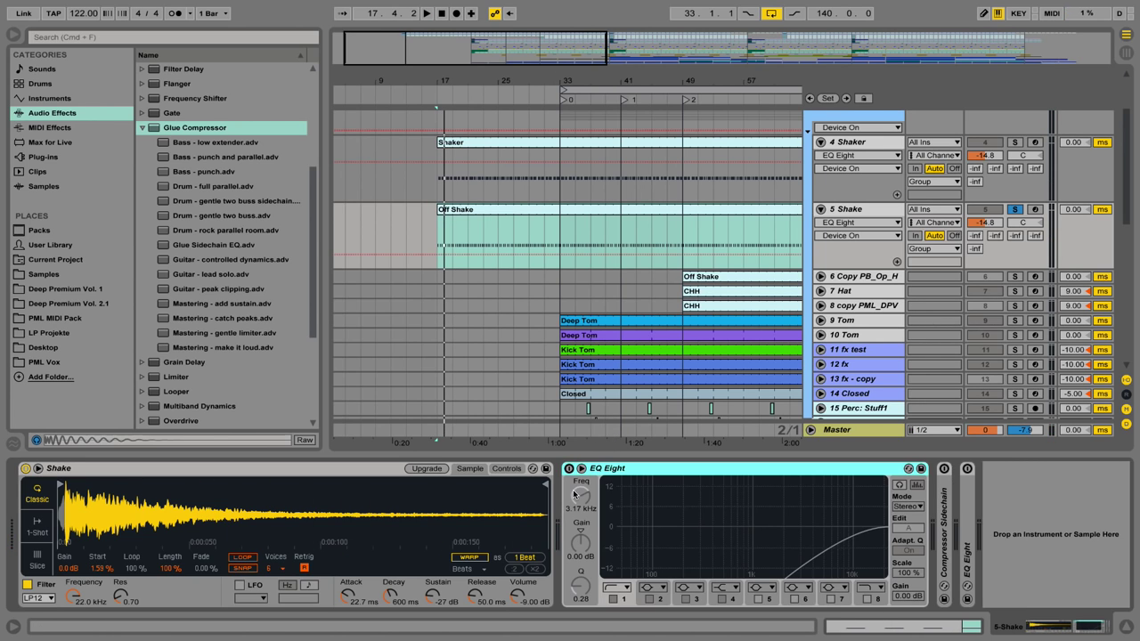
click(569, 468)
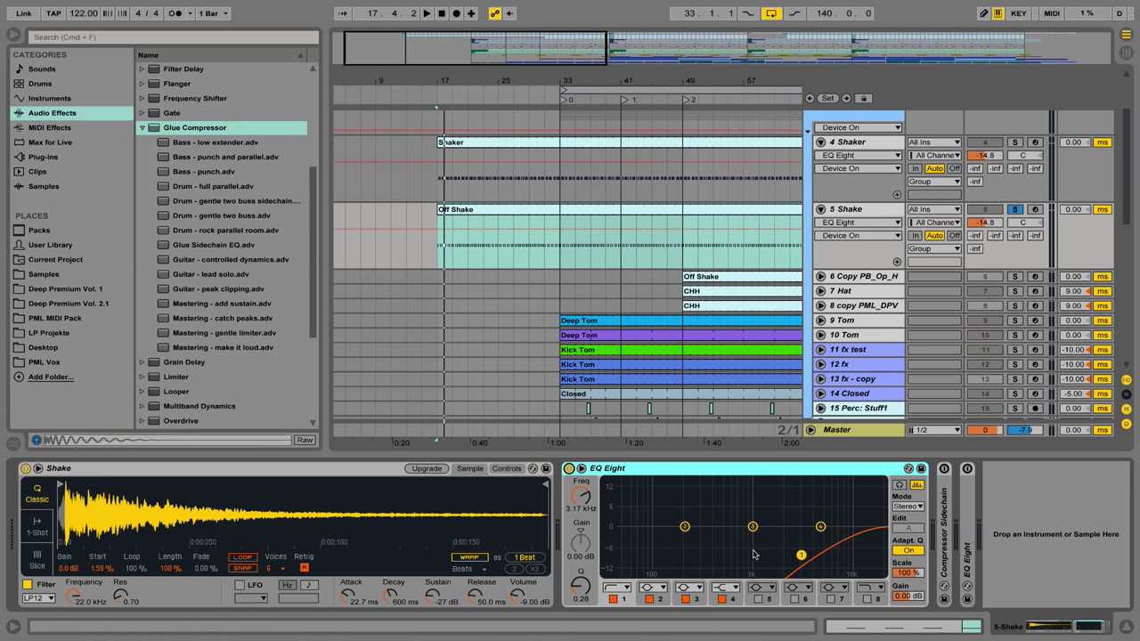
key(space)
mouse_move(798, 558)
mouse_down()
mouse_move(736, 559)
mouse_move(800, 555)
mouse_up()
key(space)
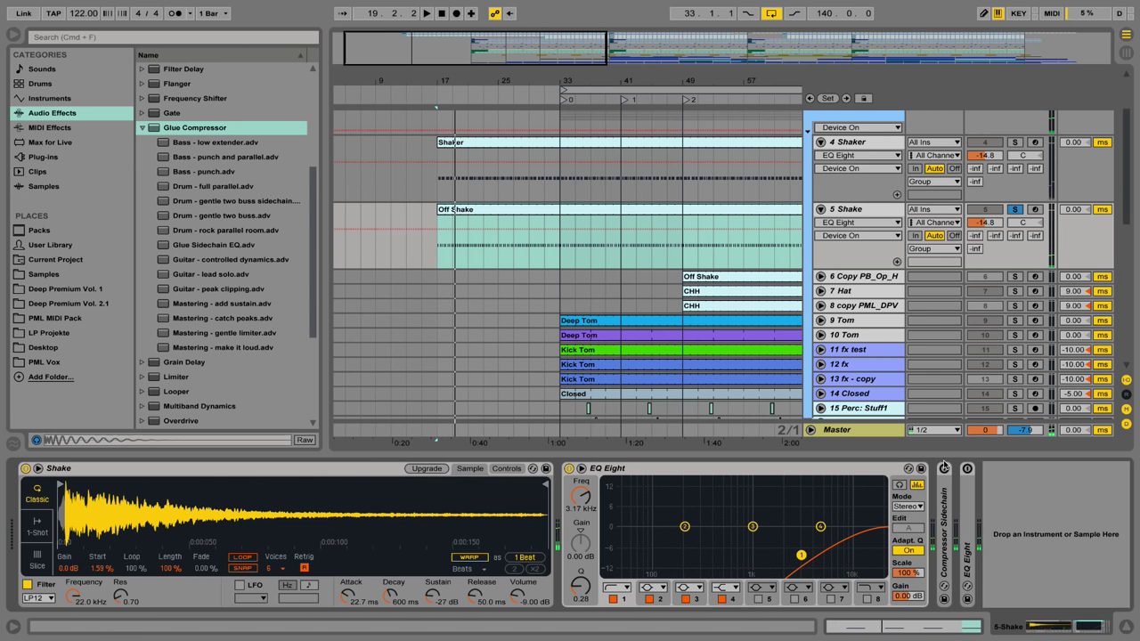
Switch the Shake's Compressor Sidechain back on, and unfold and switch on its last EQ Eight
click(944, 469)
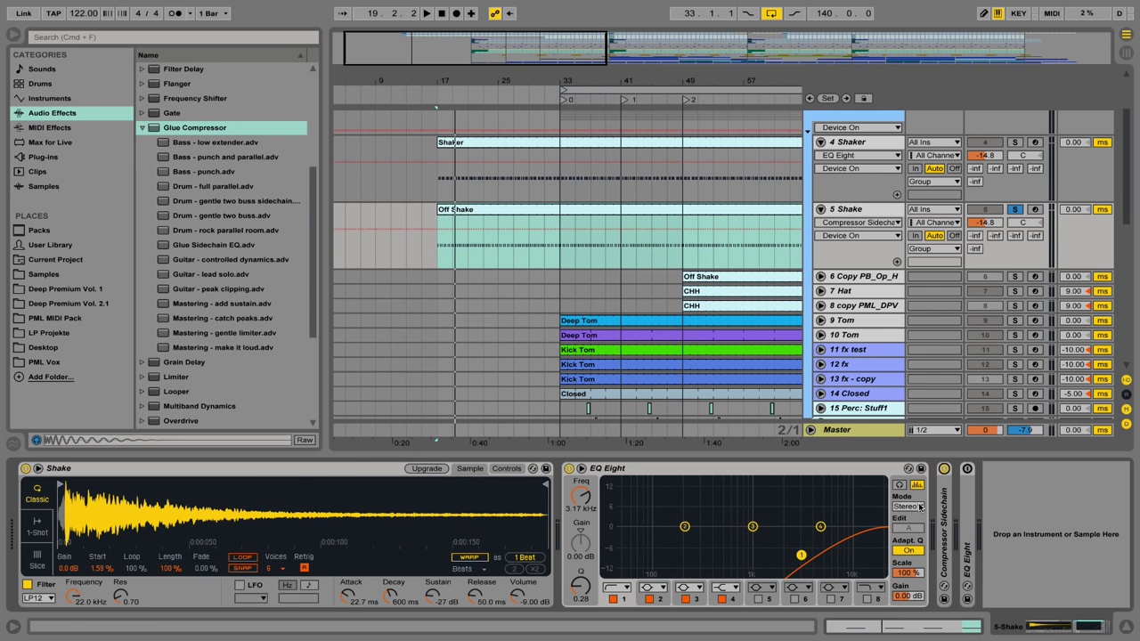
double_click(968, 496)
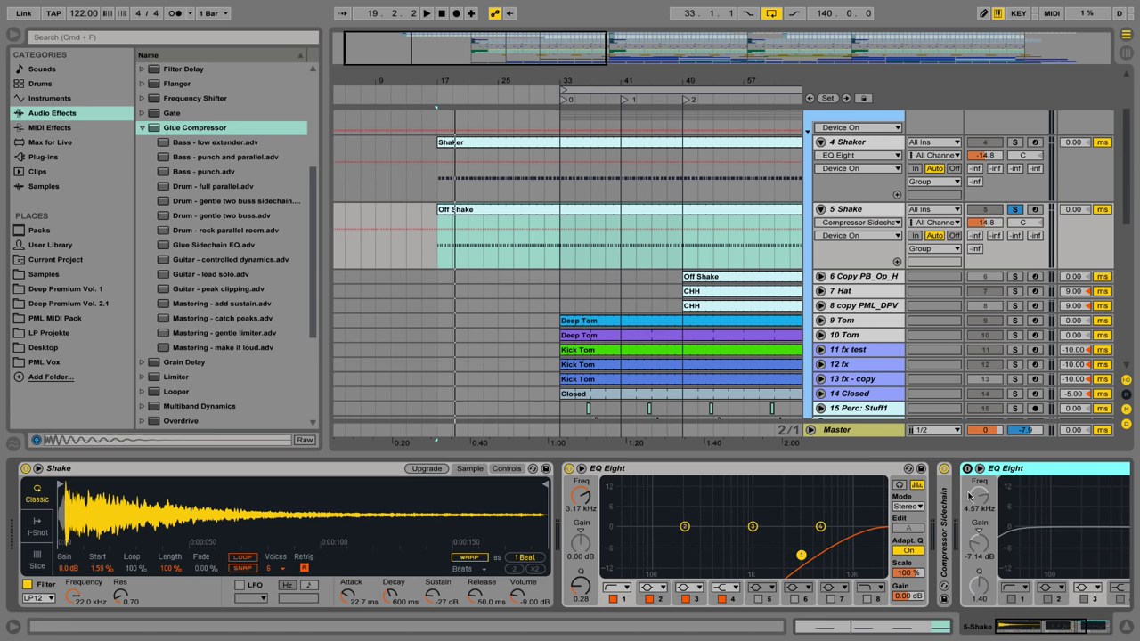
click(1103, 629)
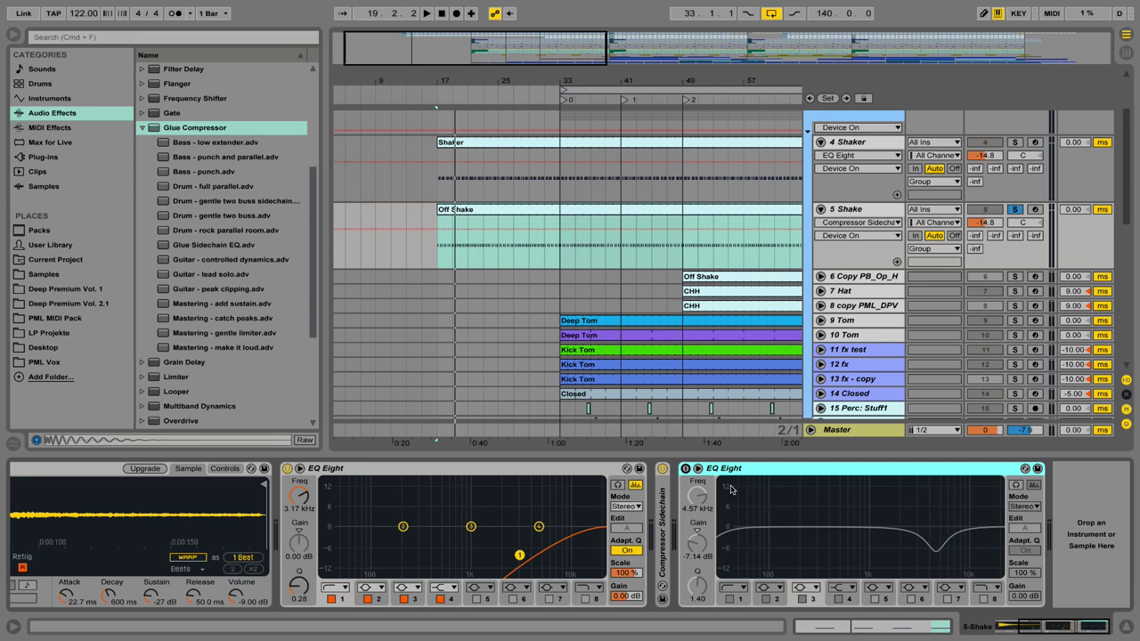
click(685, 468)
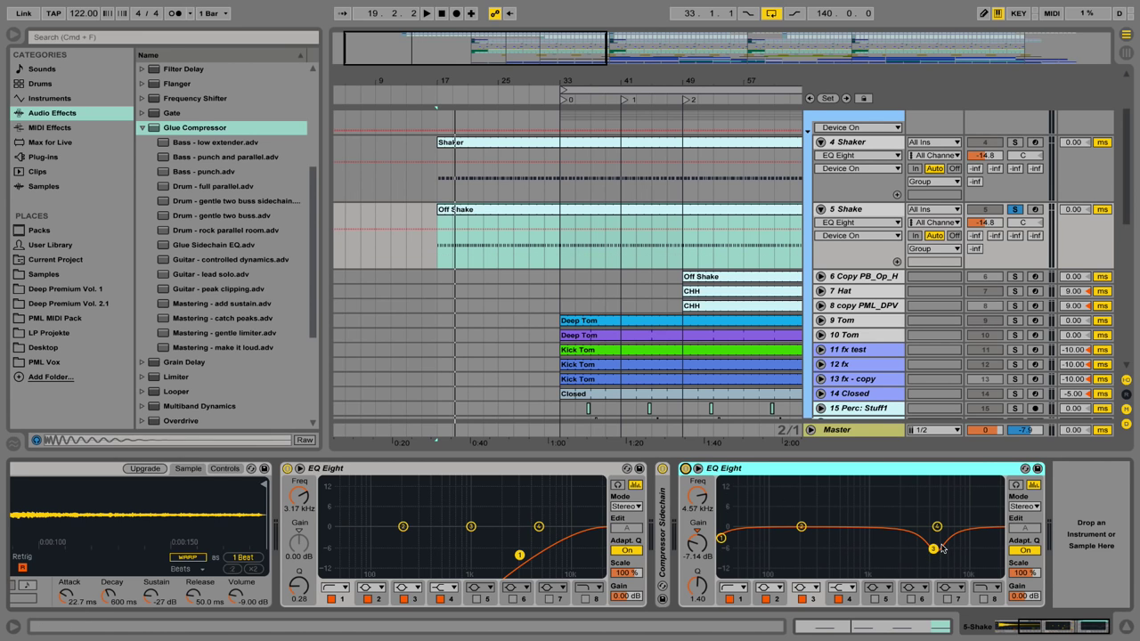
Play the Shake from bar 17, audition band 3 of its last EQ Eight alone, and switch audition mode off
key(space)
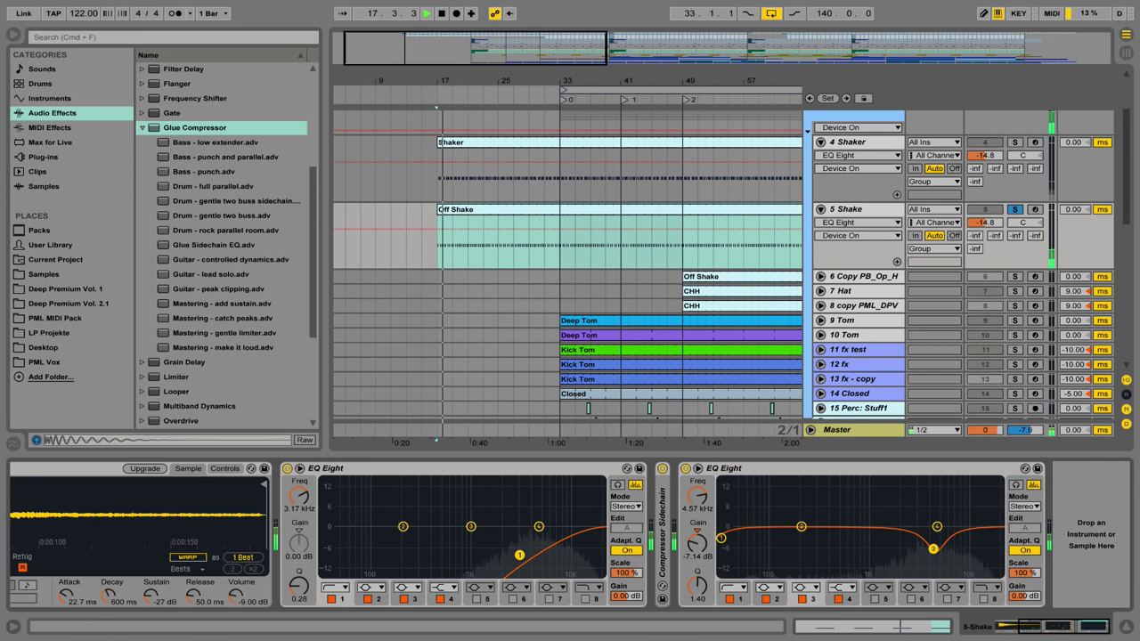
click(1015, 486)
click(933, 548)
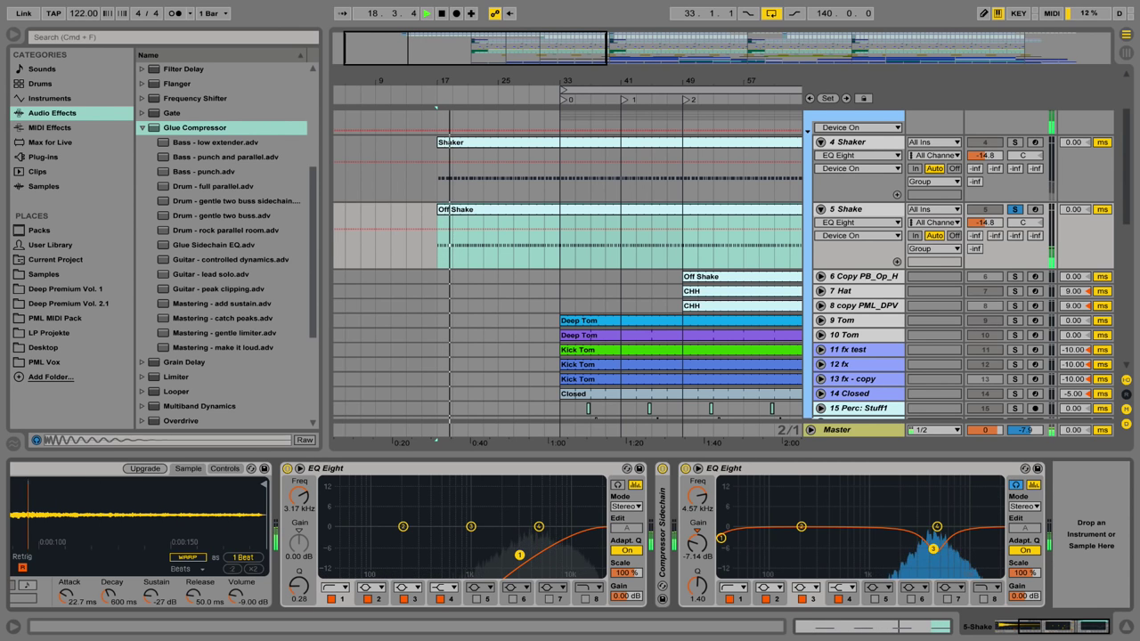
key(space)
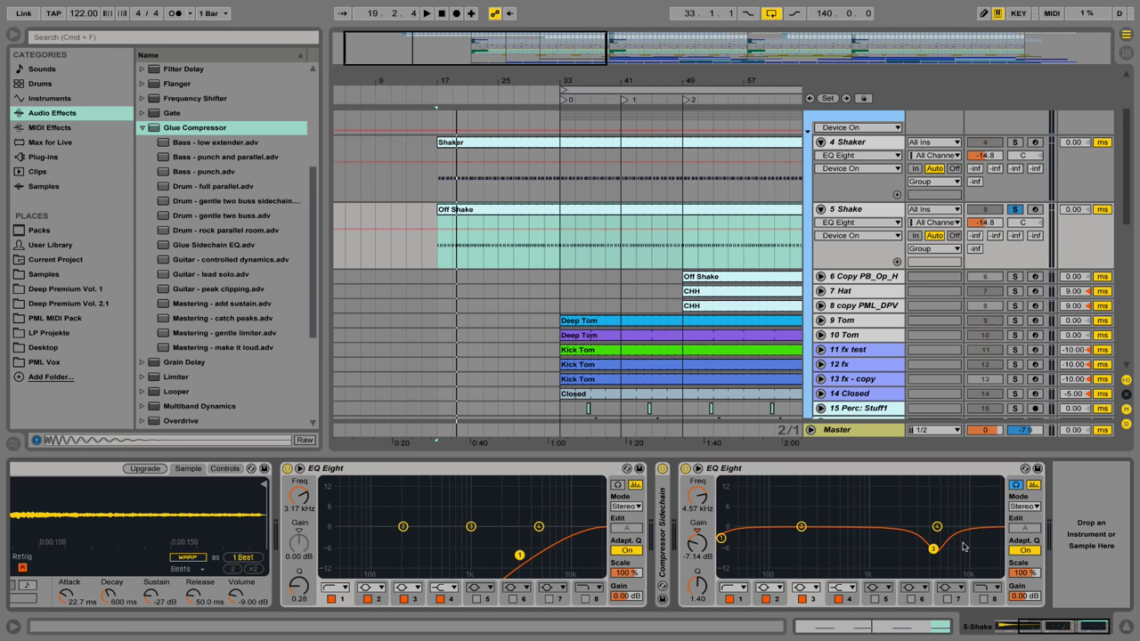
click(1016, 487)
Solo the Shaker track in place of the Shake track
scroll(592, 299, up, 1)
scroll(886, 318, up, 2)
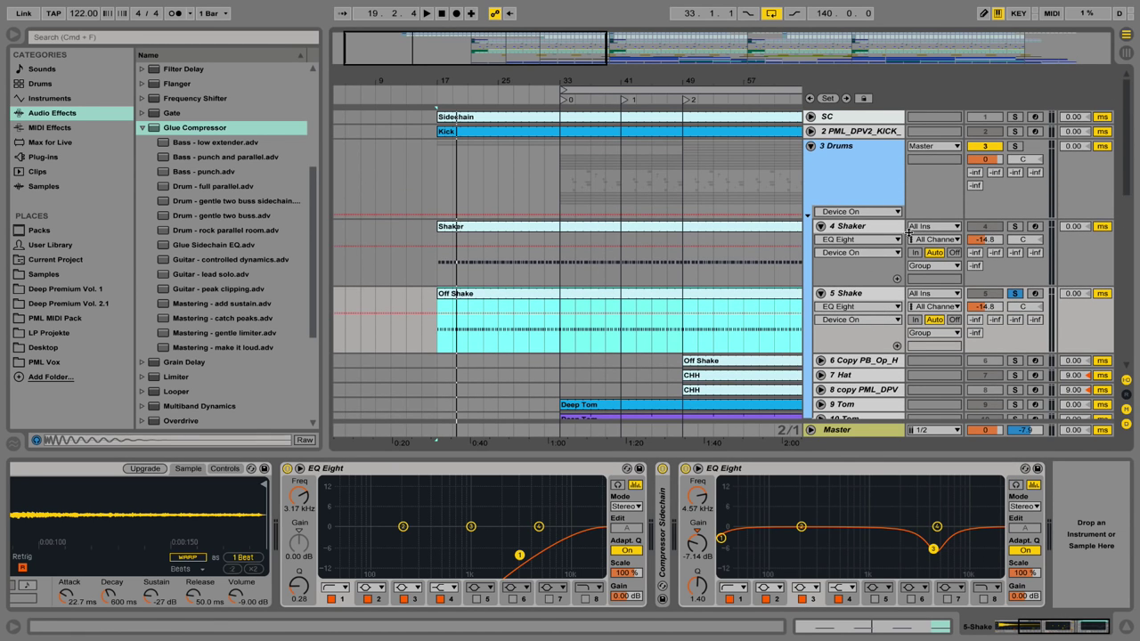
click(1015, 227)
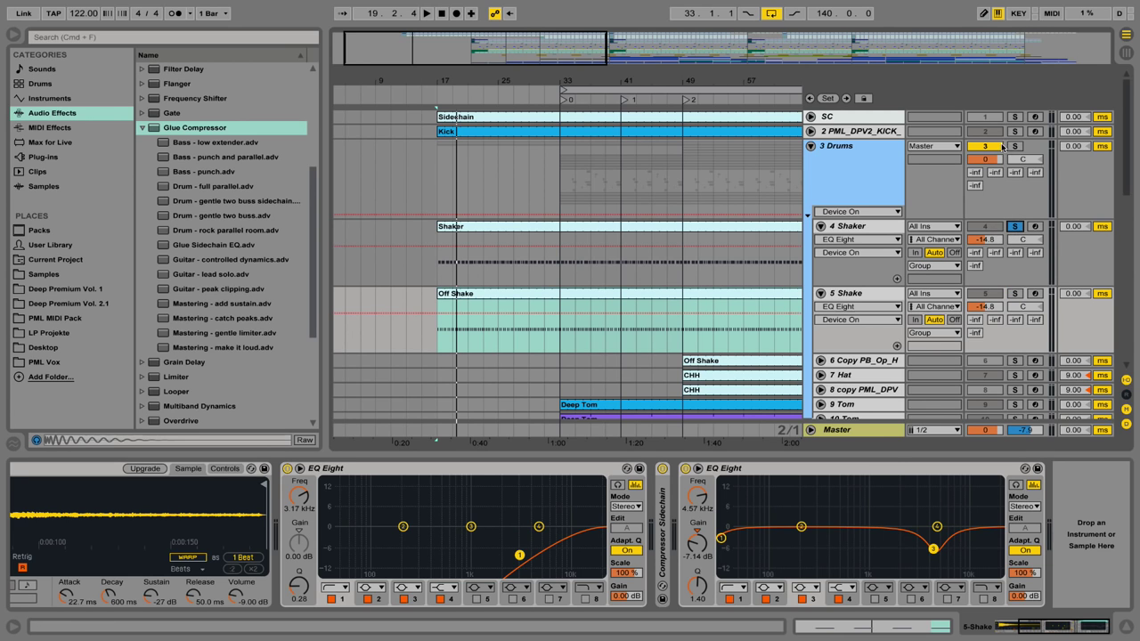
Play the kick soloed from bar 17, add the Shaker and Shake tracks to the solo, stop, and clear the solos
click(1016, 132)
key(space)
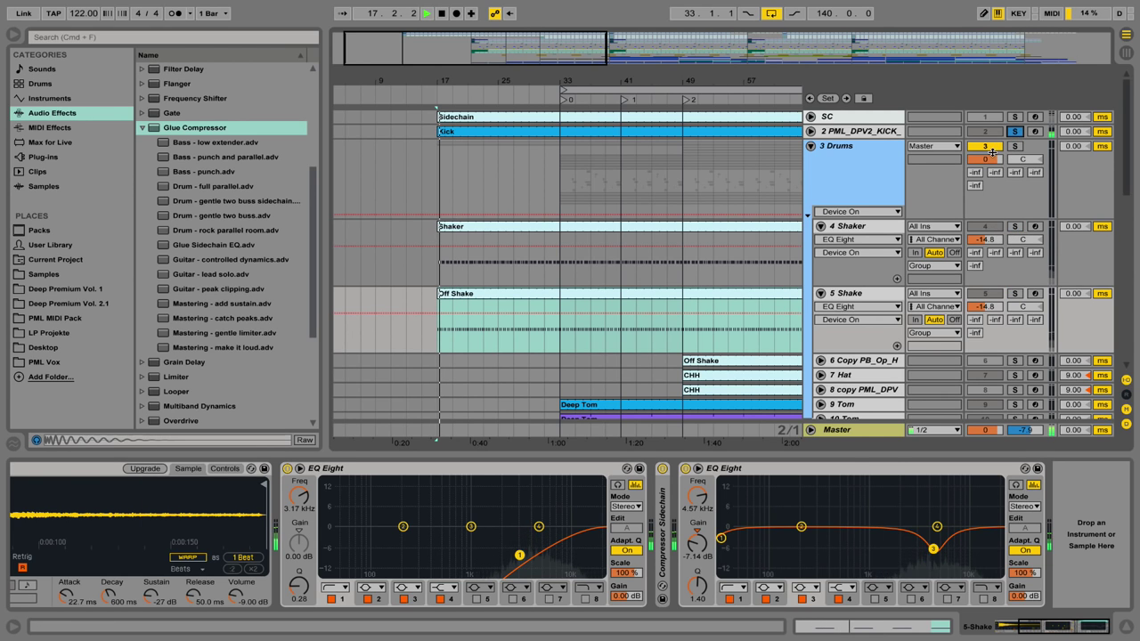
super+click(1016, 227)
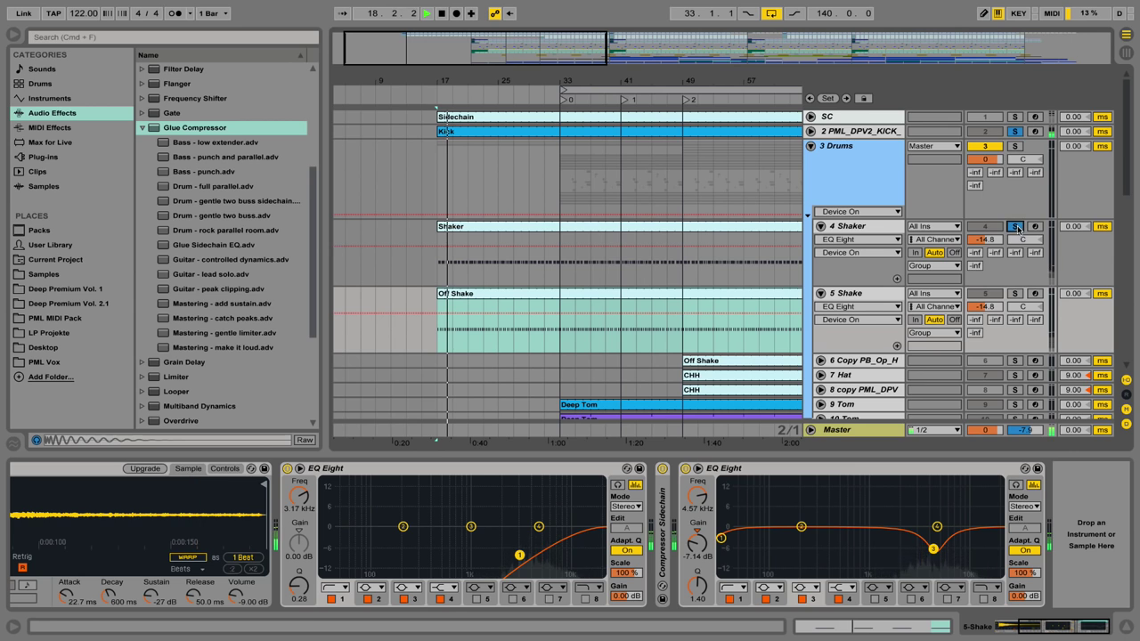
super+click(1015, 293)
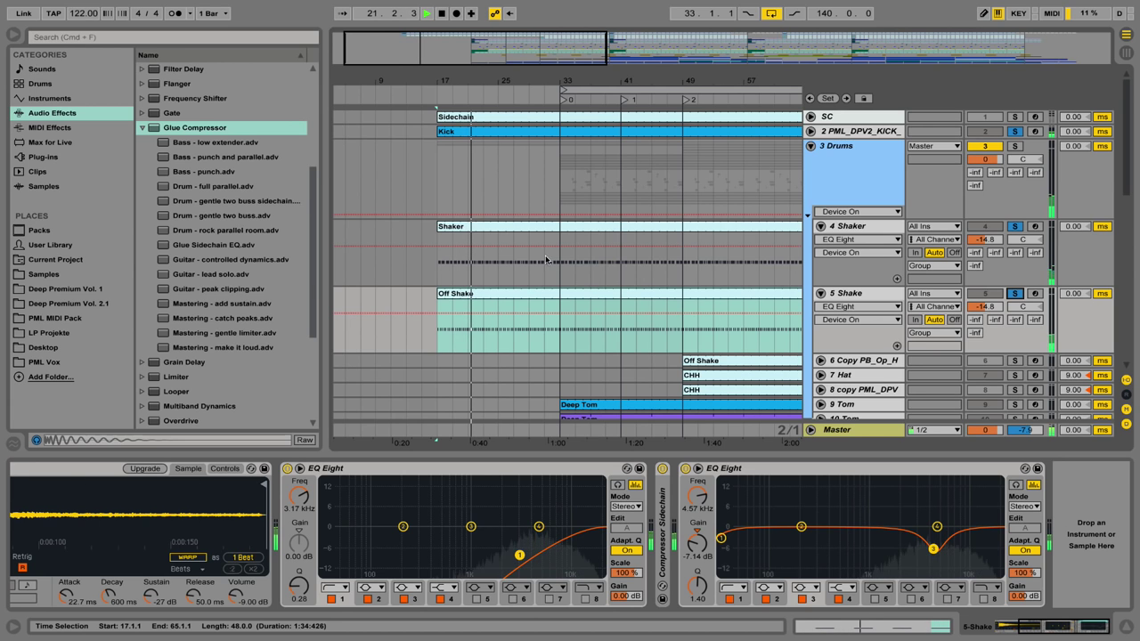
scroll(541, 278, down, 3)
scroll(540, 278, up, 2)
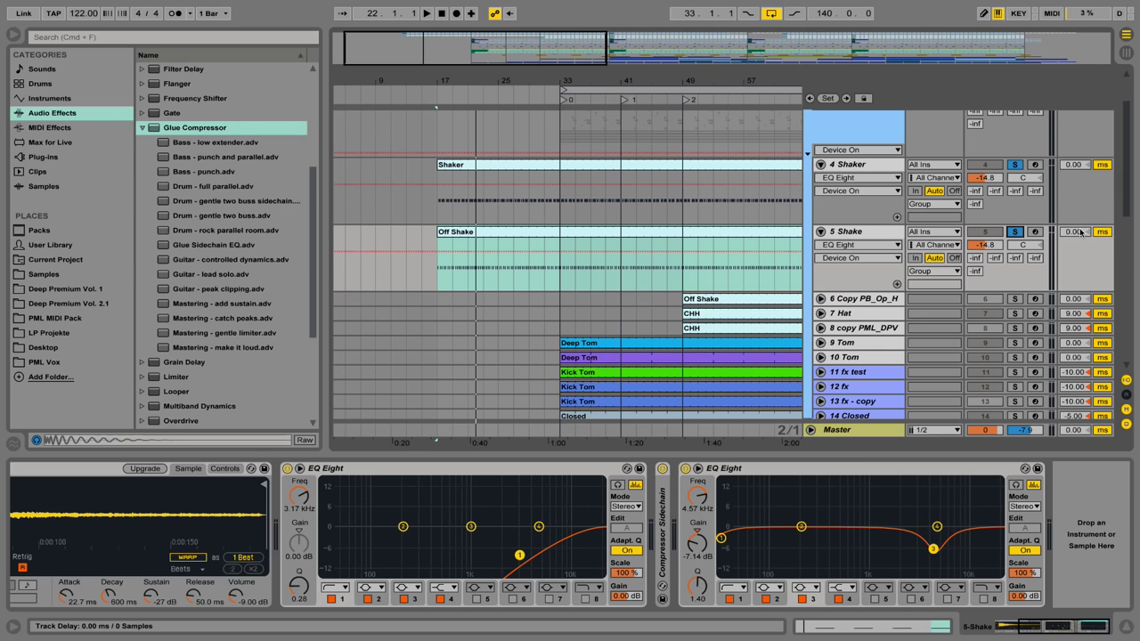
click(1014, 231)
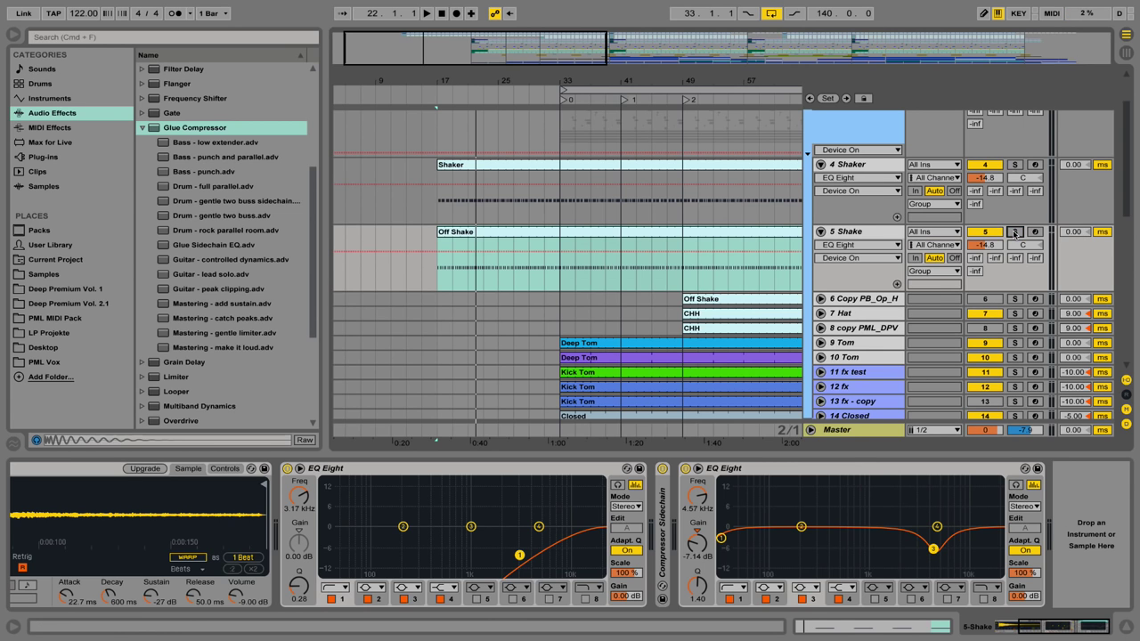
Extend the CHH clip on the Hat track back to bar 17 and play the Hat soloed
click(886, 313)
drag(684, 313, 436, 316)
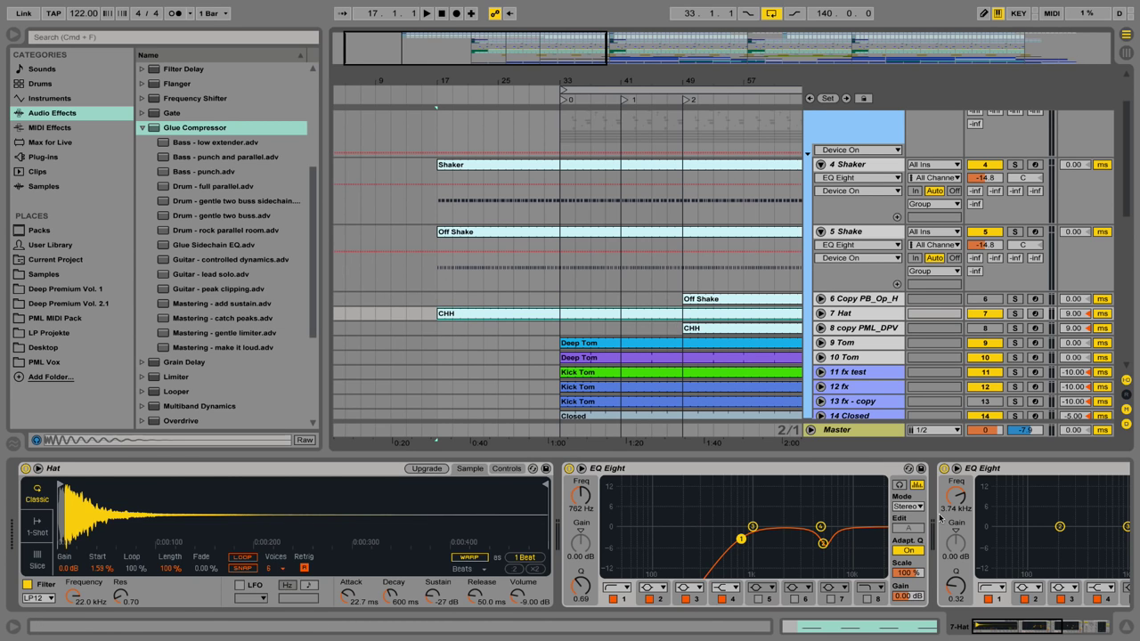
click(1014, 314)
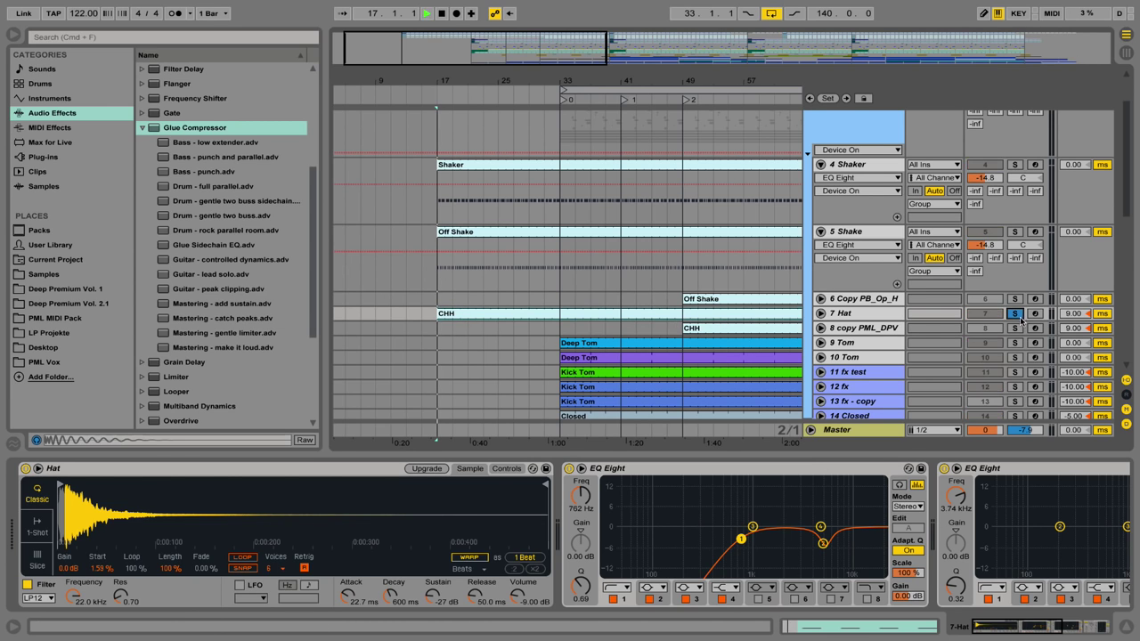
key(space)
click(1042, 632)
drag(1042, 632, 1006, 637)
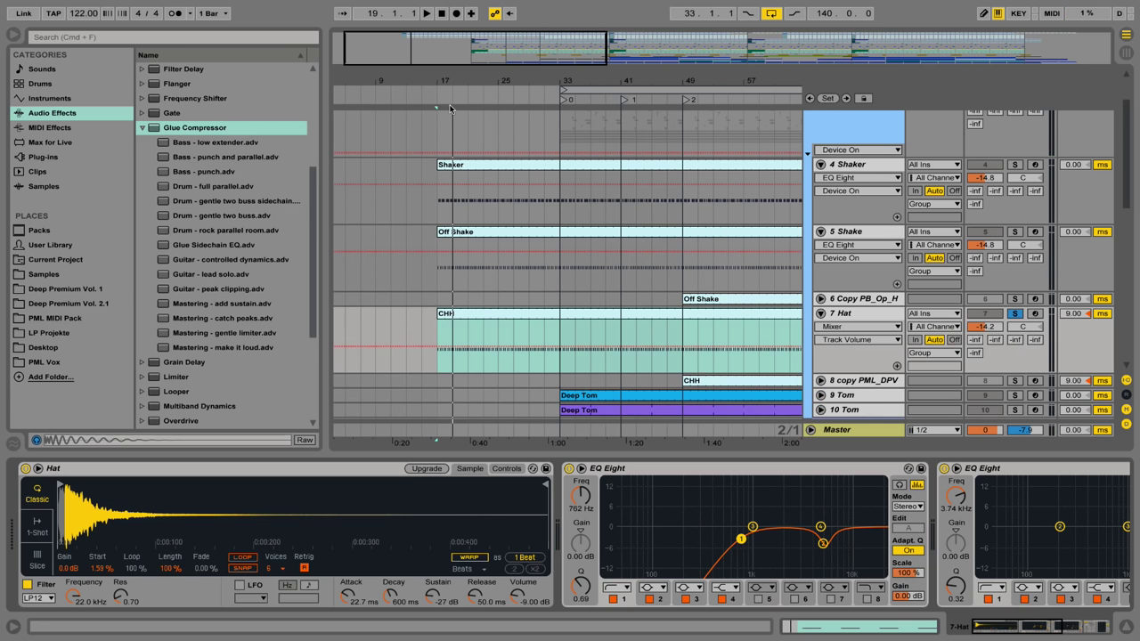
drag(438, 76, 757, 420)
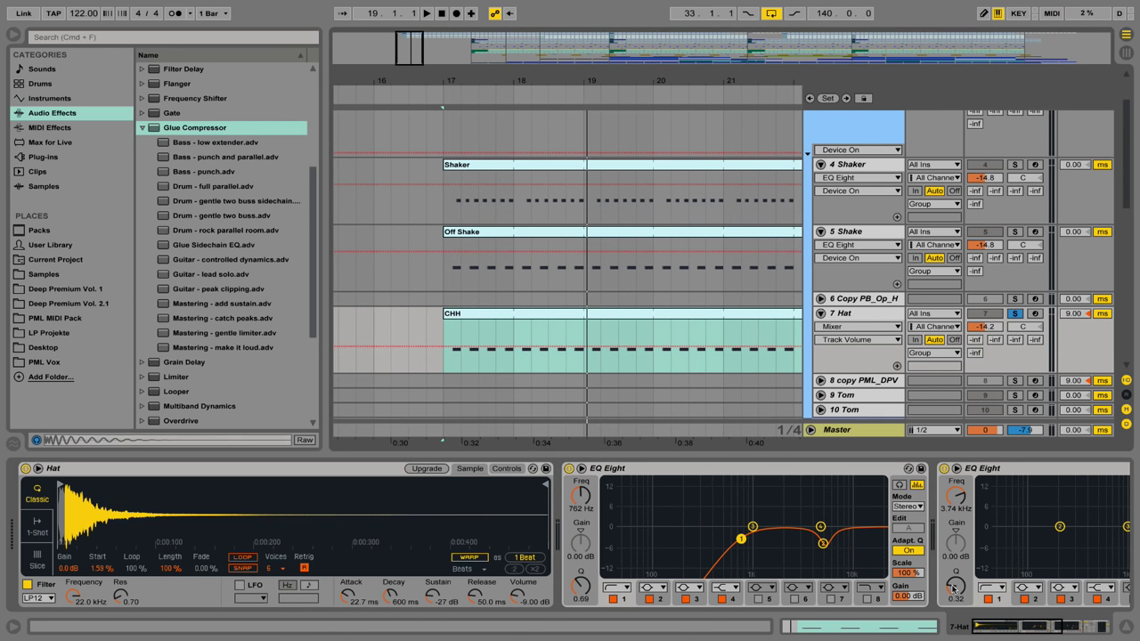
Solo the Shaker and Shake with the Hat, play from bar 17, and compare with the Hat's solo off and on
click(1014, 232)
click(1013, 165)
key(space)
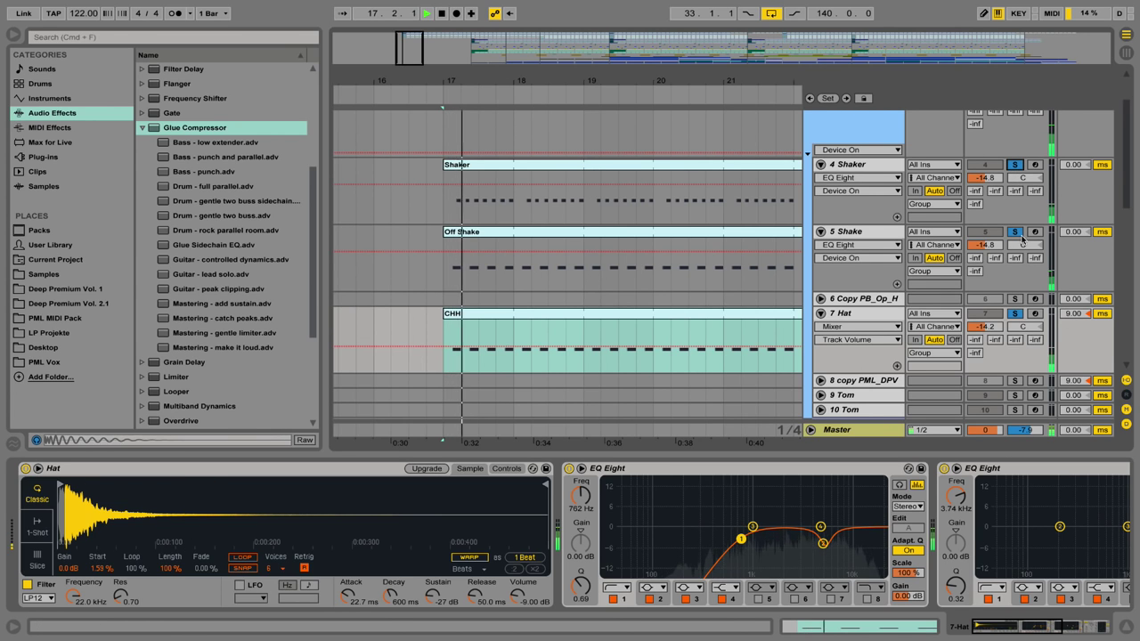
click(1014, 314)
click(1014, 313)
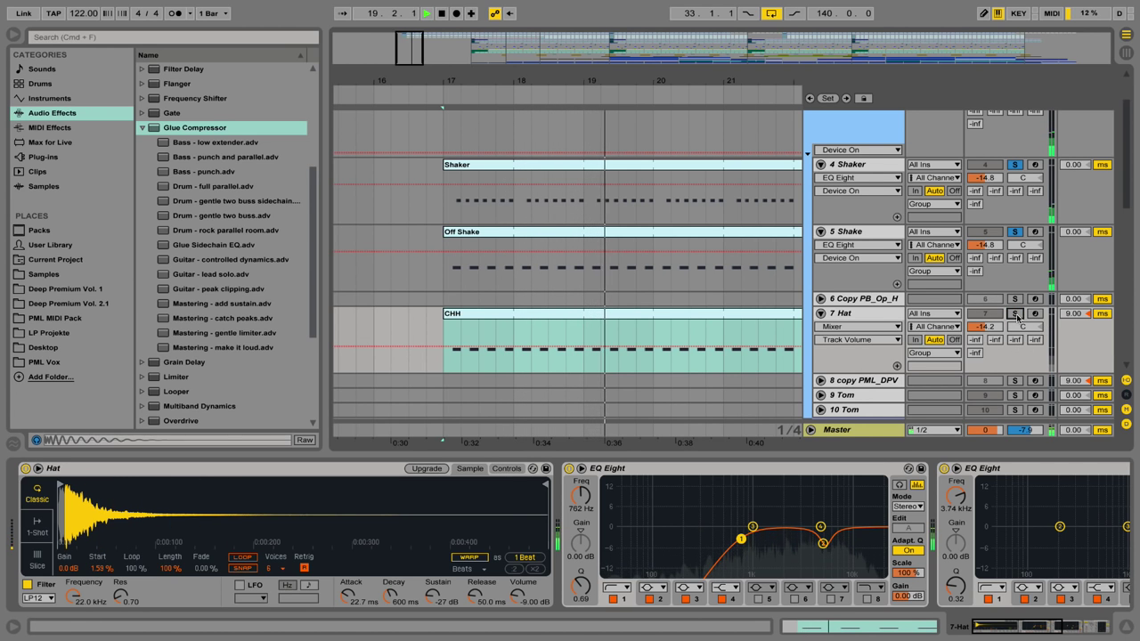
drag(601, 84, 511, 62)
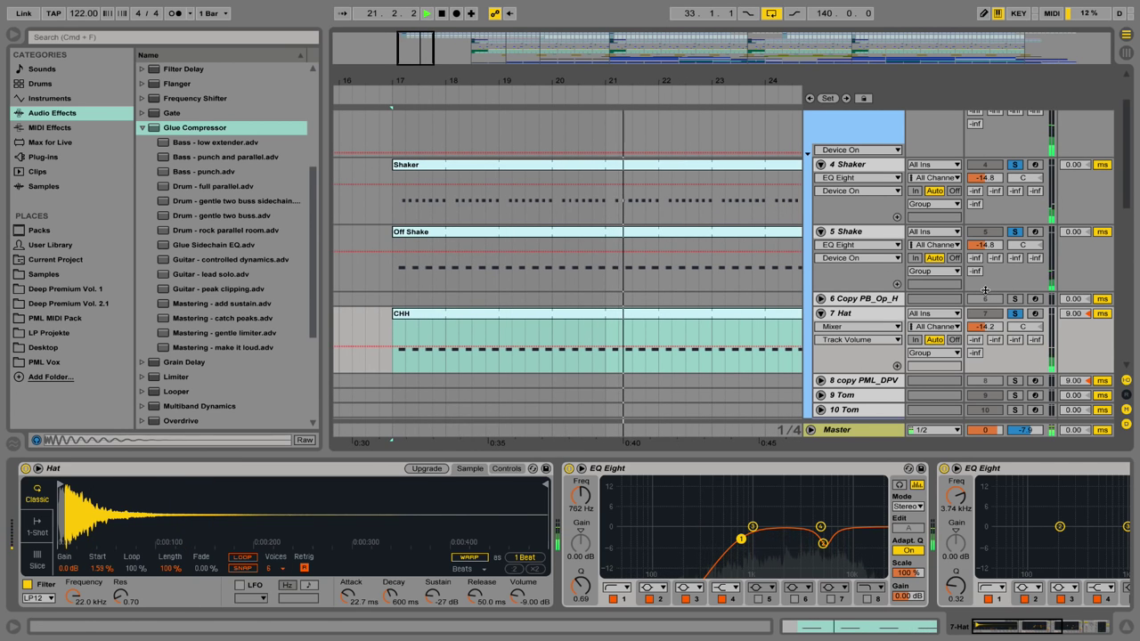
Add the kick to the soloed Shaker, Shake and Hat, play them from bar 17, stop, and clear the solos
scroll(569, 294, up, 3)
key(space)
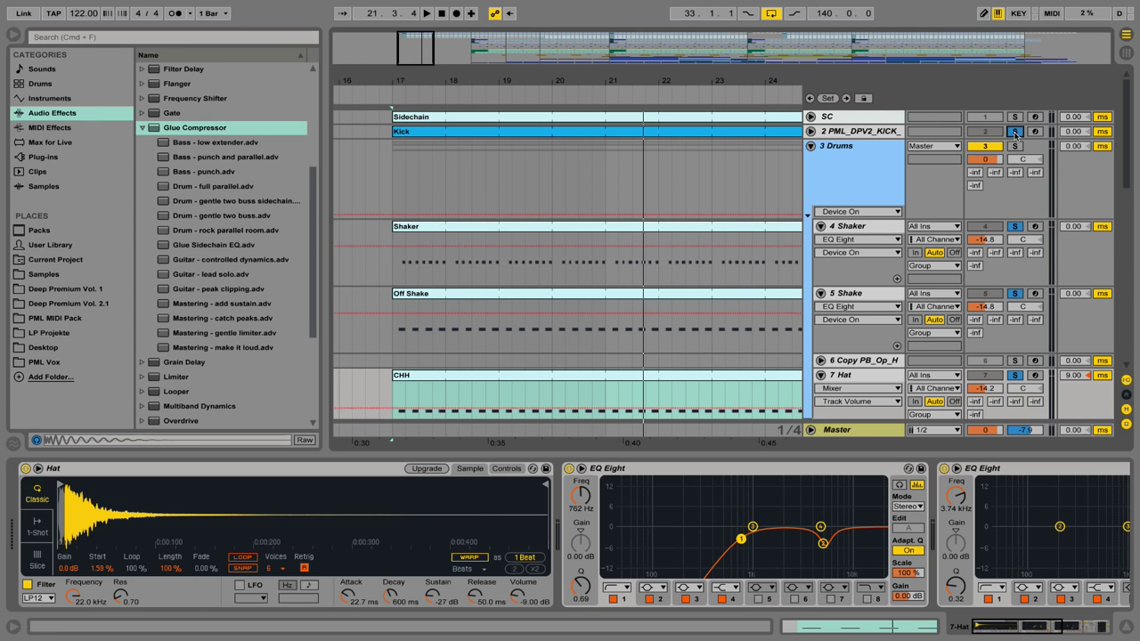
key(space)
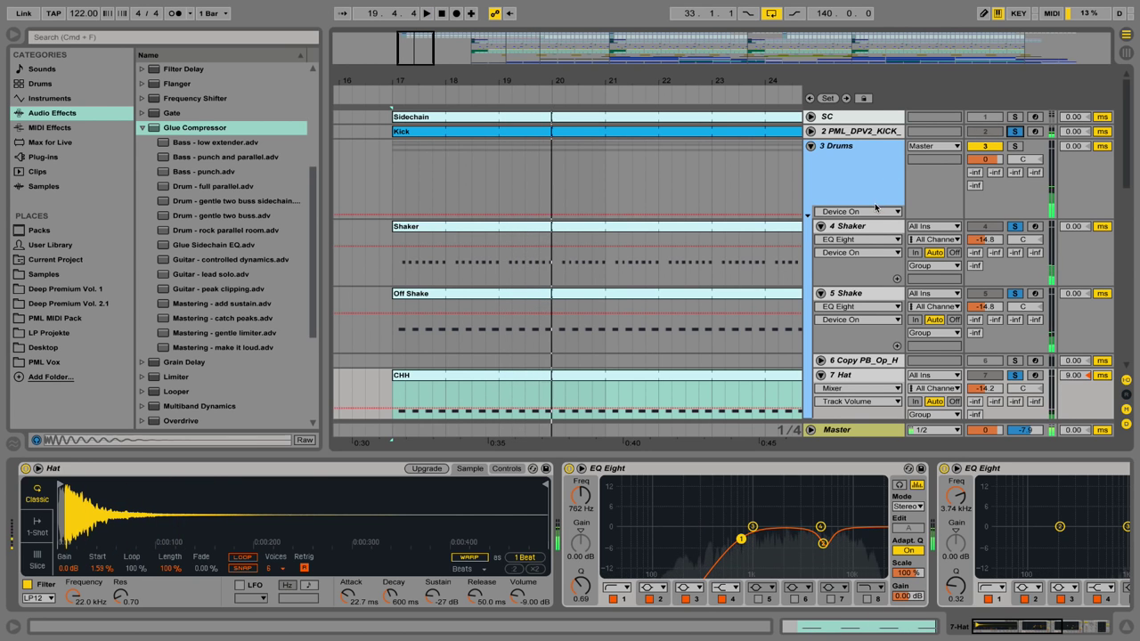
key(space)
scroll(878, 206, down, 3)
scroll(979, 207, up, 2)
click(1015, 299)
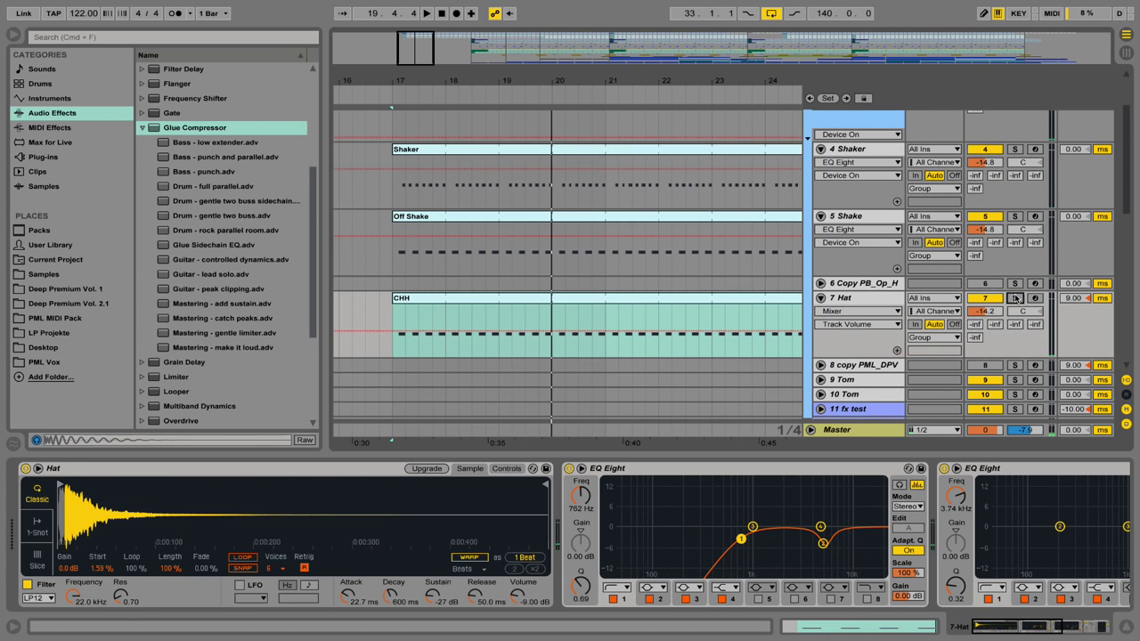
Extend the Deep Tom clip on track 9 Tom back to bar 17
scroll(893, 274, down, 1)
drag(482, 85, 481, 56)
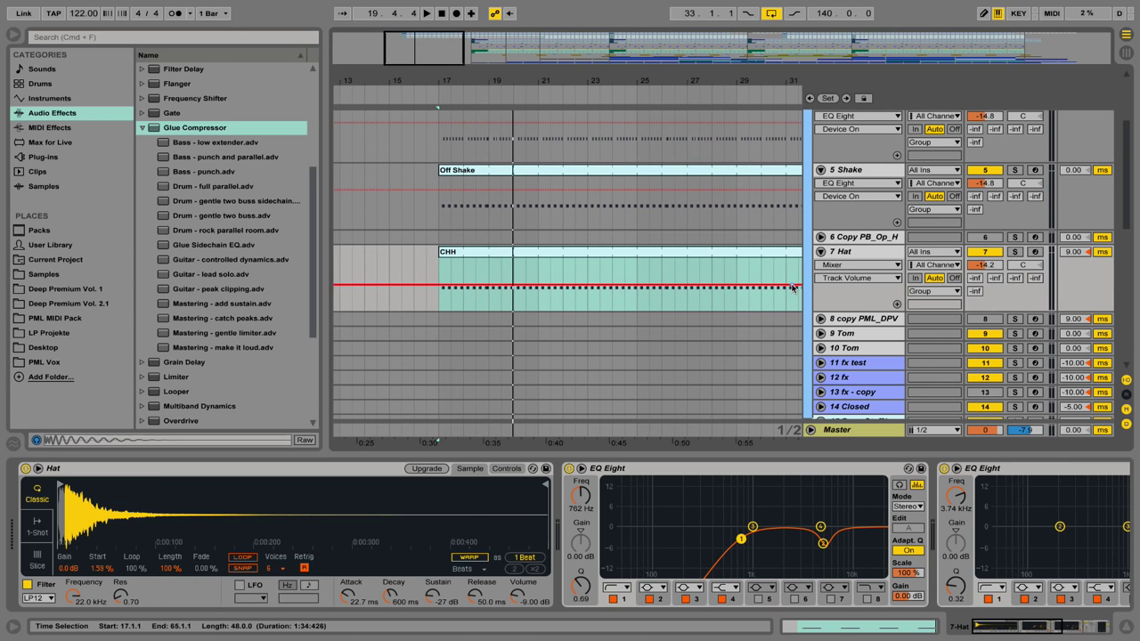
click(814, 333)
drag(507, 82, 503, 58)
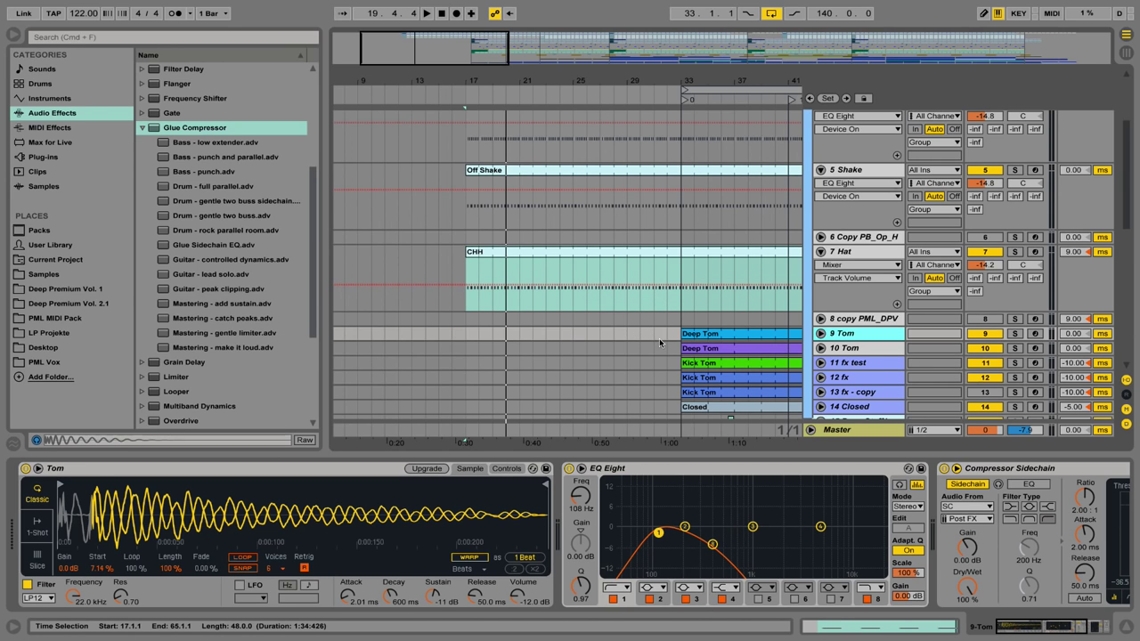
drag(686, 334, 470, 323)
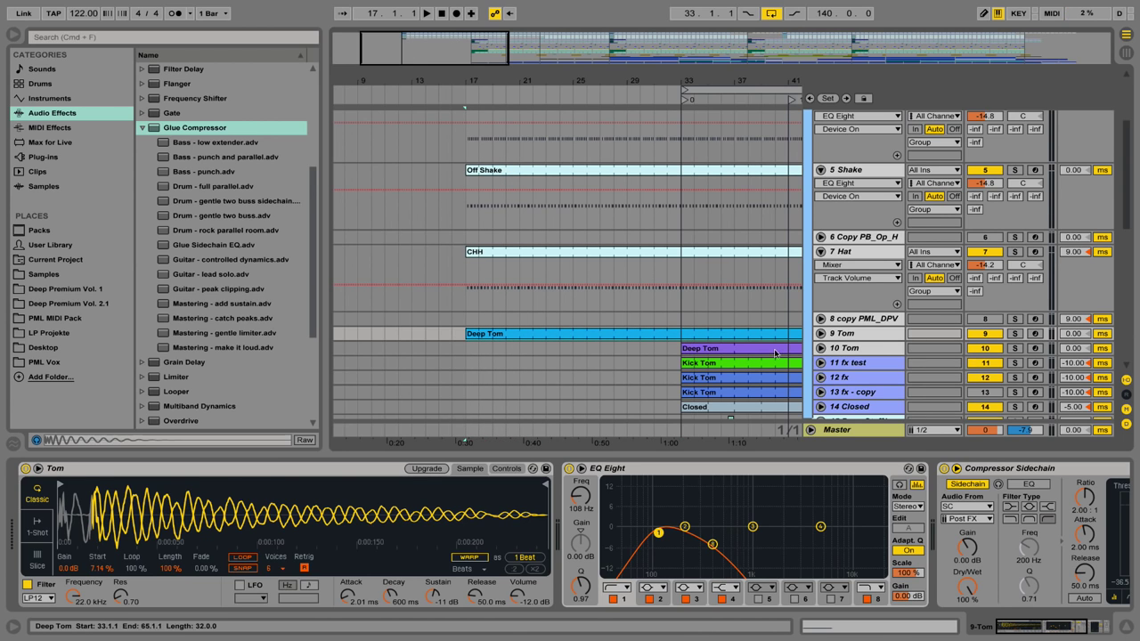
Play the 9 Tom track soloed from bar 17, open the Deep Tom clip's notes, and stop playback
click(1014, 333)
click(850, 335)
key(space)
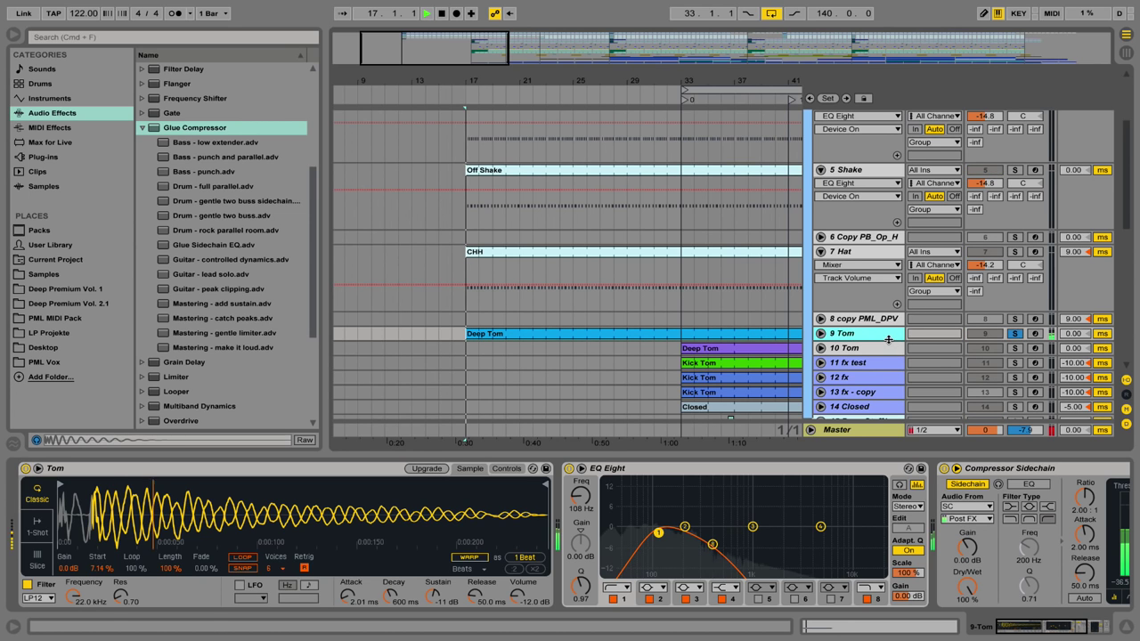
double_click(478, 331)
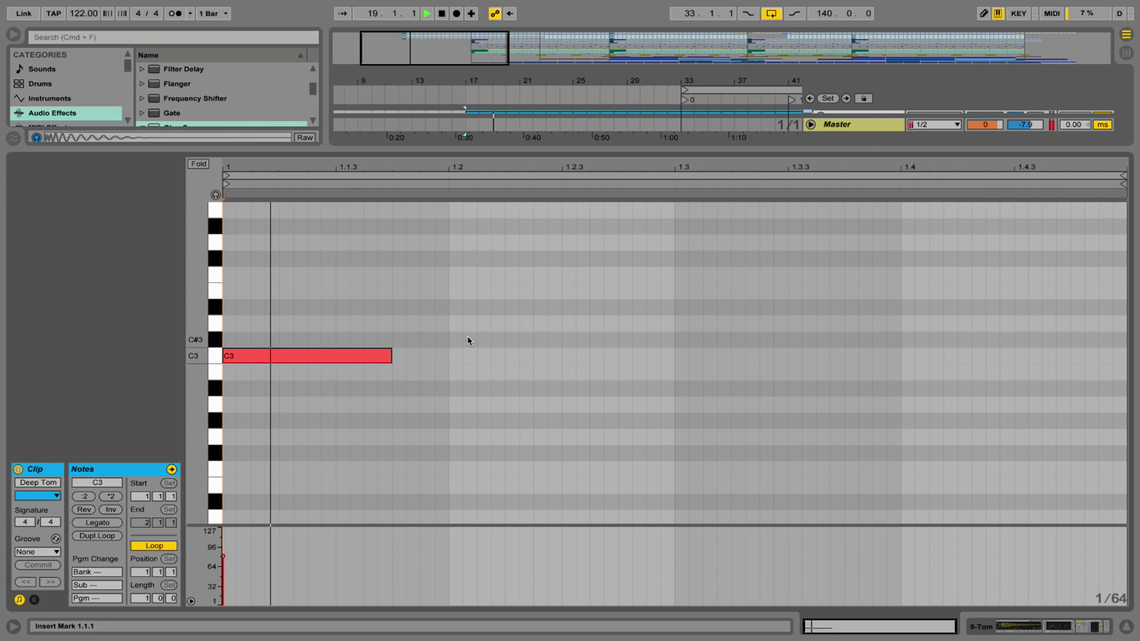
key(space)
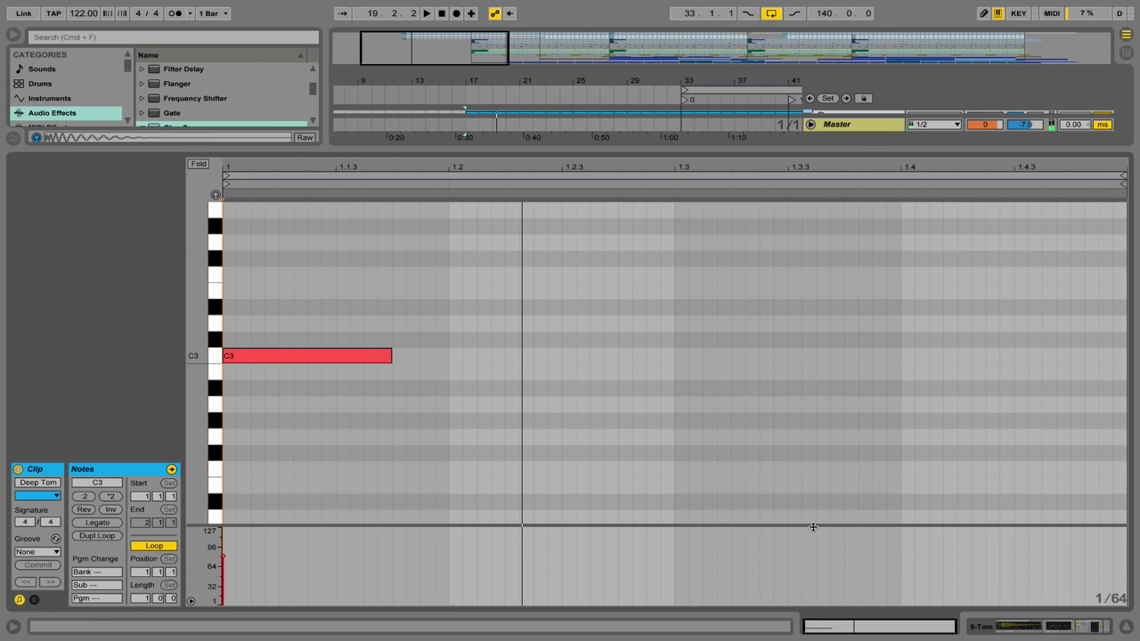
Examine the Tom instrument's transposition and sample view, and its chain of EQ Eight, Compressor Sidechain and Utility
click(1046, 625)
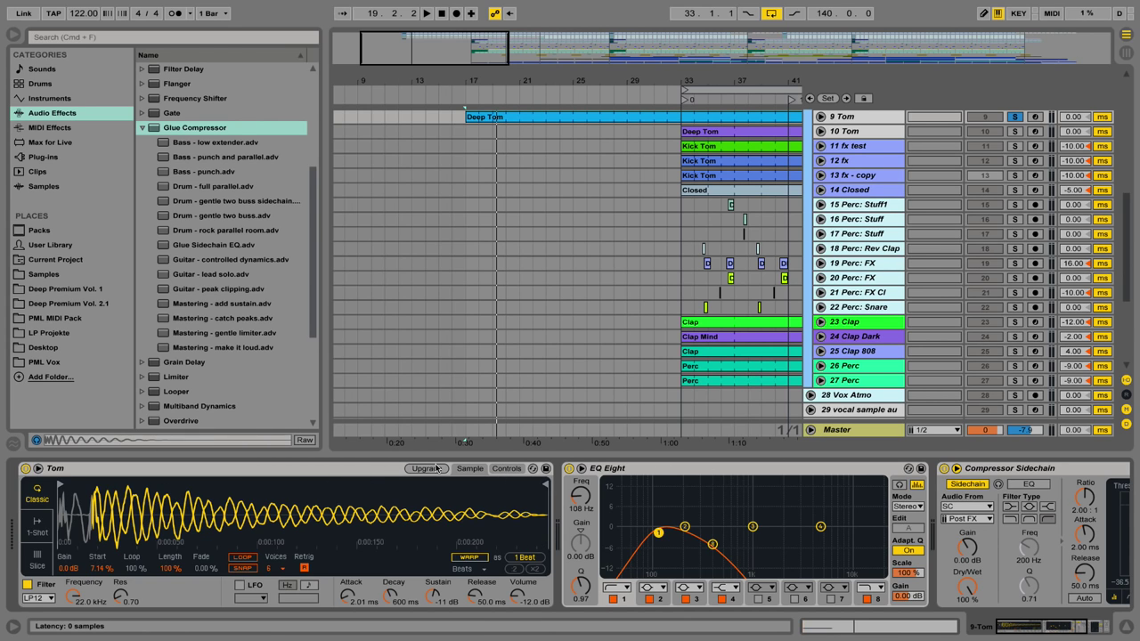
click(508, 469)
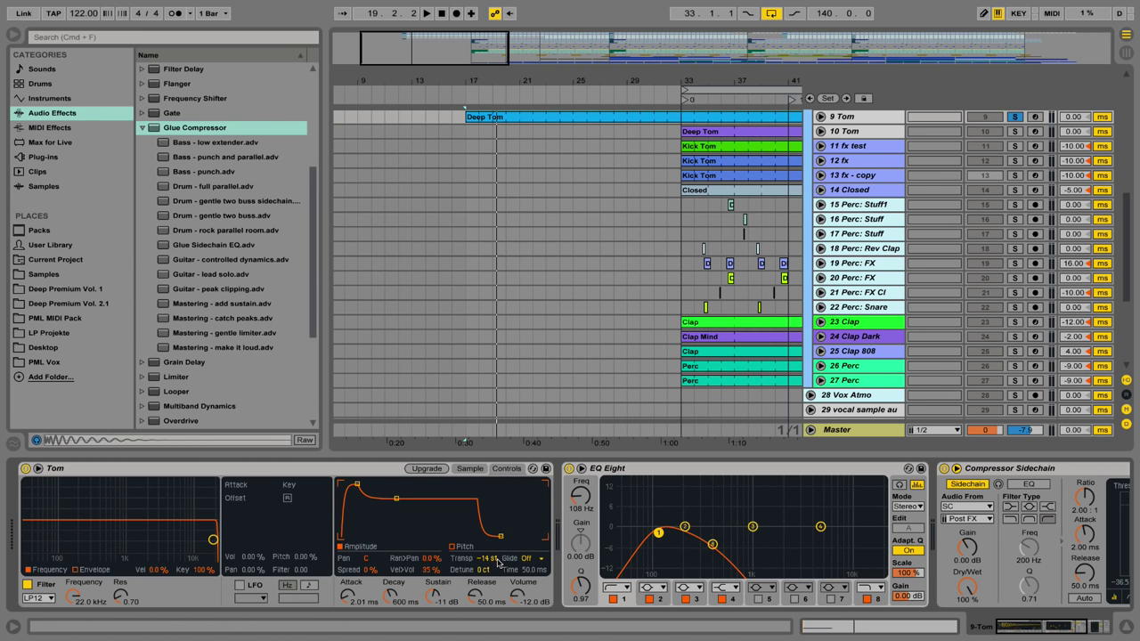
click(469, 468)
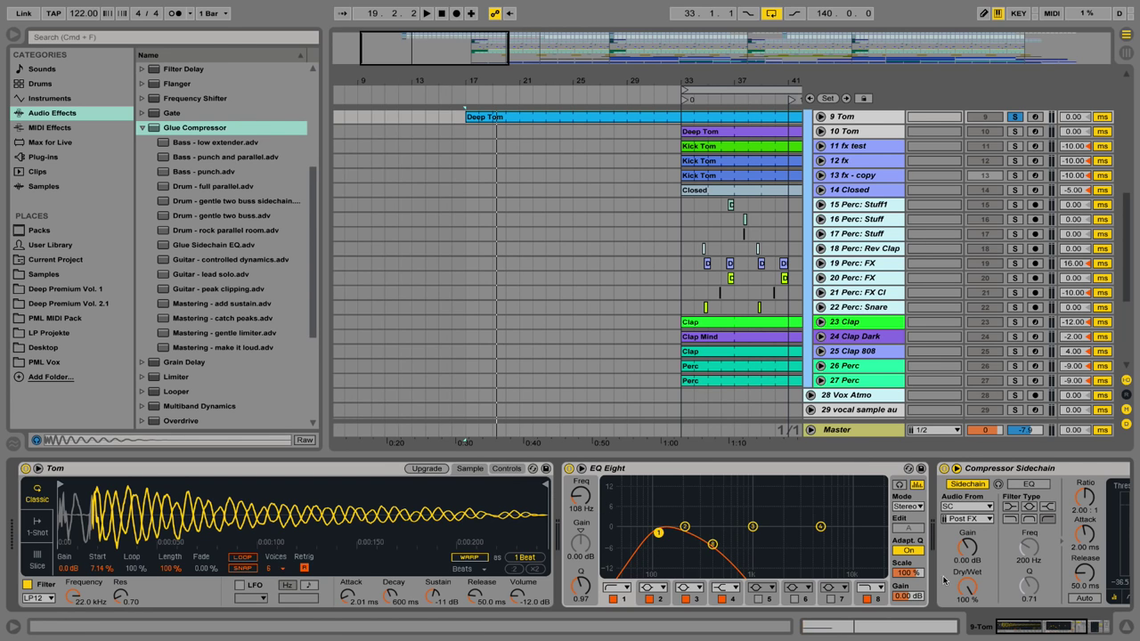
drag(1036, 627, 1063, 631)
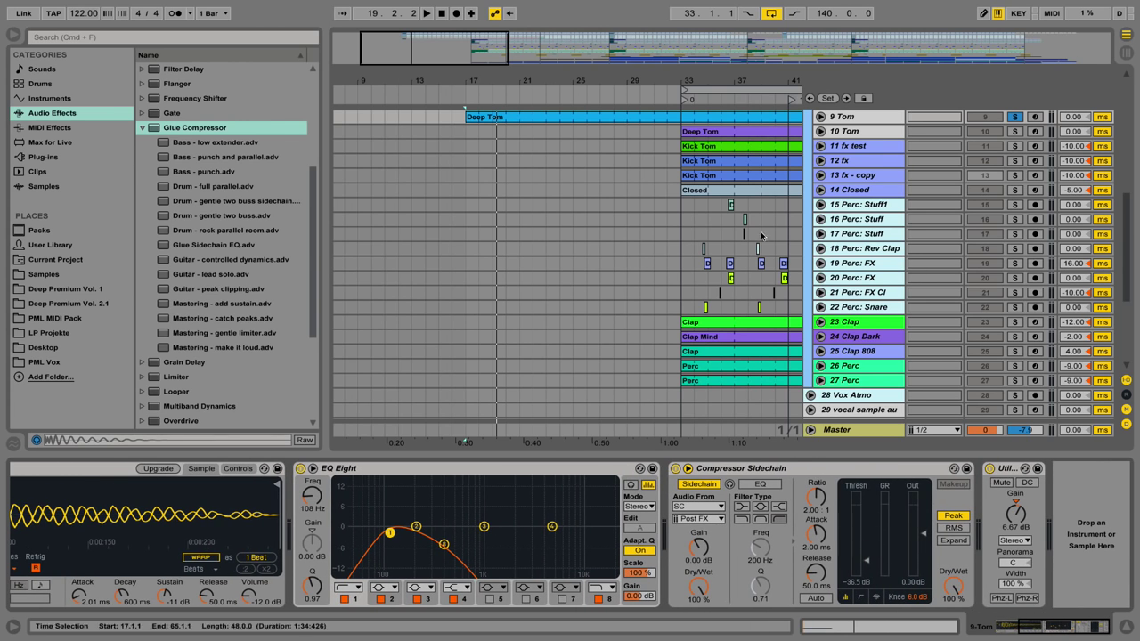
Unfold the 9 Tom track, examine the Deep Tom pattern from bar 17, and play it soloed
click(820, 117)
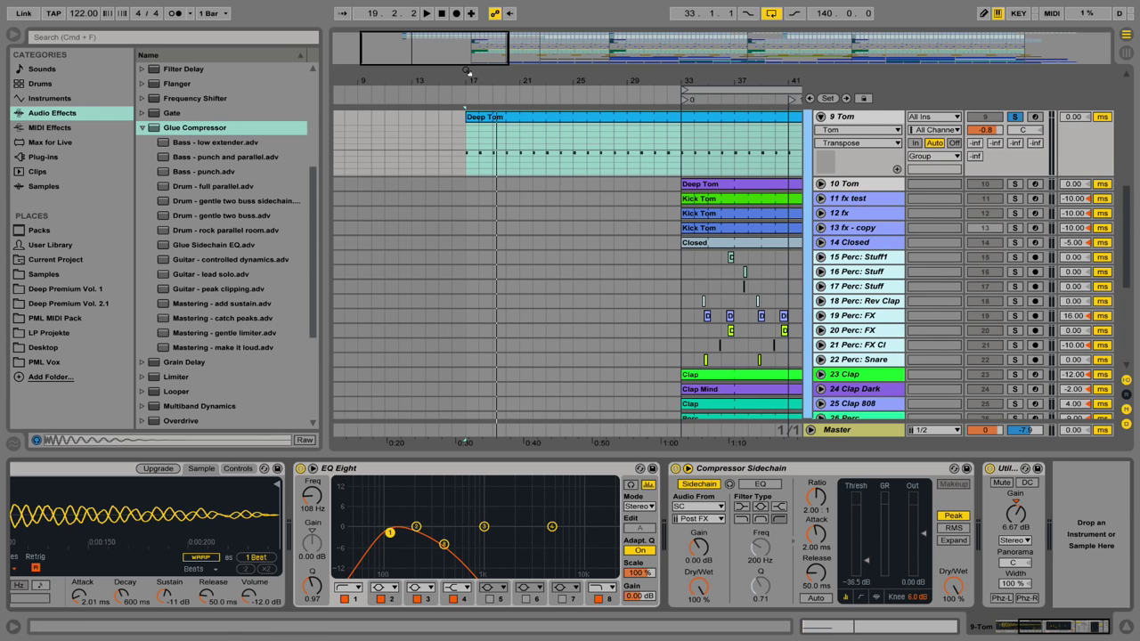
scroll(482, 107, up, 2)
drag(475, 85, 472, 217)
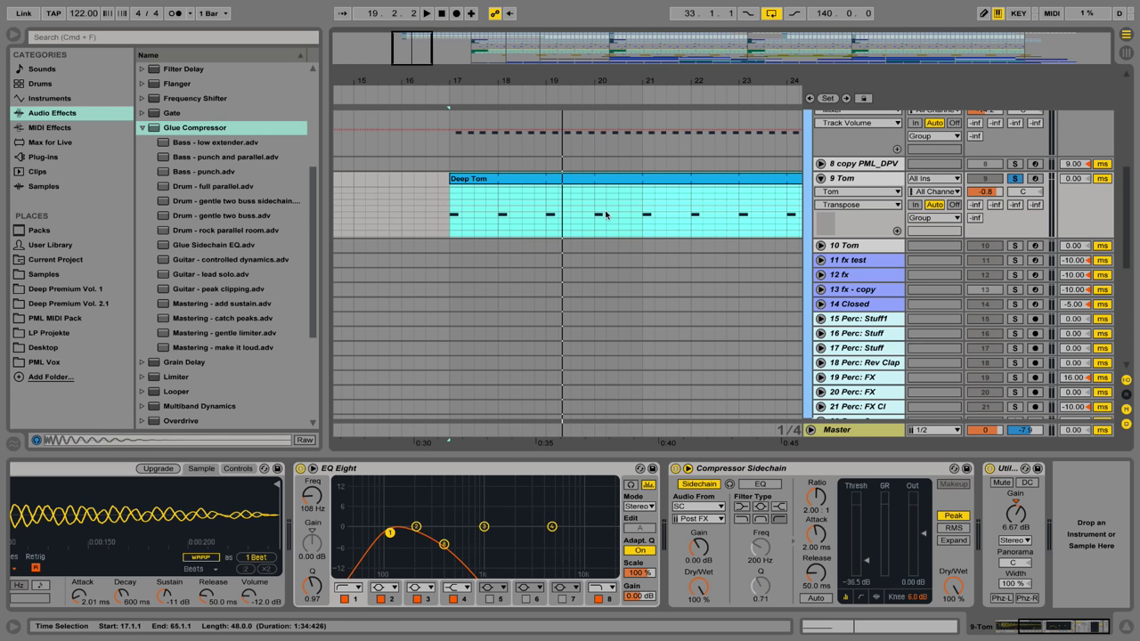
scroll(983, 178, up, 10)
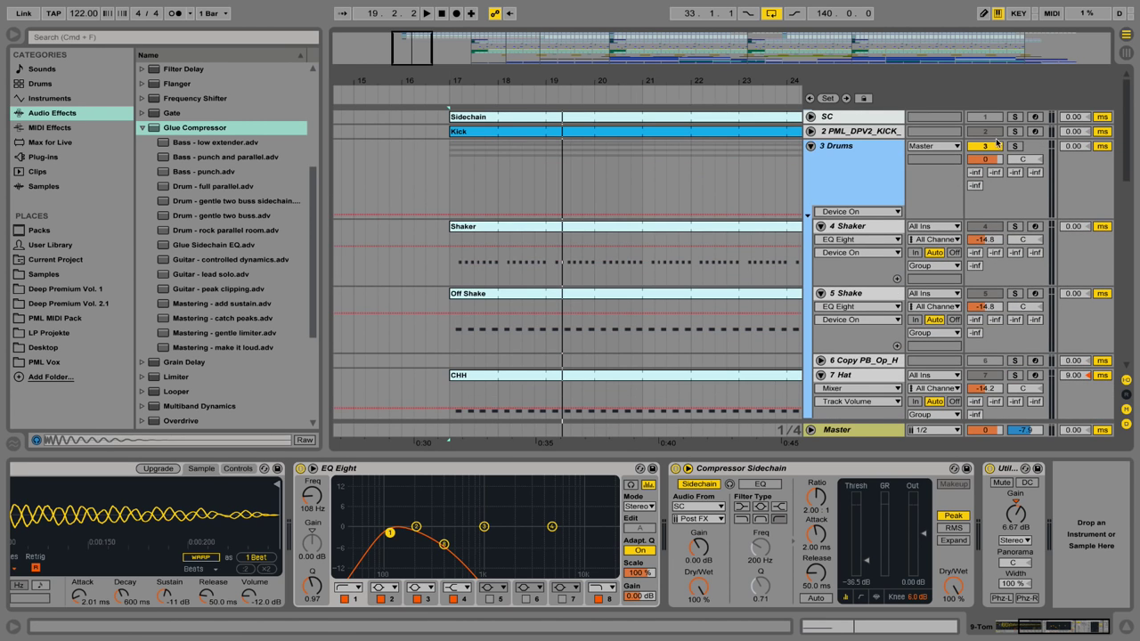
key(space)
scroll(794, 208, down, 4)
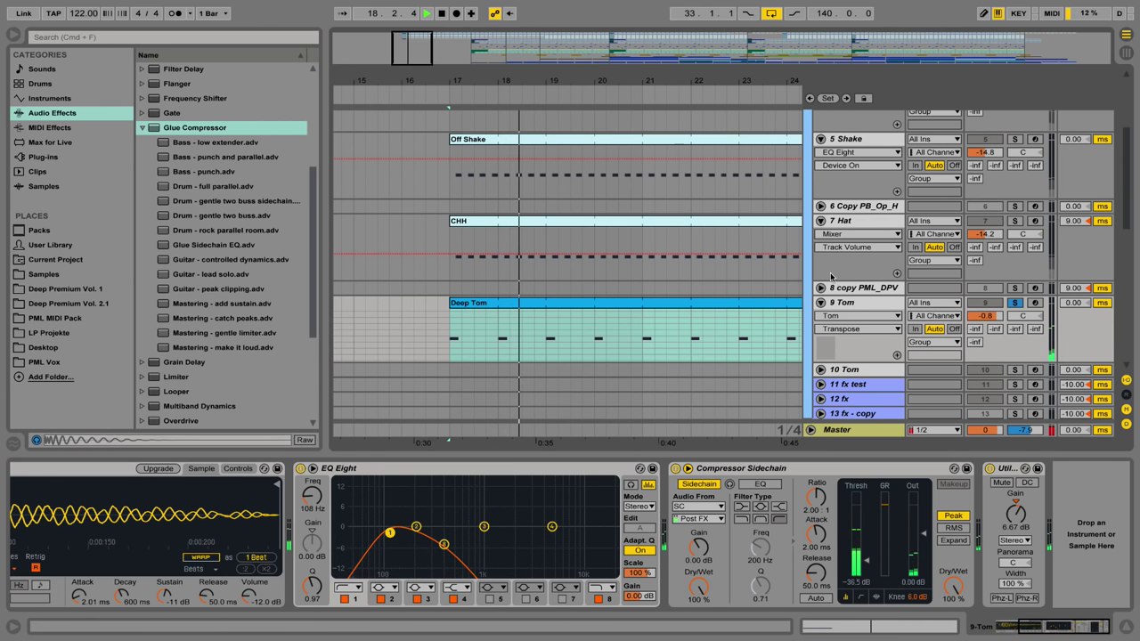
key(space)
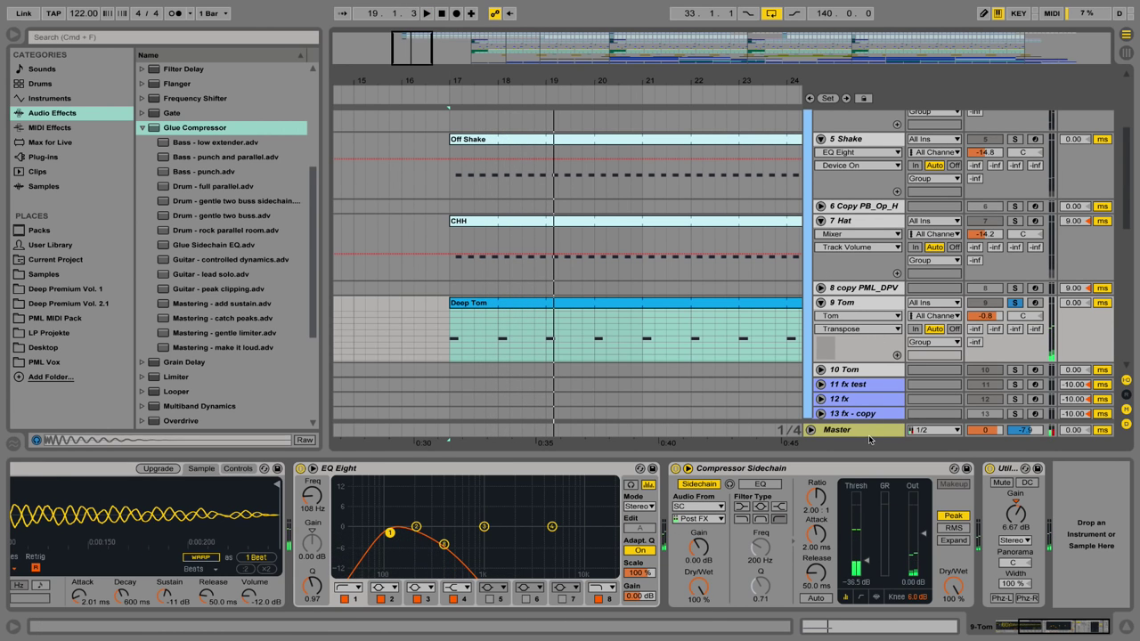
Set the gain of the Master's last Utility to 10.0 dB and play the Tom from bar 17
click(866, 434)
click(520, 531)
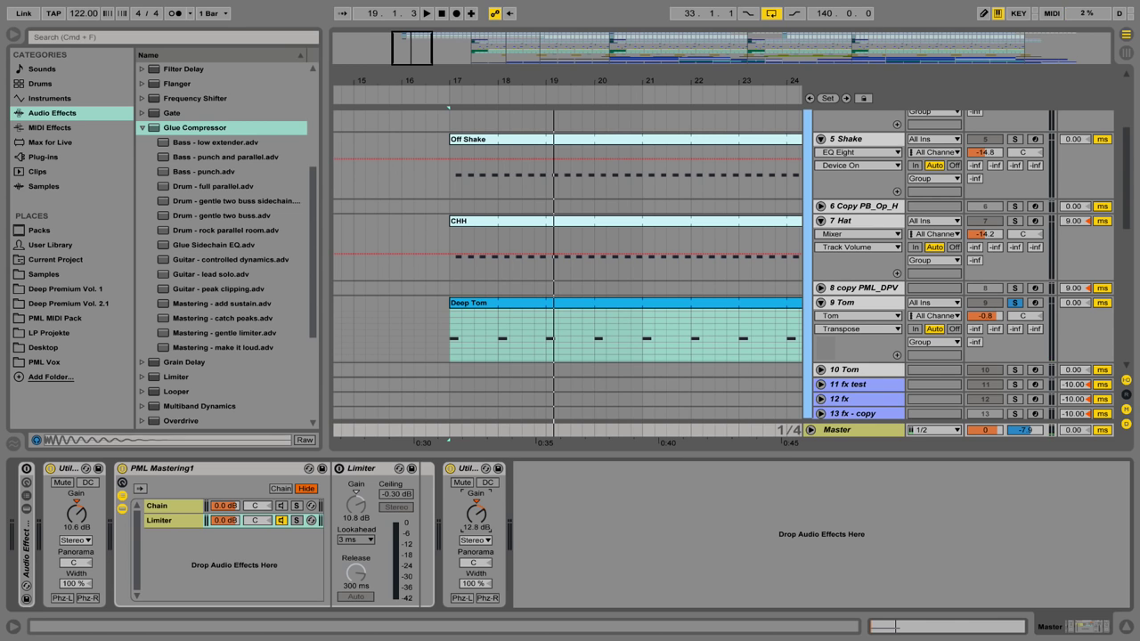
key(space)
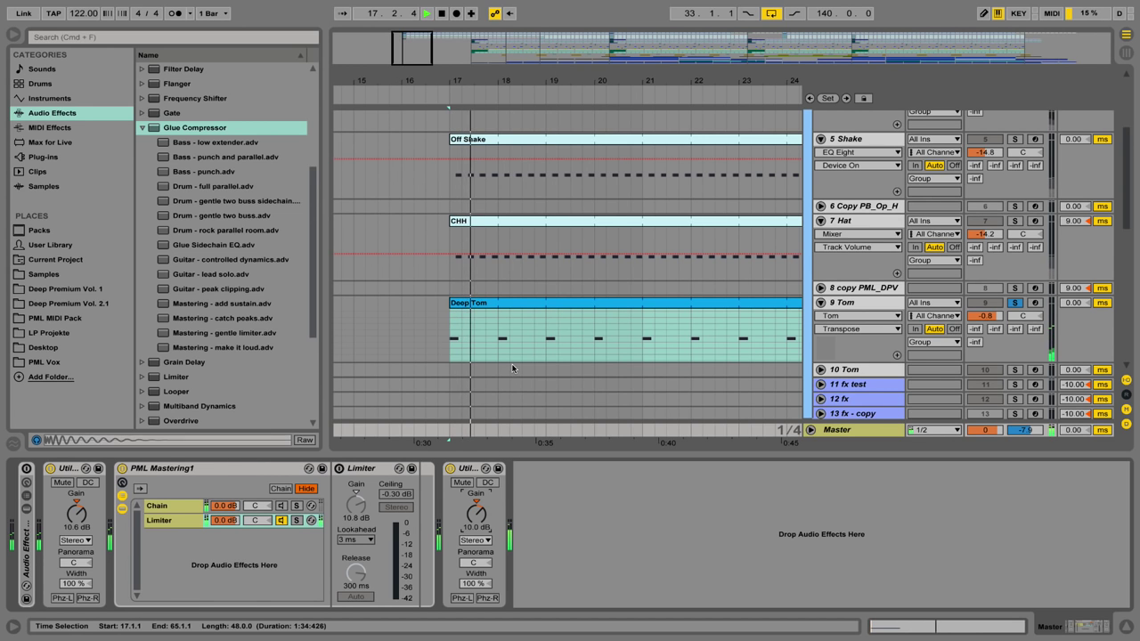
click(1126, 627)
scroll(1003, 394, up, 3)
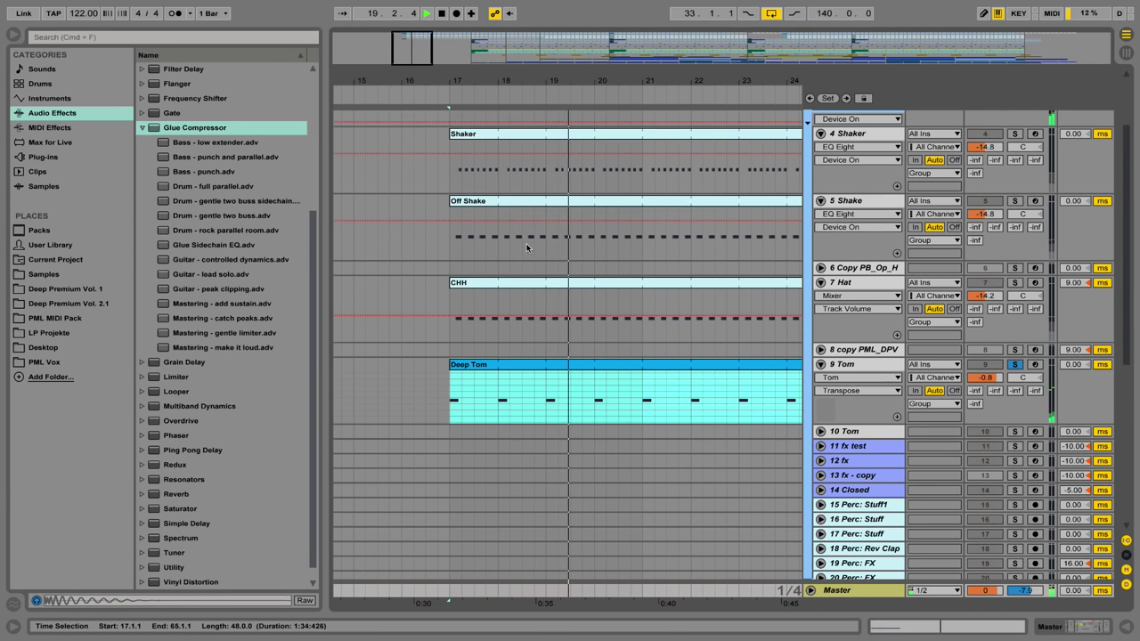
key(space)
double_click(885, 395)
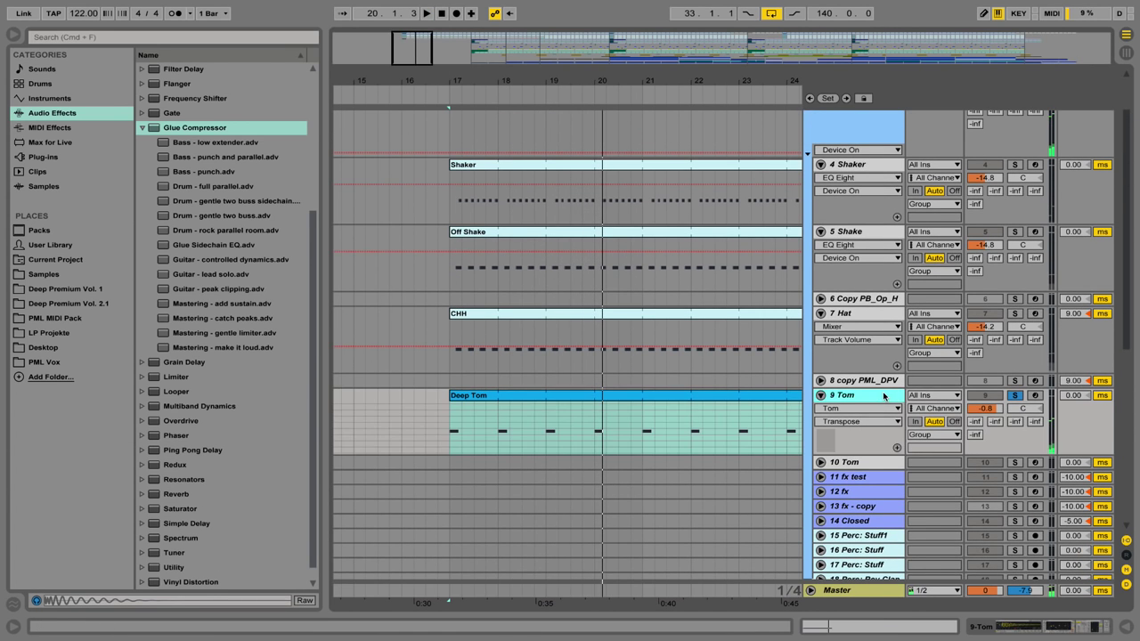
scroll(723, 549, left, 5)
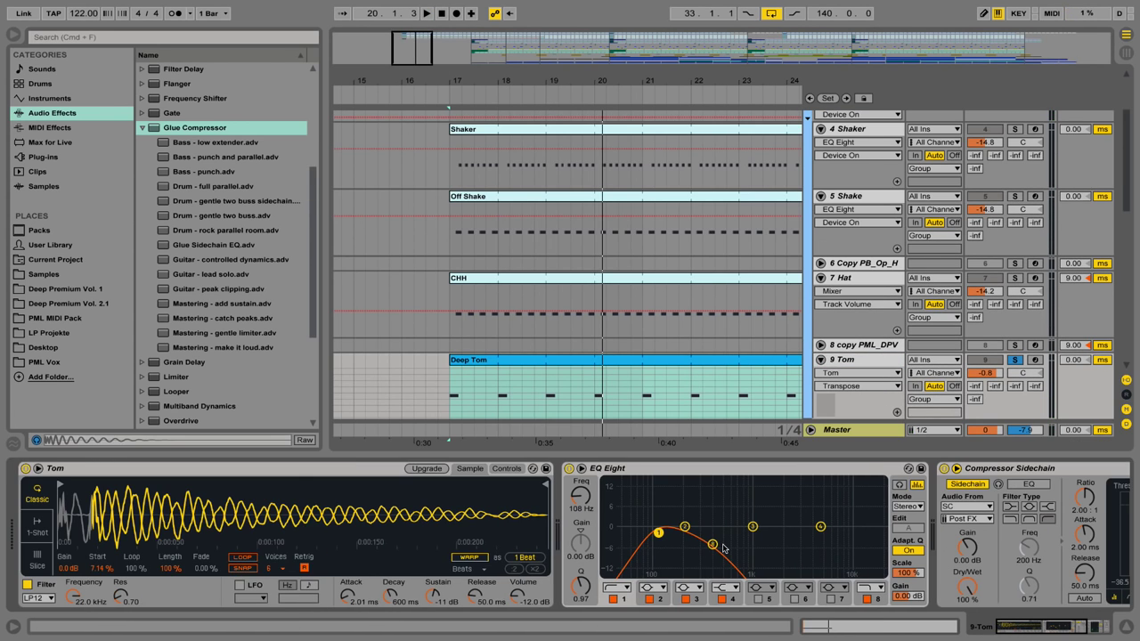
Bypass EQ Eight on the 9 Tom track, set the Tom sampler's transposition to 0 st, and play it soloed from bar 17
click(569, 469)
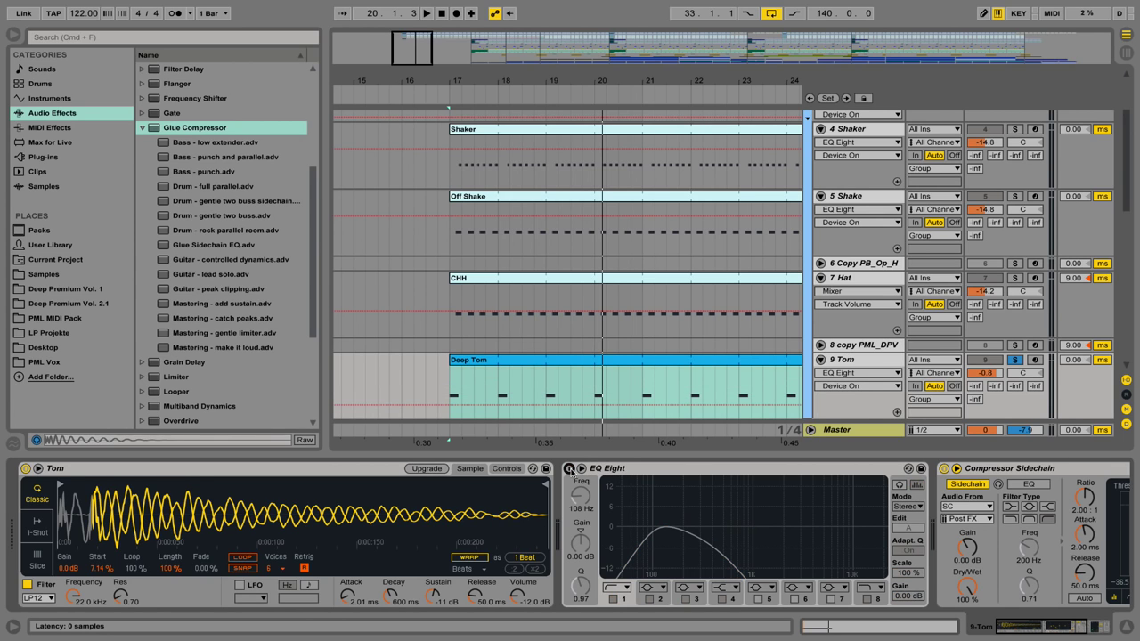
click(505, 468)
click(487, 558)
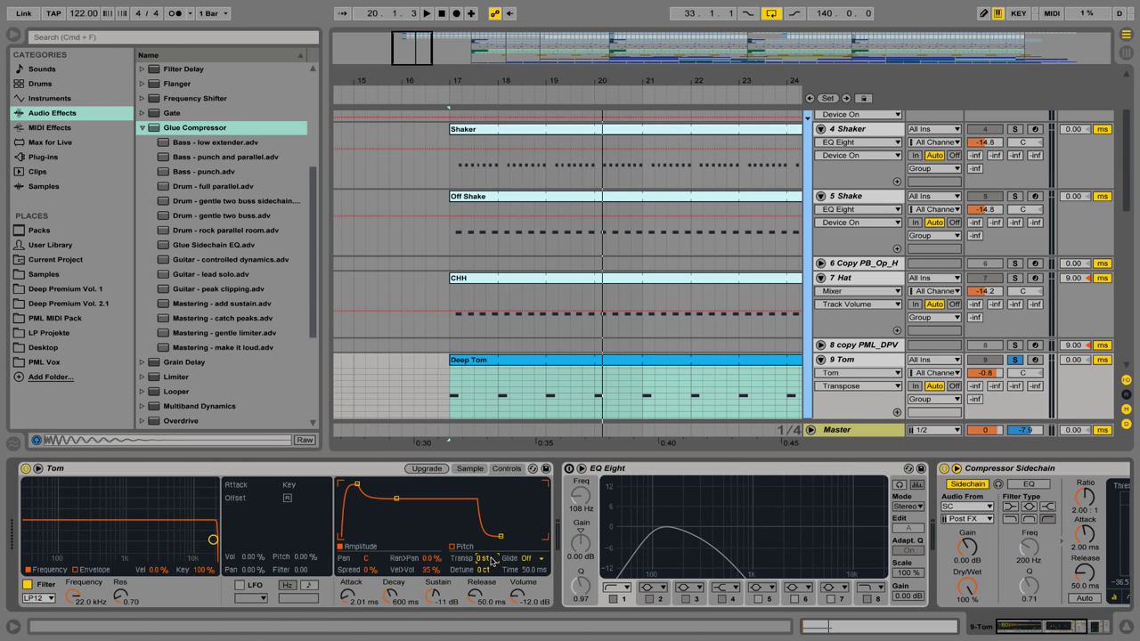
key(space)
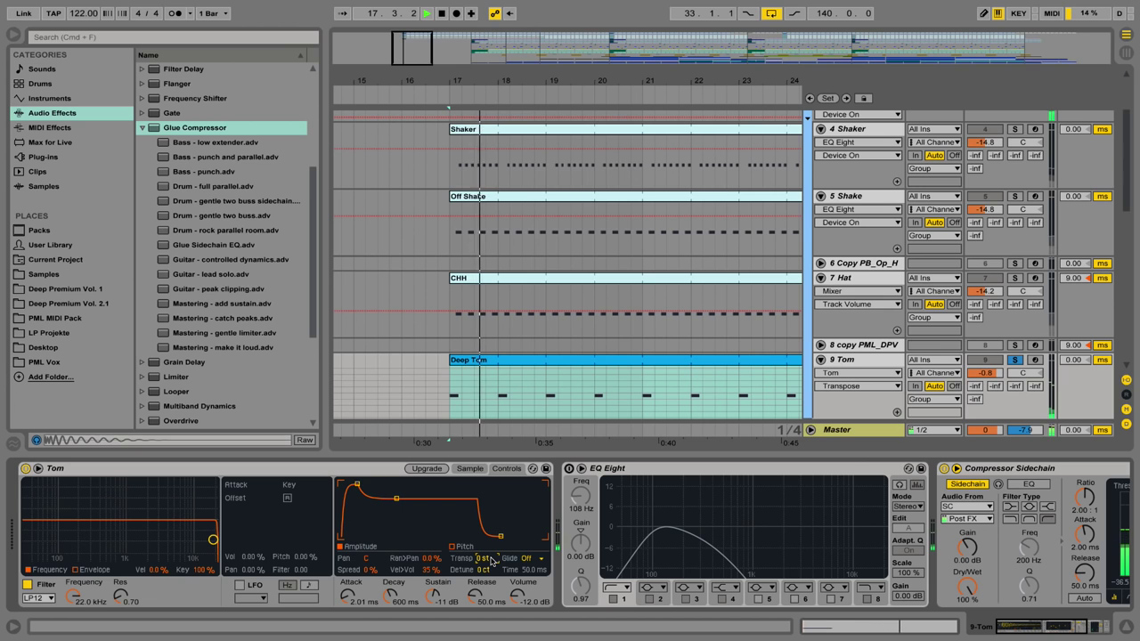
key(space)
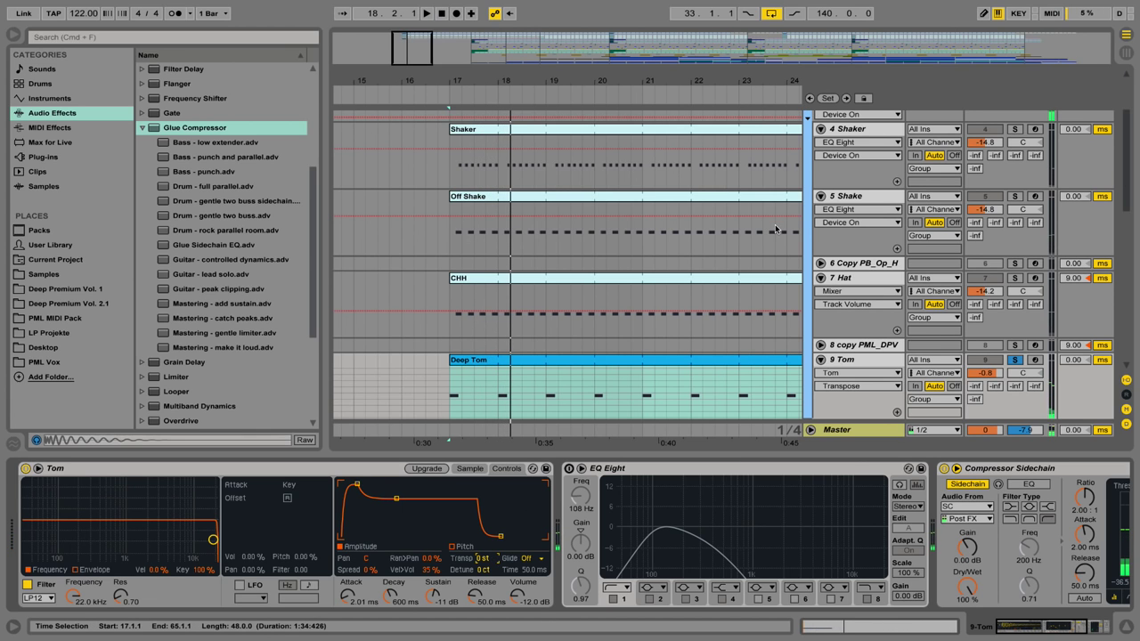
scroll(774, 235, down, 2)
key(space)
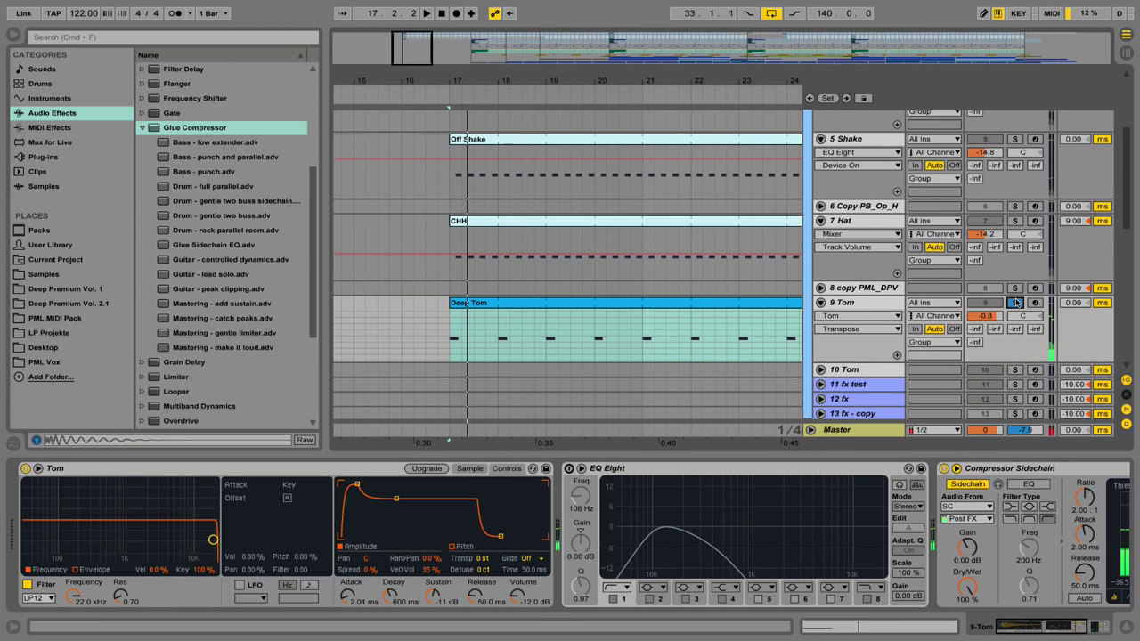
key(space)
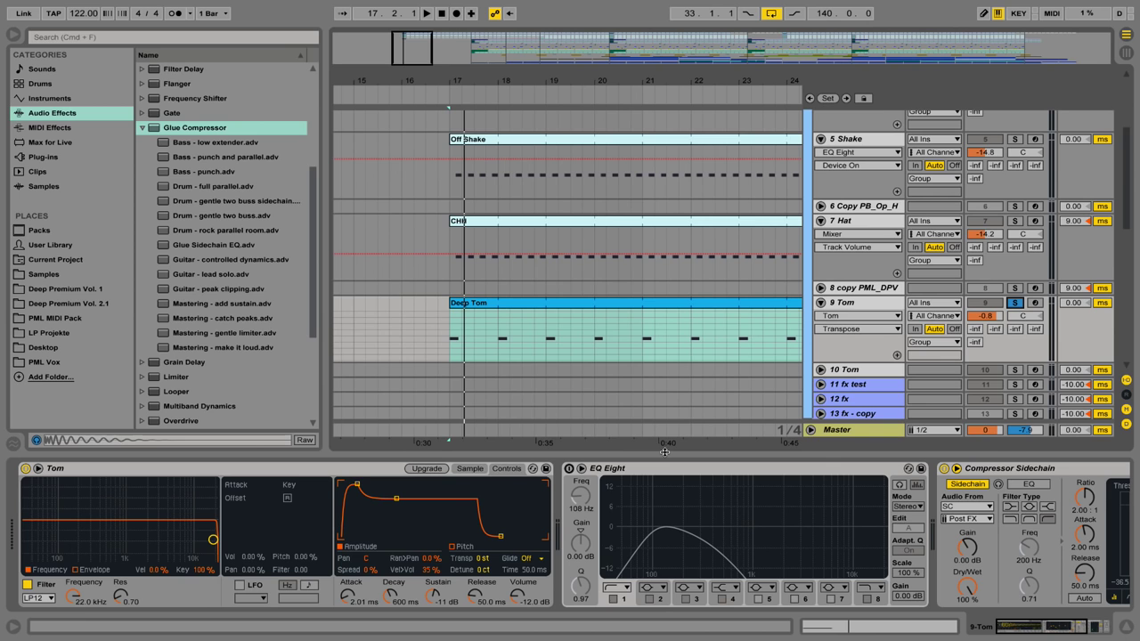
Lower the 9 Tom track's volume and play the untransposed tom soloed from bar 17
drag(993, 316, 993, 329)
key(space)
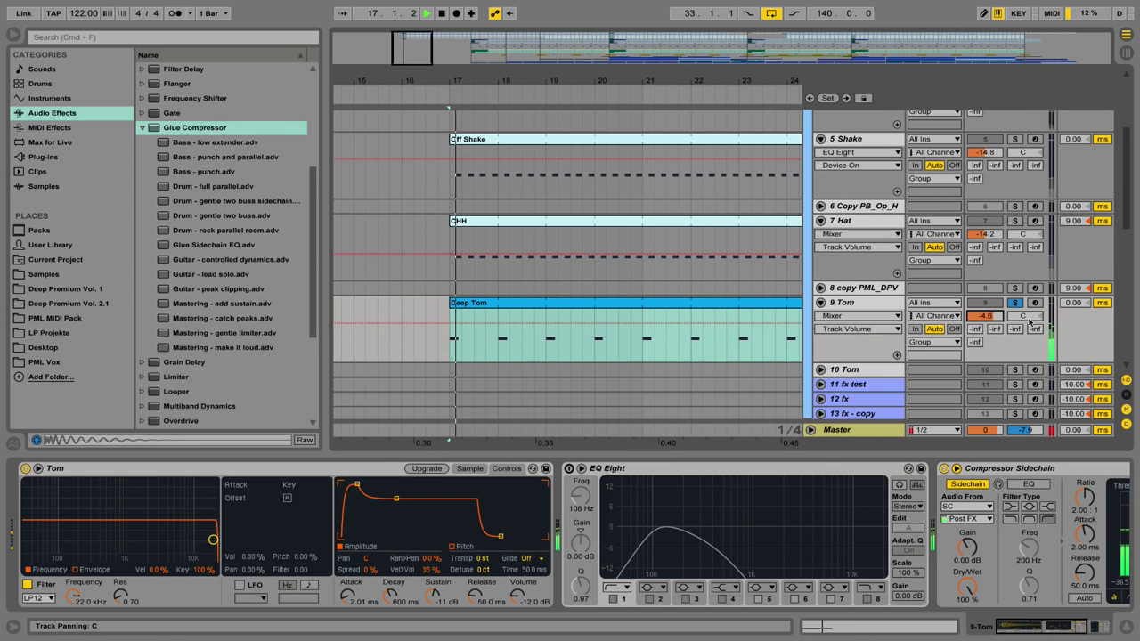
key(space)
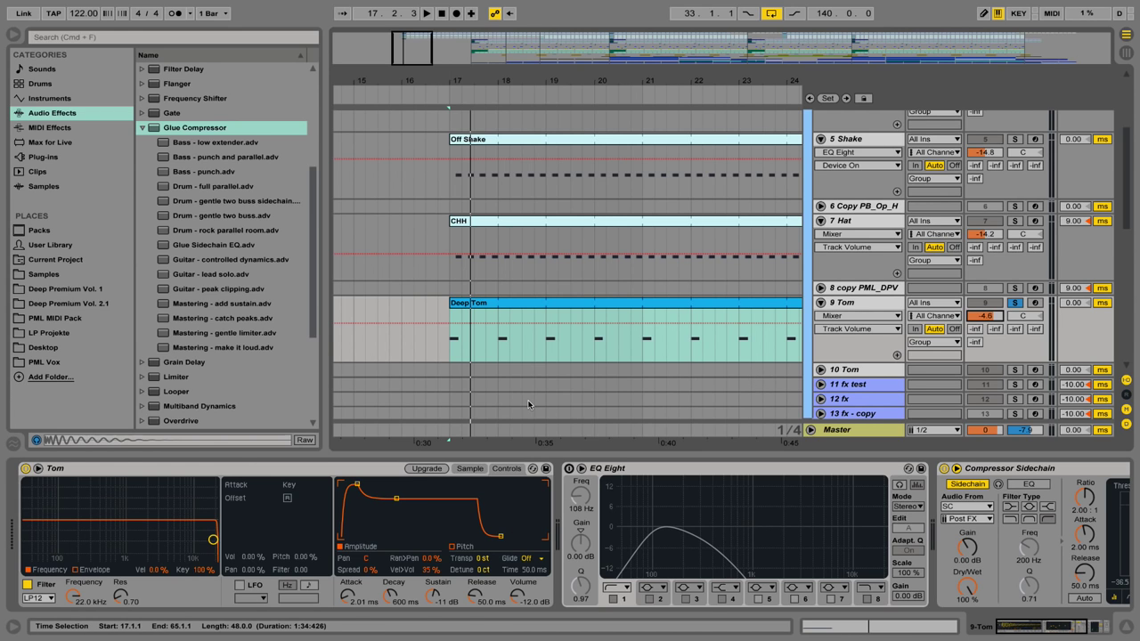
Undo the volume, transposition and EQ Eight bypass changes on 9 Tom, and play the processed tom soloed
key(super+z)
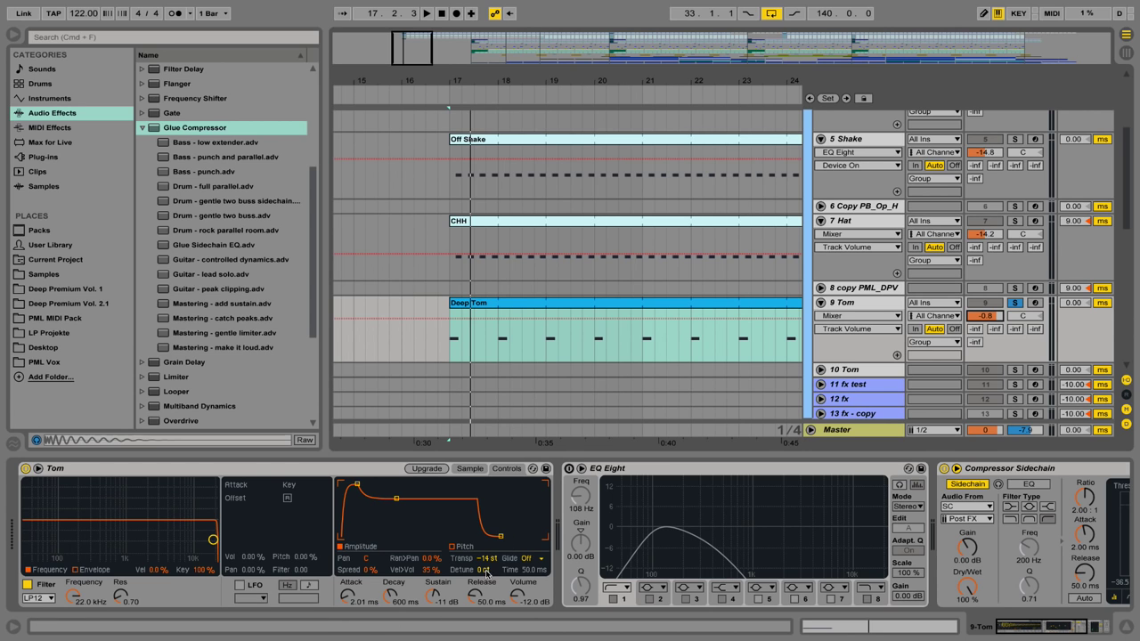
key(super+z)
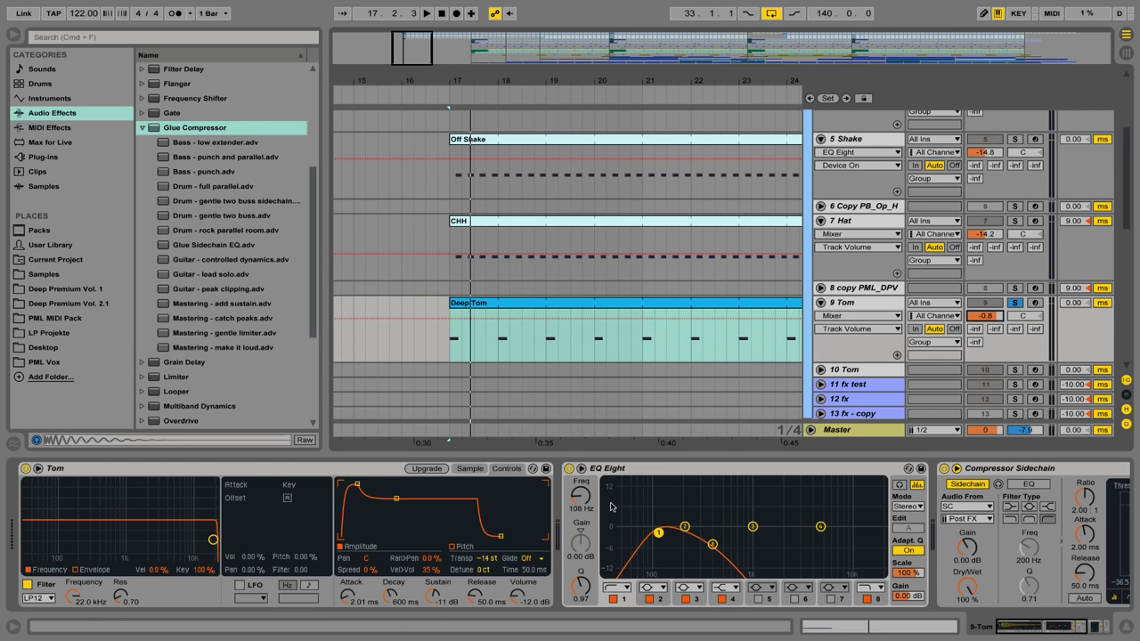
key(space)
key(space)
key(space)
key(space)
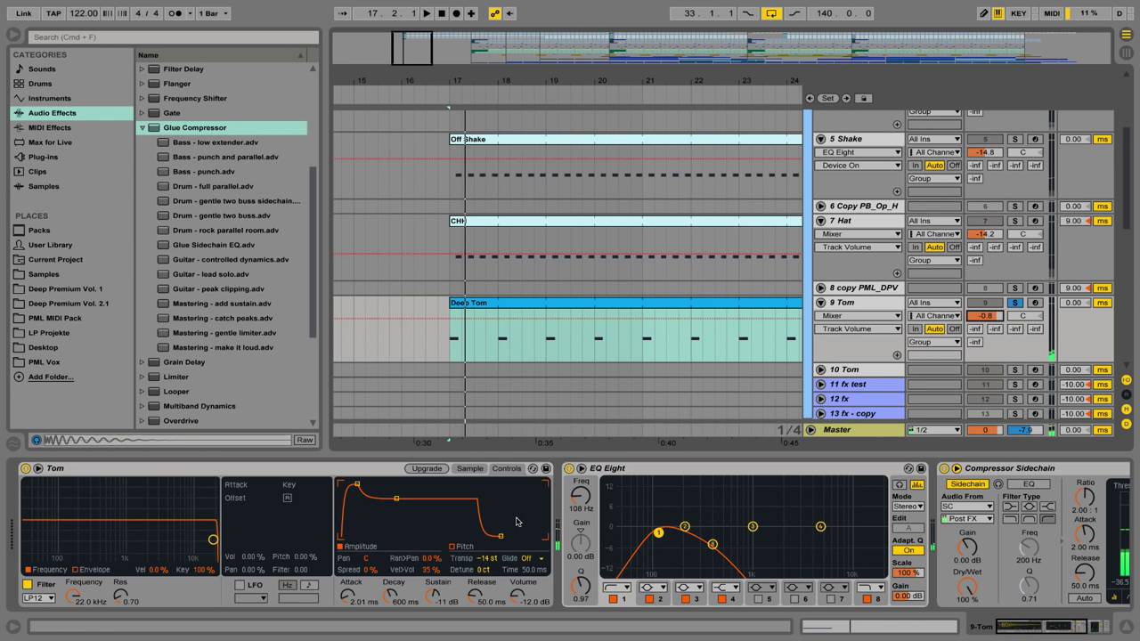
mouse_move(487, 561)
mouse_down()
mouse_move(488, 505)
mouse_move(488, 561)
mouse_up()
key(space)
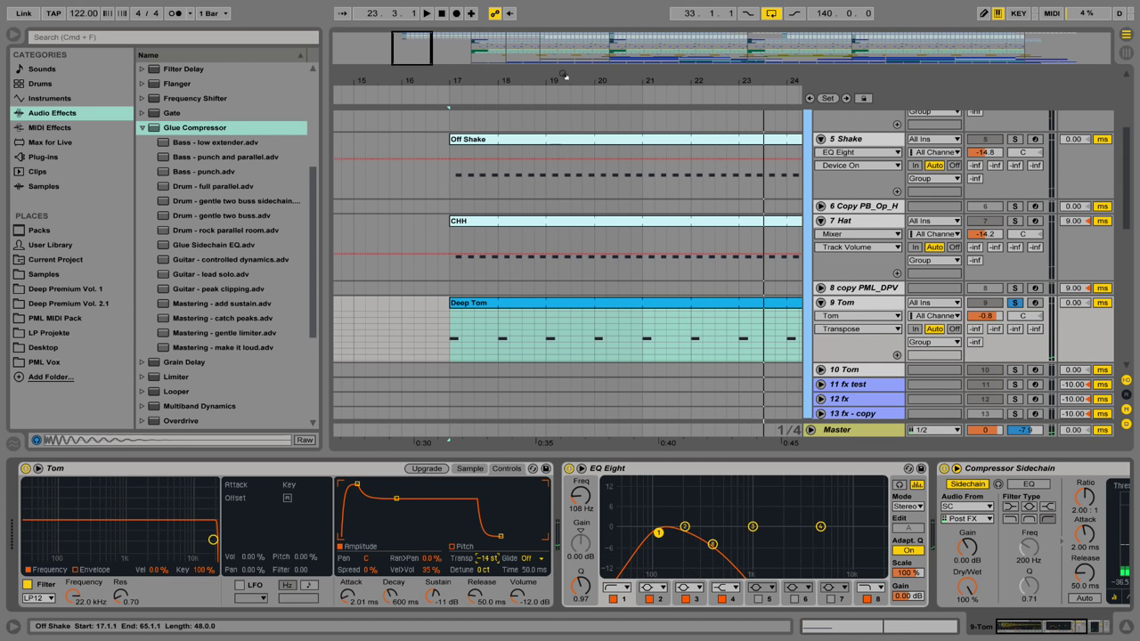
Extend the Deep Tom clip on the 10 Tom track back from bar 33 to start at bar 17
drag(550, 78, 479, 80)
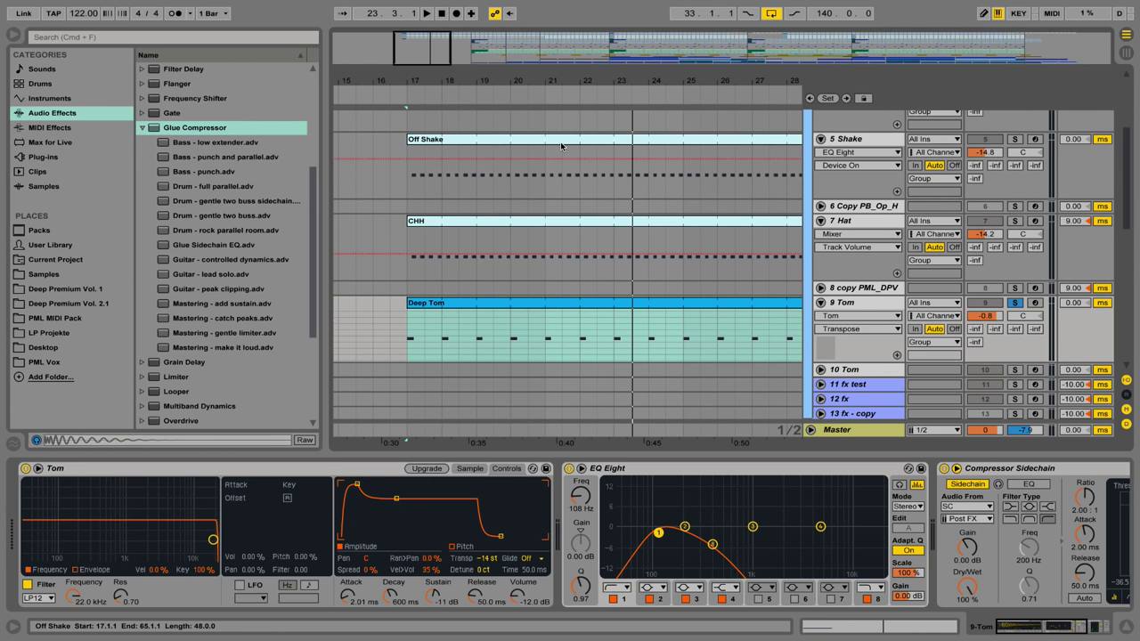
scroll(614, 225, down, 5)
click(683, 306)
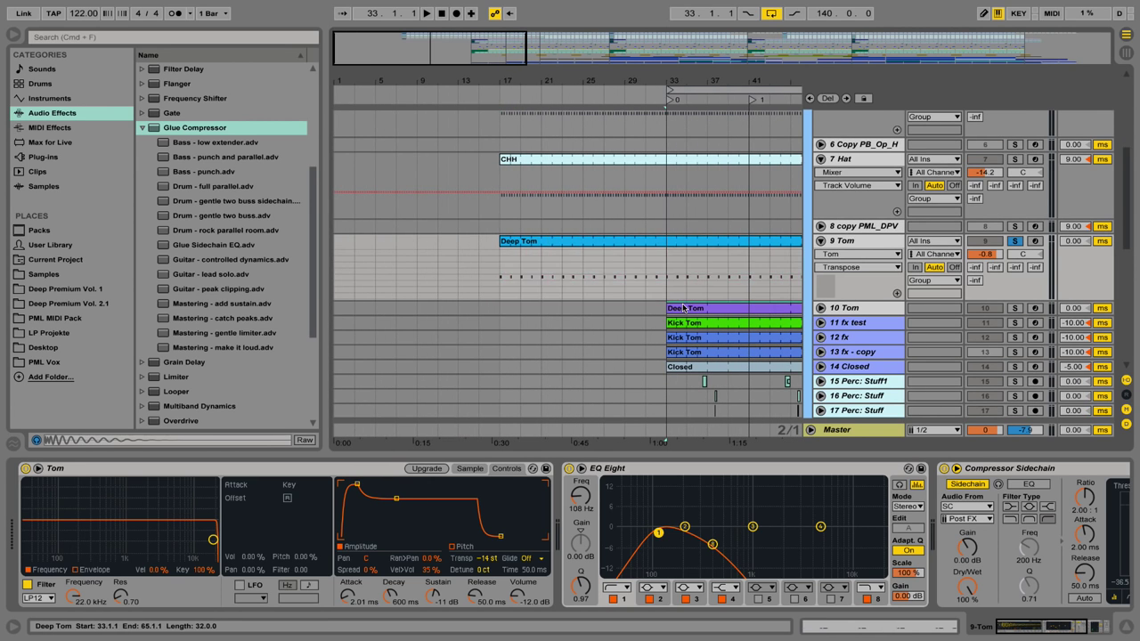
mouse_move(668, 309)
mouse_down()
mouse_move(404, 309)
mouse_move(502, 309)
mouse_up()
Solo the 10 Tom track, play it from bar 17, and unfold it to show its pattern
click(1014, 308)
key(space)
click(820, 308)
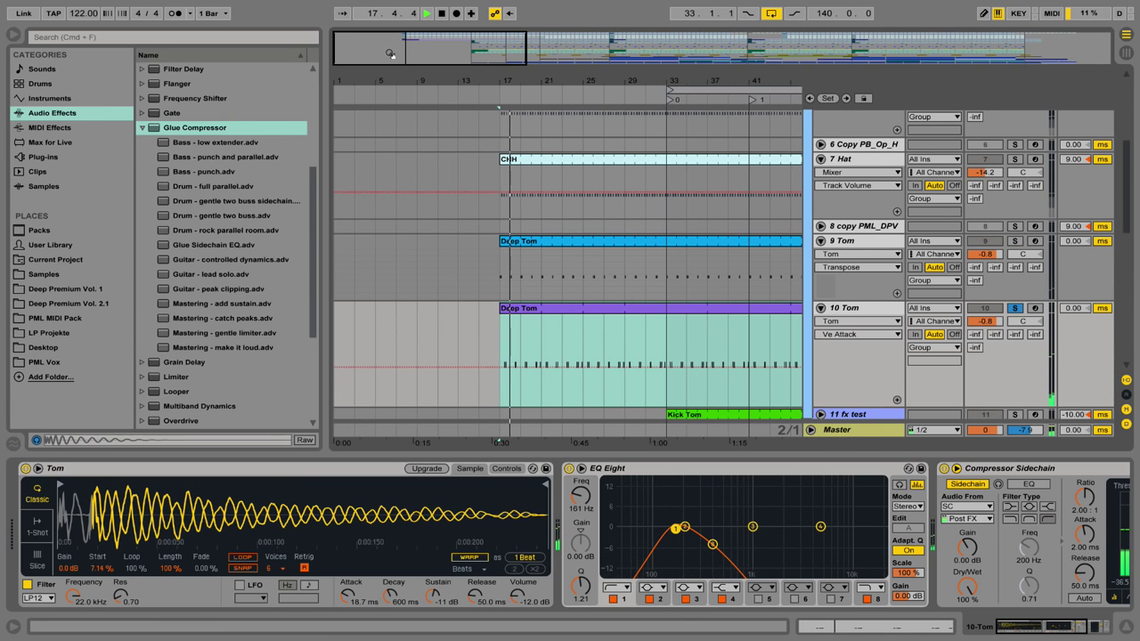
drag(504, 81, 434, 74)
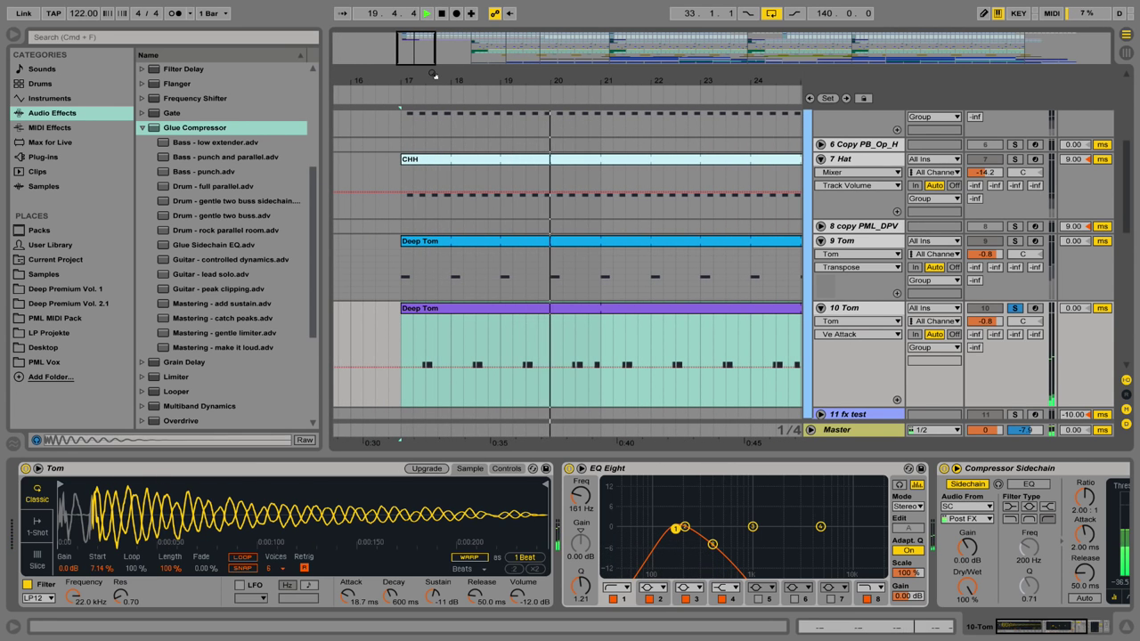
Compare the device chains of 9 Tom and 10 Tom, and show the 10 Tom sampler's attack and transposition controls
click(851, 242)
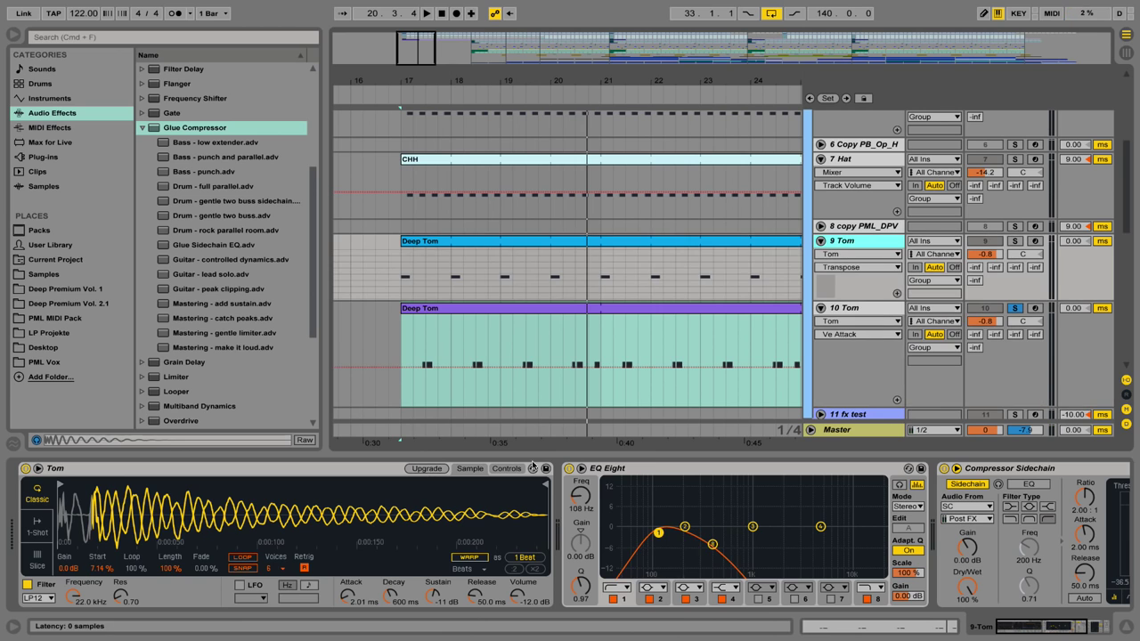
click(853, 308)
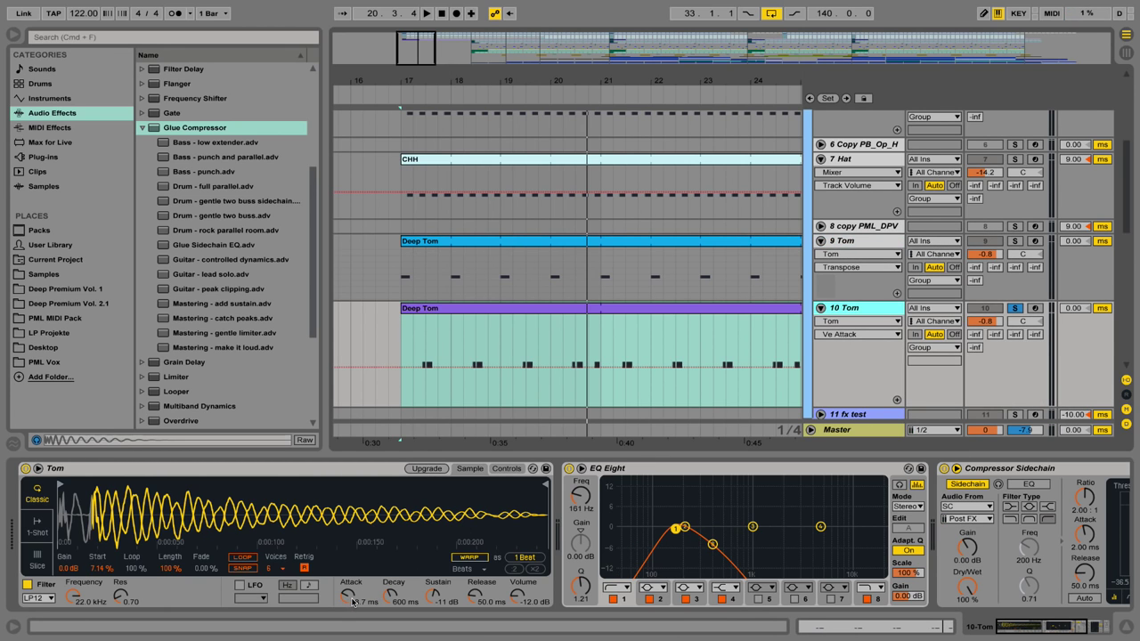
click(506, 468)
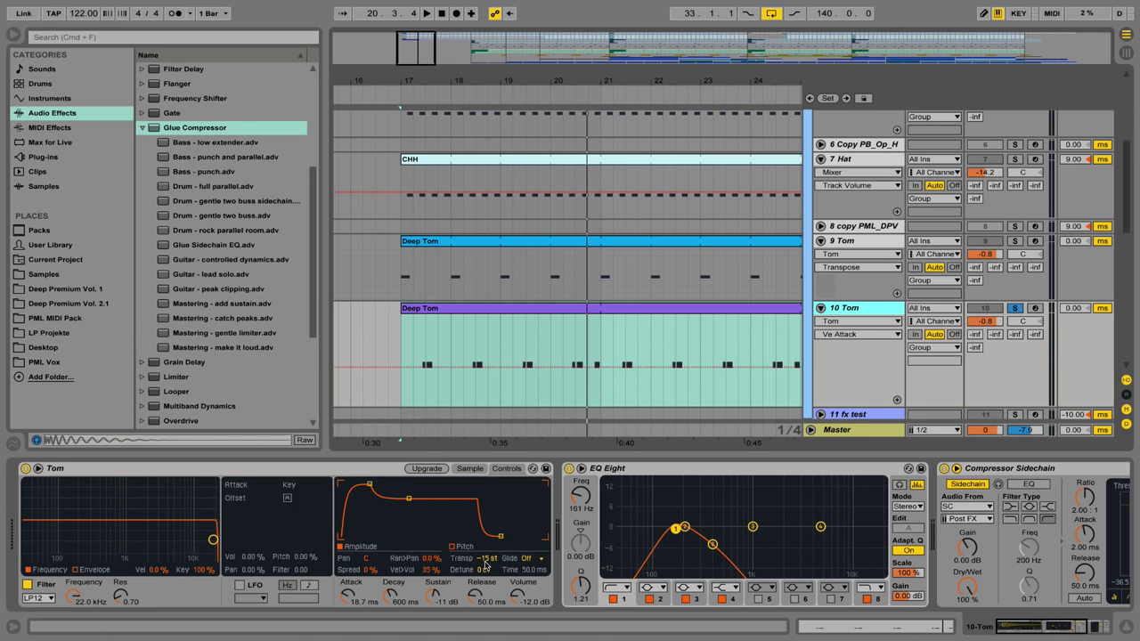
Examine the notes and velocities of the 10 Tom track's Deep Tom clip during playback, and close the note editor
double_click(481, 311)
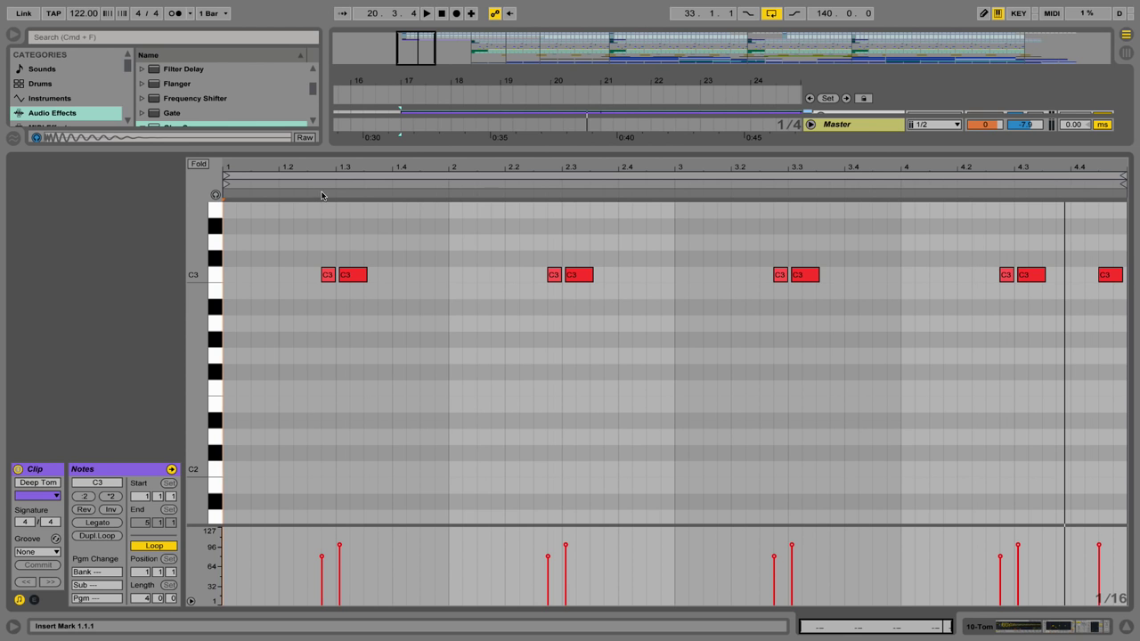
key(space)
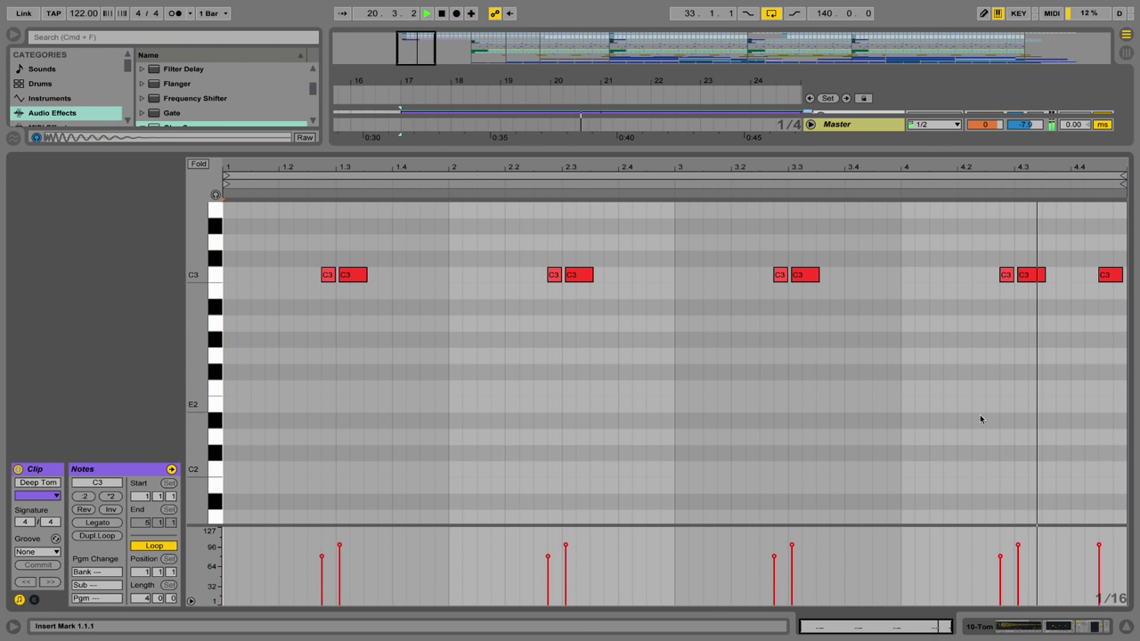
click(1125, 627)
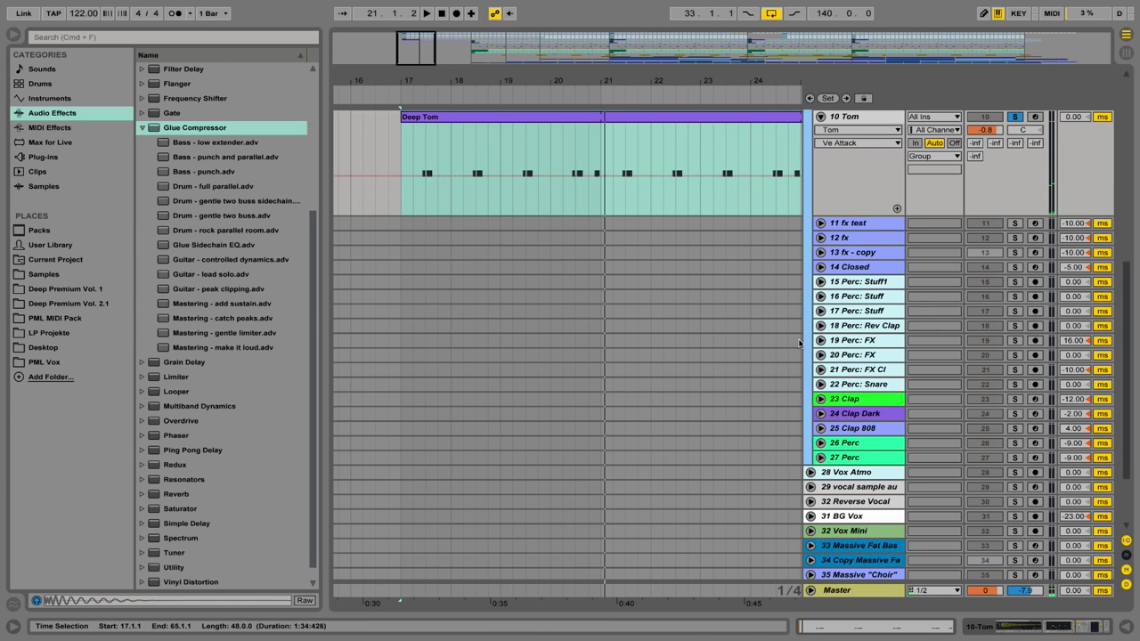
Turn off the 10 Tom track's solo and play all the intro parts together from bar 17
scroll(810, 348, up, 4)
click(1013, 302)
key(space)
scroll(901, 343, up, 1)
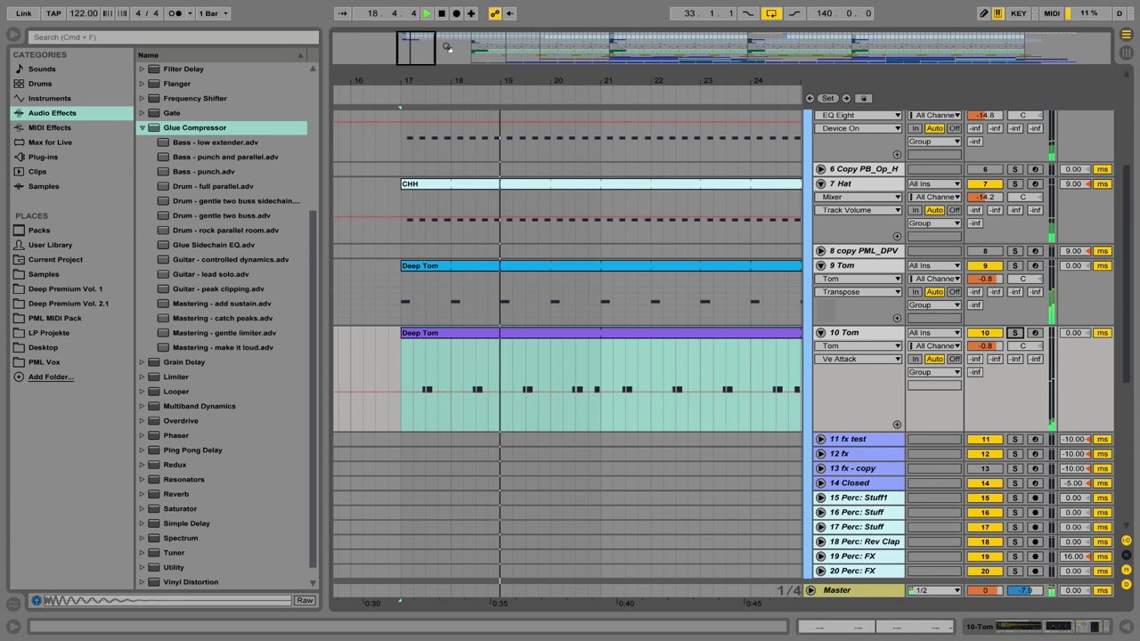
Extend the Kick Tom clip on the 11 fx test track back from bar 33 to start at bar 17
drag(496, 79, 469, 34)
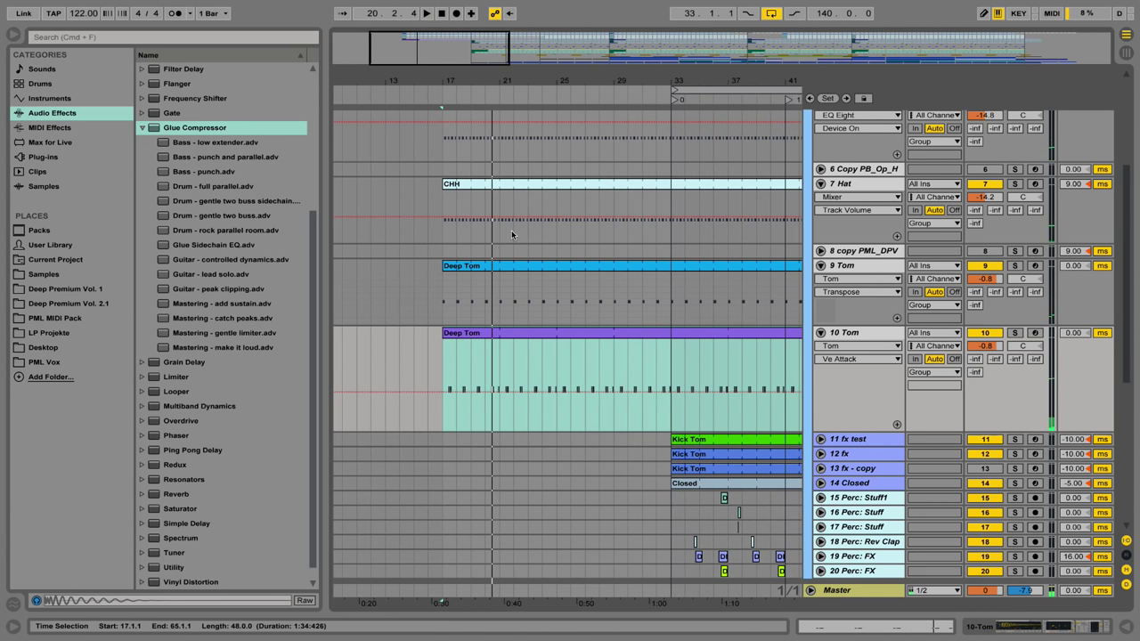
click(634, 436)
drag(672, 438, 442, 436)
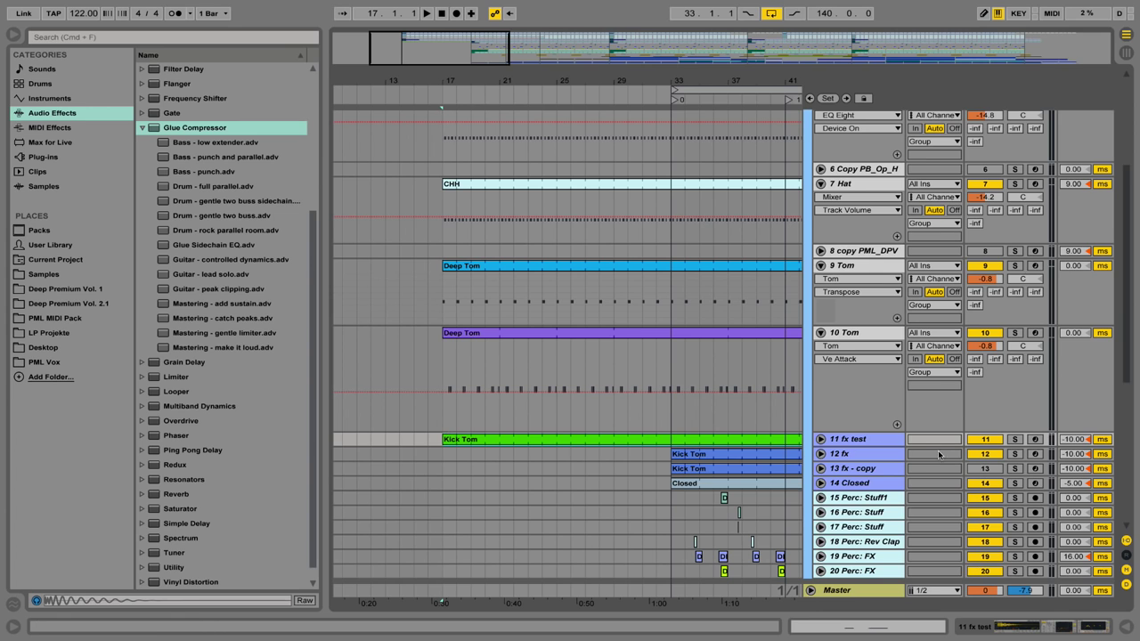
Solo the 11 fx test track, unfold it, and play its Kick Tom pattern from bar 17
click(1015, 439)
key(space)
click(820, 439)
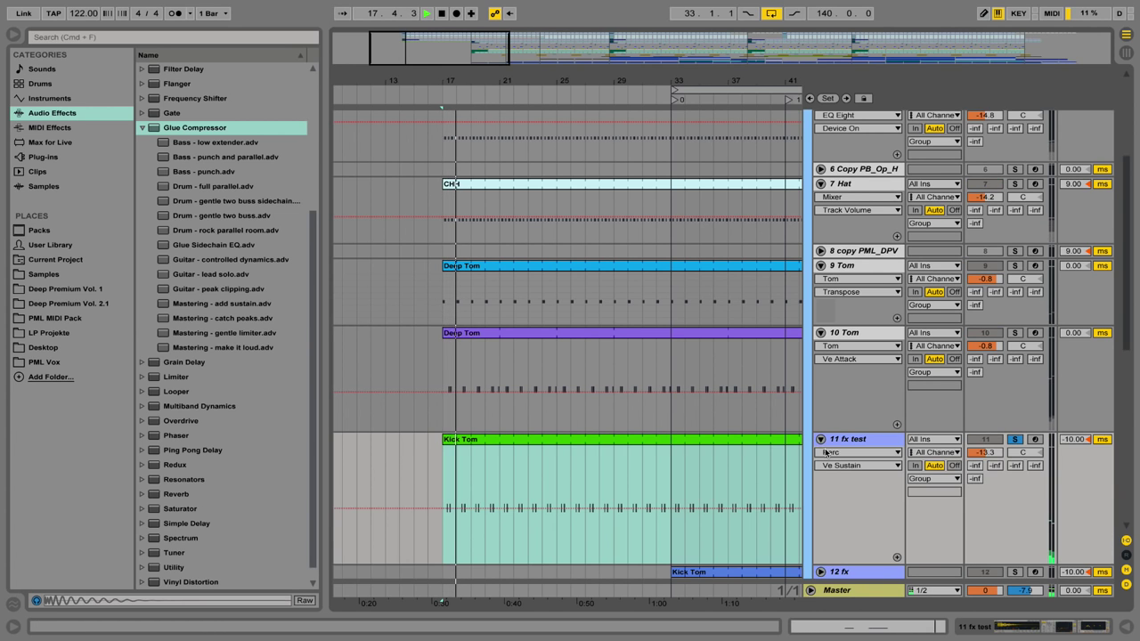
key(space)
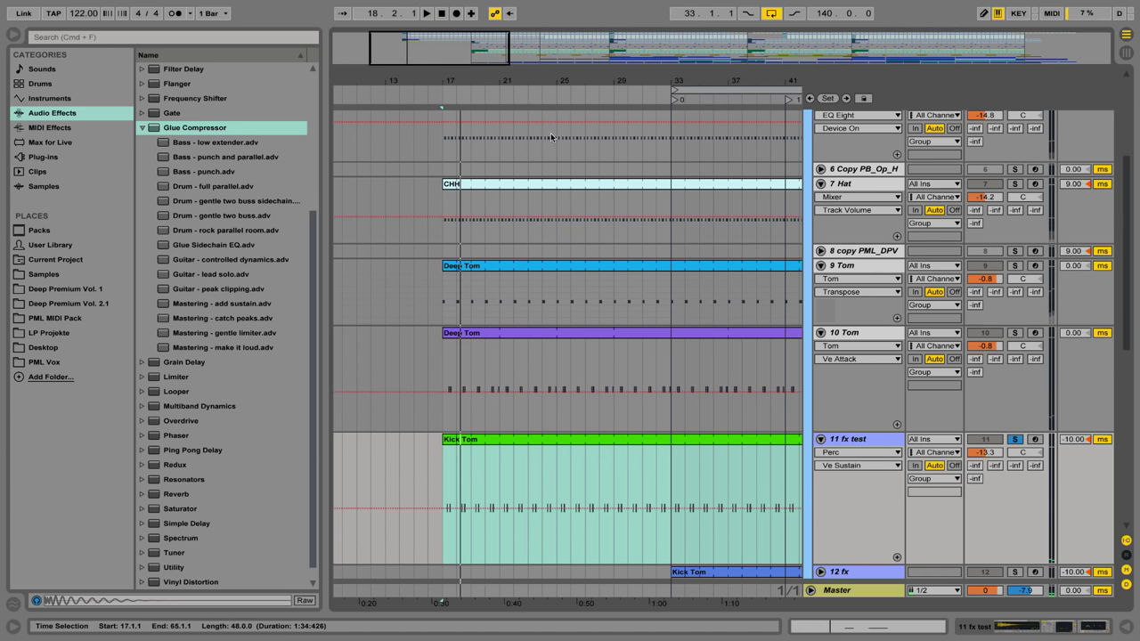
Show the 11 fx test track's device chain and examine the Perc sampler's envelope and transposition controls
double_click(847, 439)
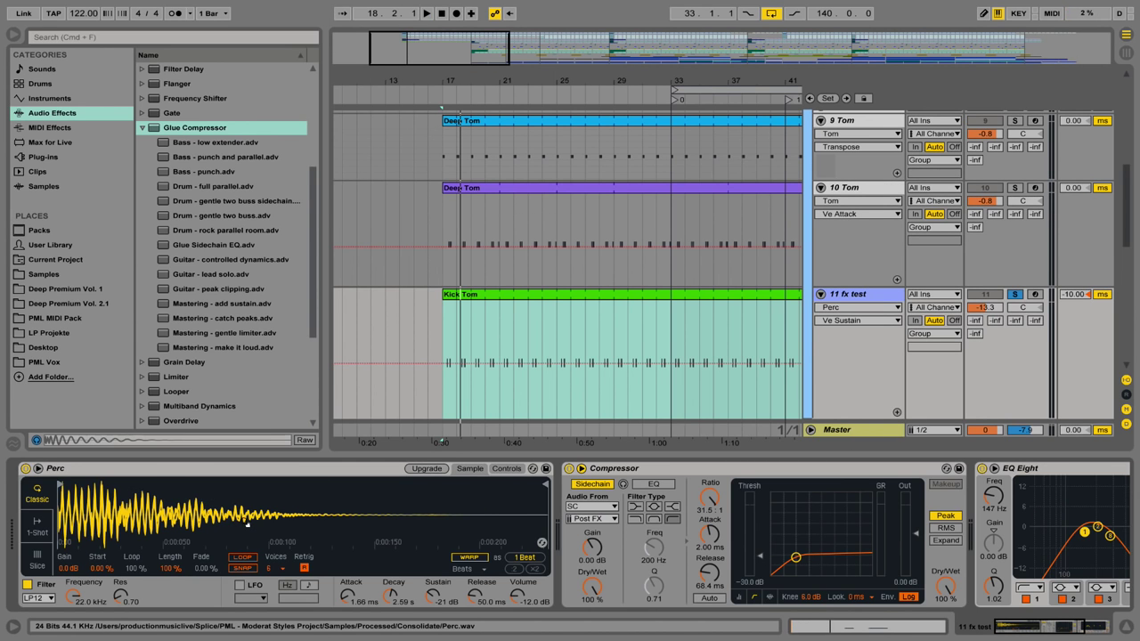
click(507, 468)
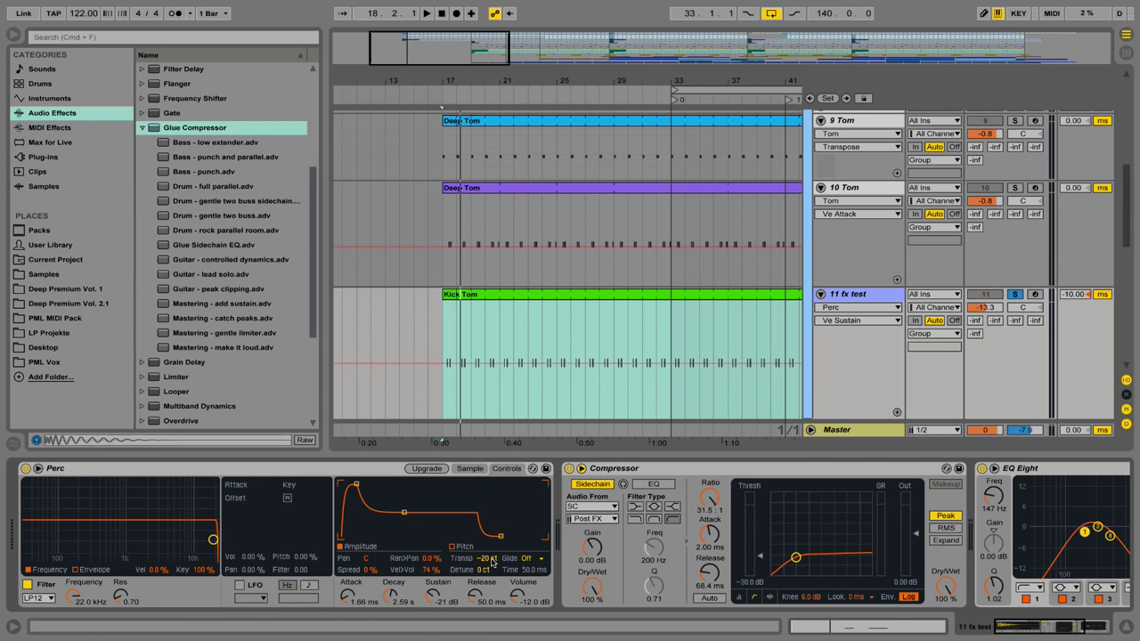
click(488, 561)
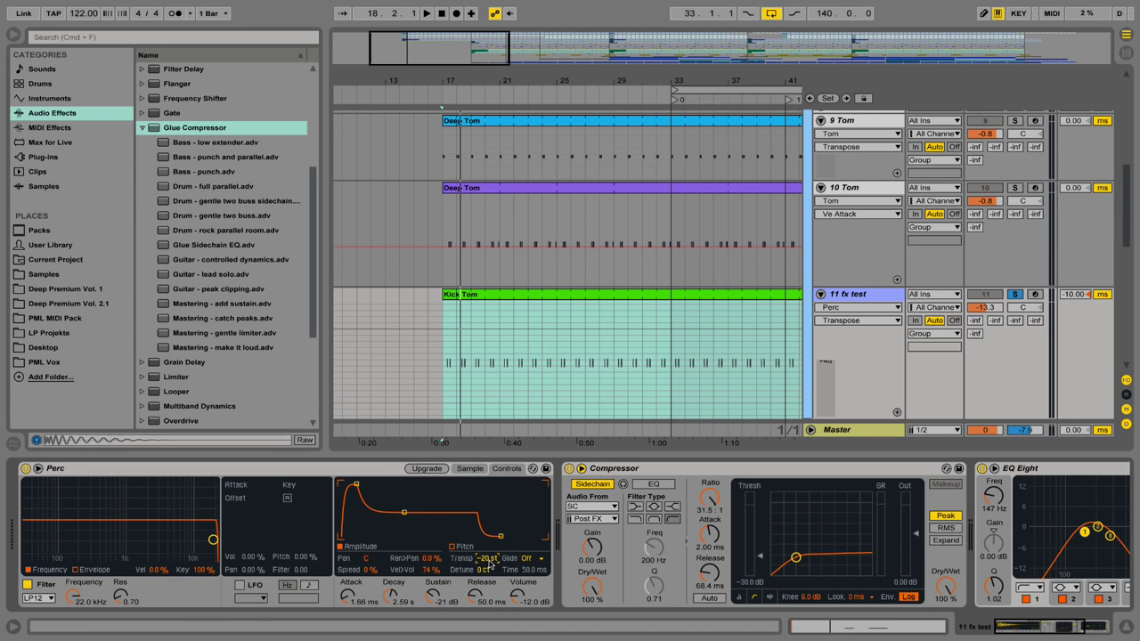
Play the Perc sampler at 0 st transposition, comparing the sound with EQ Eight bypassed and enabled
drag(489, 562, 489, 556)
key(space)
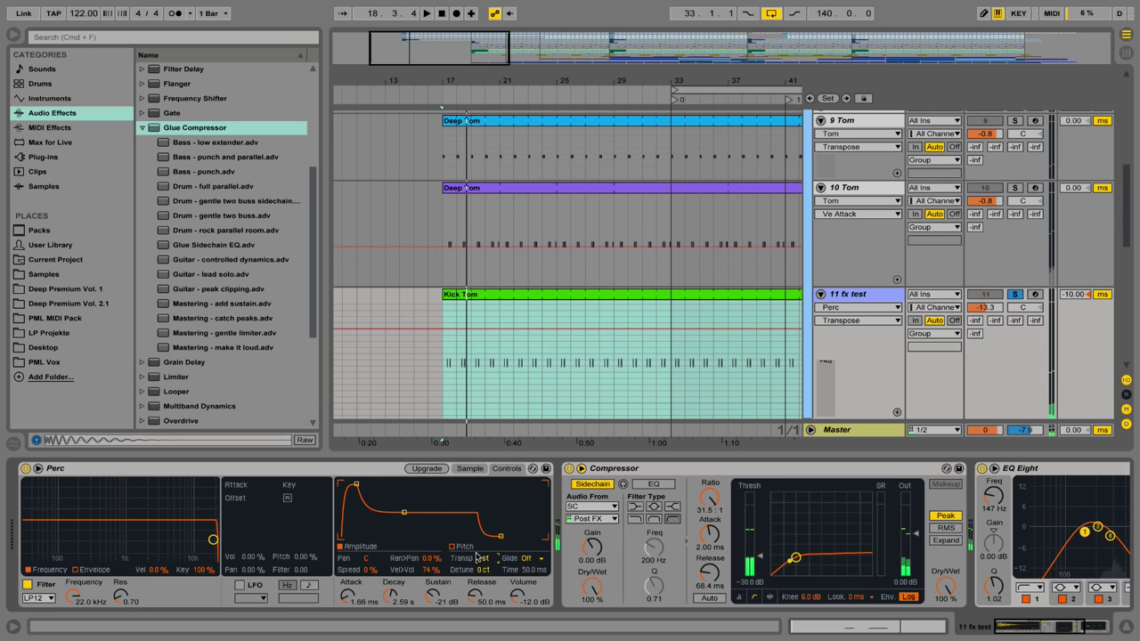
click(983, 469)
key(space)
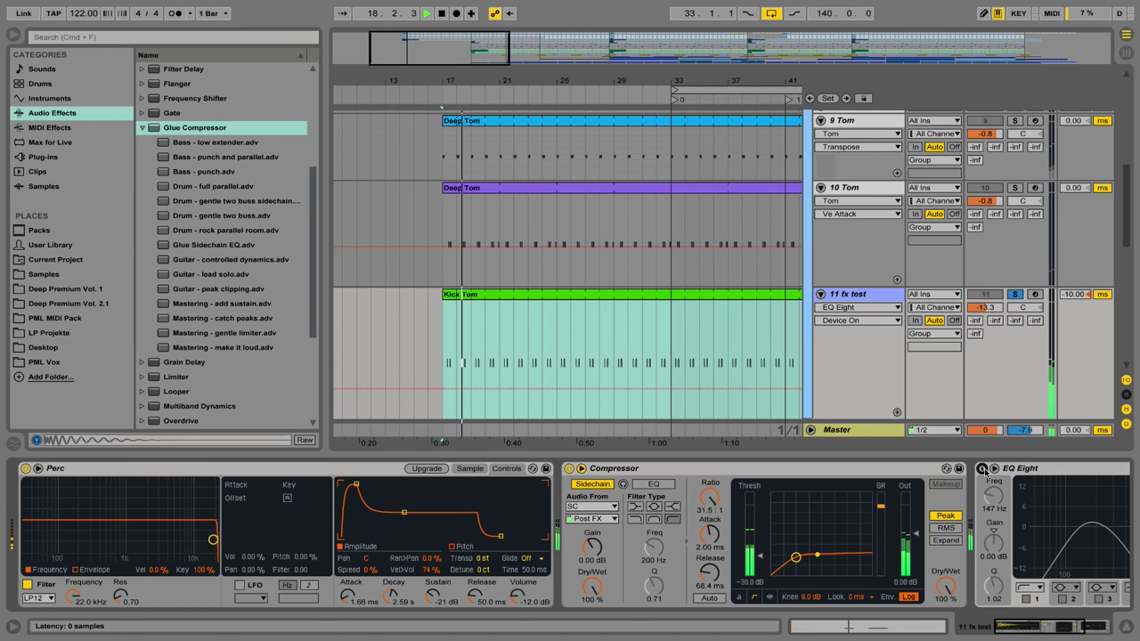
click(983, 470)
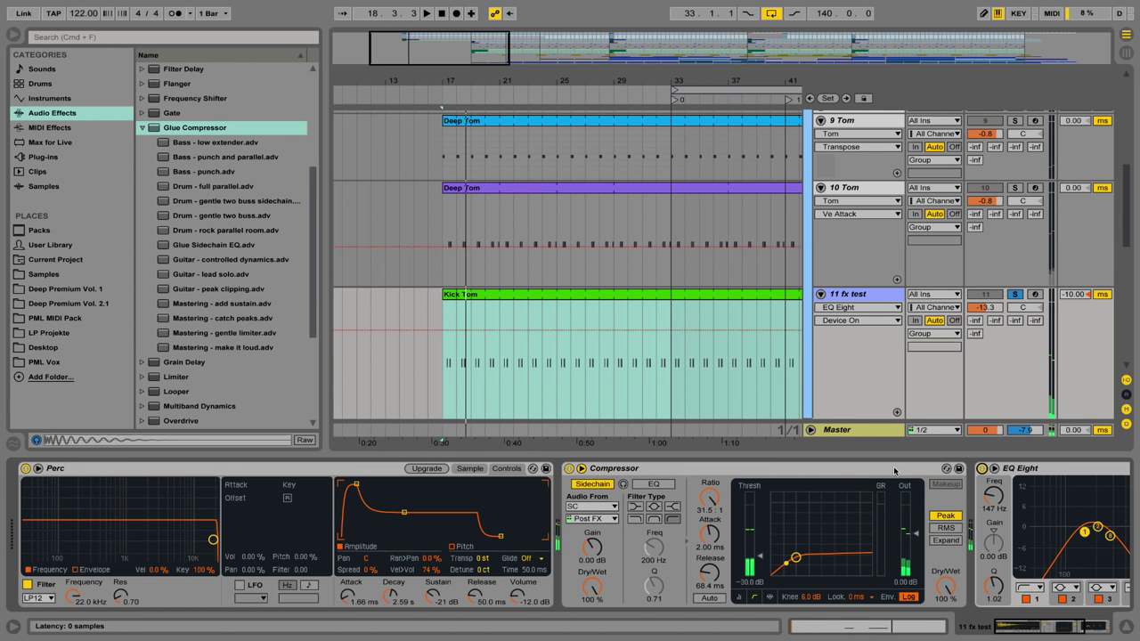
Try a transposition of -8 st on the Perc sampler, restore it to -20 st, and play the part soloed
click(480, 559)
key(Up)
key(Up)
key(Up)
key(Up)
text(-8)
key(Return)
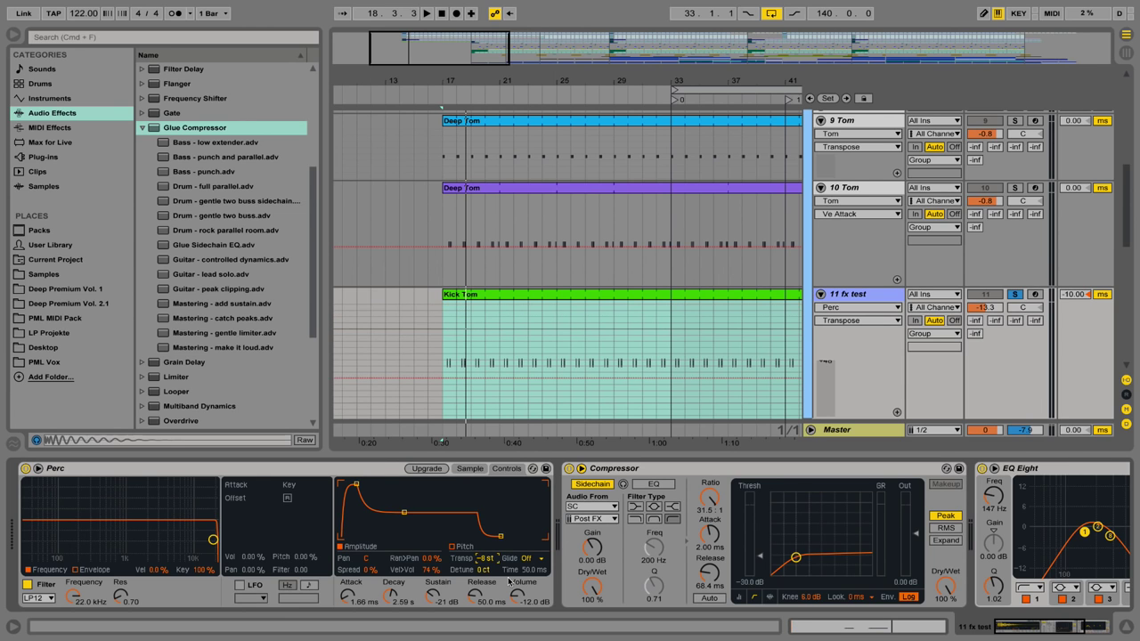
key(space)
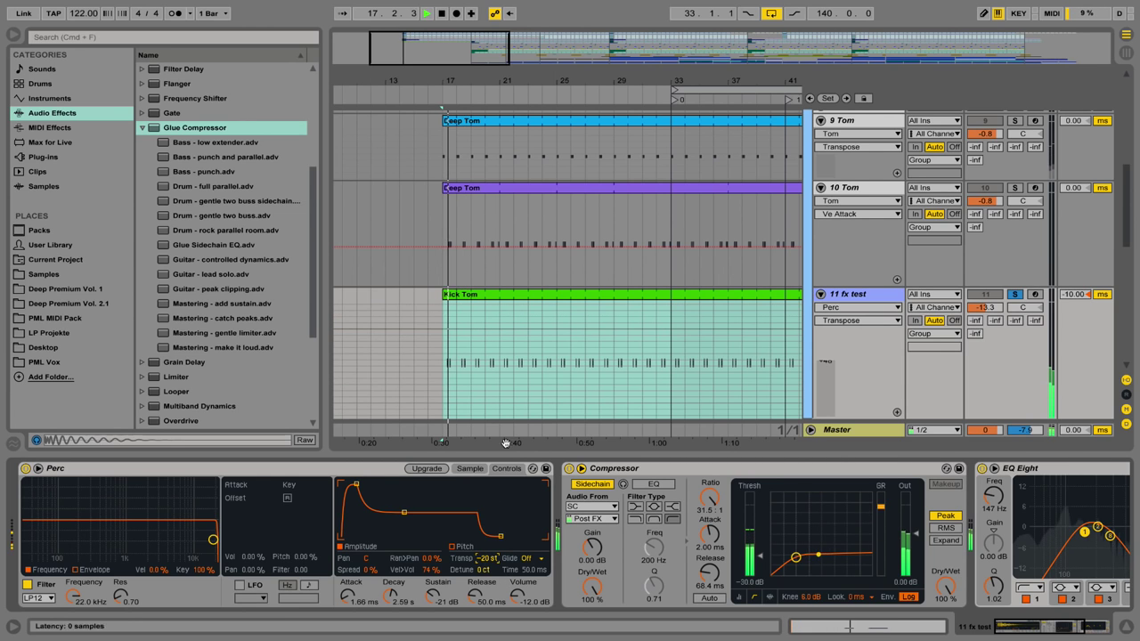
Display the sample waveform of the Perc sampler on the 11 fx test track
drag(1025, 629, 999, 637)
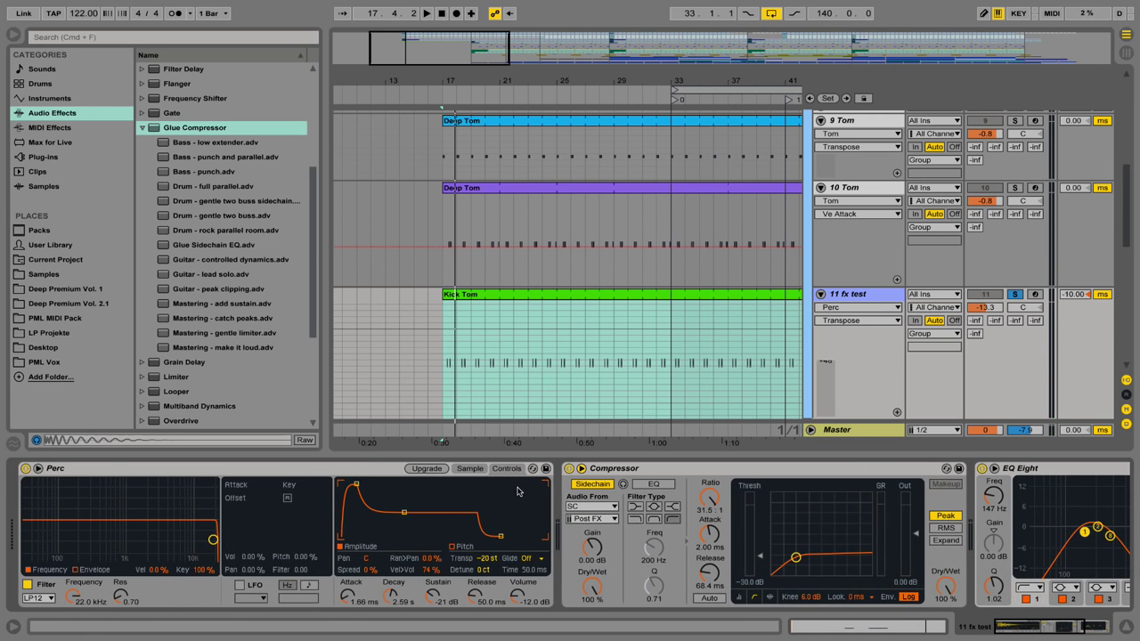
click(470, 468)
Unsolo the 11 fx test track and play its Kick Tom pattern together with the other drums
drag(448, 85, 420, 75)
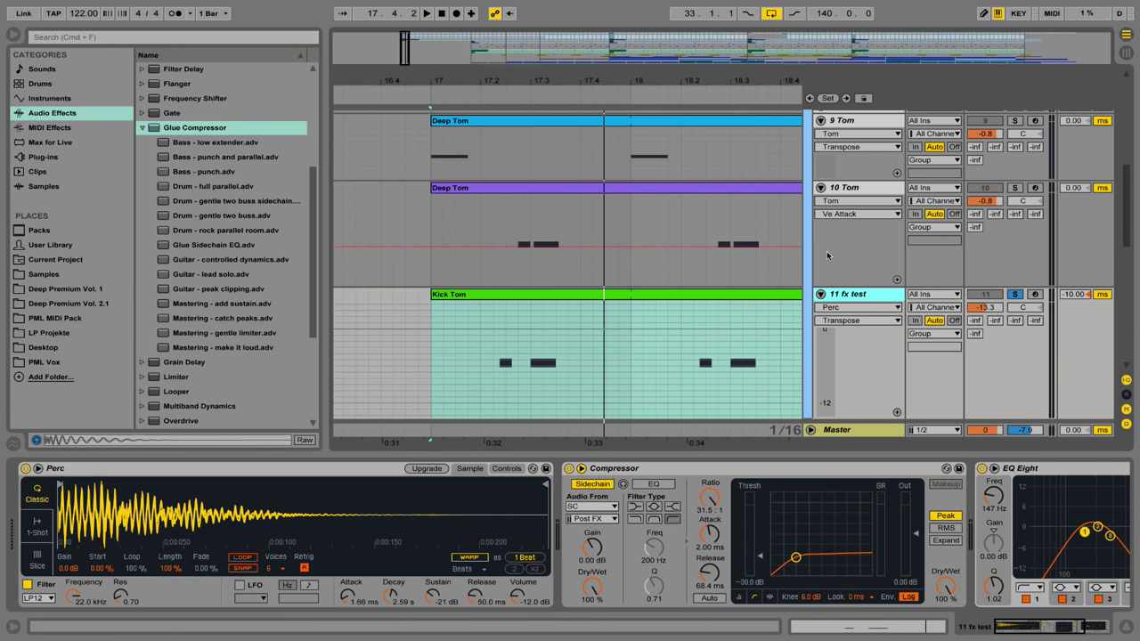
click(1015, 295)
key(space)
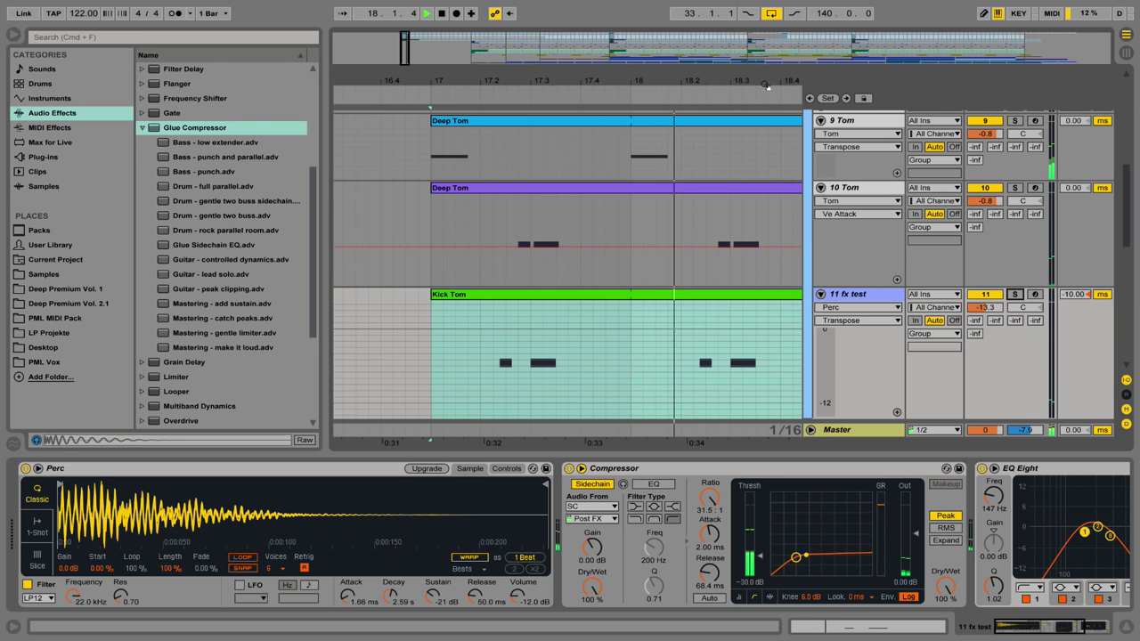
mouse_move(555, 86)
mouse_down()
mouse_move(566, 59)
mouse_move(555, 87)
mouse_up()
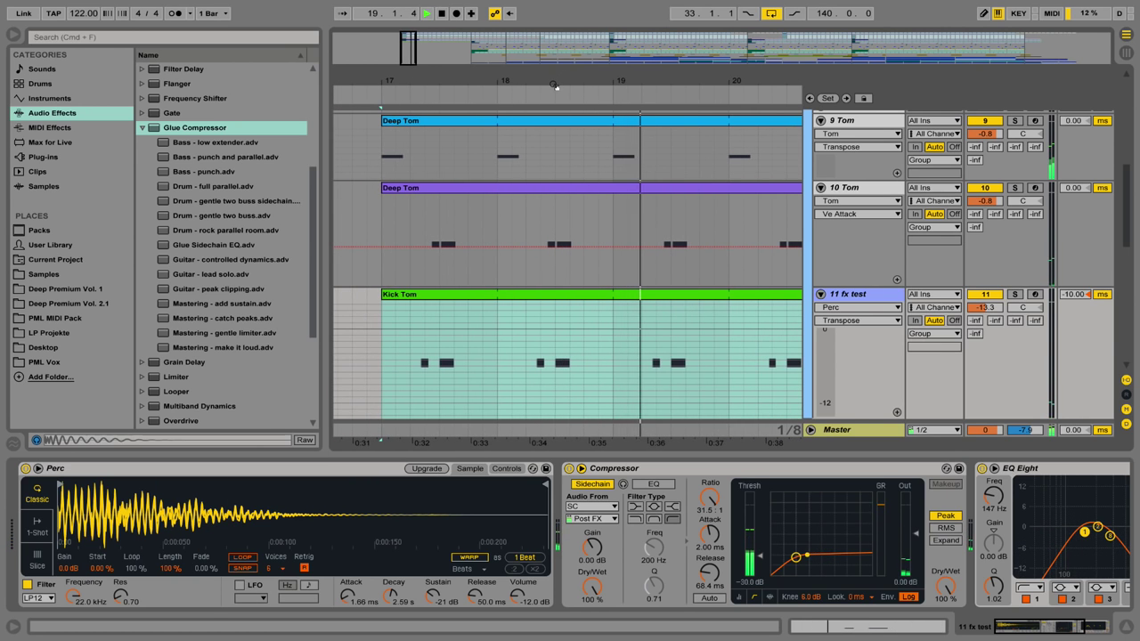
scroll(712, 191, up, 2)
key(space)
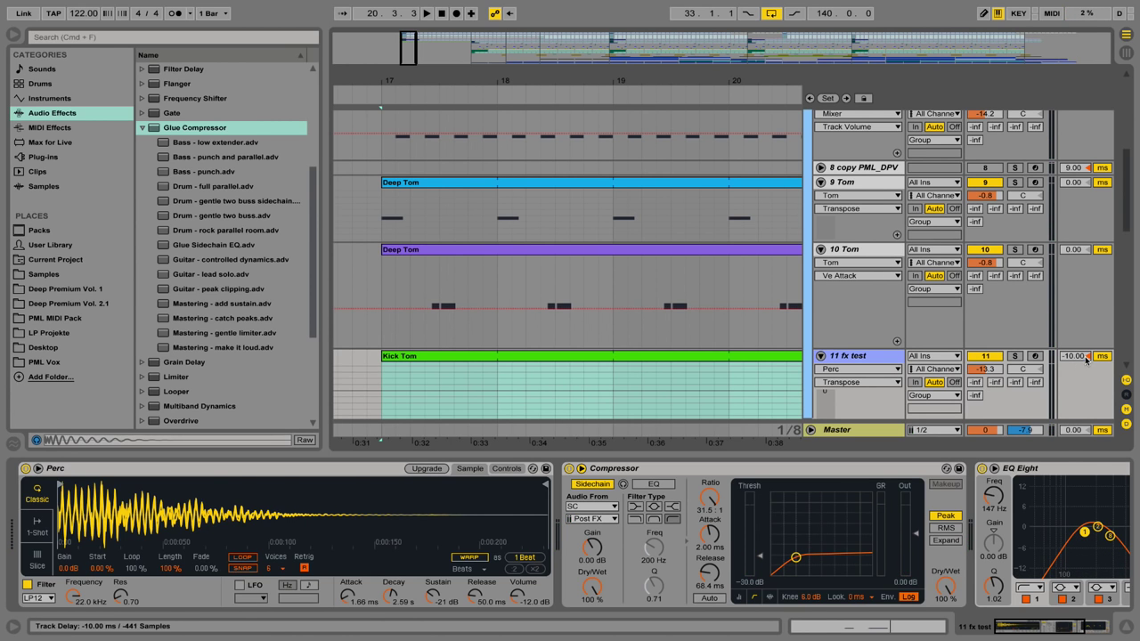
Open the Kick Tom clip on the 11 fx test track and examine the timing and velocities of its C3 notes
scroll(659, 351, down, 3)
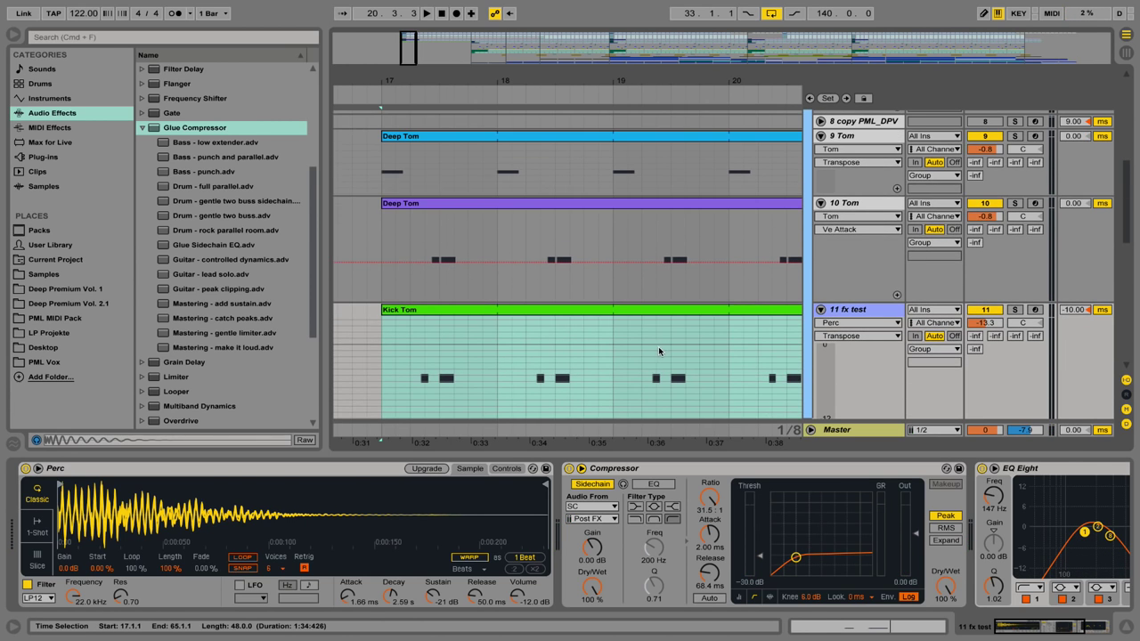
double_click(630, 314)
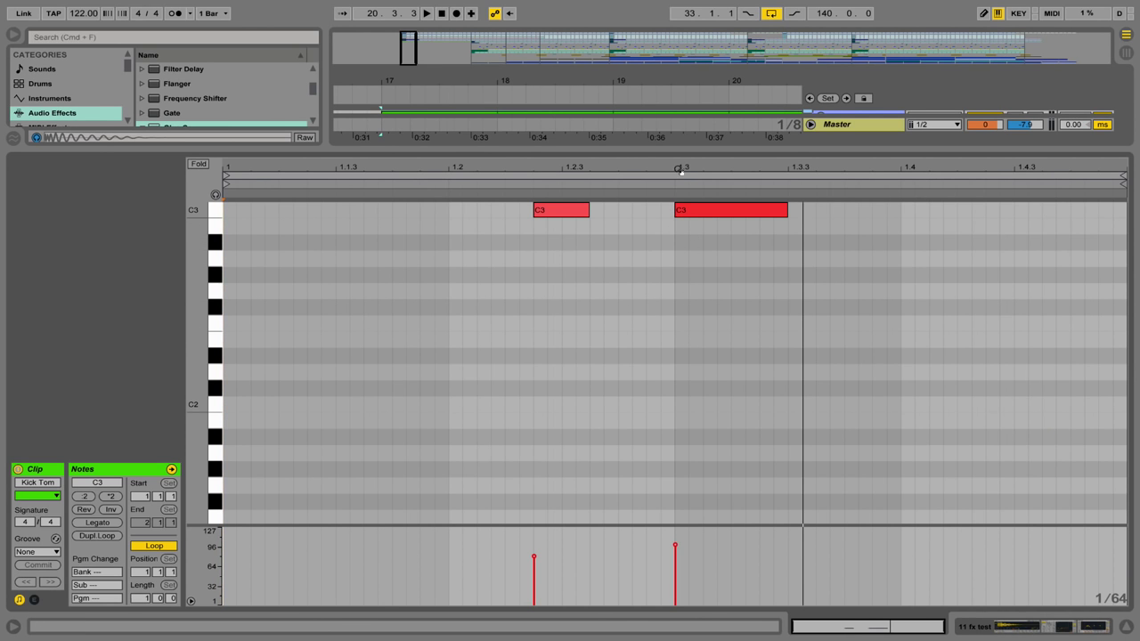
drag(675, 167, 675, 214)
drag(674, 169, 674, 119)
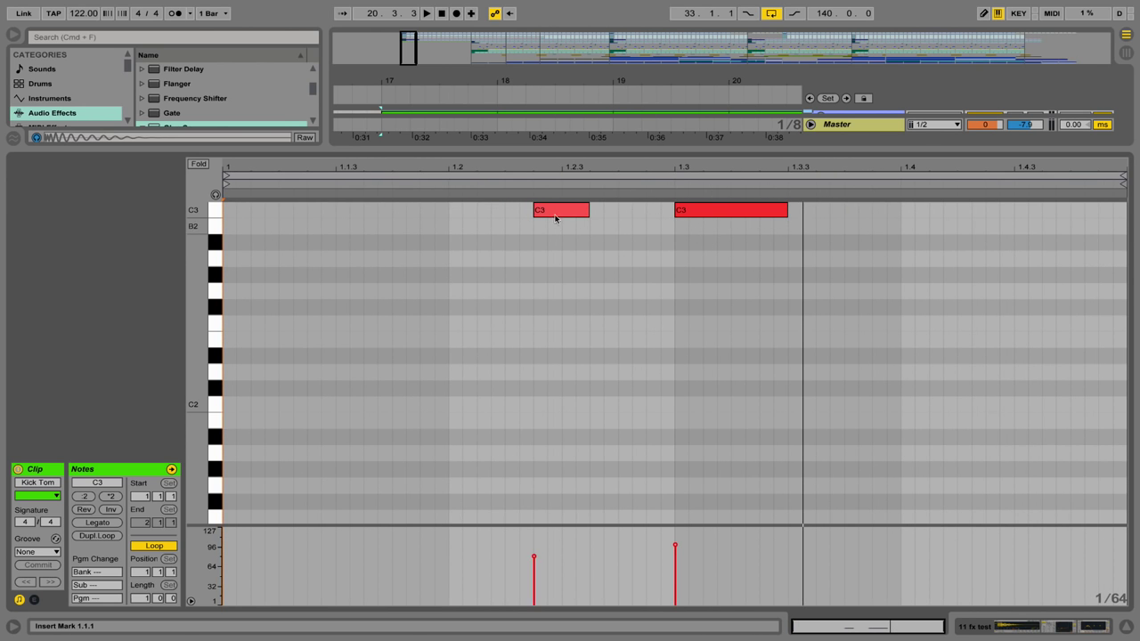
drag(698, 151, 698, 437)
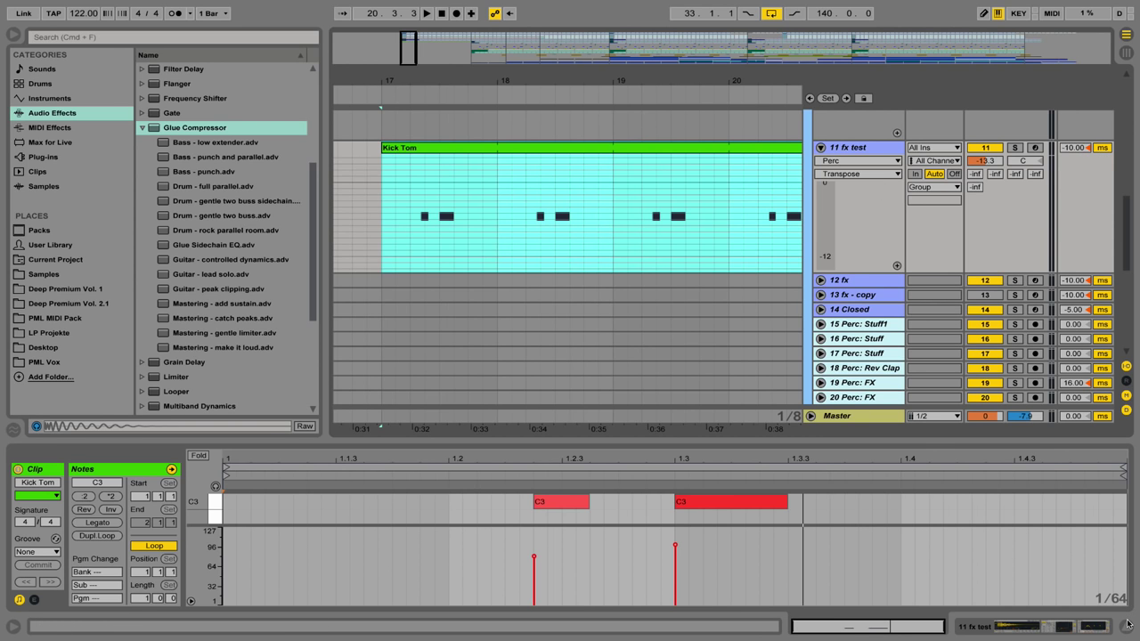
click(1127, 623)
Unfold the 12 fx track and extend its Kick Tom clip back to start at bar 17
drag(568, 81, 511, 66)
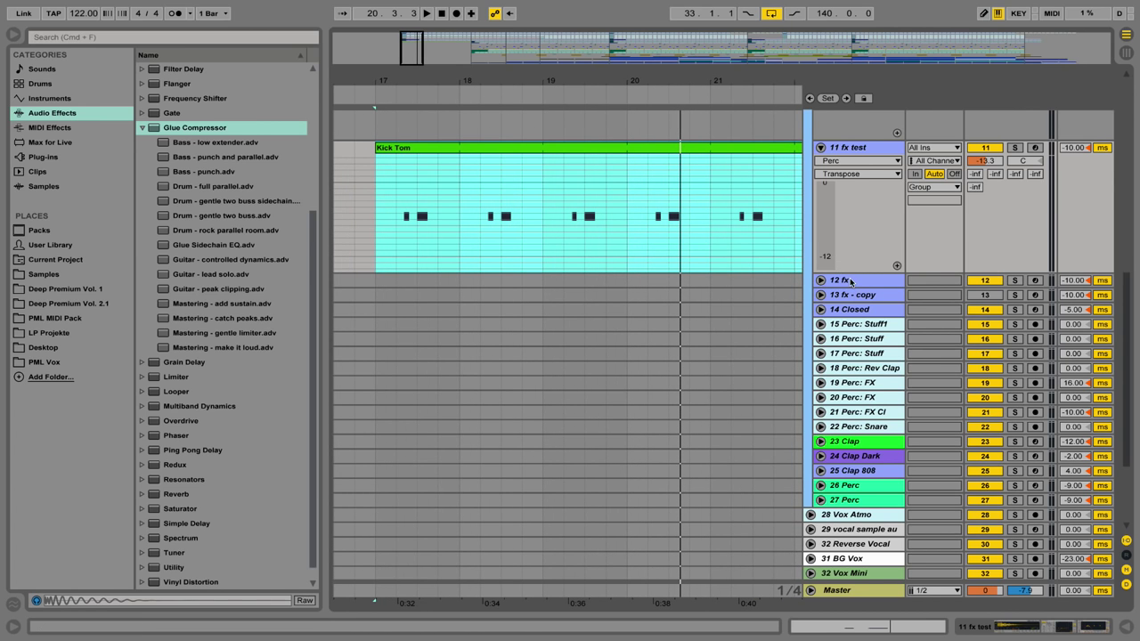
click(850, 281)
click(820, 280)
drag(568, 71, 568, 59)
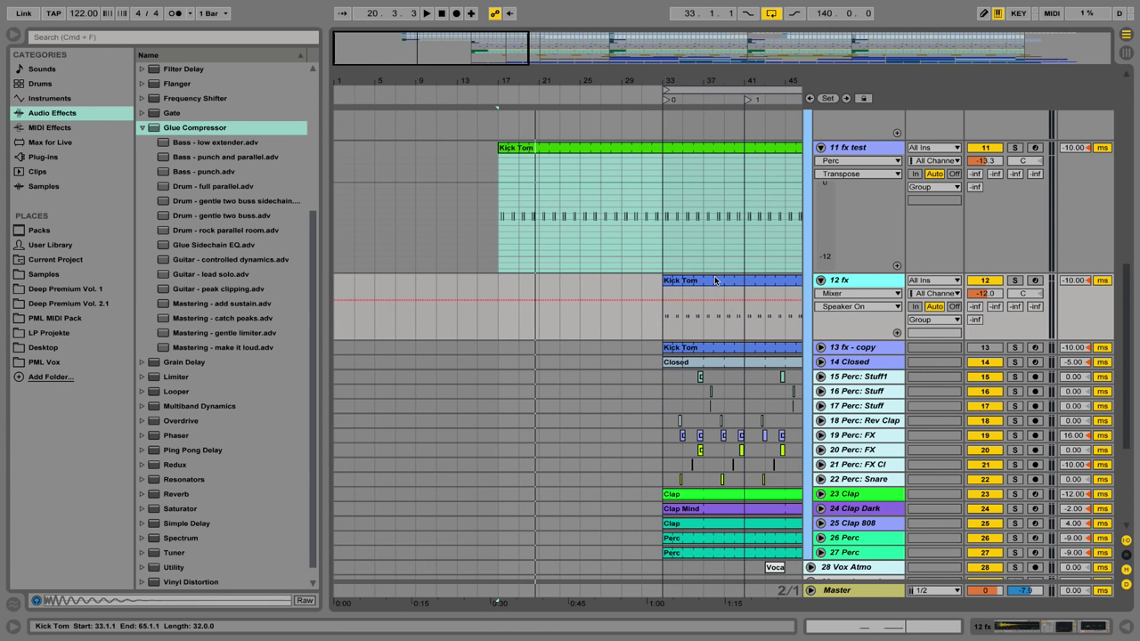
drag(670, 283, 506, 283)
click(503, 326)
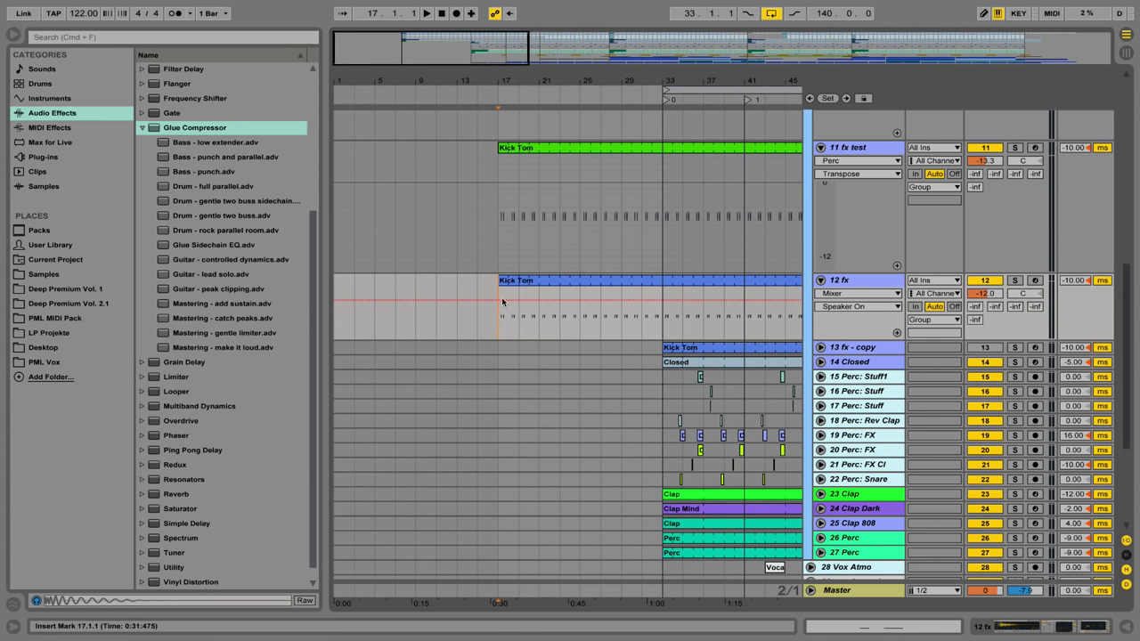
Play the 12 fx and 11 fx test tracks soloed in turn from bar 17 to compare their sounds
drag(513, 82, 470, 374)
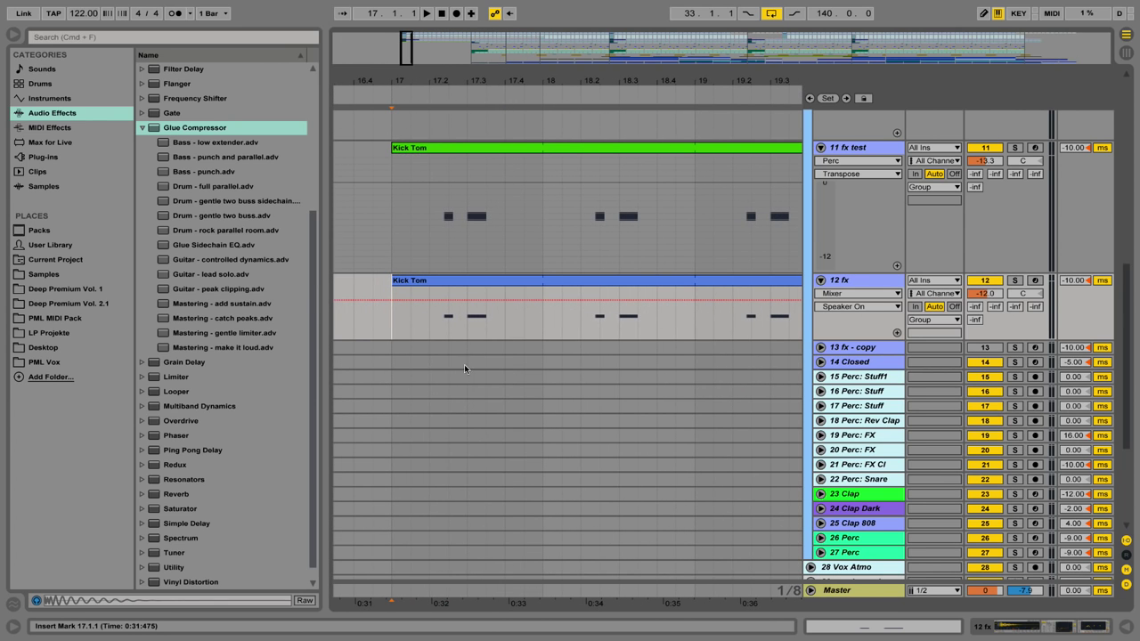
click(1014, 281)
key(space)
key(space)
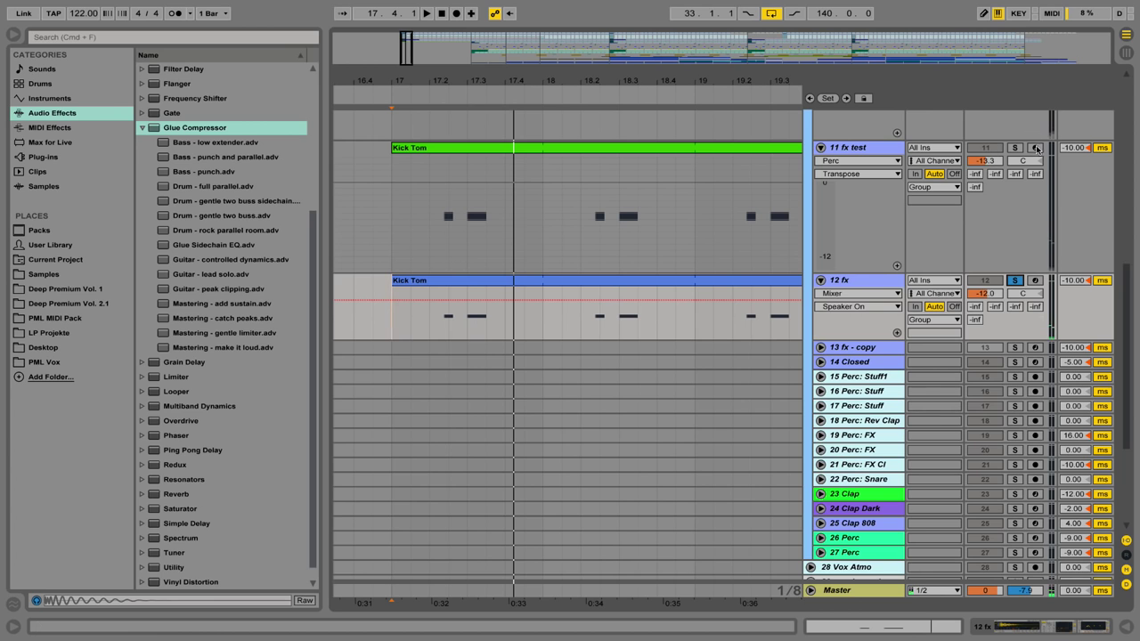
click(1014, 148)
key(space)
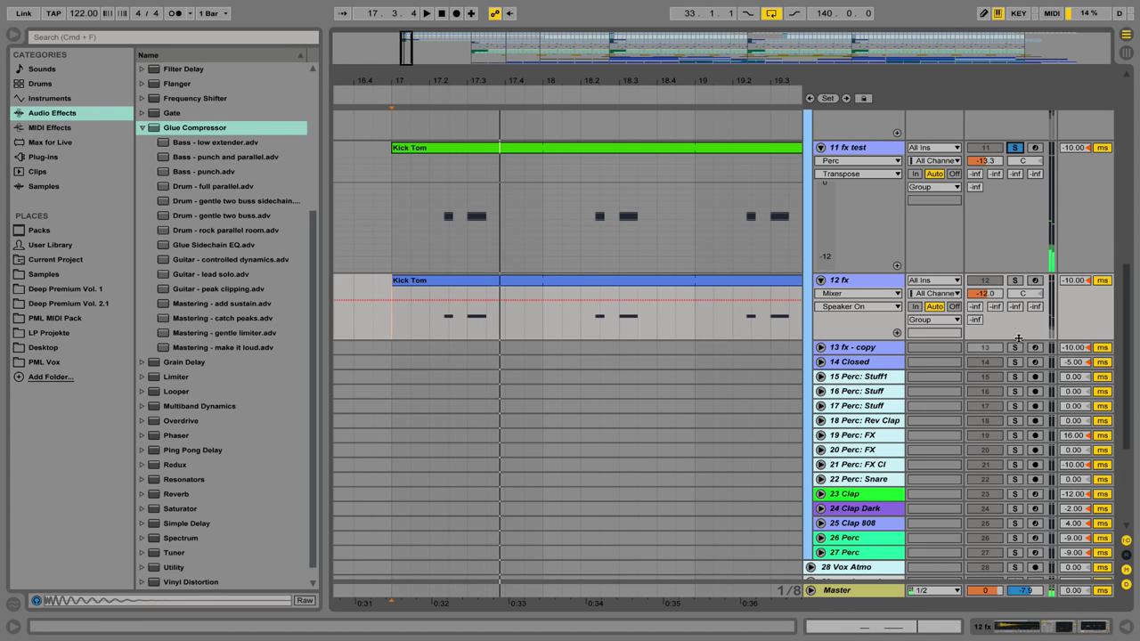
click(1014, 280)
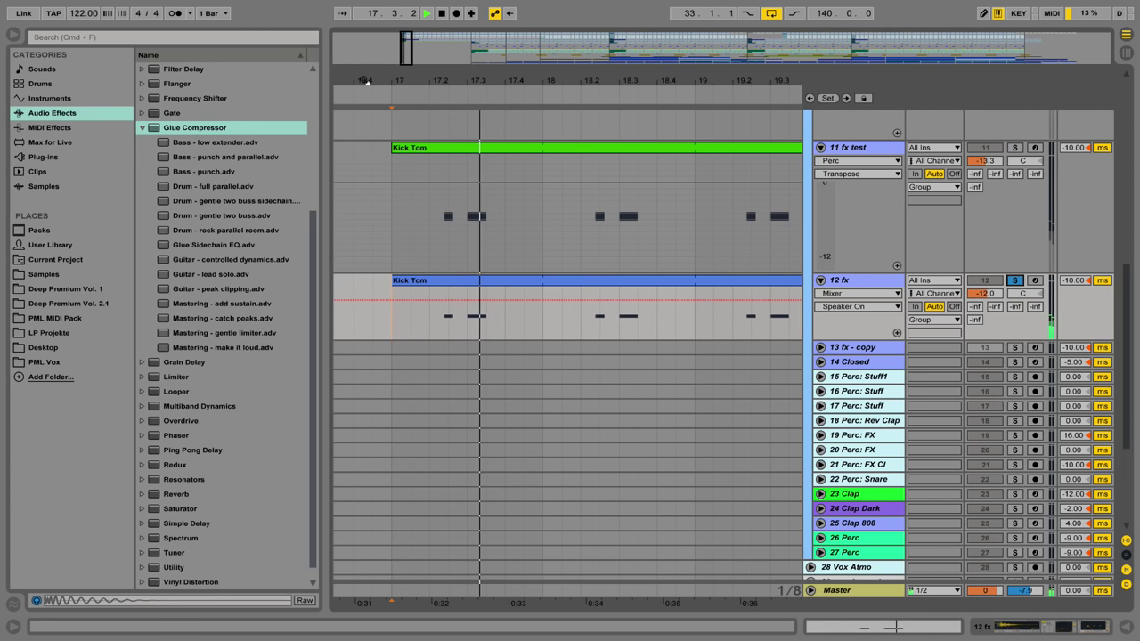
drag(484, 71, 483, 41)
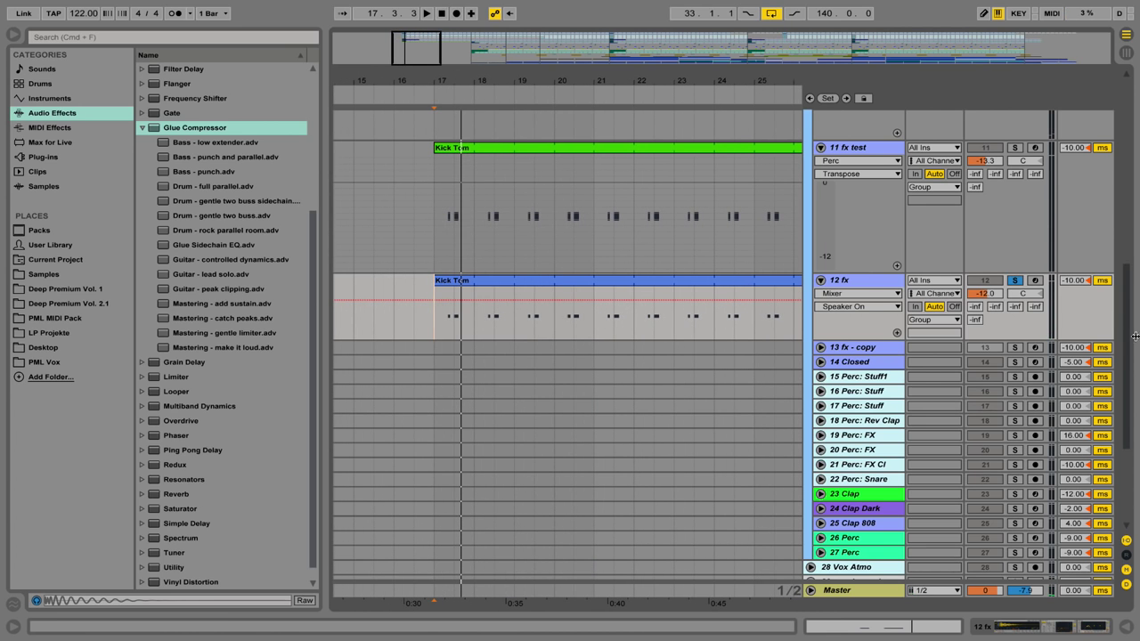
Unsolo 12 fx and play the full mix, muting and re-enabling 12 fx and 11 fx test in turn
click(1014, 281)
key(space)
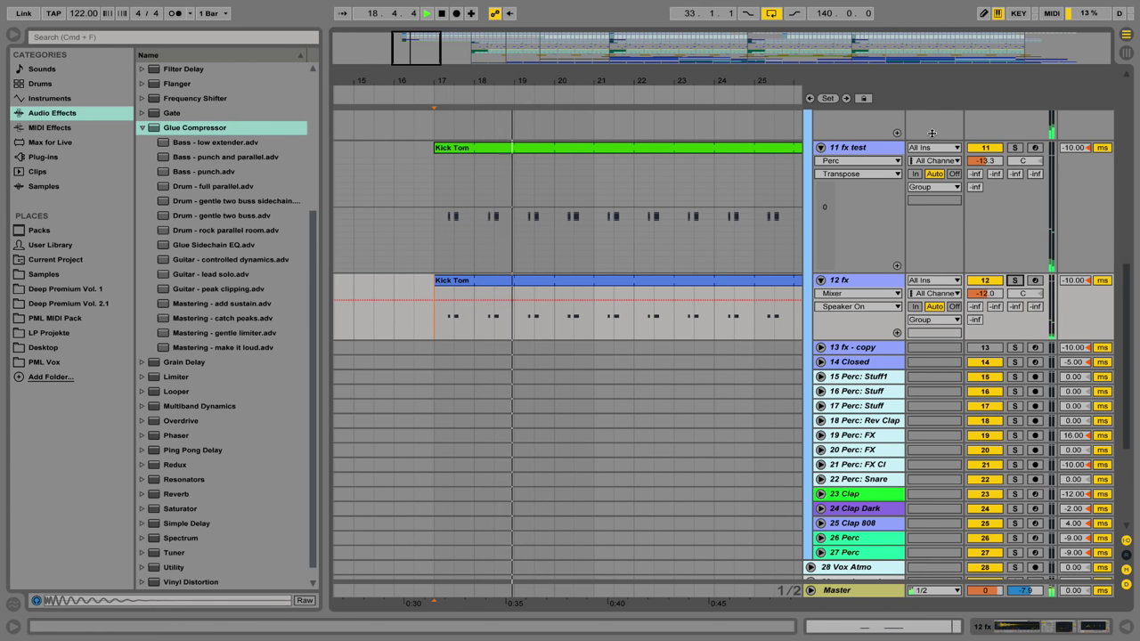
click(983, 281)
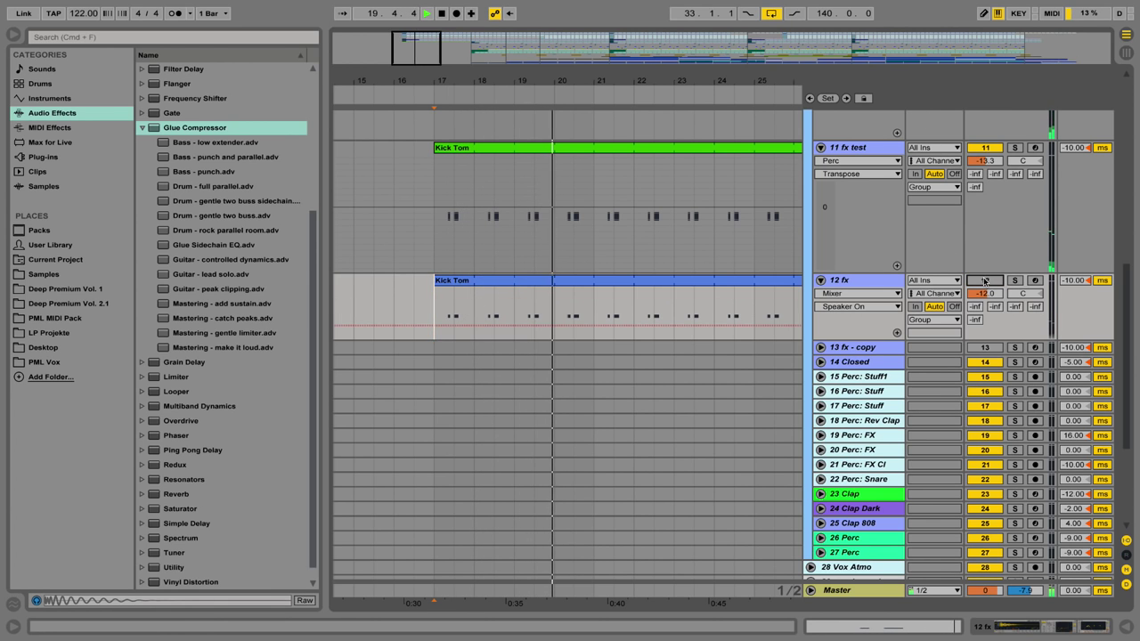
click(983, 281)
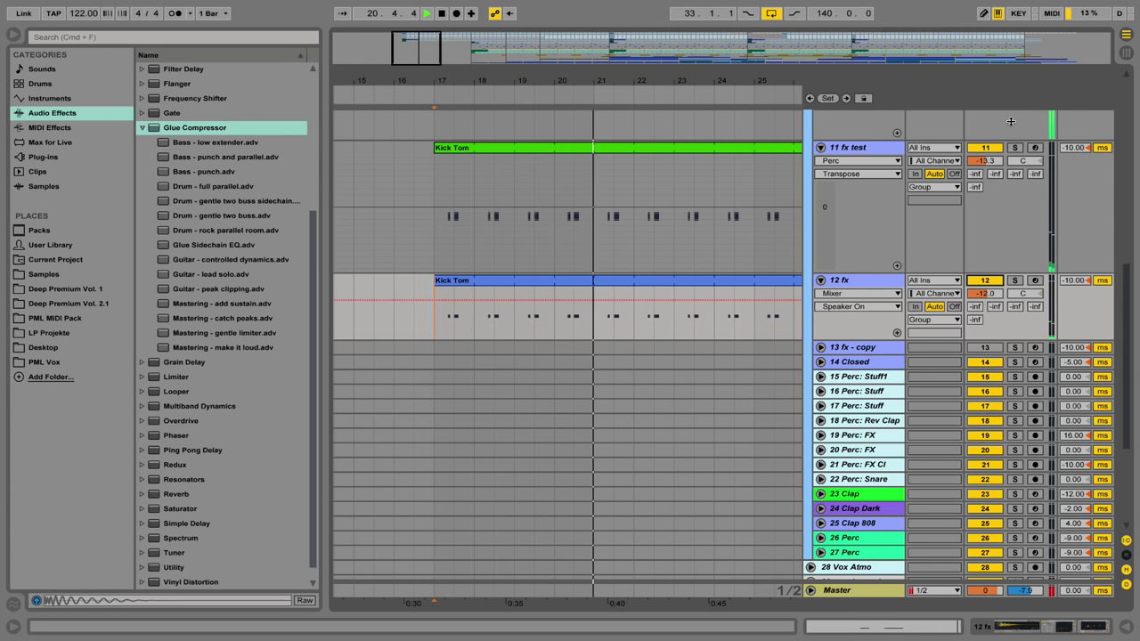
click(995, 151)
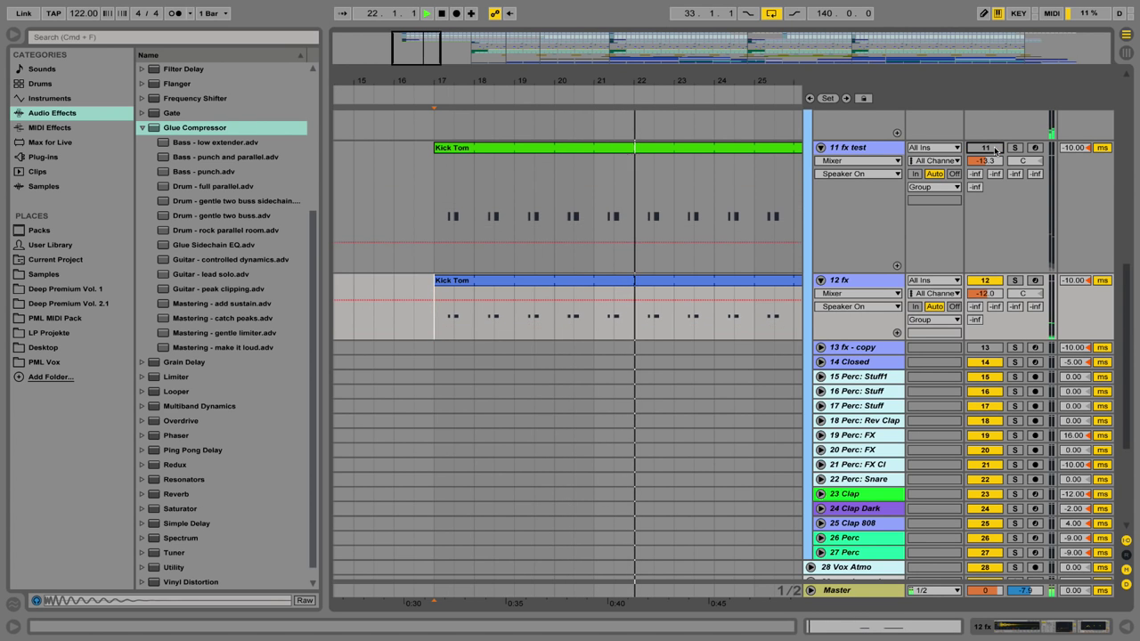
click(995, 149)
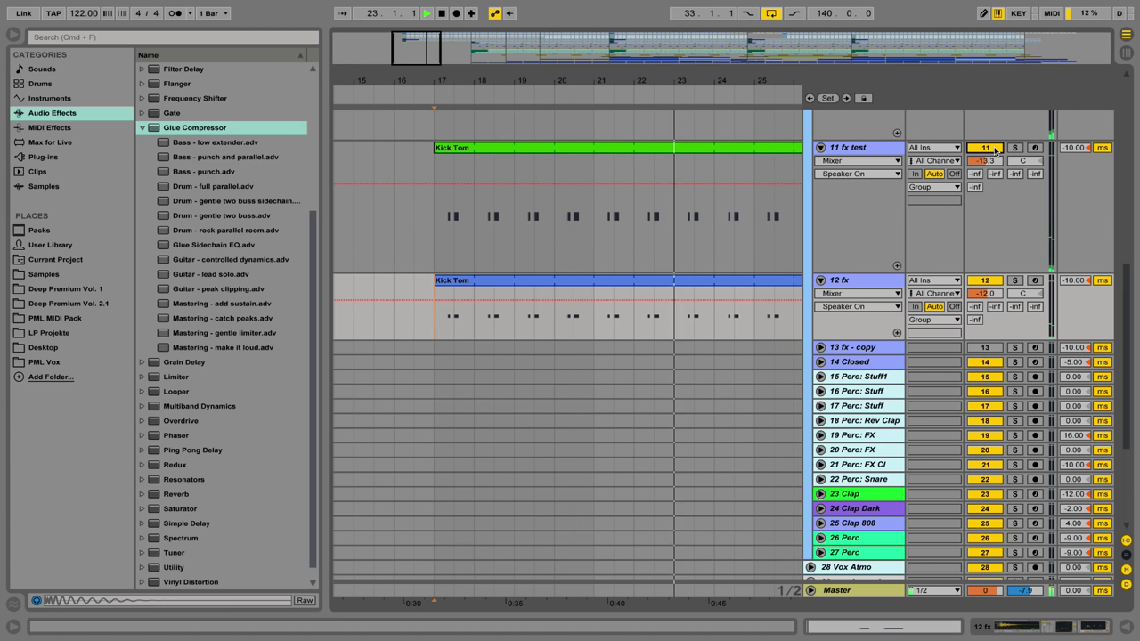
Show the 12 fx track's device chain and examine its Perc sampler, Compressor and EQ Eight settings
double_click(887, 284)
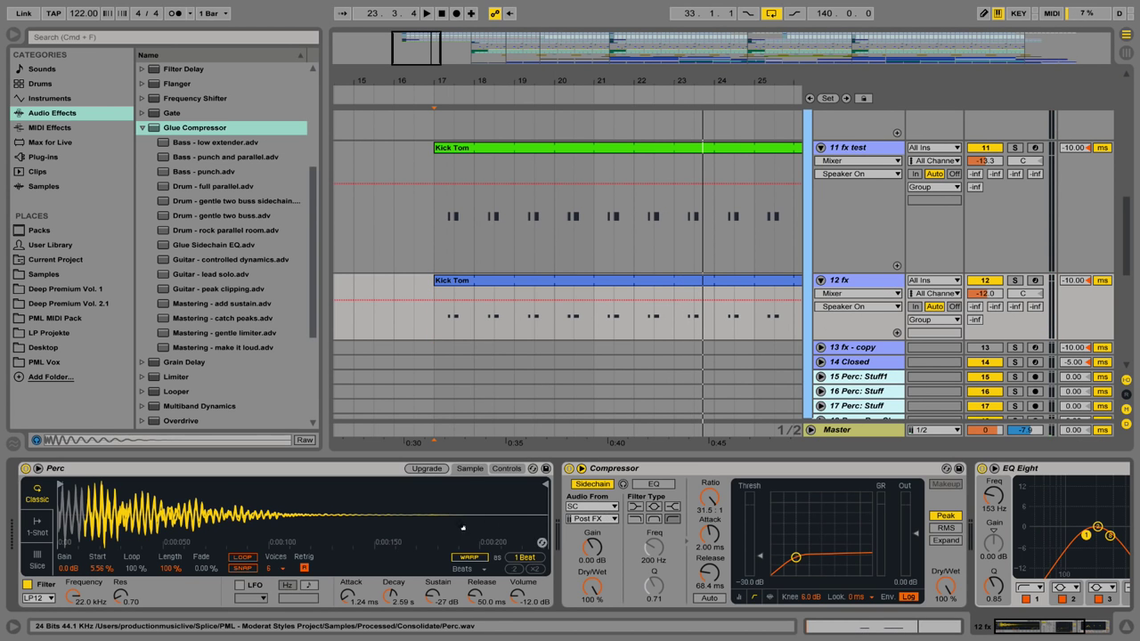
drag(1042, 630, 985, 634)
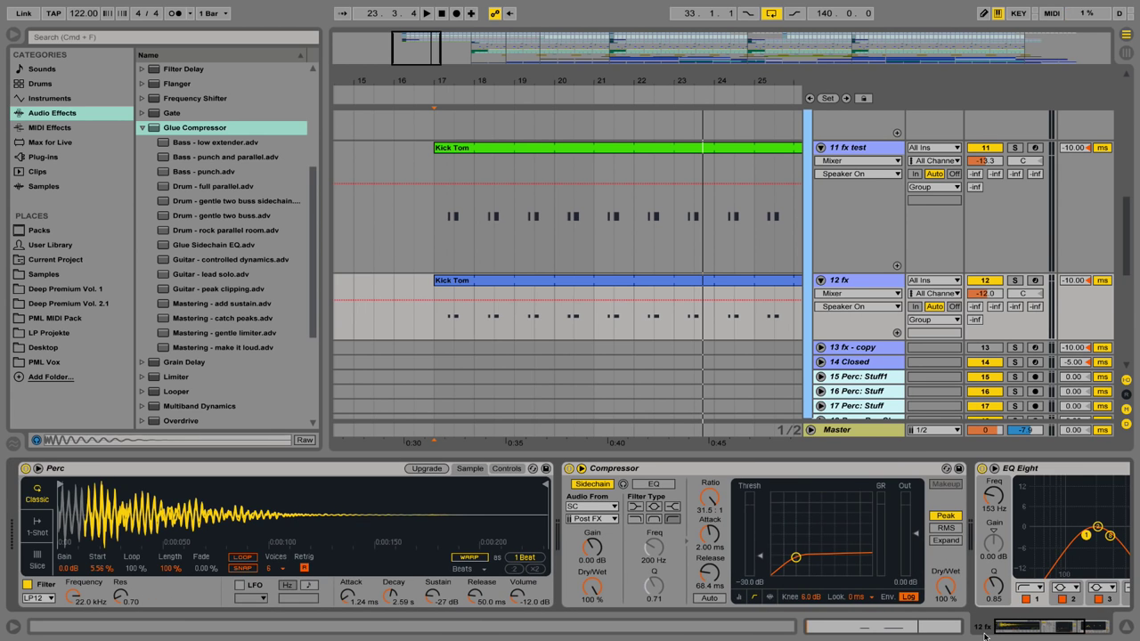
click(1129, 630)
Unfold the 14 Closed track and show the device chain of the 13 fx - copy track
drag(501, 86, 434, 50)
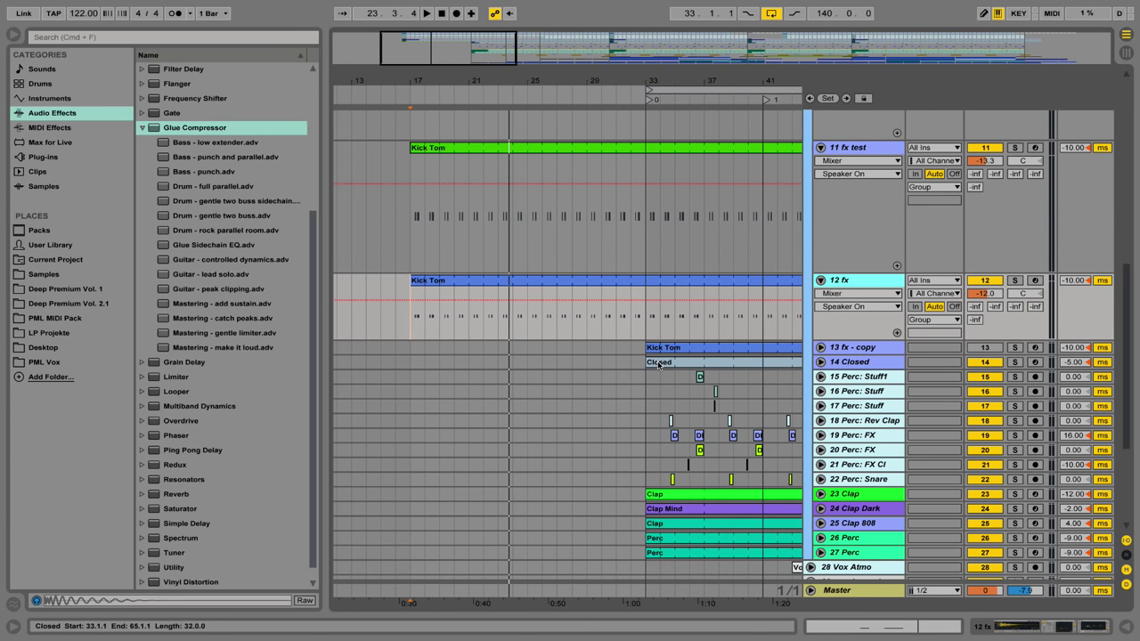
click(832, 362)
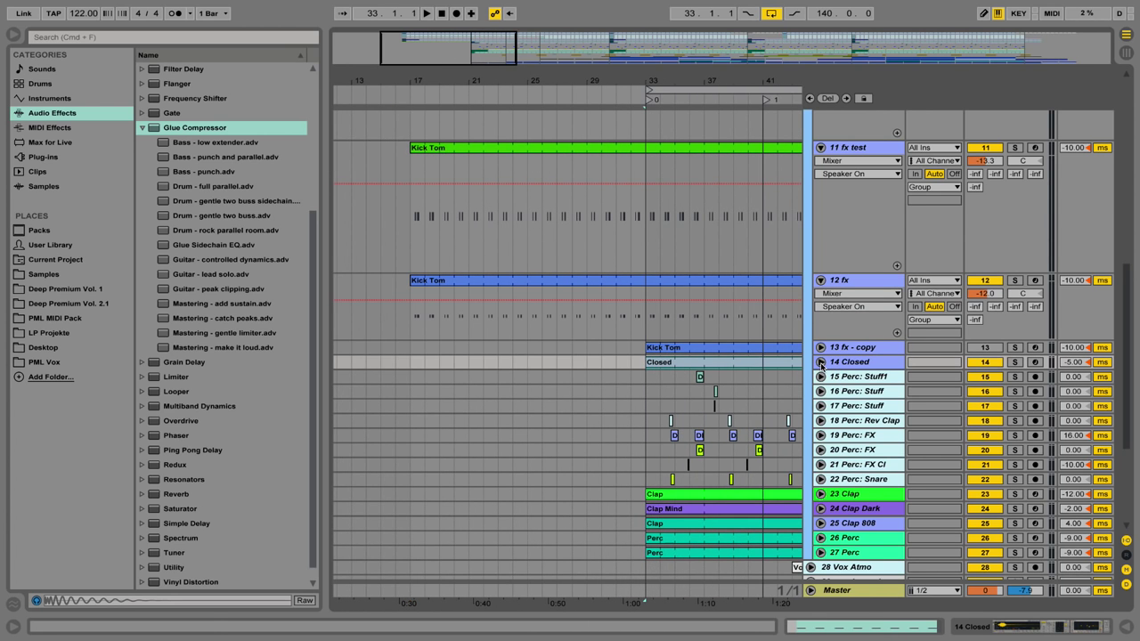
click(820, 362)
double_click(876, 349)
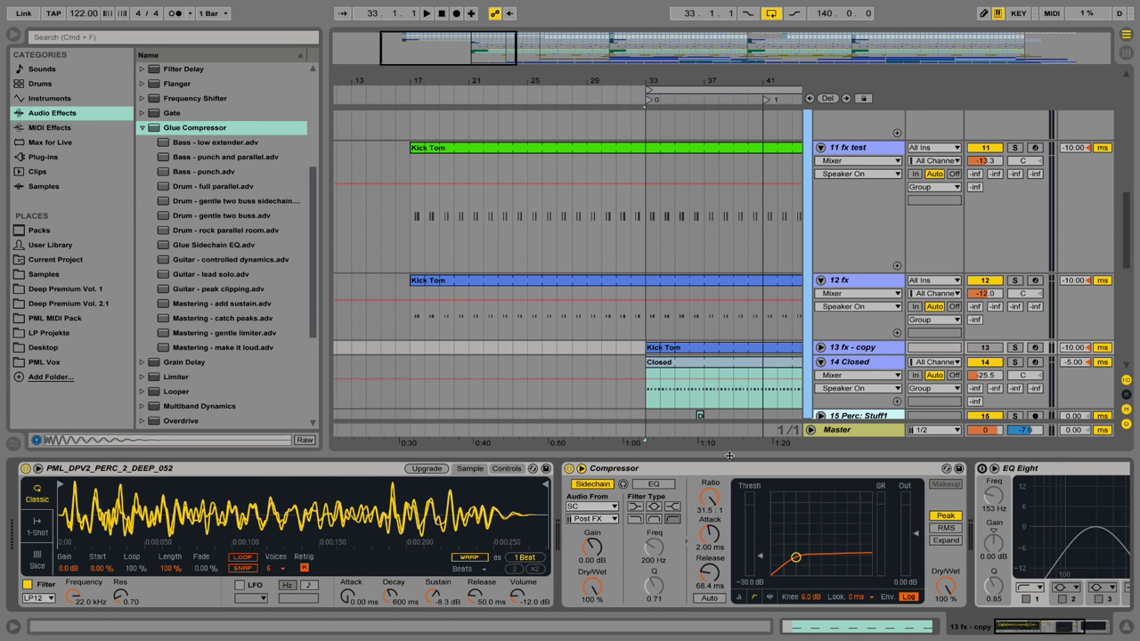
Browse the Deep Premium Vol. 2.1 sample pack and expand its 04_PERCUSSION folder
click(53, 306)
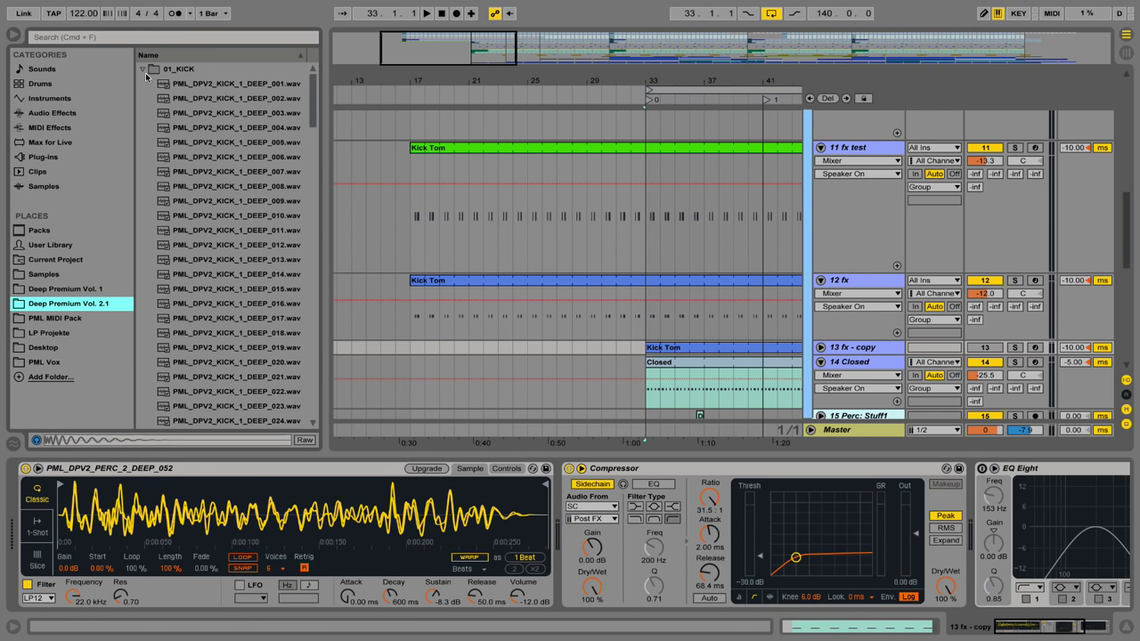
click(142, 69)
double_click(182, 116)
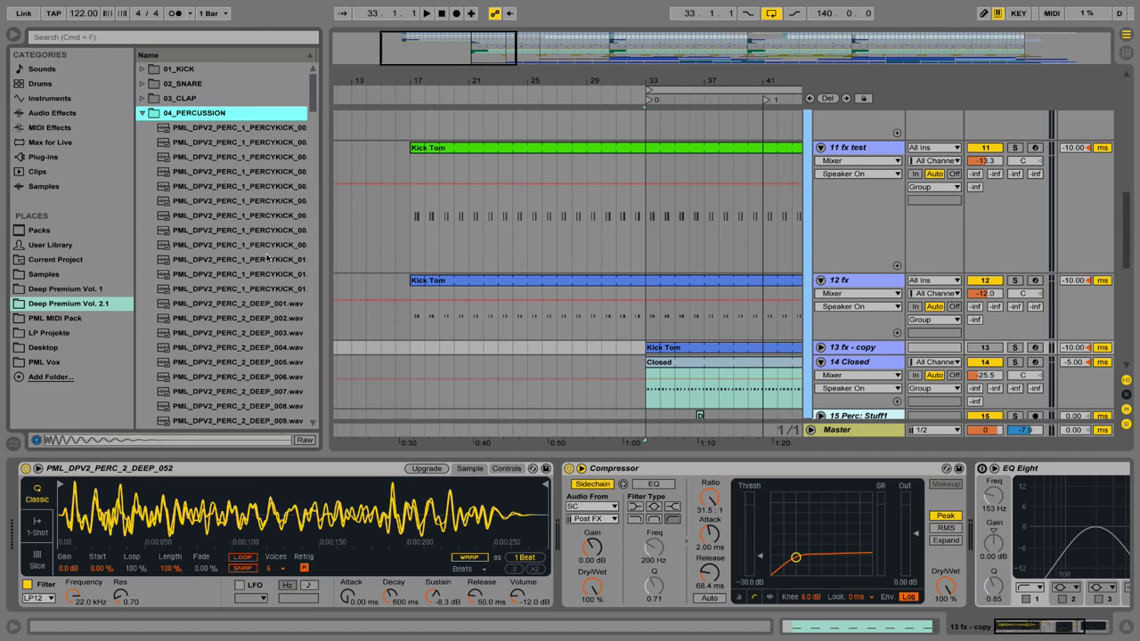
Audition several PML_DPV2_PERC_2_DEEP samples, including 020 and 024, and look through the rest of the list
scroll(279, 304, down, 3)
click(270, 245)
click(267, 377)
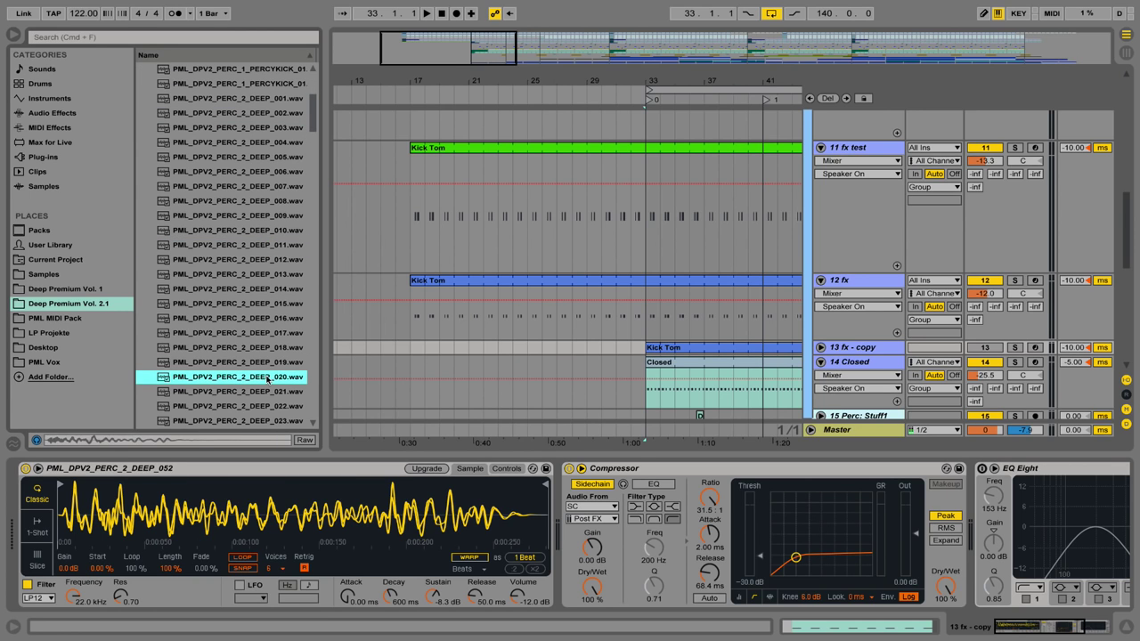
click(270, 363)
key(Down)
key(Down)
key(Down)
key(Down)
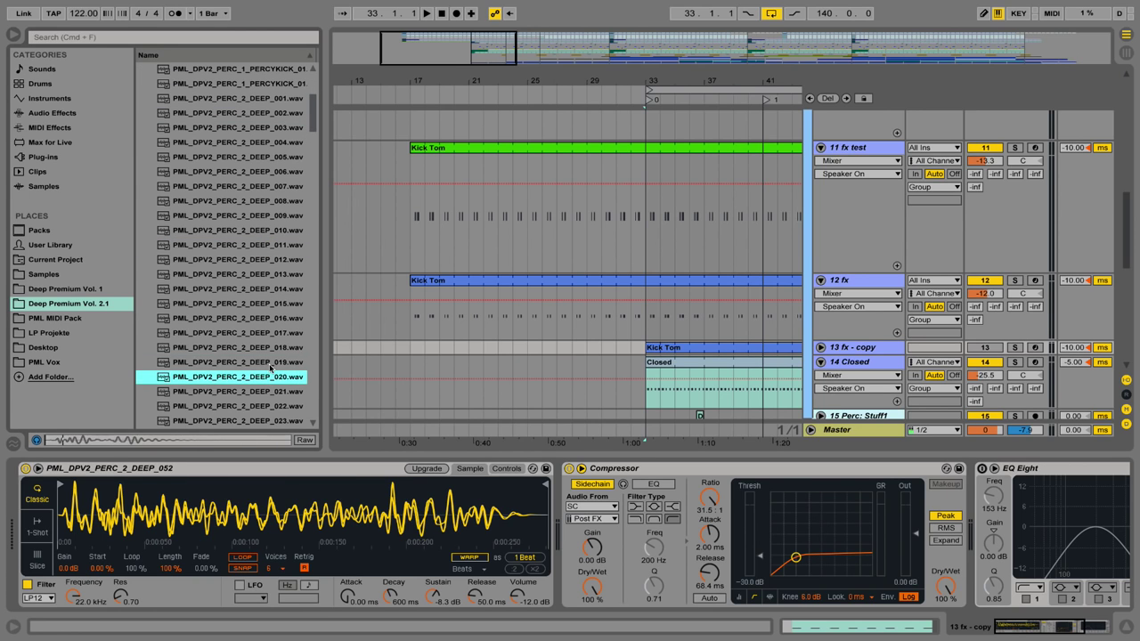
click(269, 364)
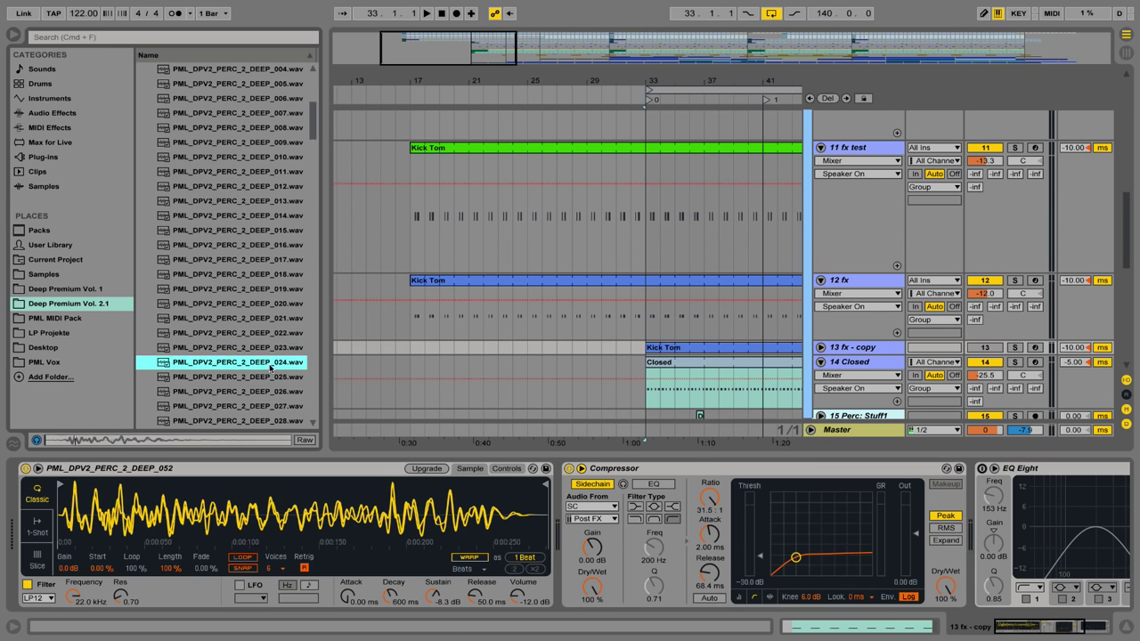
scroll(269, 363, down, 3)
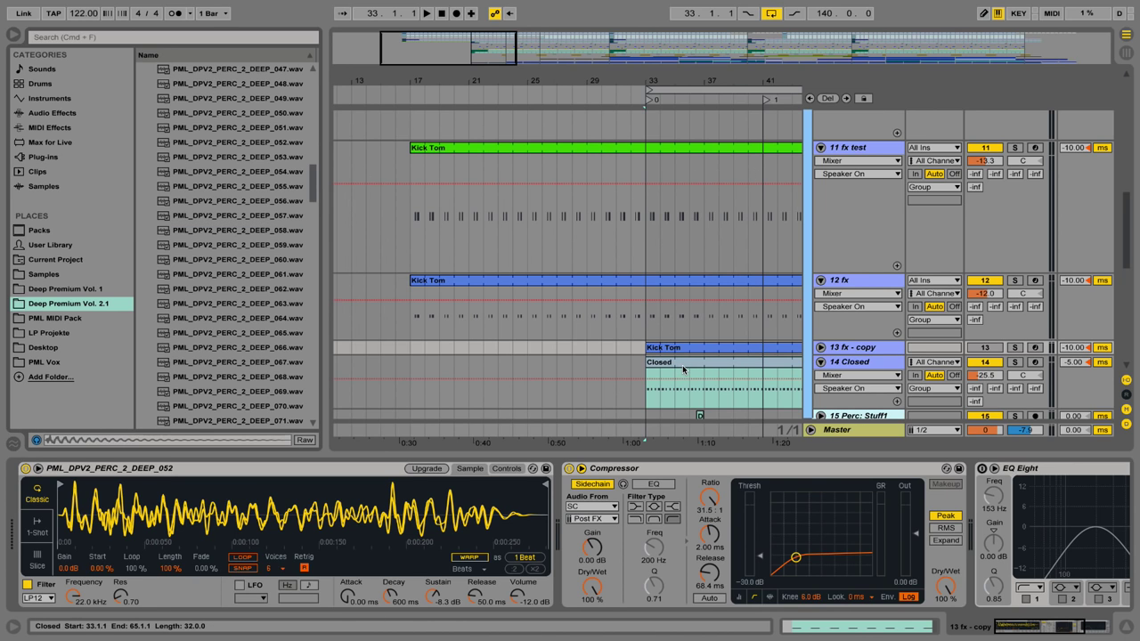
Extend the Closed clip on the 14 Closed track back to start at bar 17 and open its notes
click(682, 369)
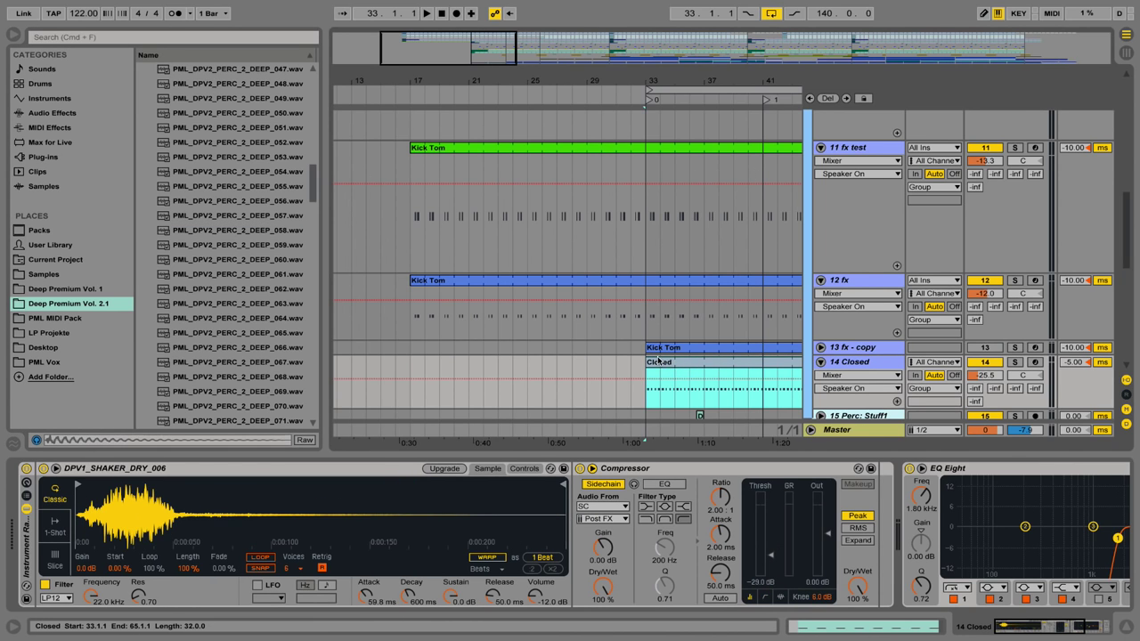
drag(650, 360, 423, 361)
double_click(423, 361)
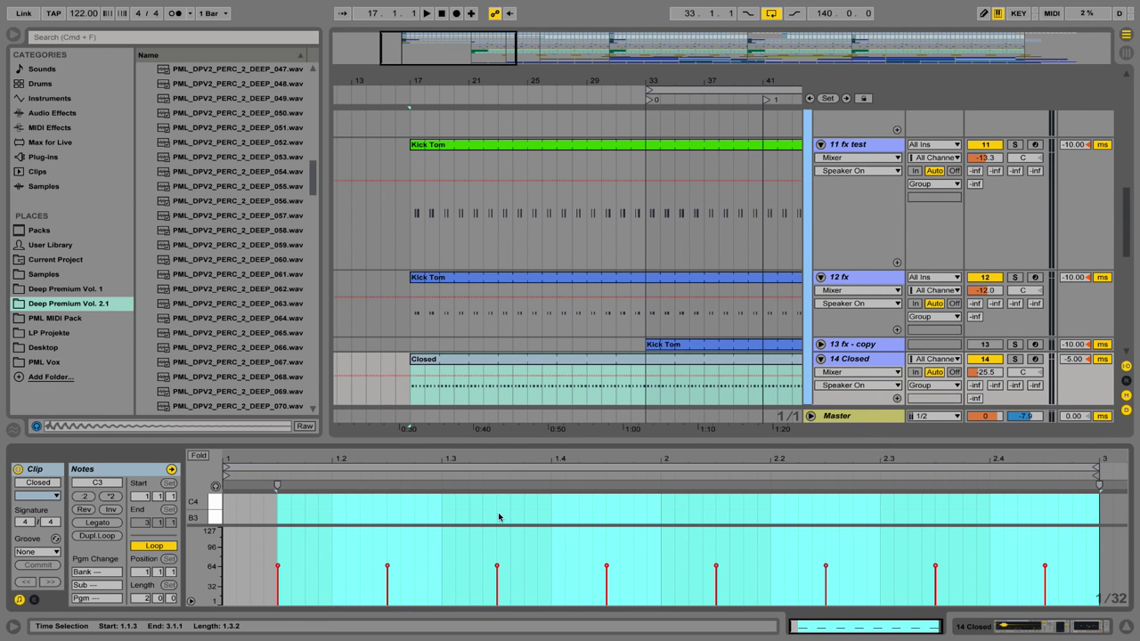
Fold the Closed clip's note editor to its used notes and play the hat pattern from bar 17
scroll(499, 516, up, 2)
click(199, 456)
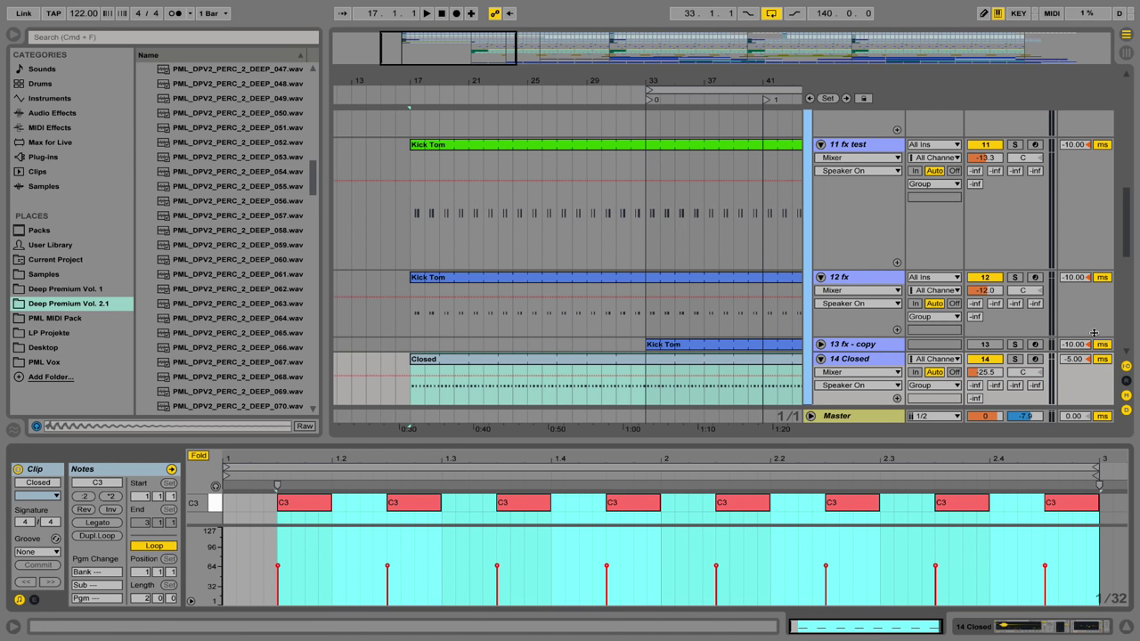
key(space)
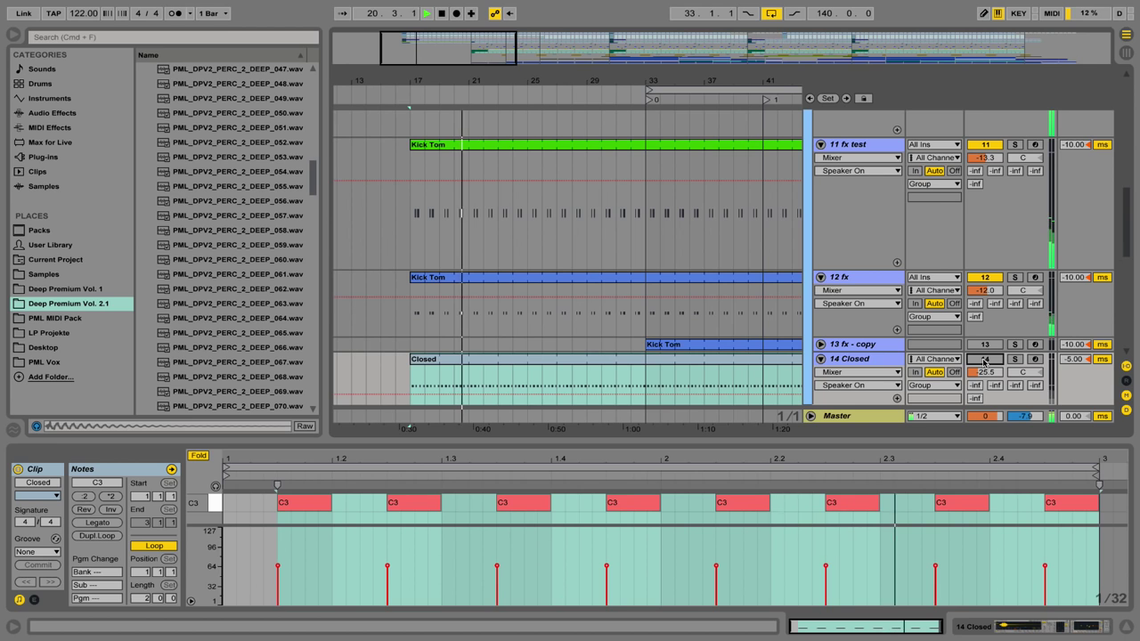
key(space)
click(774, 383)
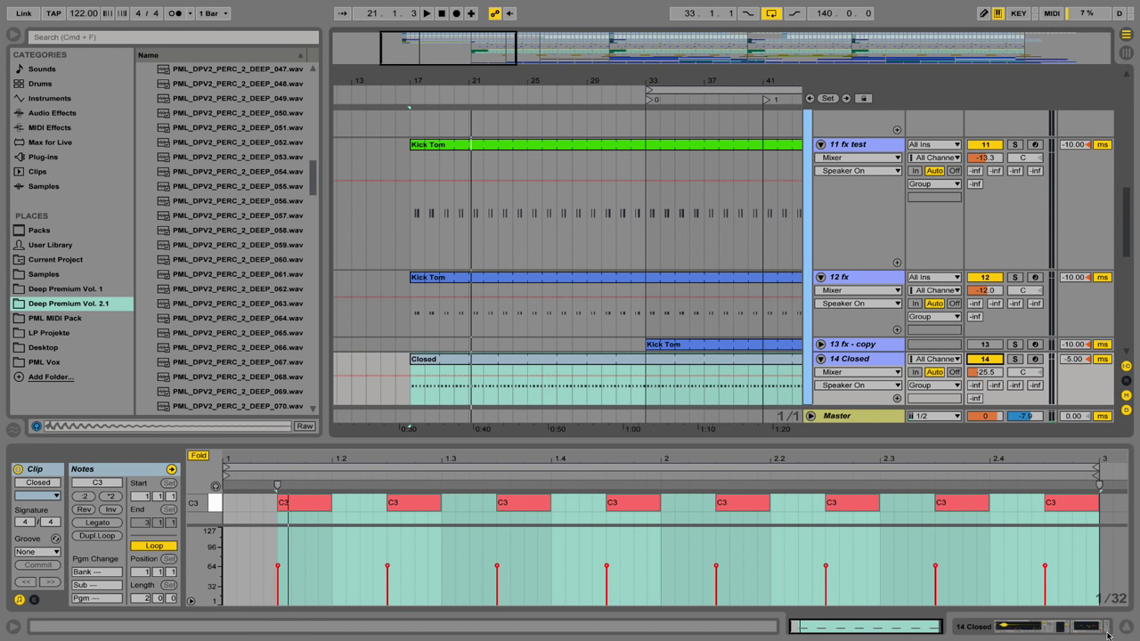
Hide the clip detail view and reduce the heights of the 11 fx test and 12 fx tracks
click(1125, 629)
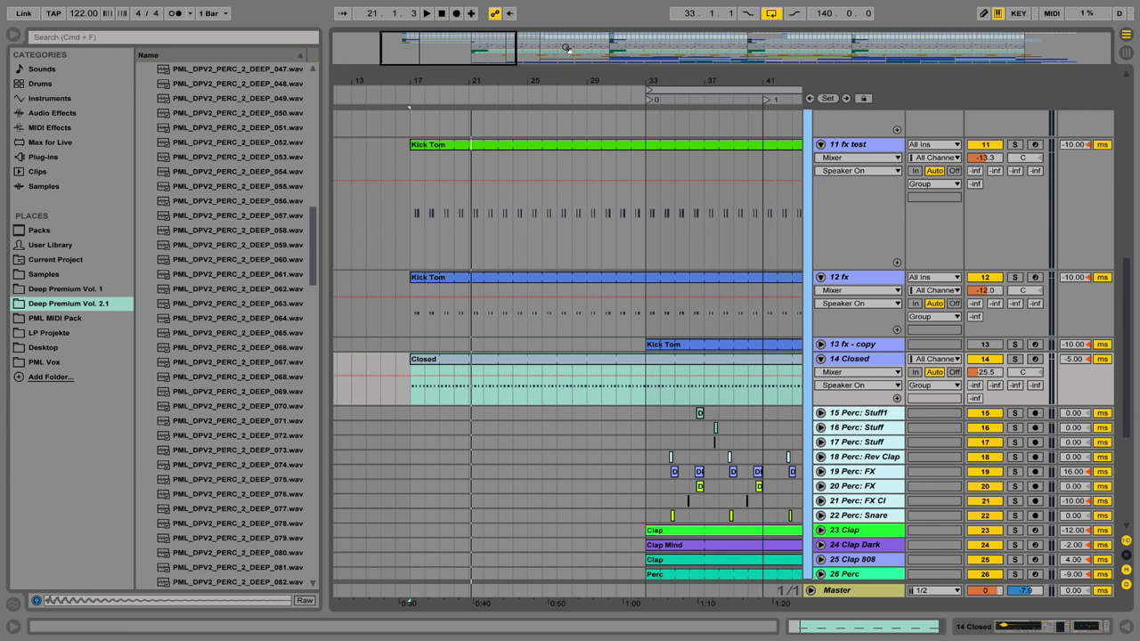
key(minus)
scroll(688, 323, up, 2)
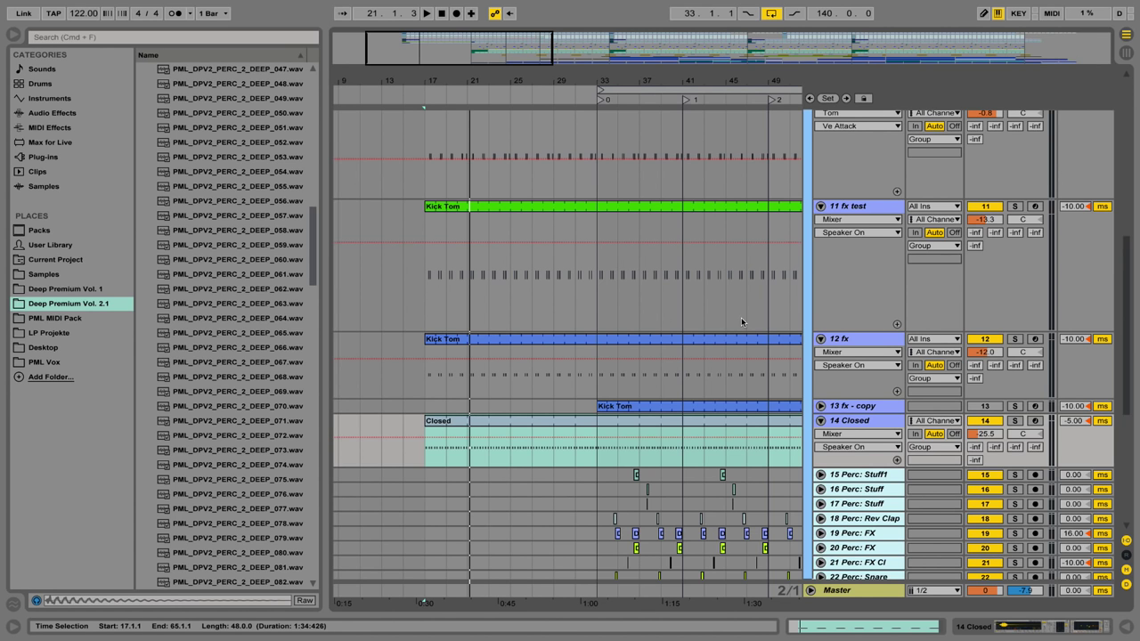
drag(872, 329, 855, 242)
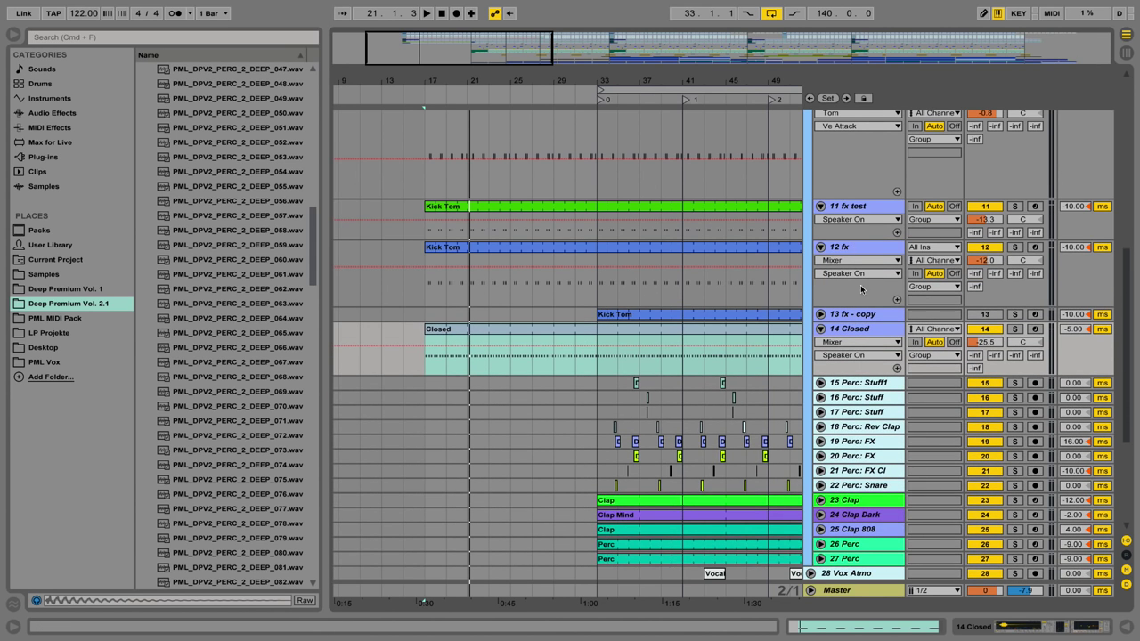
drag(863, 313, 845, 205)
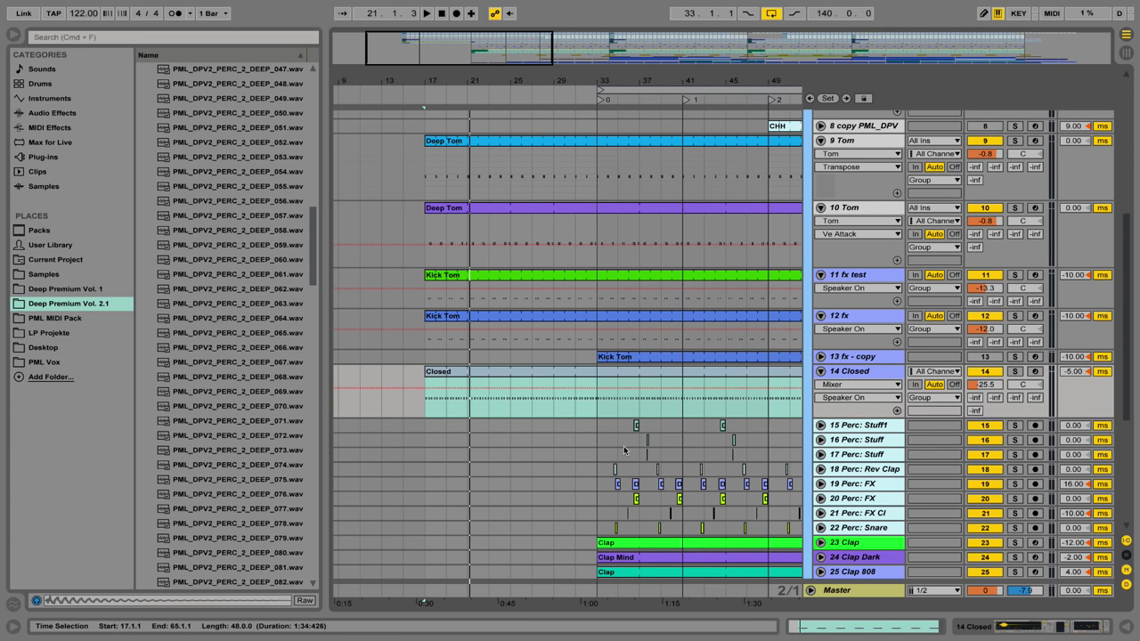
Extend the Clap clip on the 23 Clap track back to start at bar 17
scroll(603, 434, down, 3)
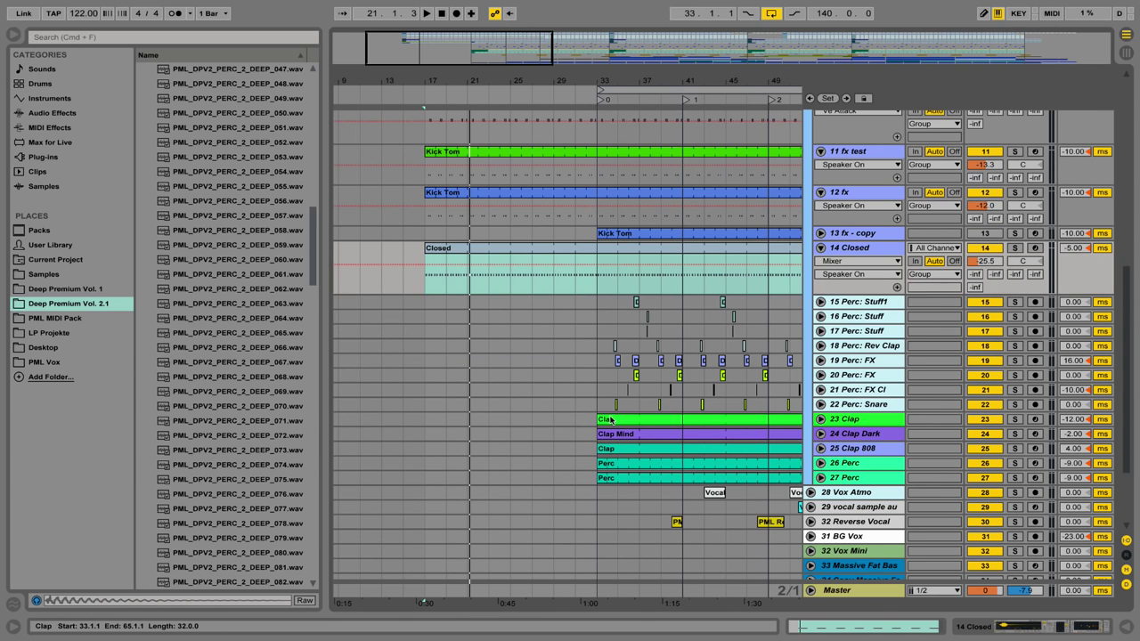
click(613, 421)
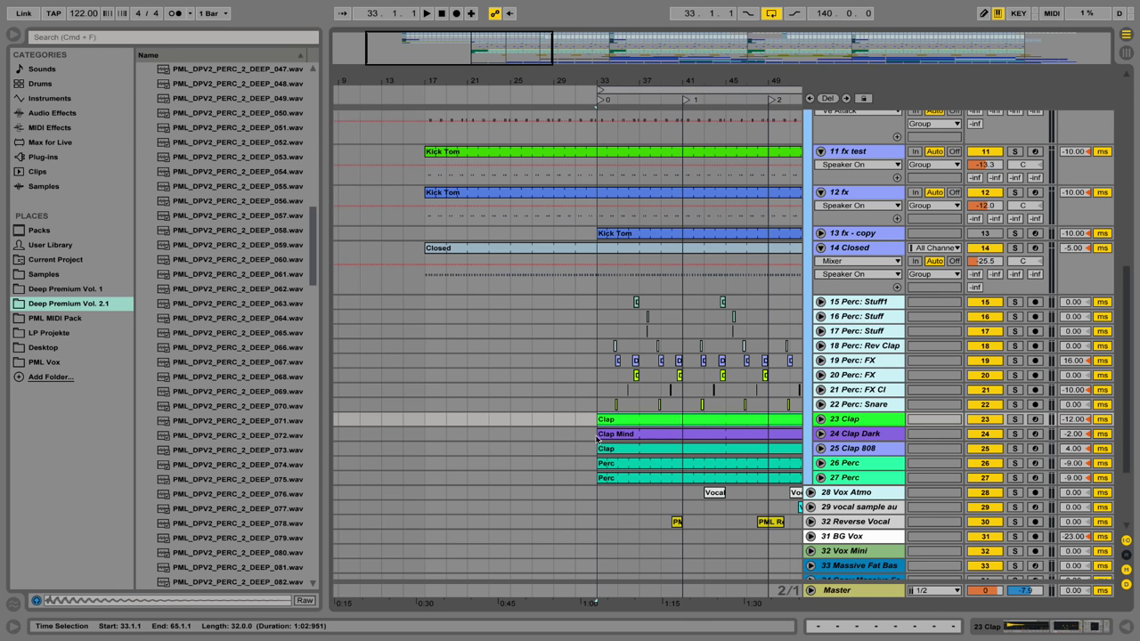
drag(597, 419, 425, 419)
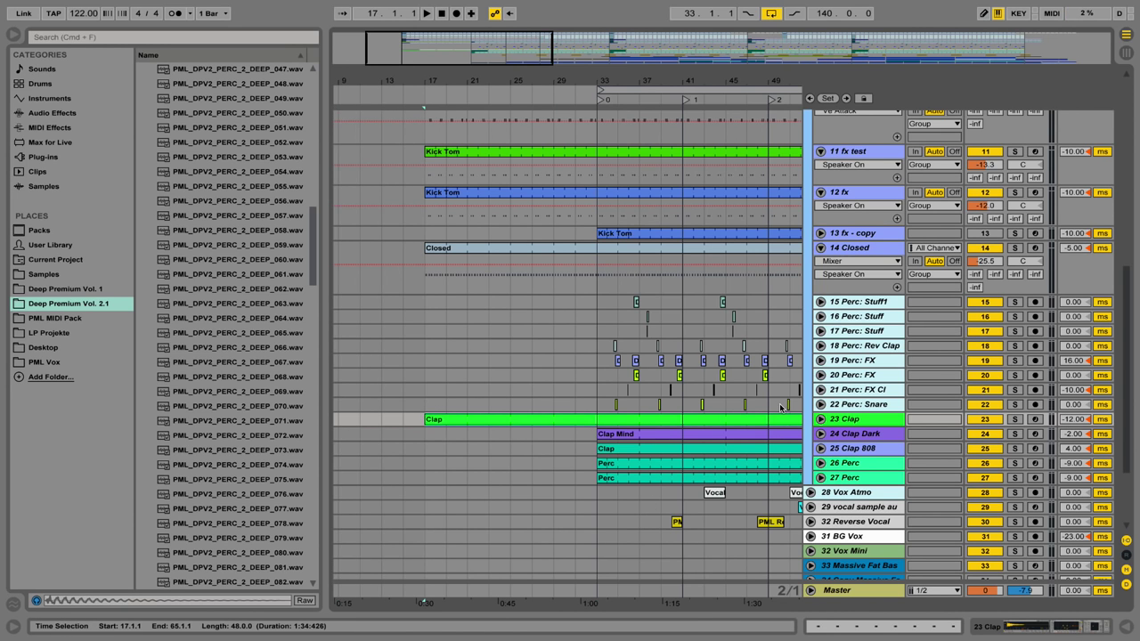
Unfold the 23 Clap track, play it from bar 17 and examine its device chain from SnareClap to Utility
click(820, 419)
double_click(845, 419)
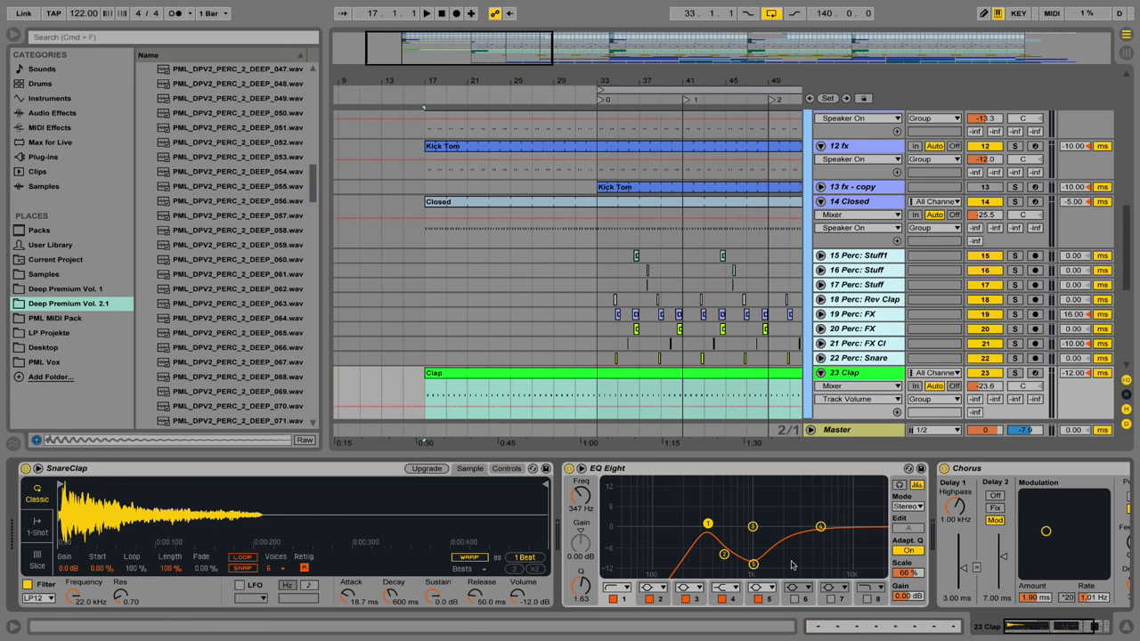
drag(1030, 624, 1053, 629)
click(431, 393)
key(space)
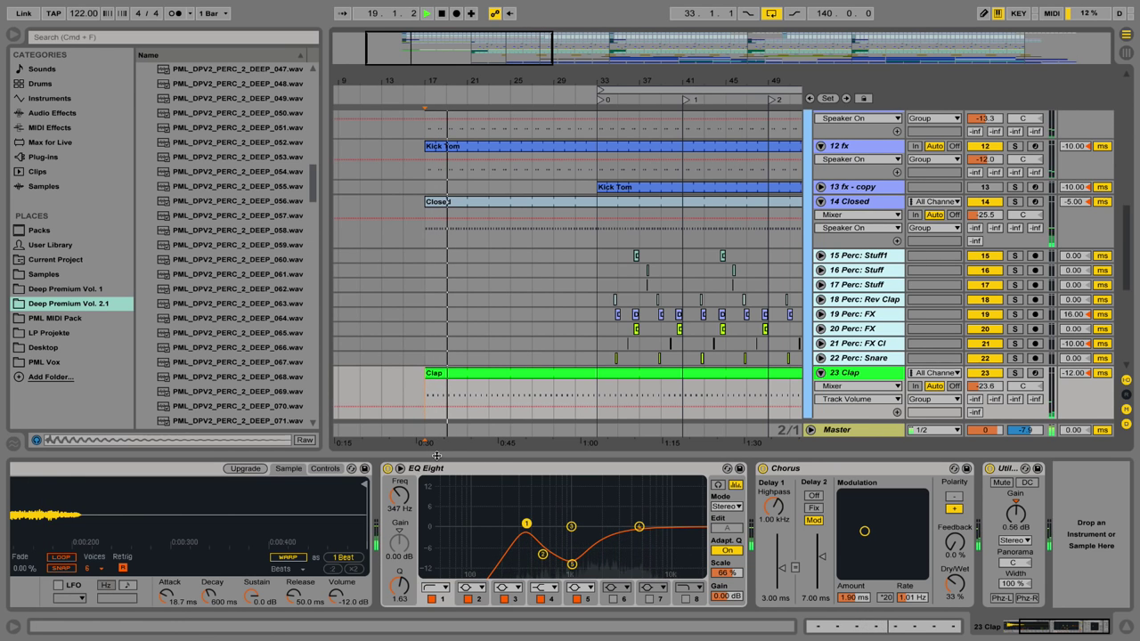
scroll(686, 364, down, 3)
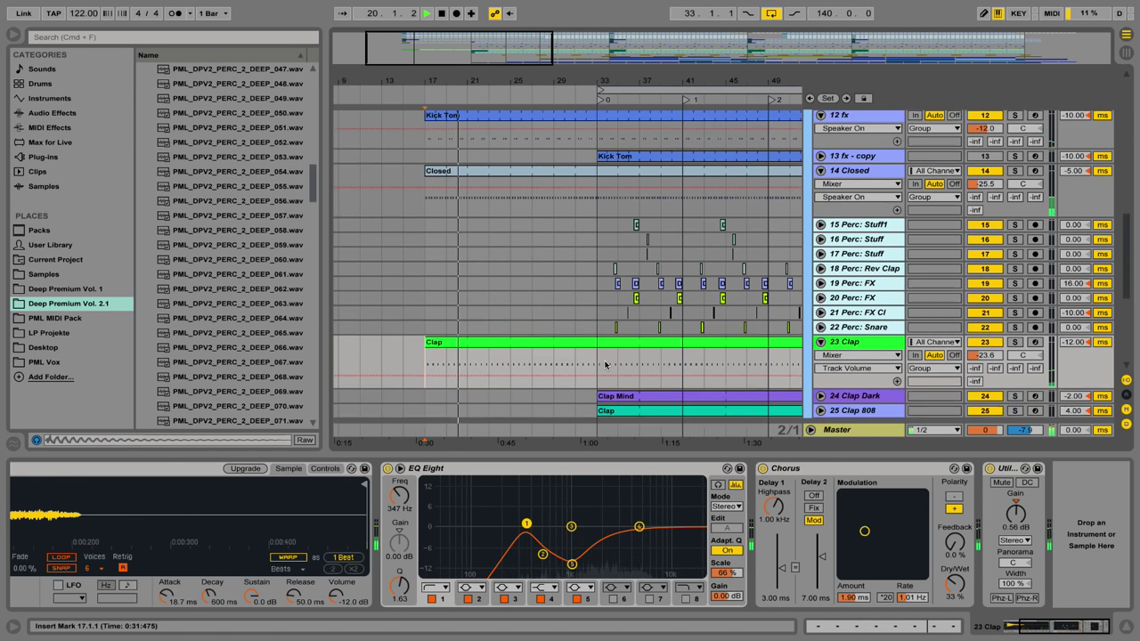
drag(1035, 626, 1024, 627)
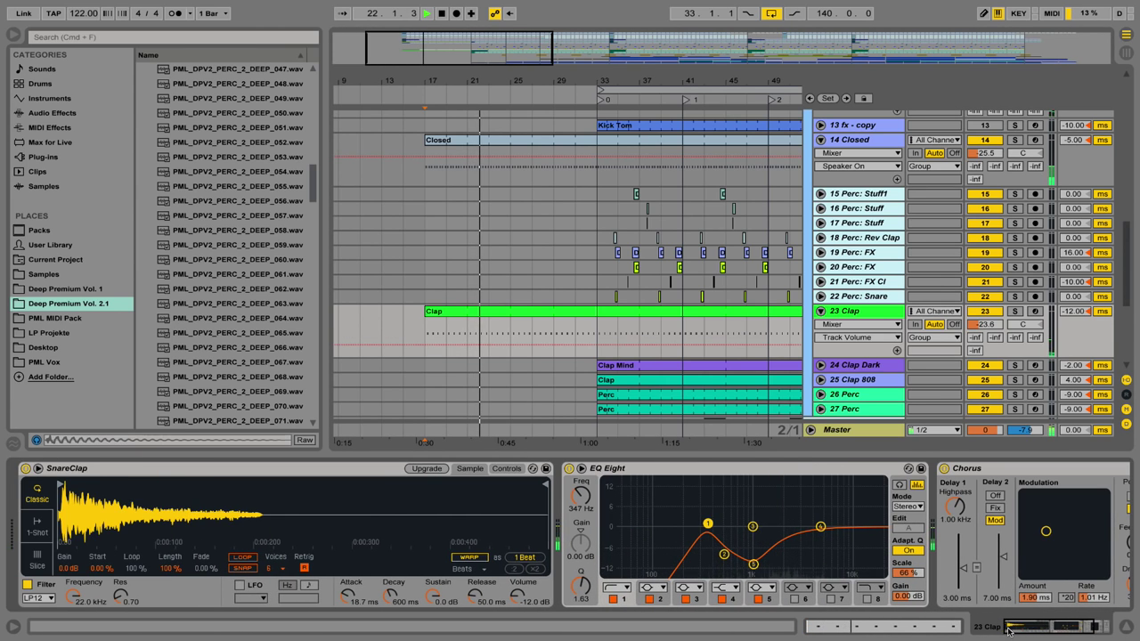
key(space)
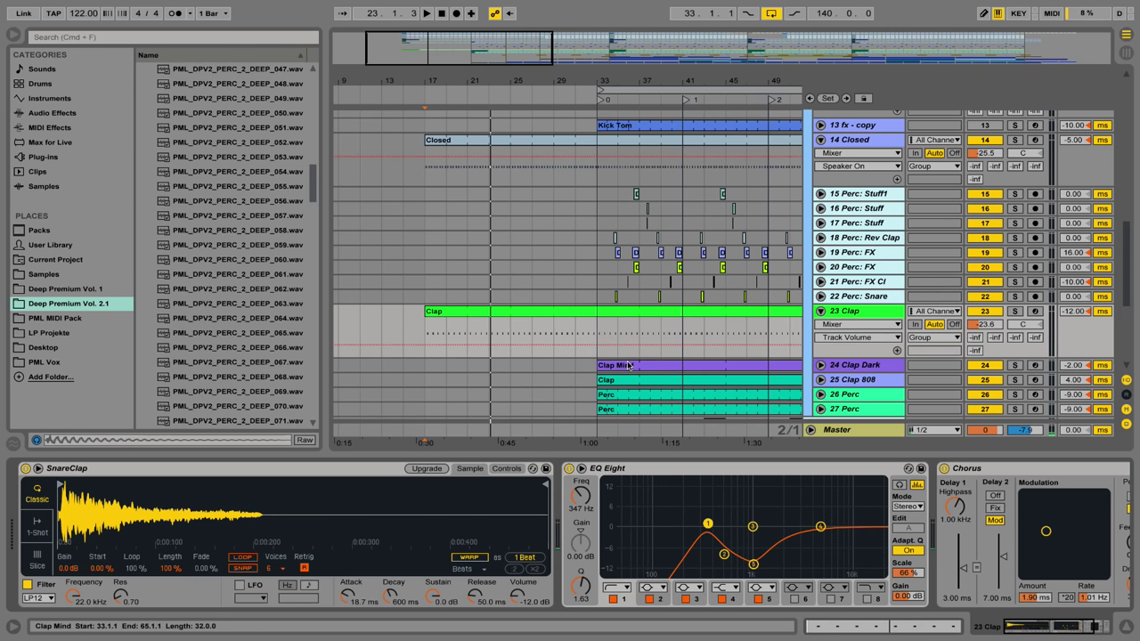
Extend the Clap Mind clip on the 24 Clap Dark track back to bar 17 and play it briefly
click(616, 371)
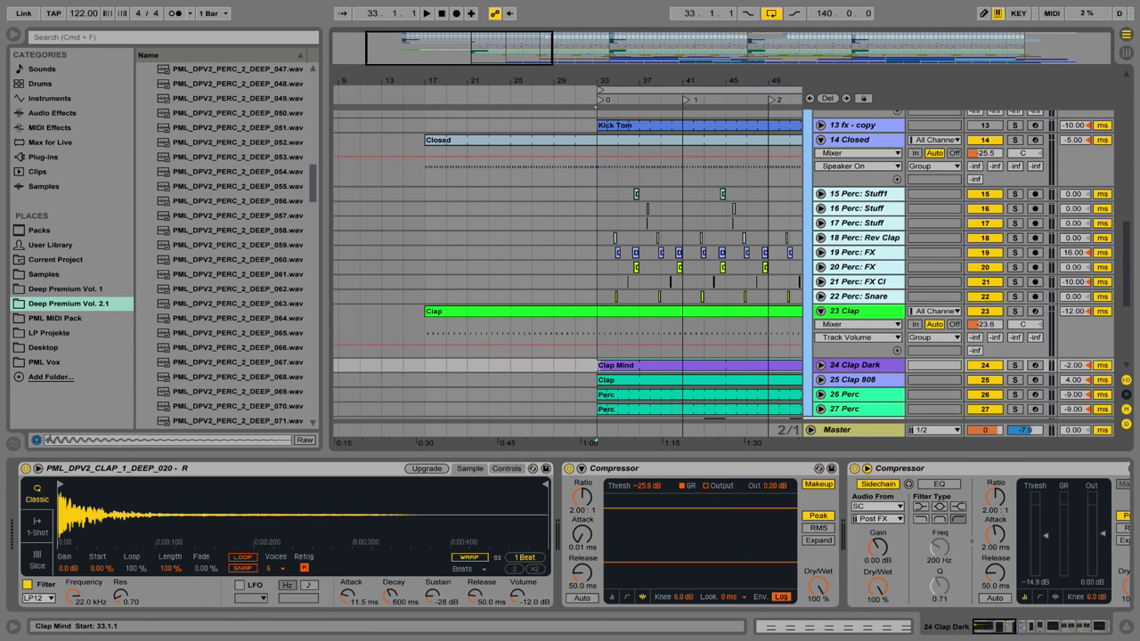
drag(601, 365, 427, 365)
key(space)
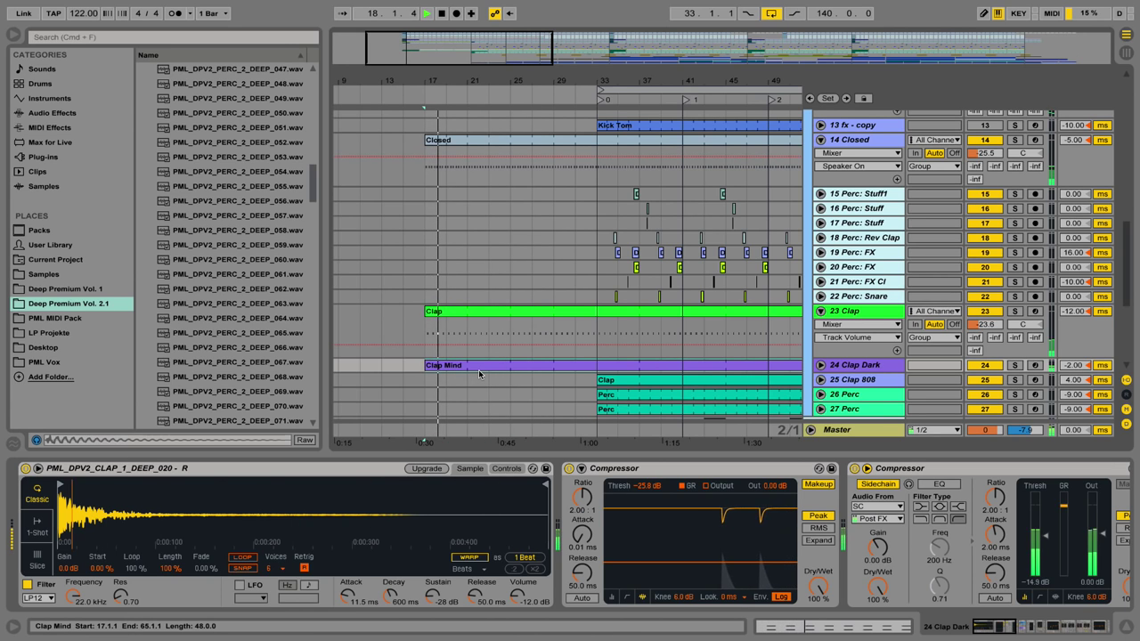
key(space)
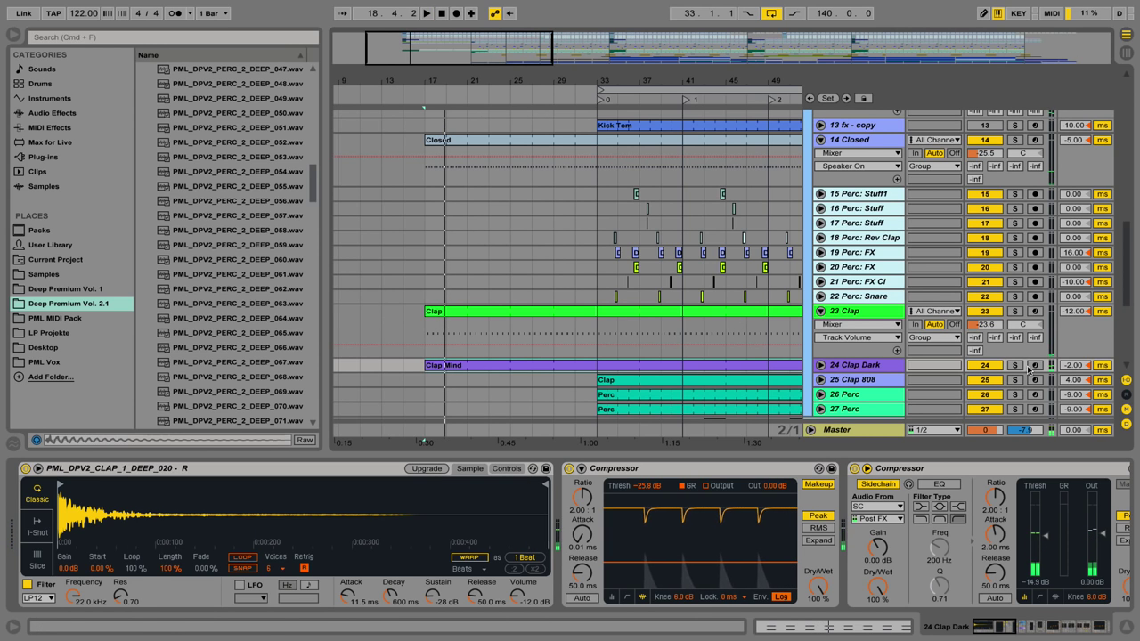
Compare the 24 Clap Dark track soloed and in the full mix from bar 17, and view its two compressors
click(1015, 365)
key(space)
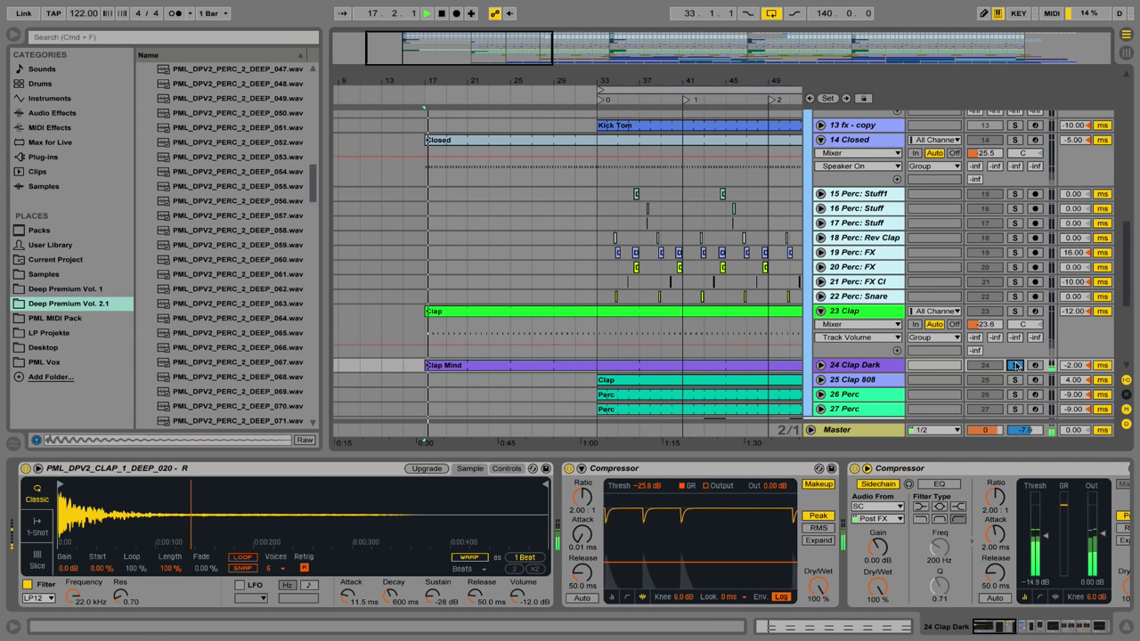
click(1015, 365)
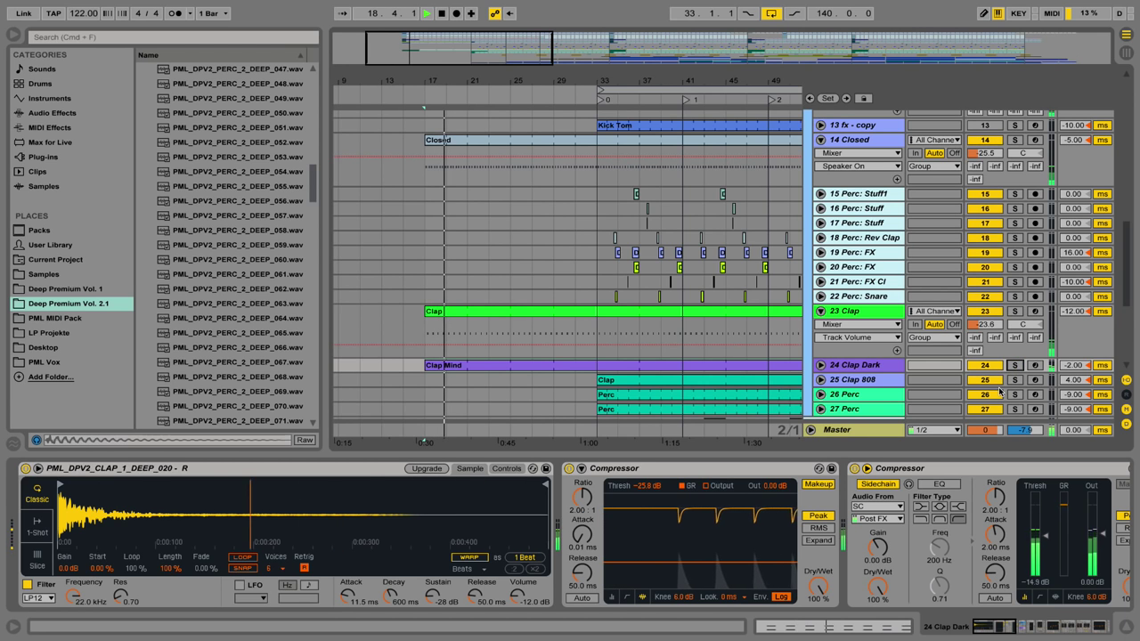
click(1011, 628)
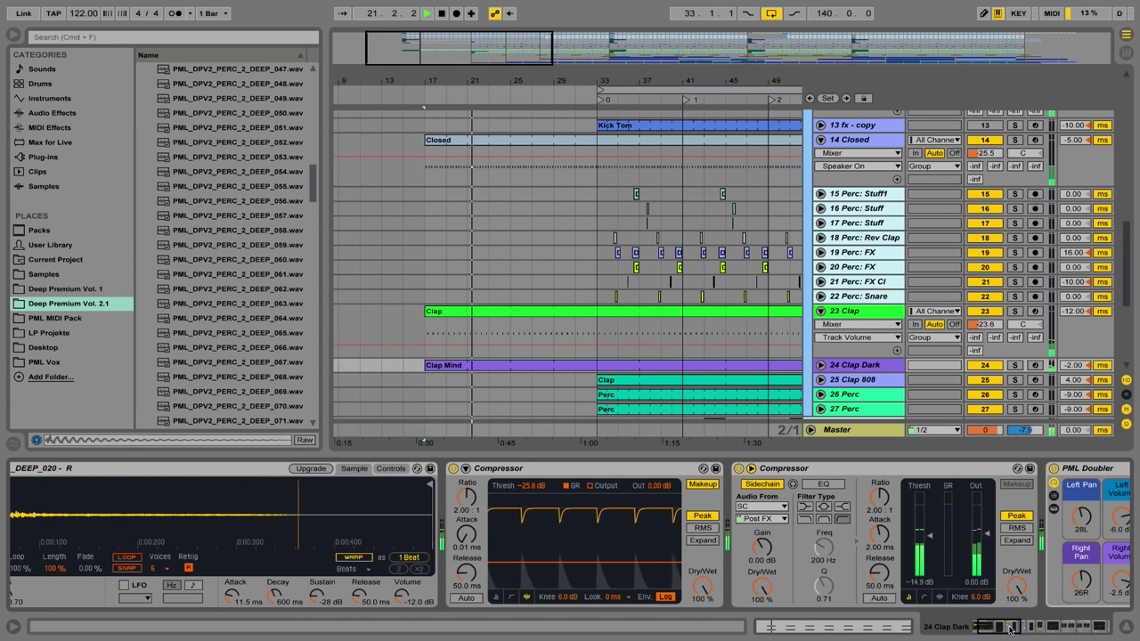
key(space)
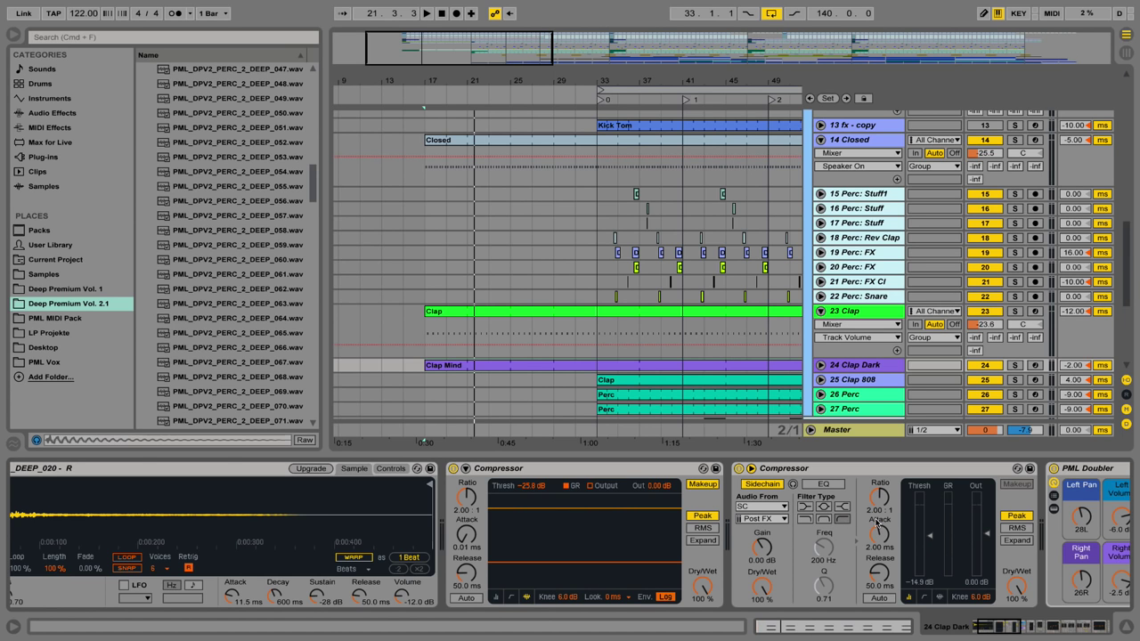
Inspect the PML Doubler rack on 24 Clap Dark by showing its Left and Right chains and Filter Delay, then collapse it
drag(990, 629, 1008, 631)
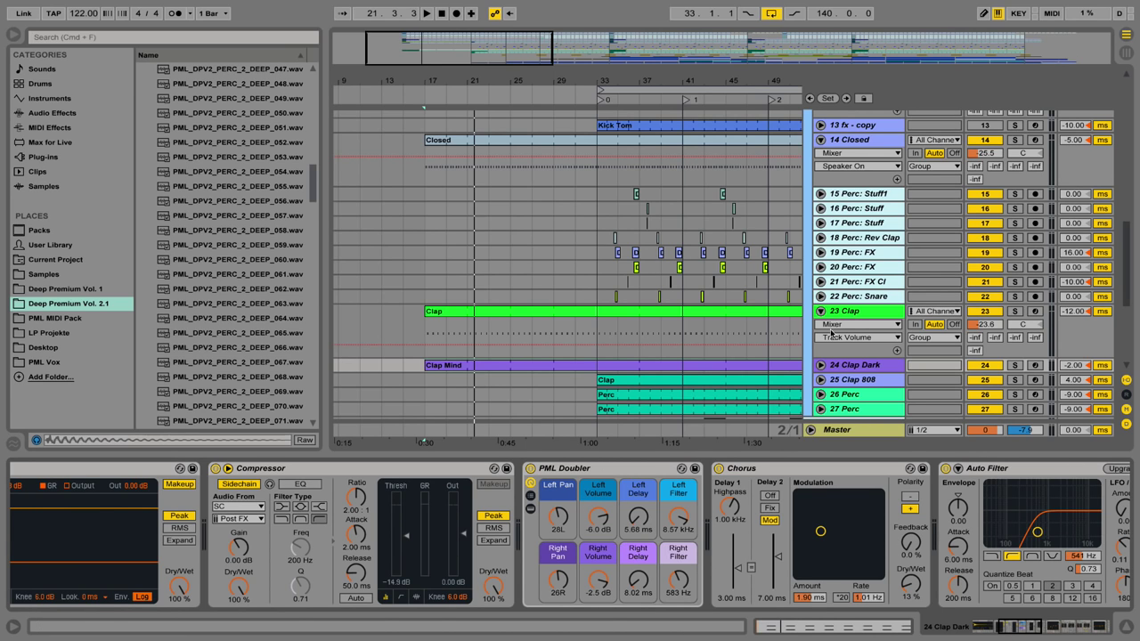
click(530, 496)
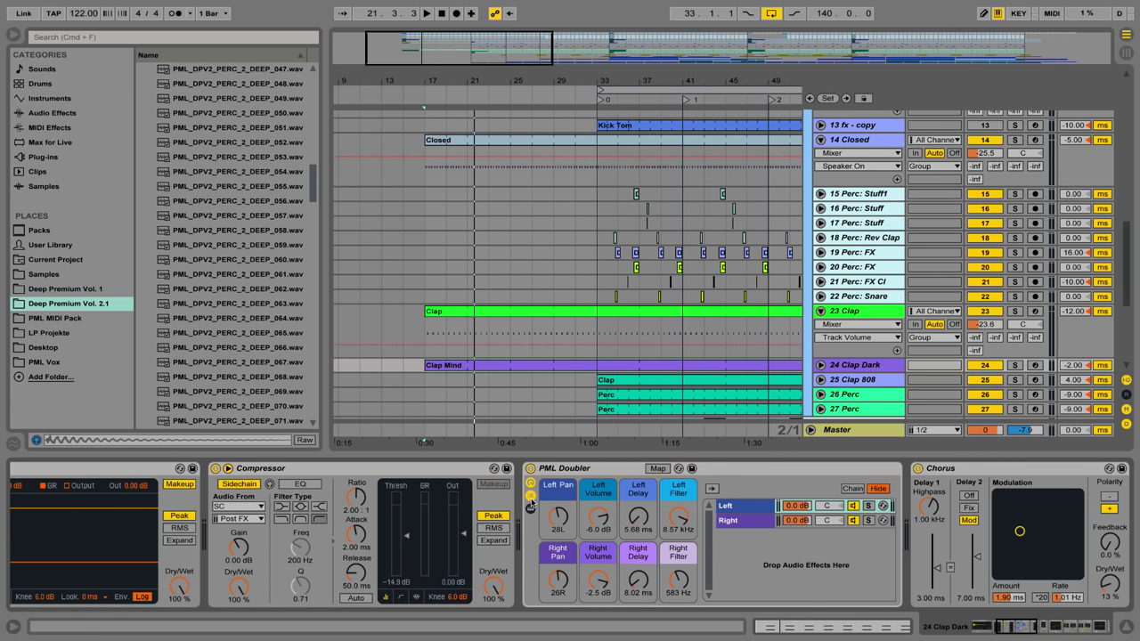
click(531, 510)
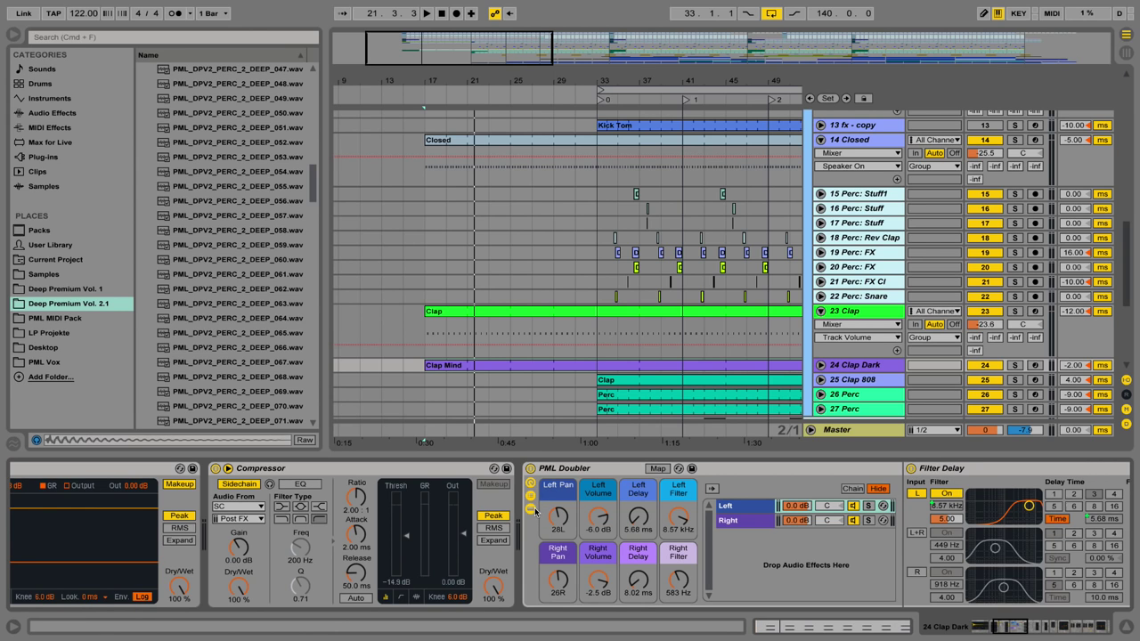
click(1003, 627)
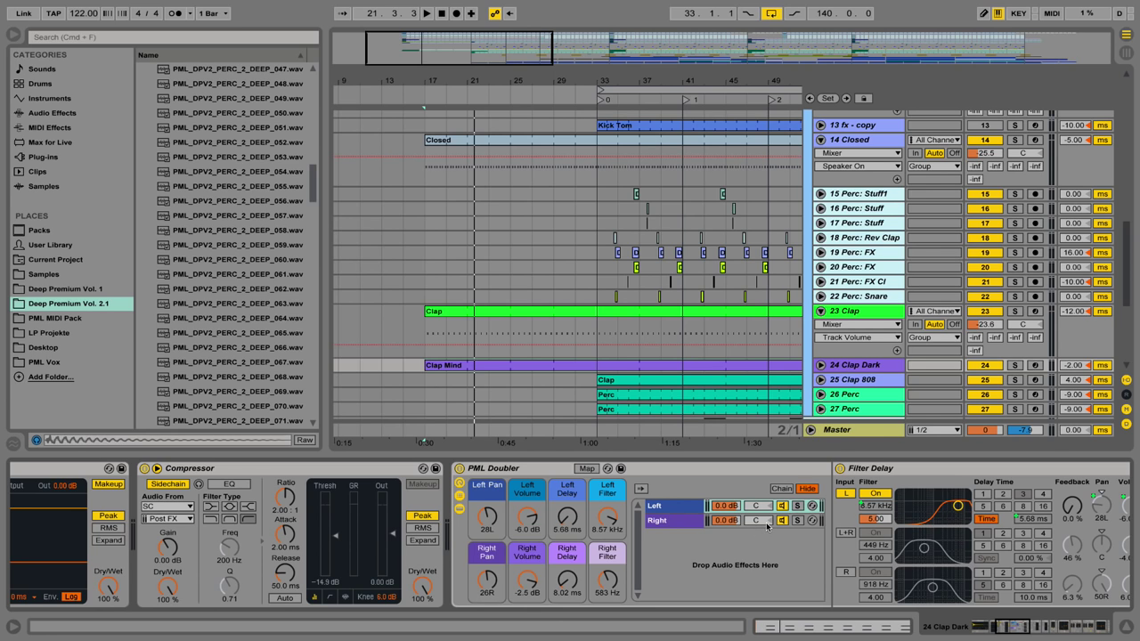
click(460, 510)
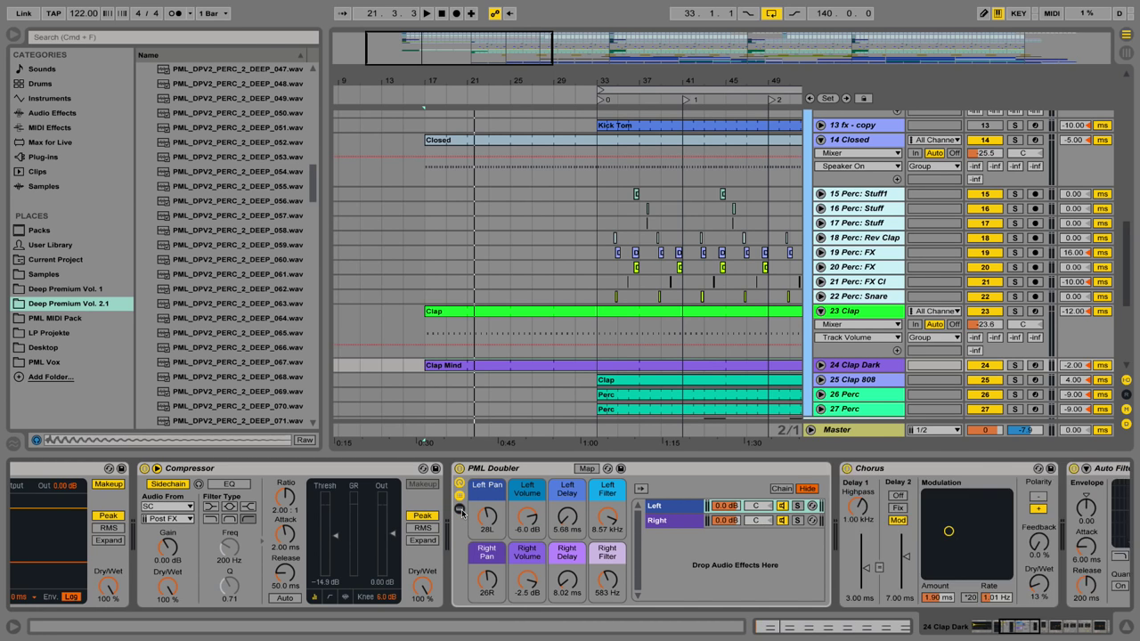
click(460, 504)
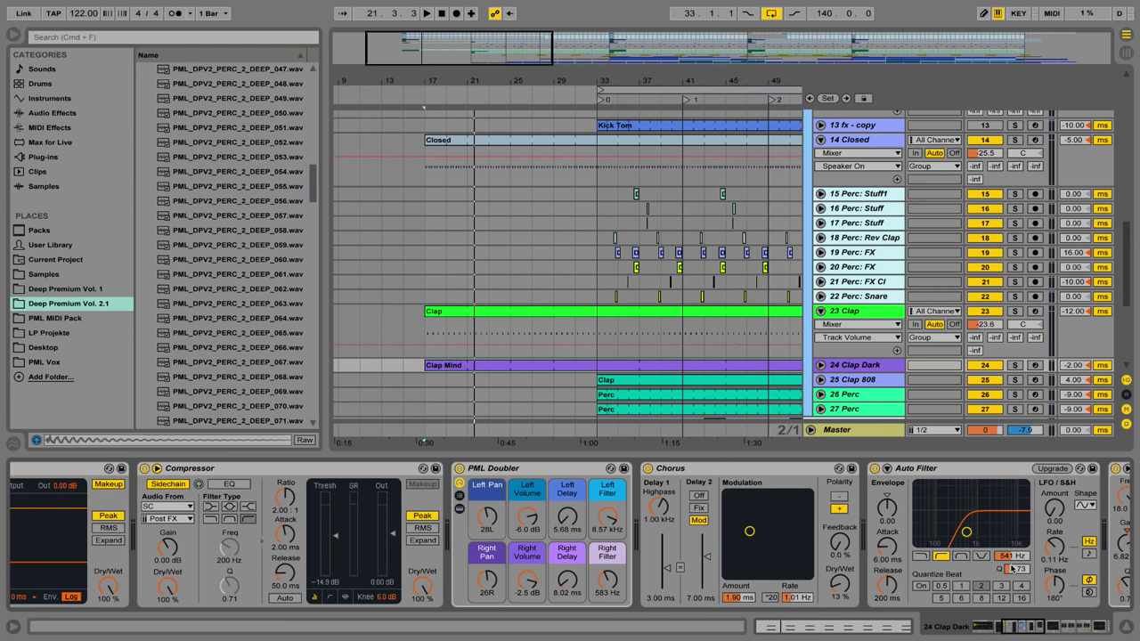
Solo 24 Clap Dark and listen with Auto Filter and EQ Eight bypassed, then stop playback and re-enable both devices
click(1043, 629)
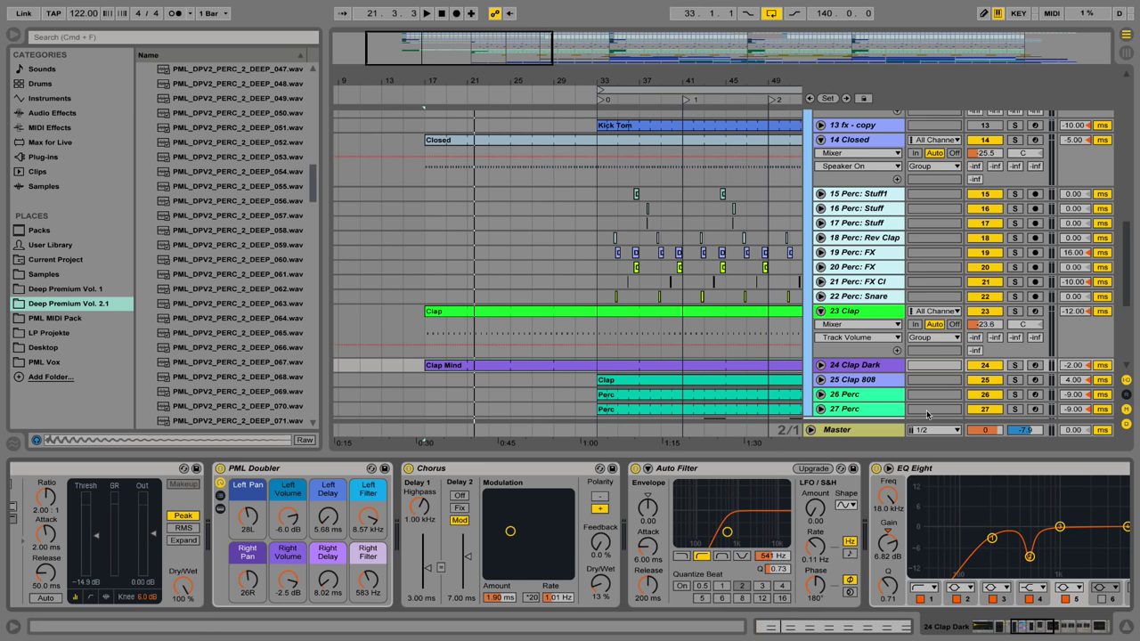
click(1013, 365)
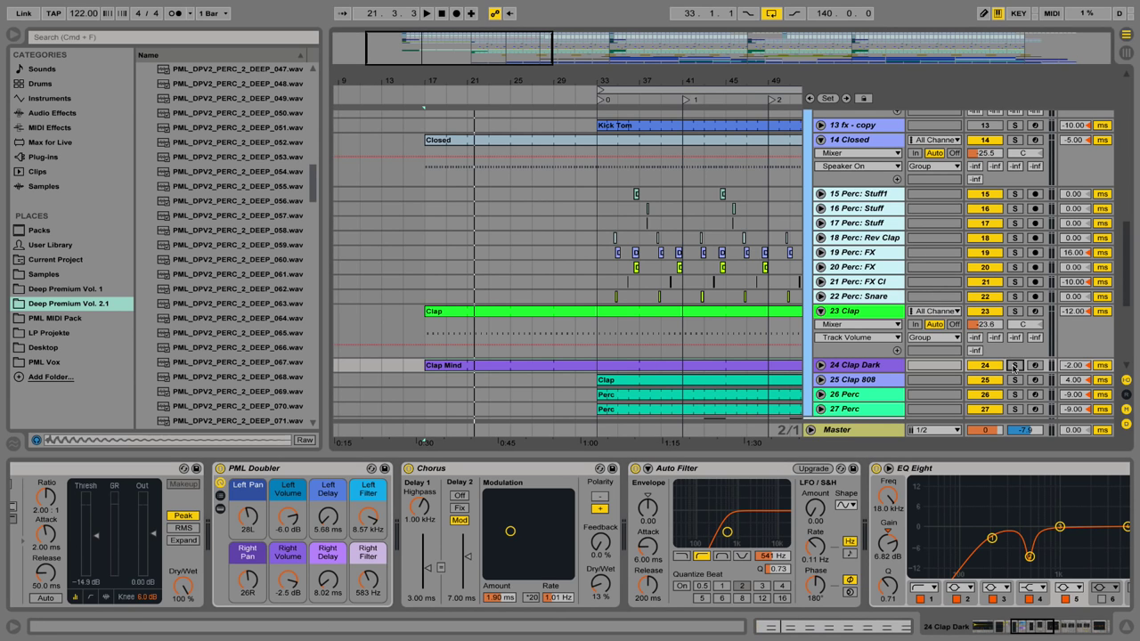
key(space)
click(635, 469)
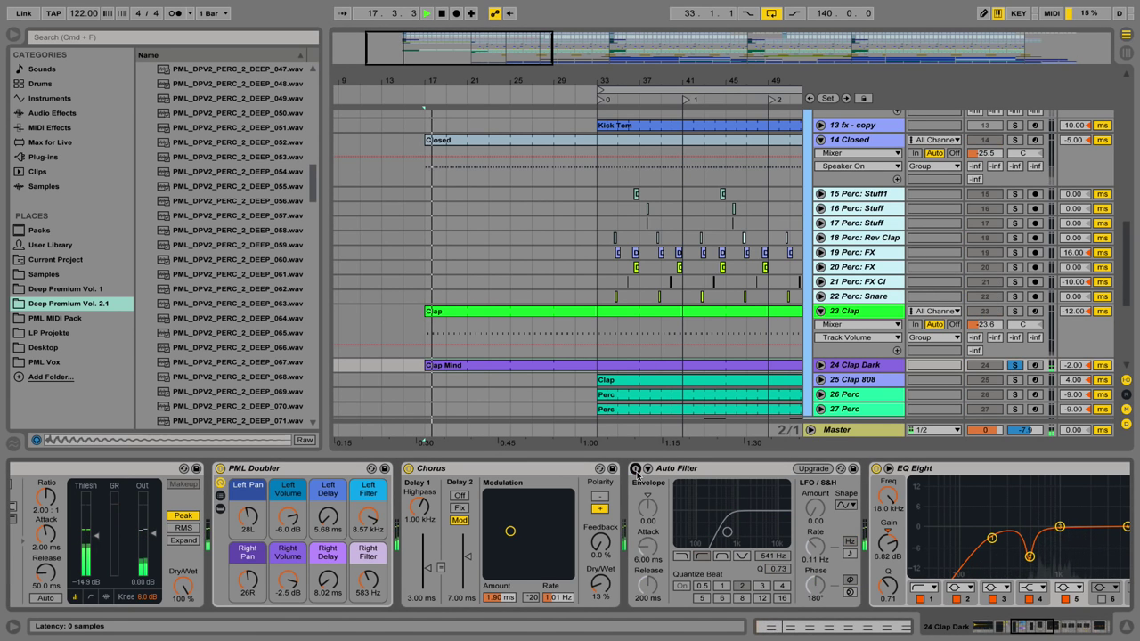
click(877, 470)
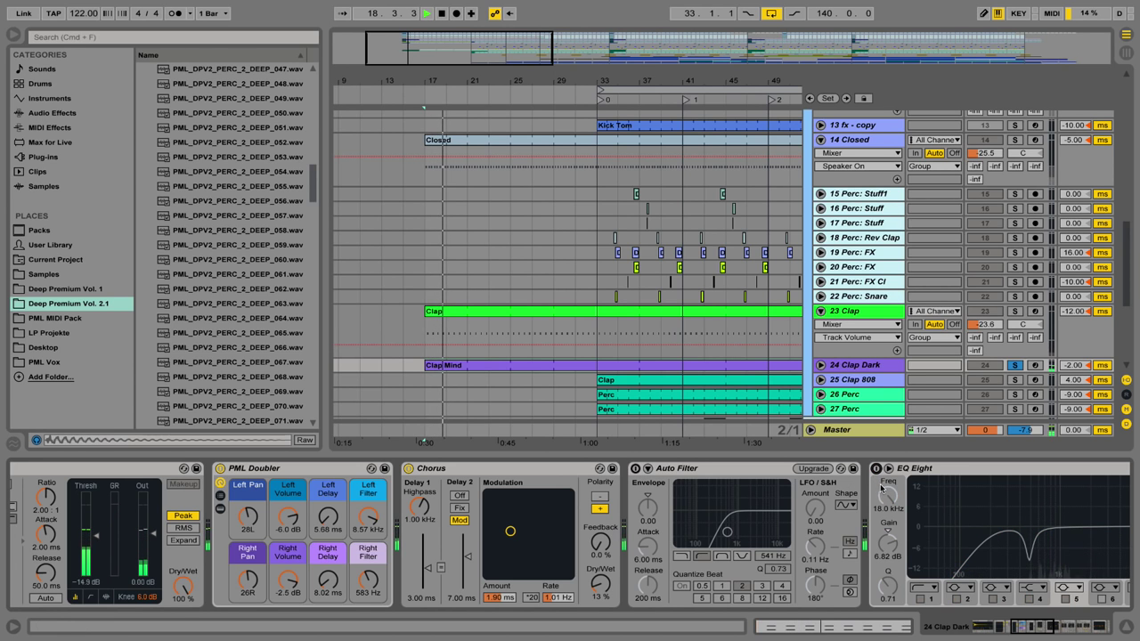
click(1027, 628)
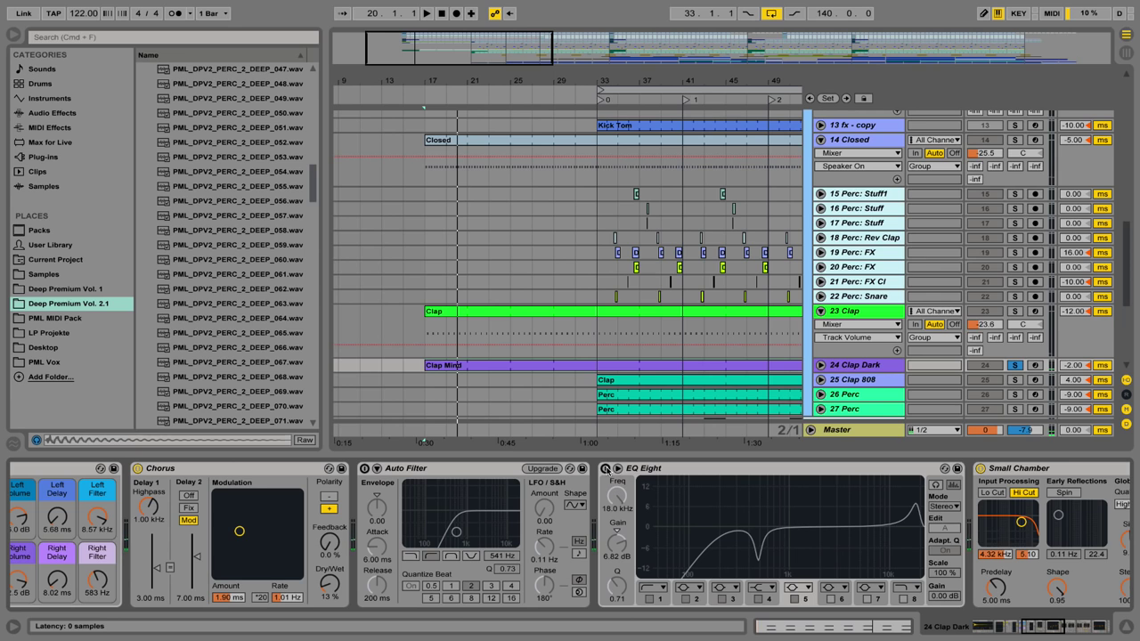
click(605, 468)
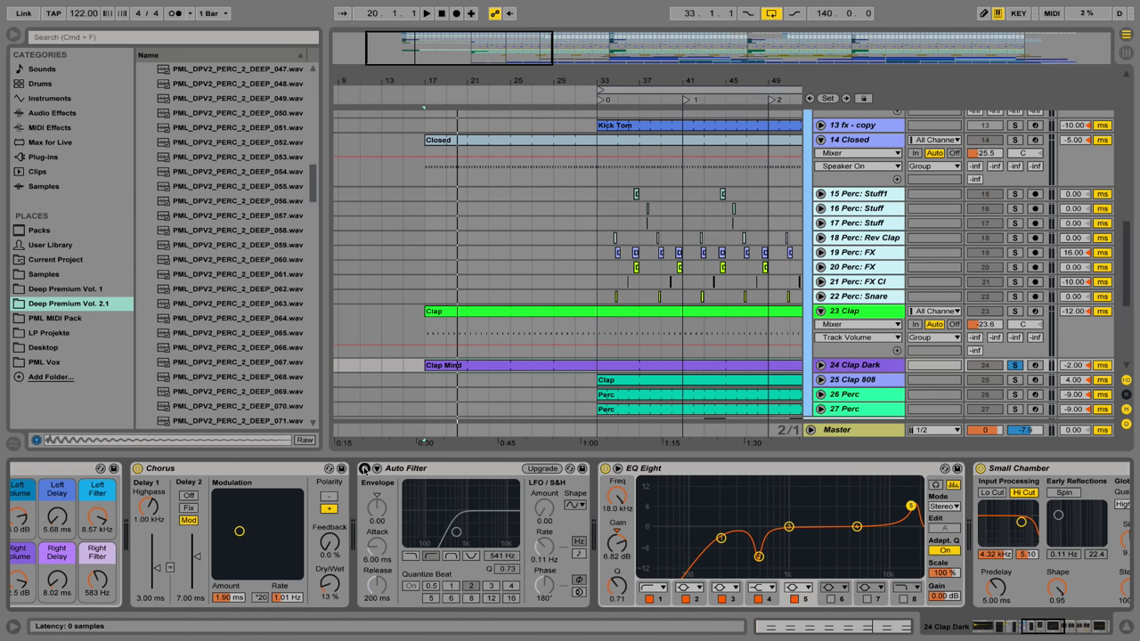
click(364, 469)
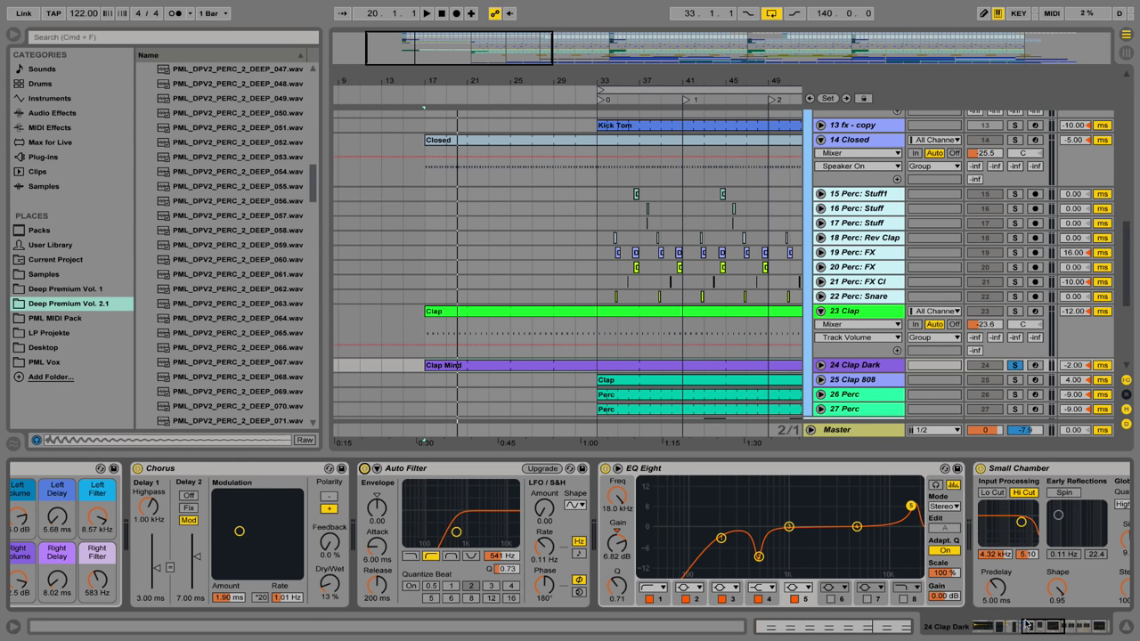
Bypass the Small Chamber and Reverb - Torastyle devices on 24 Clap Dark and listen to the dry clap from bar 17
drag(1029, 629, 1055, 631)
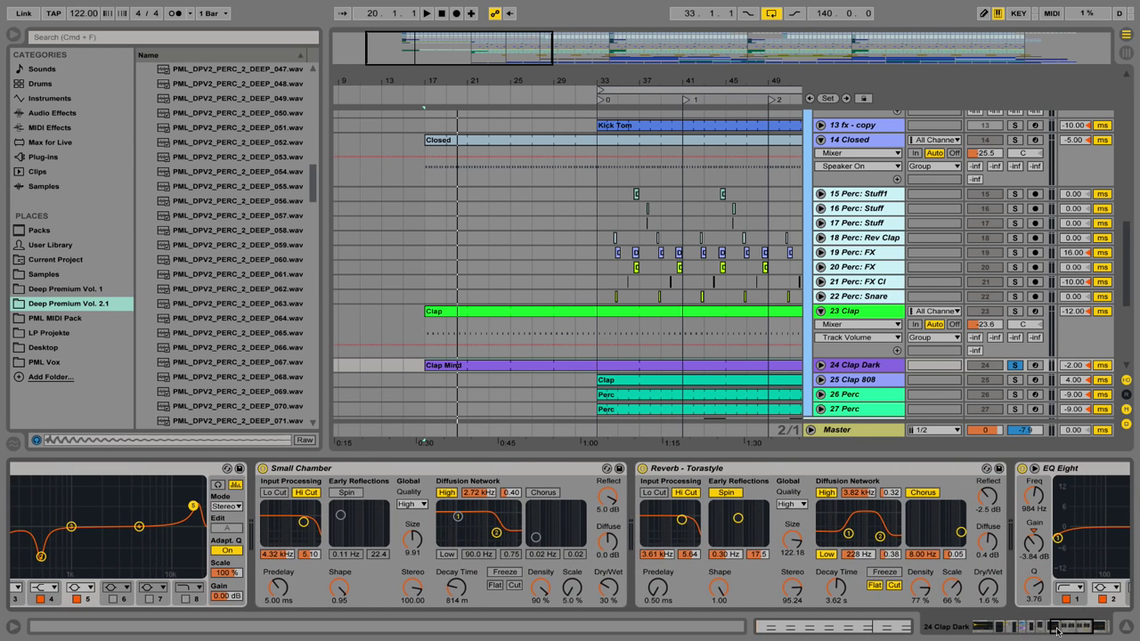
click(264, 468)
key(space)
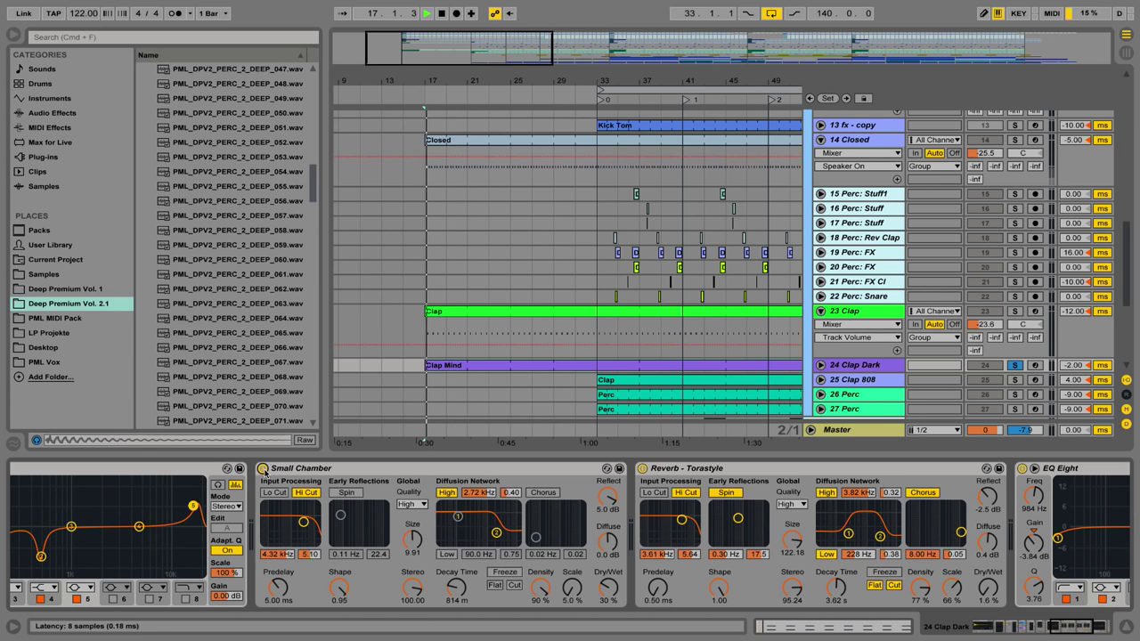
key(space)
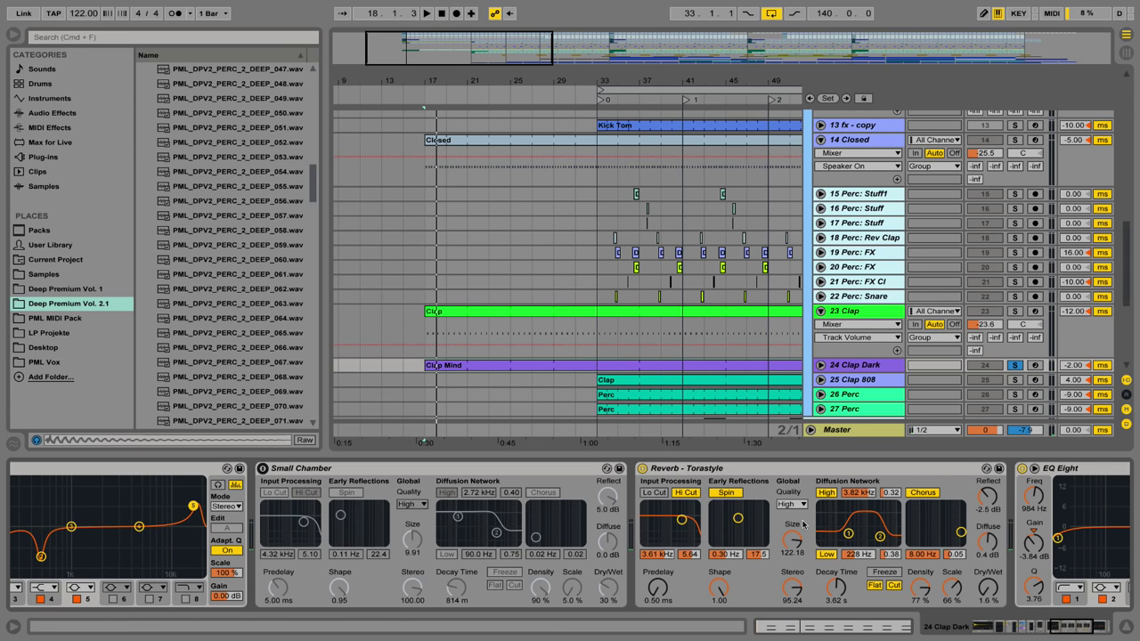
click(642, 469)
key(space)
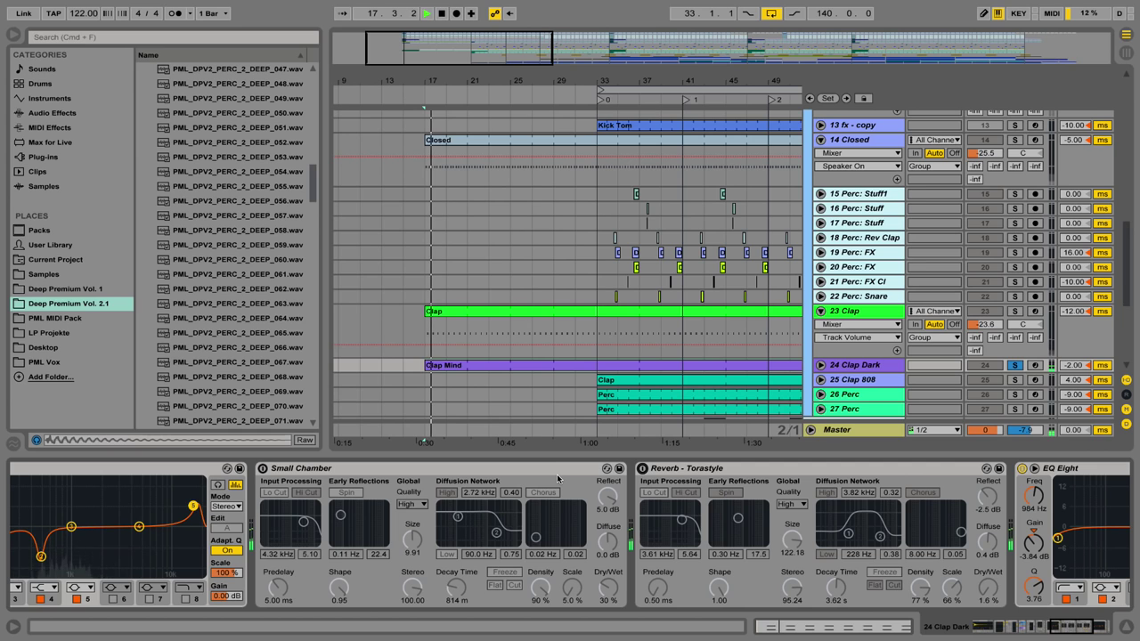
key(space)
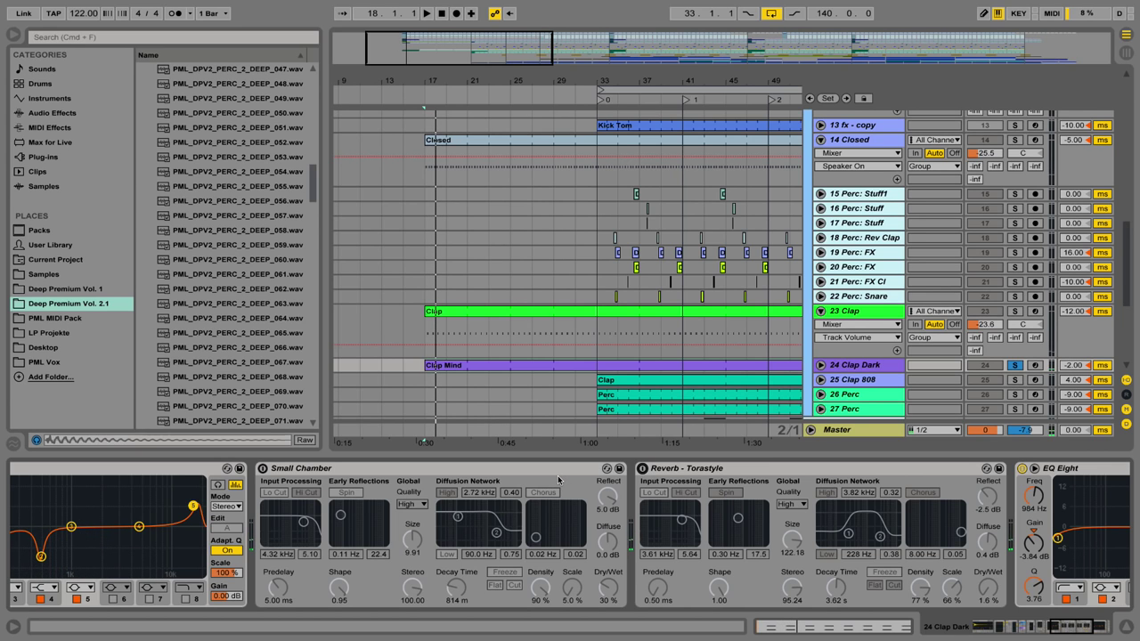
key(space)
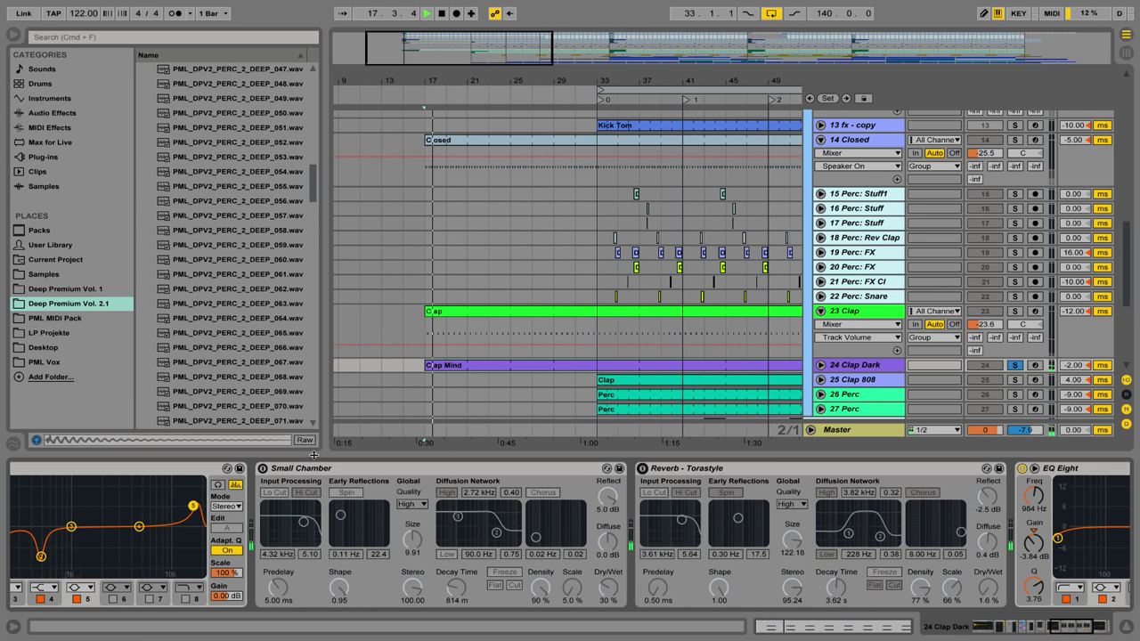
key(space)
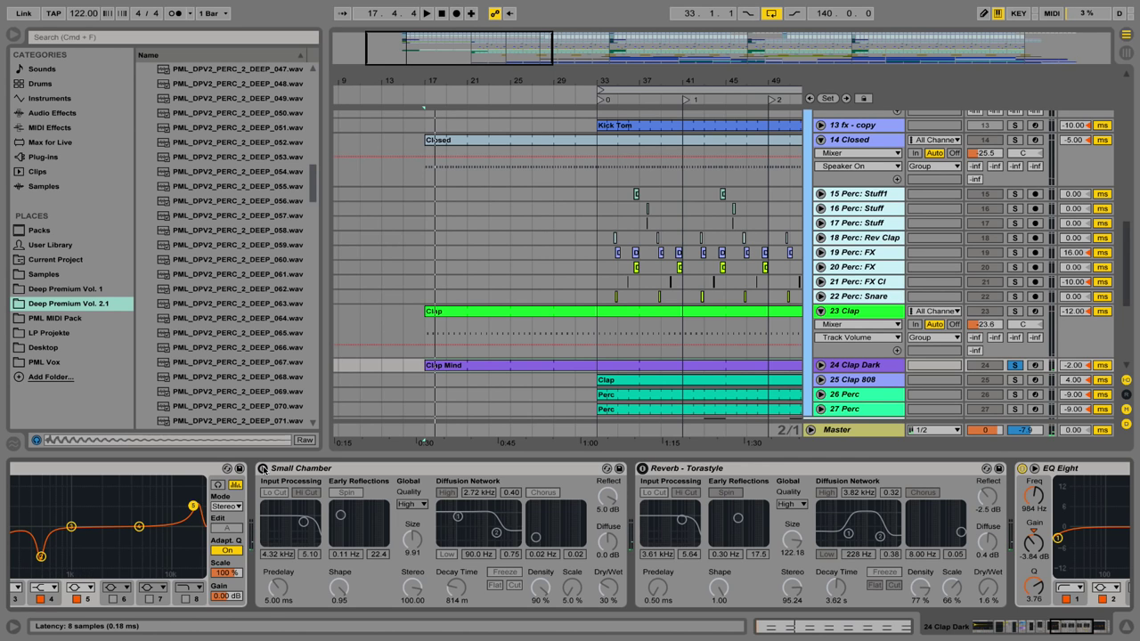
Re-enable Small Chamber, then Reverb - Torastyle on 24 Clap Dark, listening to the soloed clap after each
click(263, 468)
key(space)
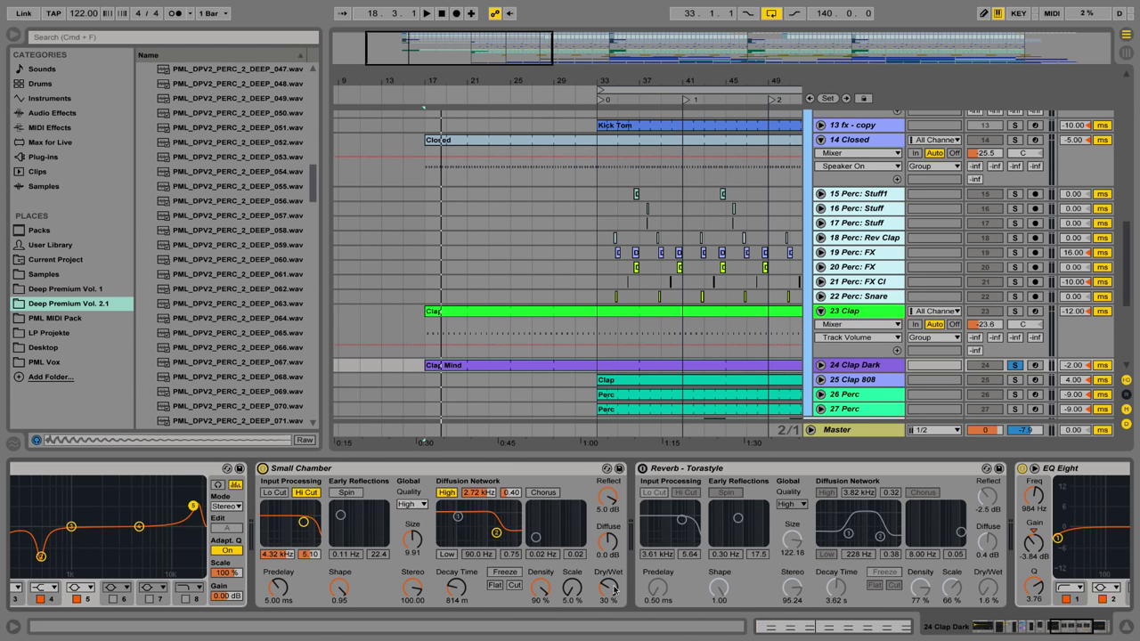
click(642, 468)
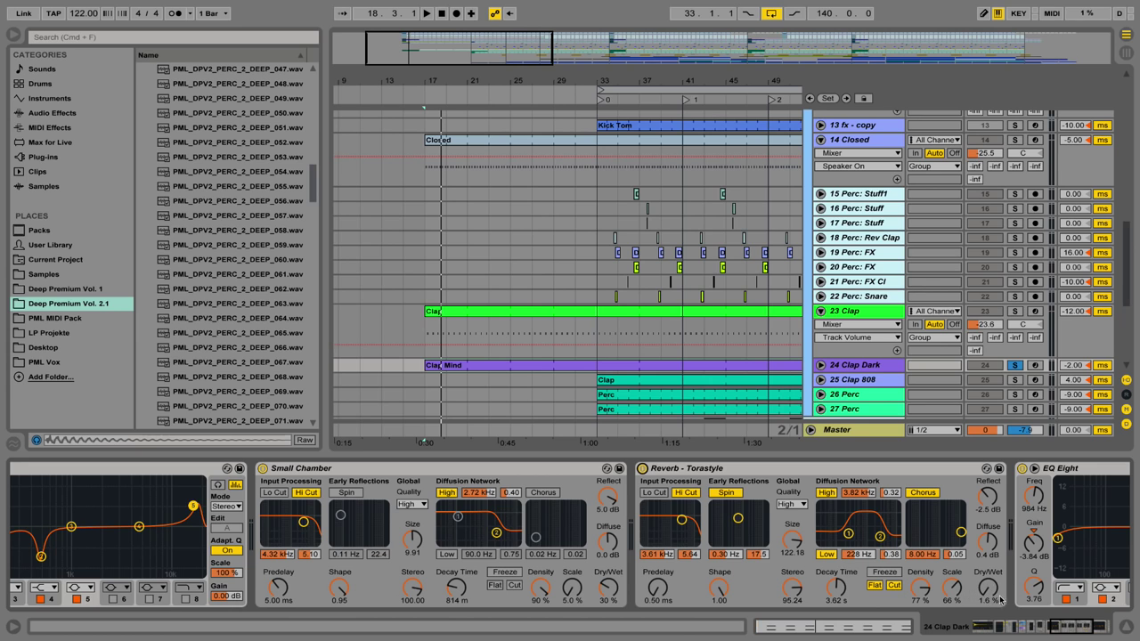
key(space)
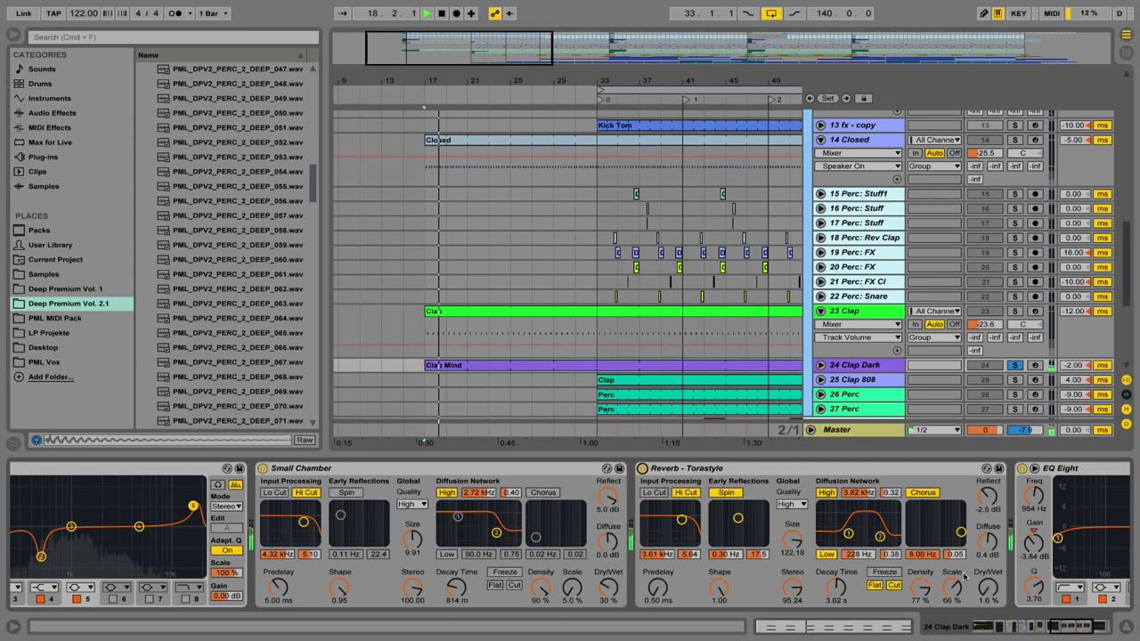
key(space)
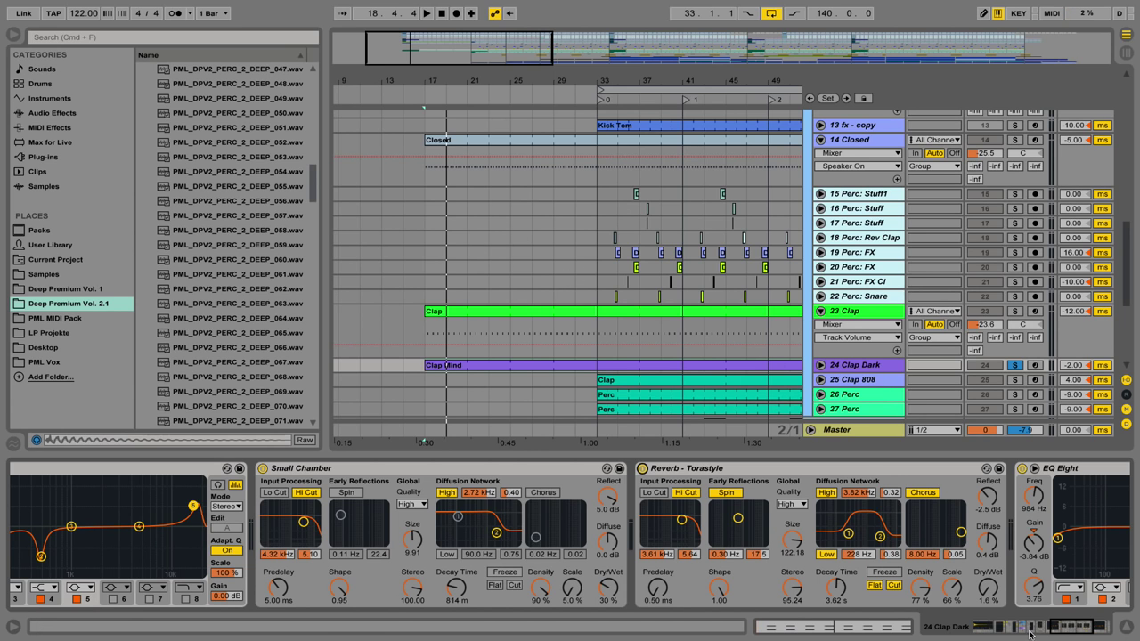
Compare 24 Clap Dark with both reverbs bypassed and with only Reverb - Torastyle on, then re-enable both reverbs
drag(1052, 630, 1058, 631)
click(527, 467)
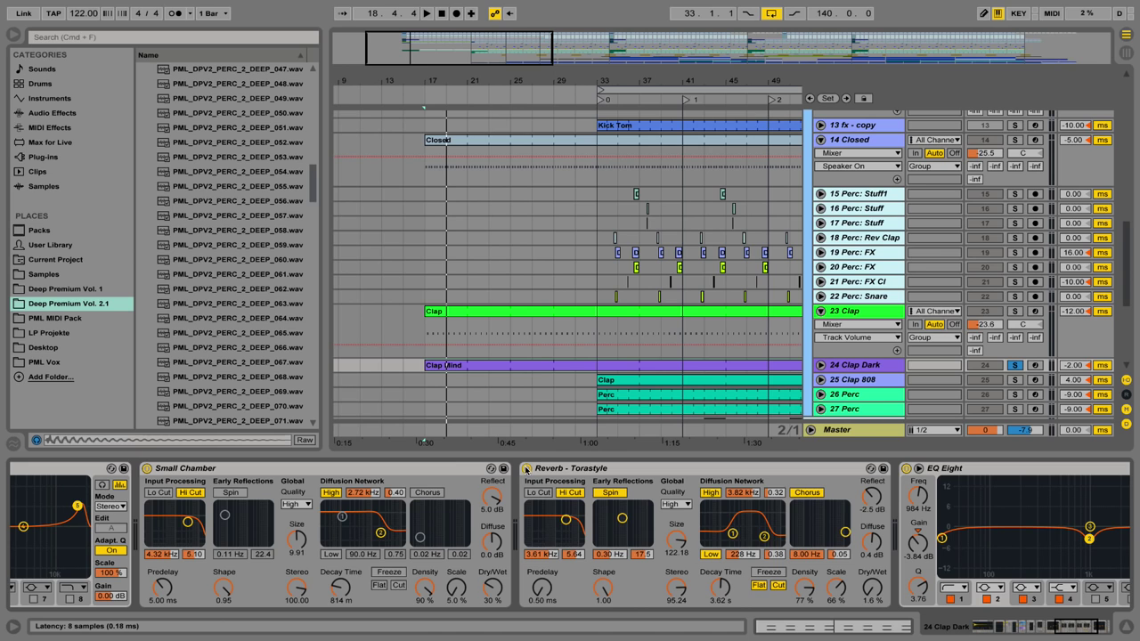
click(146, 469)
key(space)
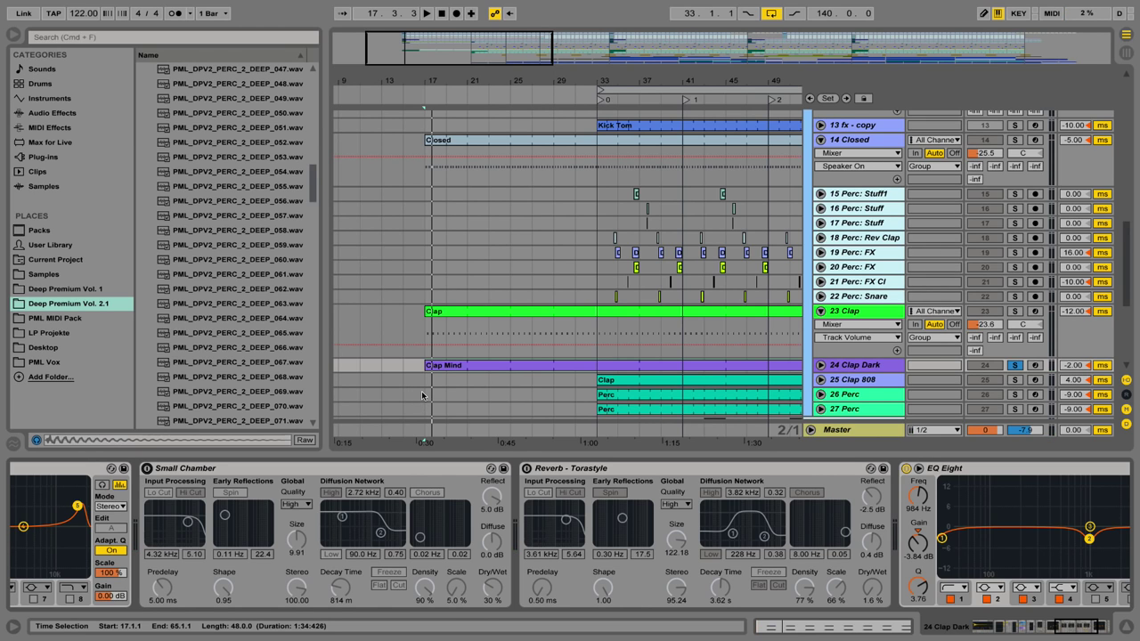
key(space)
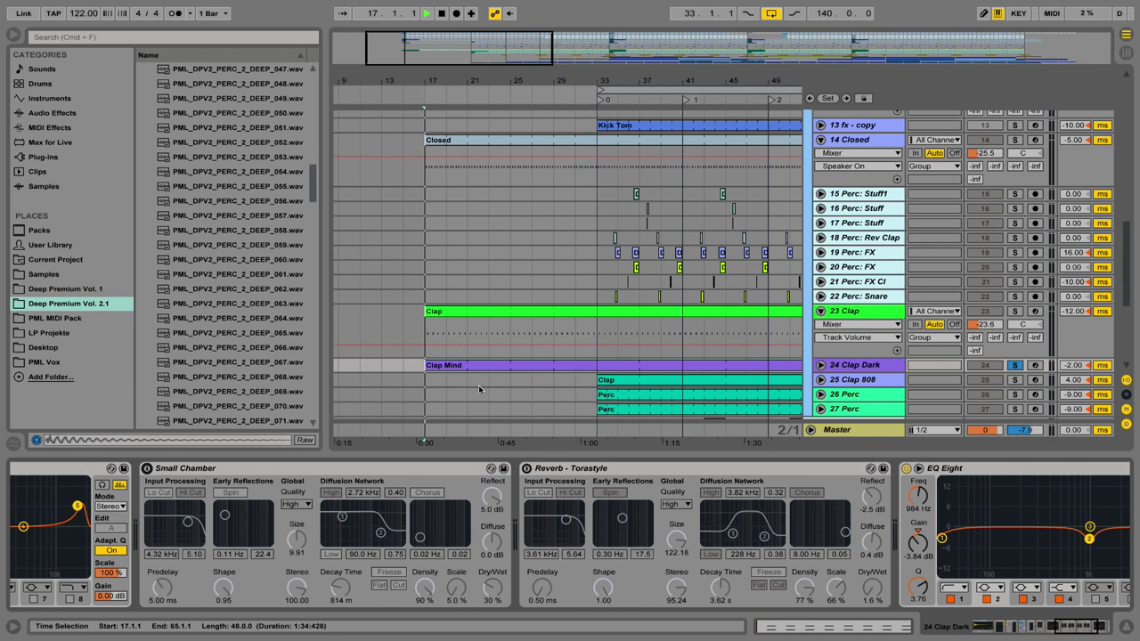
click(526, 468)
key(space)
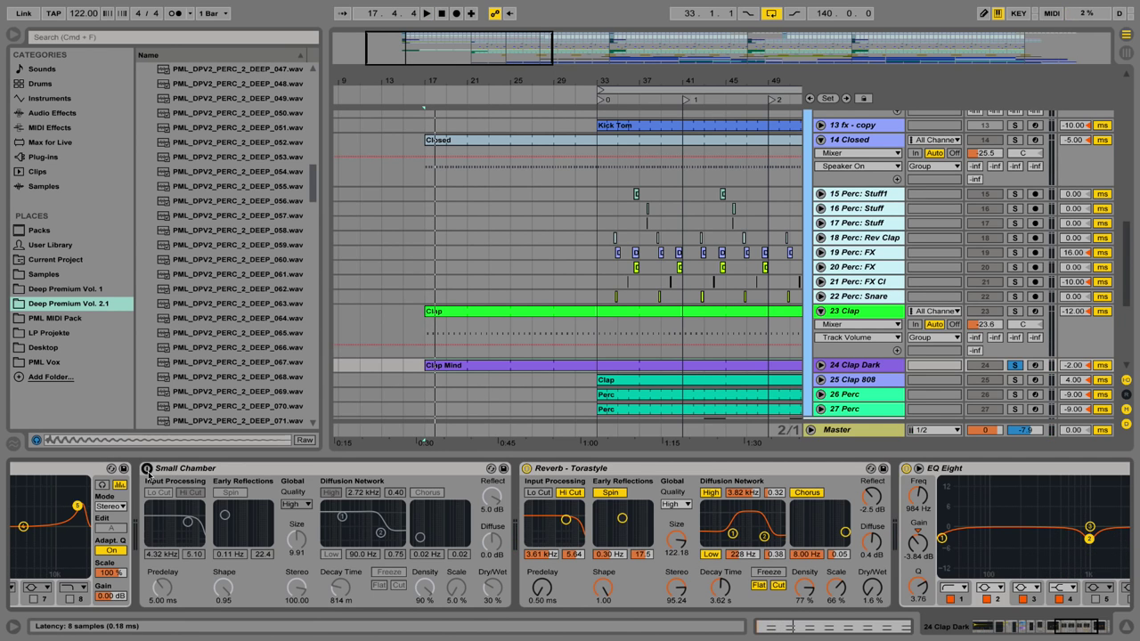
click(147, 468)
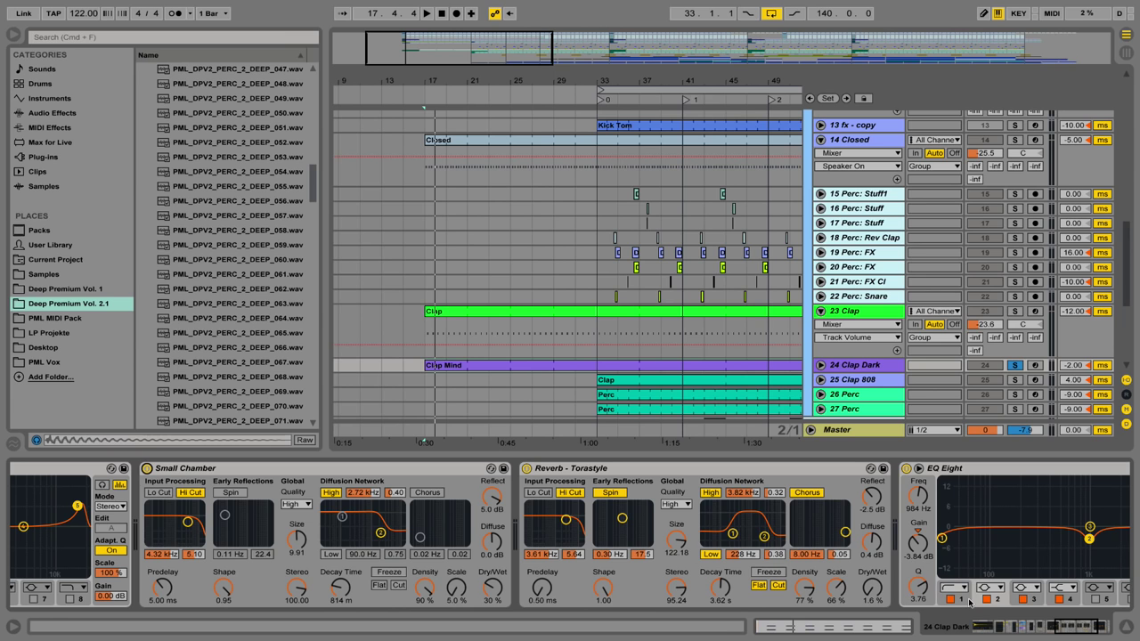
Show the final EQ Eight on 24 Clap Dark and audition its band 2 cut during playback
drag(1062, 627, 1074, 628)
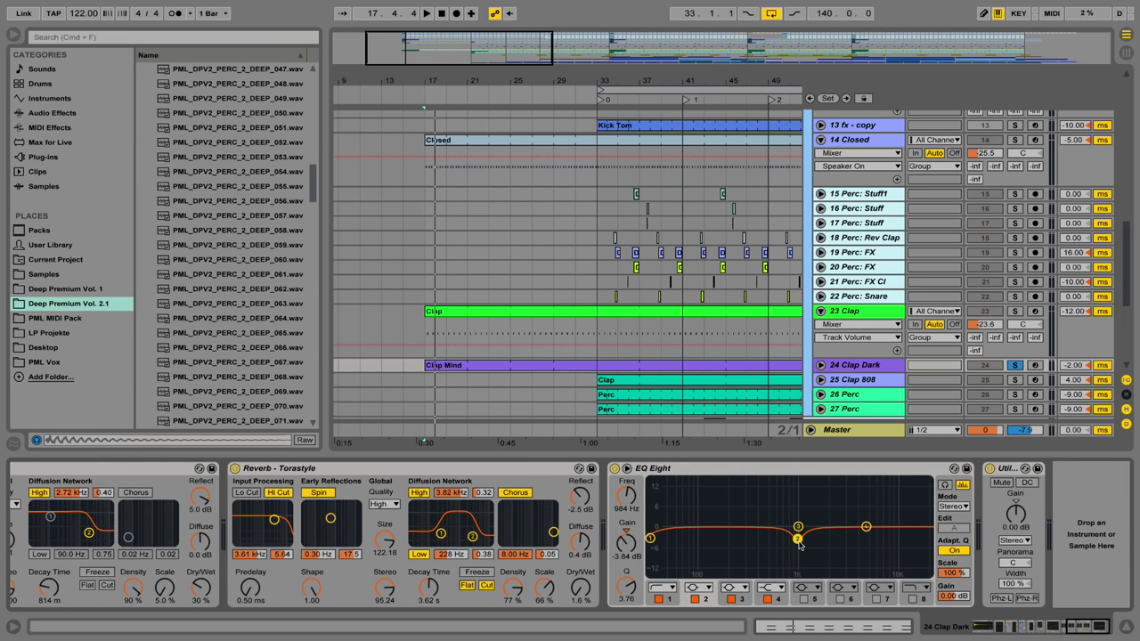
key(space)
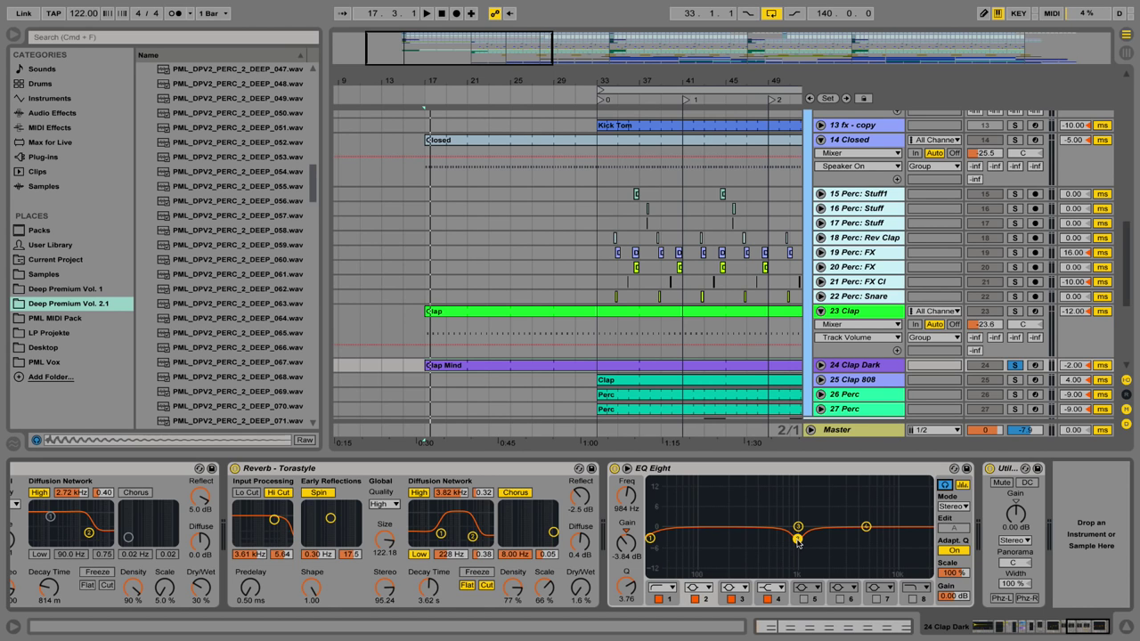
key(space)
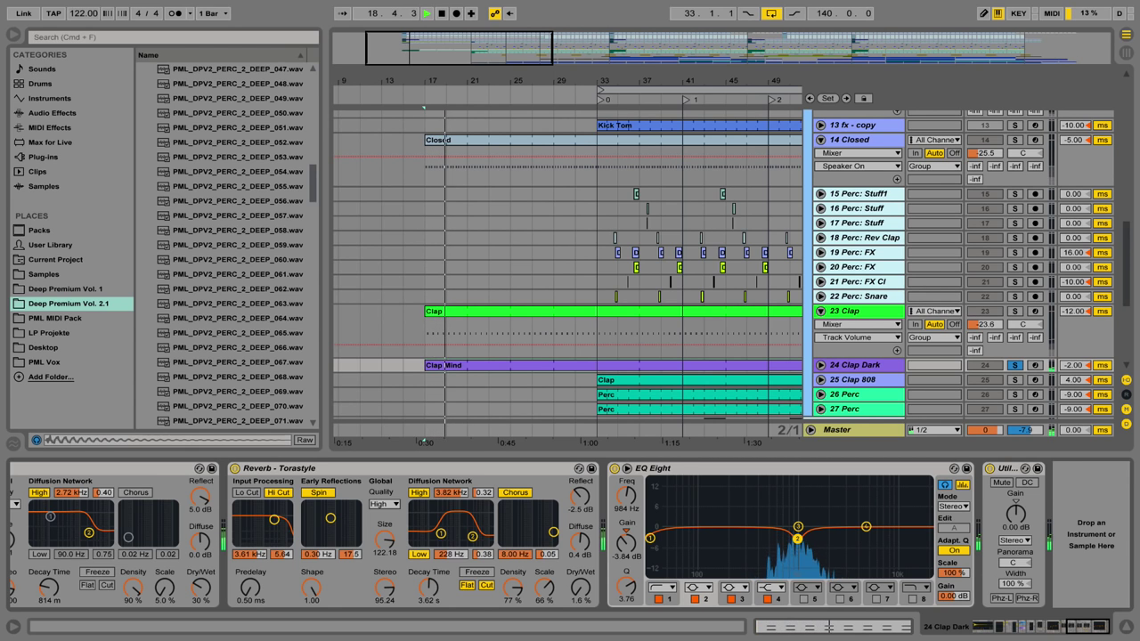
key(space)
Extend the Clap clip on the 25 Clap 808 track back to bar 17
scroll(825, 378, down, 2)
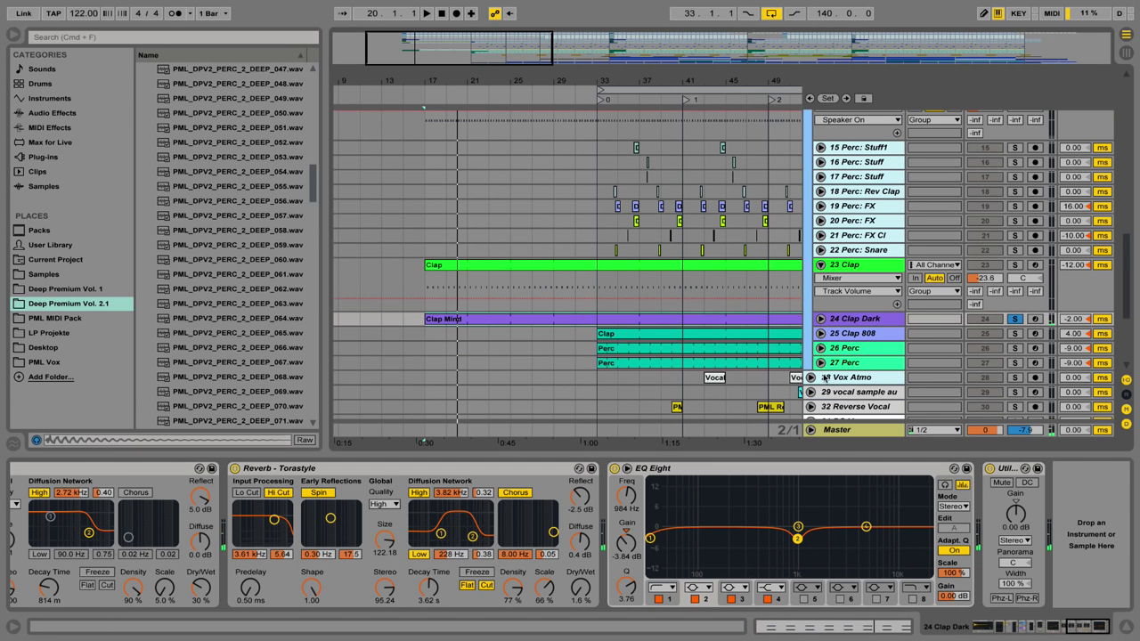
click(852, 332)
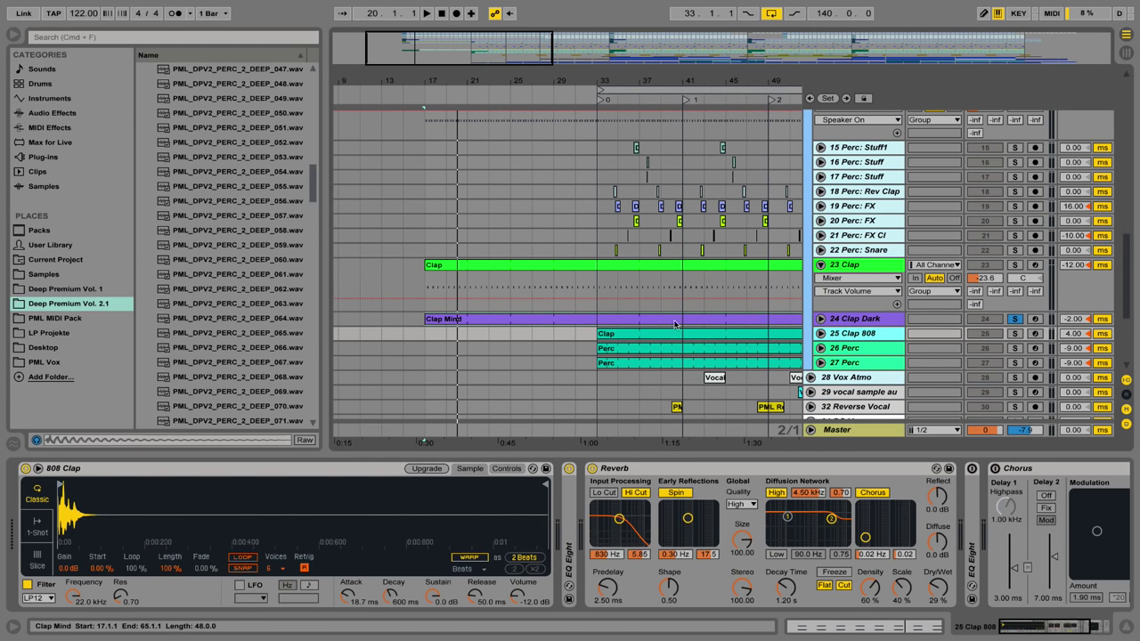
click(629, 335)
drag(598, 334, 427, 334)
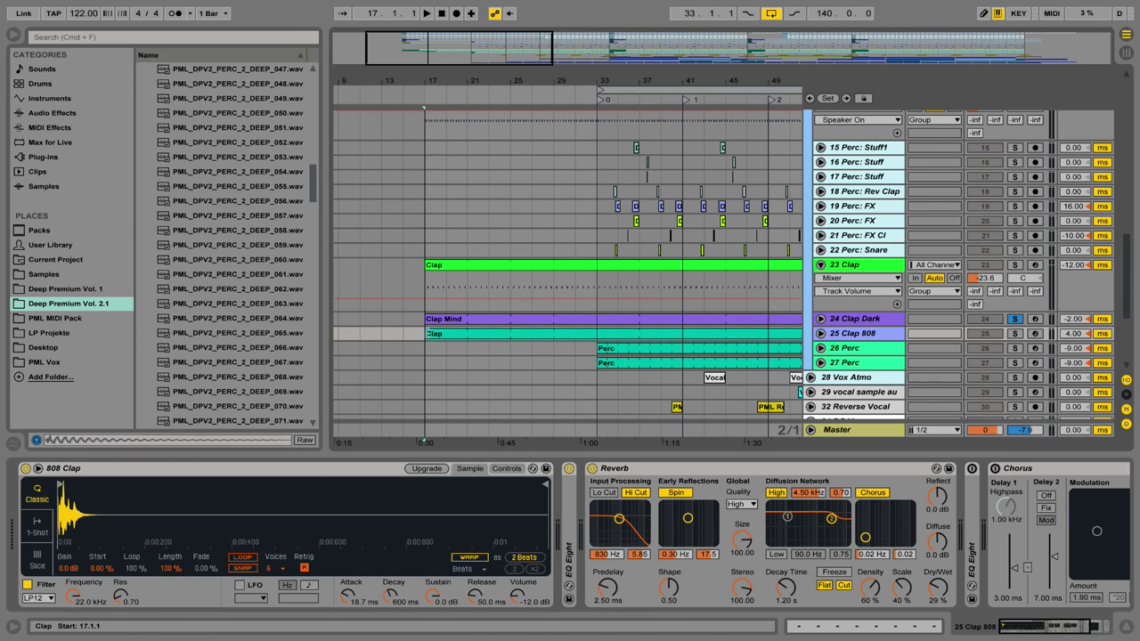
Solo 25 Clap 808, listen from bar 17 and unfold its EQ Eight to examine the curve beside the Reverb
click(1014, 333)
key(space)
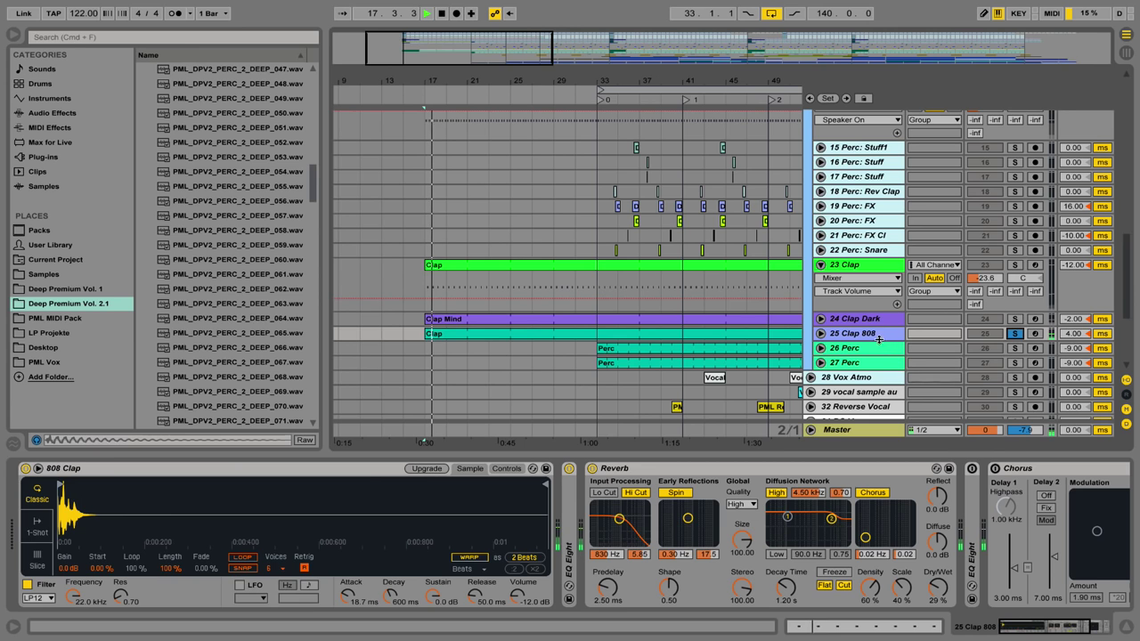
double_click(567, 511)
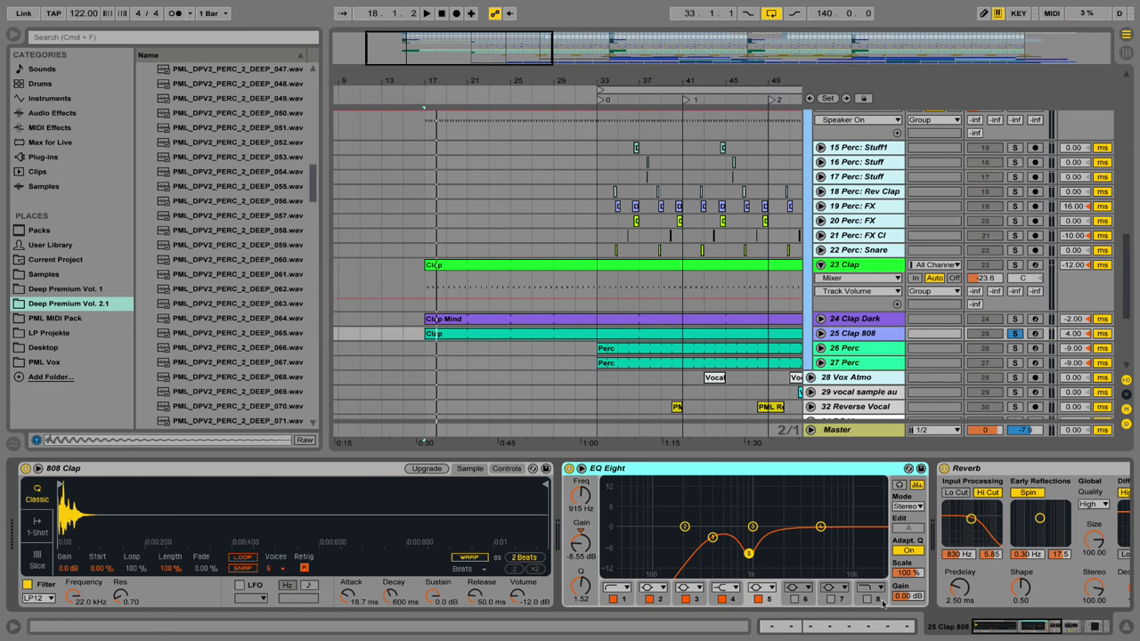
mouse_move(1016, 627)
mouse_down()
mouse_move(1078, 629)
mouse_move(1026, 632)
mouse_up()
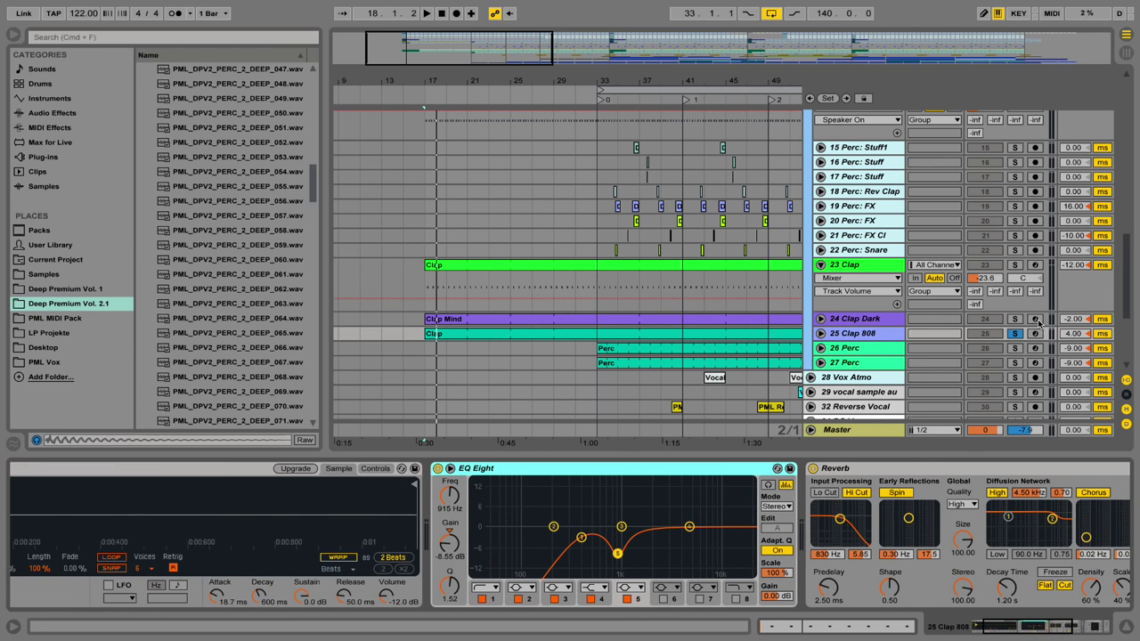
Play the 23 Clap, 24 Clap Dark and 25 Clap 808 tracks soloed together, then turn off the solos
key(space)
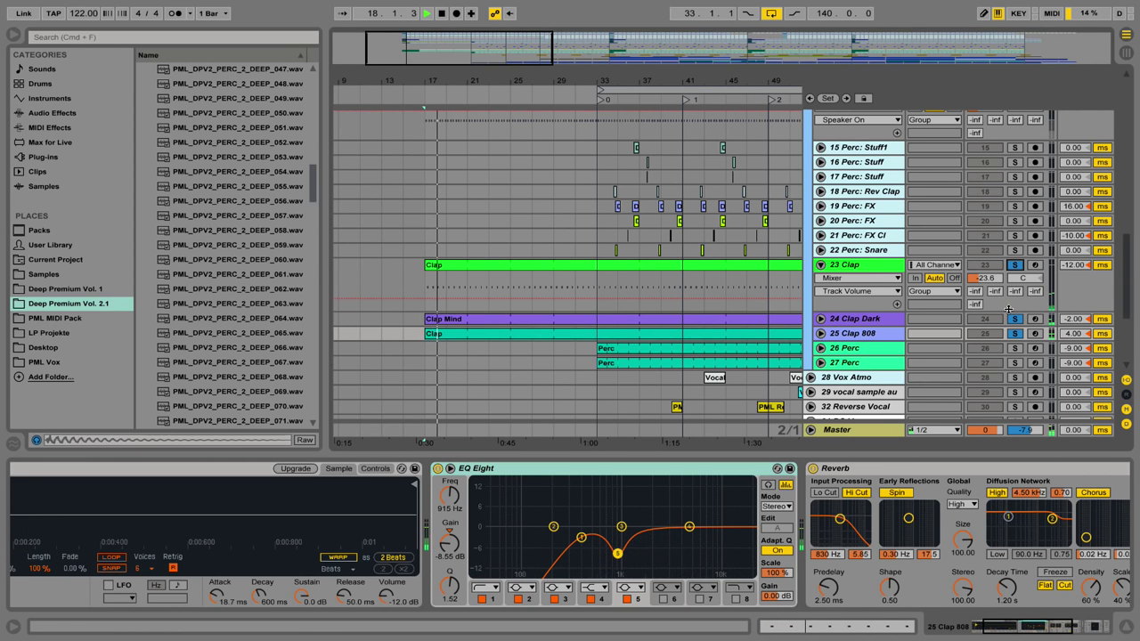
key(space)
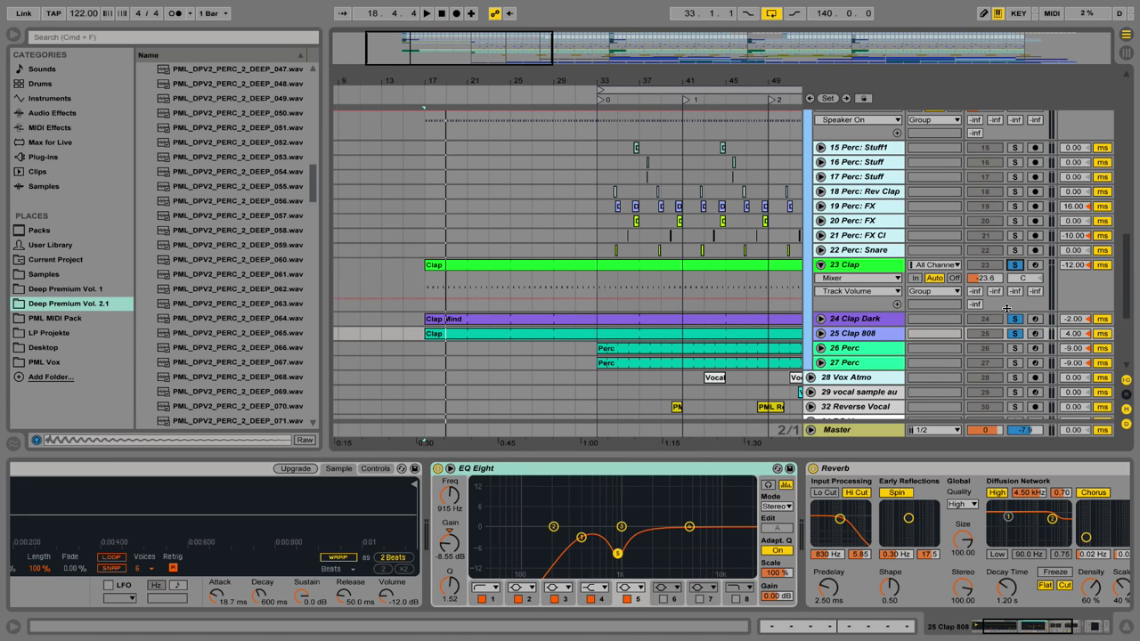
click(1015, 265)
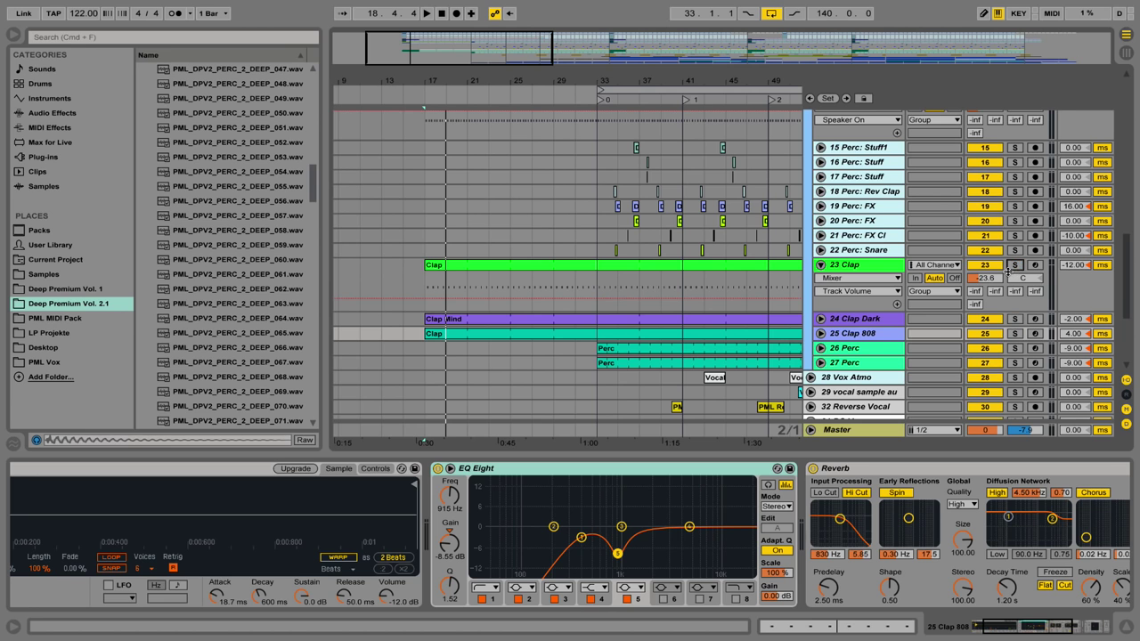
Play the full mix from bar 17 while reviewing the tom, fx and hat tracks, then stop playback
scroll(949, 277, up, 1)
scroll(949, 277, up, 6)
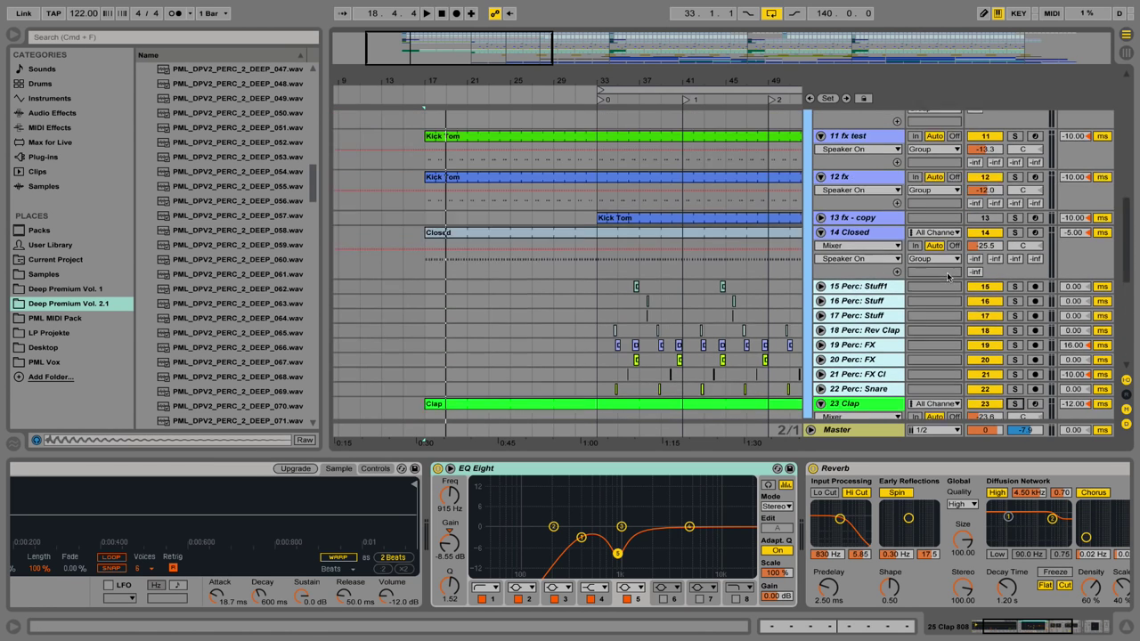
key(space)
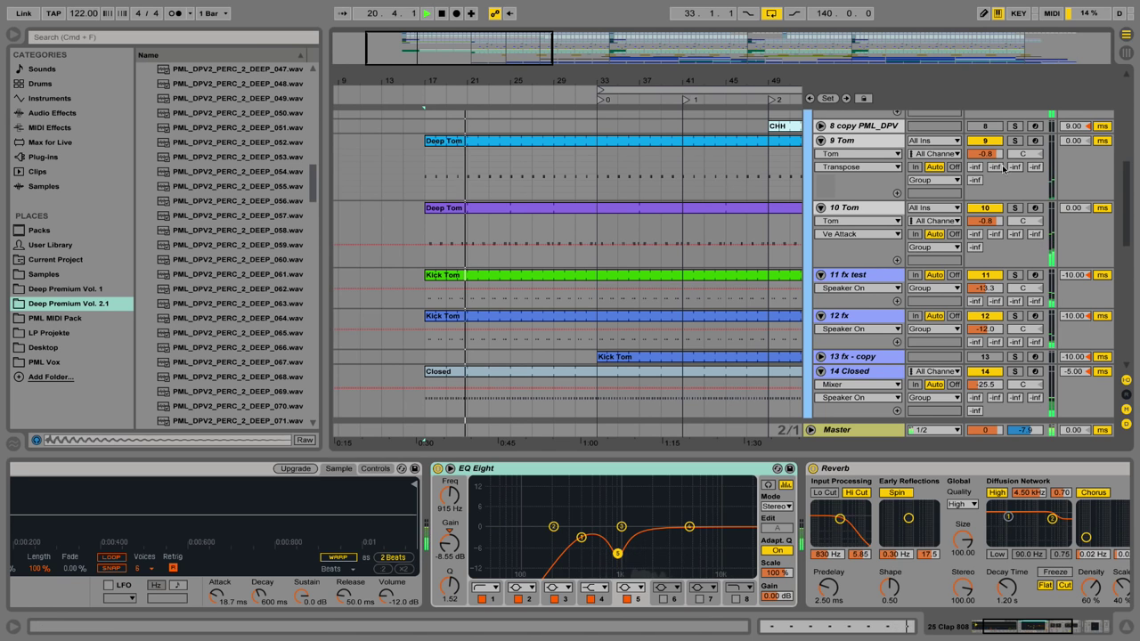
drag(1127, 178, 1134, 224)
key(space)
Extend the Perc clip on the 26 Perc track back to bar 17
scroll(751, 224, down, 5)
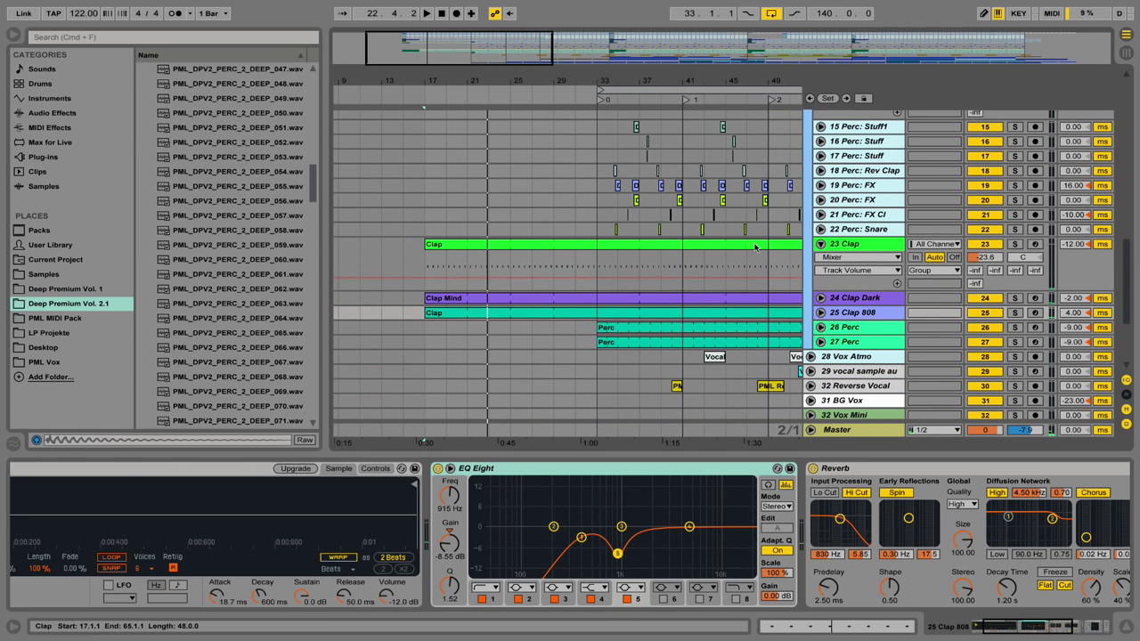
click(865, 332)
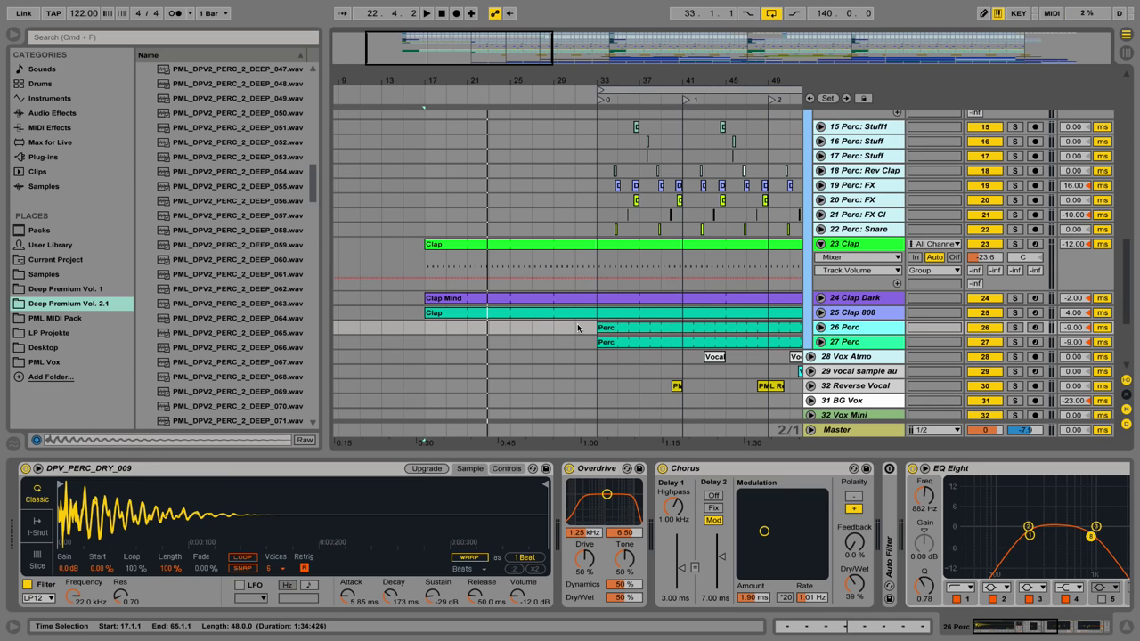
drag(597, 327, 424, 328)
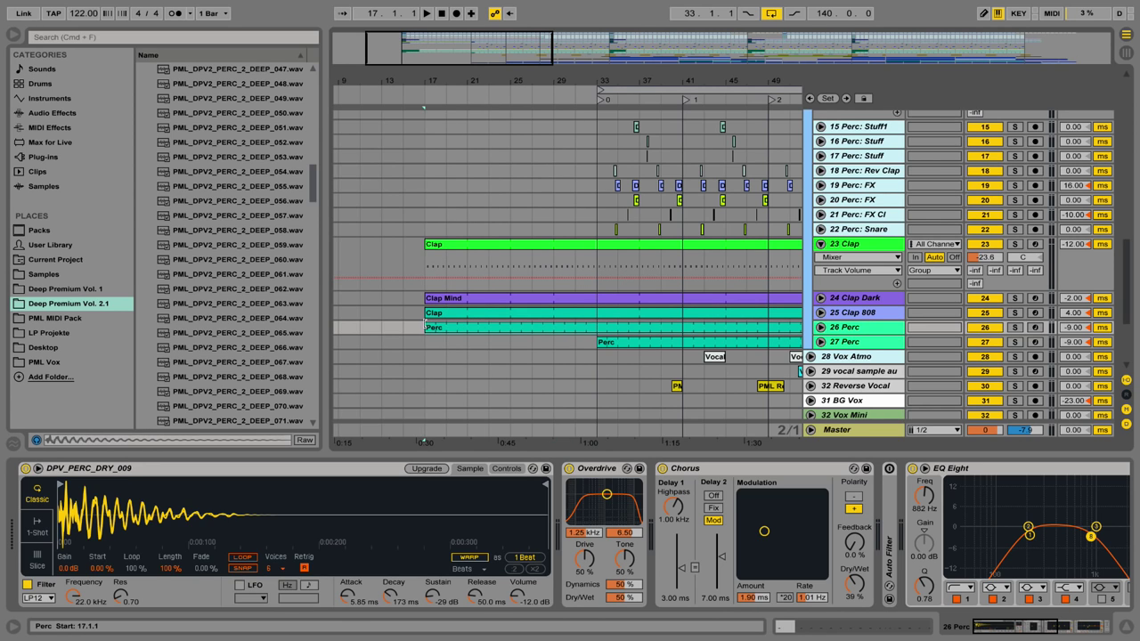
Solo and play 26 Perc, unfolding the track to examine its note pattern up close from bar 17
click(1014, 327)
key(space)
click(813, 327)
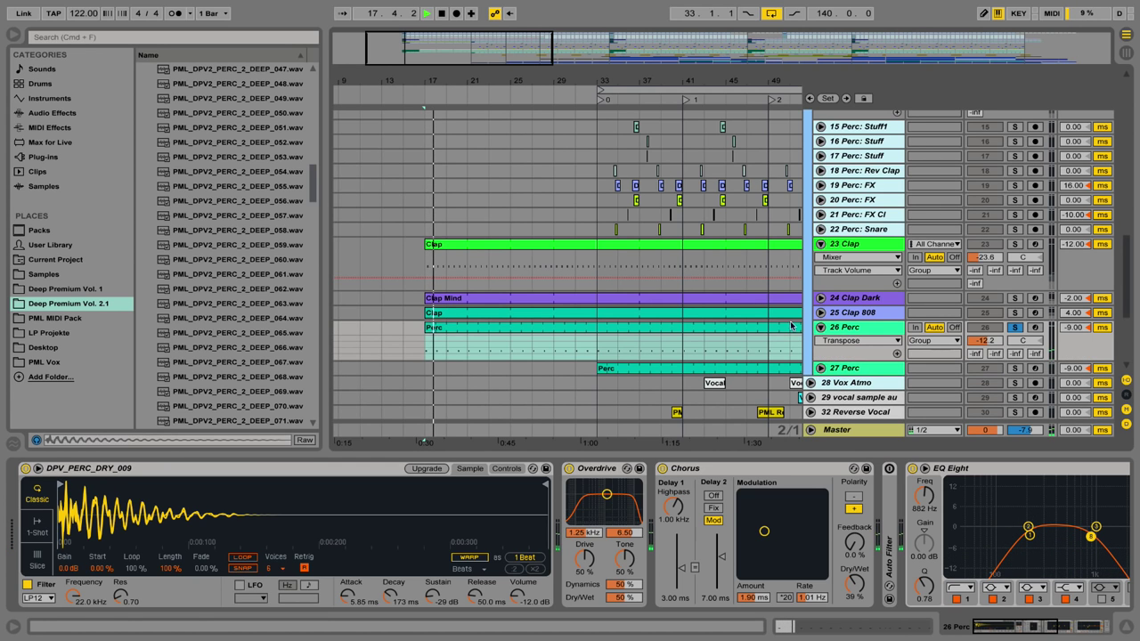
drag(433, 77, 447, 149)
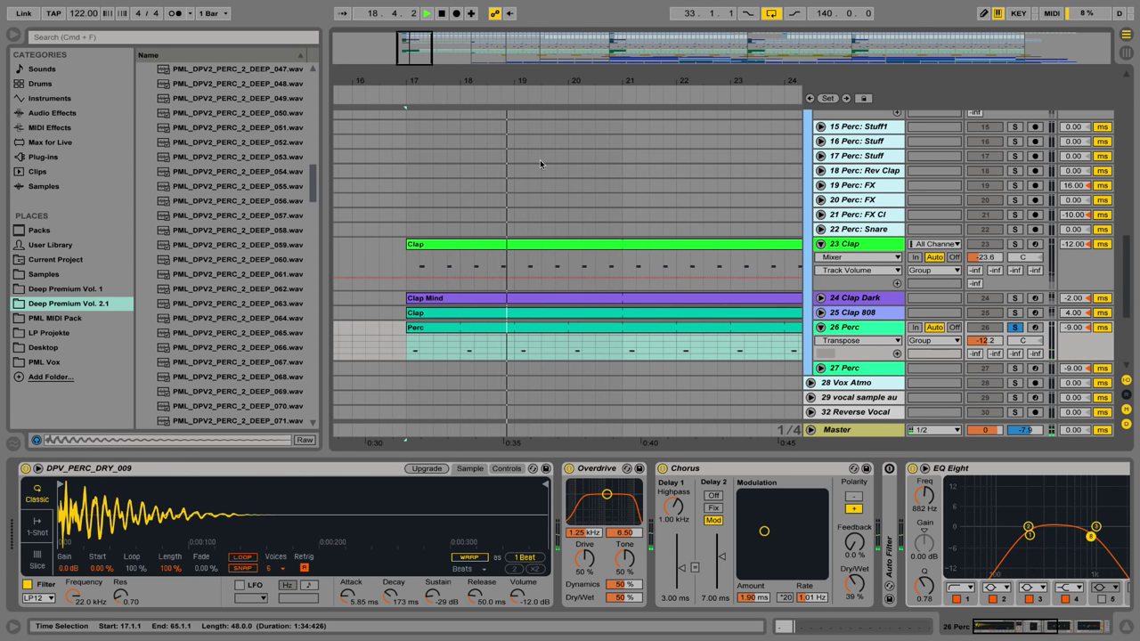
Stop playback, look over the tom, fx and closed hat tracks, and briefly replay the soloed 26 Perc
key(space)
scroll(561, 240, up, 4)
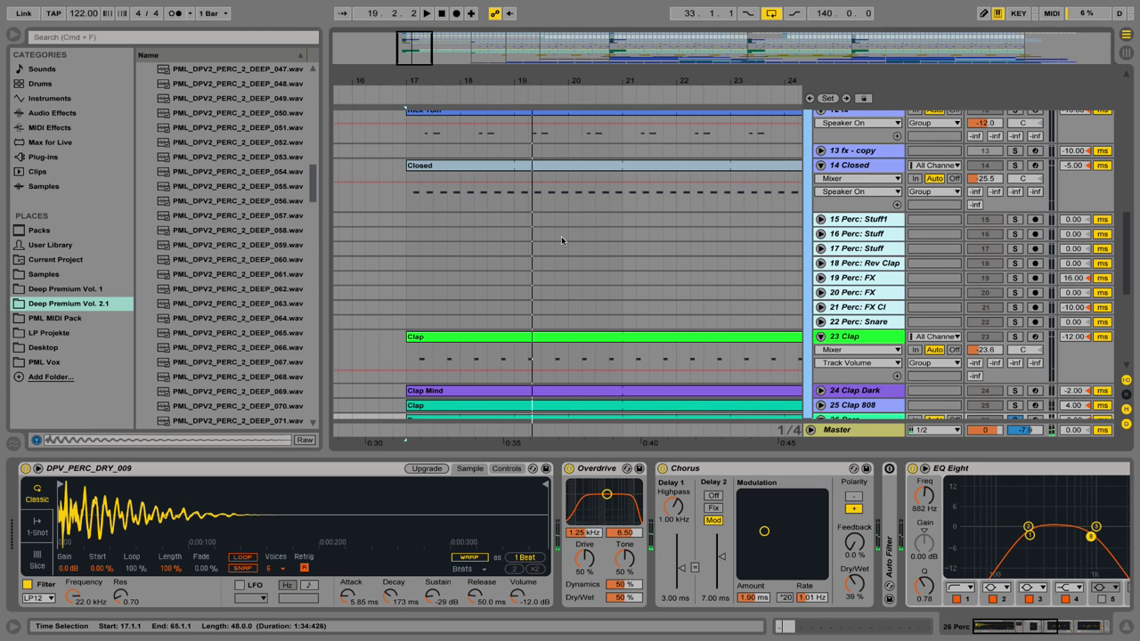
scroll(561, 238, up, 5)
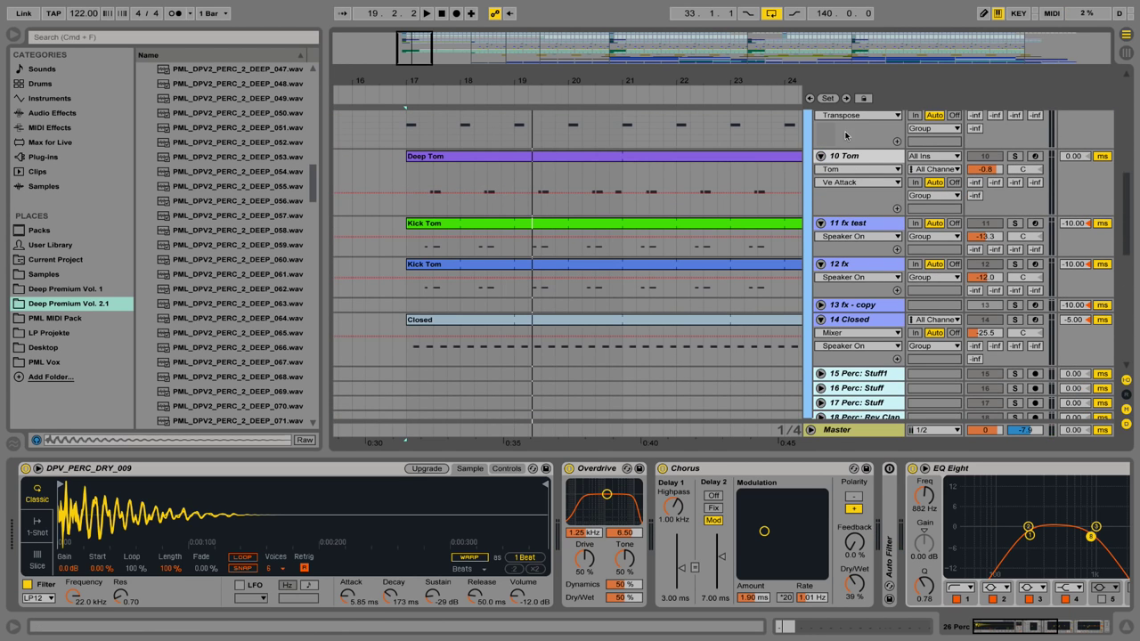
scroll(841, 222, down, 6)
key(space)
key(space)
Unfold the 27 Perc track and extend its Perc clip back to bar 17
click(820, 352)
drag(646, 83, 647, 18)
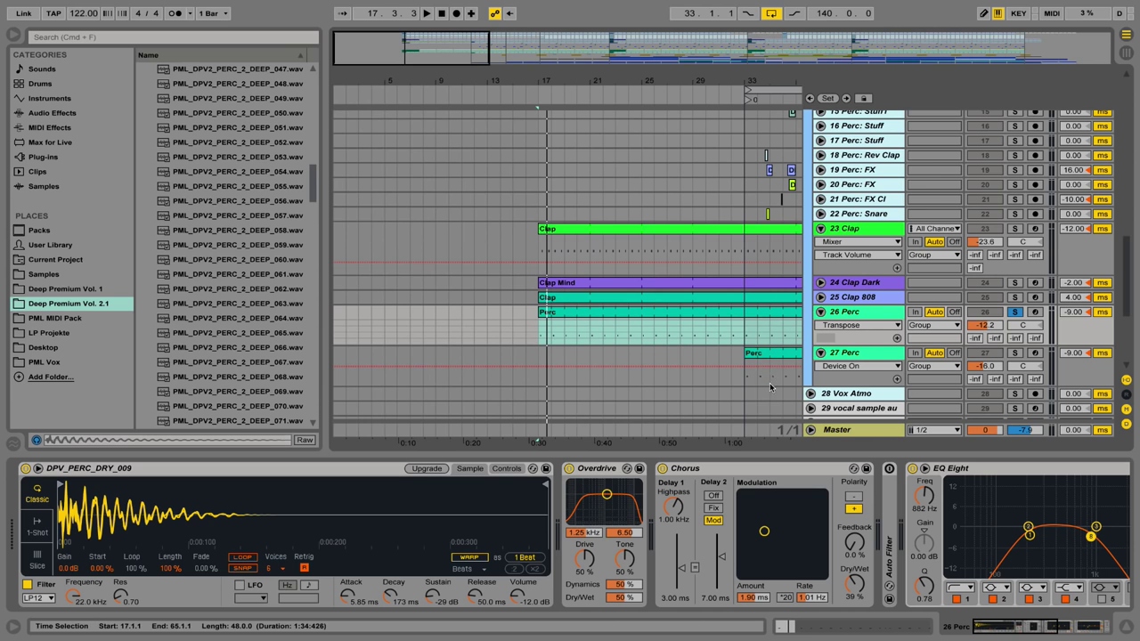
drag(746, 354, 538, 353)
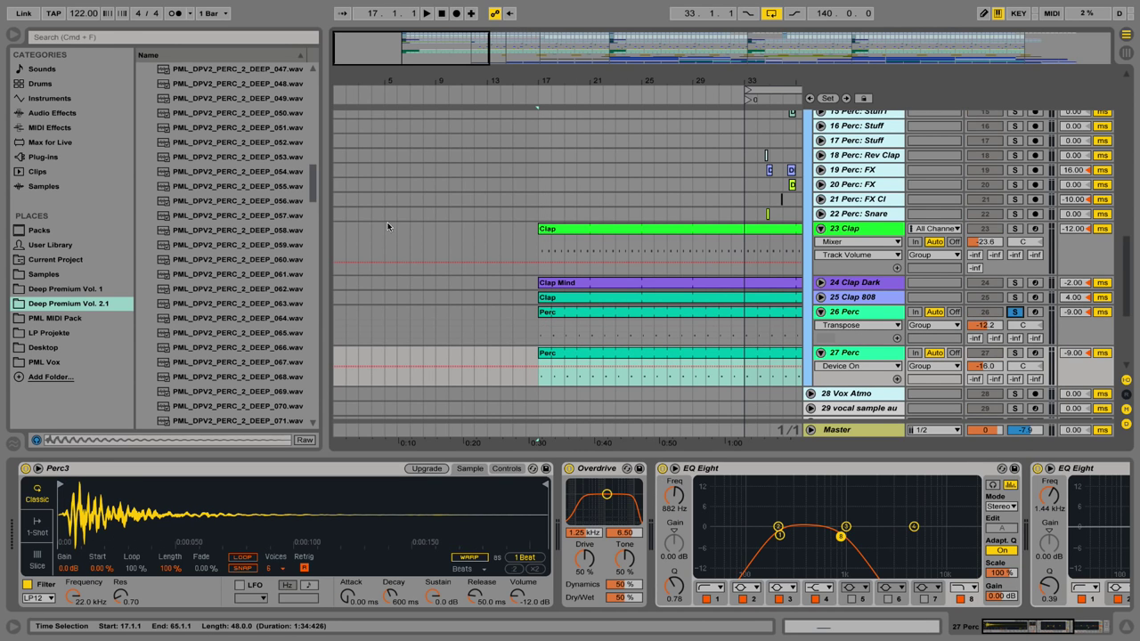
Solo 27 Perc together with 26 Perc and play them from bar 17, examining their note positions up close
drag(542, 79, 542, 178)
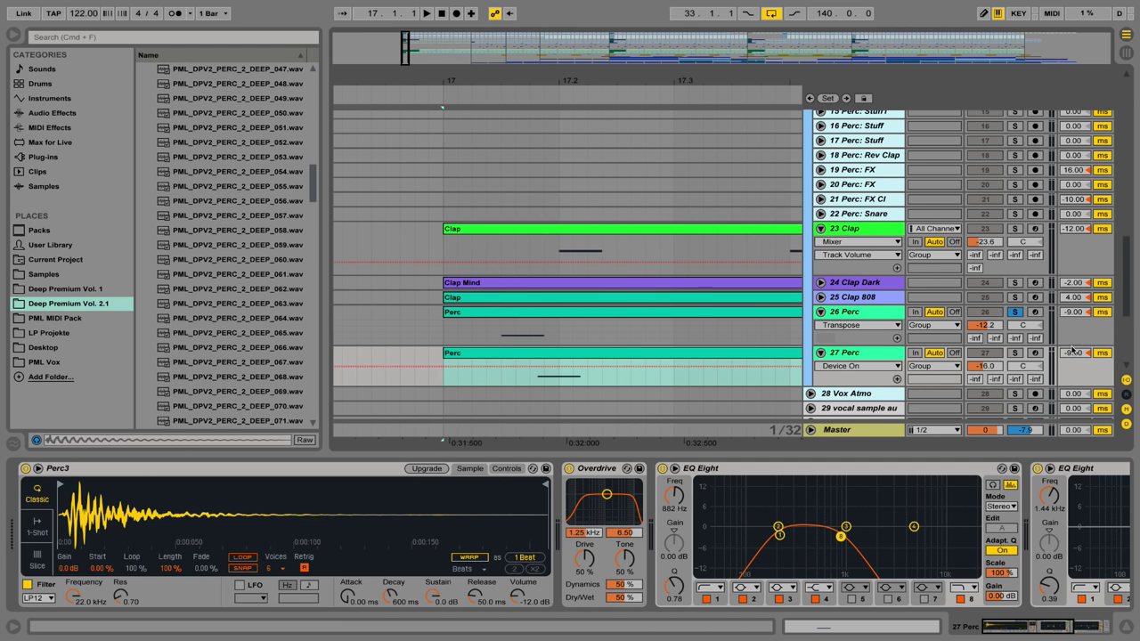
key(space)
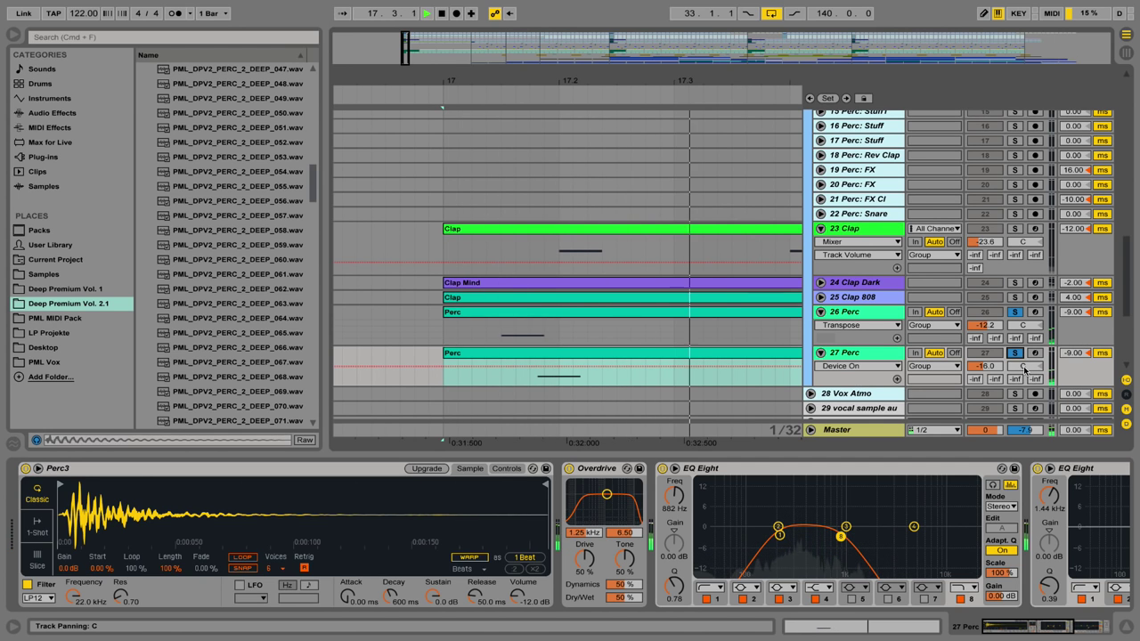
key(space)
drag(463, 80, 454, 34)
key(space)
Turn off the solos on 26 Perc and 27 Perc and play the full mix from bar 17
click(1014, 313)
click(1015, 353)
key(space)
key(space)
key(space)
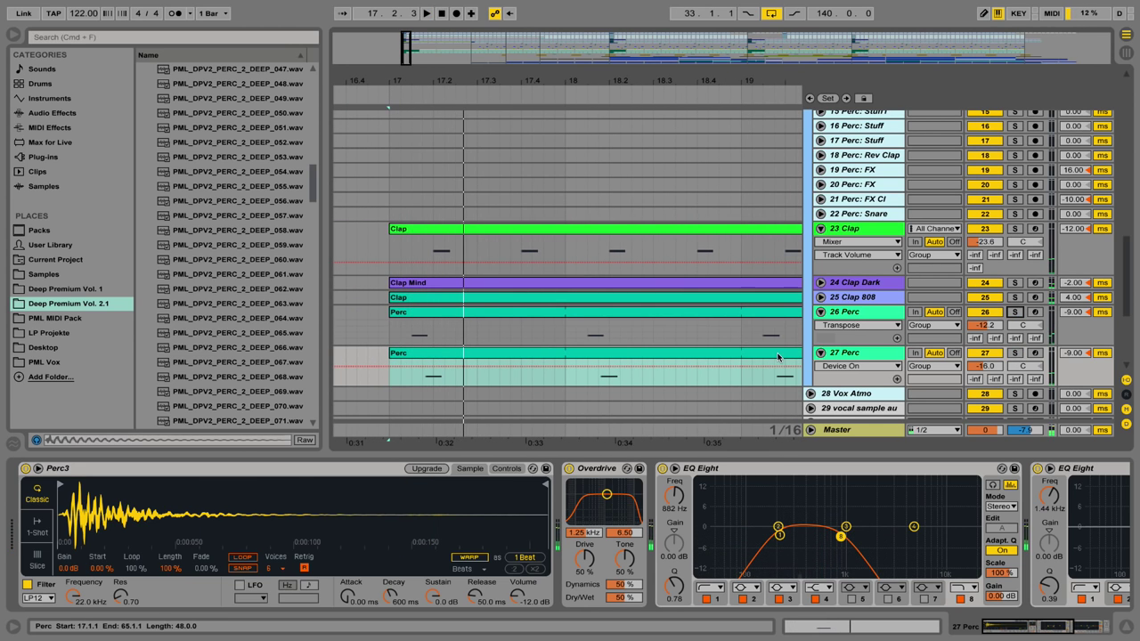
Deactivate 26 Perc and 27 Perc, play the mix from bar 17 without them, and reactivate both tracks to compare
click(987, 354)
click(989, 313)
key(space)
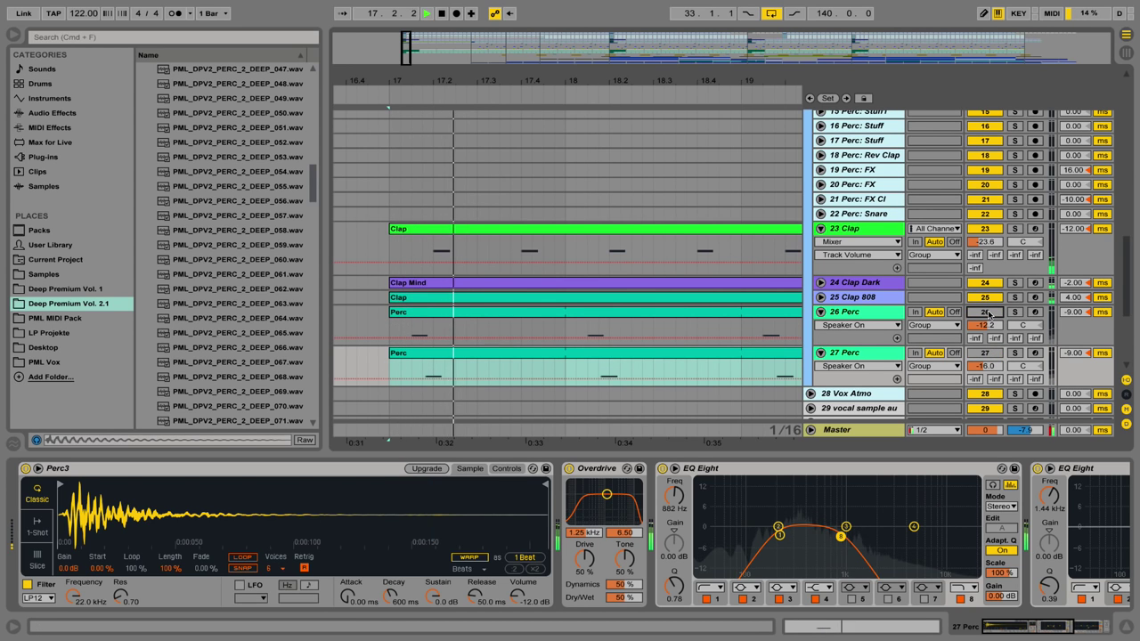
click(989, 313)
click(995, 353)
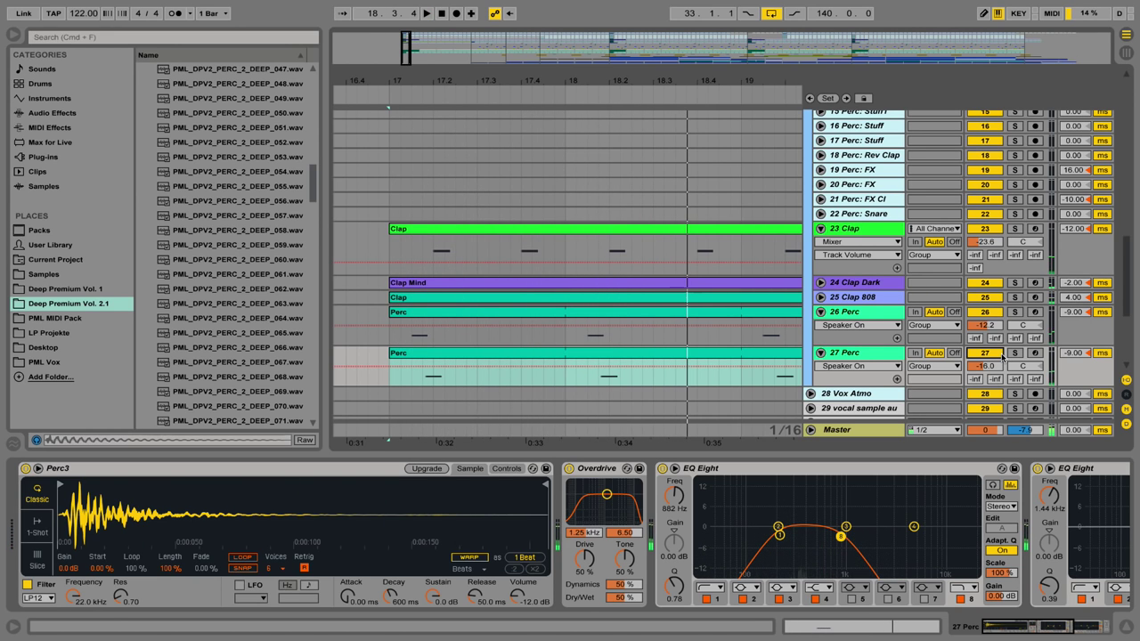
scroll(670, 233, up, 5)
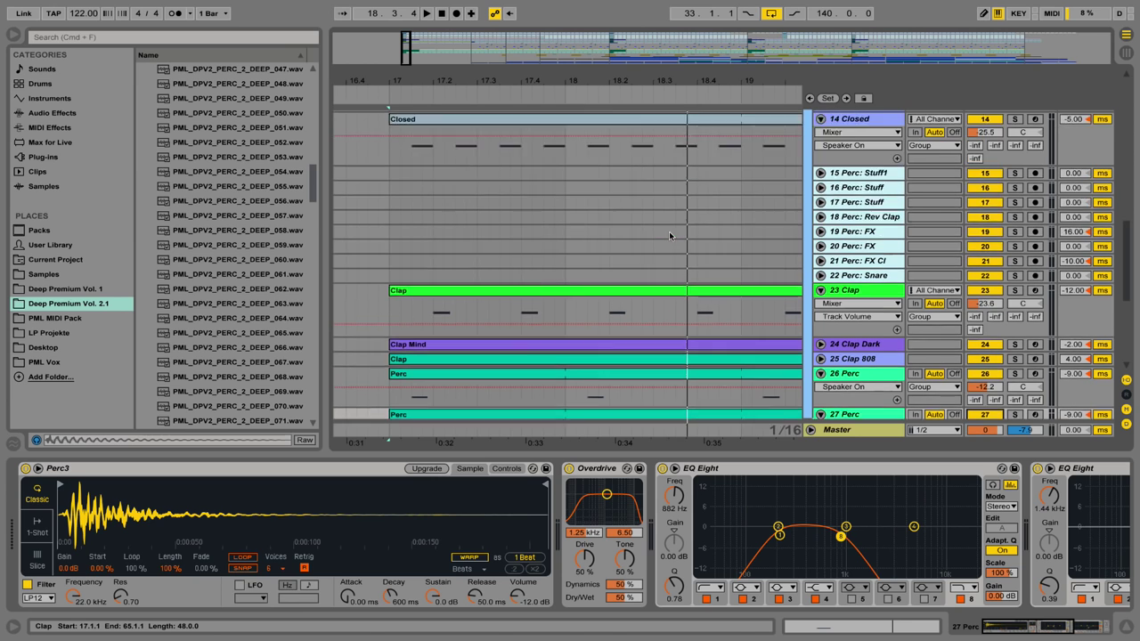
scroll(670, 232, down, 3)
scroll(726, 301, up, 10)
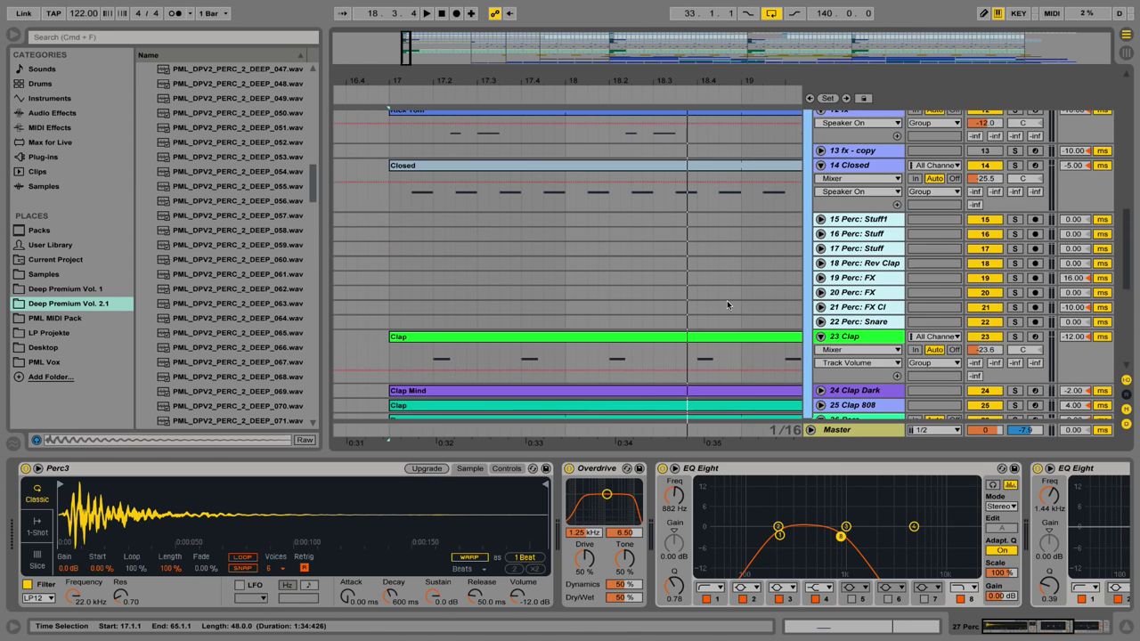
Deactivate the Shaker, Shake, Hat and Closed tracks and play back the remaining percussion from bar 17
scroll(811, 290, up, 2)
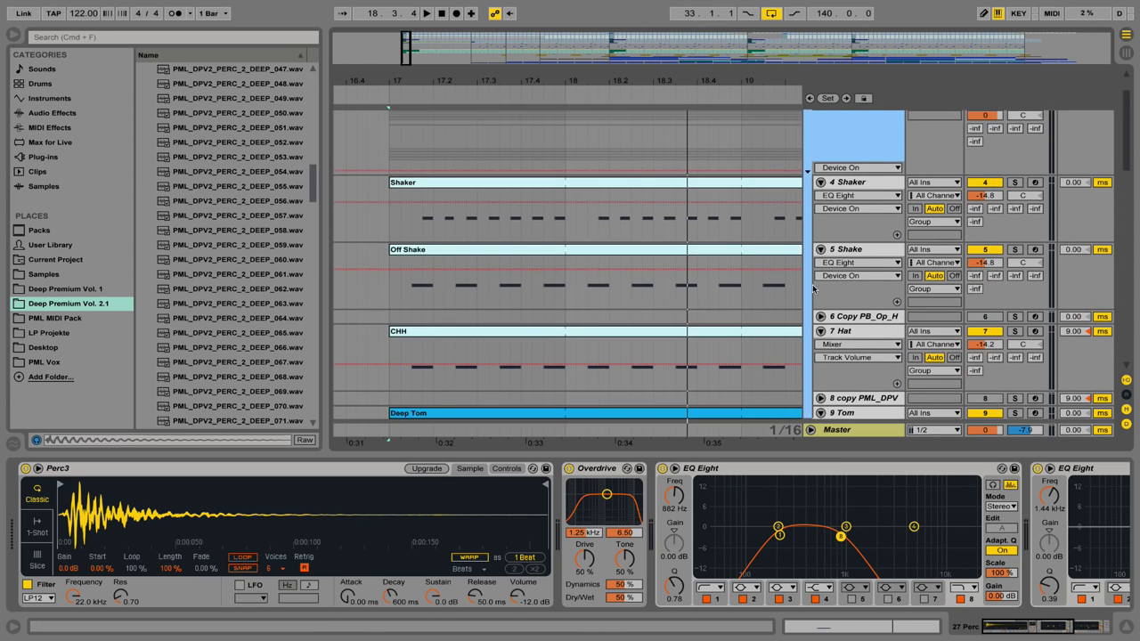
click(981, 183)
click(984, 249)
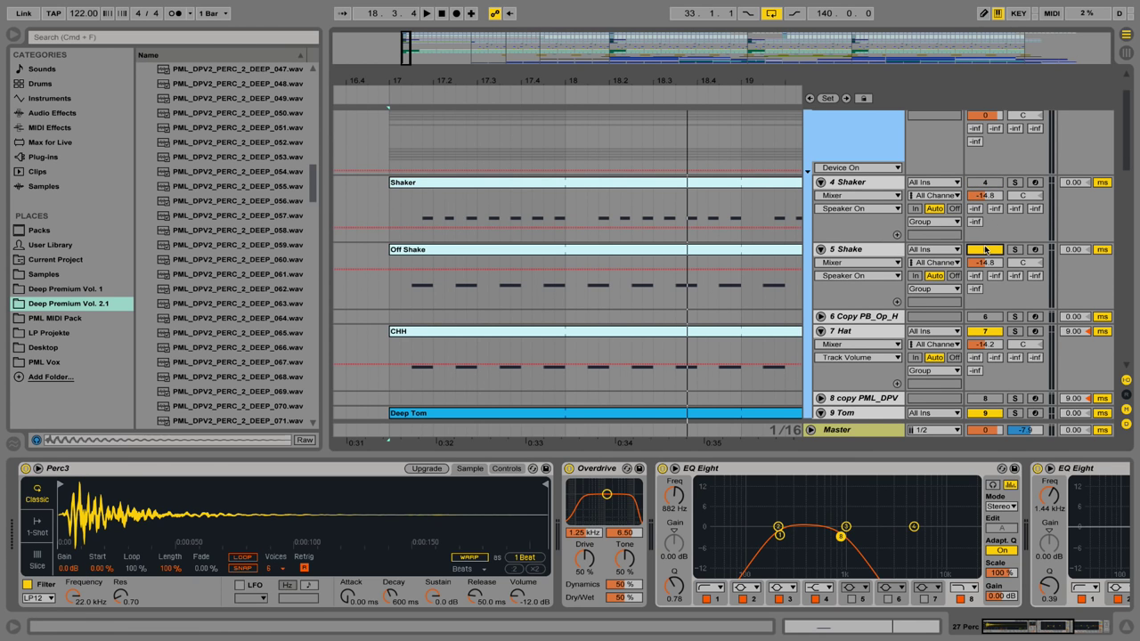
click(986, 332)
scroll(865, 352, down, 5)
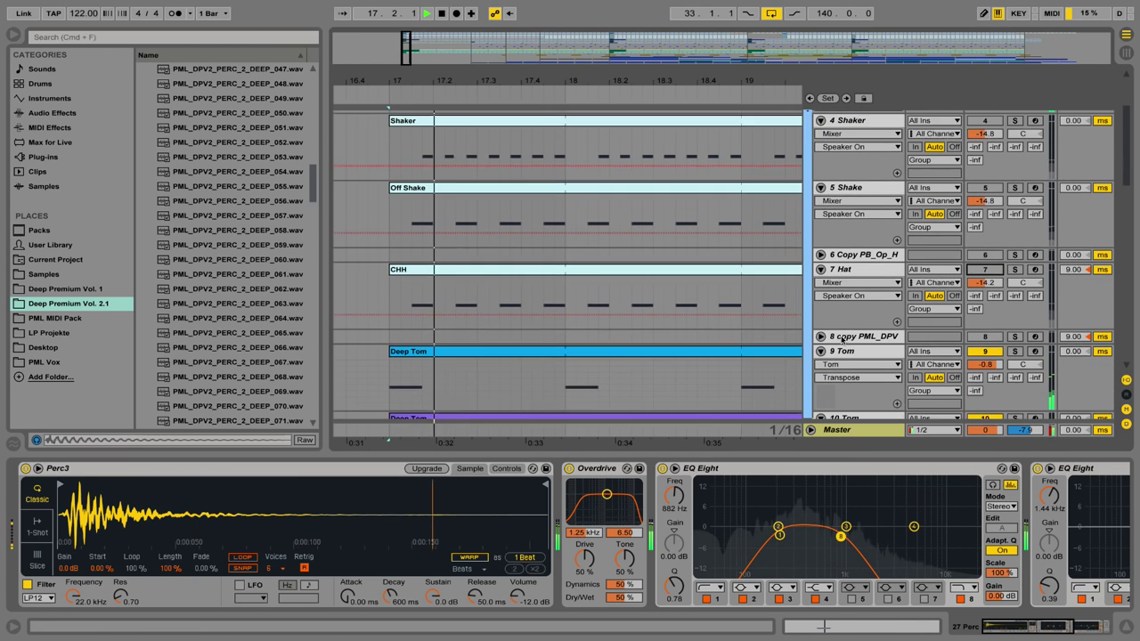
click(977, 397)
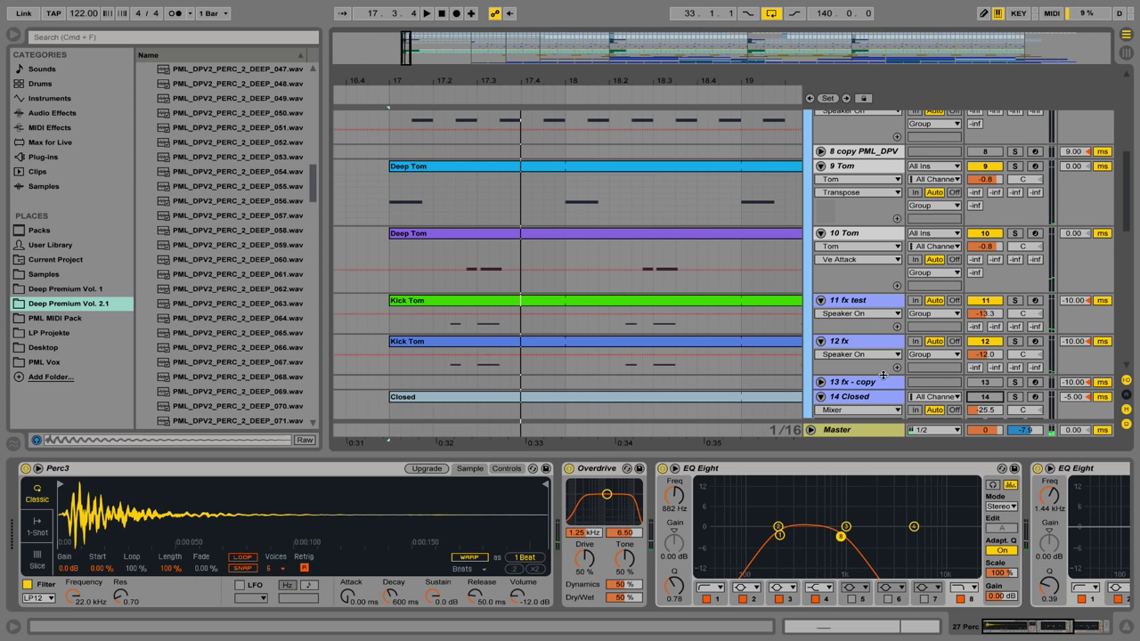
scroll(884, 373, down, 10)
key(space)
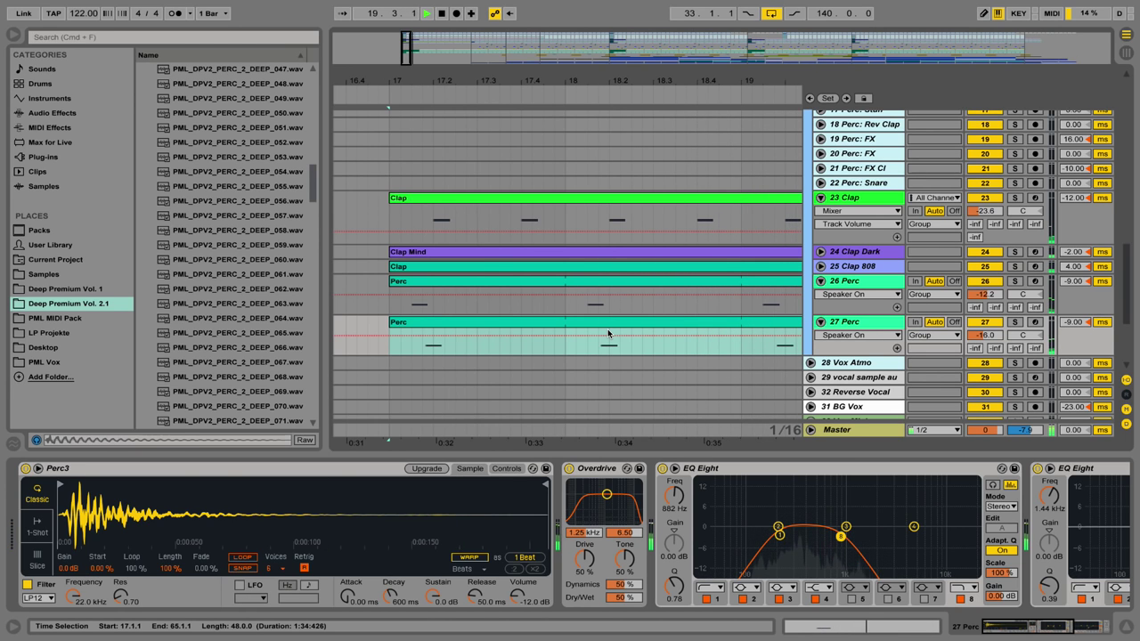
key(space)
Select the 26 Perc track and solo it
click(861, 293)
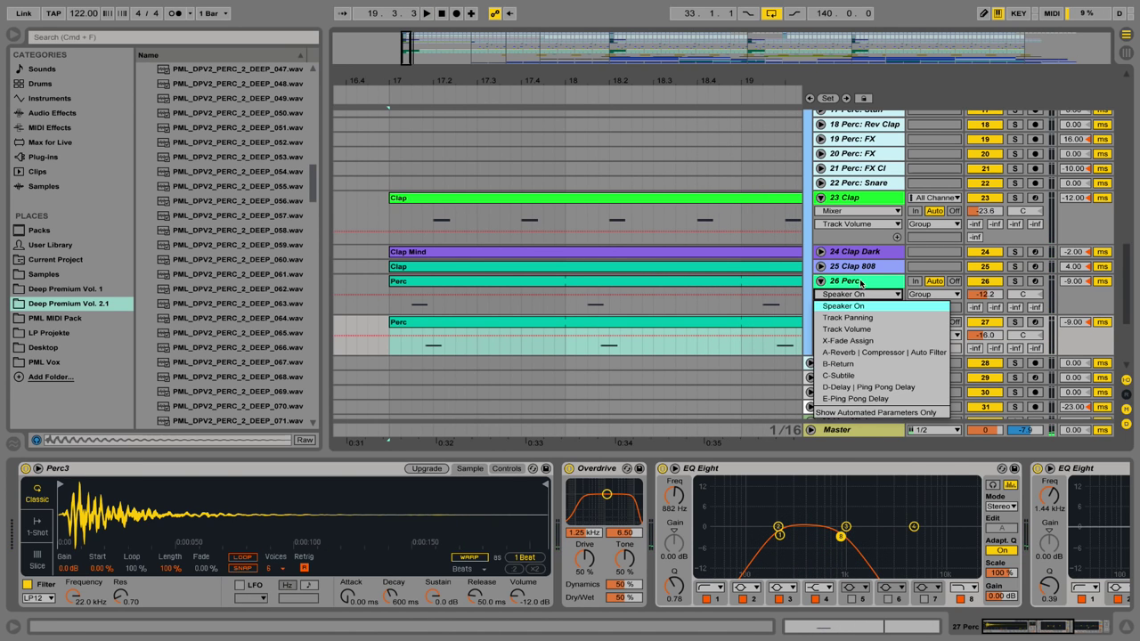
click(861, 281)
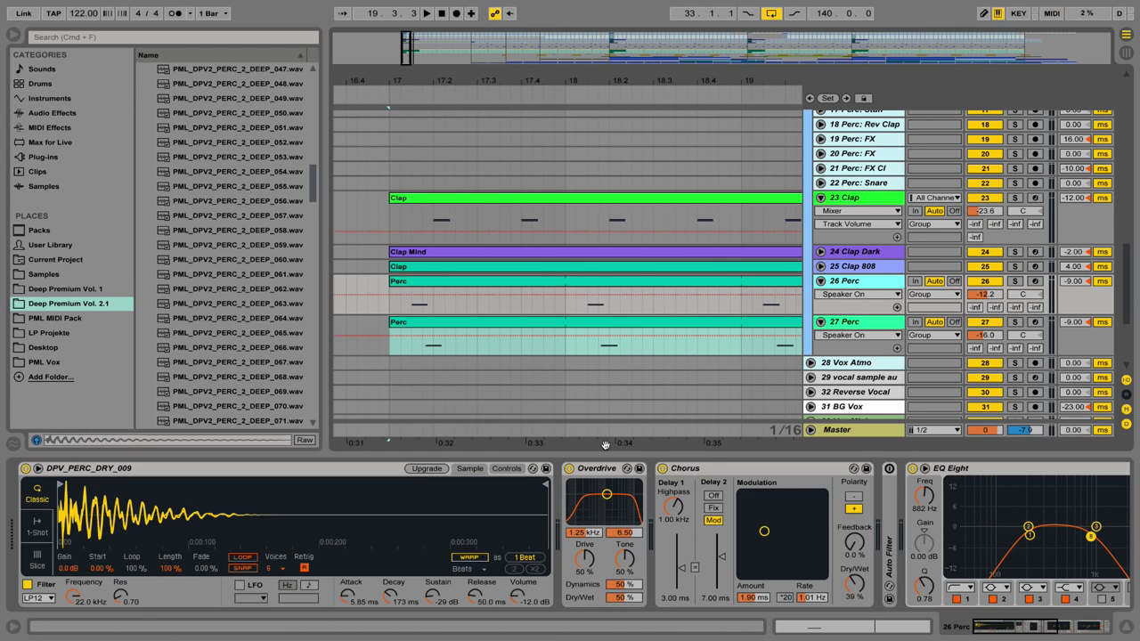
click(1015, 281)
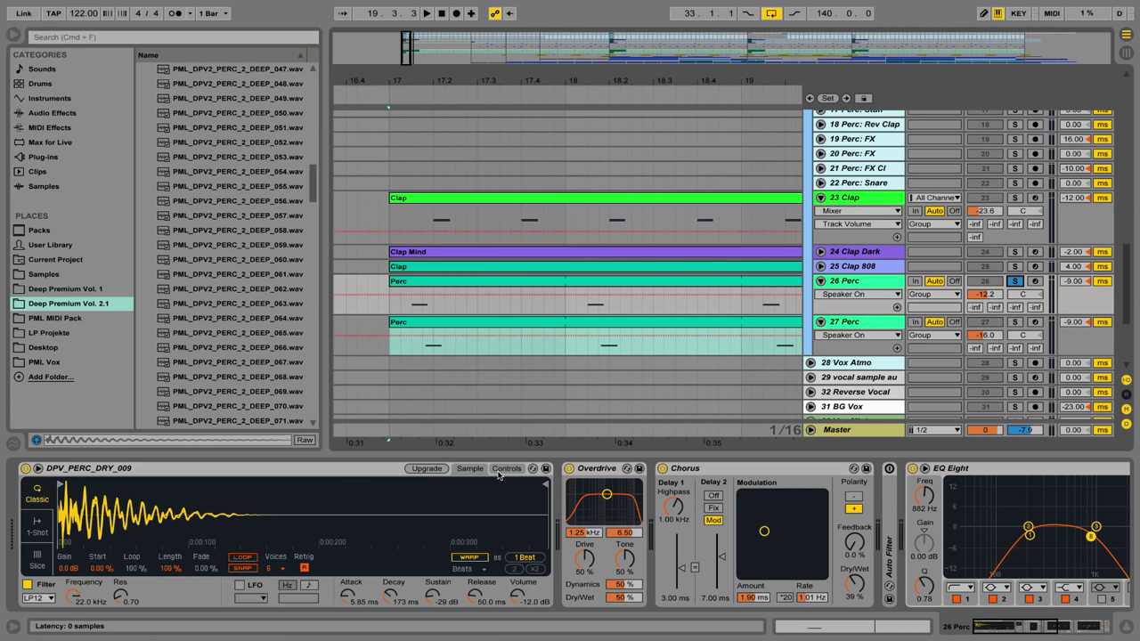
Bypass the Overdrive, Chorus and both EQ Eight devices on 26 Perc and play the dry sound
click(567, 469)
click(662, 468)
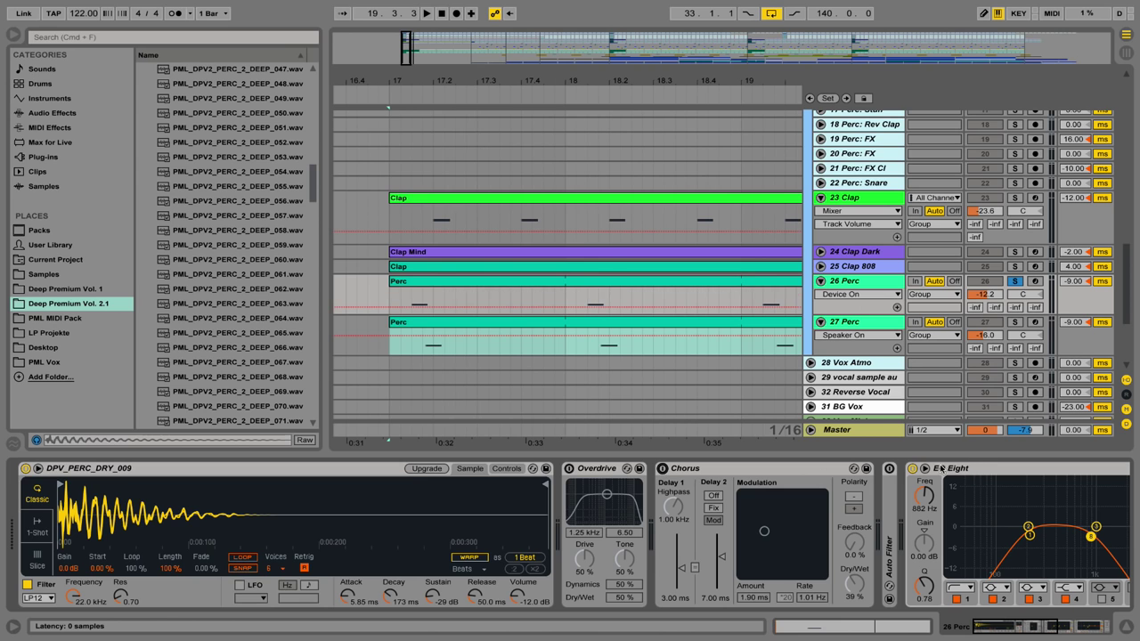
click(911, 470)
drag(1030, 630, 959, 638)
click(615, 468)
key(space)
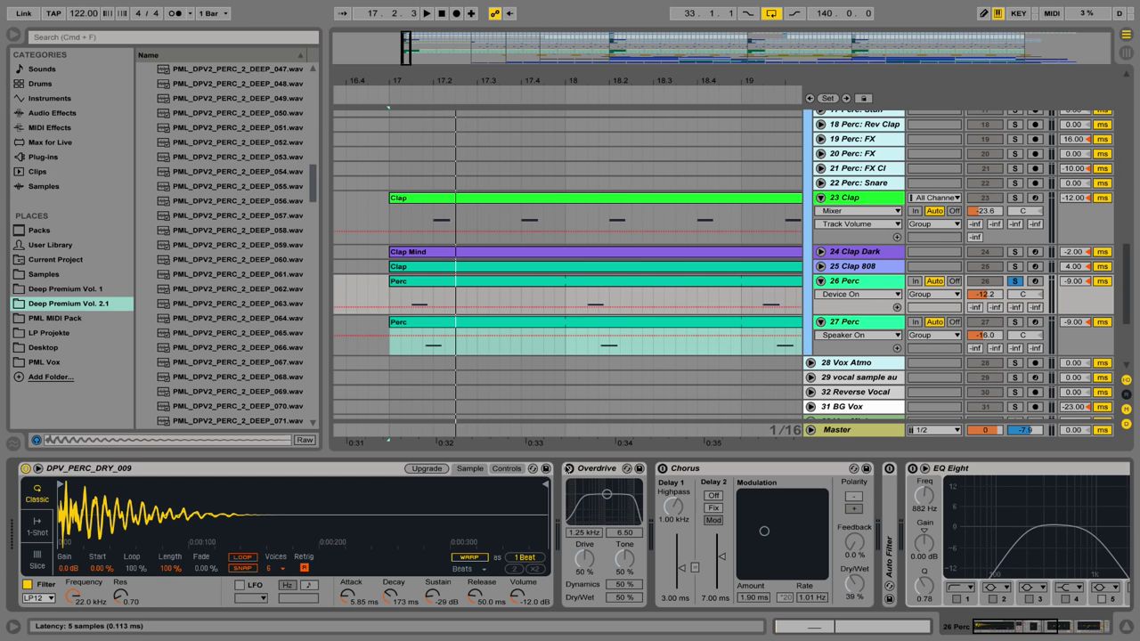
Try the DPV_PERC_DRY_009 sampler at a transposition of -2 st, restore -26 st, and play both settings for comparison
click(519, 472)
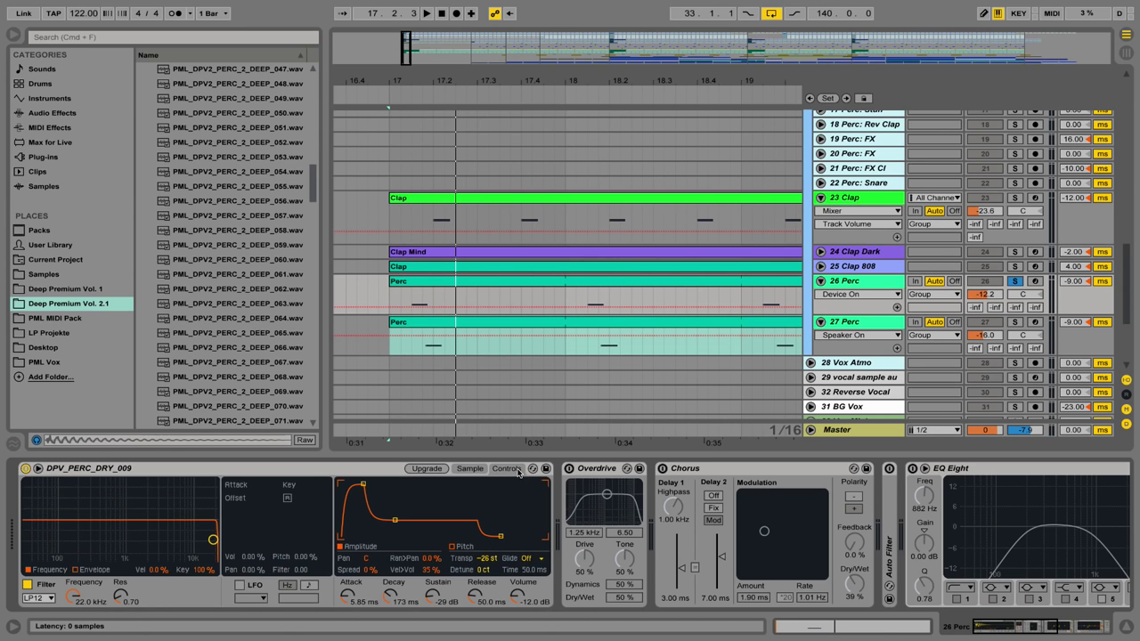
click(487, 559)
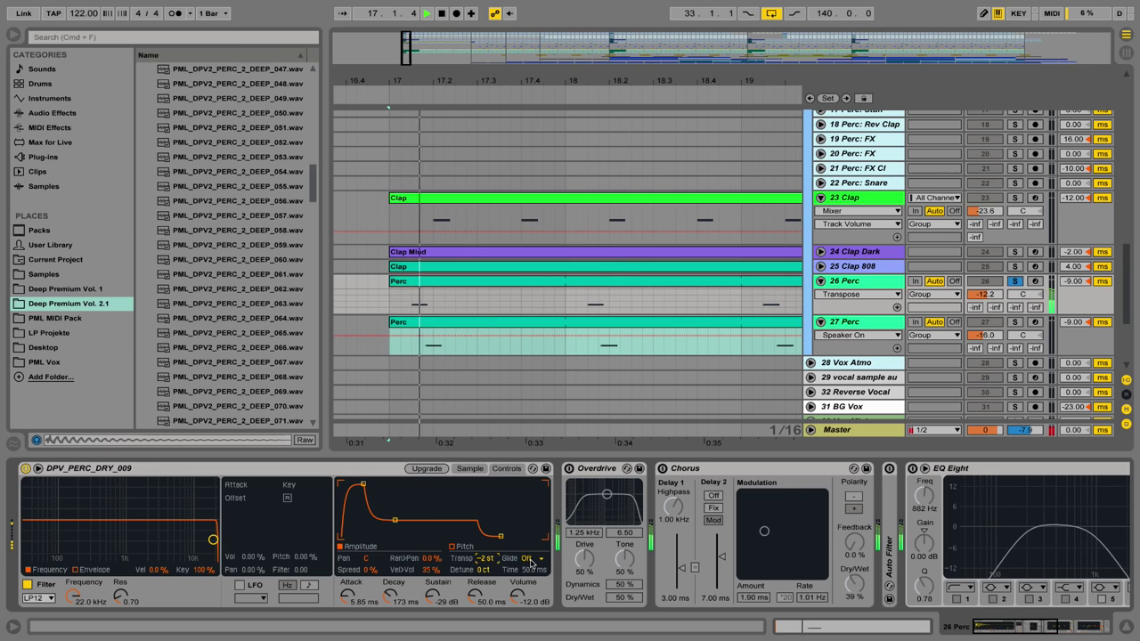
key(space)
key(space)
key(space)
key(space)
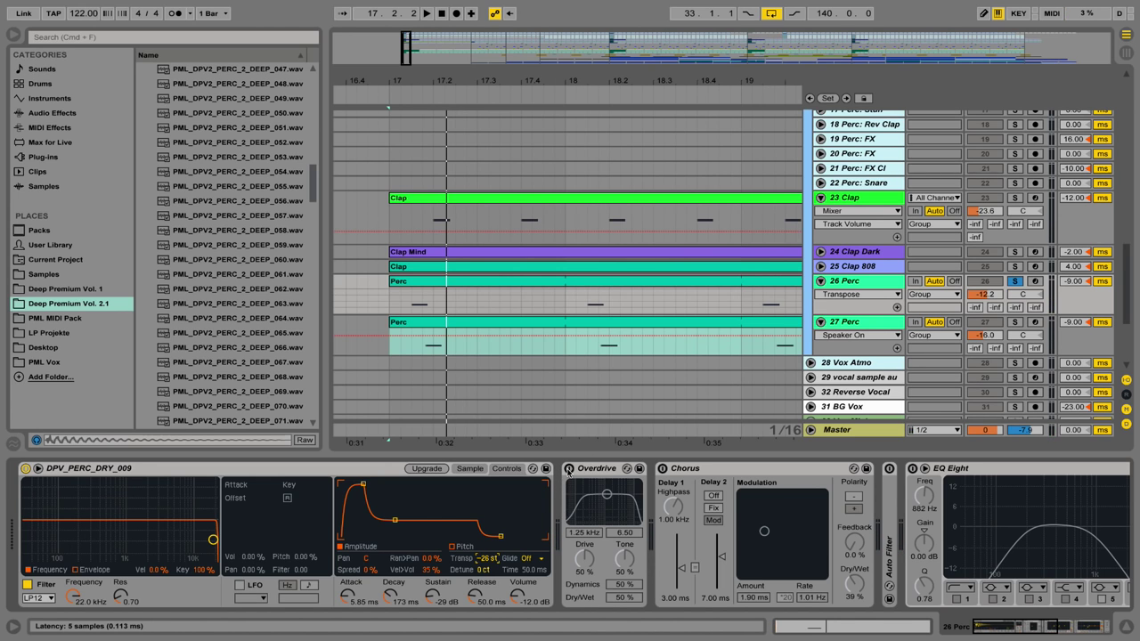
Turn Overdrive and Chorus back on for 26 Perc, playing the sound after enabling each one
click(568, 469)
key(space)
key(space)
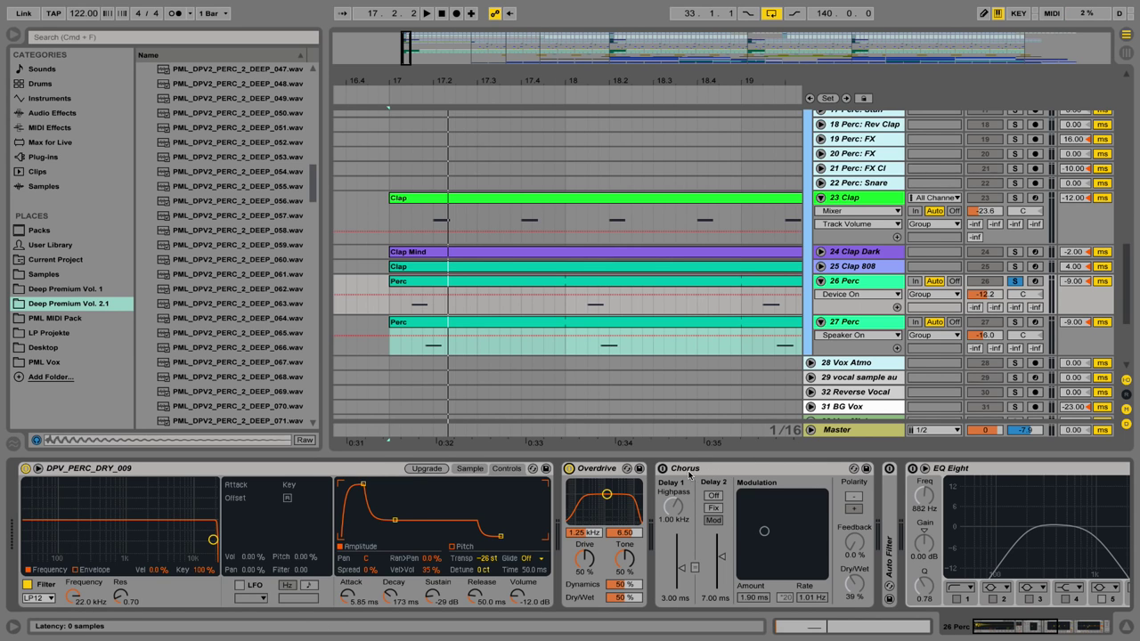
click(662, 469)
key(space)
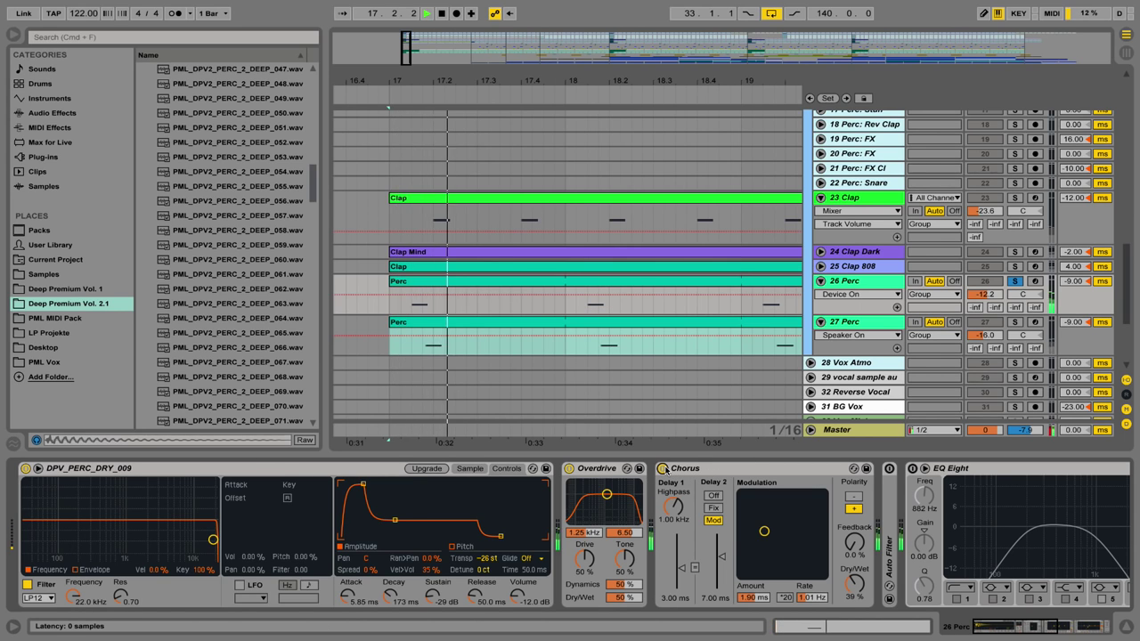
key(space)
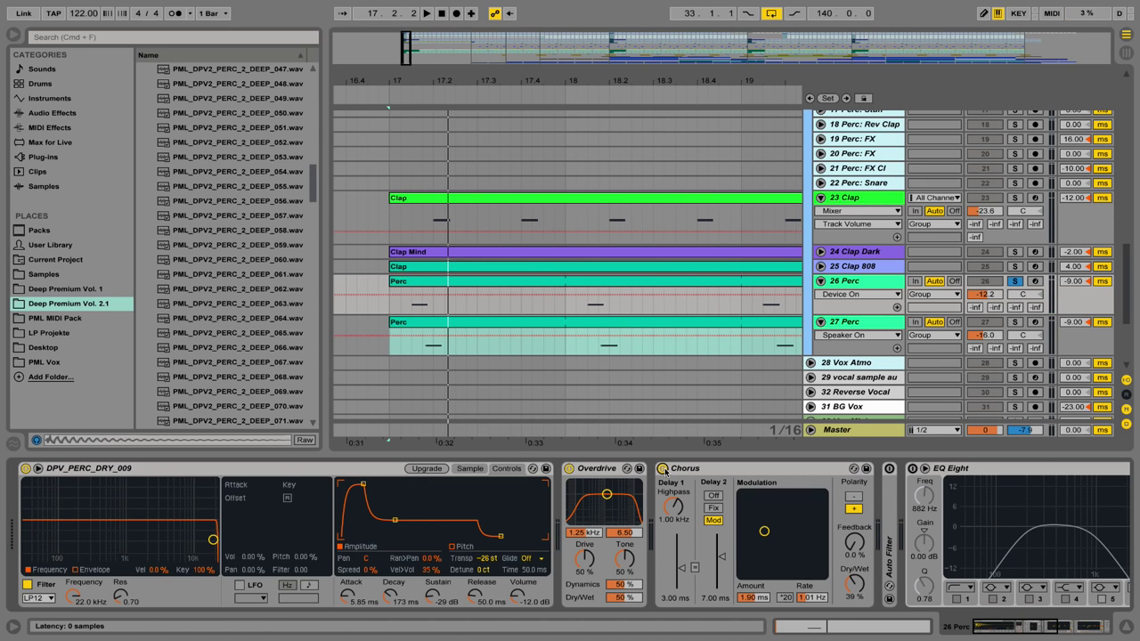
key(space)
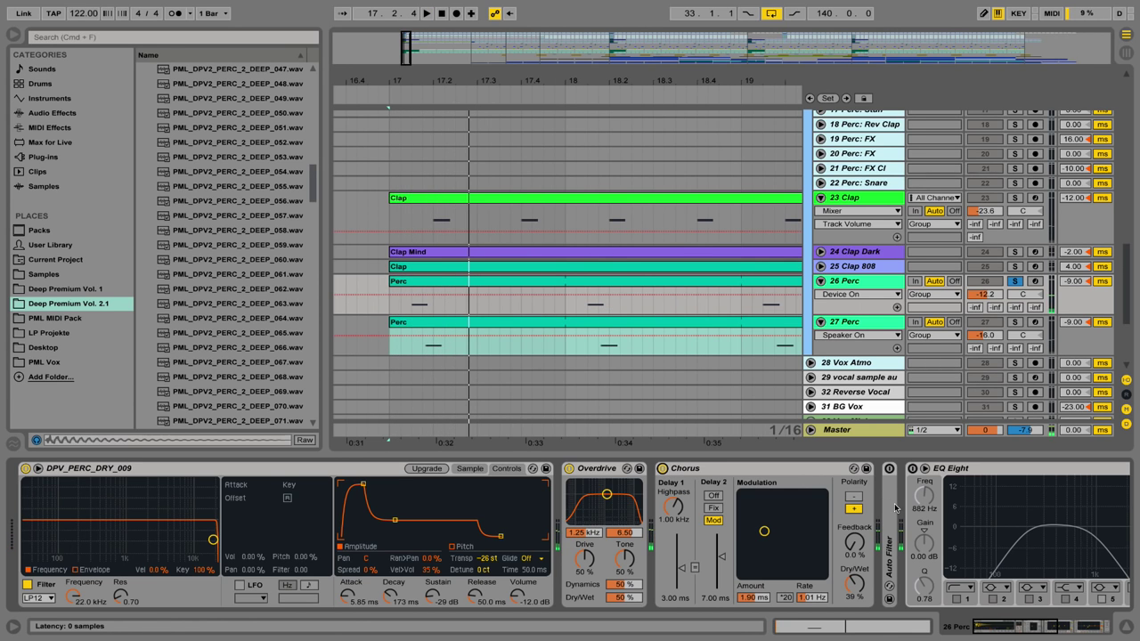
Turn the first EQ Eight after the Auto Filter back on and play the filtered percussion
click(1009, 628)
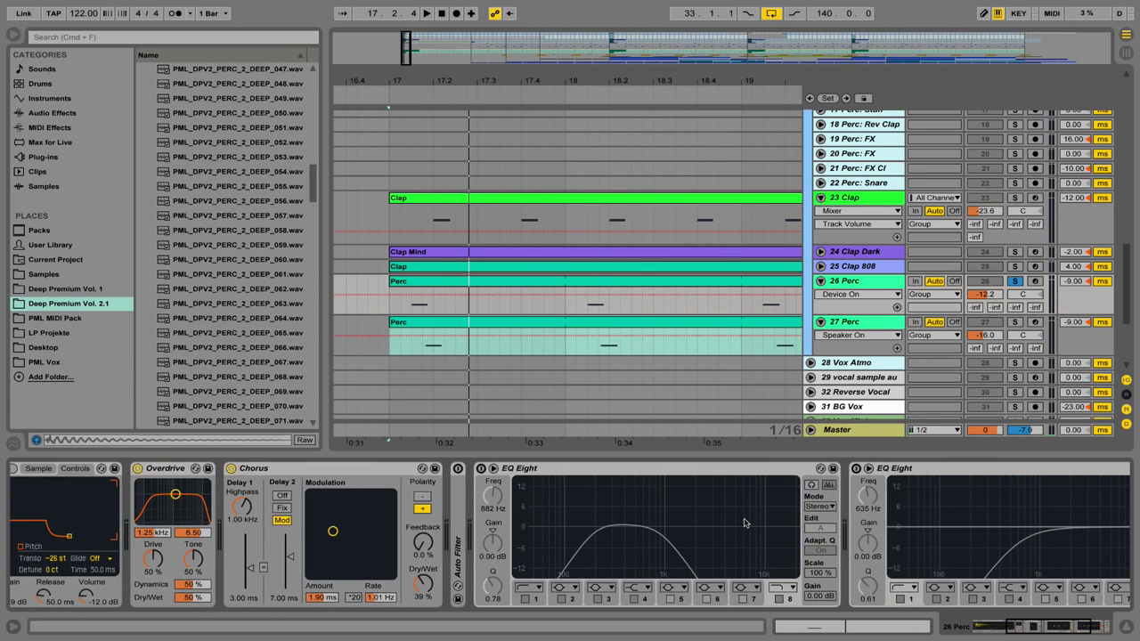
click(481, 469)
key(space)
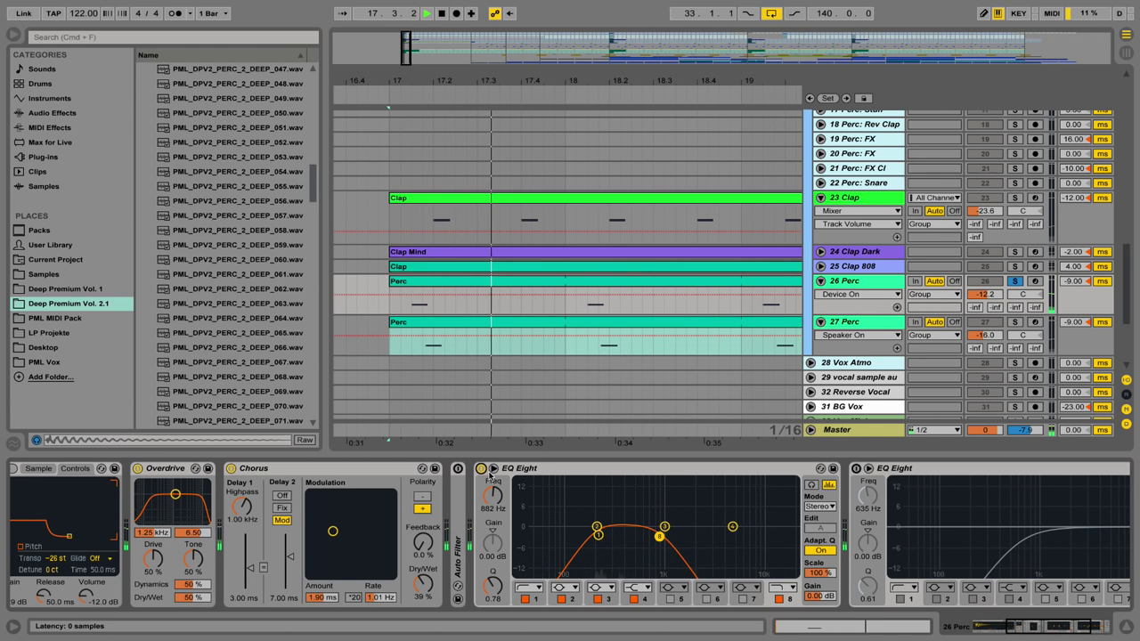
key(space)
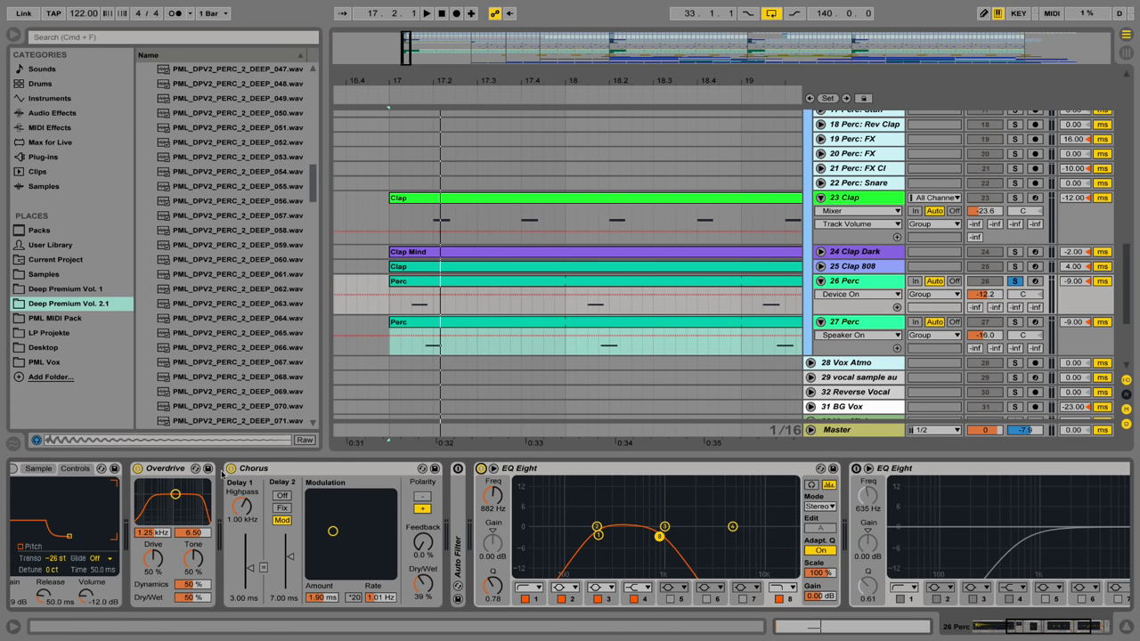
Bypass and re-enable Overdrive on 26 Perc, playing both versions to compare the effect
click(138, 469)
key(space)
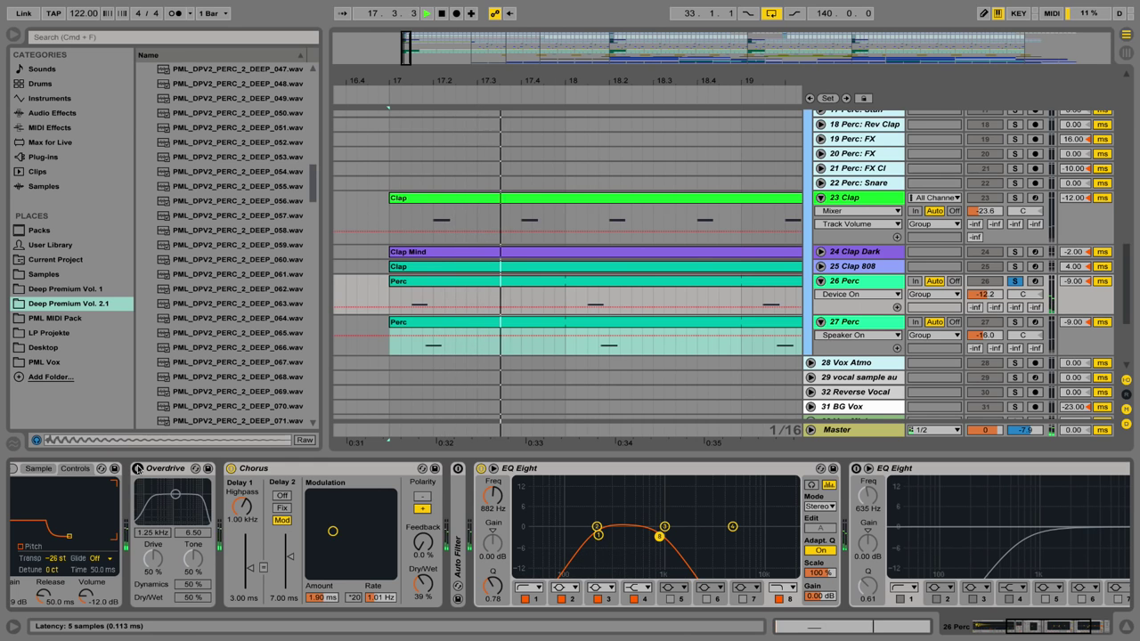
key(space)
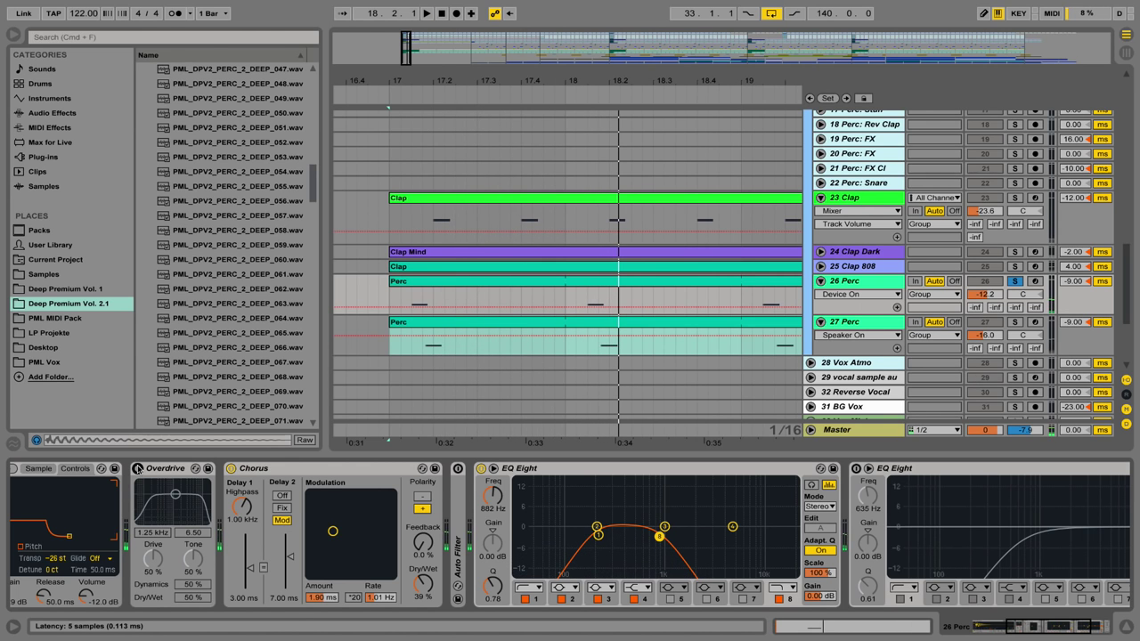
click(138, 469)
key(space)
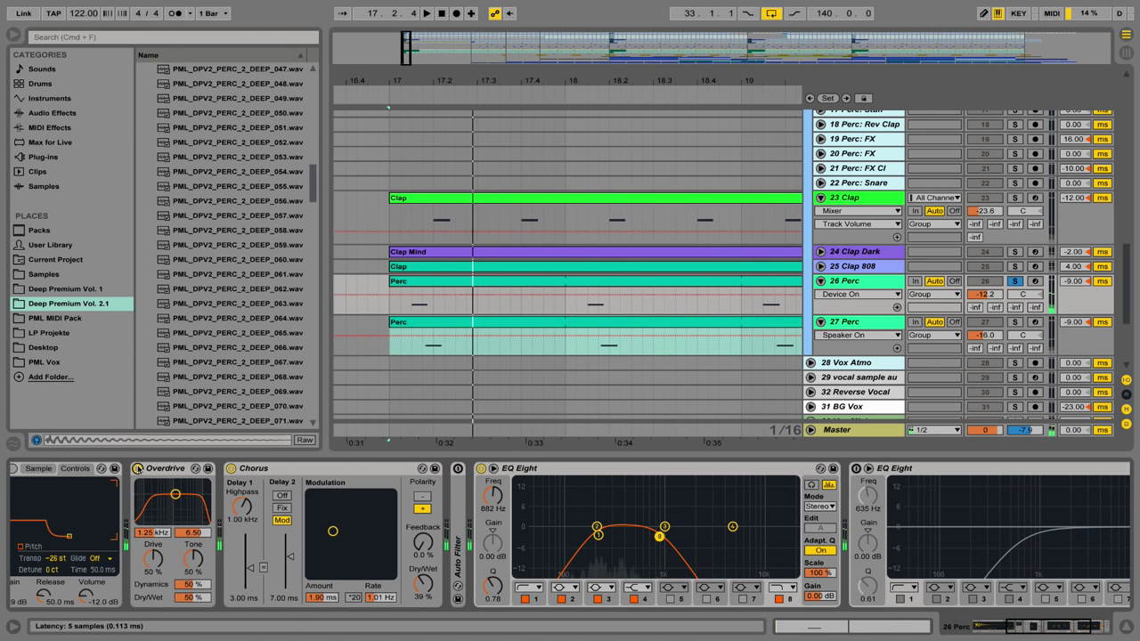
key(space)
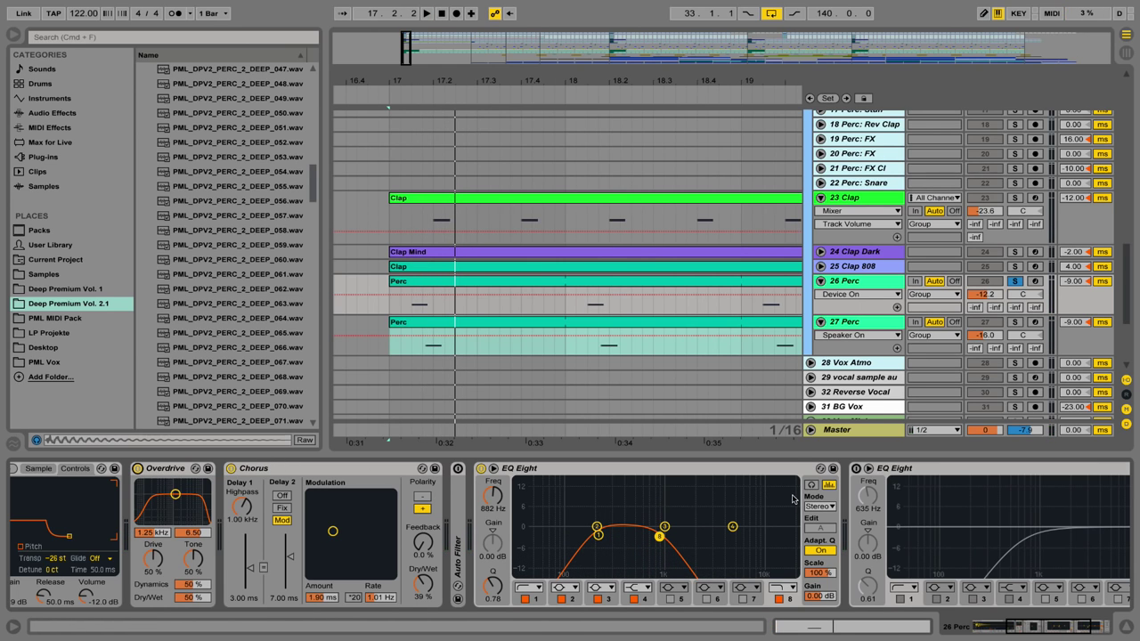
Turn the second EQ Eight back on, check both its mid and side edit curves, and play the result
click(856, 467)
drag(1027, 629, 1047, 631)
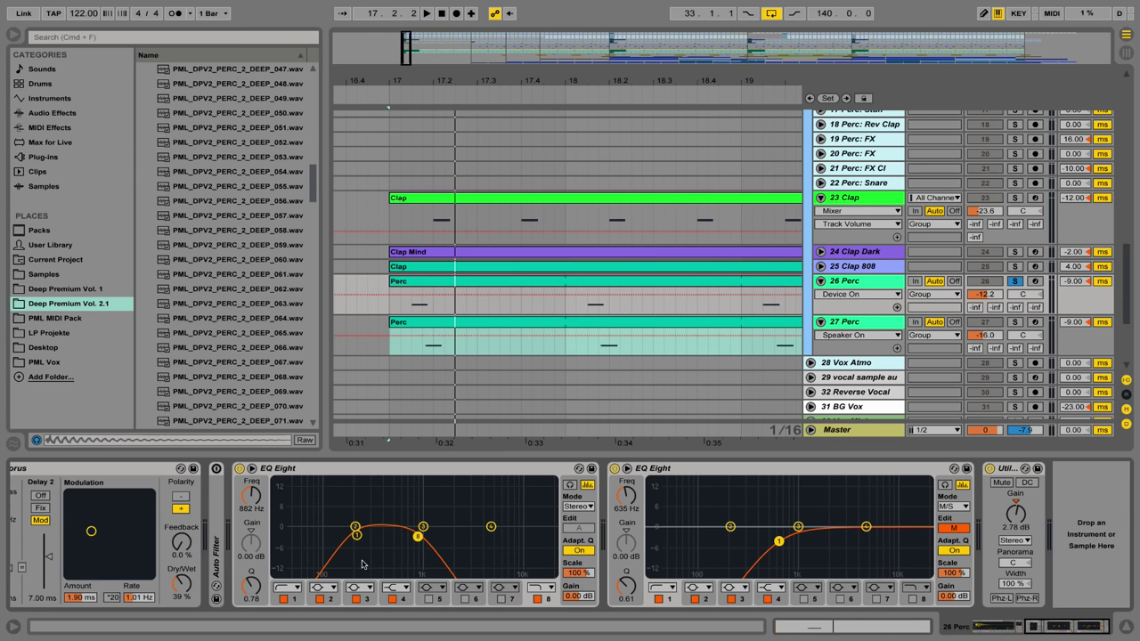
click(956, 529)
click(956, 529)
key(space)
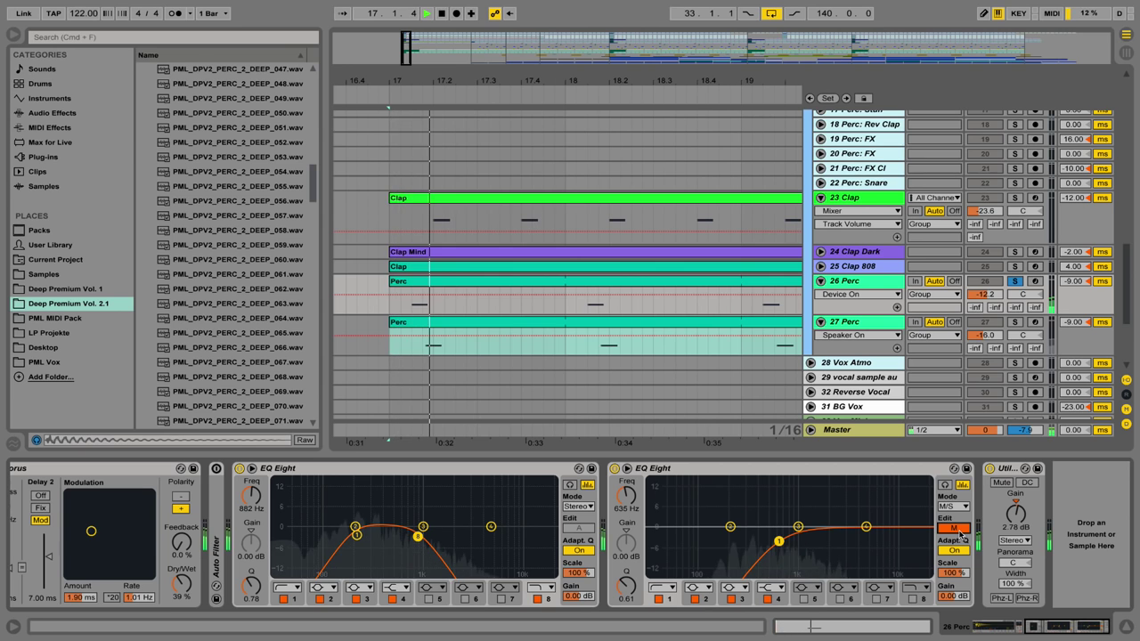
key(space)
Inspect the Perc3 sampler controls on 27 Perc, unsolo 26 Perc and play both percussion layers with the other tracks
click(852, 323)
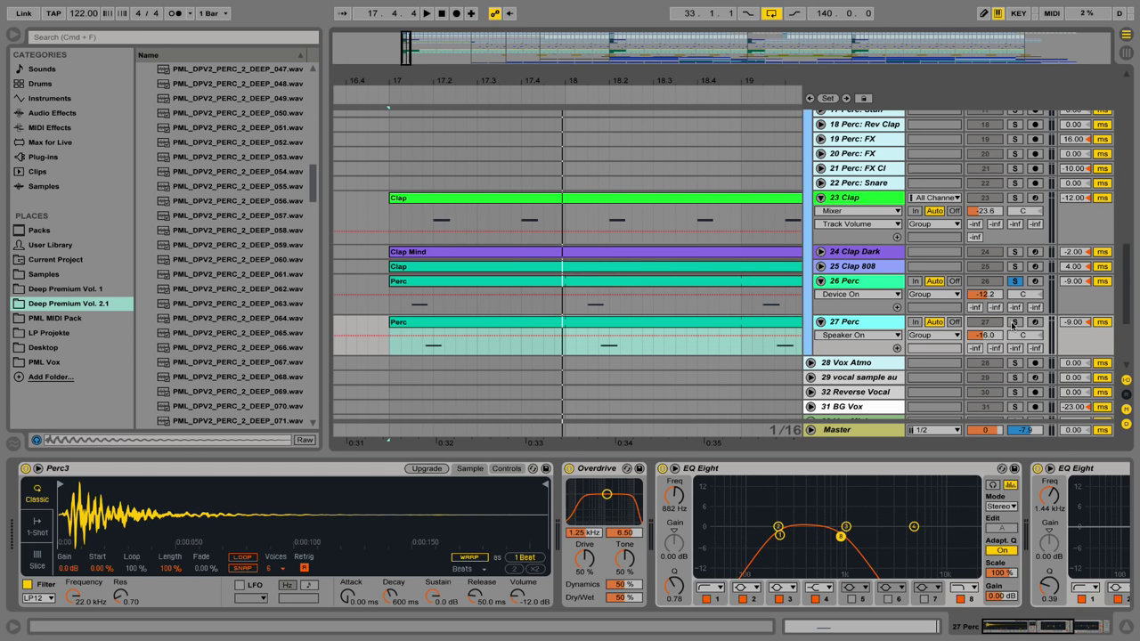
click(507, 468)
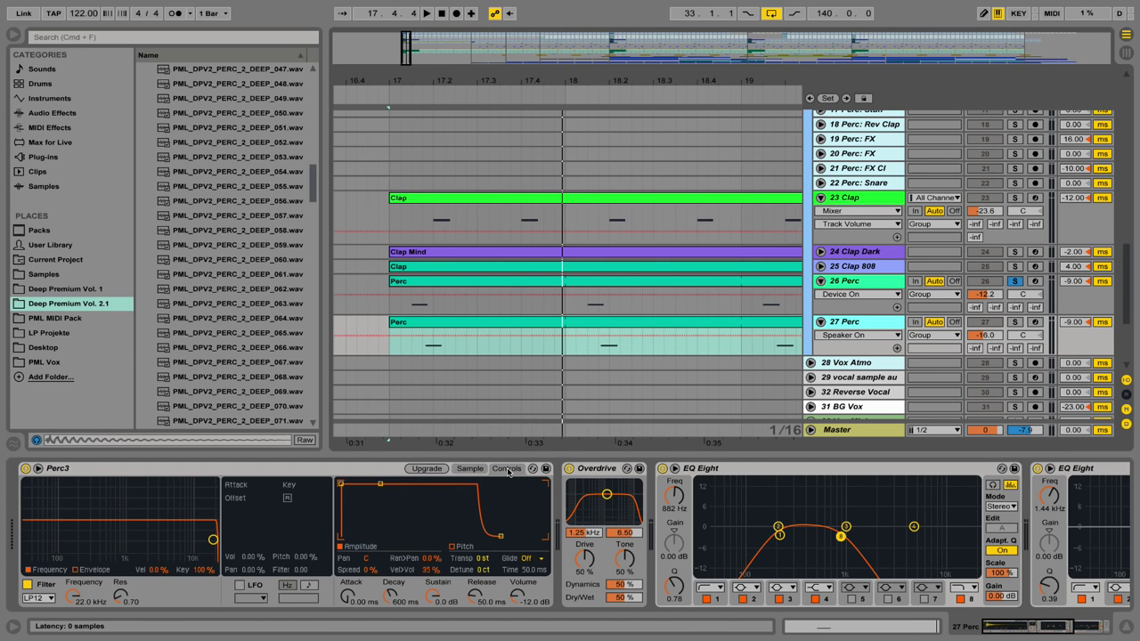
key(space)
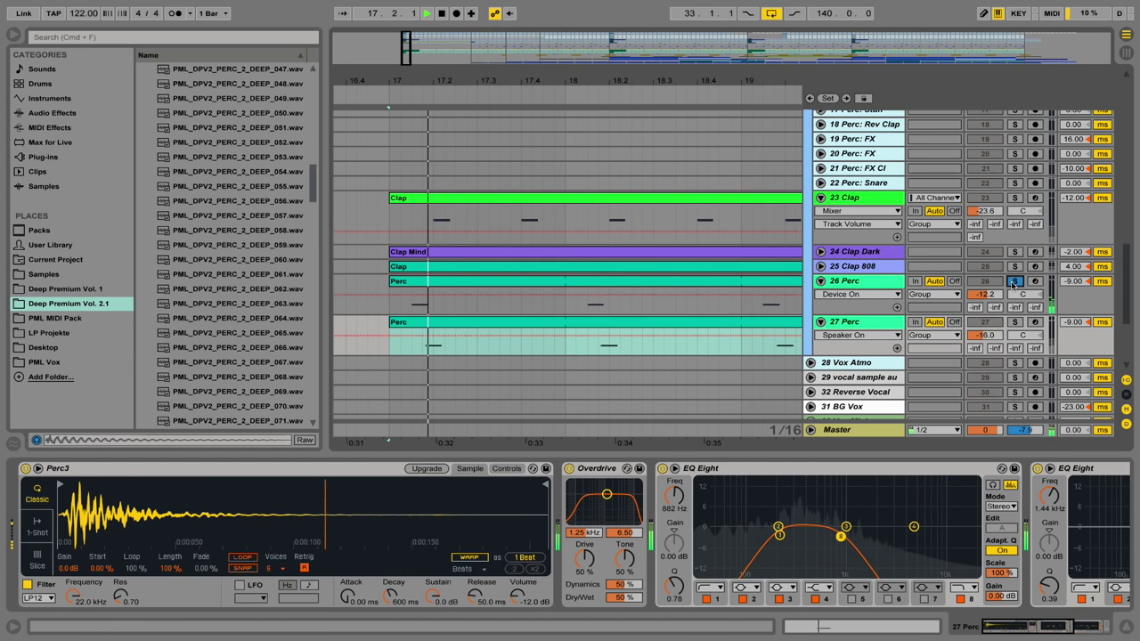
click(1013, 281)
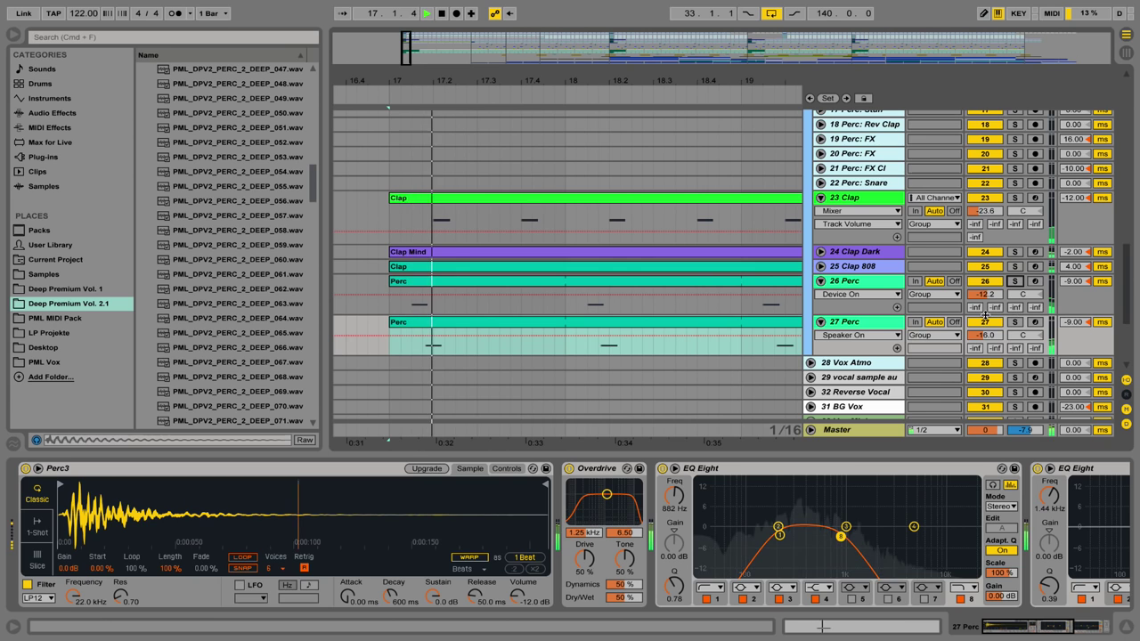
key(space)
Copy the clips on tracks 15 Perc: Stuff1 through 22 Perc: Snare from bars 33–41 and paste them at bar 17
drag(406, 79, 436, 131)
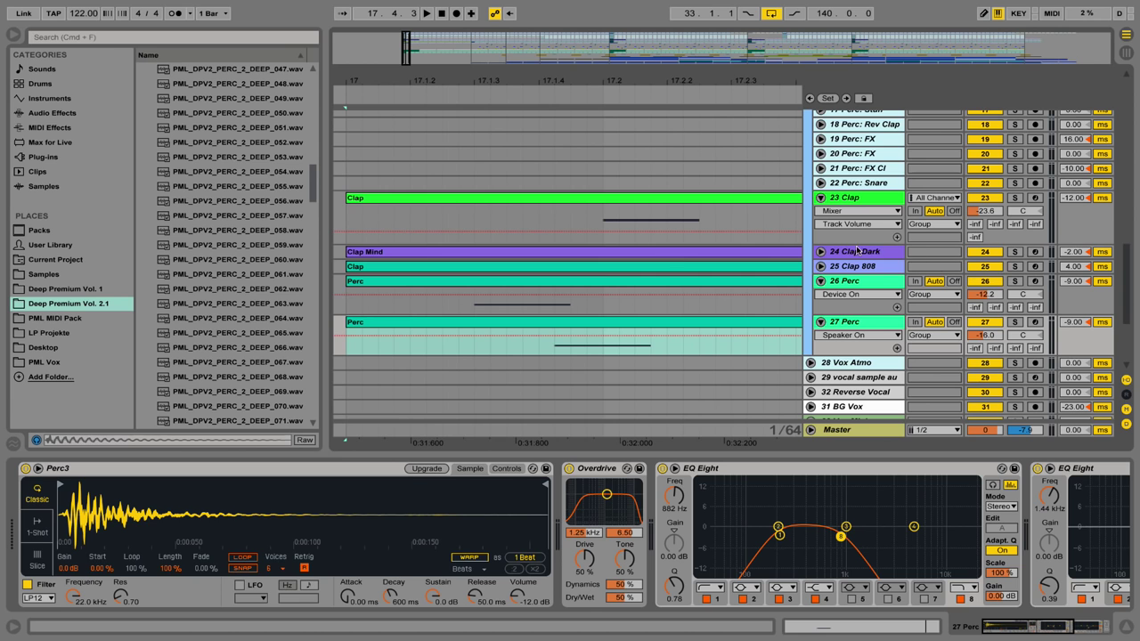
drag(460, 83, 459, 26)
scroll(596, 263, up, 3)
scroll(595, 265, up, 2)
drag(549, 79, 493, 31)
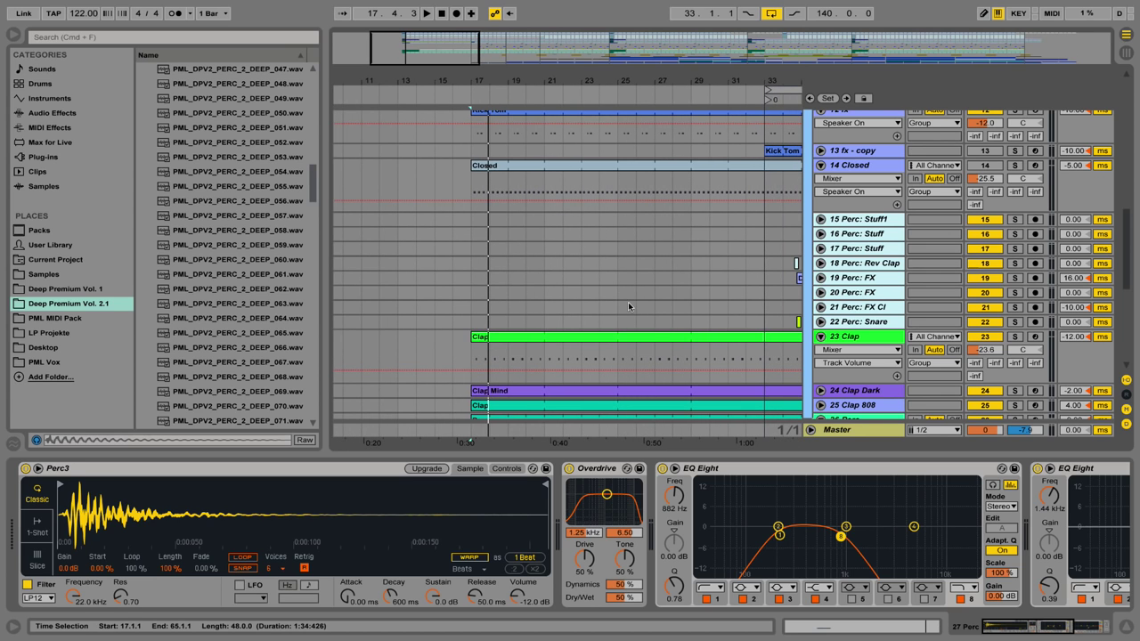
drag(657, 76, 520, 78)
drag(621, 217, 772, 324)
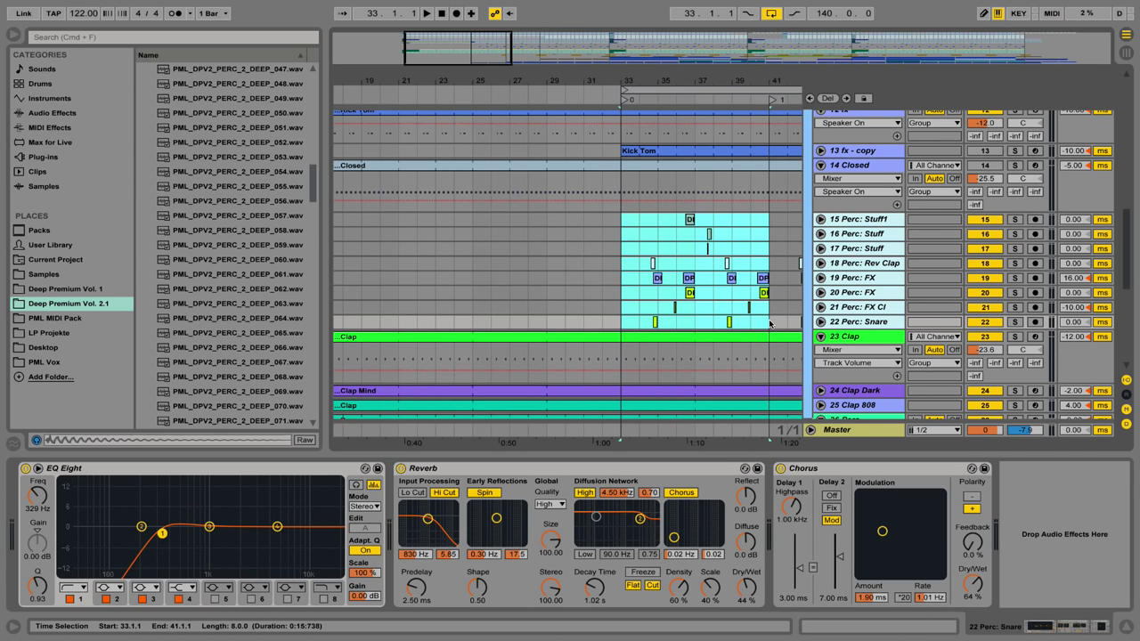
drag(492, 83, 706, 80)
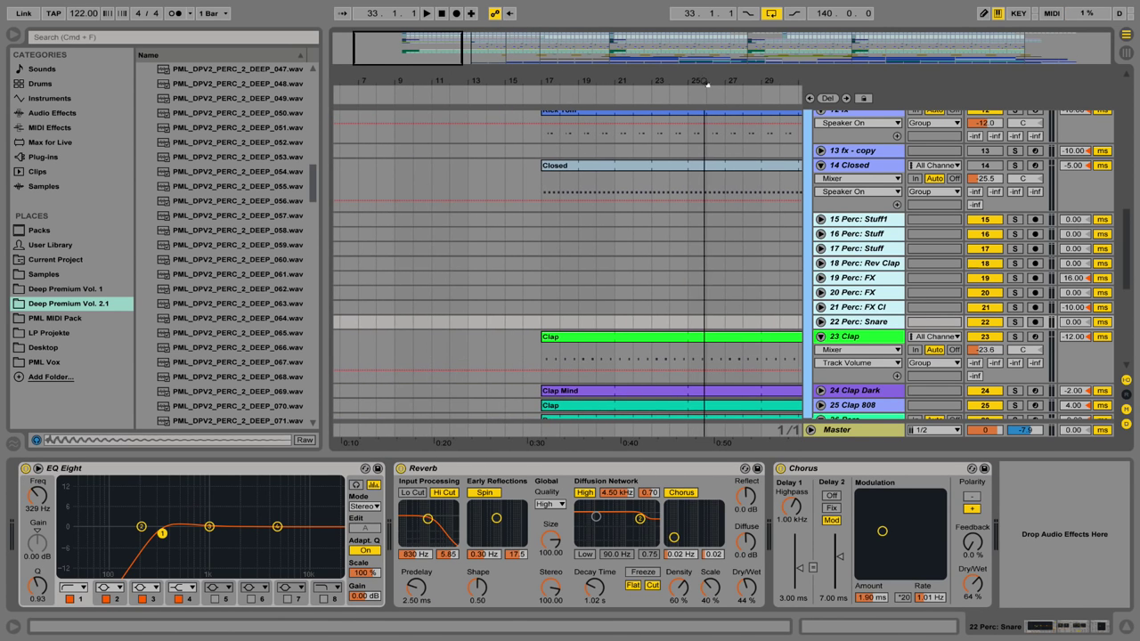
click(538, 221)
key(super+v)
drag(577, 89, 532, 82)
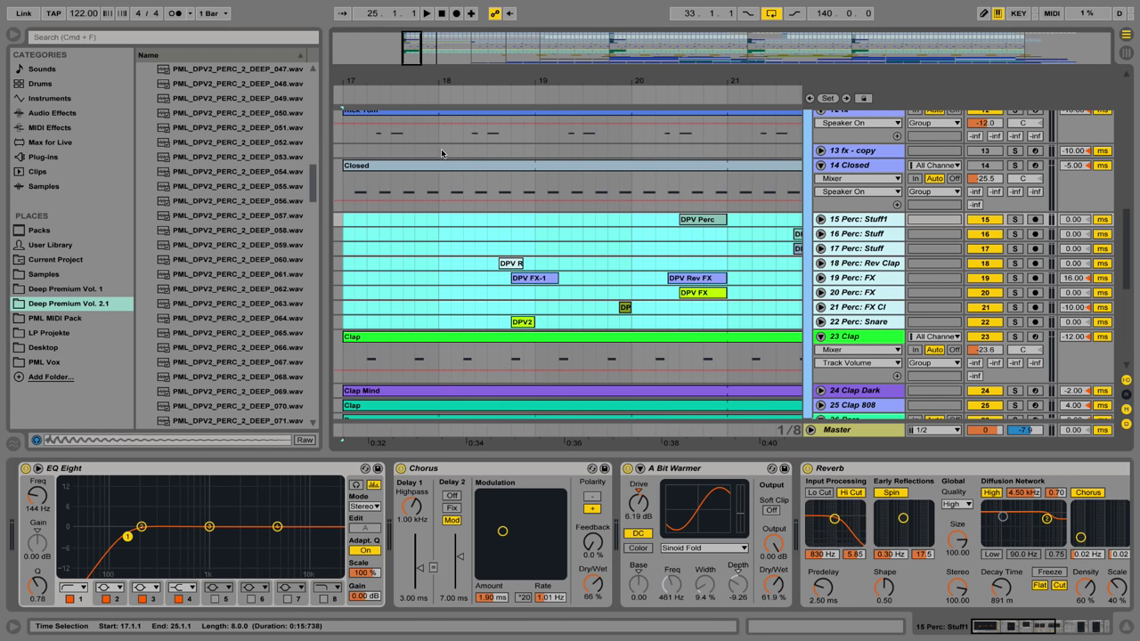
Loop the section from bar 17 to bar 21
drag(725, 141, 397, 136)
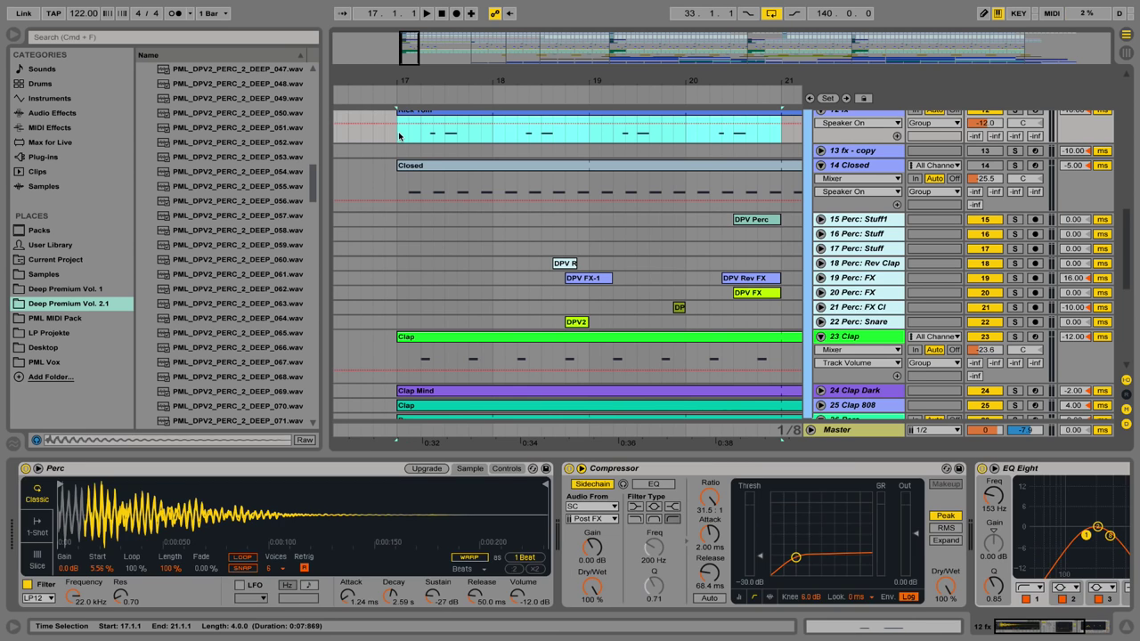
scroll(697, 168, up, 3)
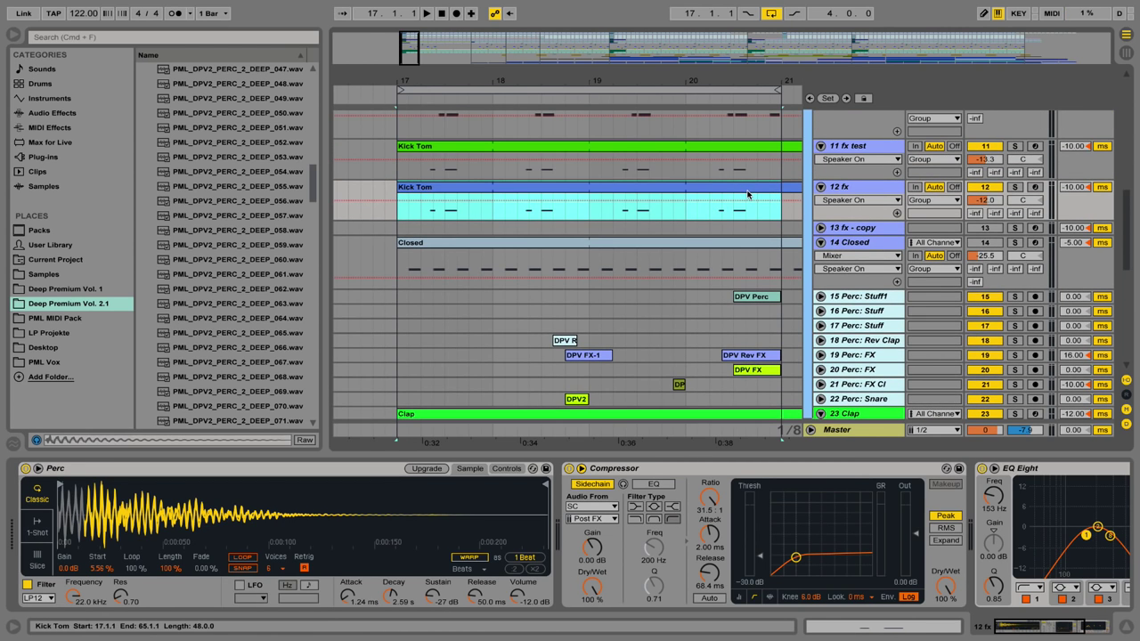
scroll(747, 193, up, 10)
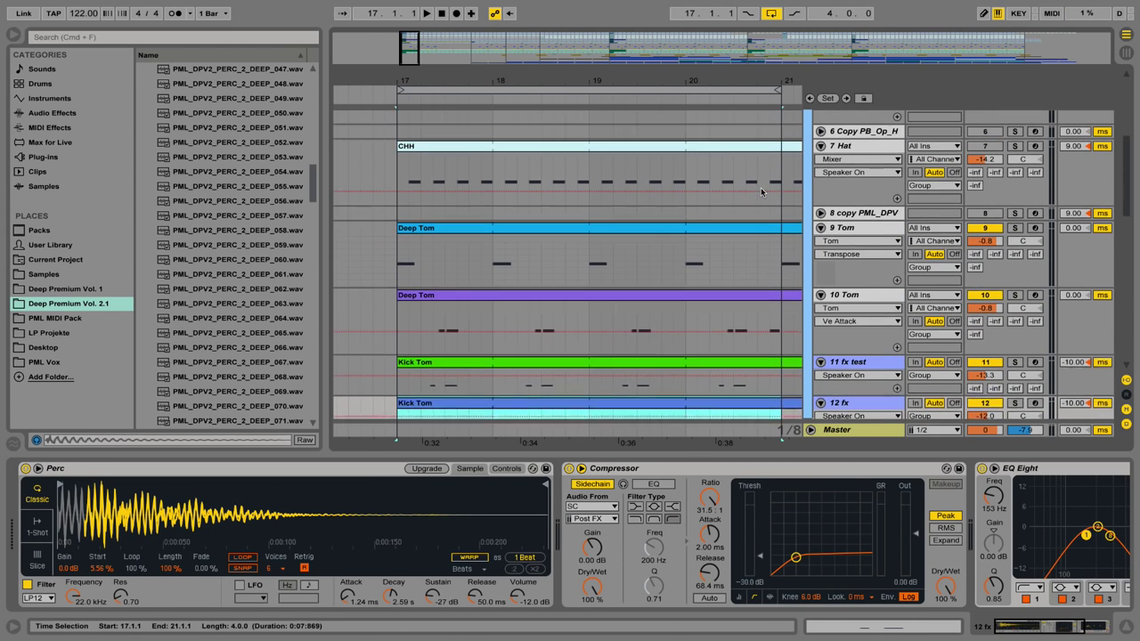
Activate the muted tracks 4 Shaker, 5 Shake and 7 Hat
scroll(980, 182, up, 6)
click(983, 182)
click(985, 249)
click(986, 330)
scroll(984, 338, down, 2)
scroll(977, 359, down, 6)
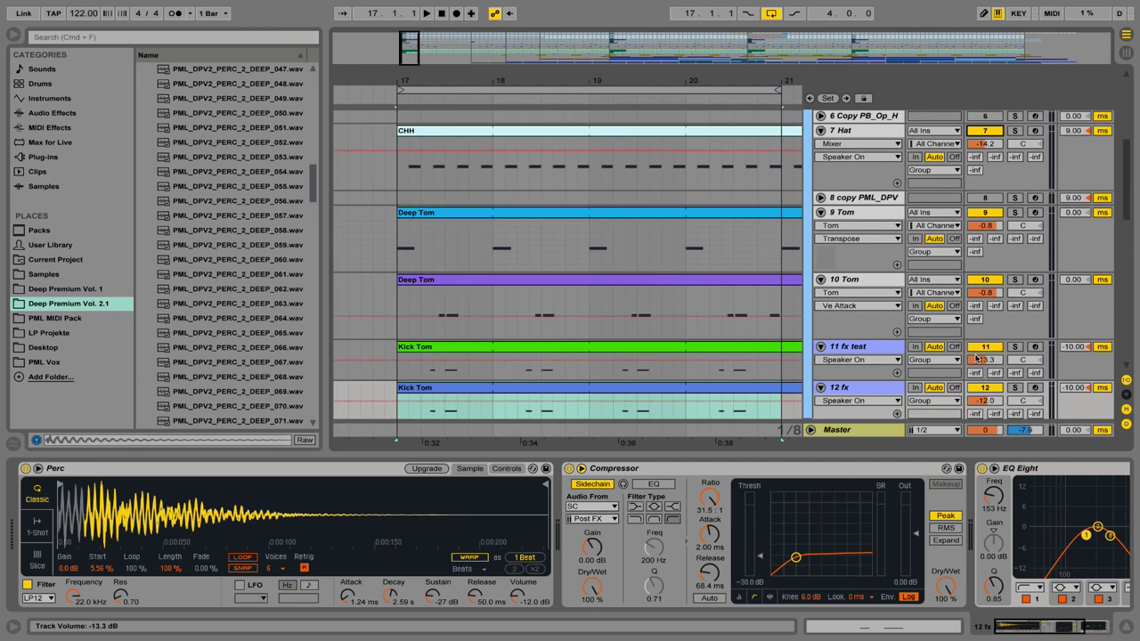
Fold tracks 4 Shaker, 5 Shake, 7 Hat, 9 Tom, 10 Tom, 11 fx test, 12 fx and 14 Closed
scroll(946, 301, up, 10)
click(821, 226)
click(821, 240)
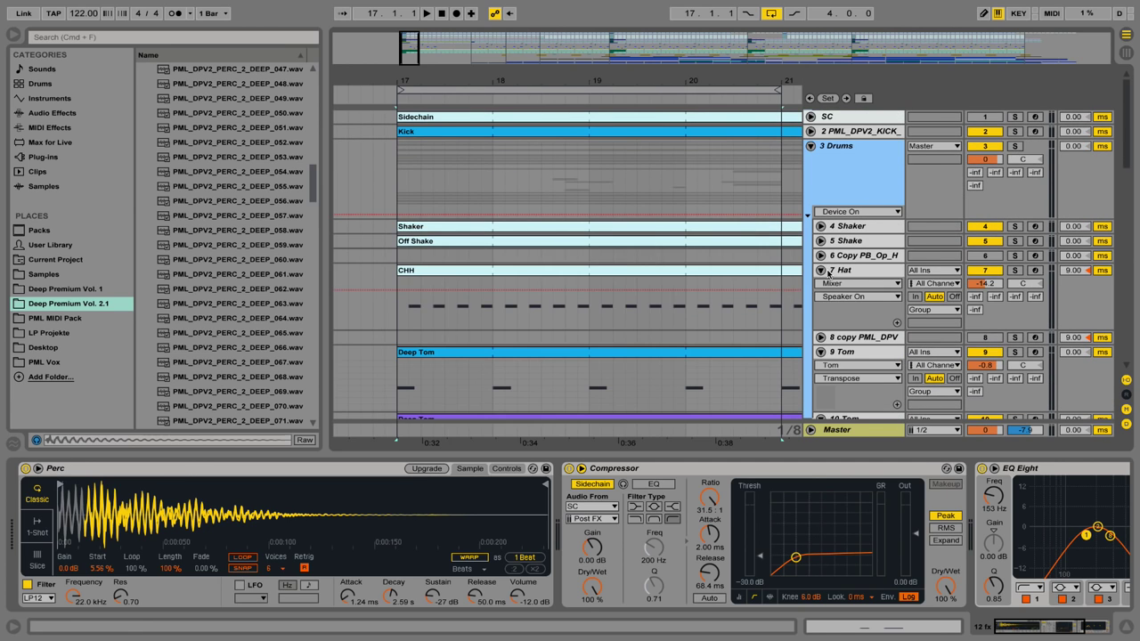
click(837, 271)
click(820, 271)
click(821, 299)
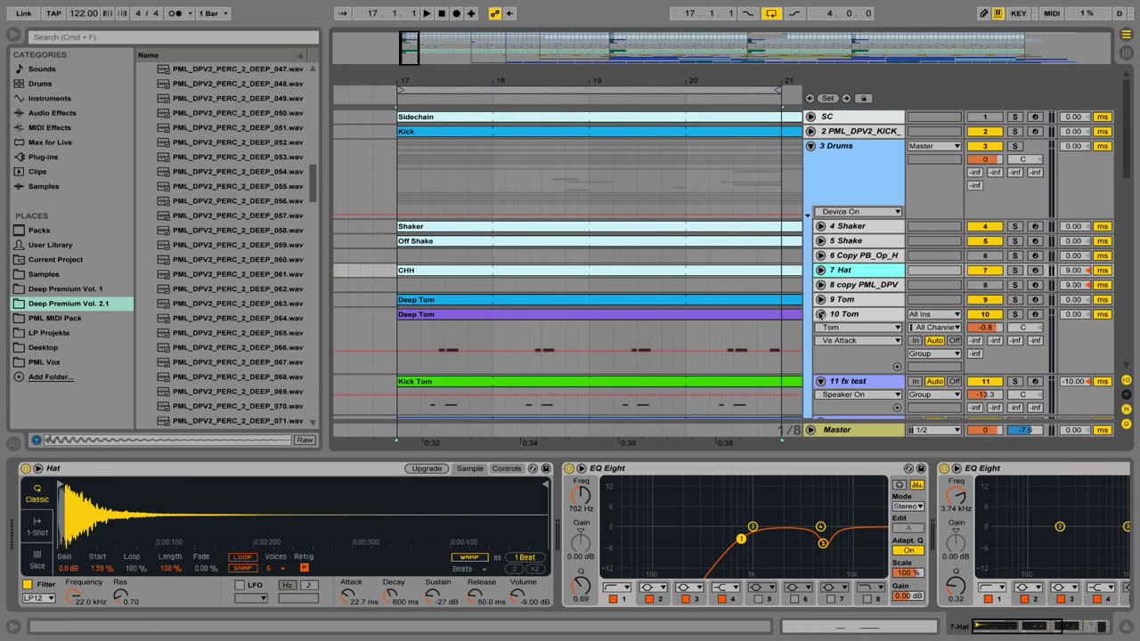
click(820, 315)
click(821, 330)
scroll(821, 327, down, 5)
click(821, 205)
click(820, 235)
scroll(626, 249, down, 2)
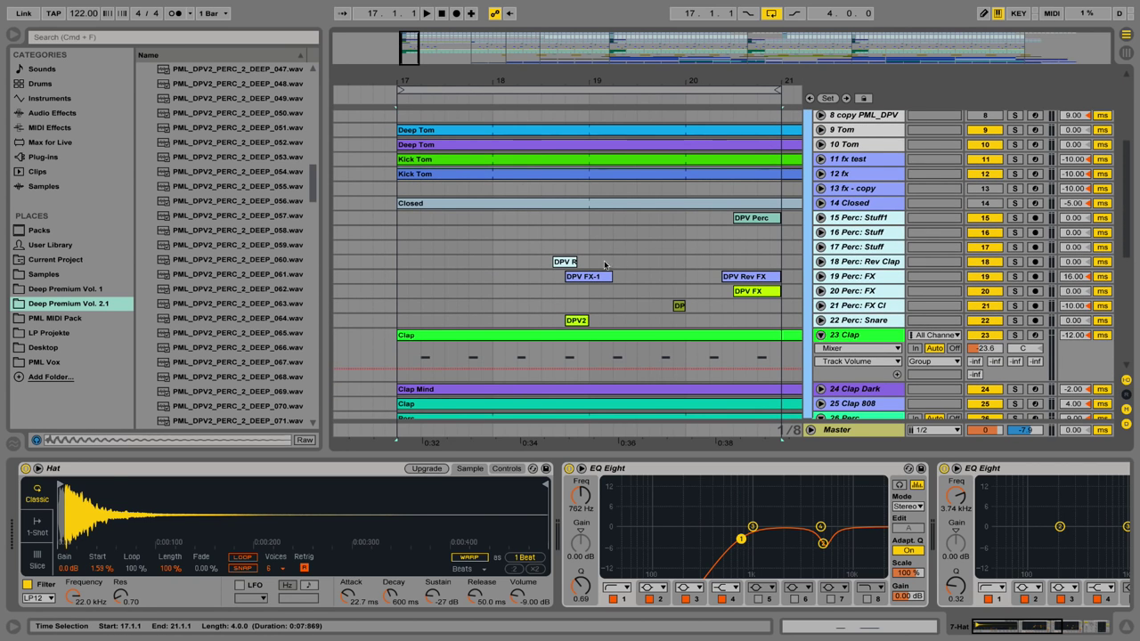
Unfold and solo 18 Perc: Rev Clap and play its clip in bar 18
click(567, 264)
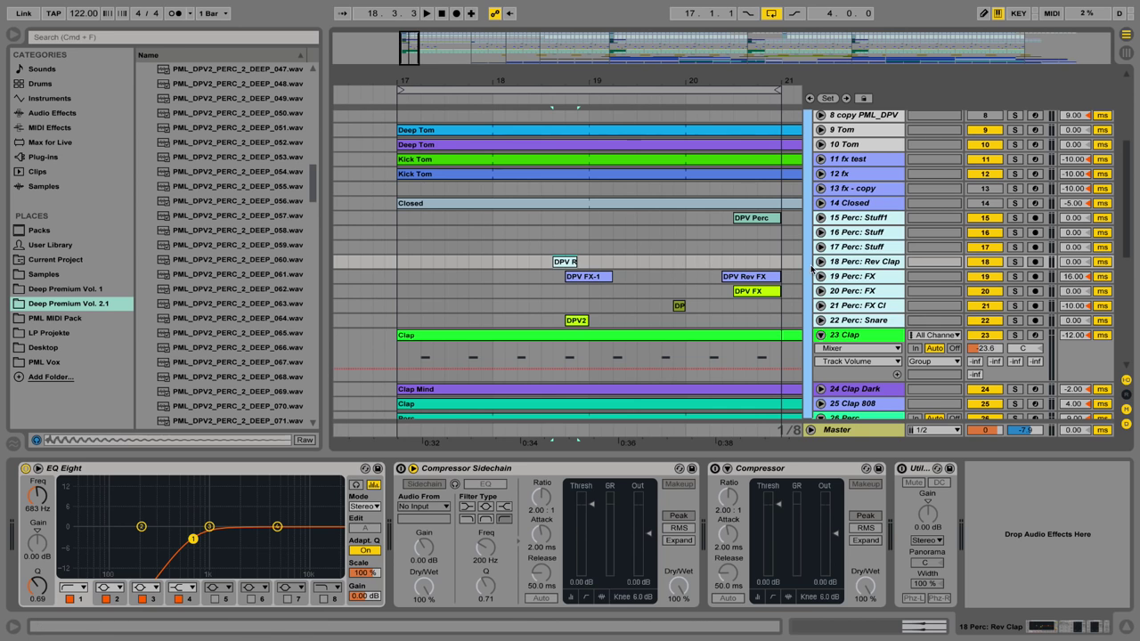
click(820, 261)
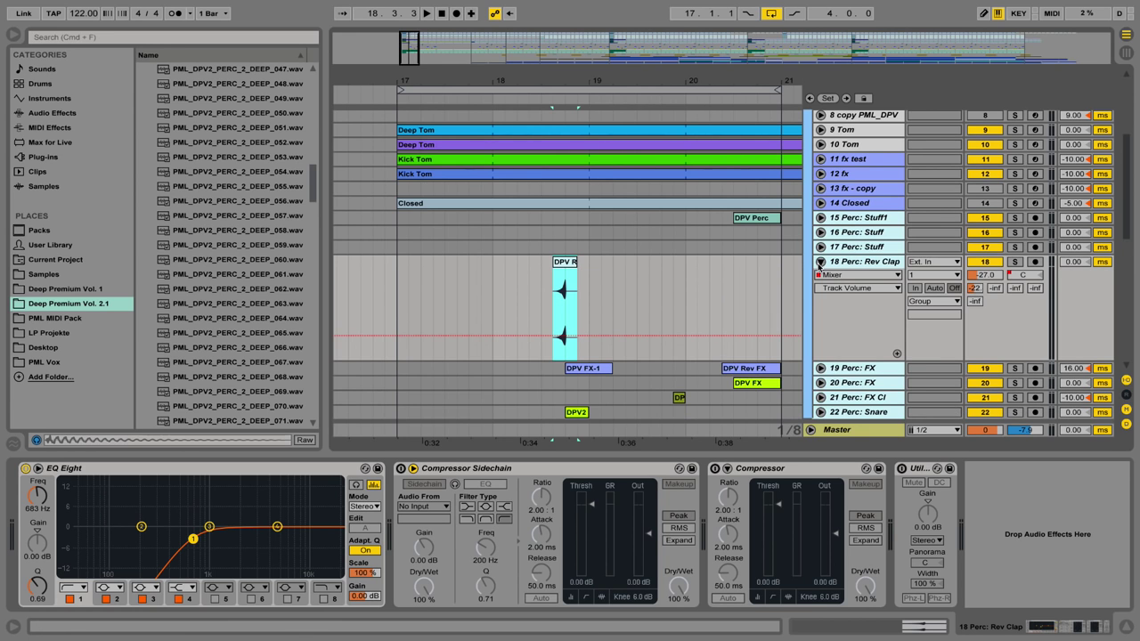
click(1014, 262)
key(space)
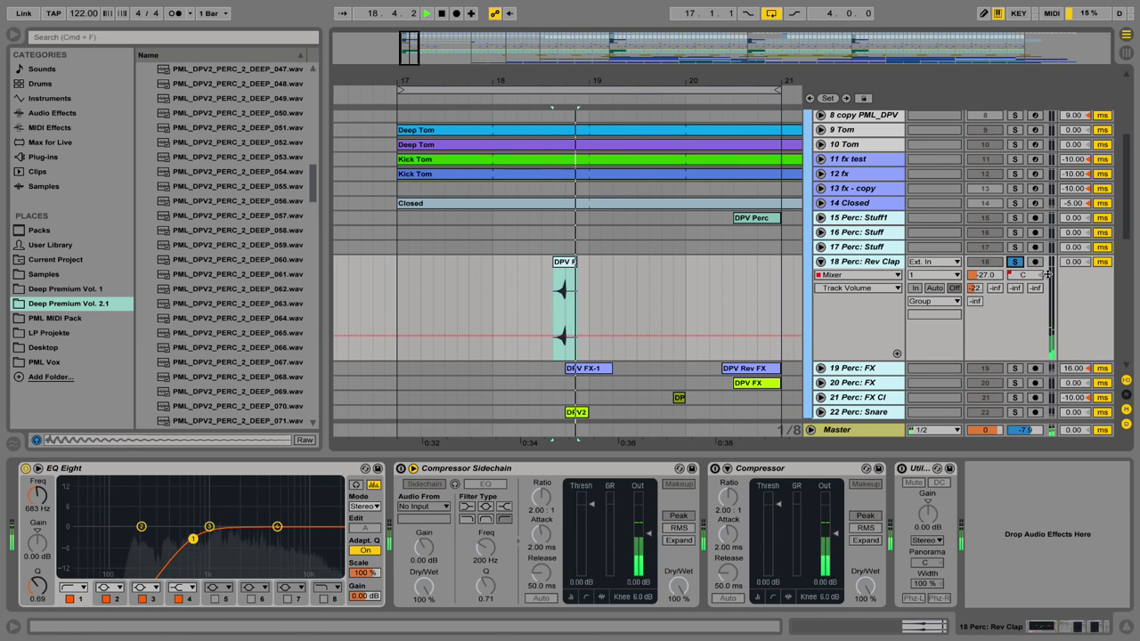
click(1040, 275)
key(space)
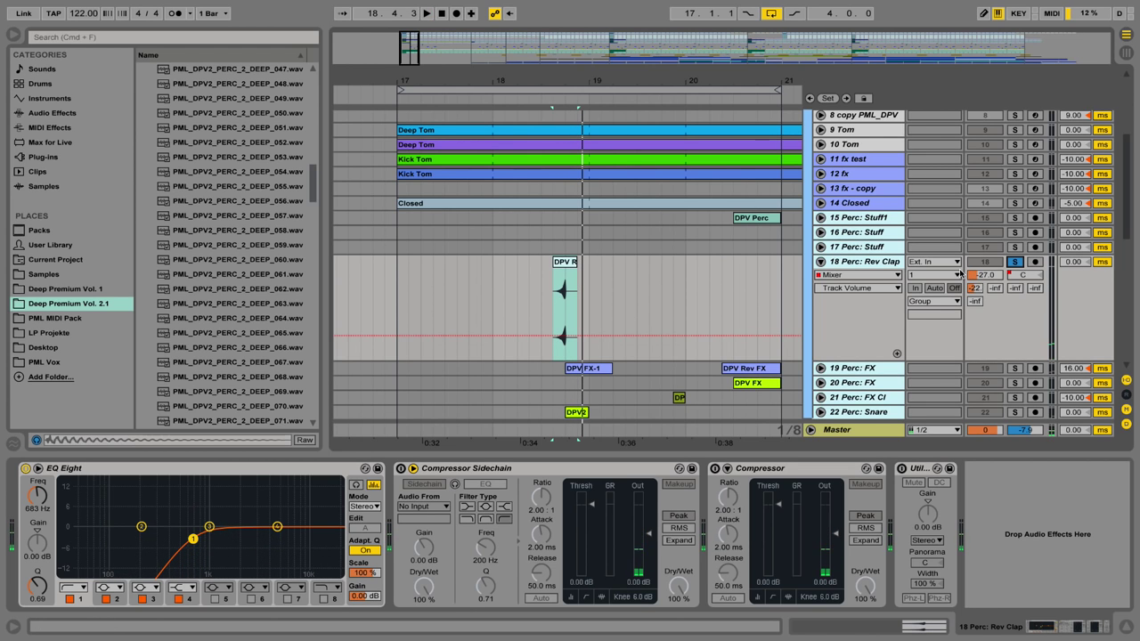
Show the Track Panning automation on 18 Perc: Rev Clap and play the clip while following the panning
click(1010, 278)
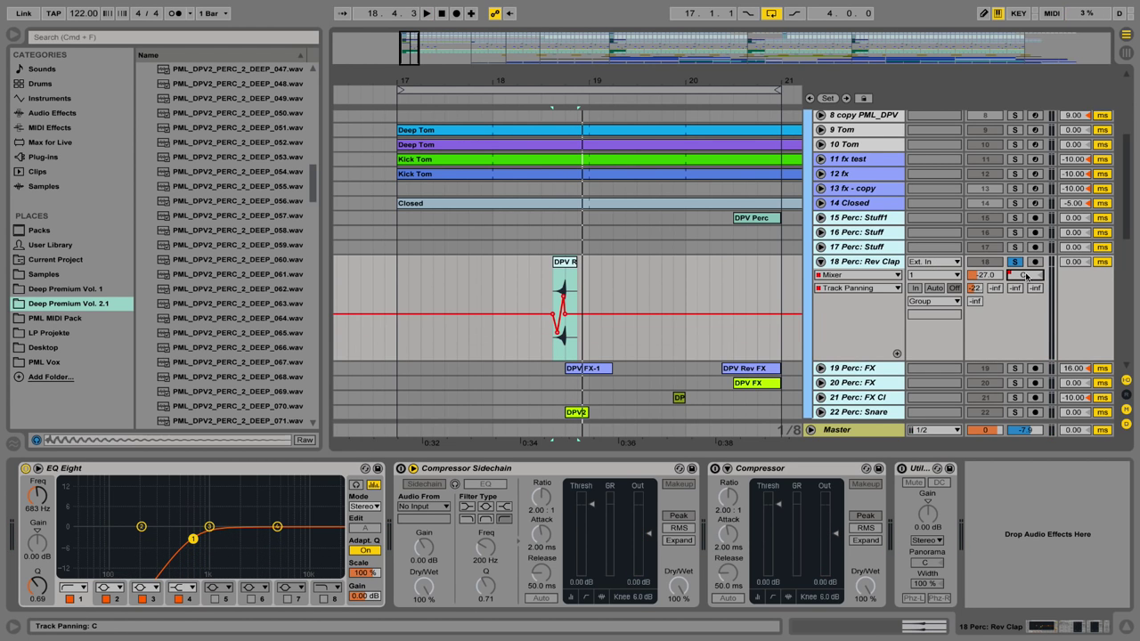
drag(567, 82, 567, 134)
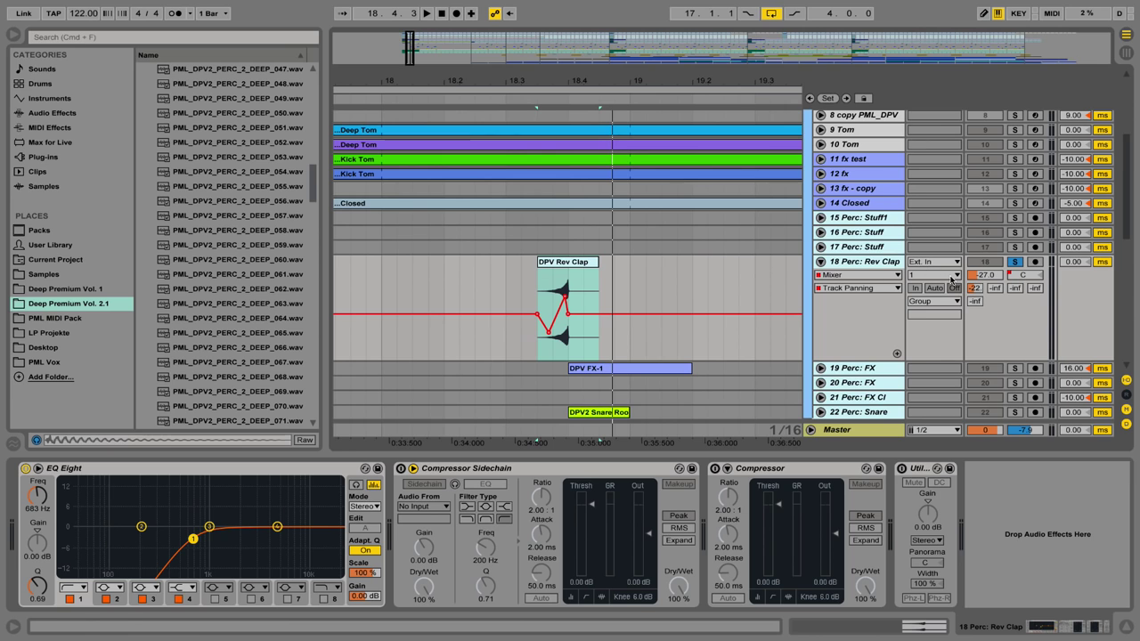
click(540, 292)
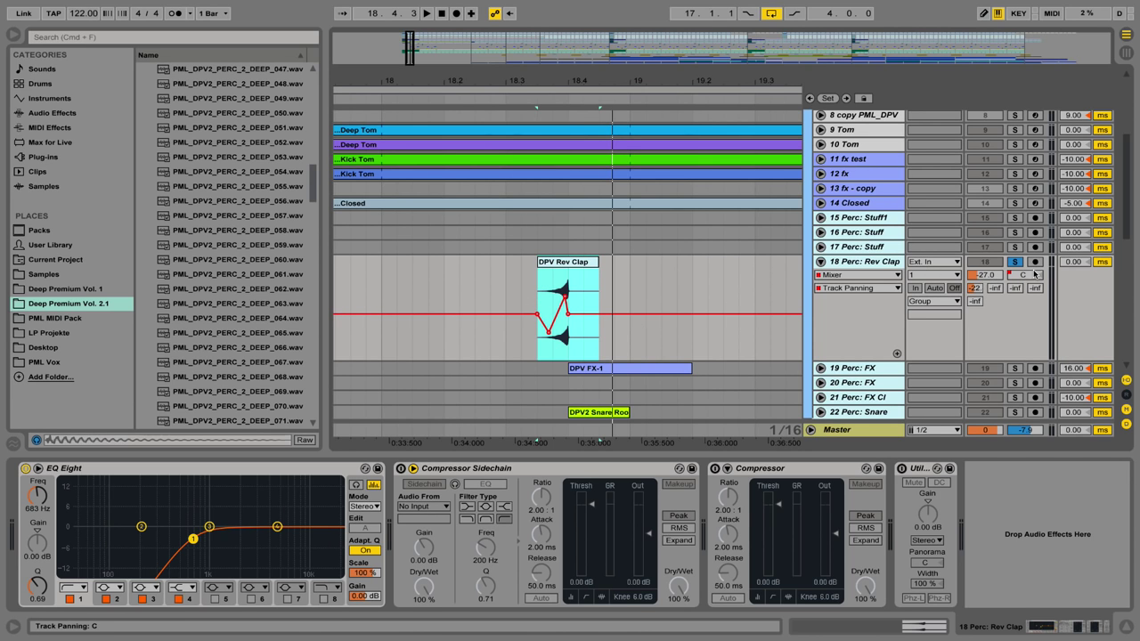
key(space)
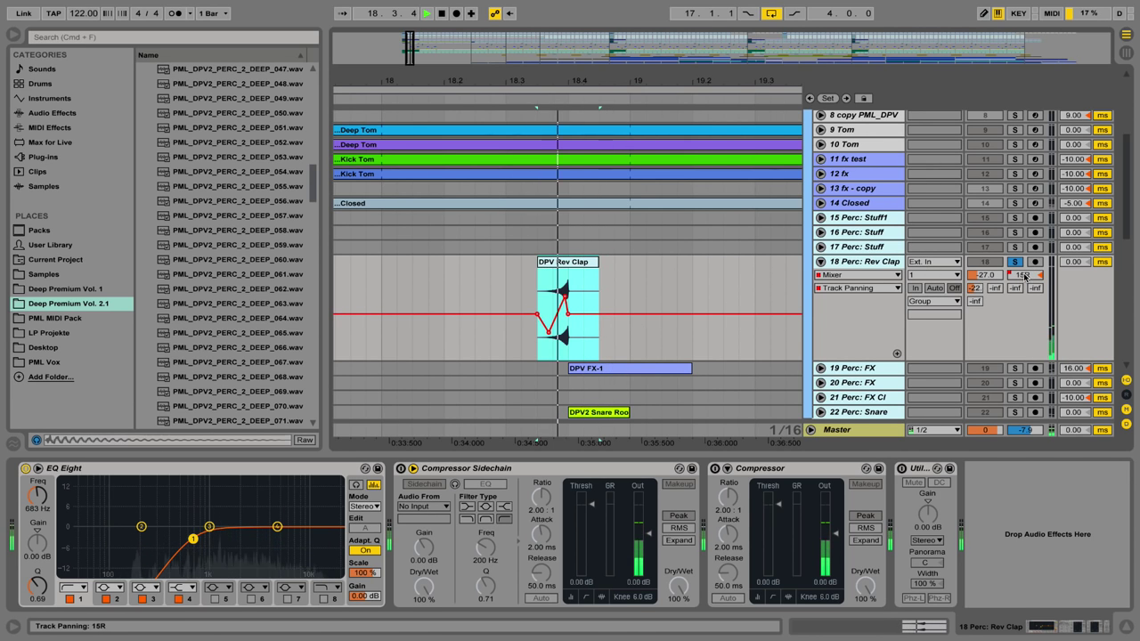
key(space)
Inspect the A-Reverb send on 18 Perc: Rev Clap, show the return tracks and play with the A Reverb return's devices displayed
click(979, 289)
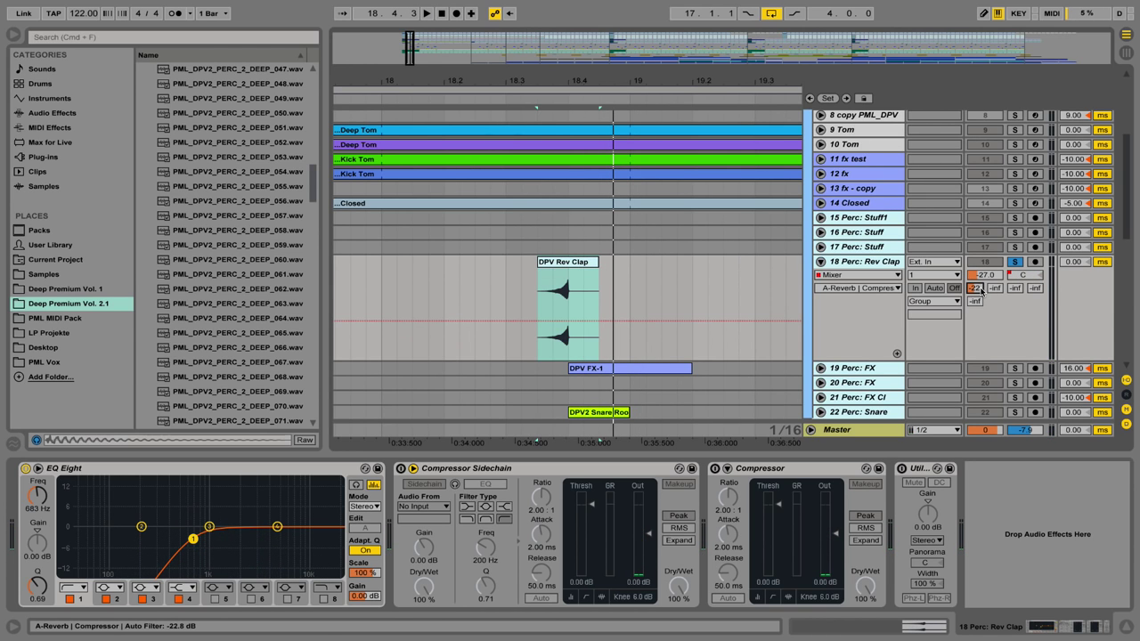
click(1125, 393)
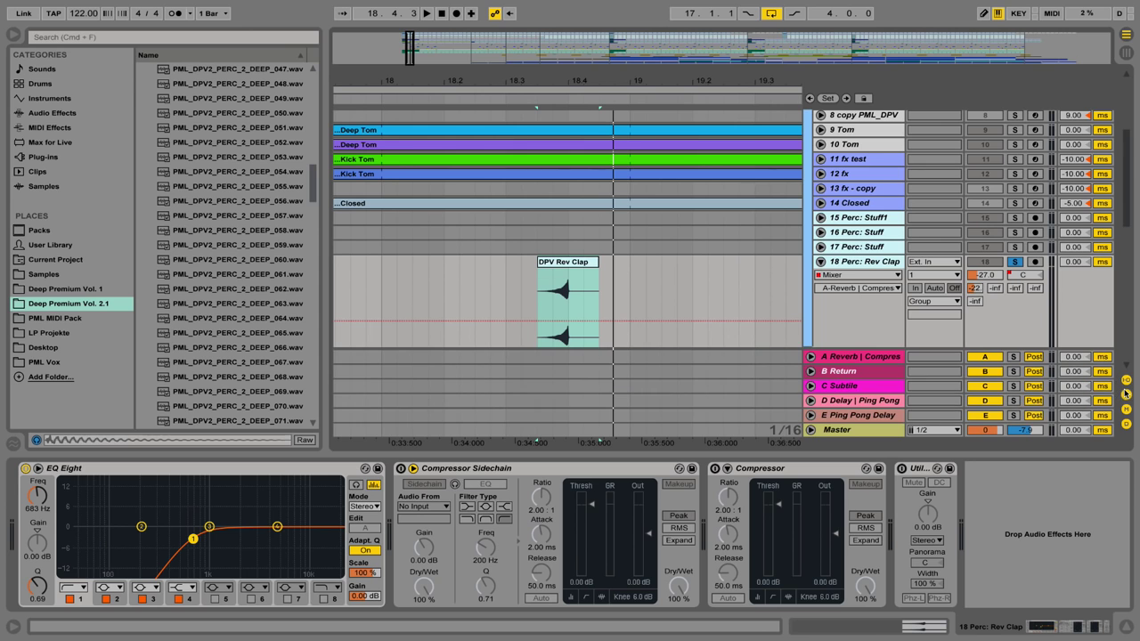
click(864, 358)
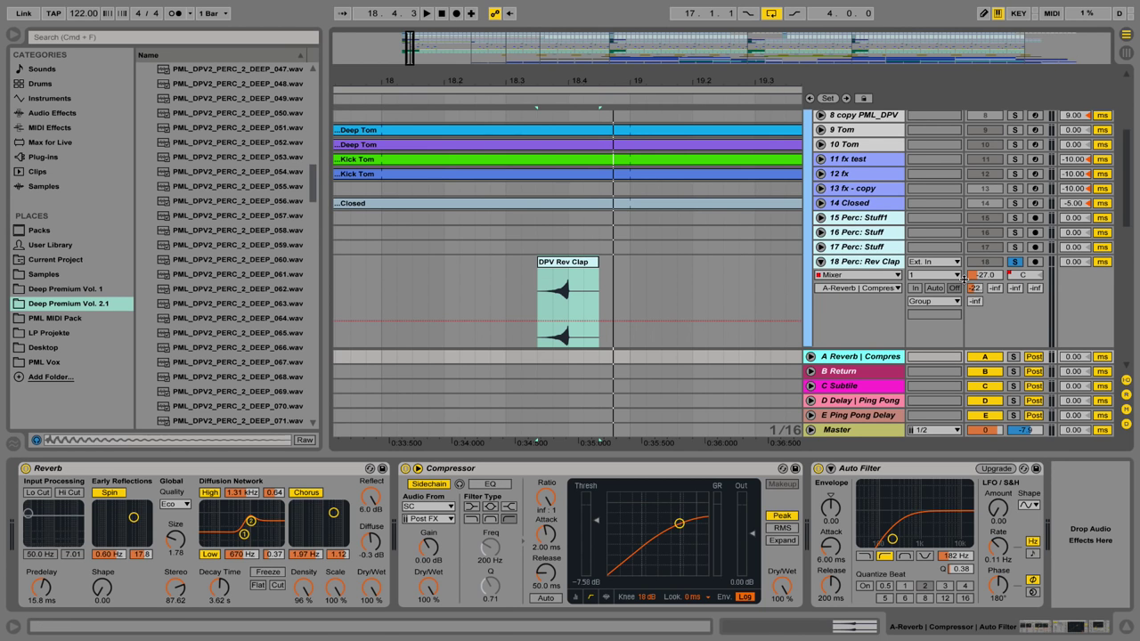
key(space)
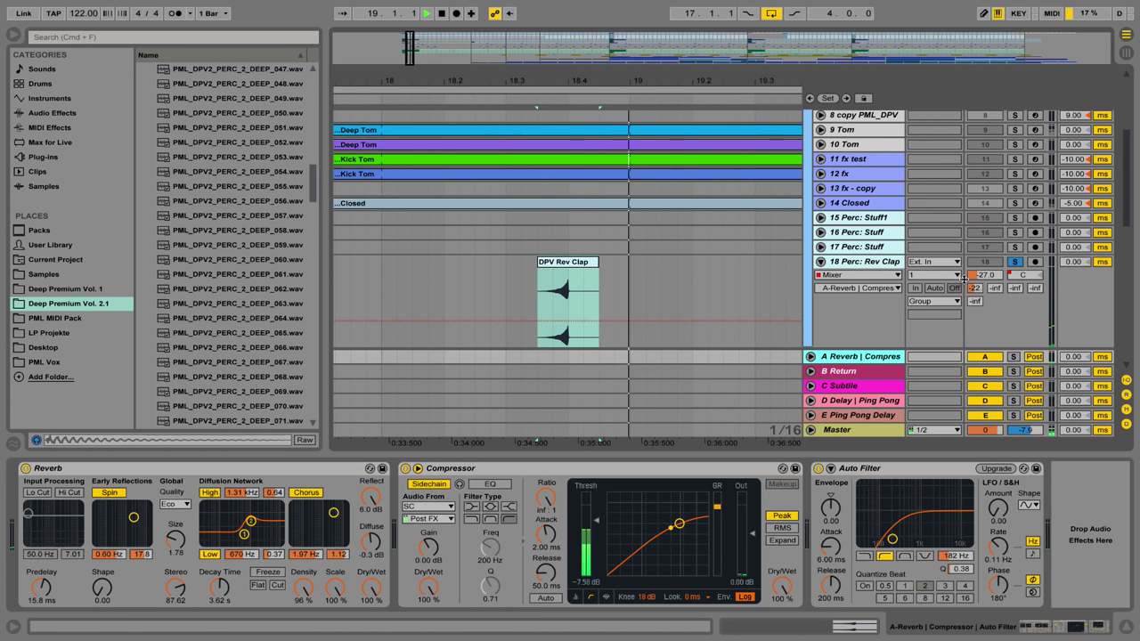
key(space)
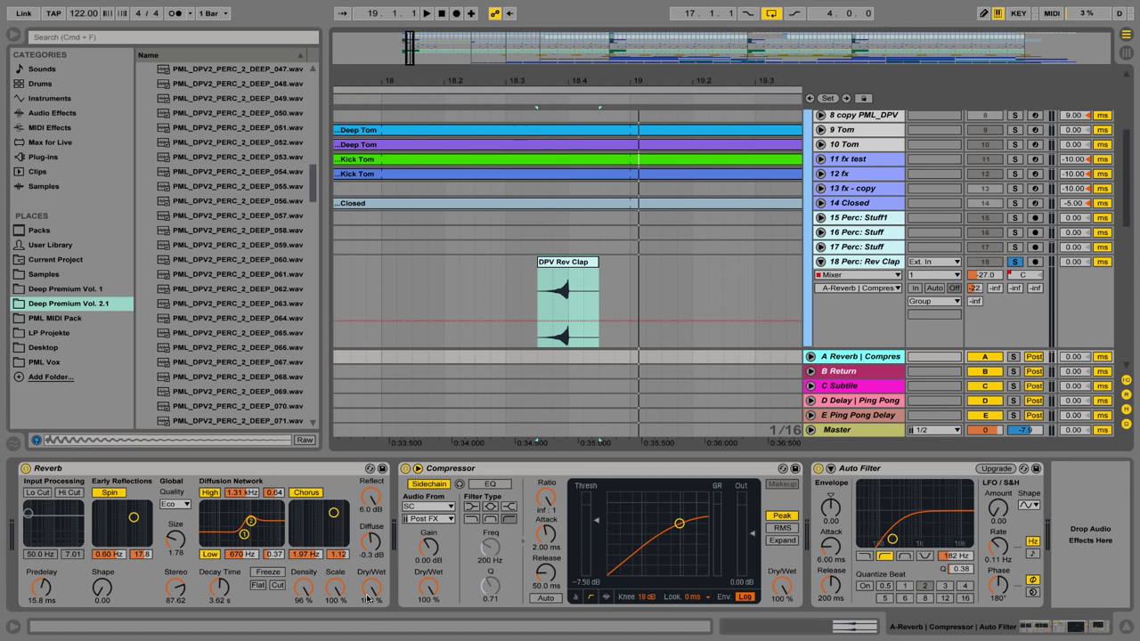
Unfold and solo 19 Perc: FX and play its DPV FX-1 clip
key(super+alt+l)
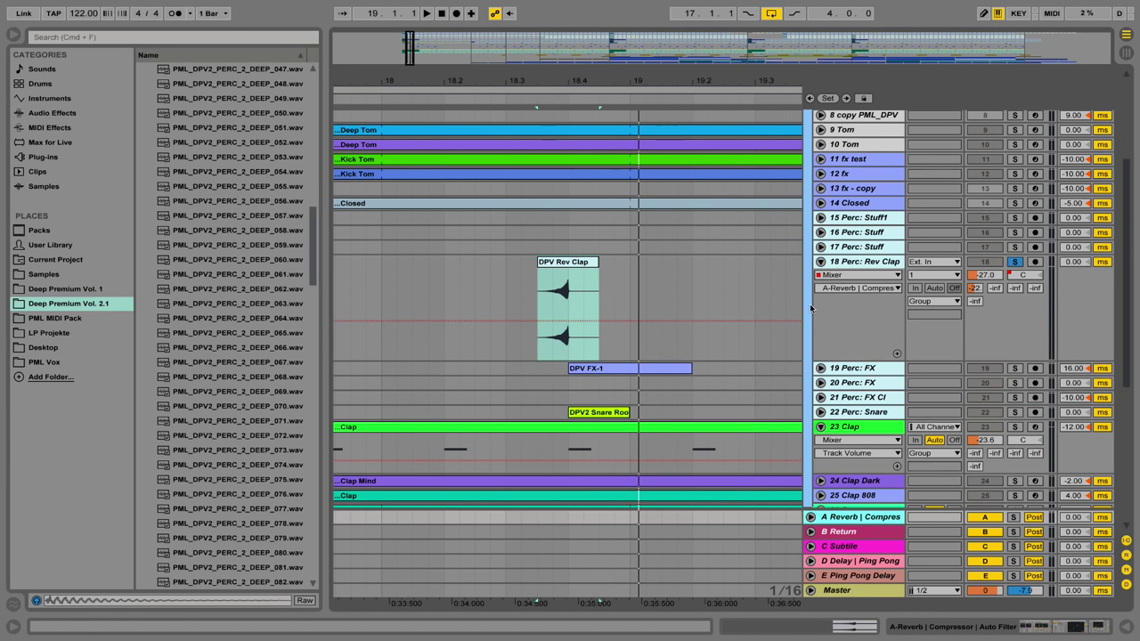
click(820, 368)
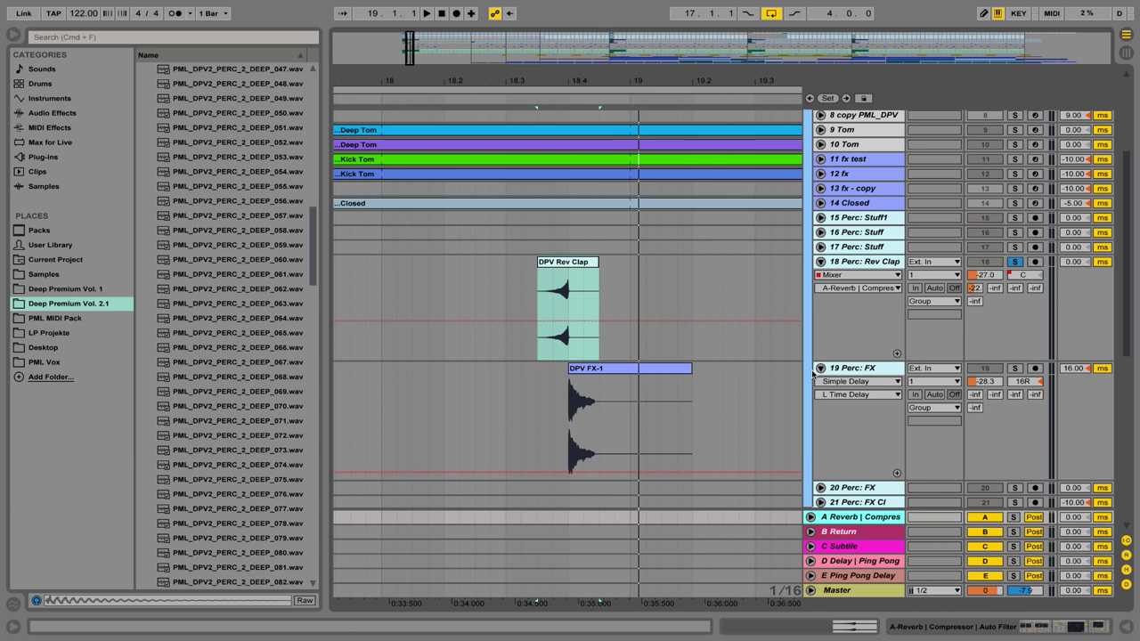
click(1016, 368)
key(space)
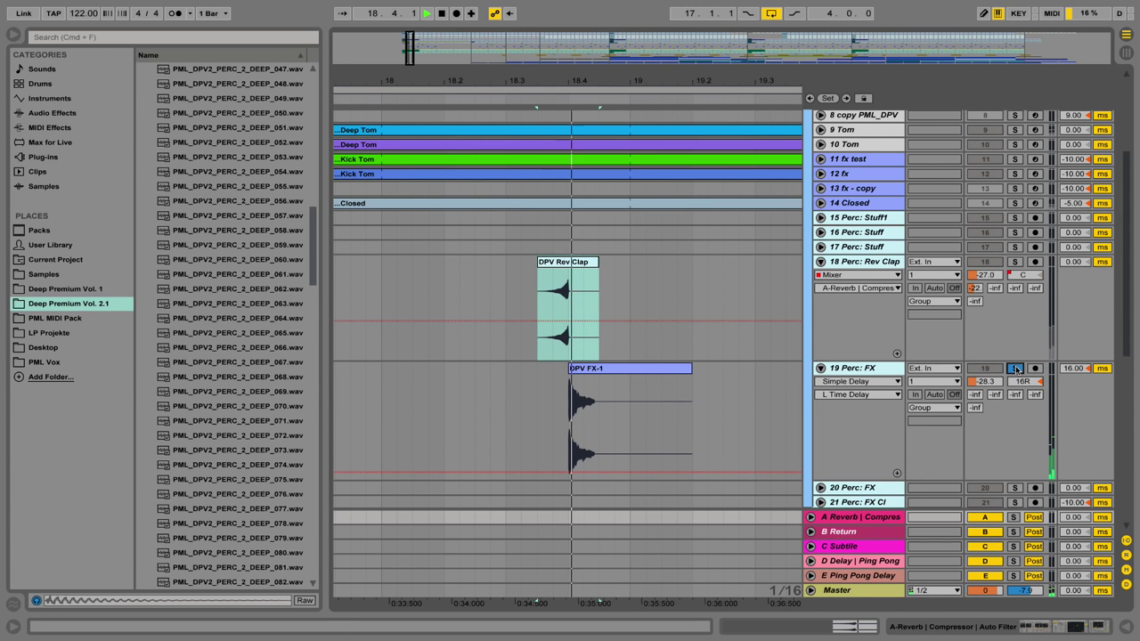
key(space)
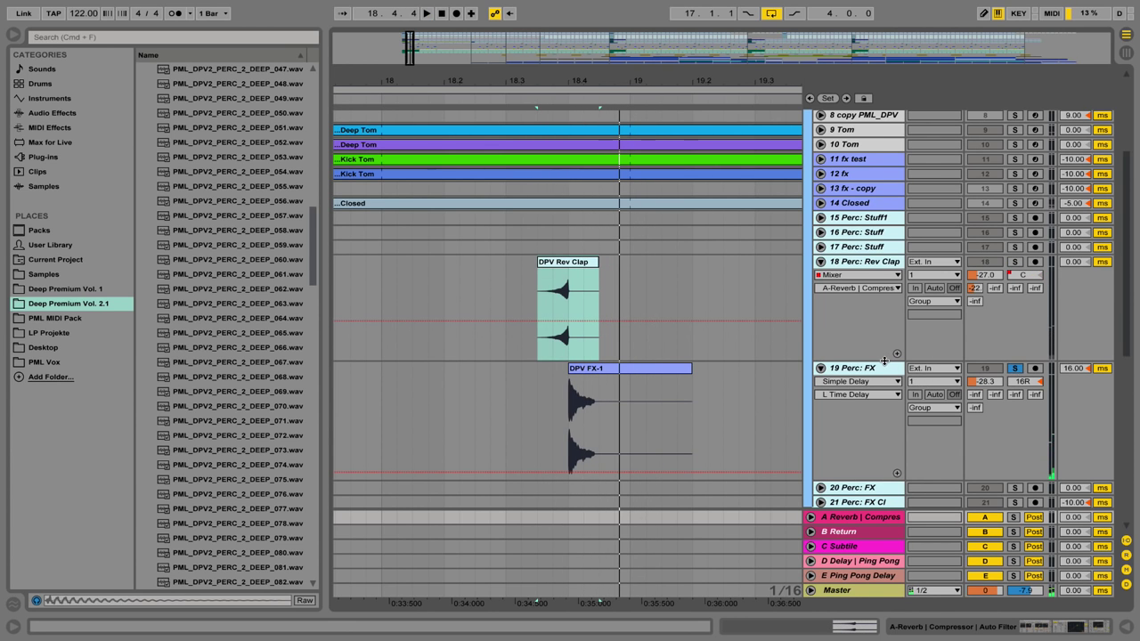
Bypass Reverb and Simple Delay on 19 Perc: FX, re-enable each in turn, and play to compare their effect
double_click(886, 367)
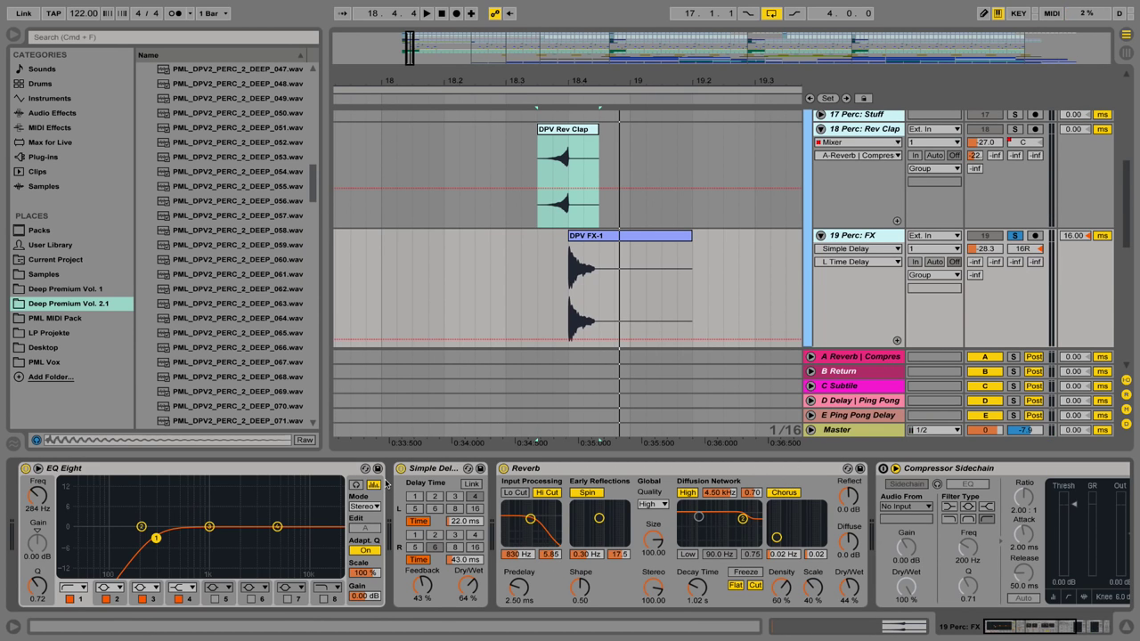
click(502, 468)
key(space)
click(401, 468)
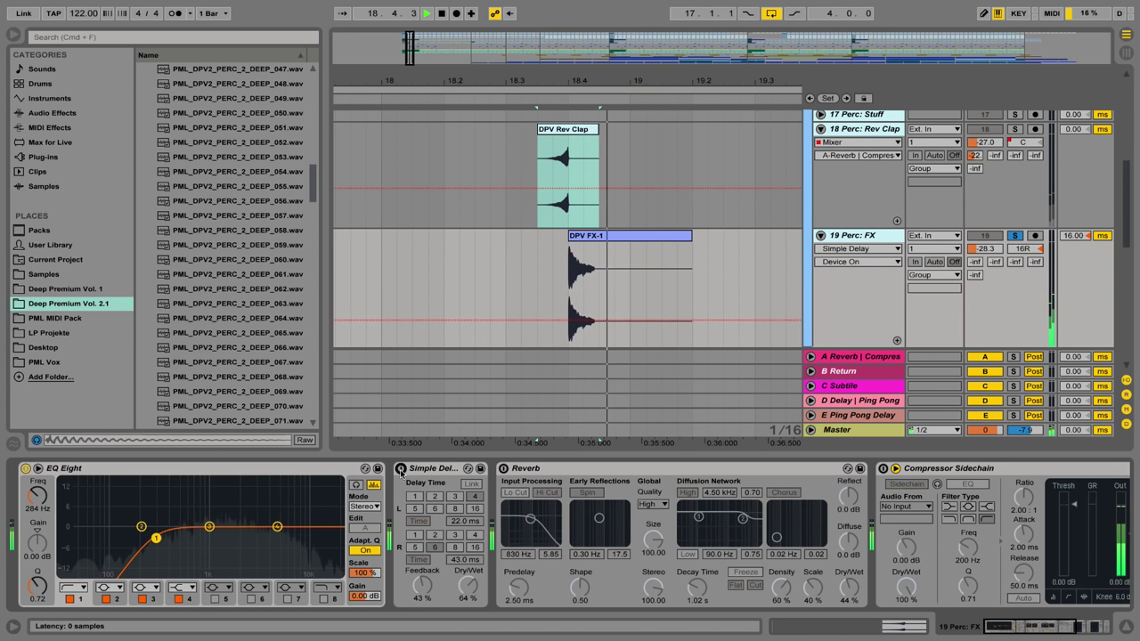
click(400, 469)
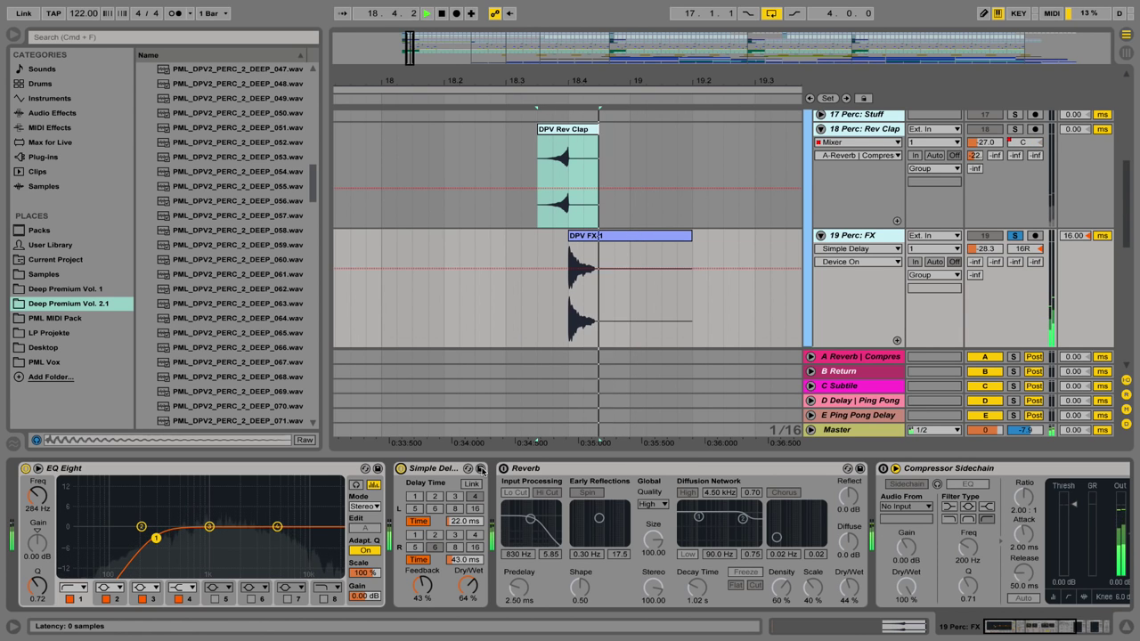
key(space)
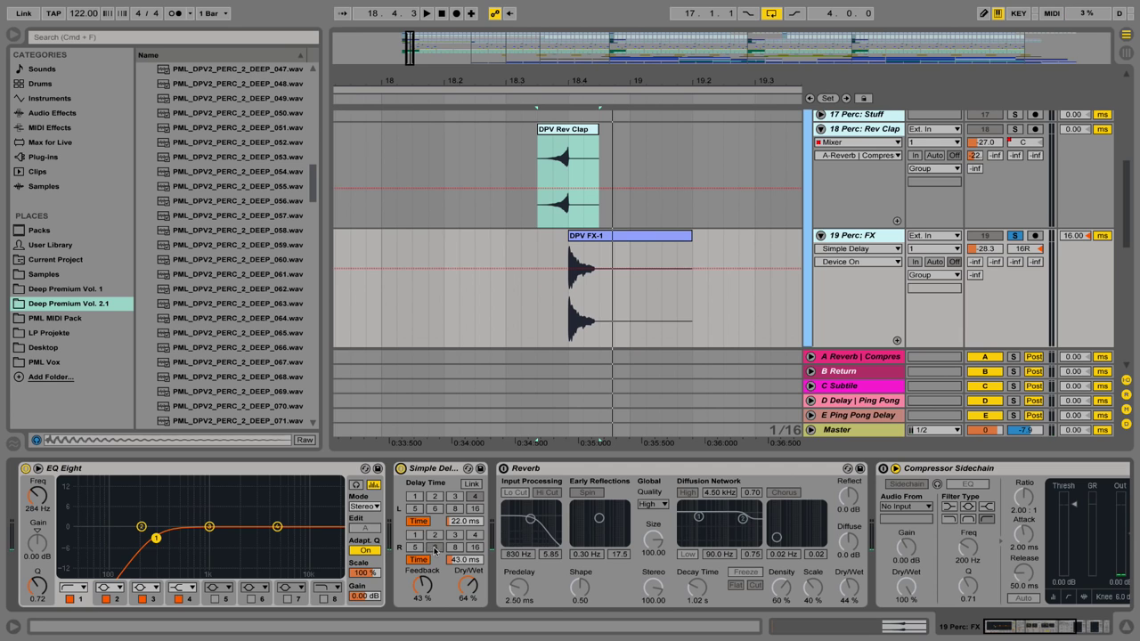
click(503, 468)
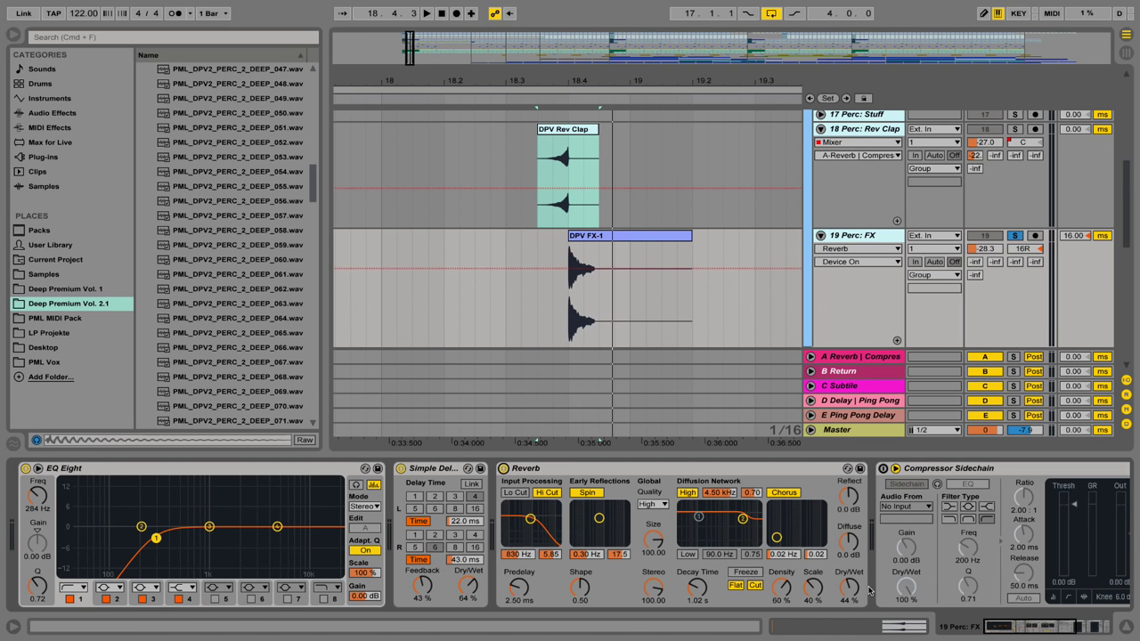
key(space)
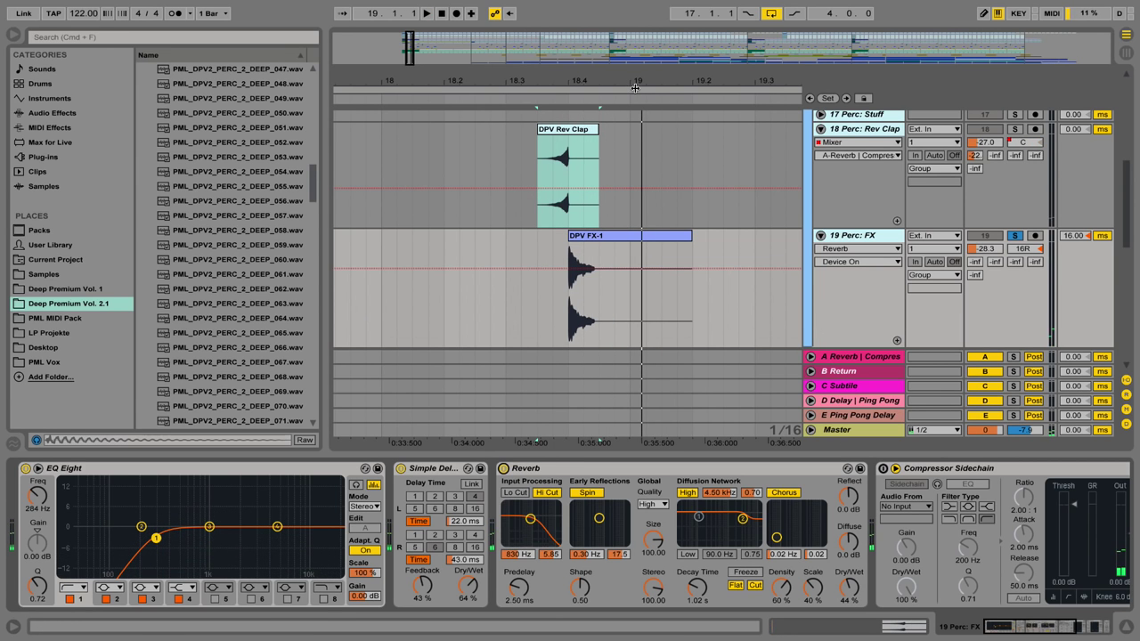
key(space)
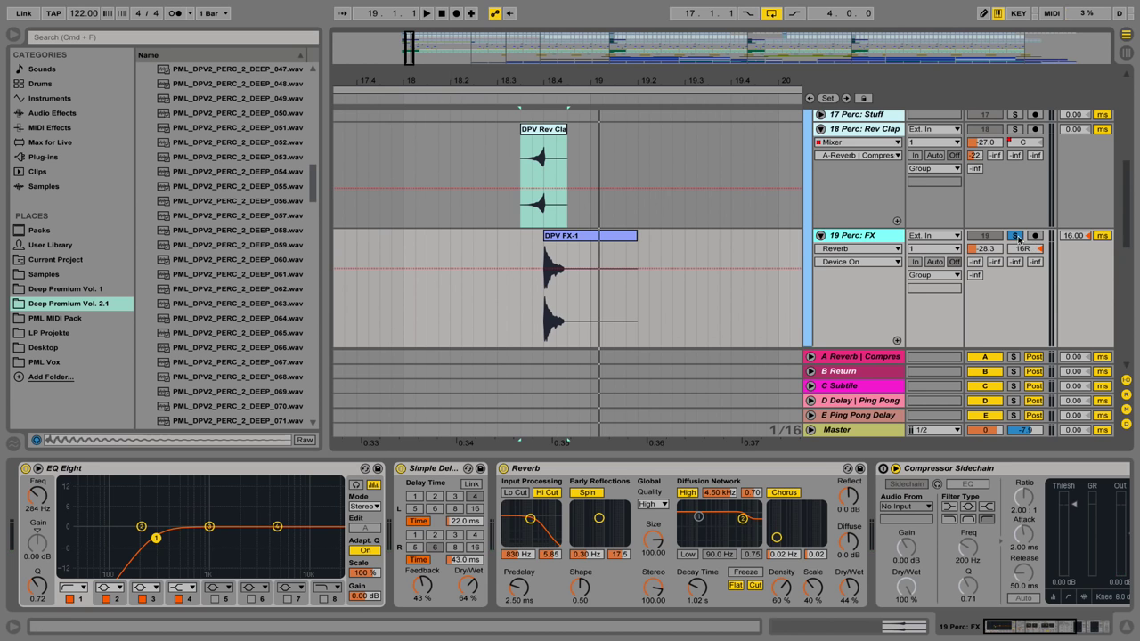
Unsolo 19 Perc: FX and play the reverse clap and FX hit together with the other tracks
click(1016, 237)
key(space)
key(space)
key(space)
key(space)
scroll(756, 167, up, 5)
scroll(756, 167, down, 2)
drag(538, 85, 581, 66)
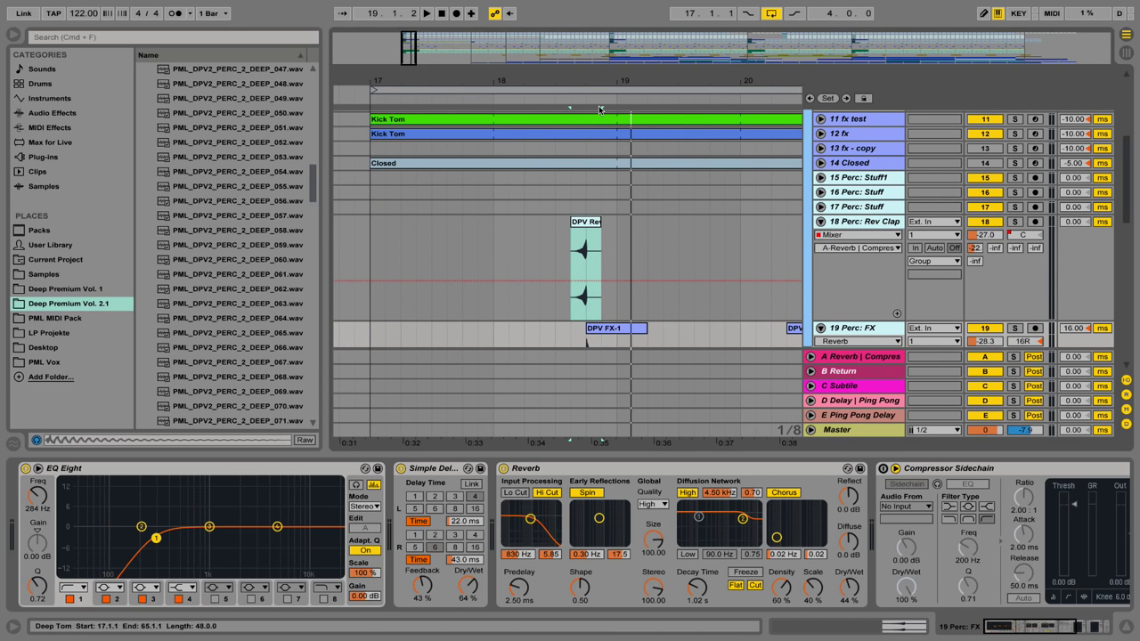
Play the section from bar 17 with all active tracks and select the DPV FX-1 clip on 19 Perc: FX
key(space)
key(space)
click(373, 120)
key(space)
key(space)
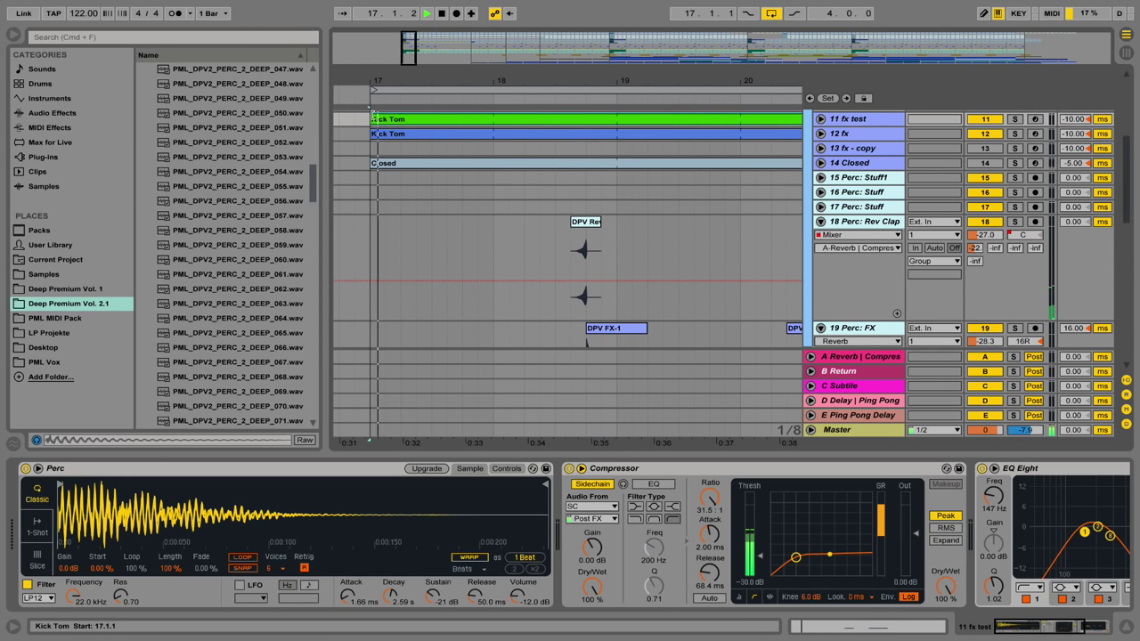
click(626, 328)
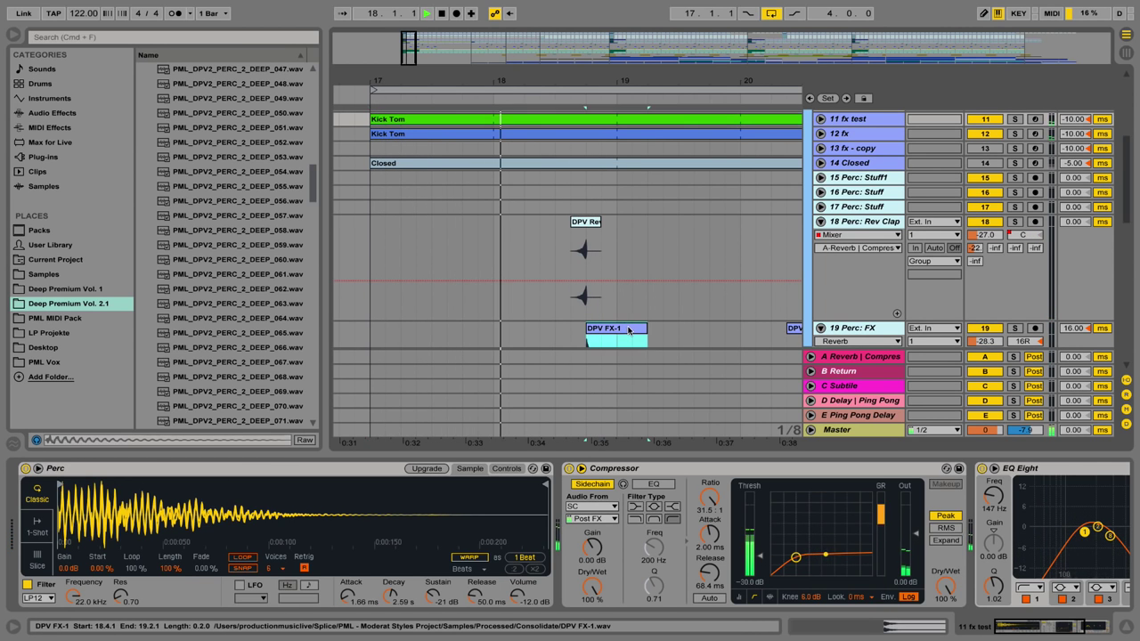
scroll(623, 306, down, 10)
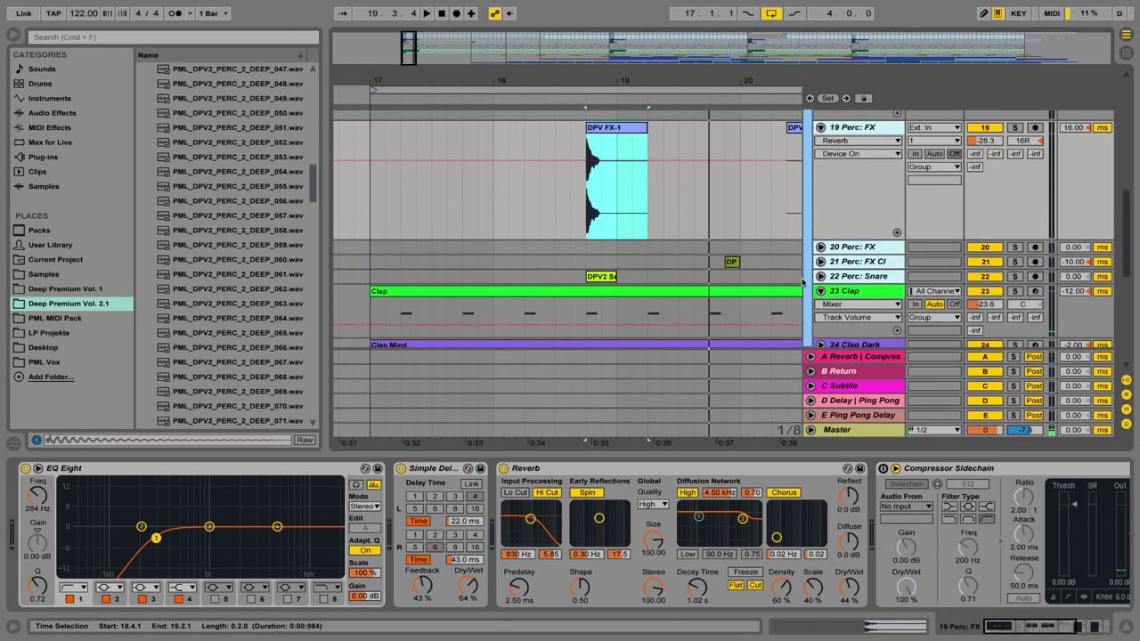
Unfold and select 22 Perc: Snare, and play its snare clip before bar 19 together with the other tracks
click(820, 276)
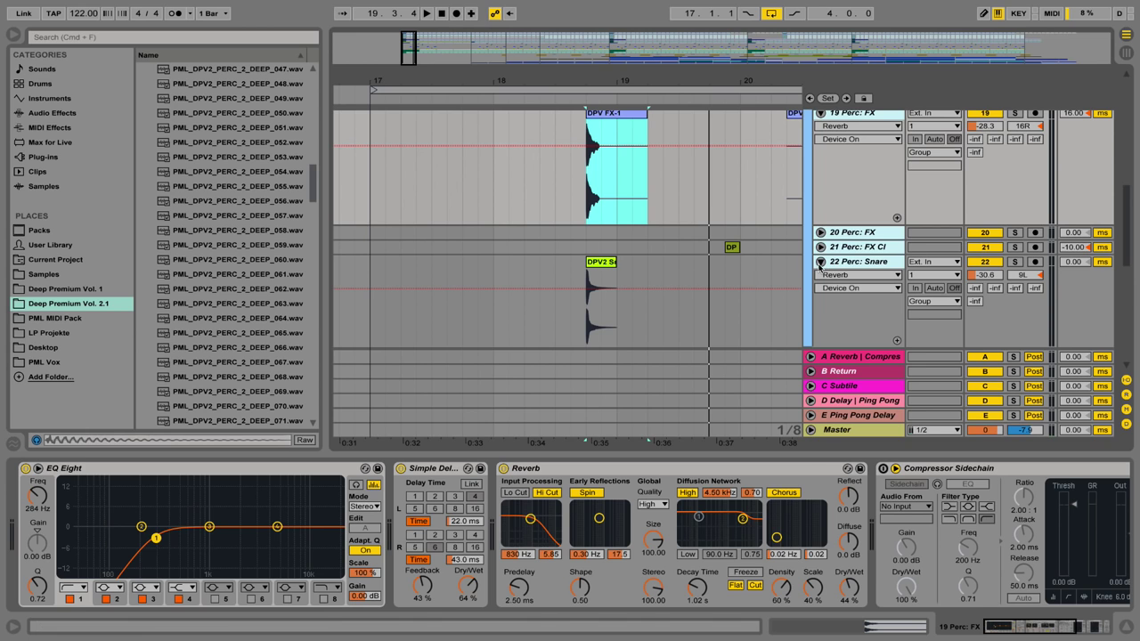
click(857, 264)
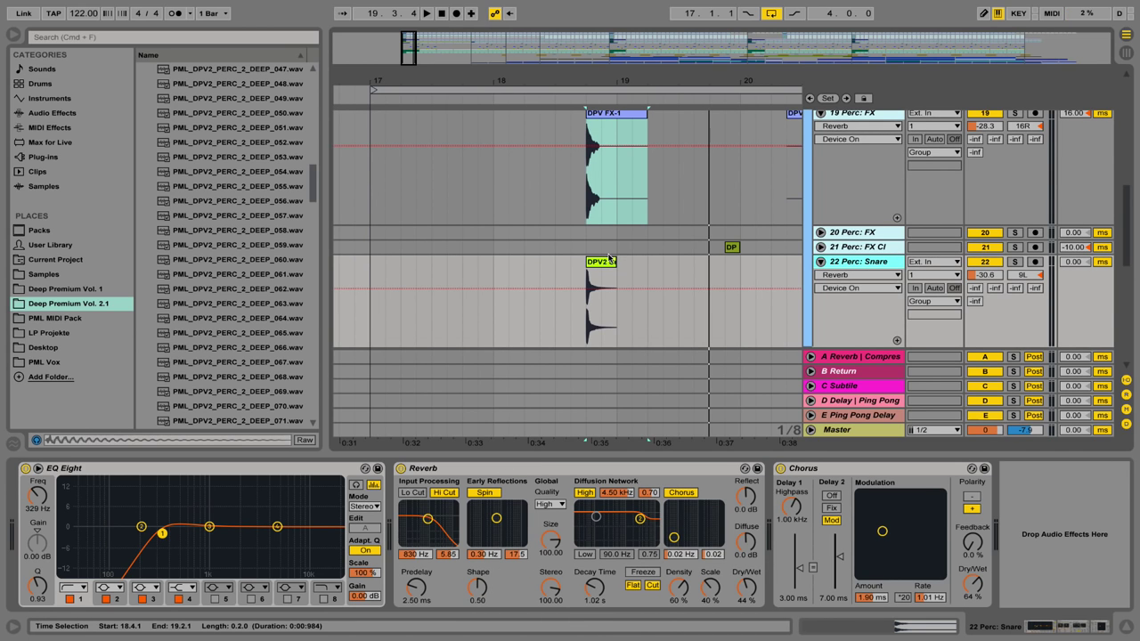
click(1014, 262)
key(space)
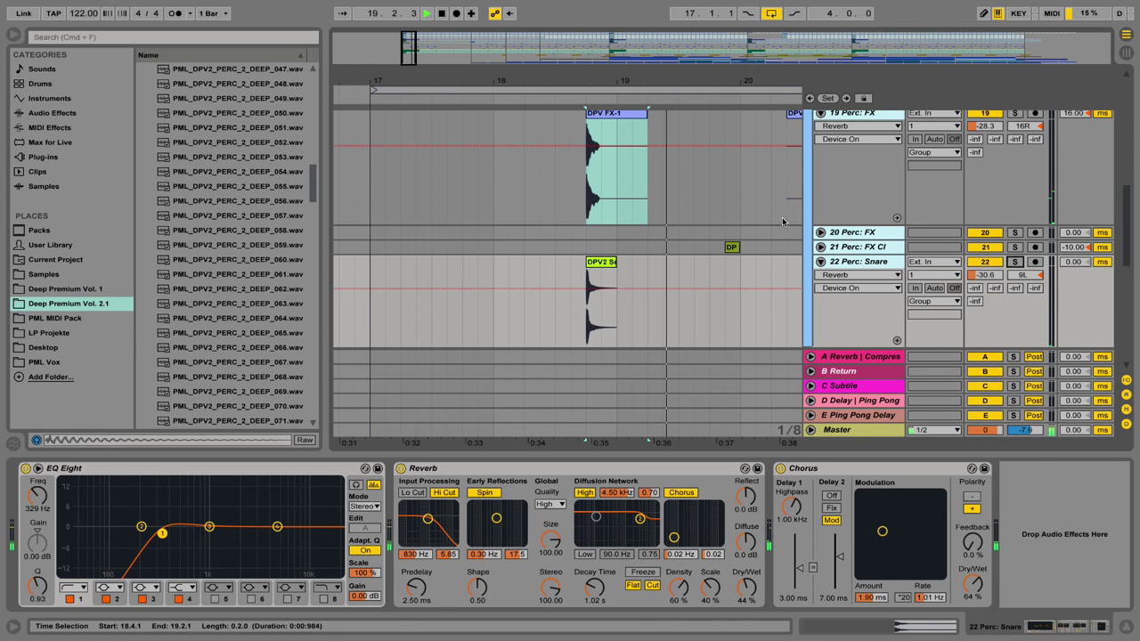
scroll(747, 216, up, 3)
key(space)
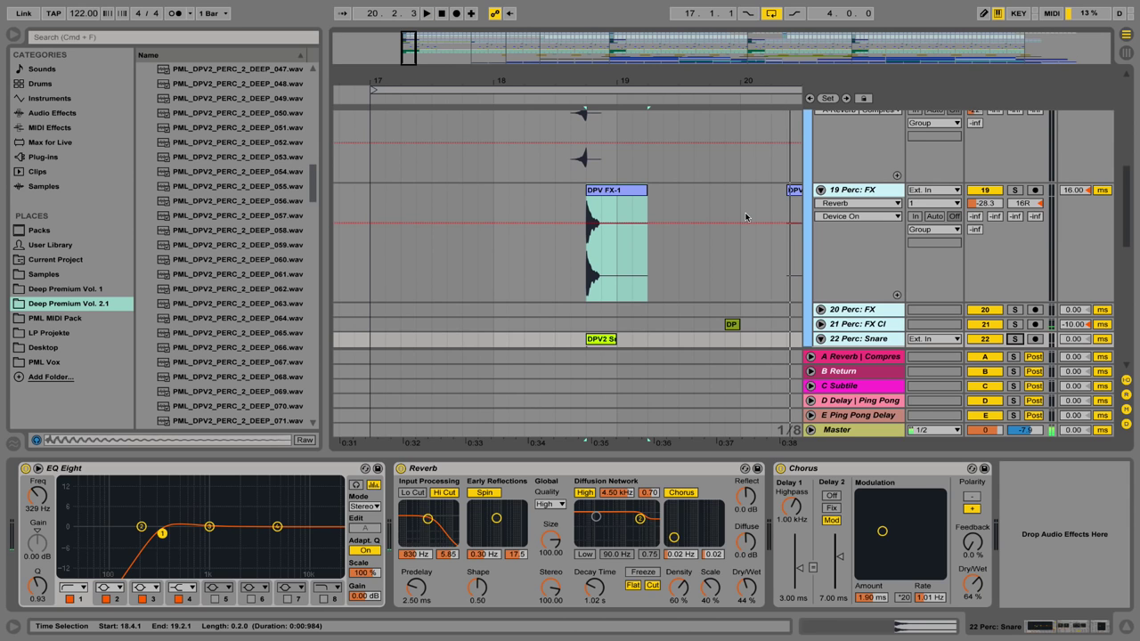
scroll(746, 216, down, 2)
scroll(745, 216, up, 1)
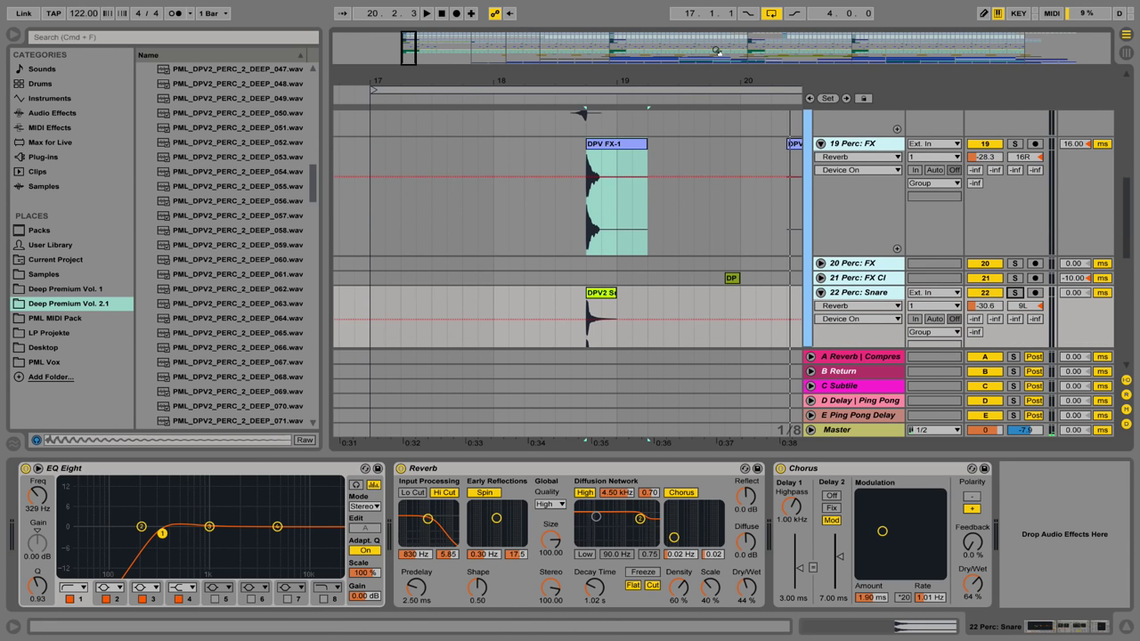
Unfold and solo 21 Perc: FX Cl, select its short clip just before bar 20 and play it several times
click(739, 88)
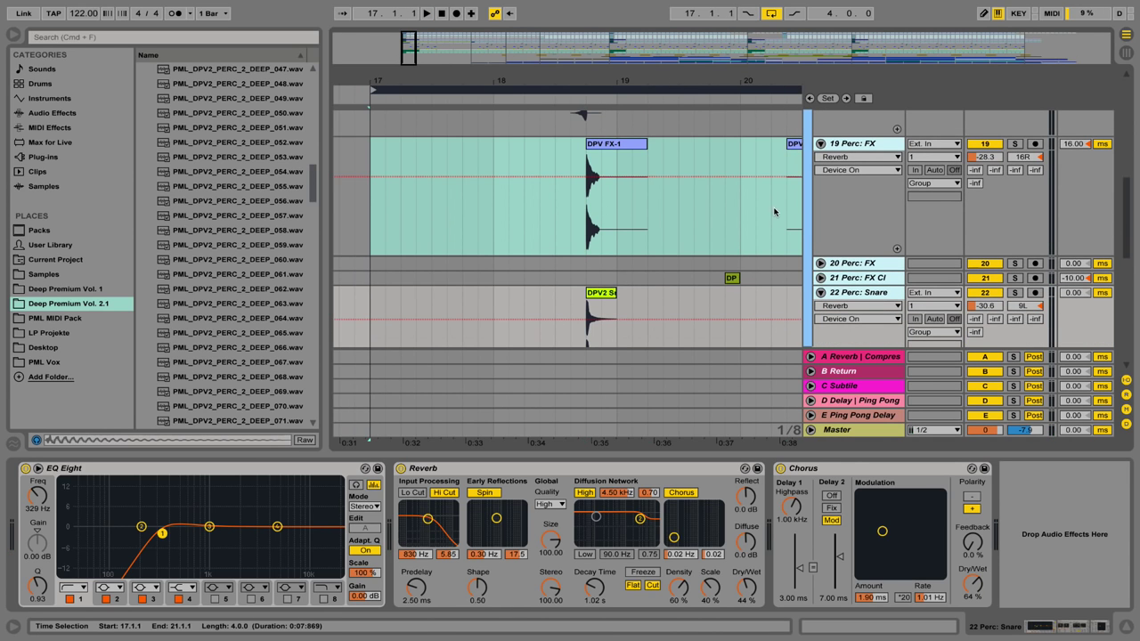
click(822, 278)
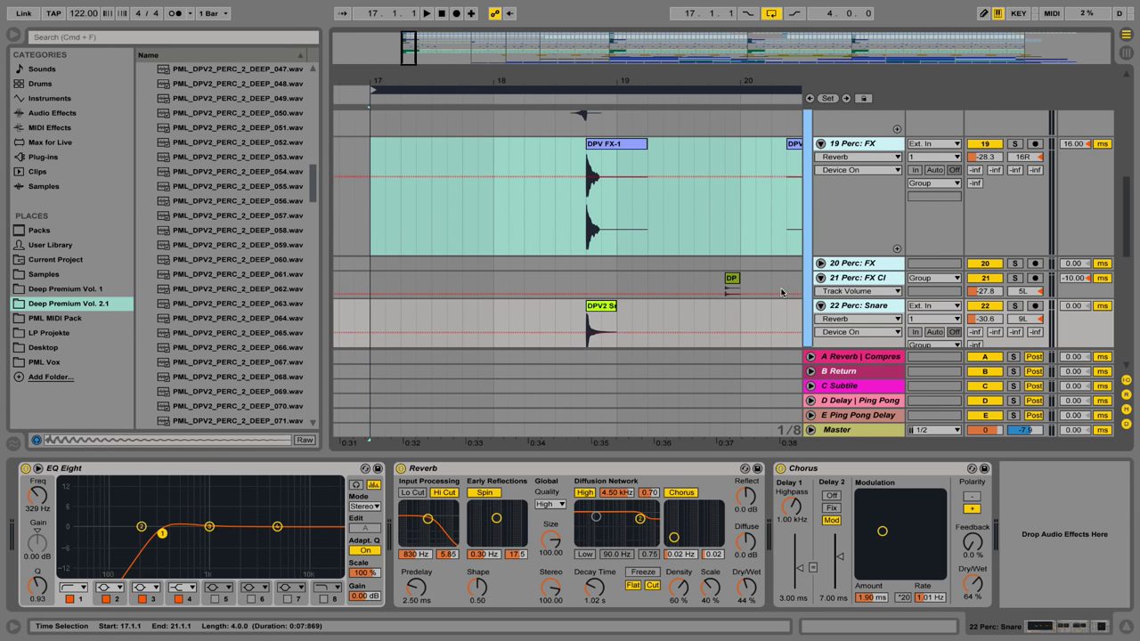
click(734, 282)
key(space)
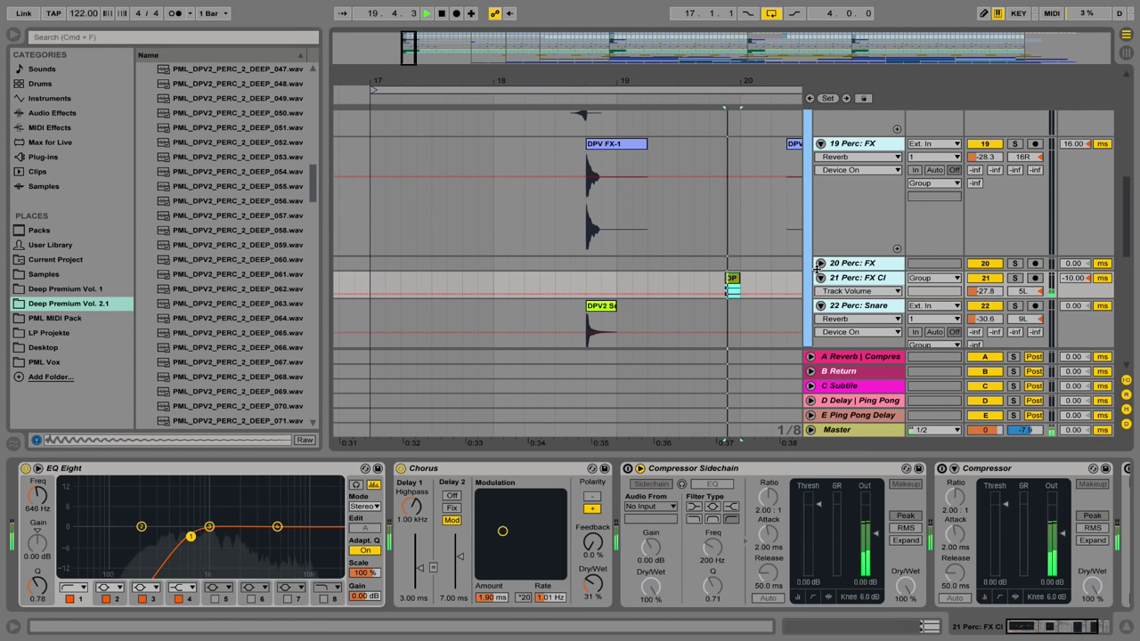
click(1018, 280)
key(space)
key(space)
key(space)
key(space)
key(space)
key(space)
key(space)
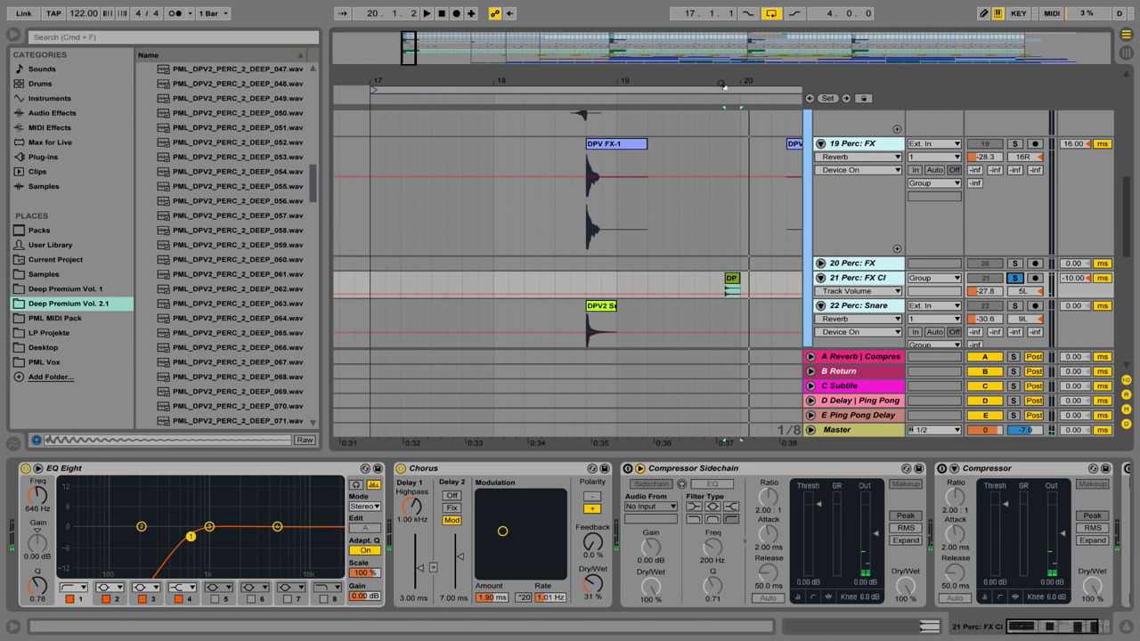
Look over the percussion clips between bars 18 and 21, and replay the soloed 21 Perc: FX Cl clip
scroll(722, 85, right, 3)
scroll(679, 176, up, 5)
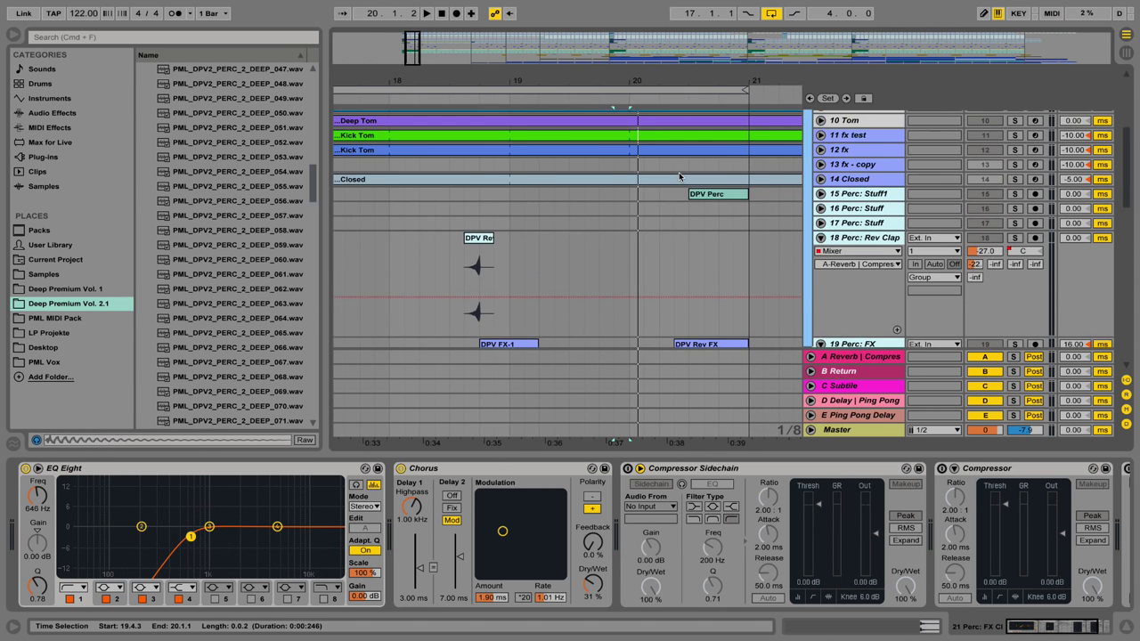
scroll(679, 176, up, 4)
scroll(675, 174, down, 12)
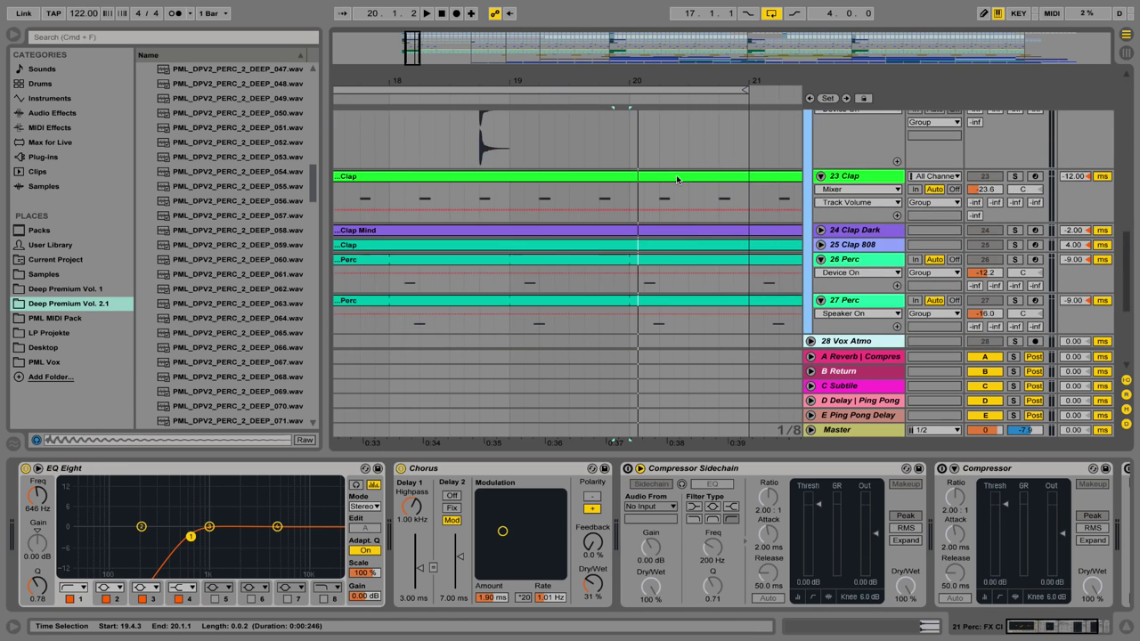
scroll(676, 175, up, 5)
key(space)
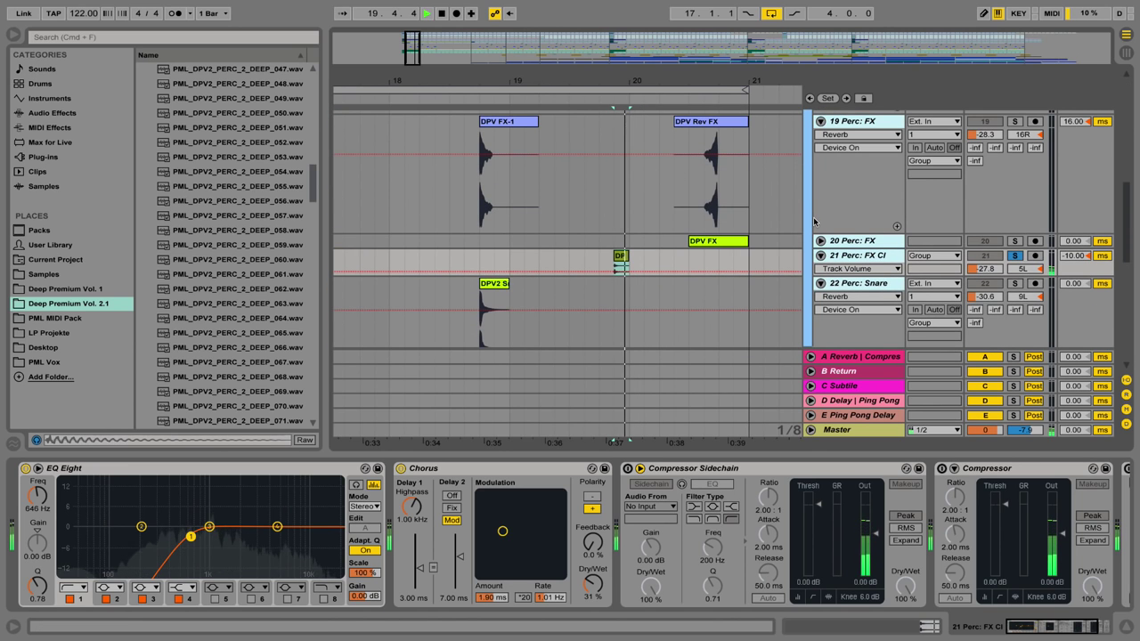
Solo 19 Perc: FX instead and play its DPV Rev FX clip from 20.2.3
scroll(762, 182, up, 3)
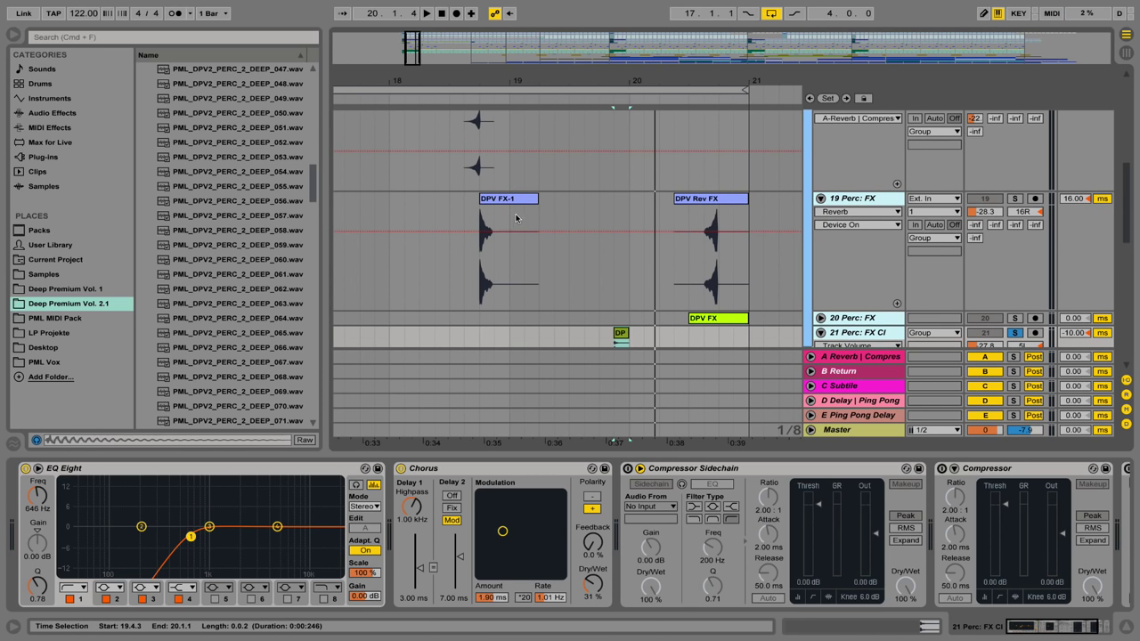
click(1022, 199)
click(674, 271)
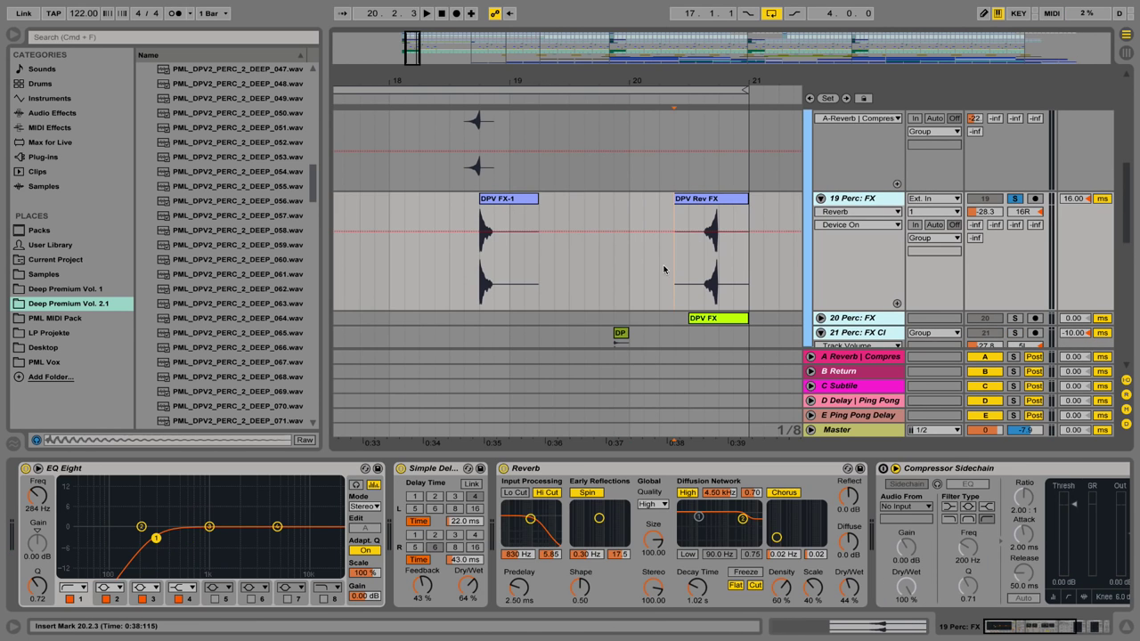
key(space)
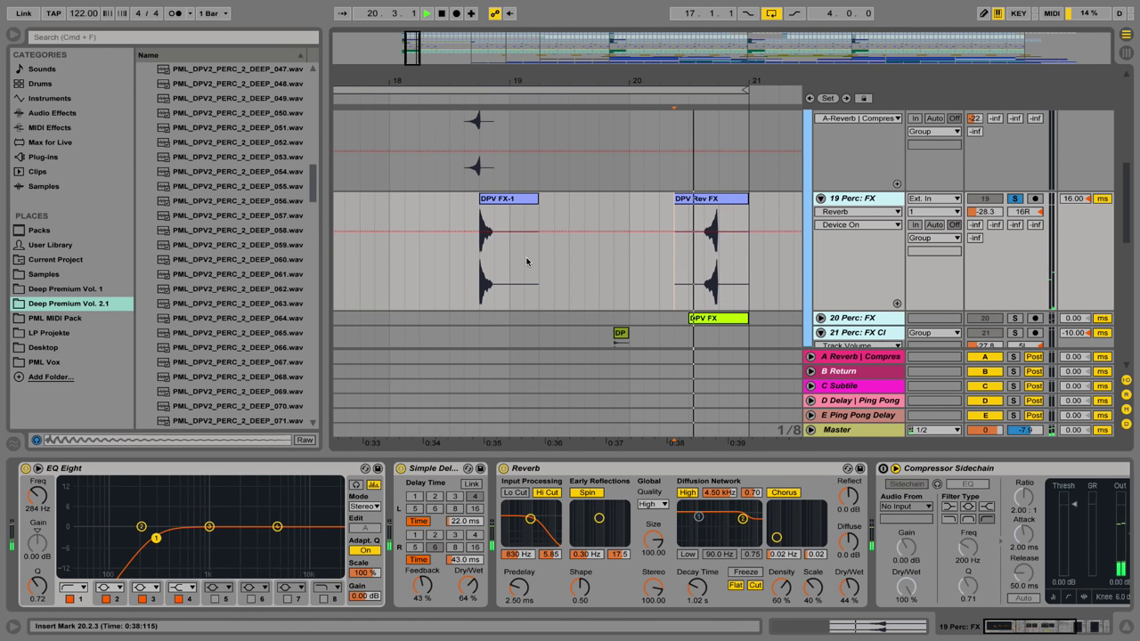
key(space)
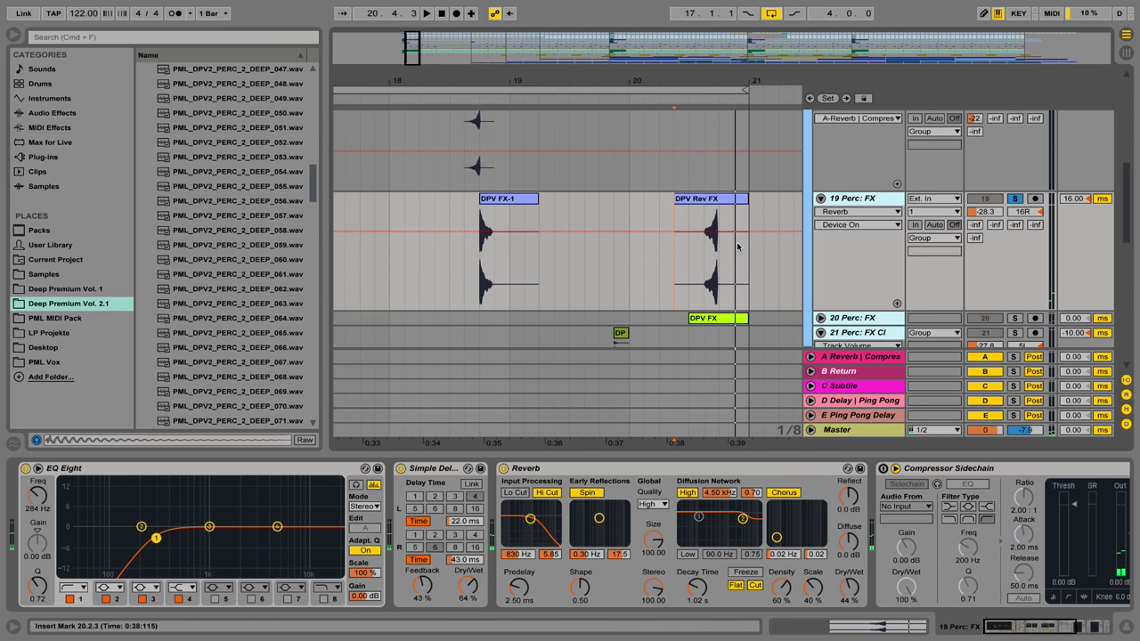
key(space)
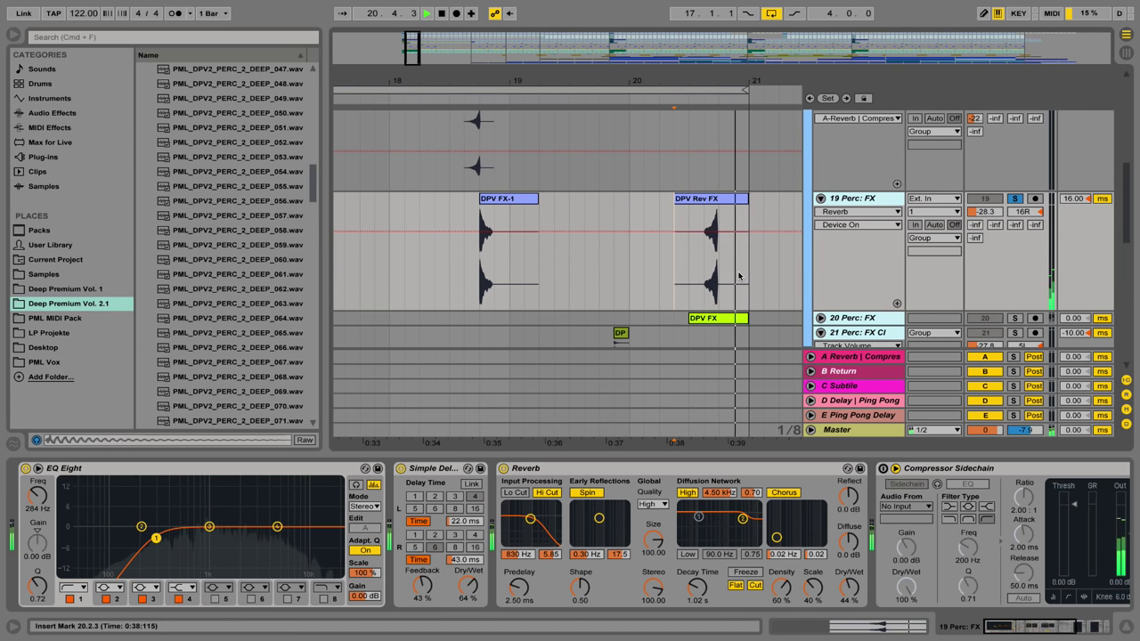
key(space)
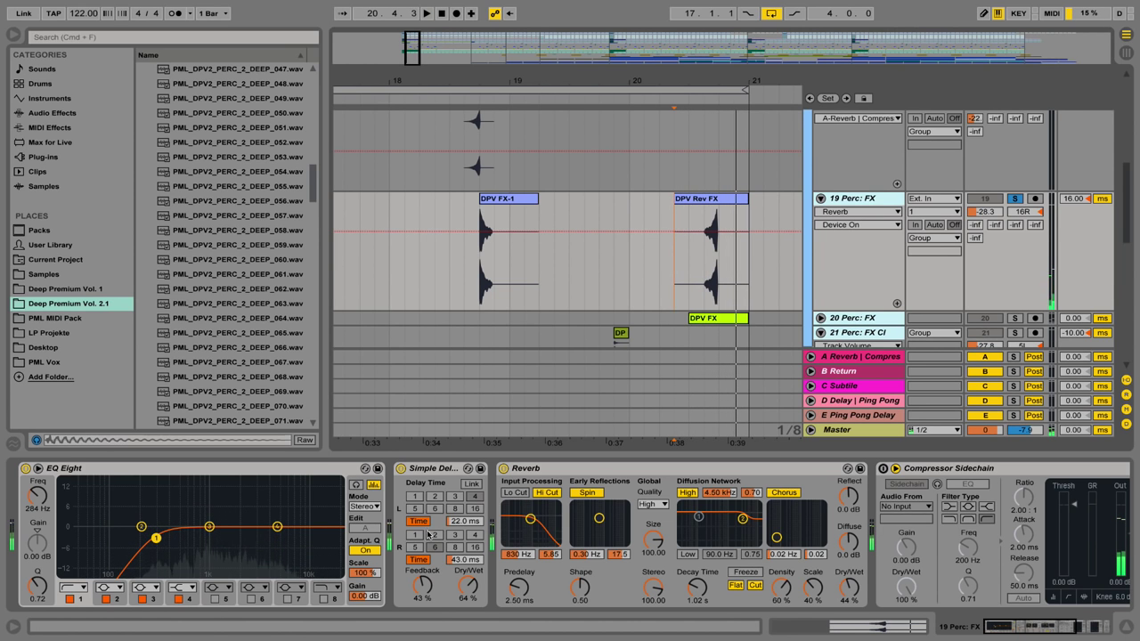
Unfold and solo 15 Perc: Stuff1 and play its DPV Perc clip from 20.3.1
scroll(710, 262, up, 4)
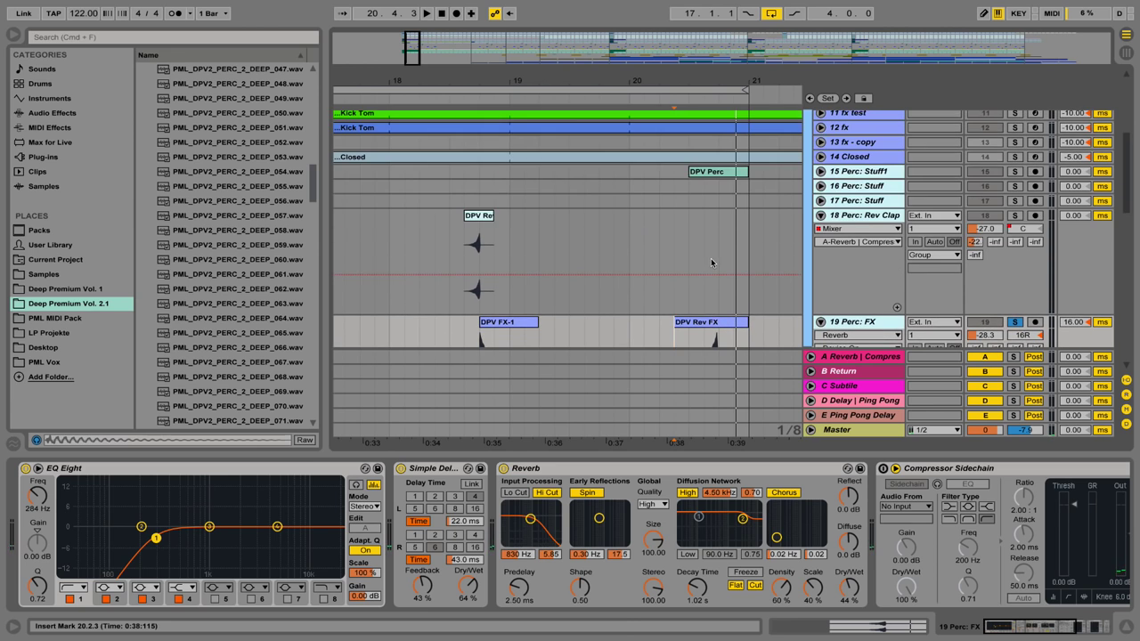
click(820, 171)
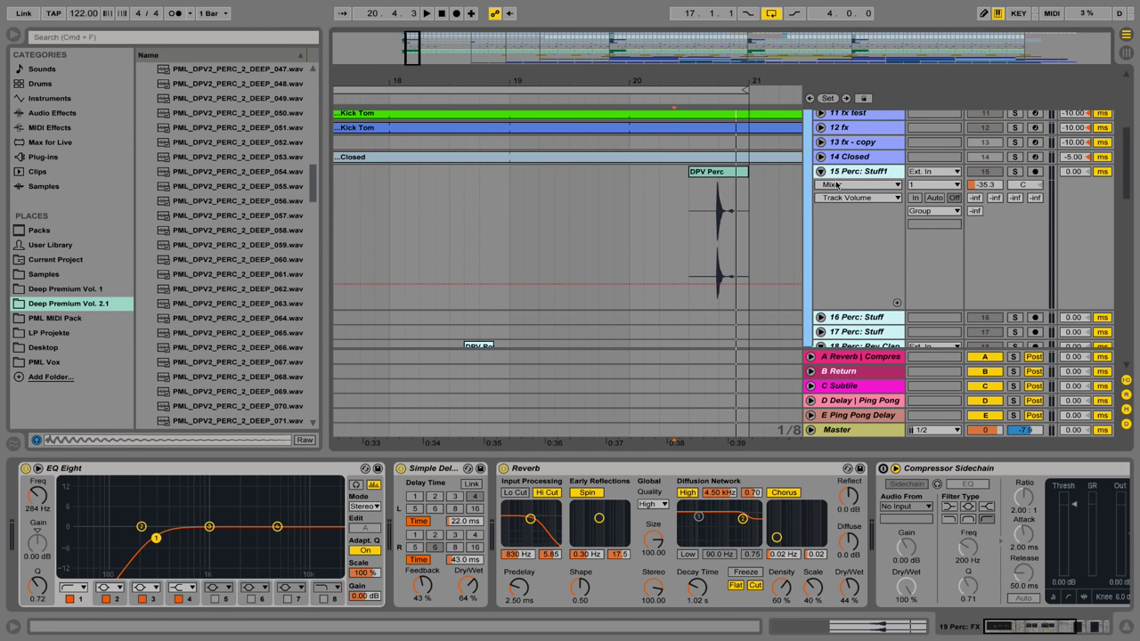
click(973, 182)
click(1016, 172)
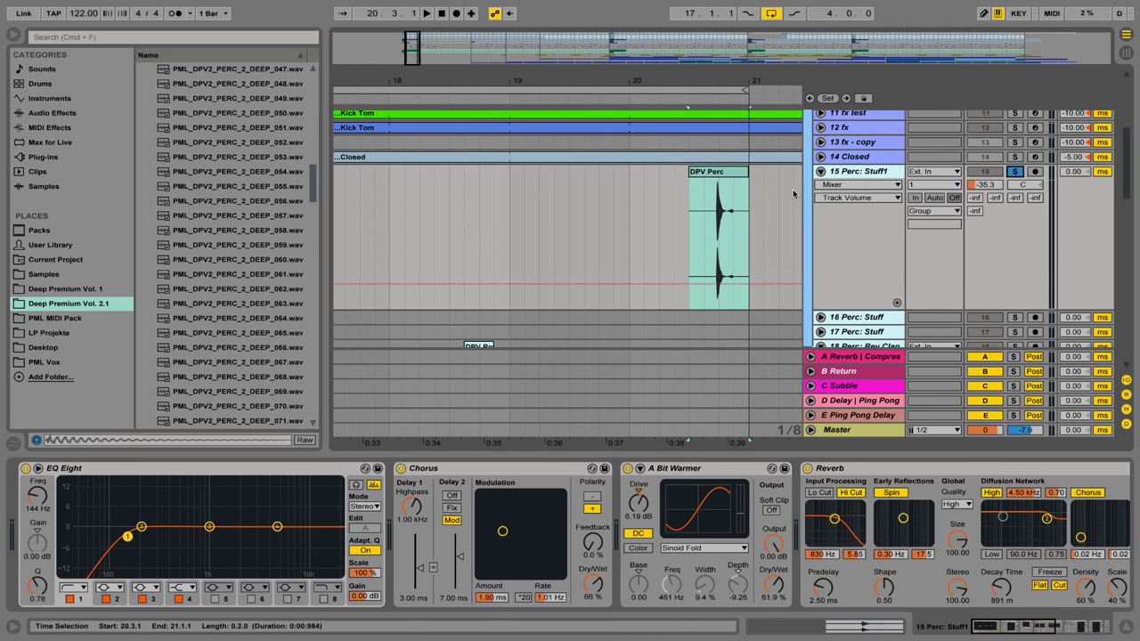
click(687, 194)
key(space)
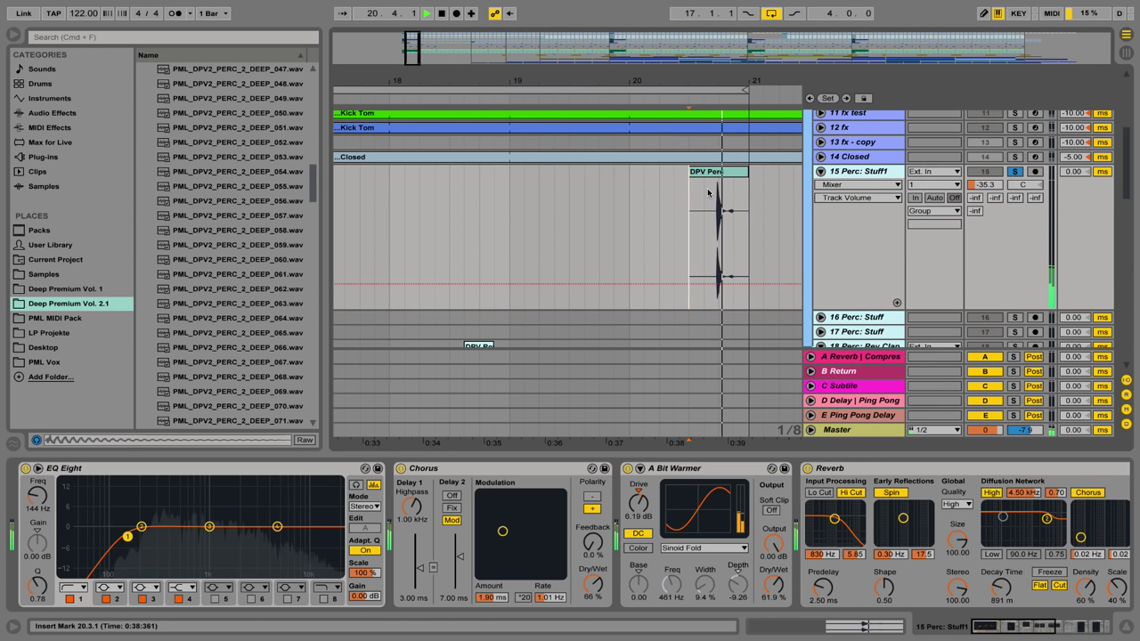
key(space)
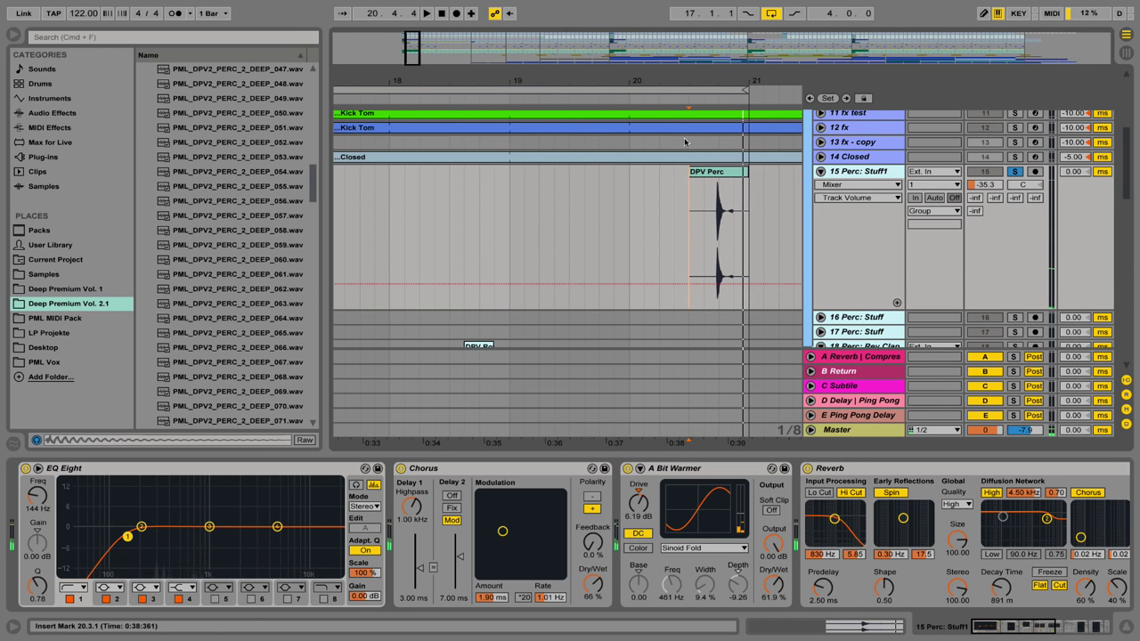
Bypass A Bit Warmer and Reverb on 15 Perc: Stuff1, play the clip, re-enable both devices and play again to compare
click(628, 468)
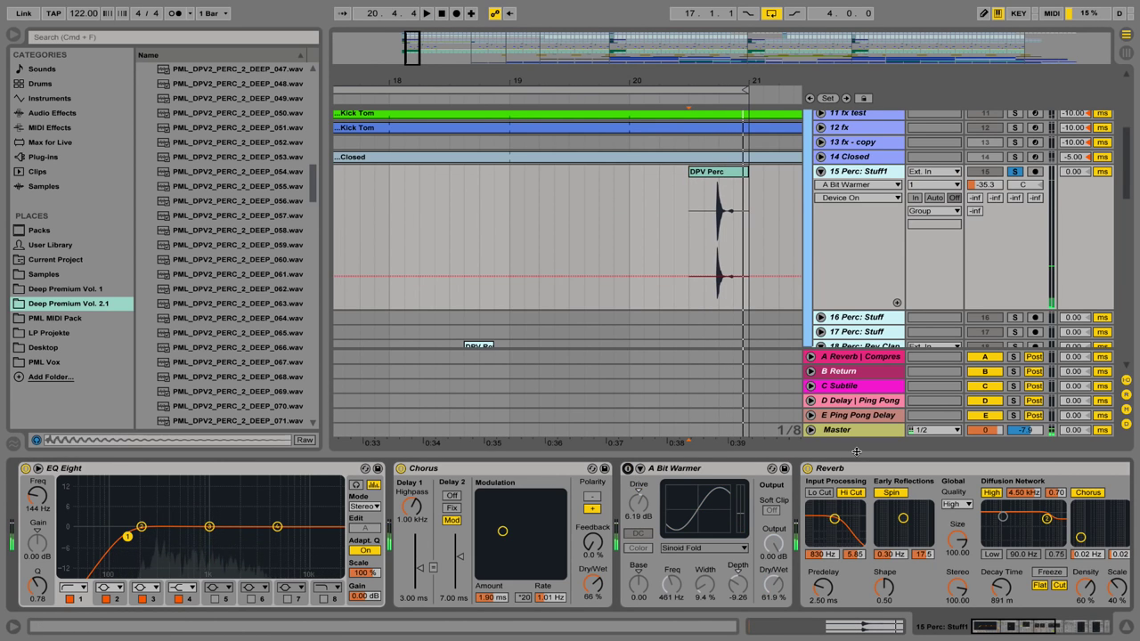
click(807, 469)
key(space)
mouse_move(1021, 629)
mouse_down()
mouse_move(1073, 625)
mouse_move(1016, 621)
mouse_up()
key(space)
click(806, 468)
click(627, 468)
key(space)
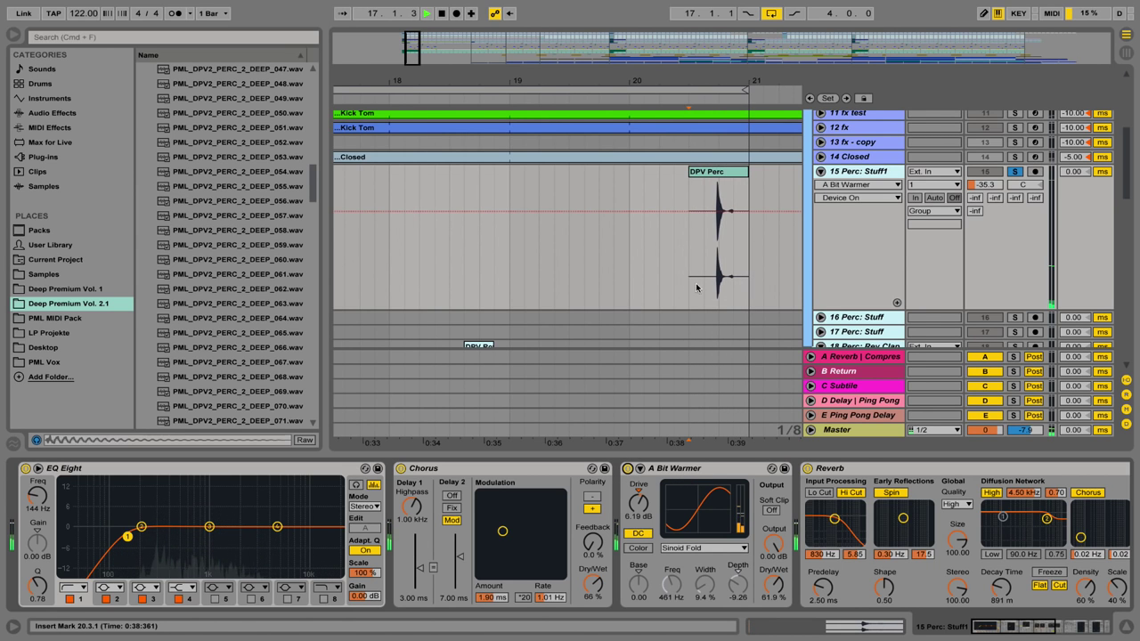
key(space)
Unsolo 15 Perc: Stuff1 and play all active tracks from bar 19 through the DPV Perc clip
click(1014, 173)
click(510, 185)
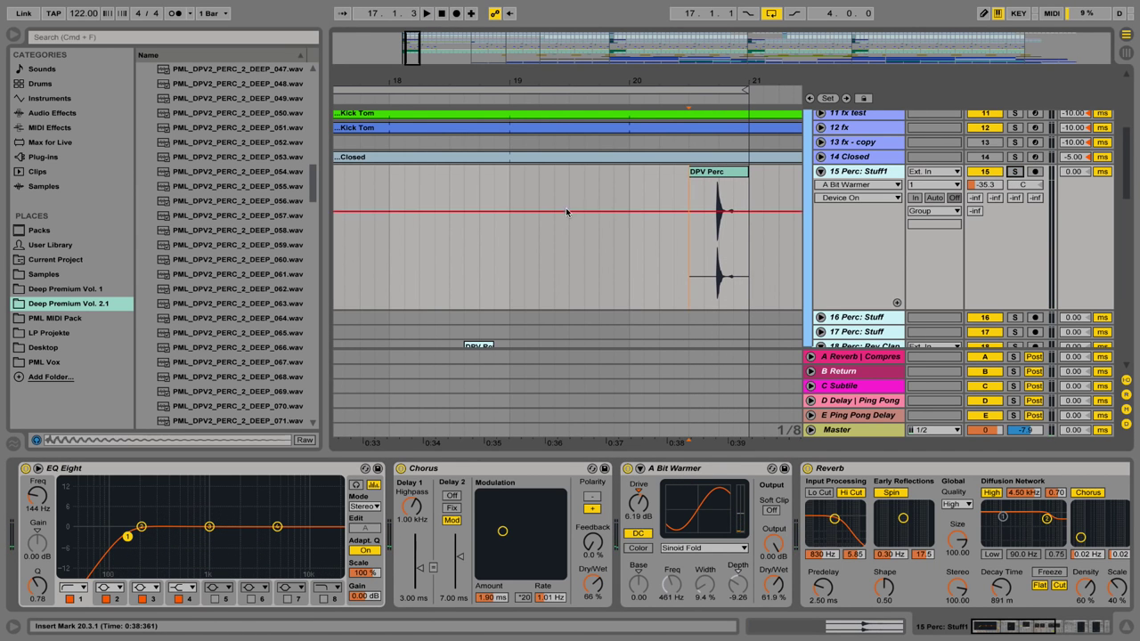
key(space)
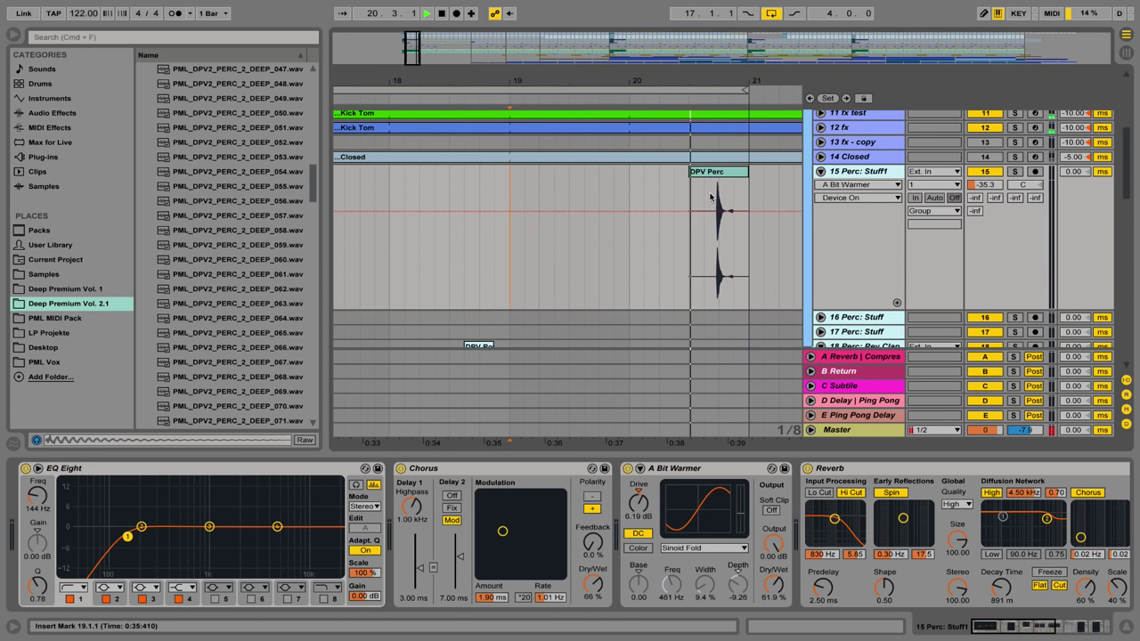
key(space)
Unfold and solo 20 Perc: FX and play its DPV FX clip from 20.3.1
scroll(739, 236, down, 8)
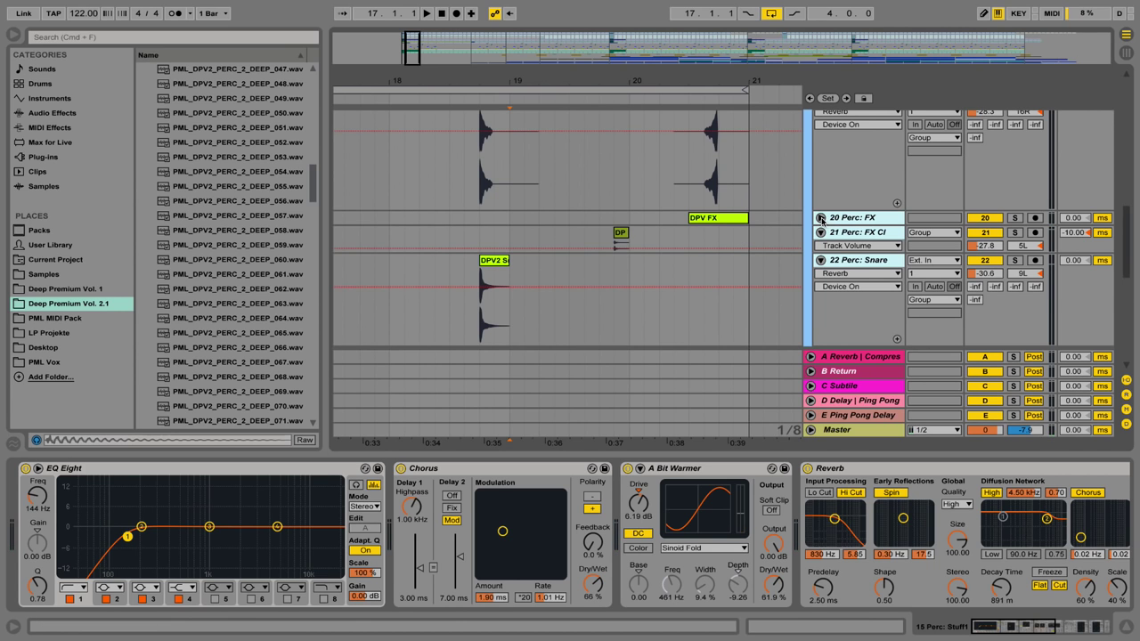
click(820, 217)
click(693, 251)
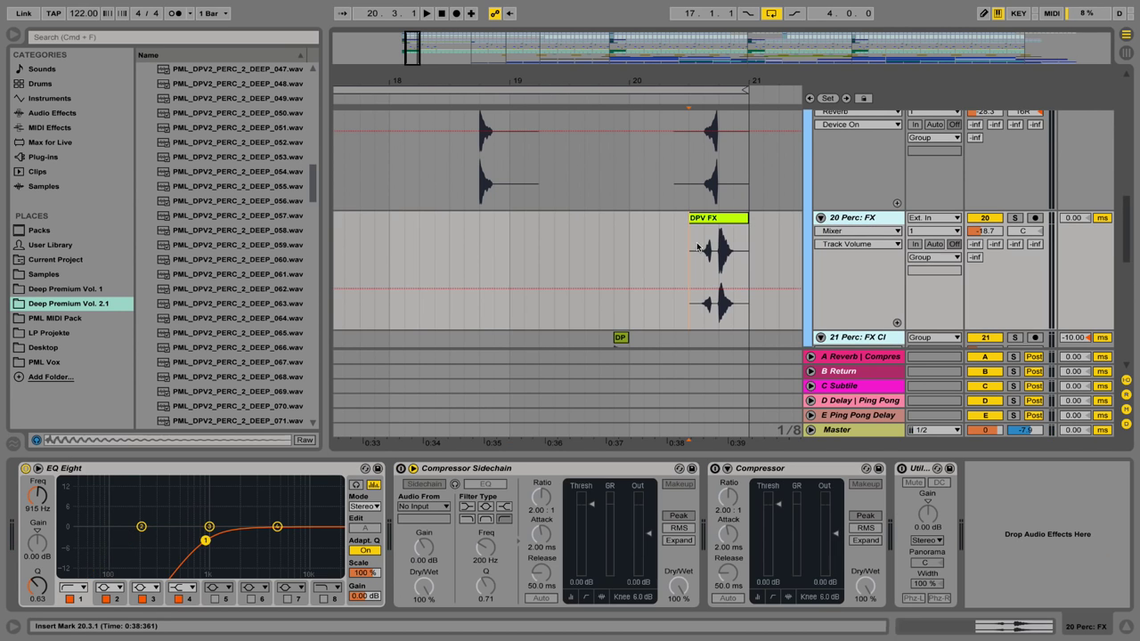
click(1015, 218)
key(space)
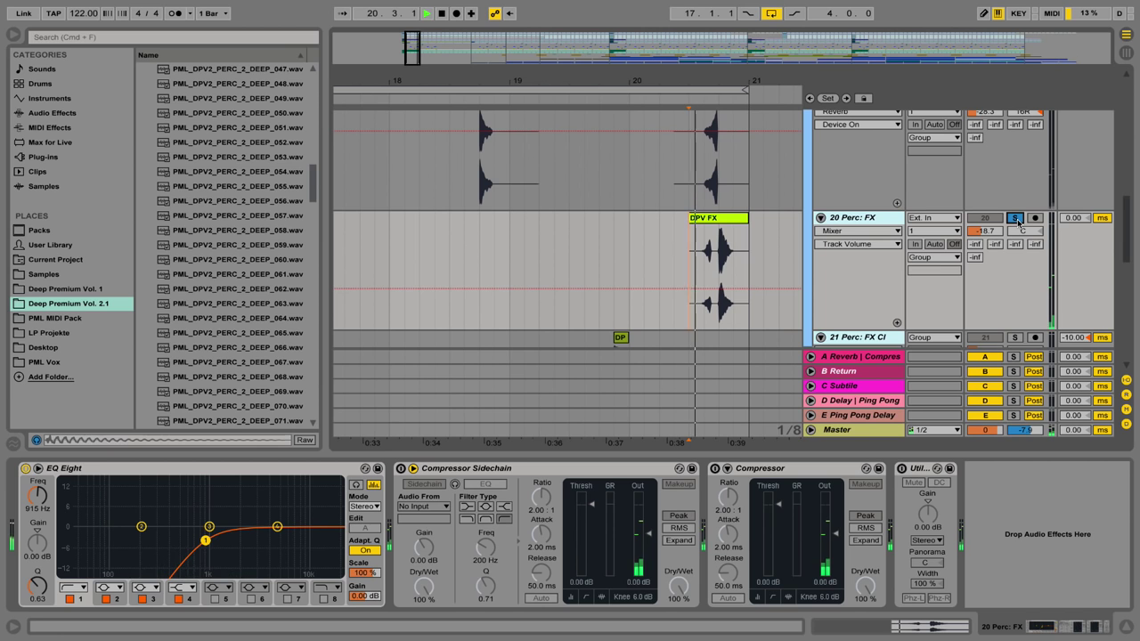
key(space)
Examine the DPV FX waveform up close, highlight its tail from 20.4.1 to 20.4.2, and replay the clip from 20.3.1
drag(732, 81, 730, 163)
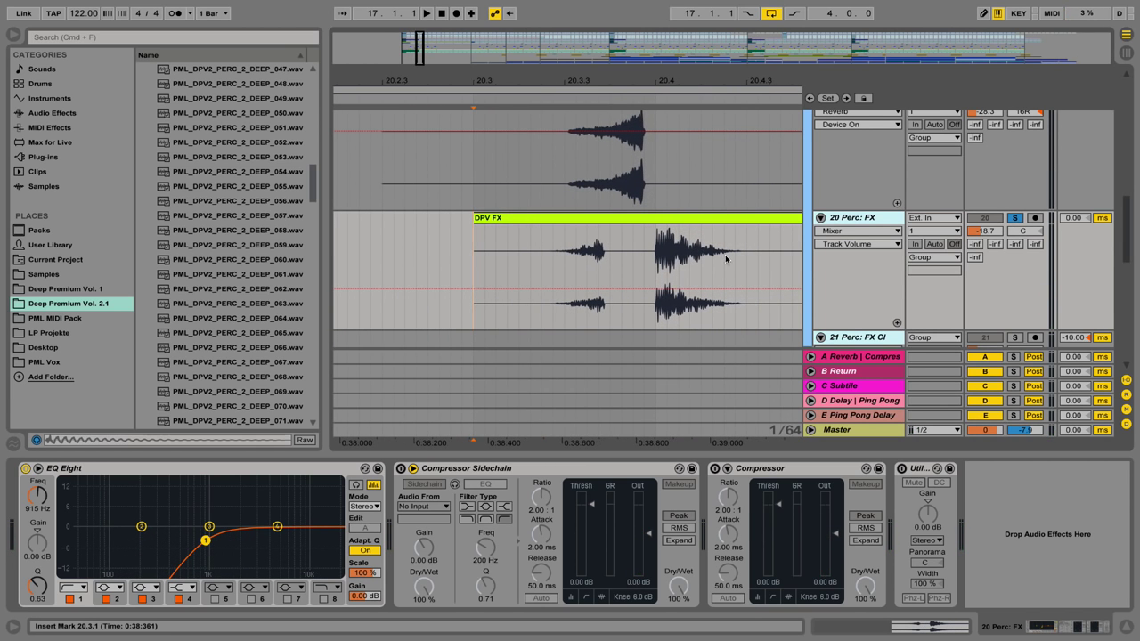
drag(686, 264, 699, 272)
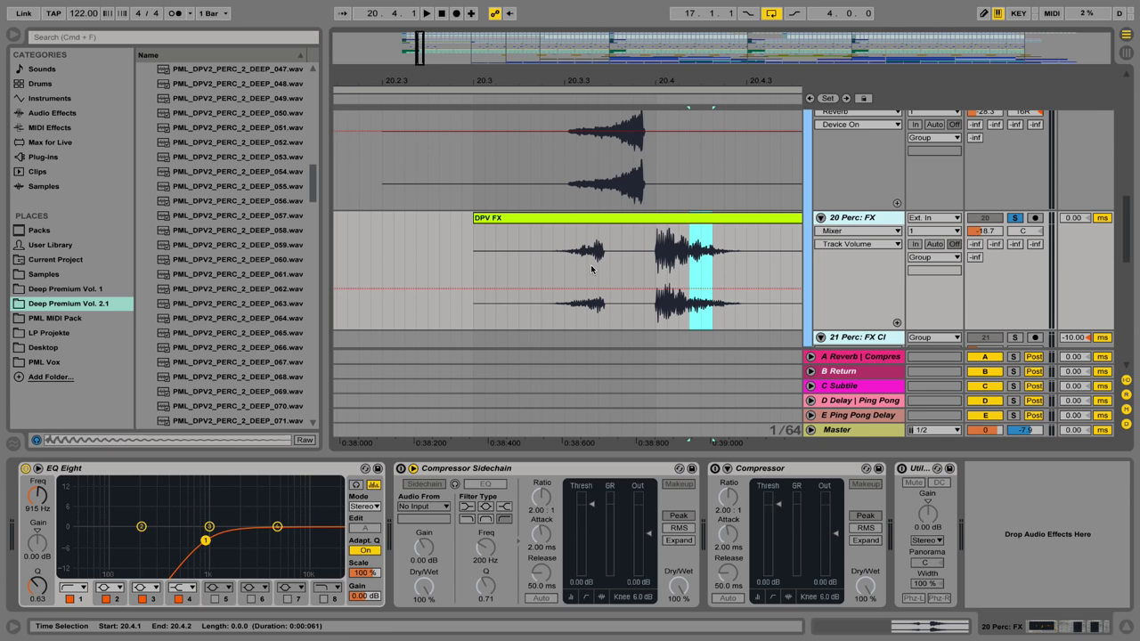
click(473, 263)
key(space)
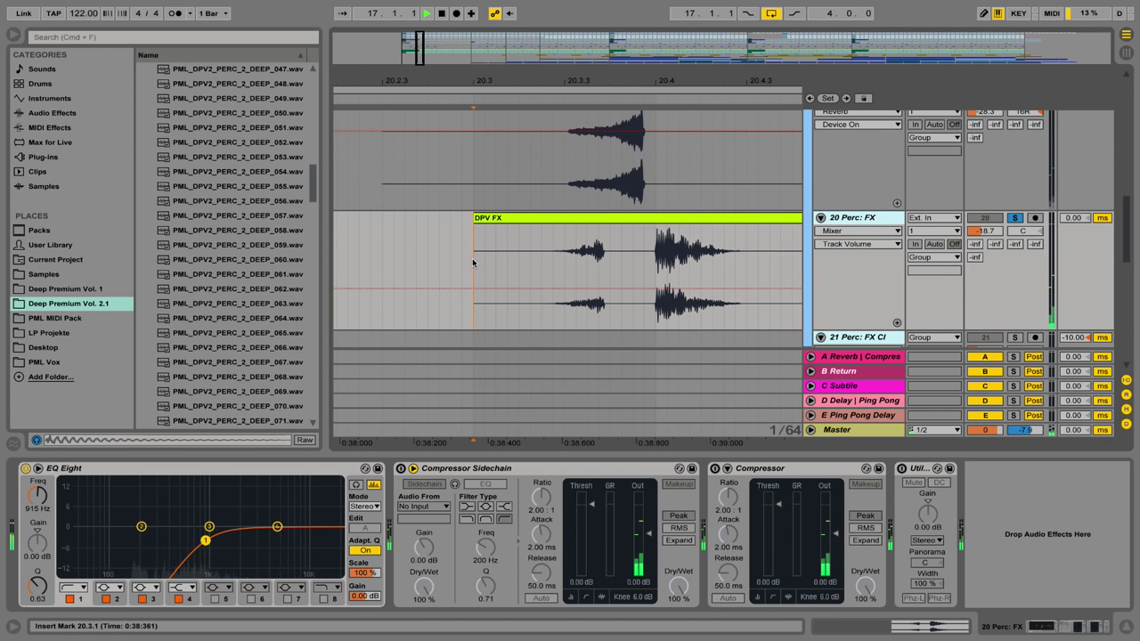
Solo 19 Perc: FX together with 20 Perc: FX and fold tracks 19, 20, 22 and 23
scroll(833, 213, up, 4)
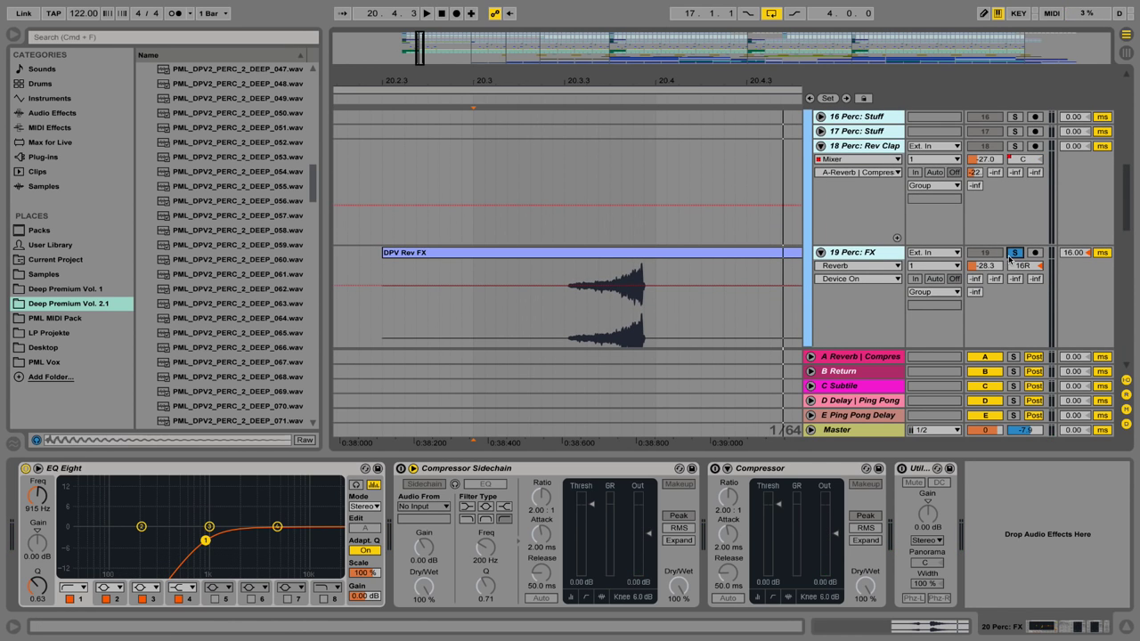
scroll(1010, 259, down, 4)
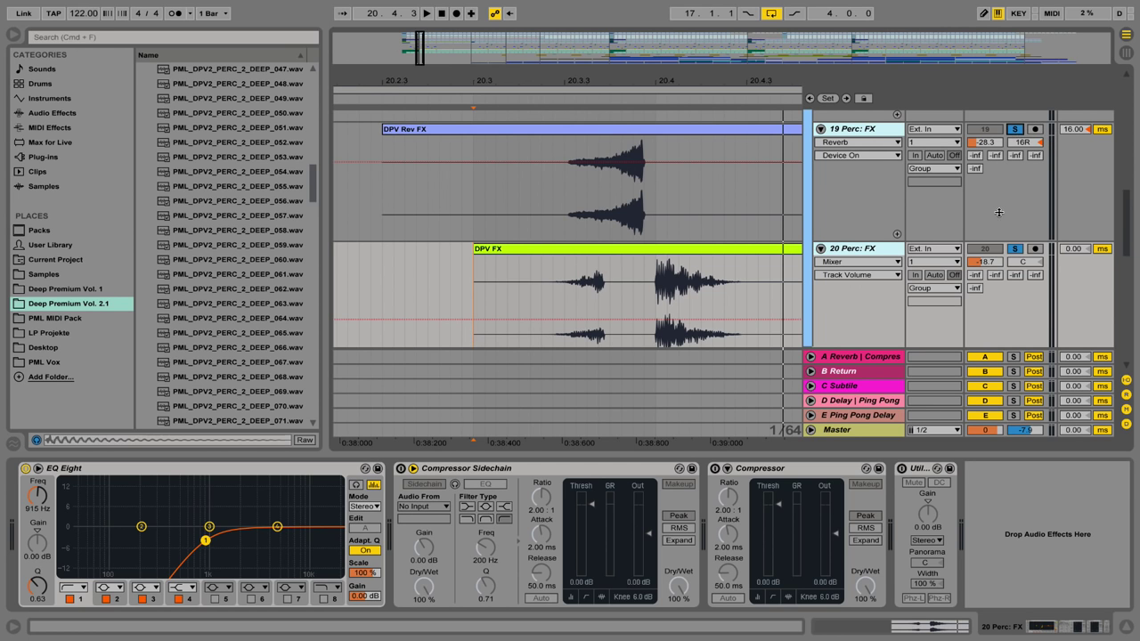
click(821, 130)
click(820, 144)
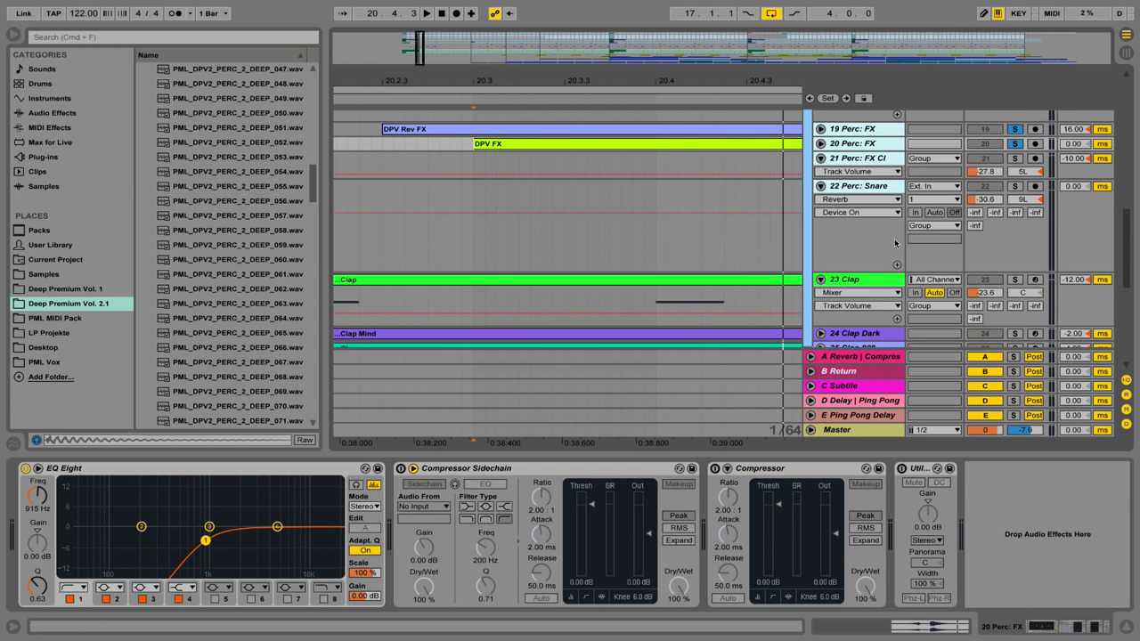
scroll(837, 224, up, 1)
click(820, 218)
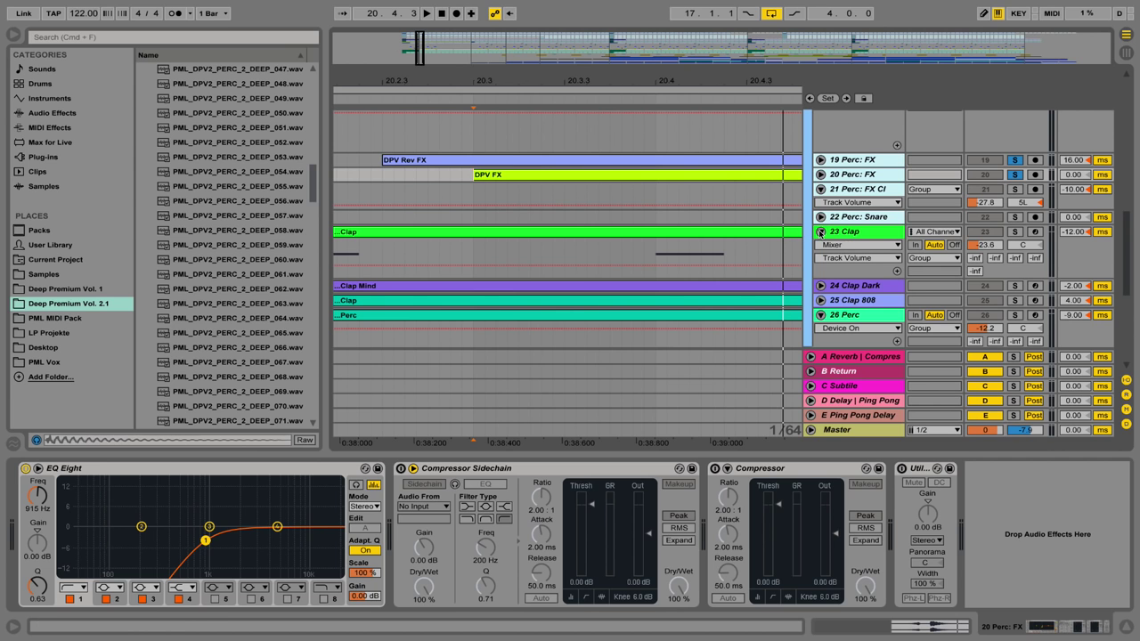
click(820, 232)
Hide the device view and the browser, and fold the remaining unfolded percussion tracks in the Drums group
click(1128, 626)
scroll(486, 193, up, 5)
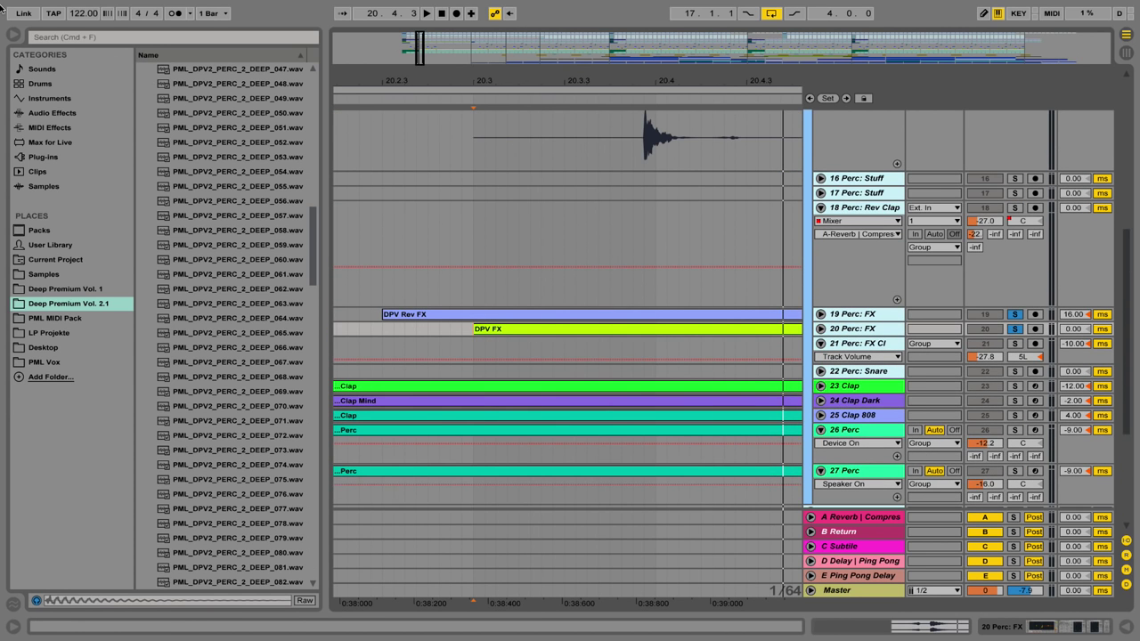
click(13, 34)
scroll(191, 139, up, 2)
drag(250, 80, 586, 10)
click(821, 445)
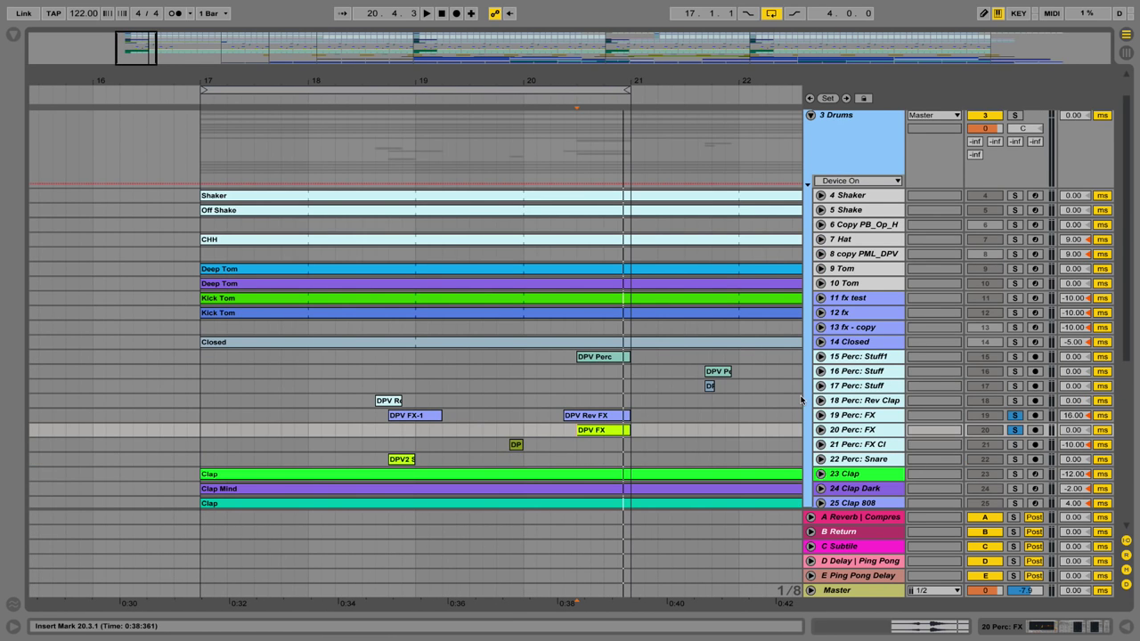
Solo the kick track plus tracks 15 Perc: Stuff1 through 22 Perc: Snare and play them from 18.2.3
scroll(800, 400, up, 1)
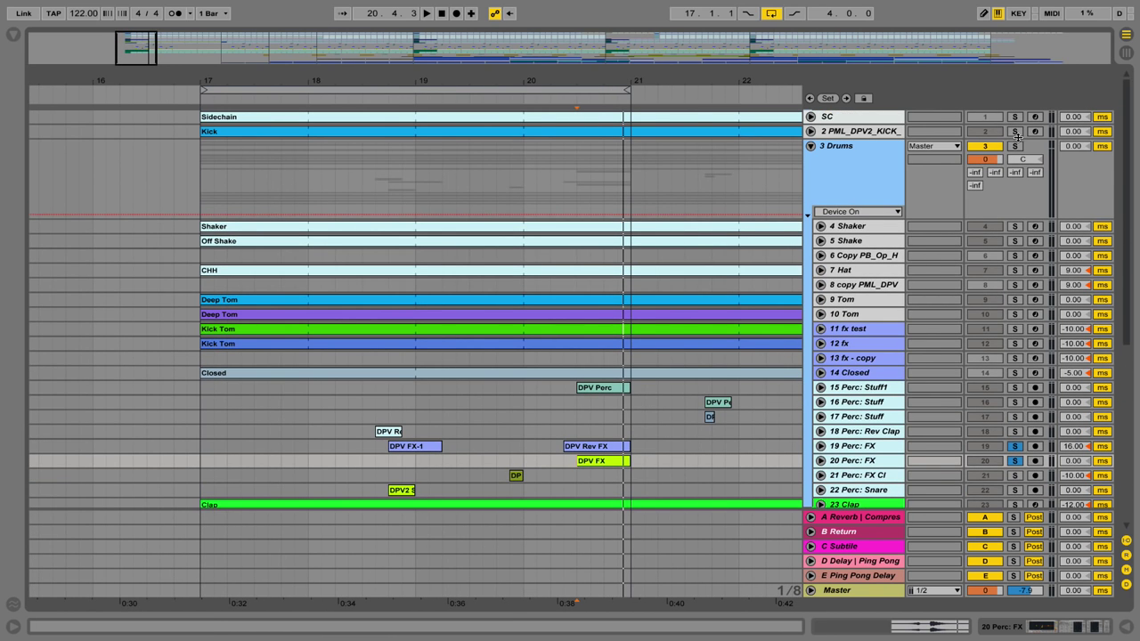
click(1015, 132)
click(896, 393)
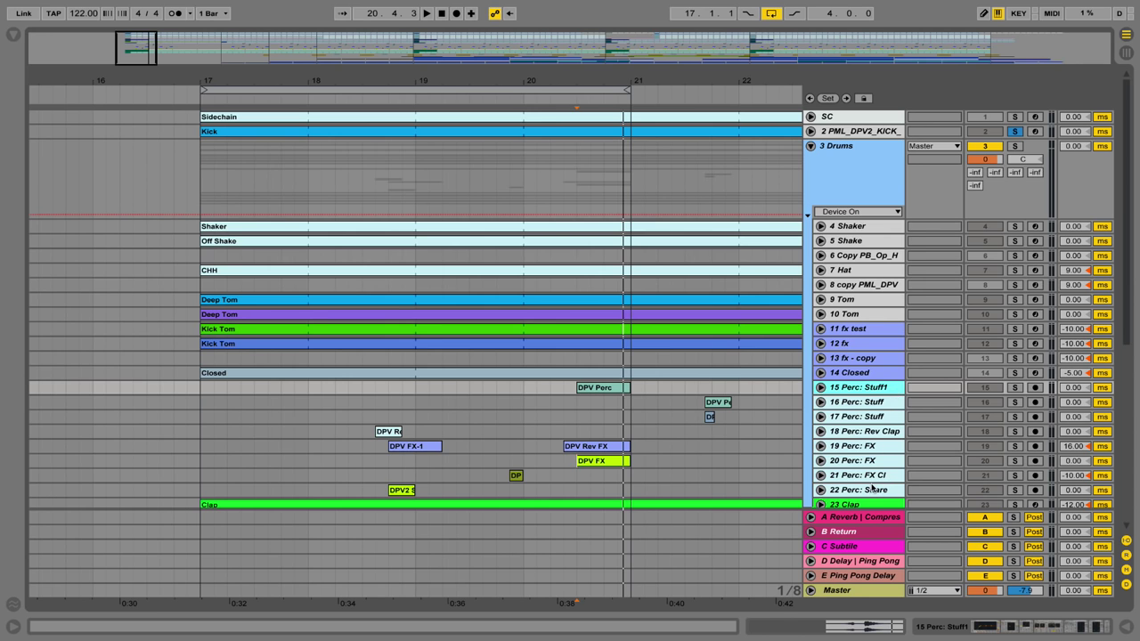
click(872, 489)
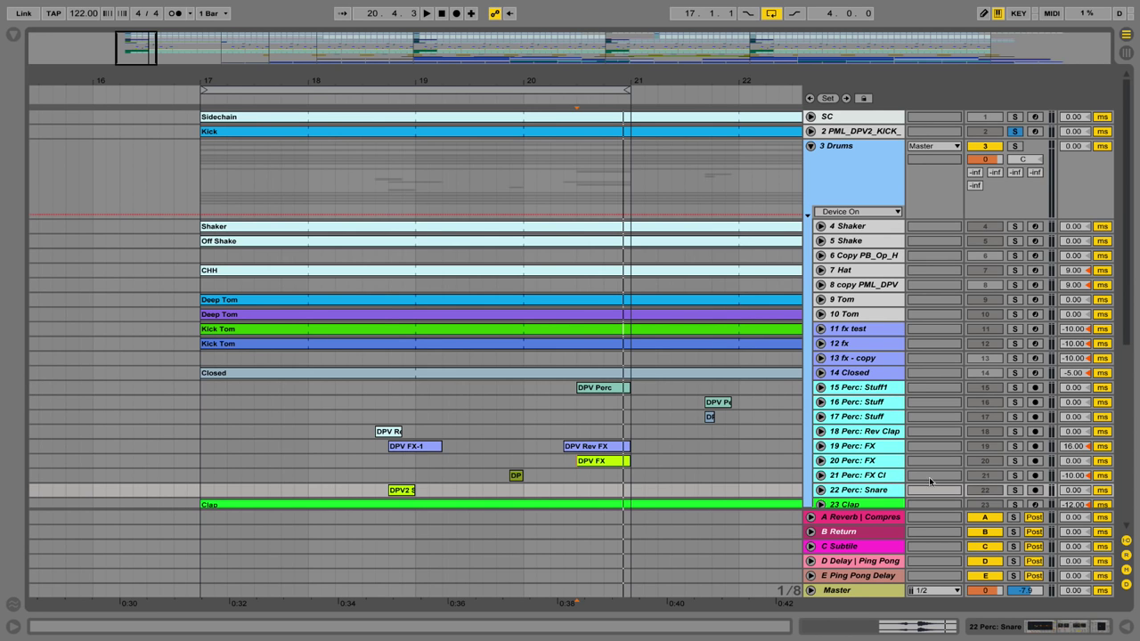
click(1015, 388)
key(space)
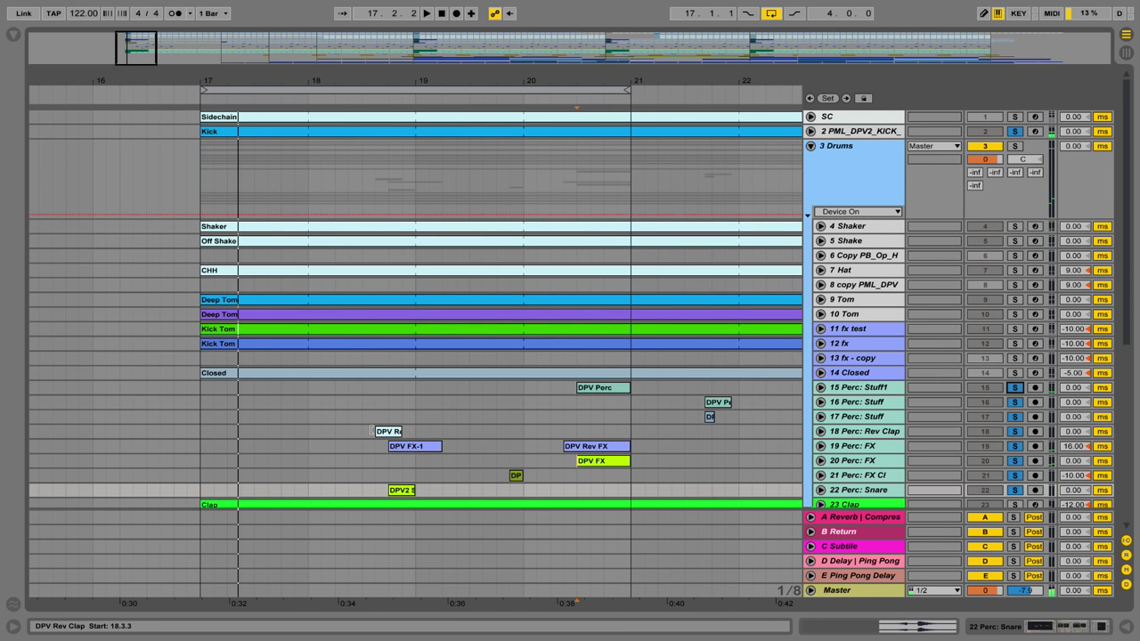
click(350, 390)
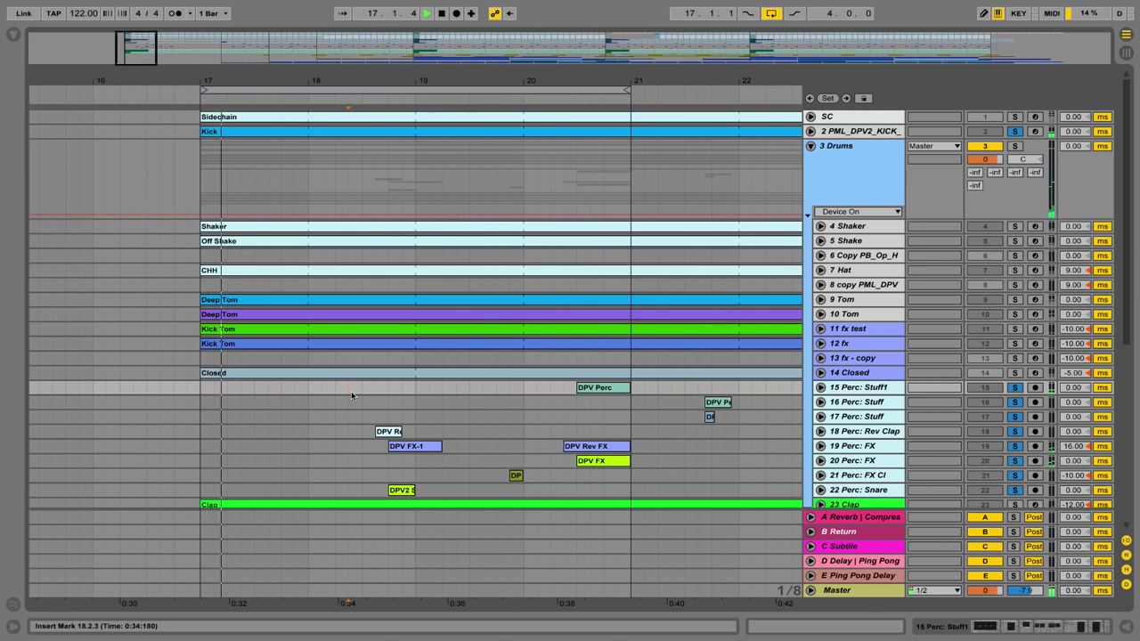
key(space)
Move the four-bar loop to bars 21–25 and play the soloed tracks from 21.3.1
key(minus)
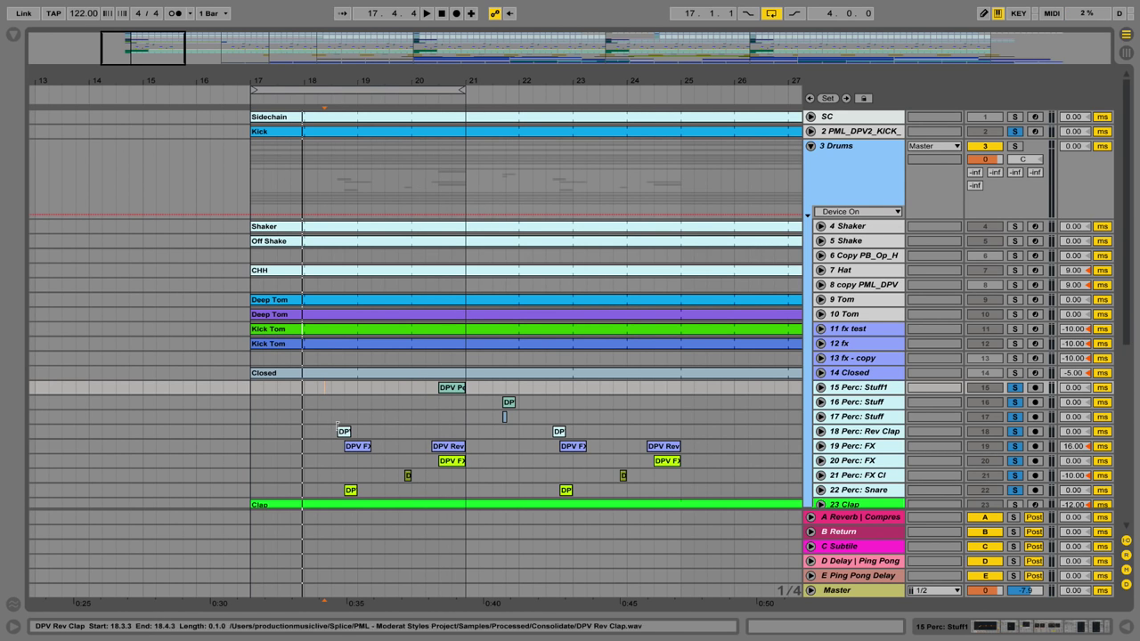
drag(439, 90, 660, 104)
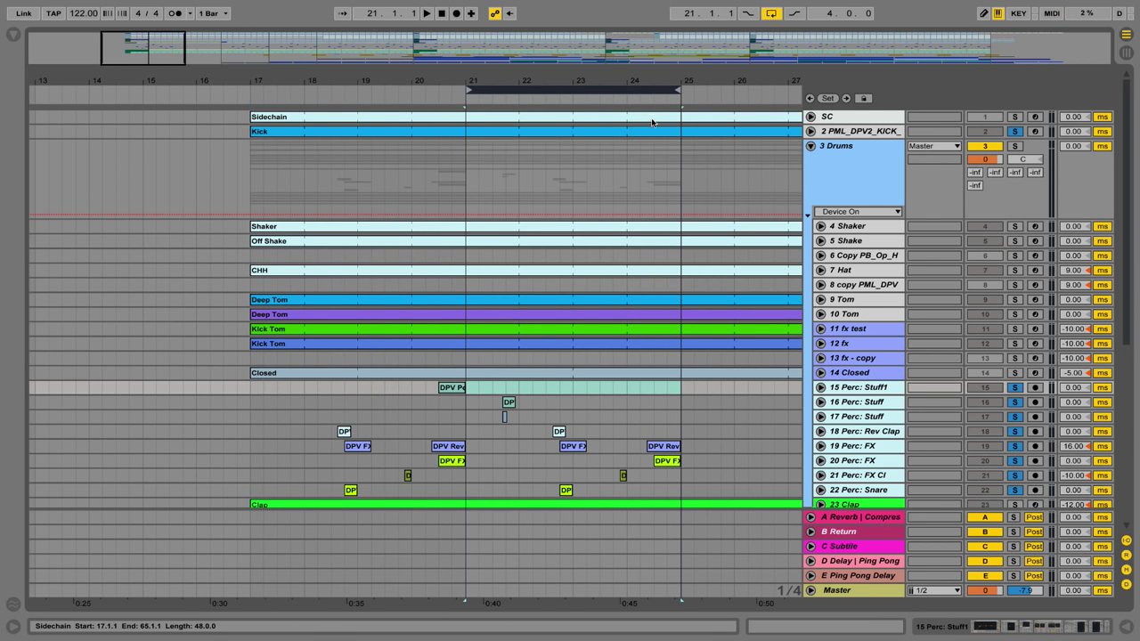
click(493, 403)
key(space)
key(plus)
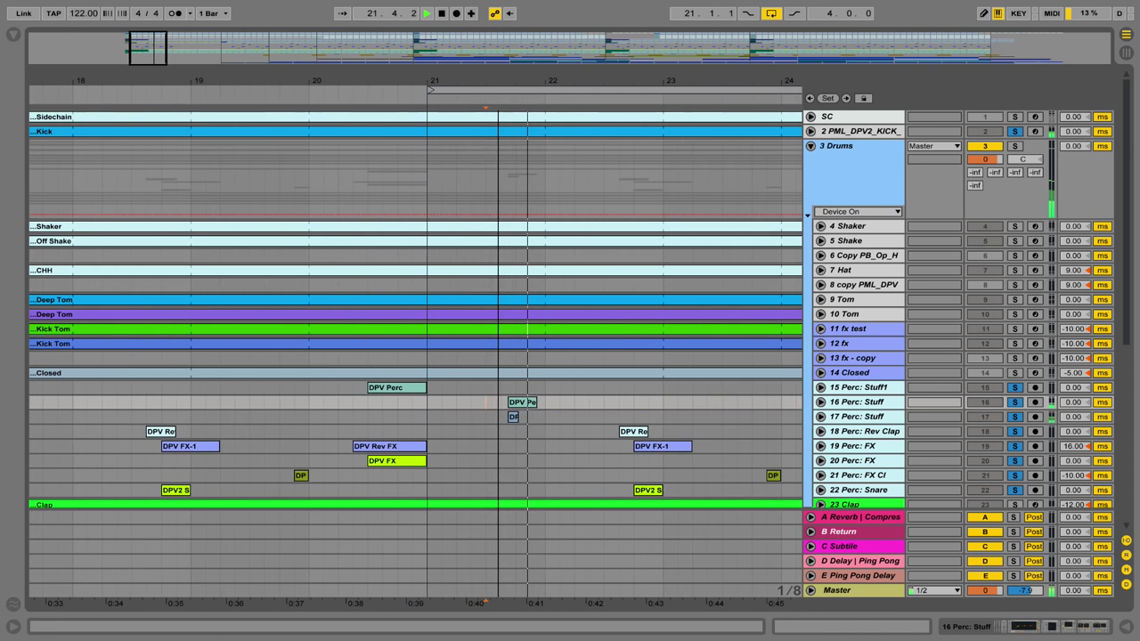
Unfold 15 Perc: Stuff1 and 16 Perc: Stuff and reduce both track heights to compare their waveforms
click(833, 390)
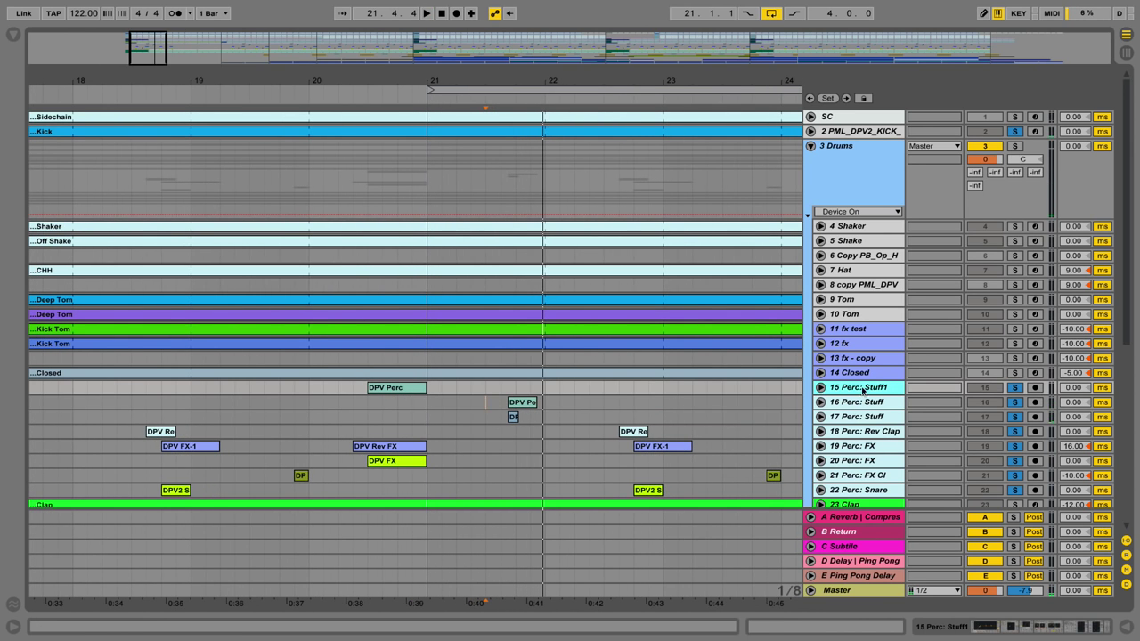
click(821, 387)
scroll(451, 418, down, 3)
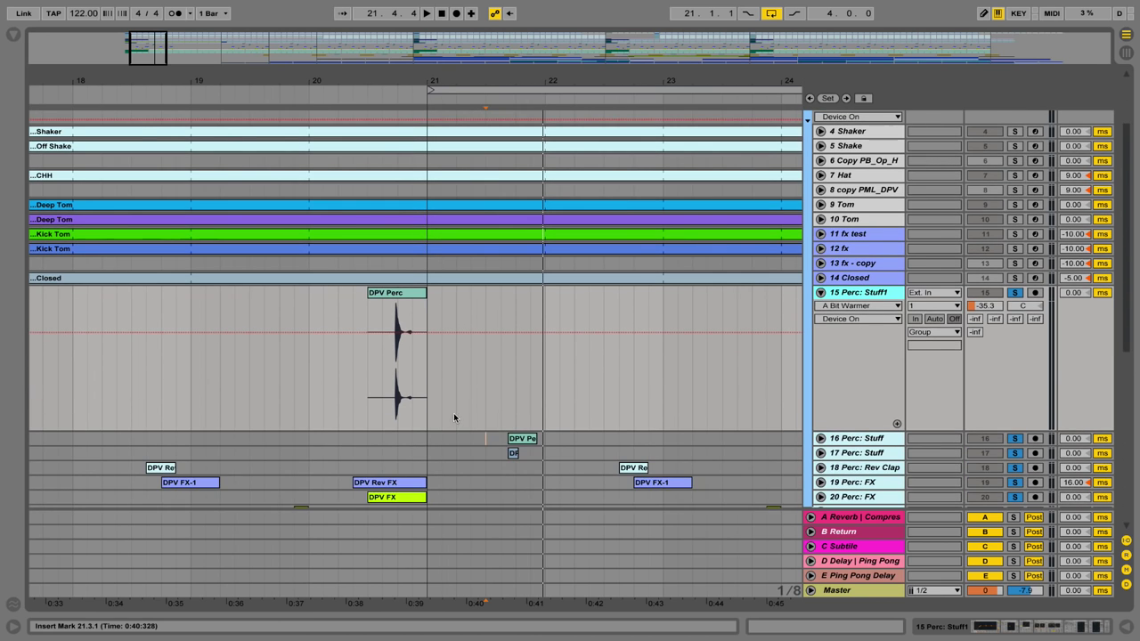
click(821, 438)
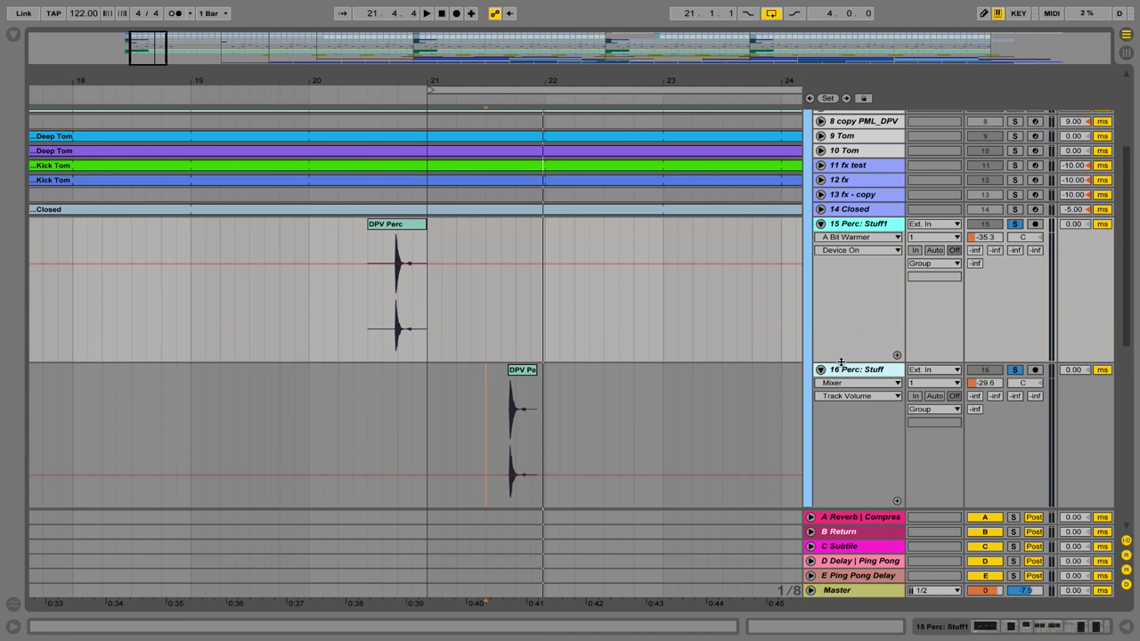
drag(845, 361, 846, 284)
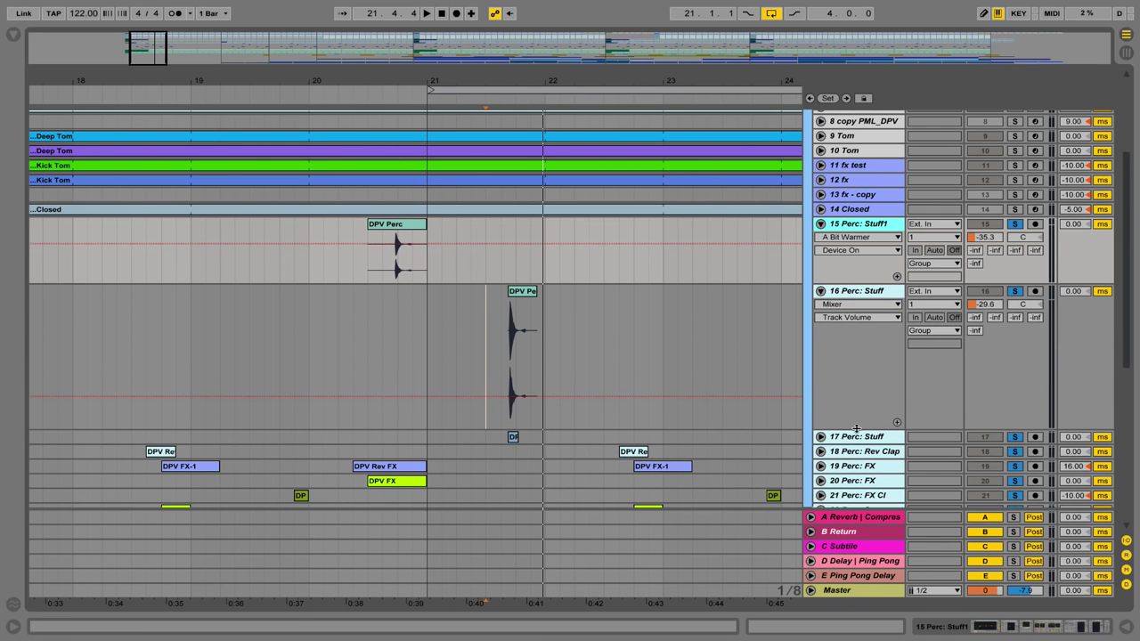
drag(856, 427, 852, 360)
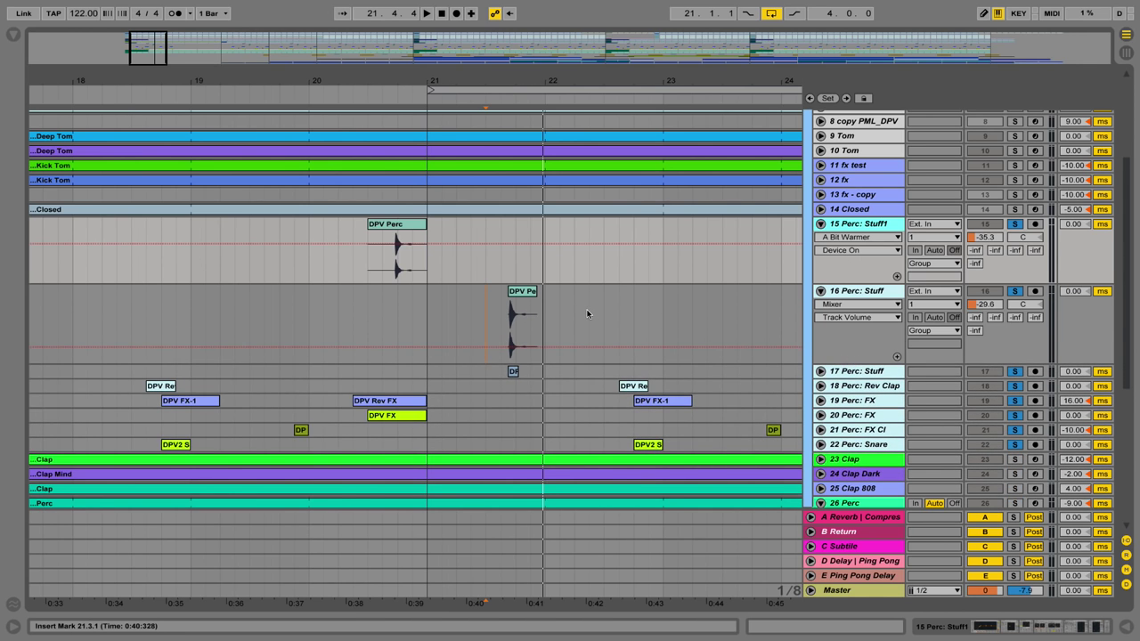
Show the device chain of 16 Perc: Stuff and play its DPV Perc clip from 21.3.1
double_click(850, 291)
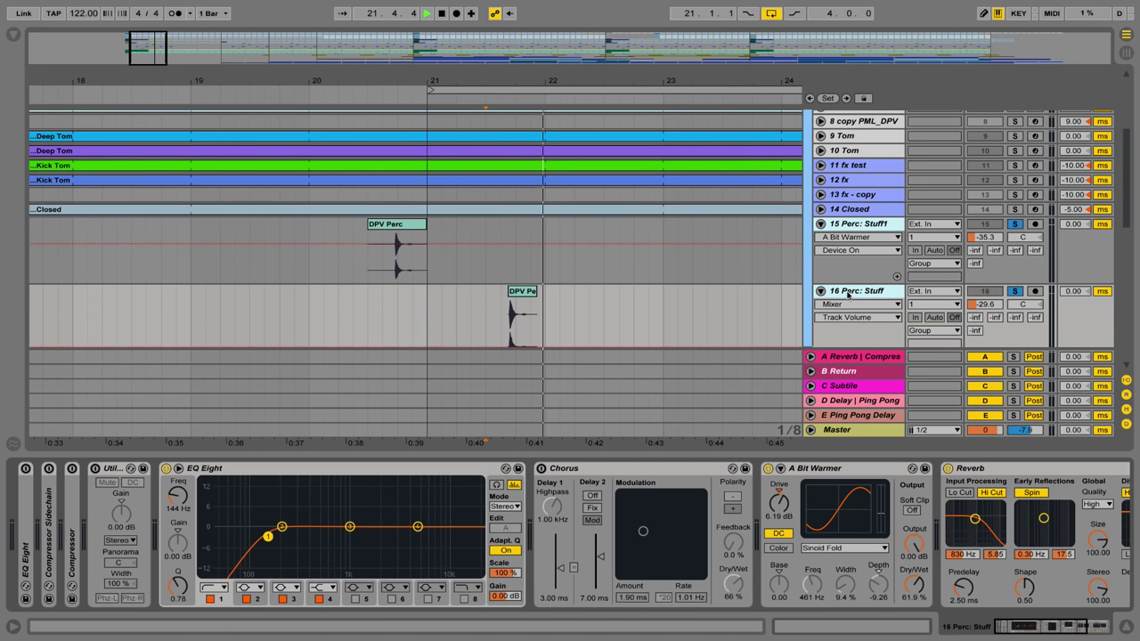
key(space)
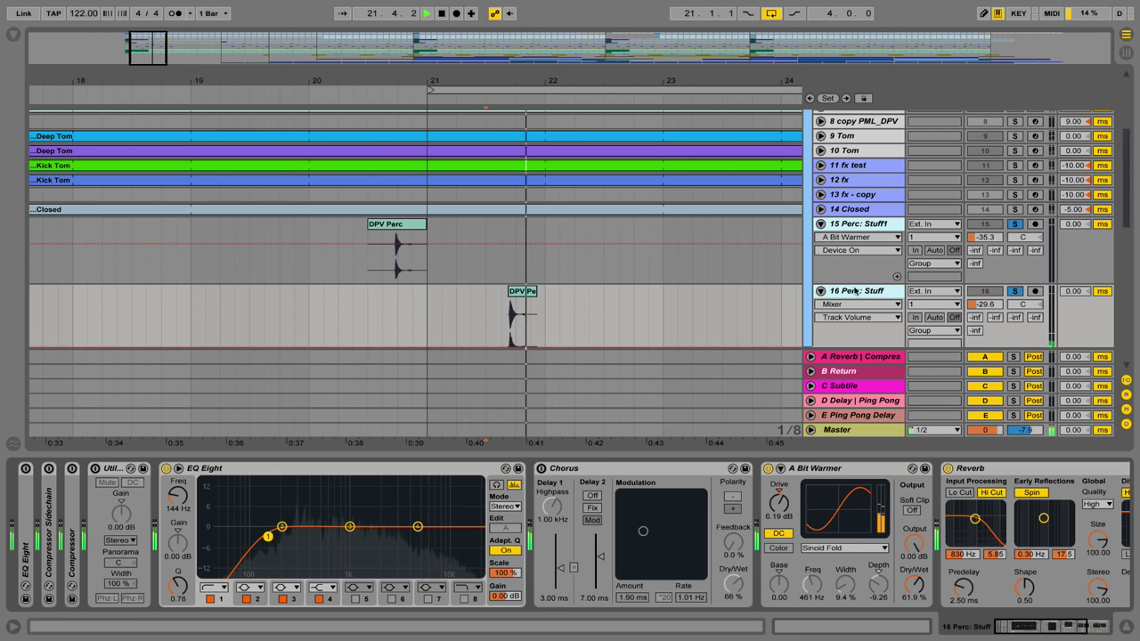
click(487, 316)
scroll(677, 230, down, 3)
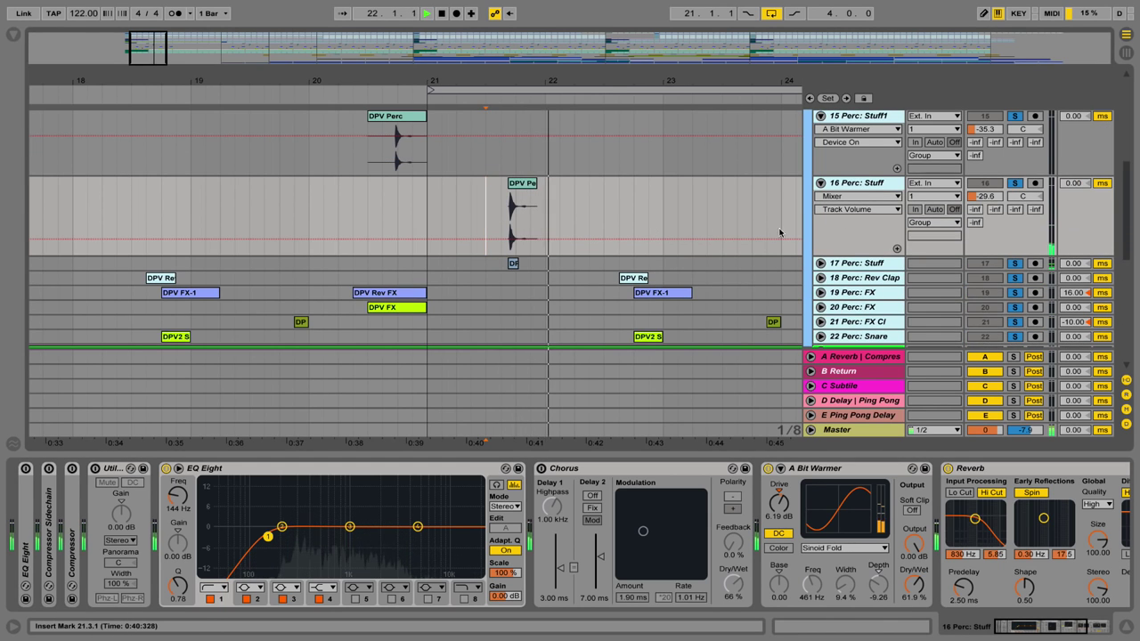
key(space)
Unfold 17 Perc: Stuff, play it solo from 21.3.1 and reduce its track height
click(820, 263)
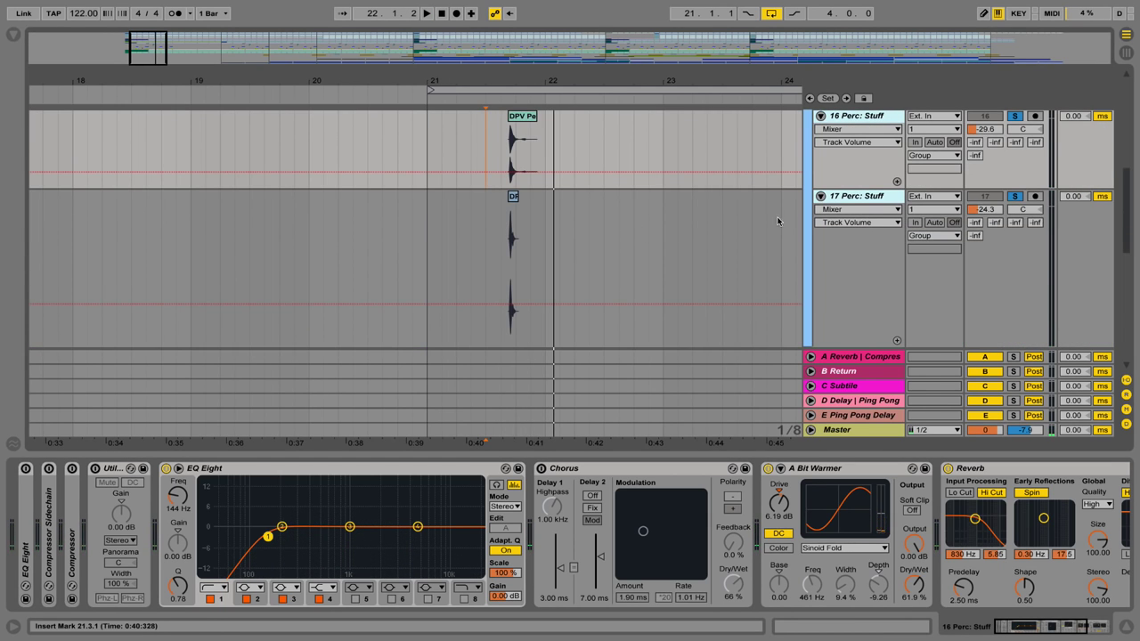
key(space)
key(space)
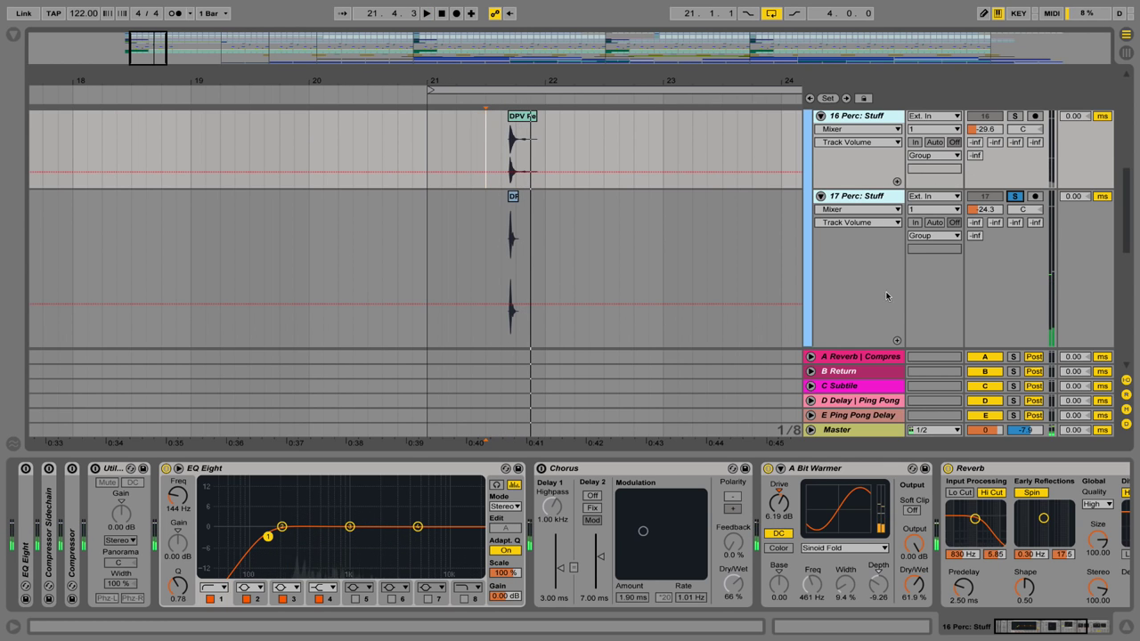
scroll(876, 322, down, 2)
drag(861, 300, 868, 223)
scroll(869, 235, up, 2)
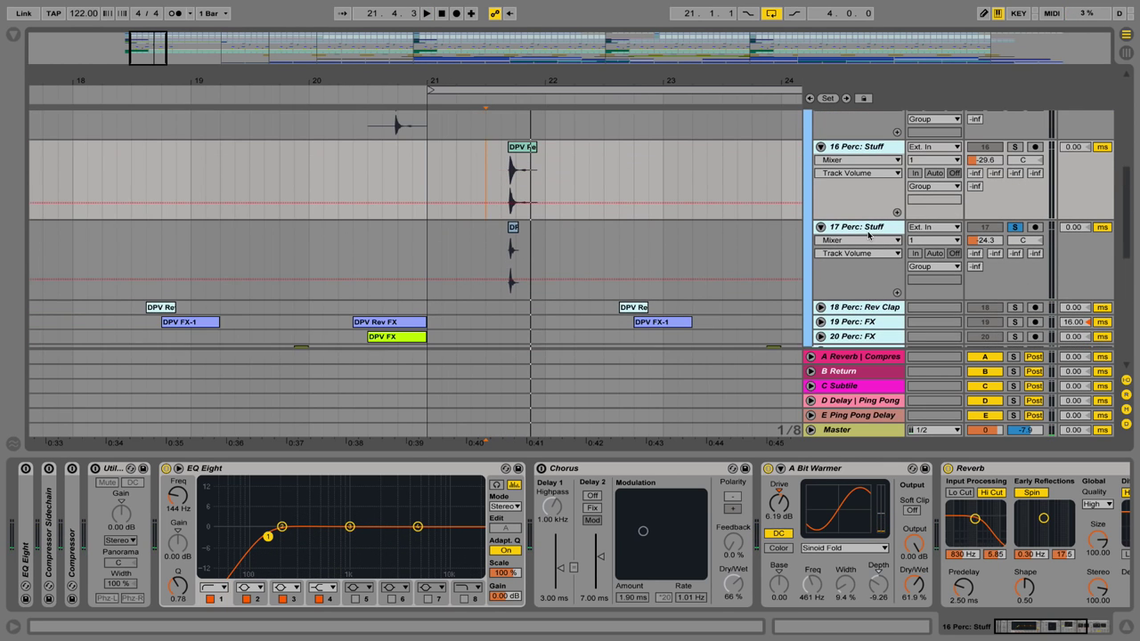
Clear the track solos and play all active tracks from 21.3.1
click(1013, 147)
key(space)
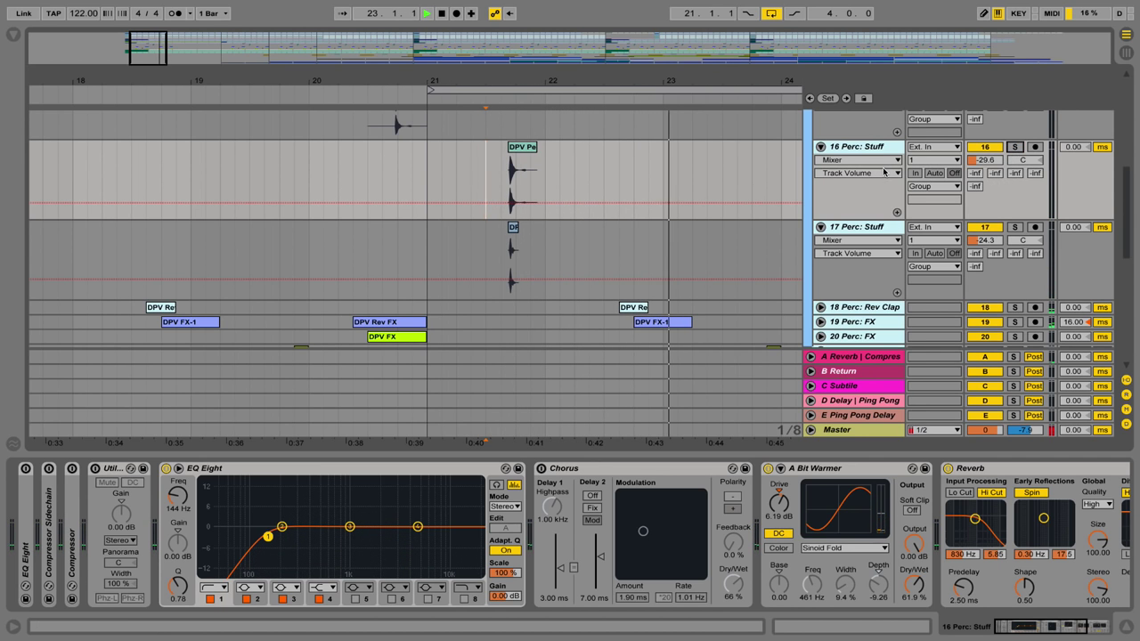
key(space)
Fold tracks 15 Perc: Stuff1, 16 Perc: Stuff and 17 Perc: Stuff all at once
scroll(716, 185, up, 3)
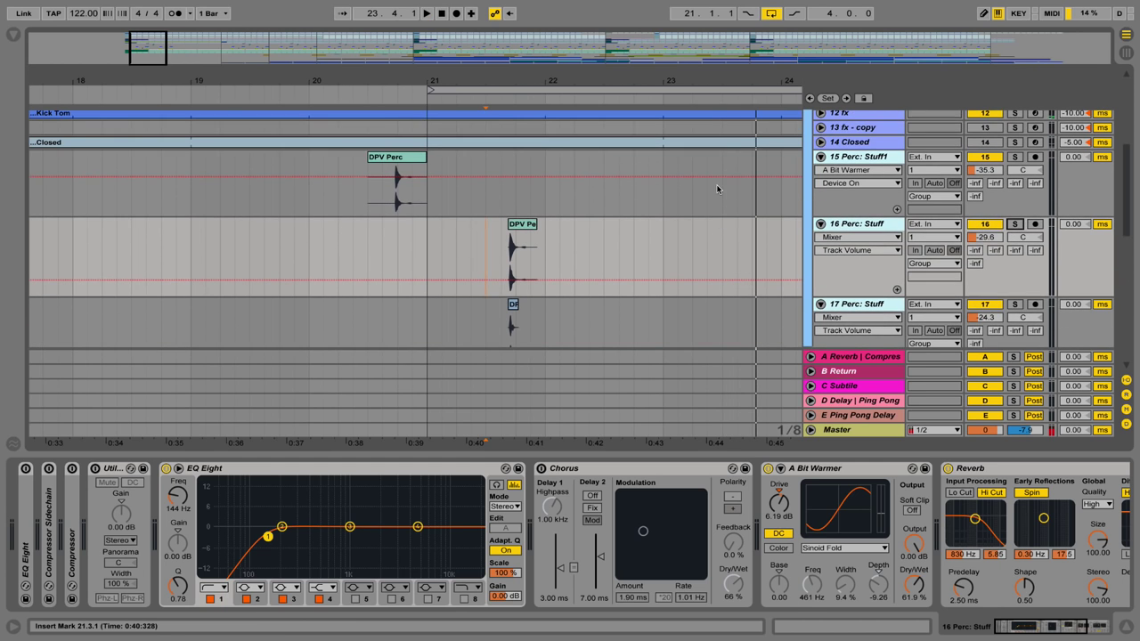
drag(510, 77, 510, 53)
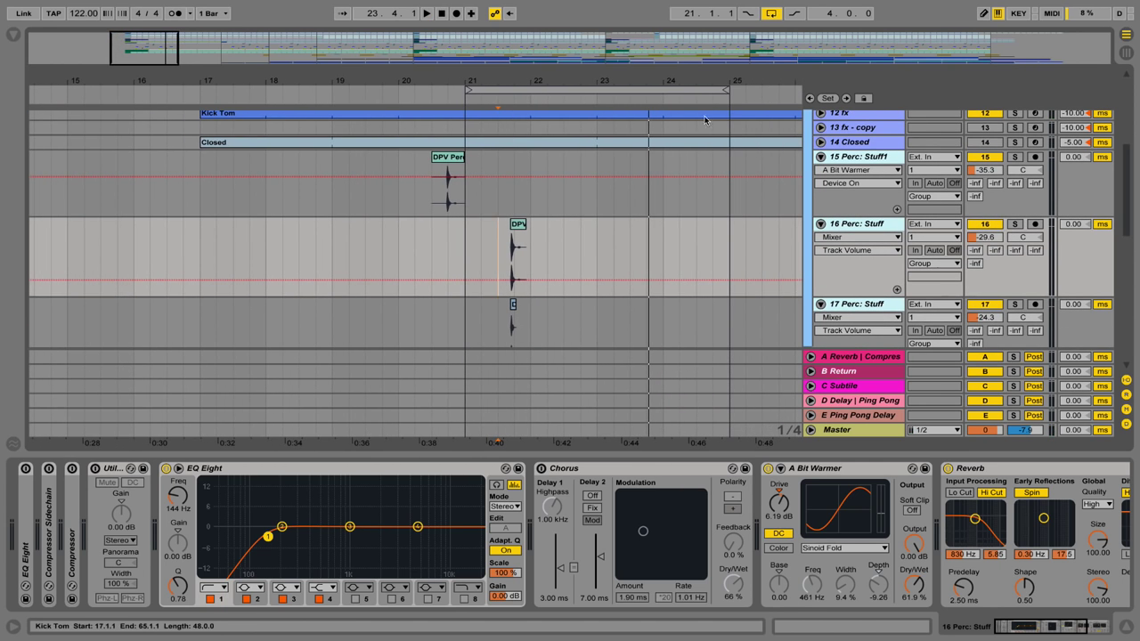
alt+click(820, 158)
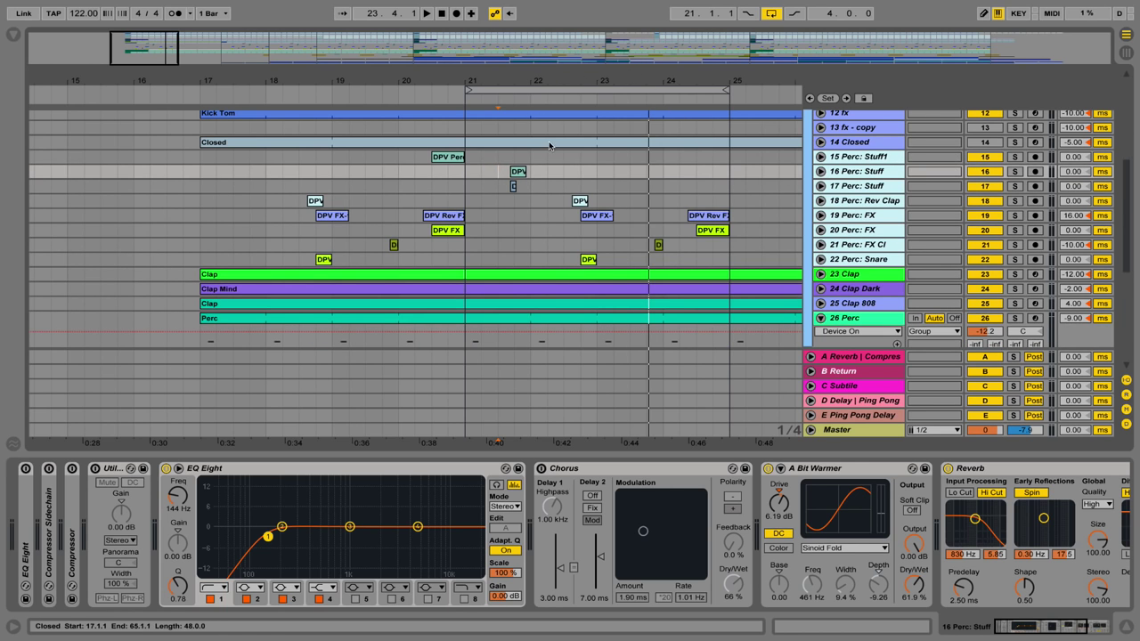
Extend the loop back to bar 17 so it spans eight bars, play all tracks from its start, and reopen the browser
scroll(549, 145, up, 5)
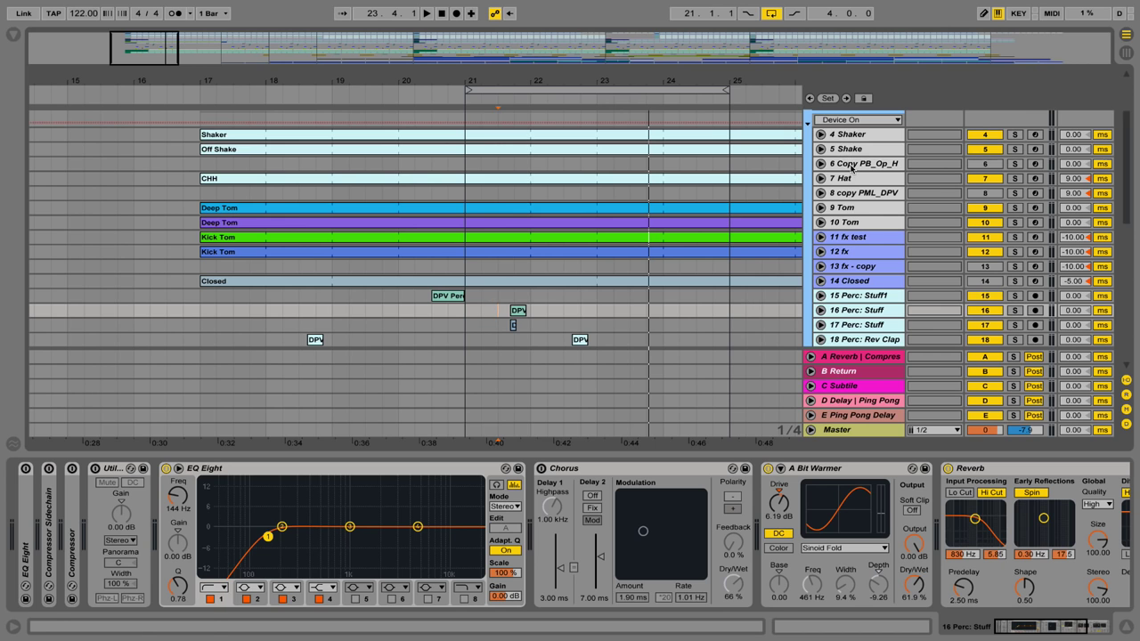
scroll(694, 251, down, 5)
scroll(388, 176, up, 3)
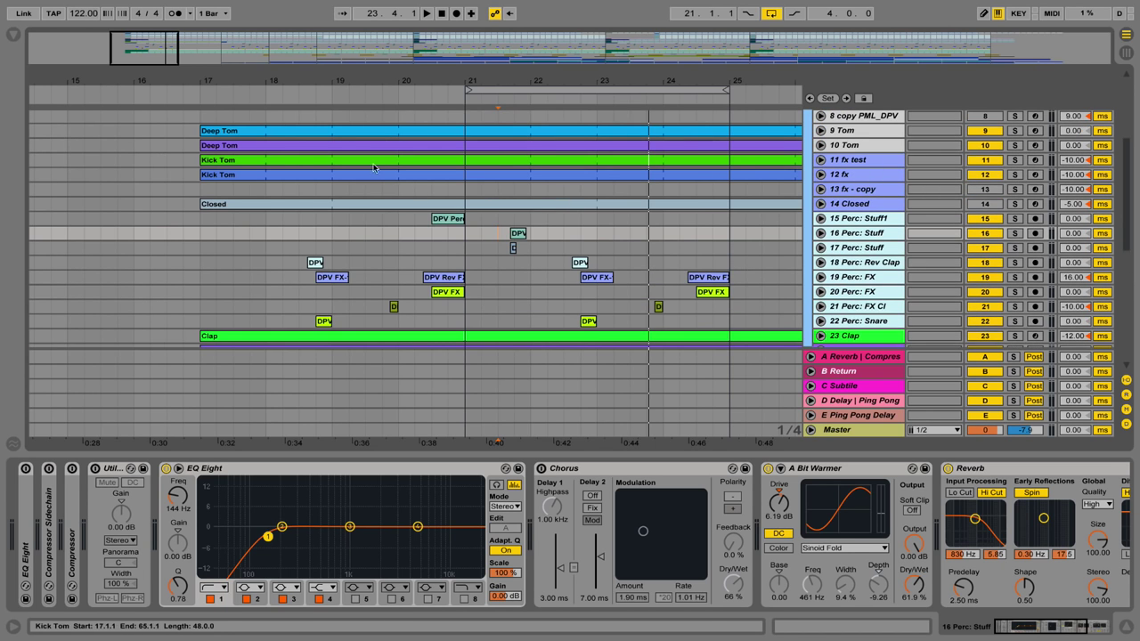
drag(469, 91, 204, 90)
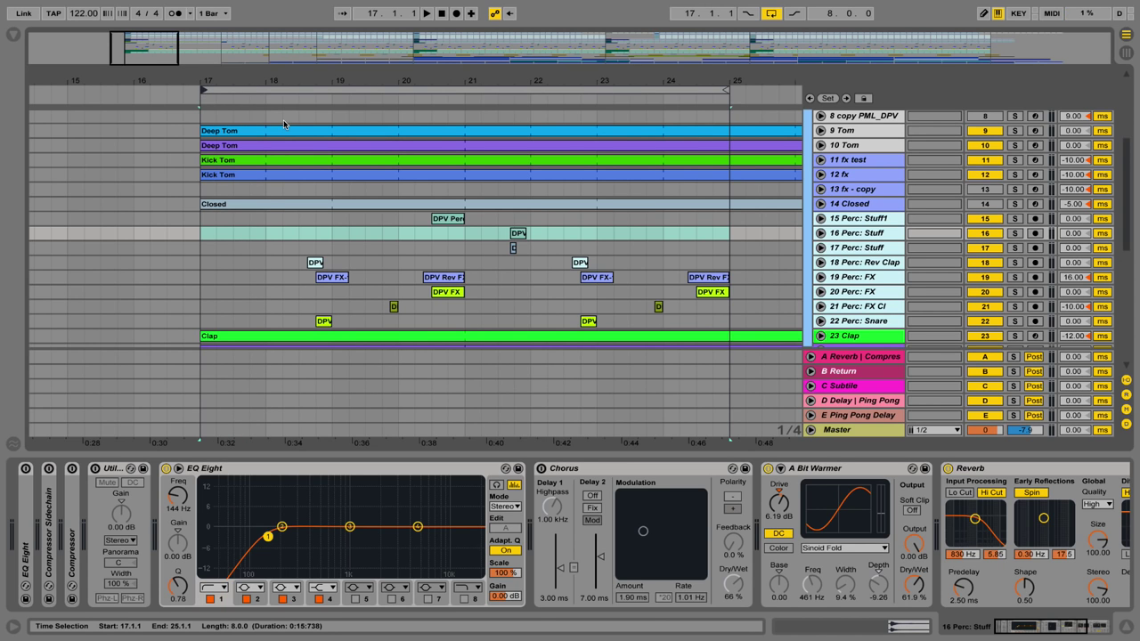
key(space)
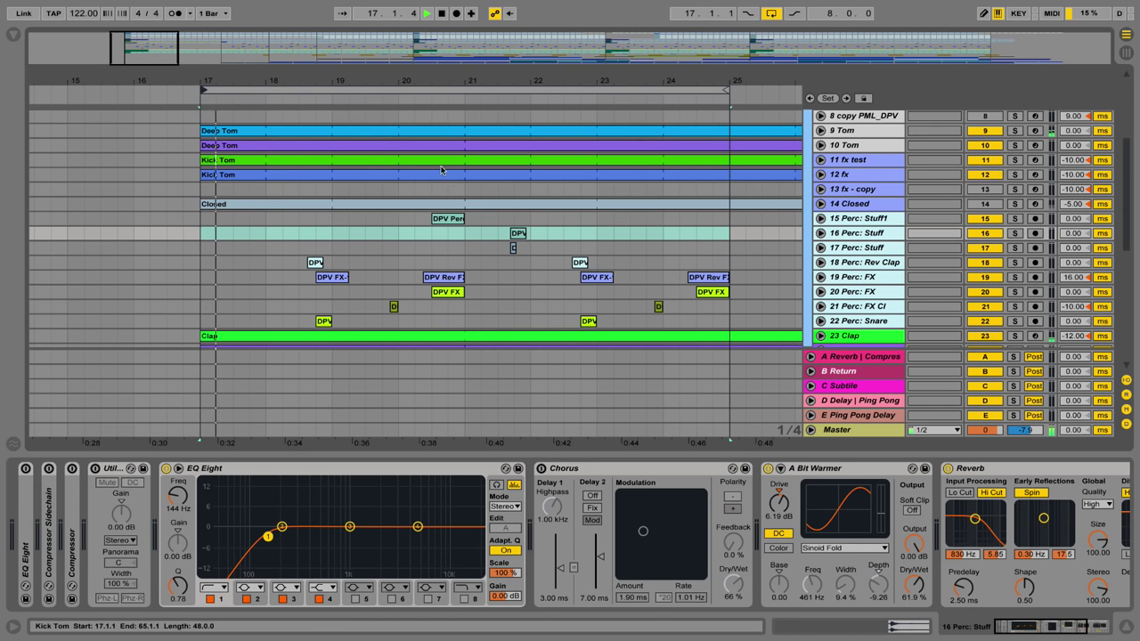
scroll(456, 185, up, 5)
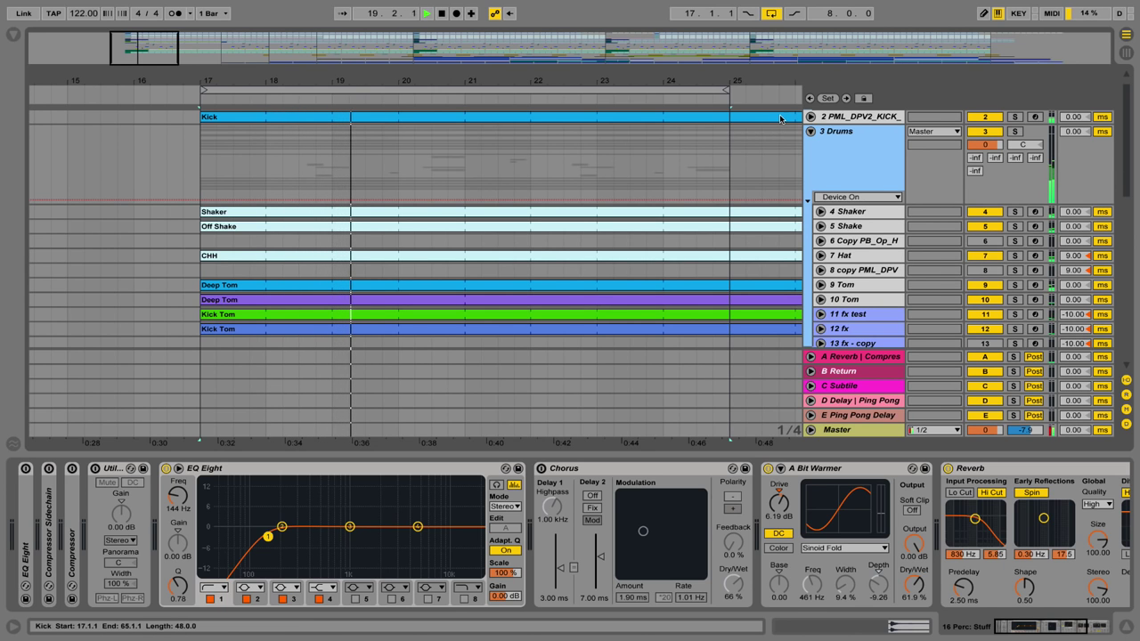
key(space)
click(14, 34)
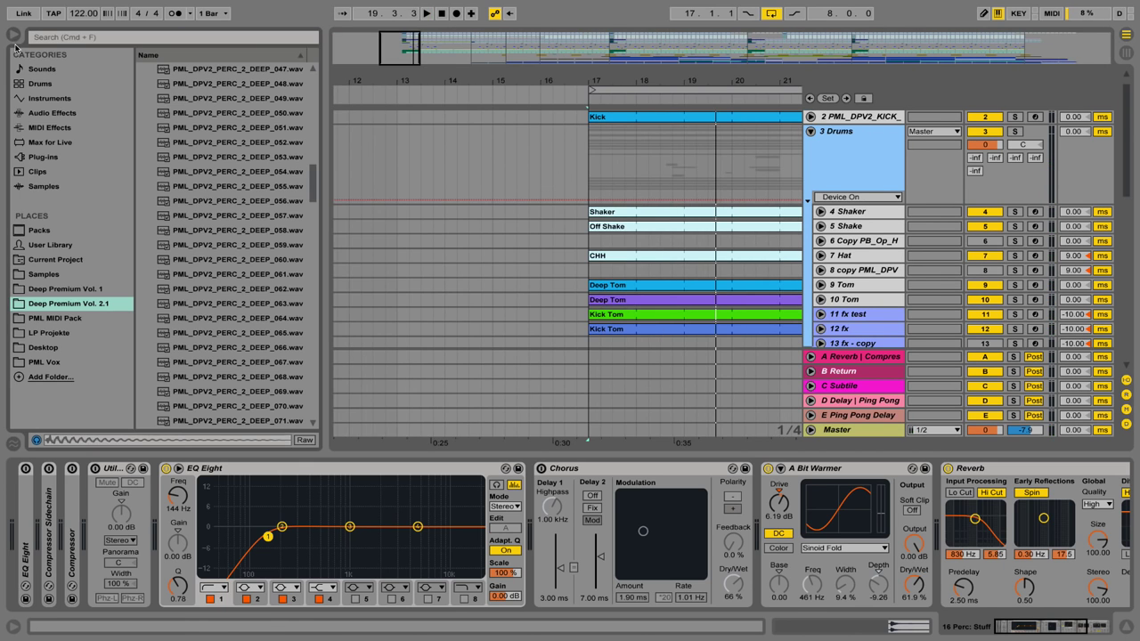
Collapse 04_PERCUSSION in Deep Premium Vol. 2.1 and preview samples from the 09_LOOPS folder, including PML_DPV2_LOOP_DP006.wav
click(96, 311)
scroll(157, 88, up, 15)
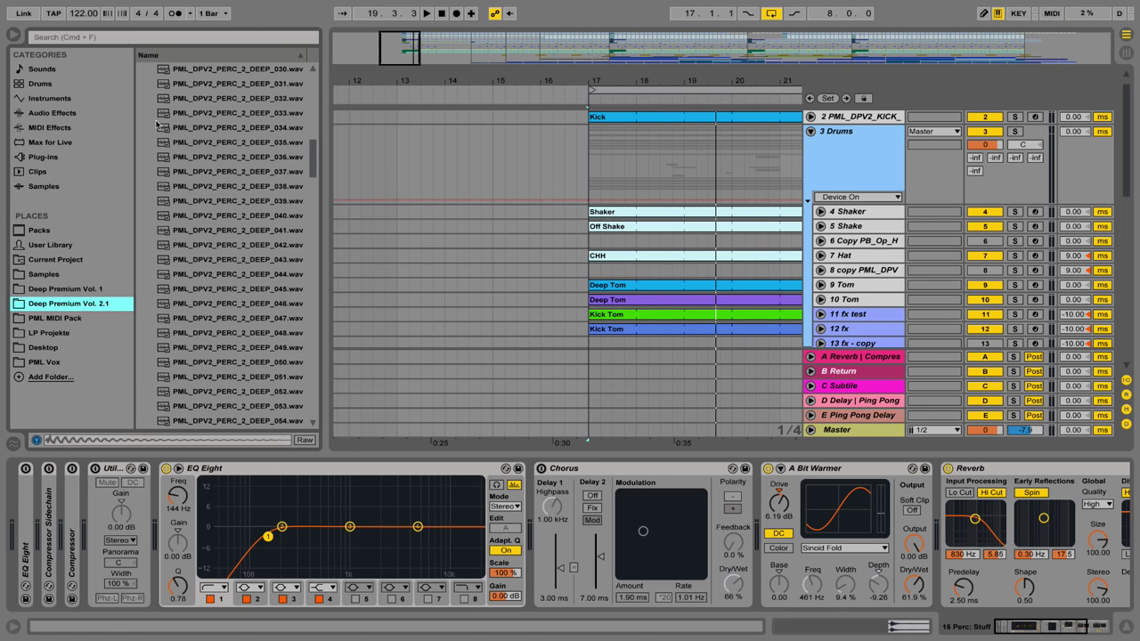
click(142, 114)
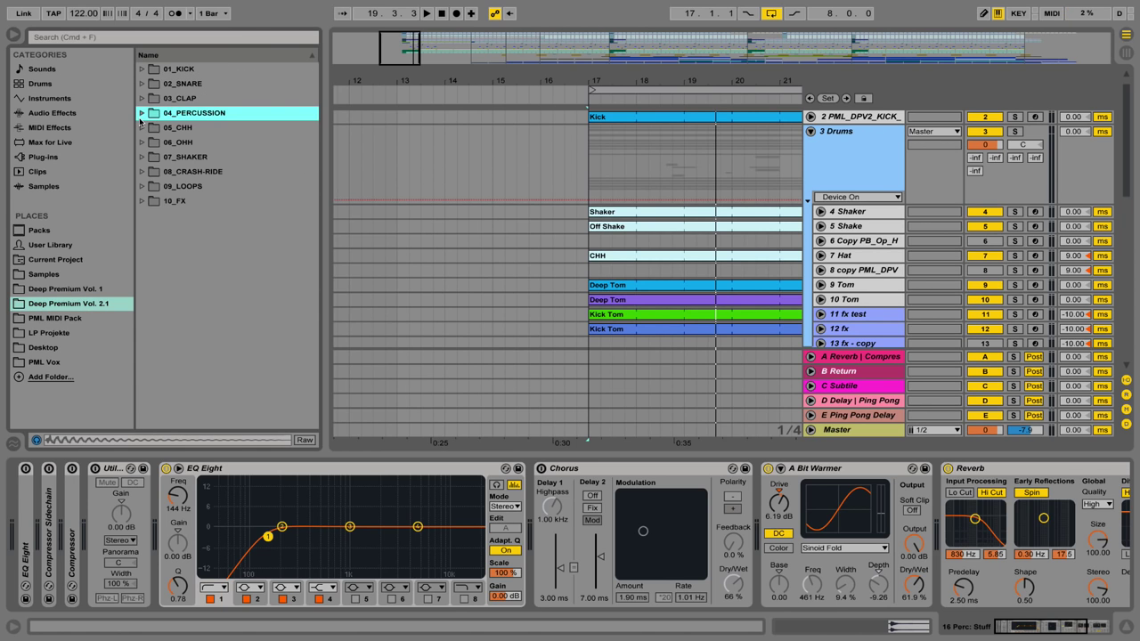
click(143, 187)
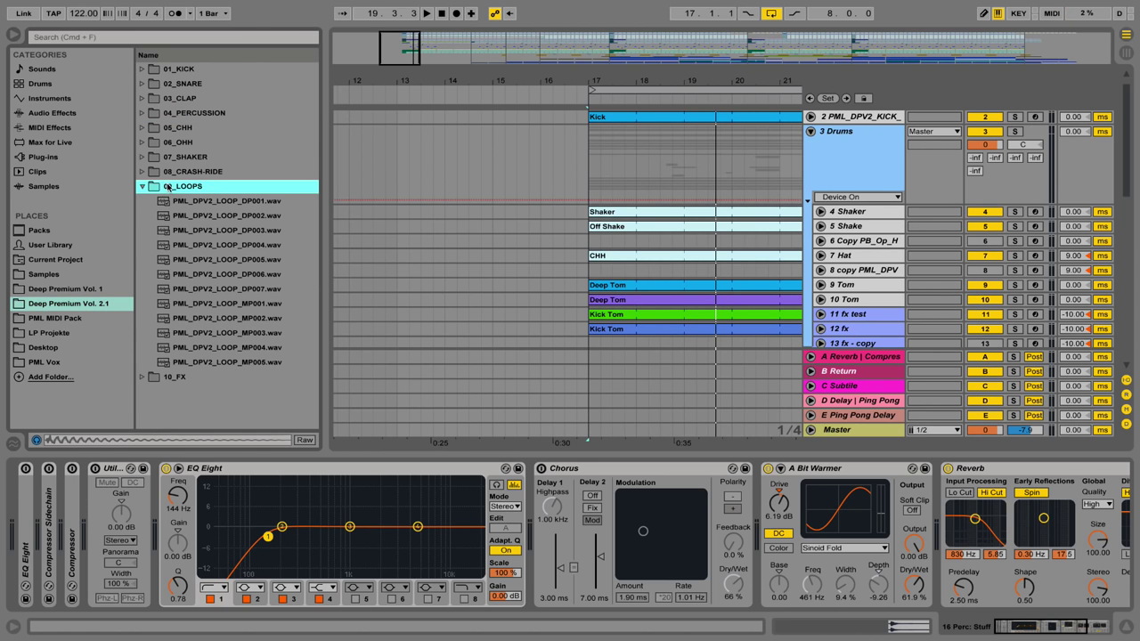
click(276, 275)
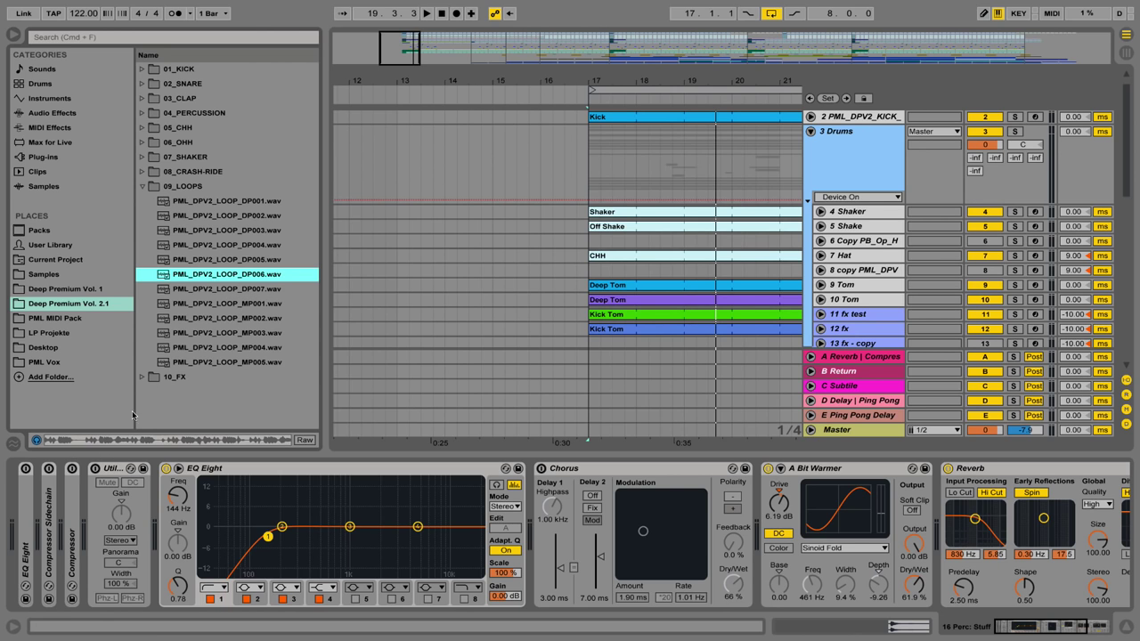
click(234, 294)
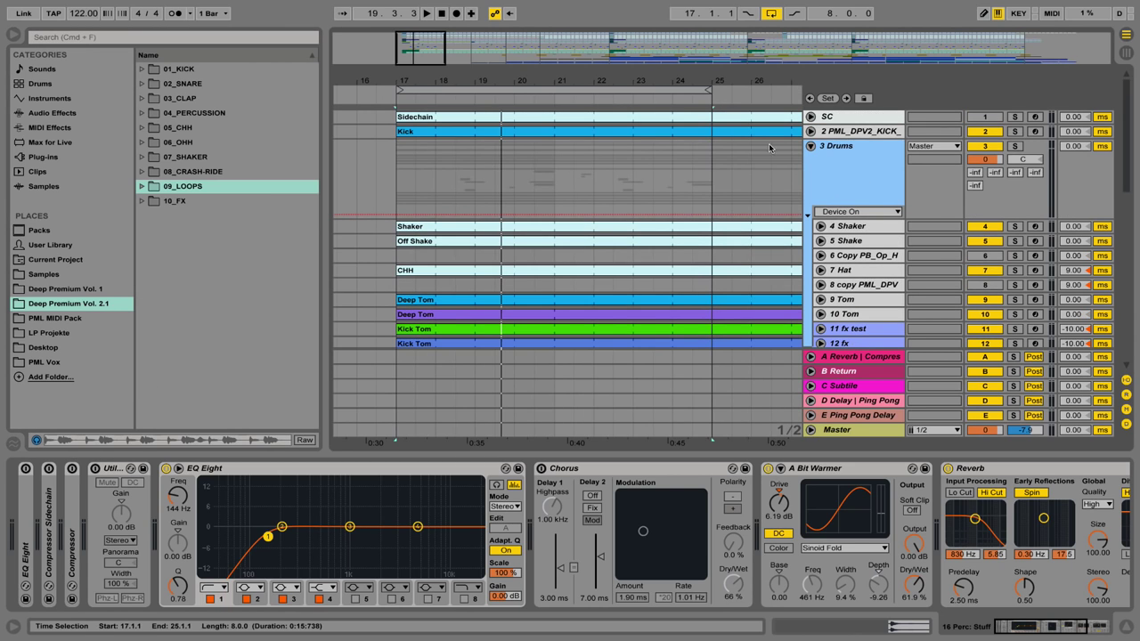
Fold and unfold the 3 Drums group and examine how its tracks are arranged from bar 17 to the Break
click(811, 146)
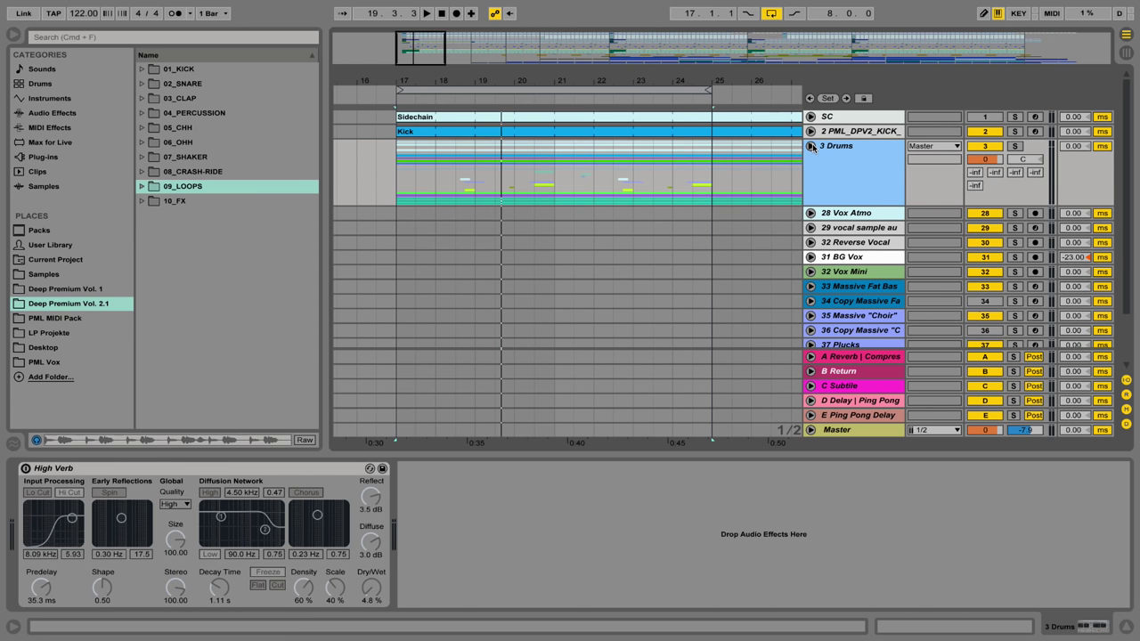
key(minus)
key(minus)
key(minus)
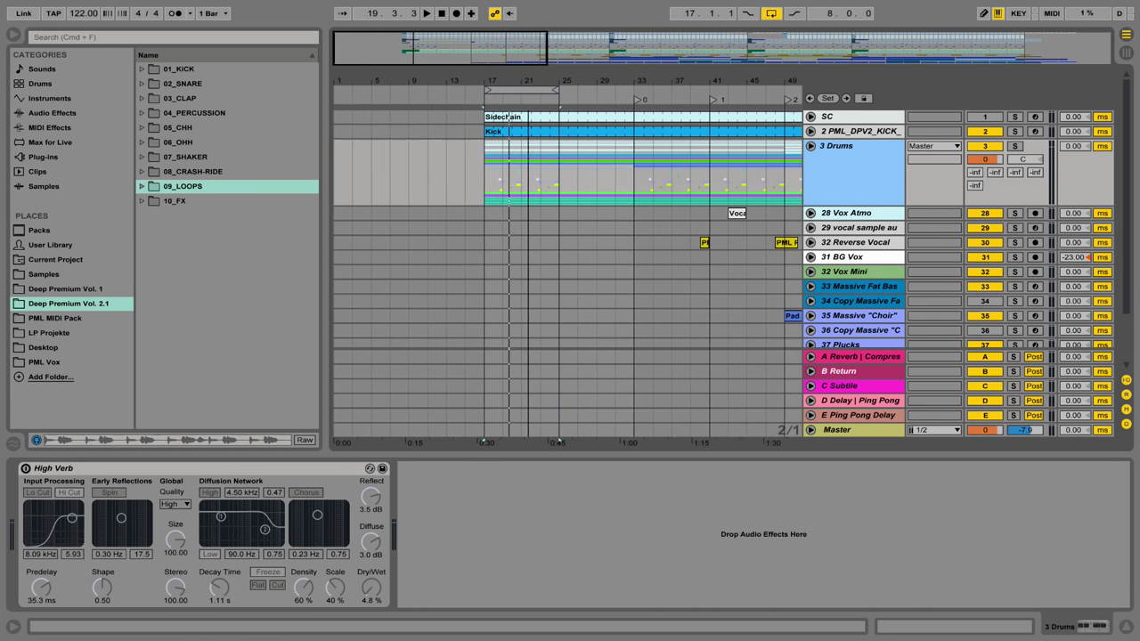
click(810, 146)
scroll(790, 204, down, 5)
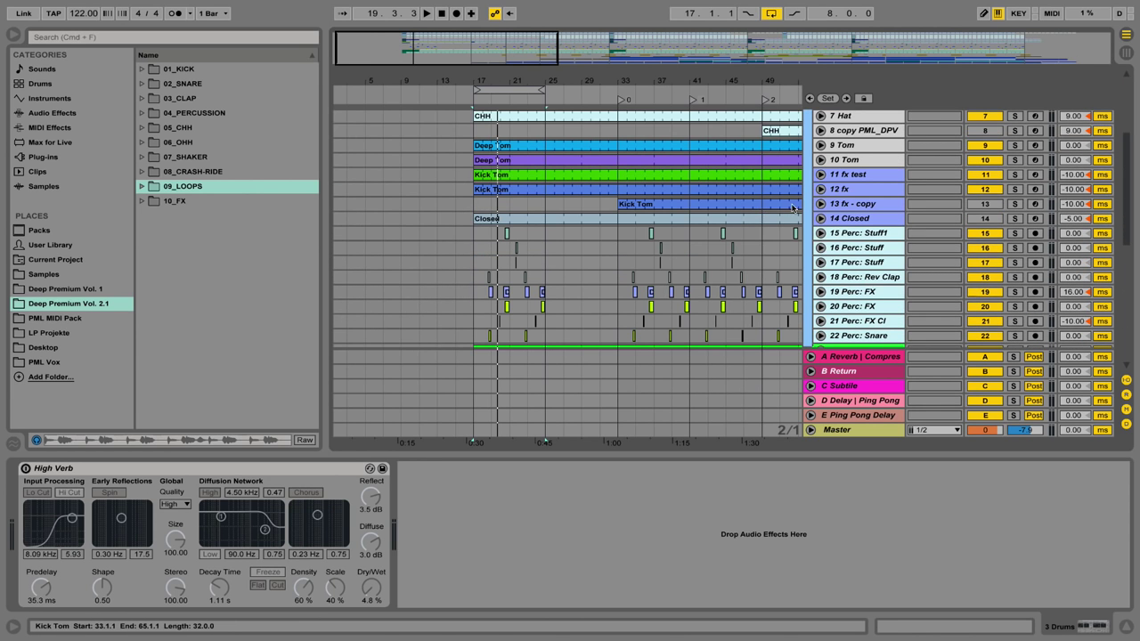
key(minus)
key(minus)
key(minus)
scroll(705, 260, up, 4)
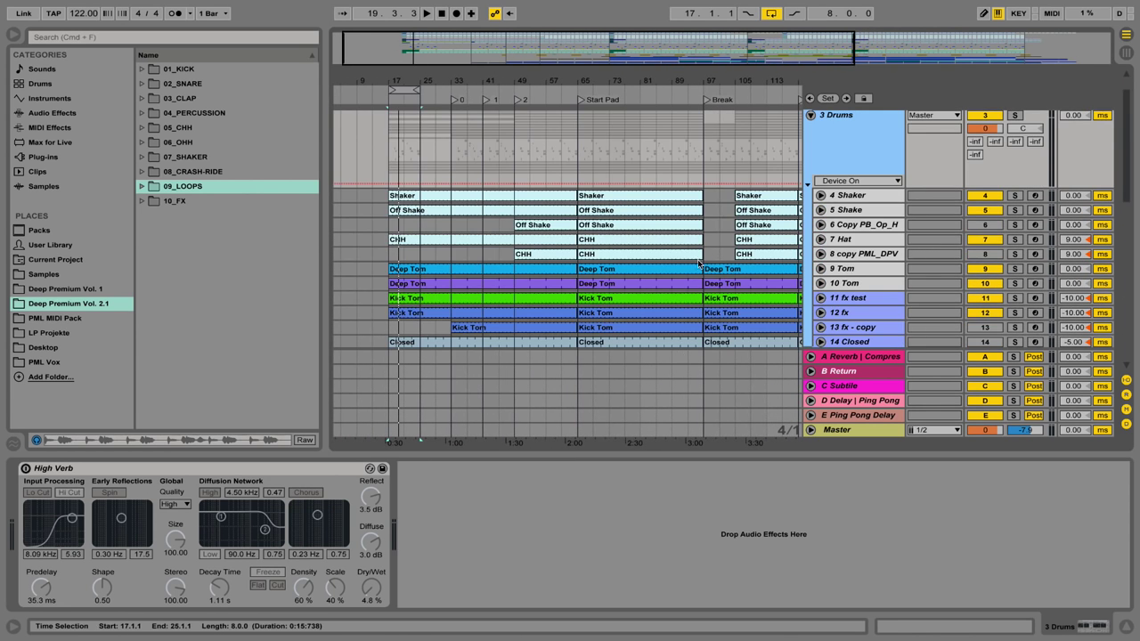
Play all active tracks from the start of the Break at bar 97 and look over the drum tracks
click(703, 194)
key(space)
drag(633, 82, 529, 58)
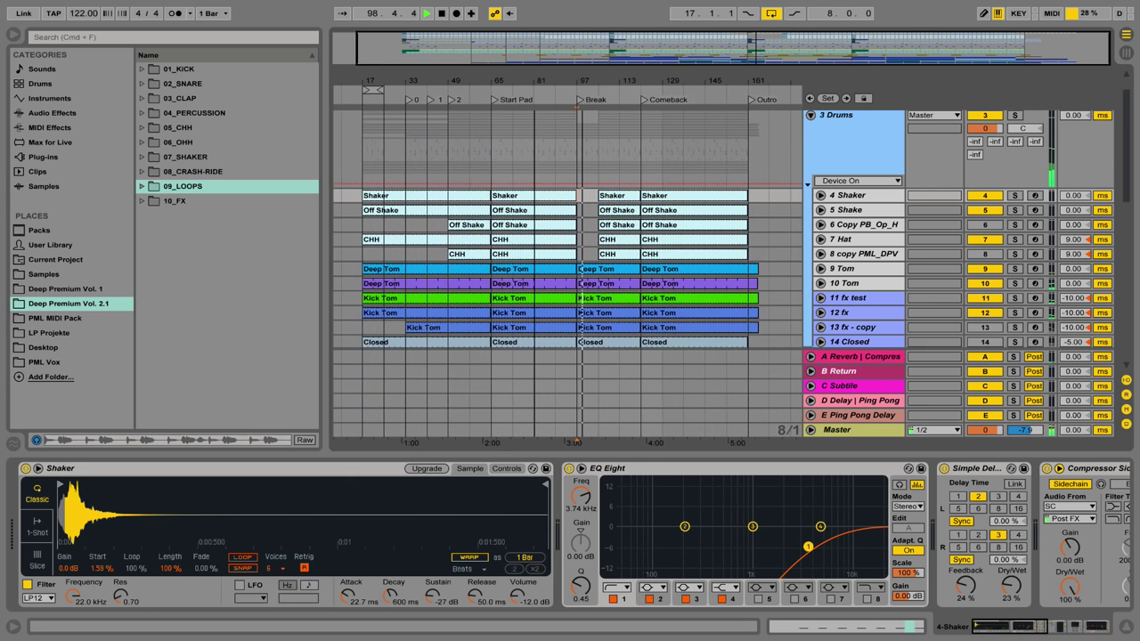
scroll(574, 191, up, 1)
scroll(719, 203, down, 2)
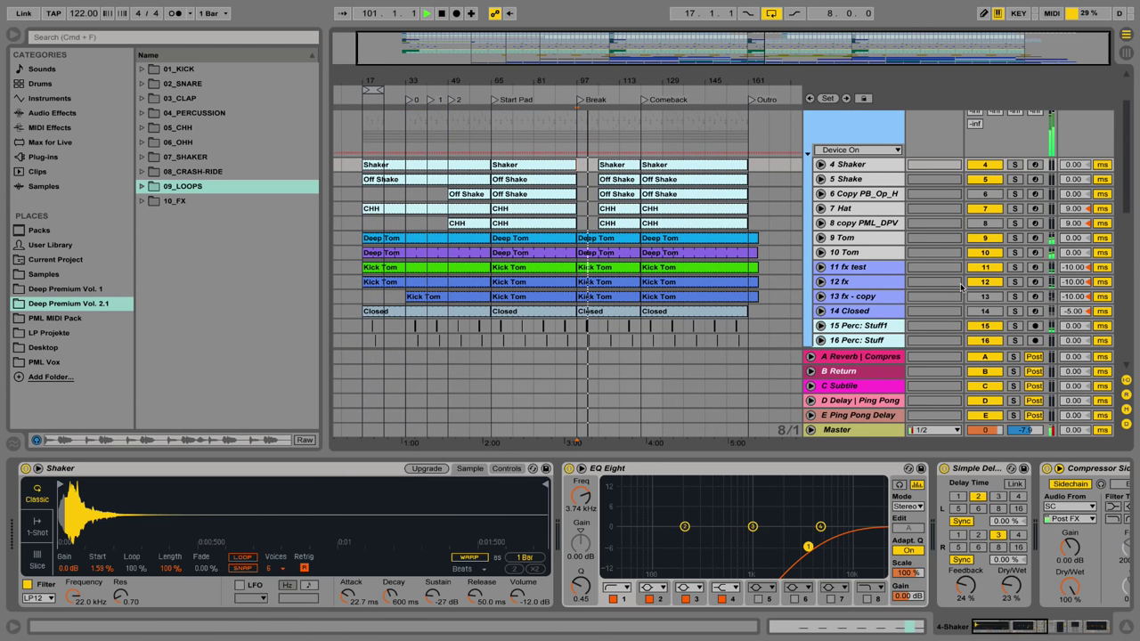
Activate track 14 Closed during playback and hide the return tracks
click(980, 311)
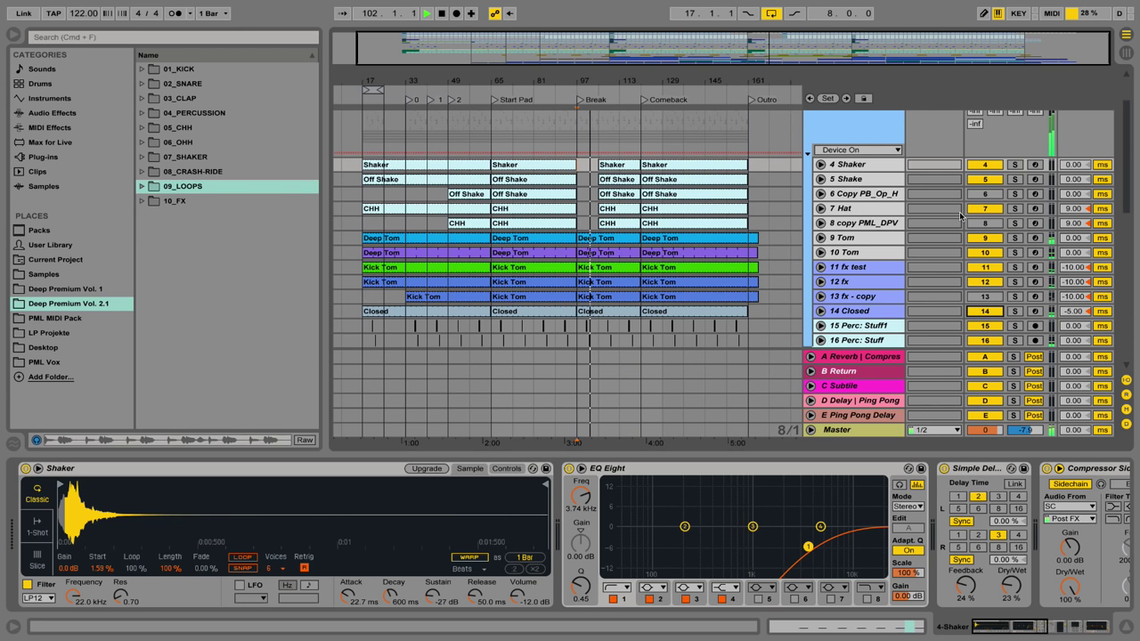
scroll(946, 216, down, 2)
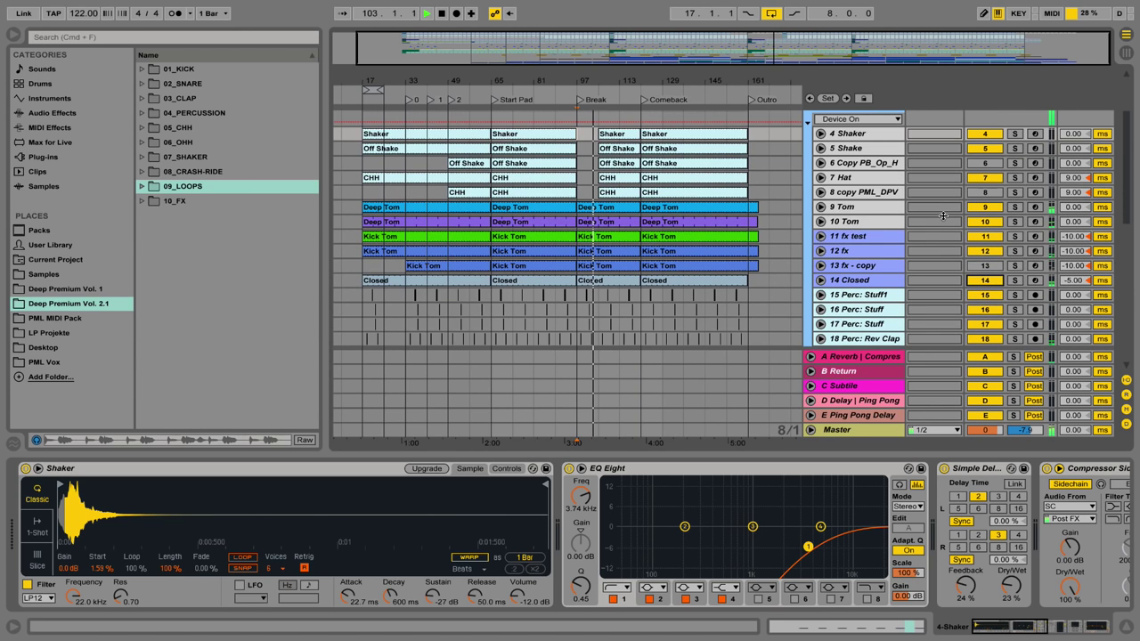
scroll(943, 216, down, 8)
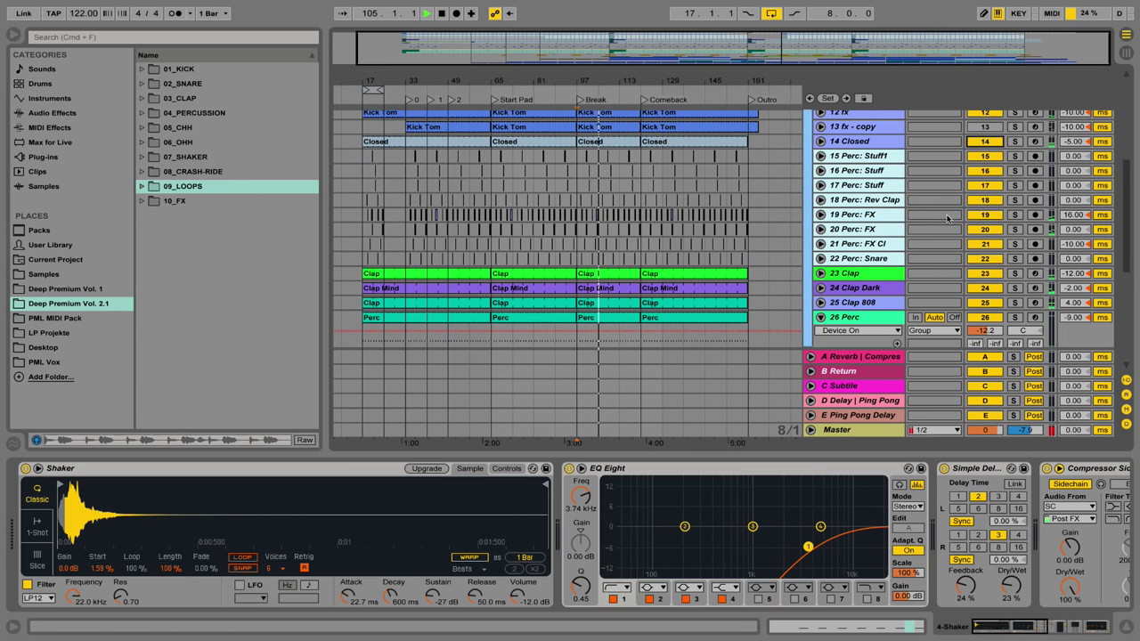
click(1127, 395)
Set the gain of the last Utility on the Master to 6.67 dB and restart playback from bar 97
key(space)
click(887, 432)
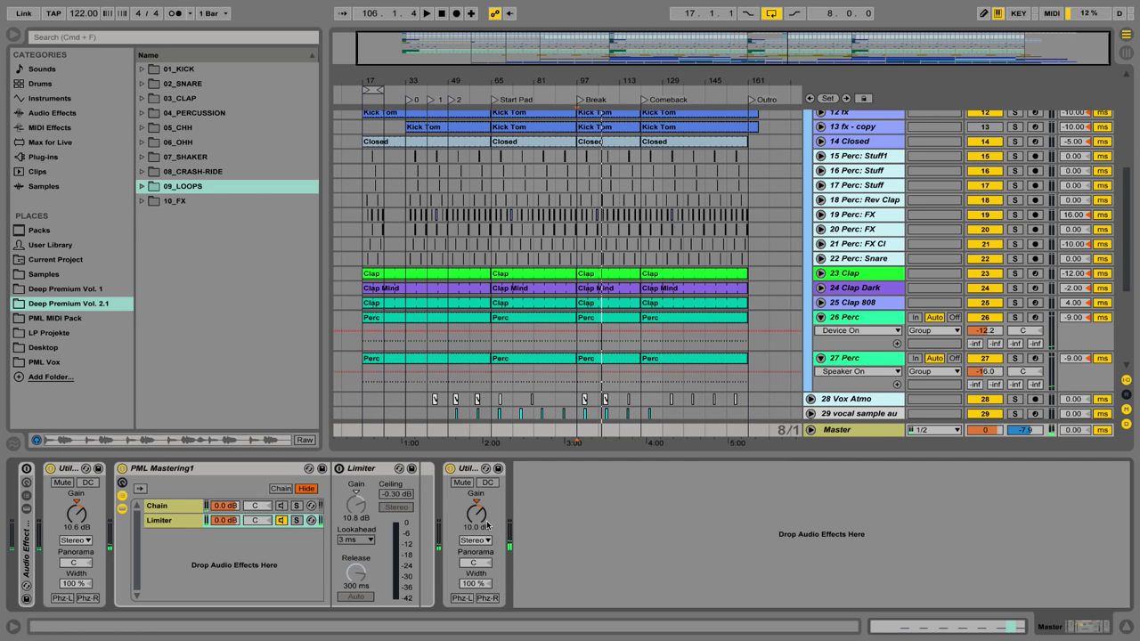
key(space)
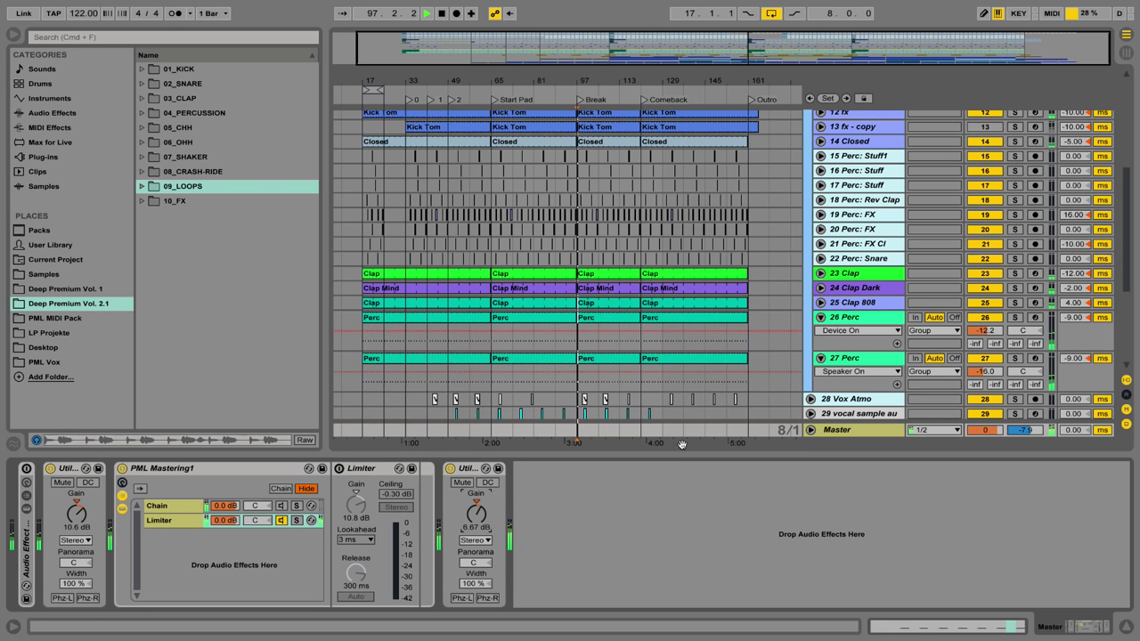
Hide the device view, extend the loop's end to bar 161 and fold the 3 Drums group
click(1127, 626)
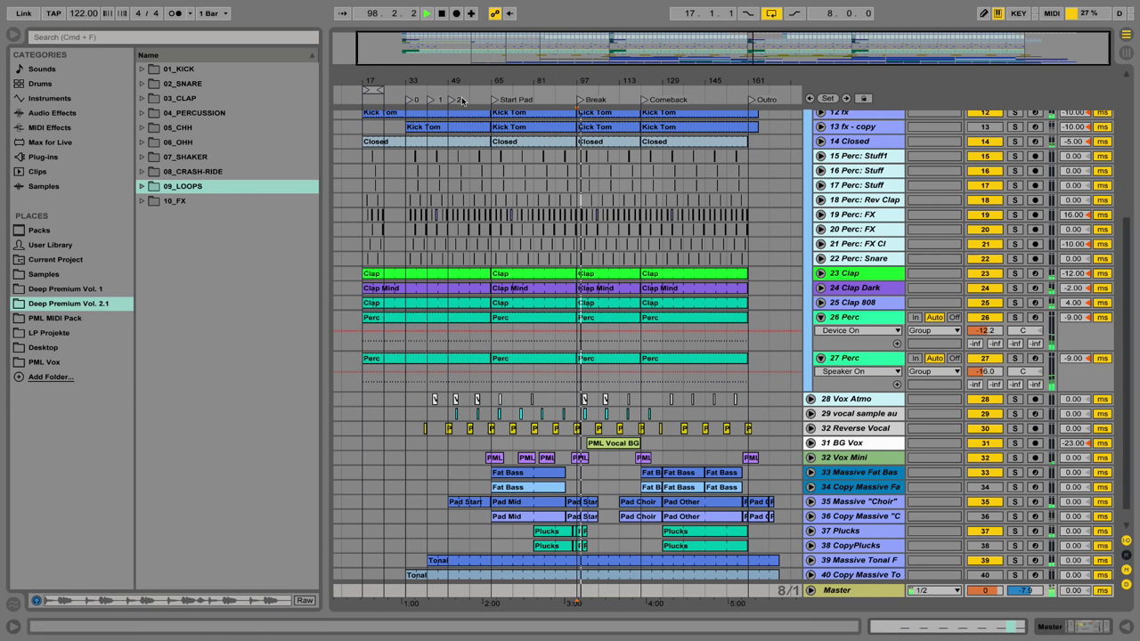
drag(385, 90, 748, 90)
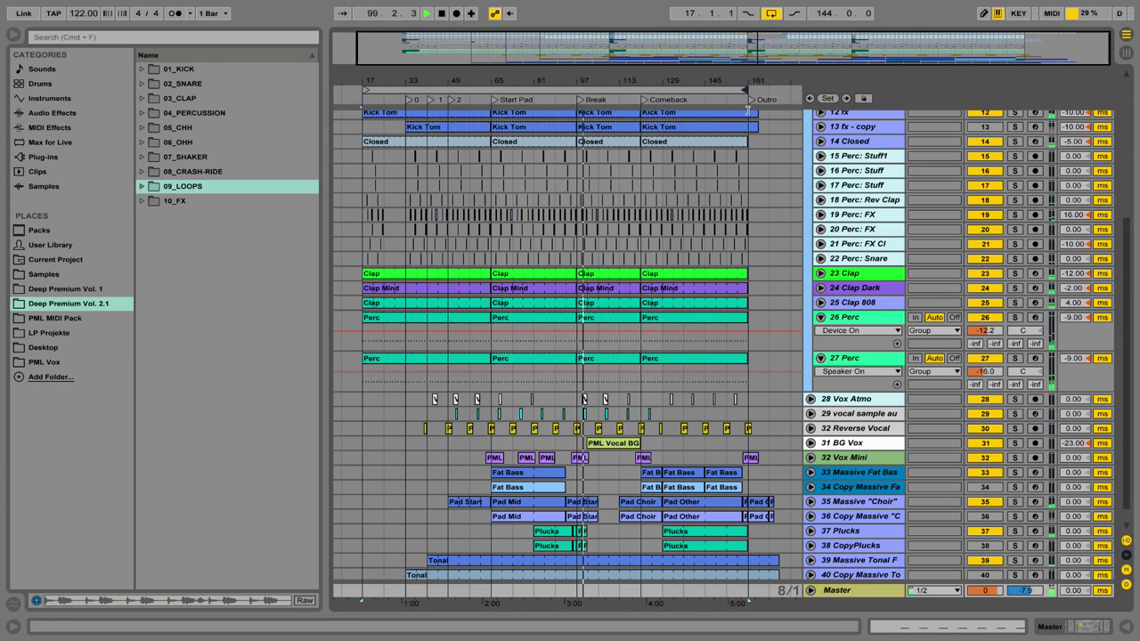
scroll(753, 140, up, 8)
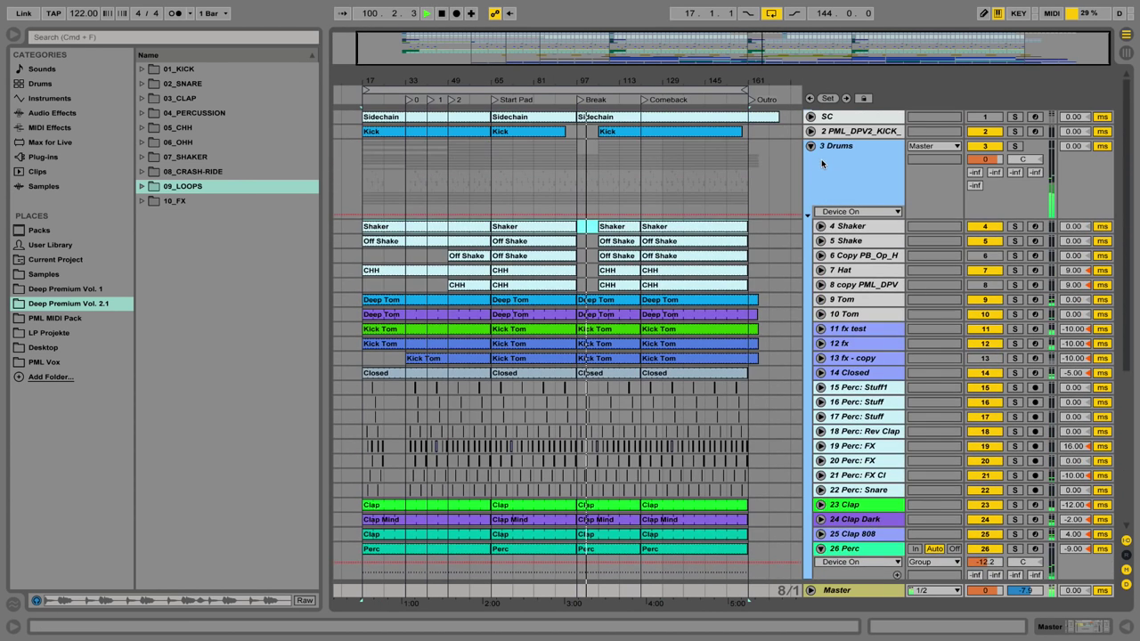
click(816, 150)
click(813, 148)
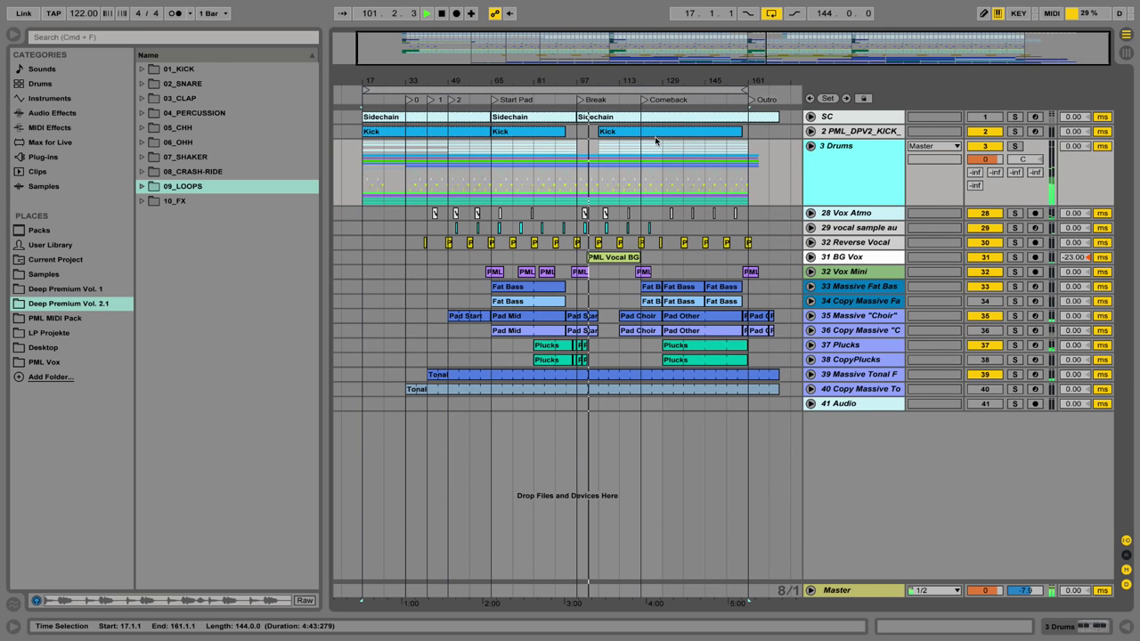
Play all active tracks from 105.1.1, where the kick re-enters after the Break
drag(586, 69, 575, 158)
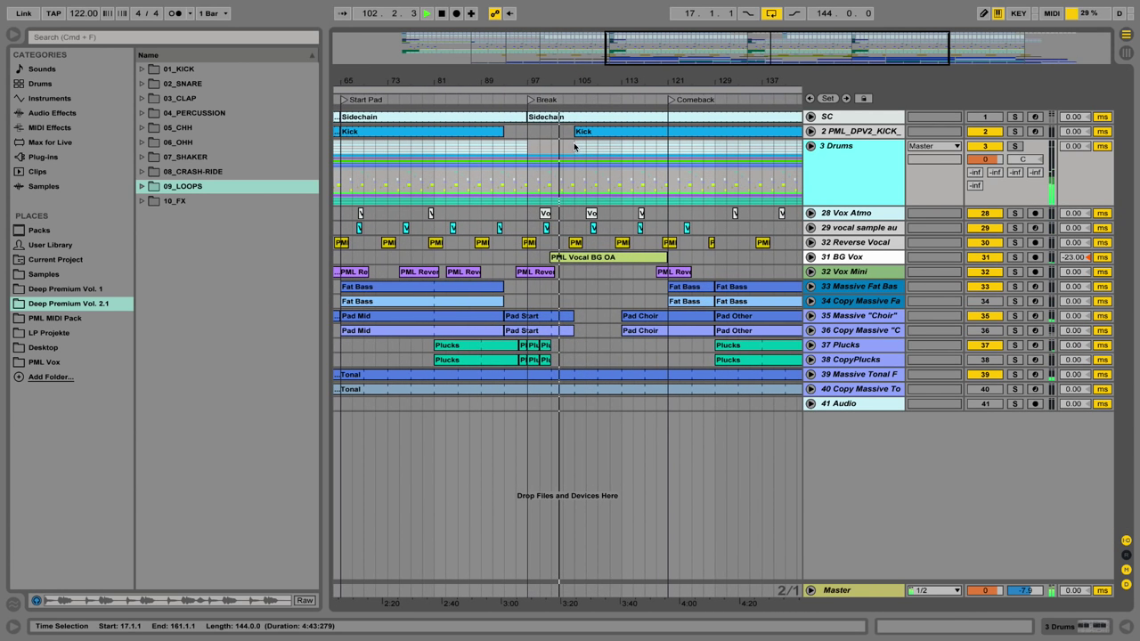
click(575, 158)
key(space)
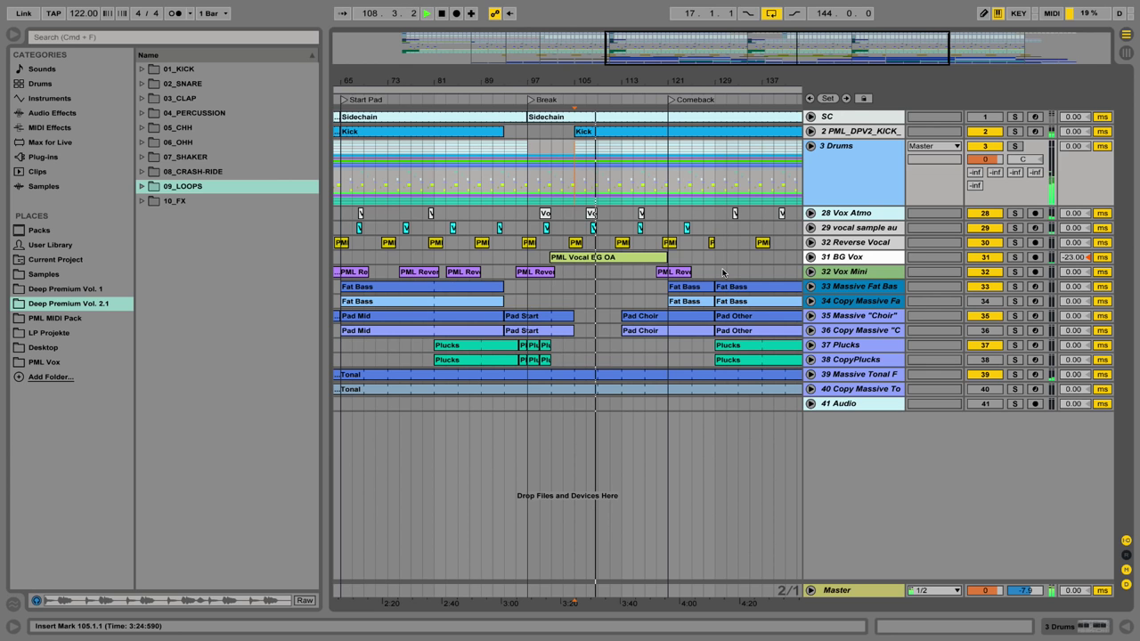
key(space)
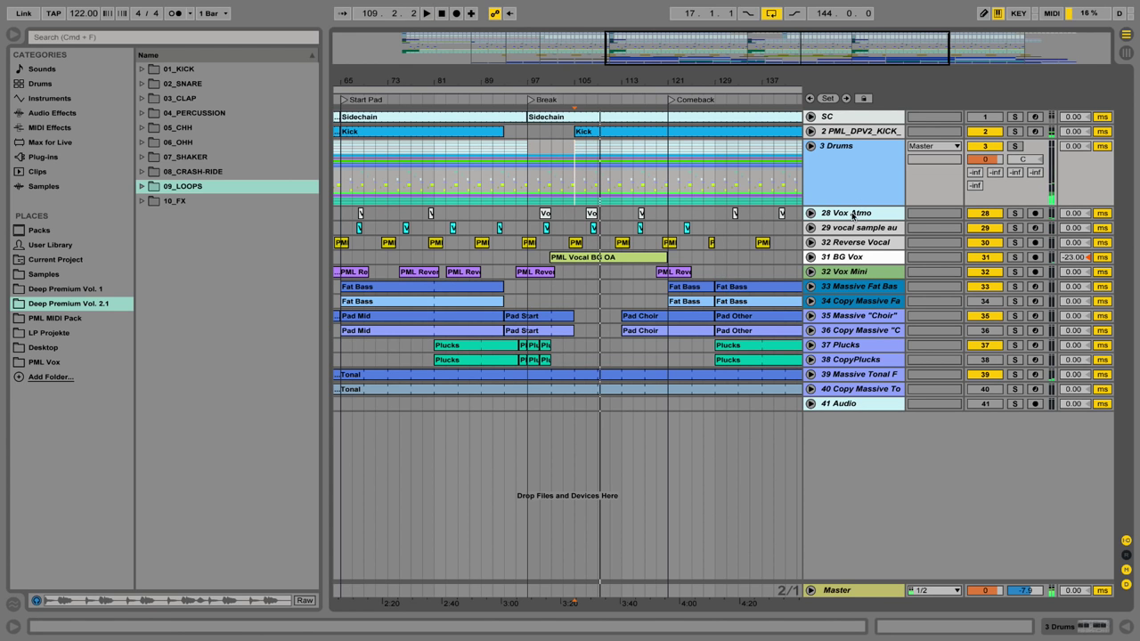
Unfold 28 Vox Atmo with its devices shown and play it solo from 108.1.1
double_click(852, 214)
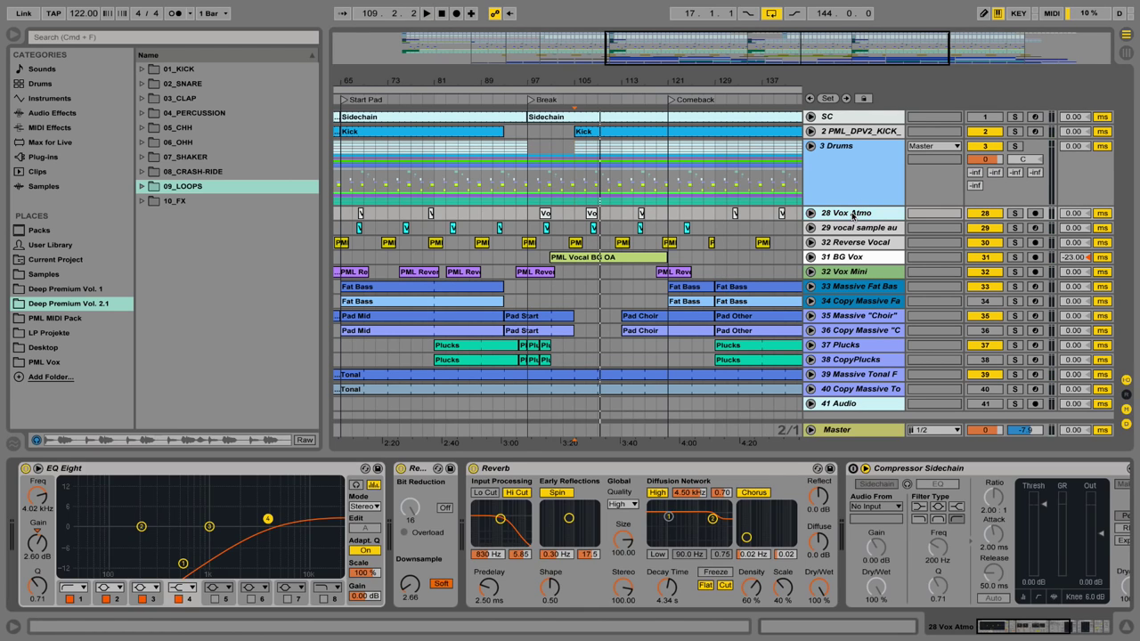
drag(599, 84, 598, 147)
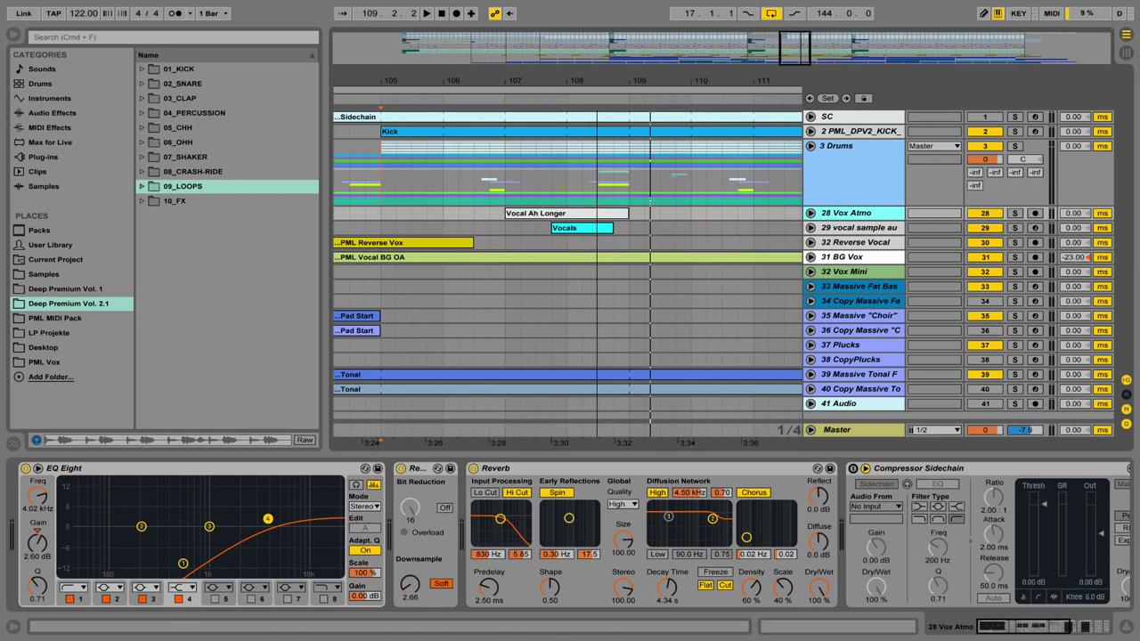
click(810, 213)
click(581, 267)
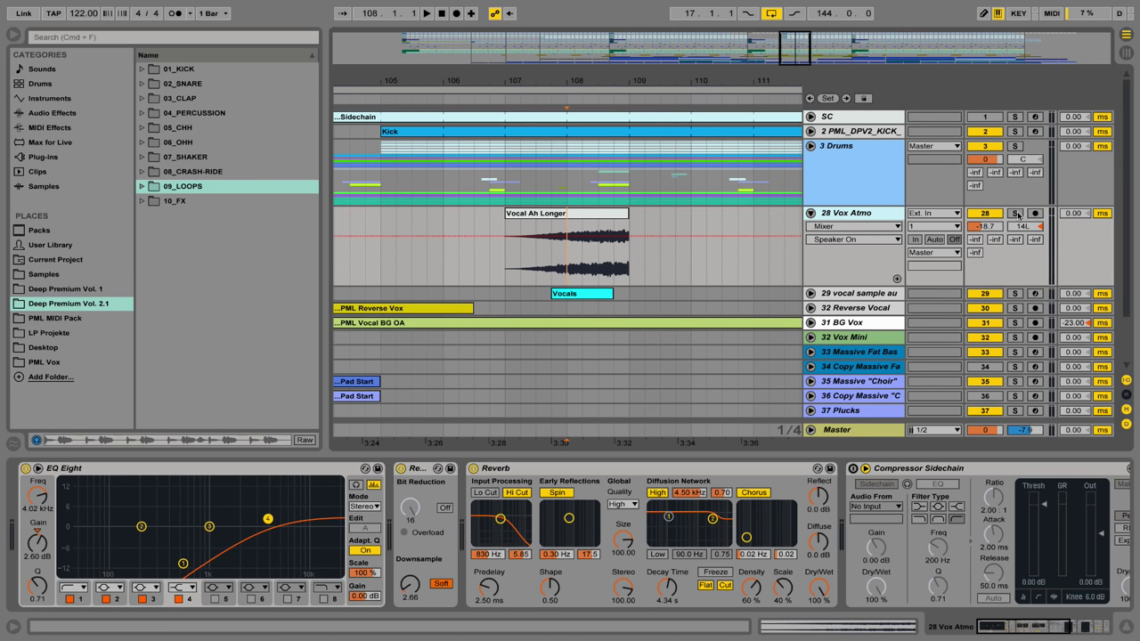
click(1015, 214)
key(space)
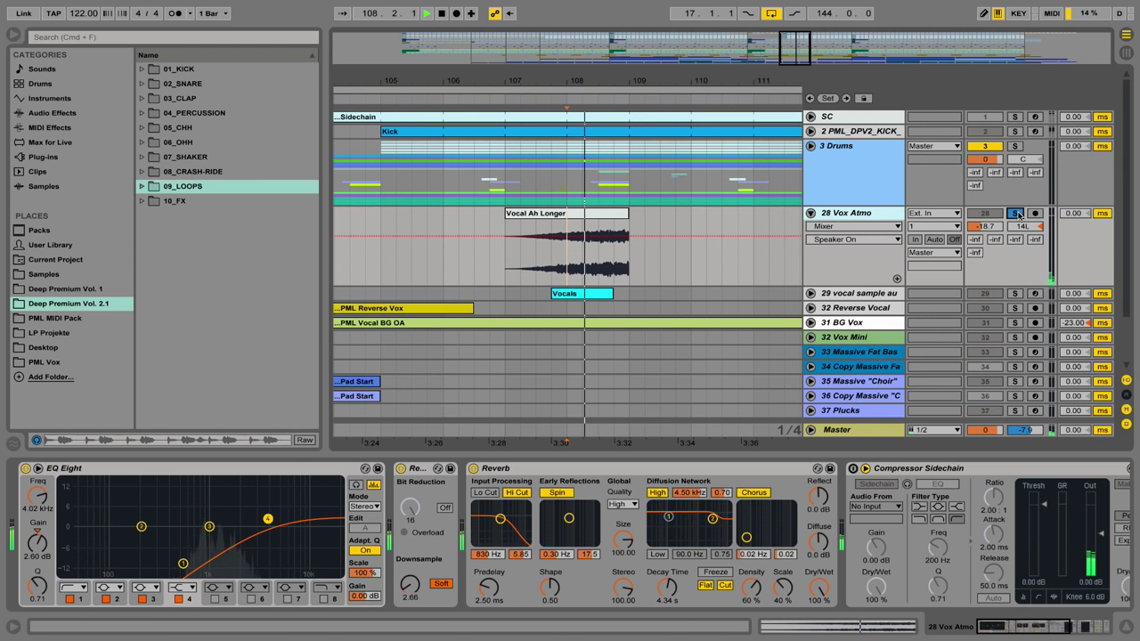
key(space)
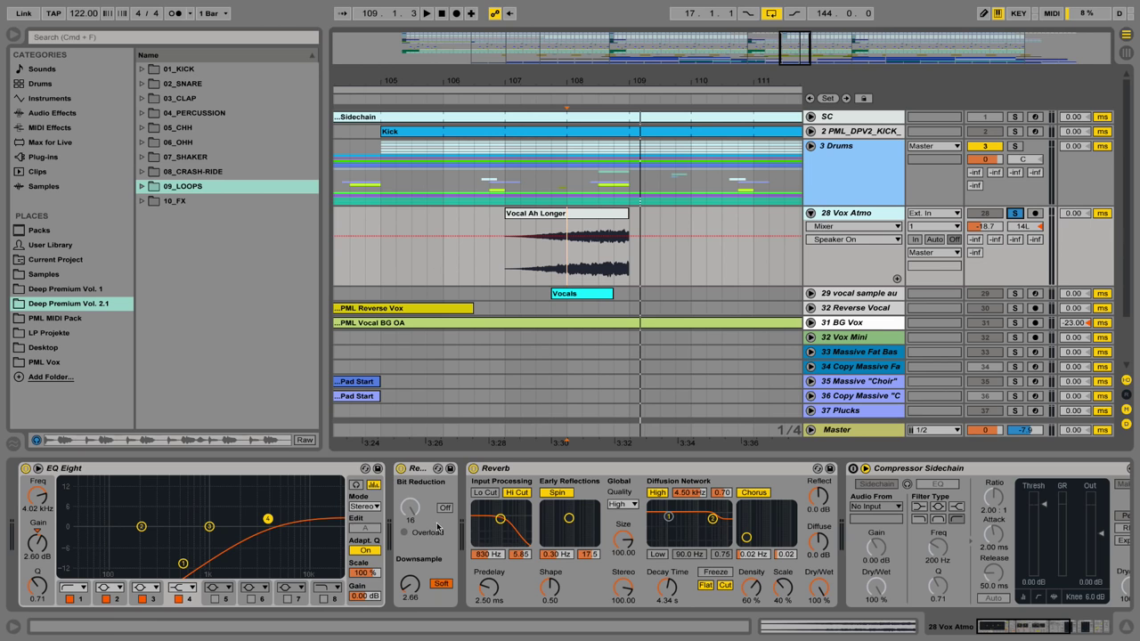
Compare the soloed 28 Vox Atmo from 108.1.1 with its Redux device on and off, leaving Redux on
click(406, 471)
key(space)
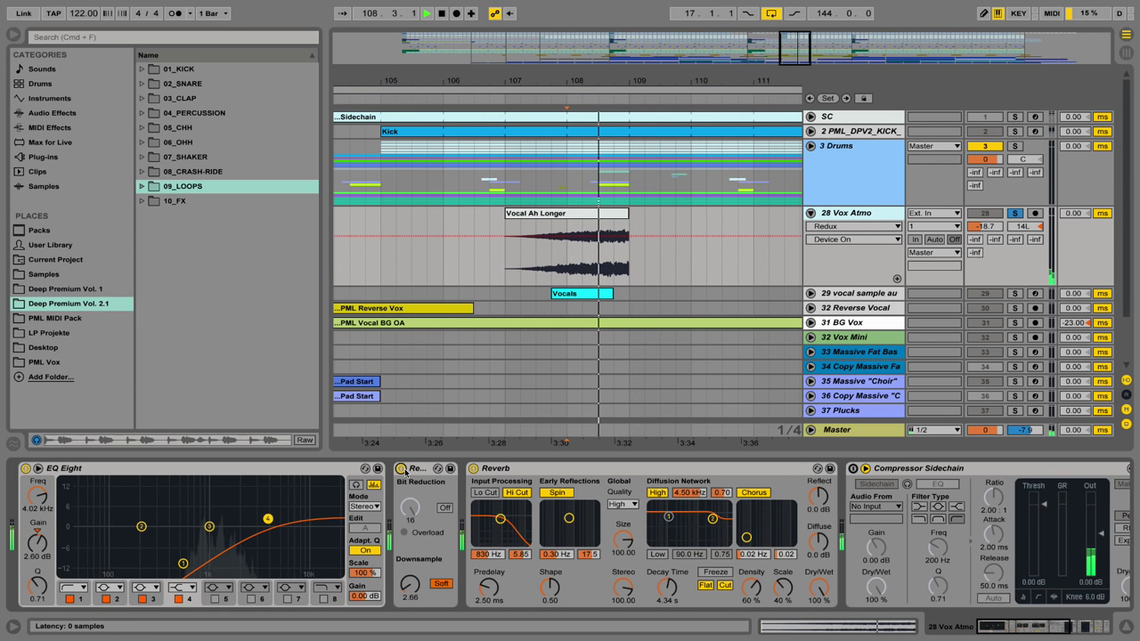
key(space)
click(401, 469)
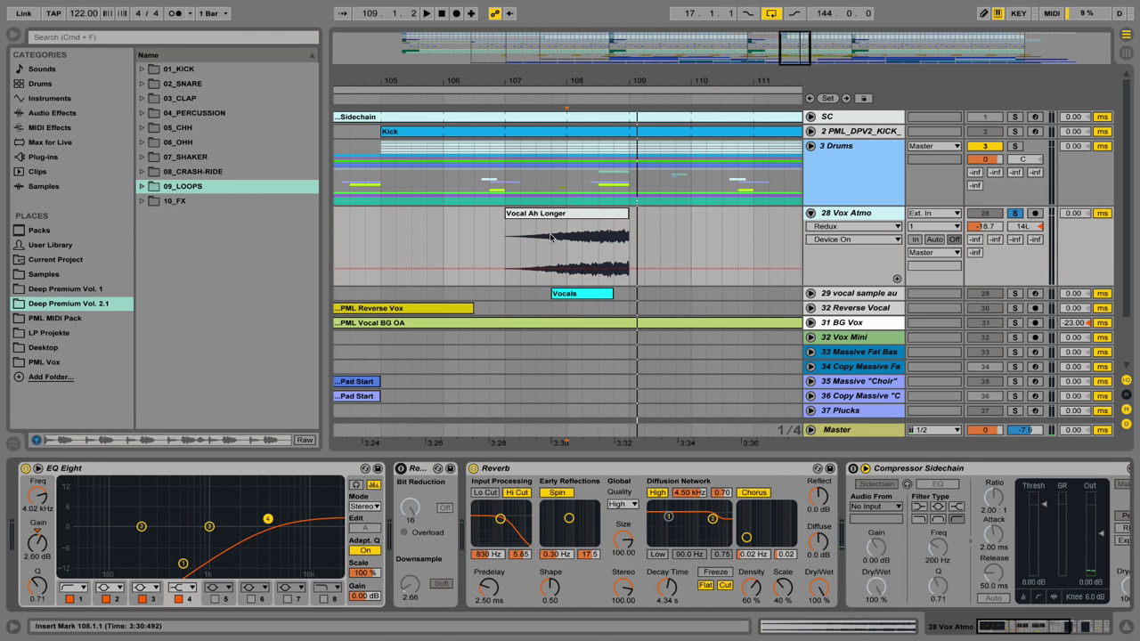
key(space)
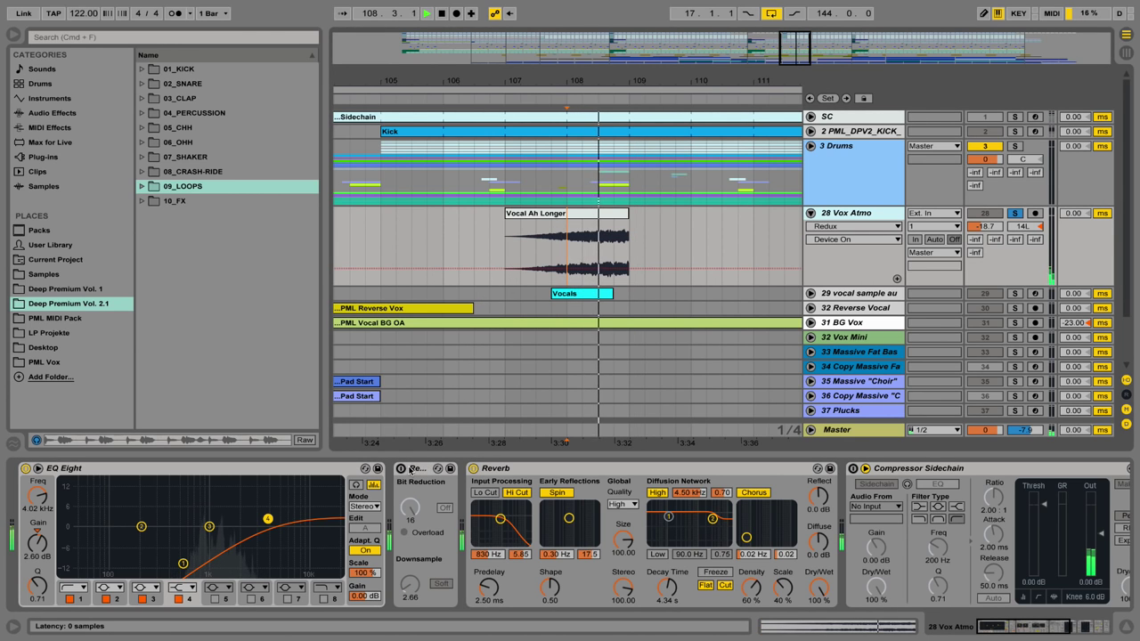
key(space)
click(401, 469)
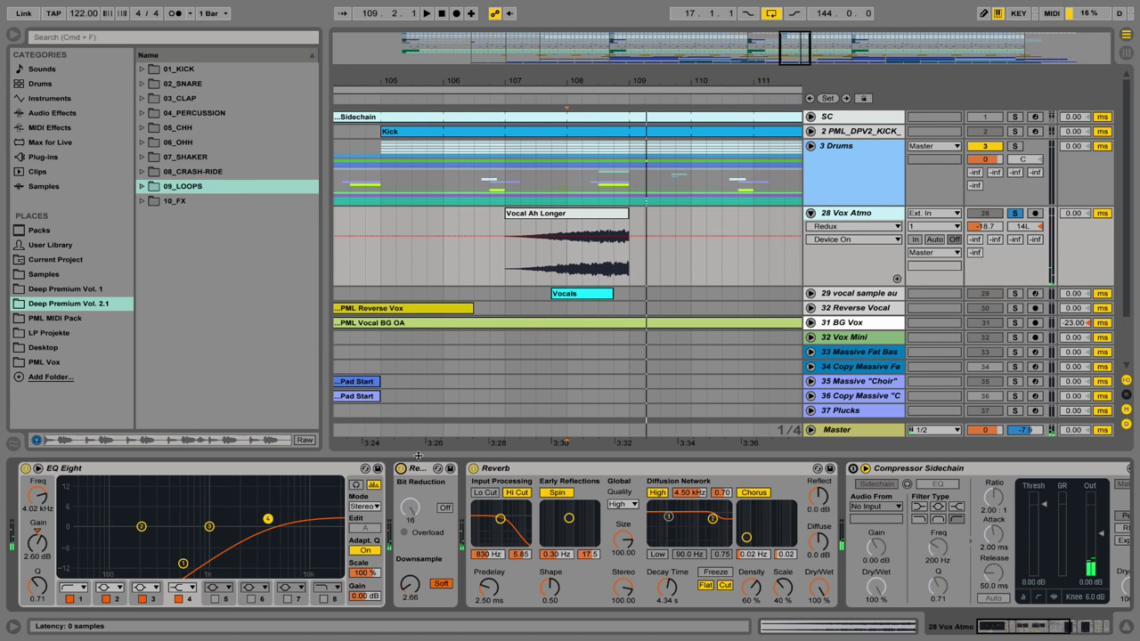
click(400, 468)
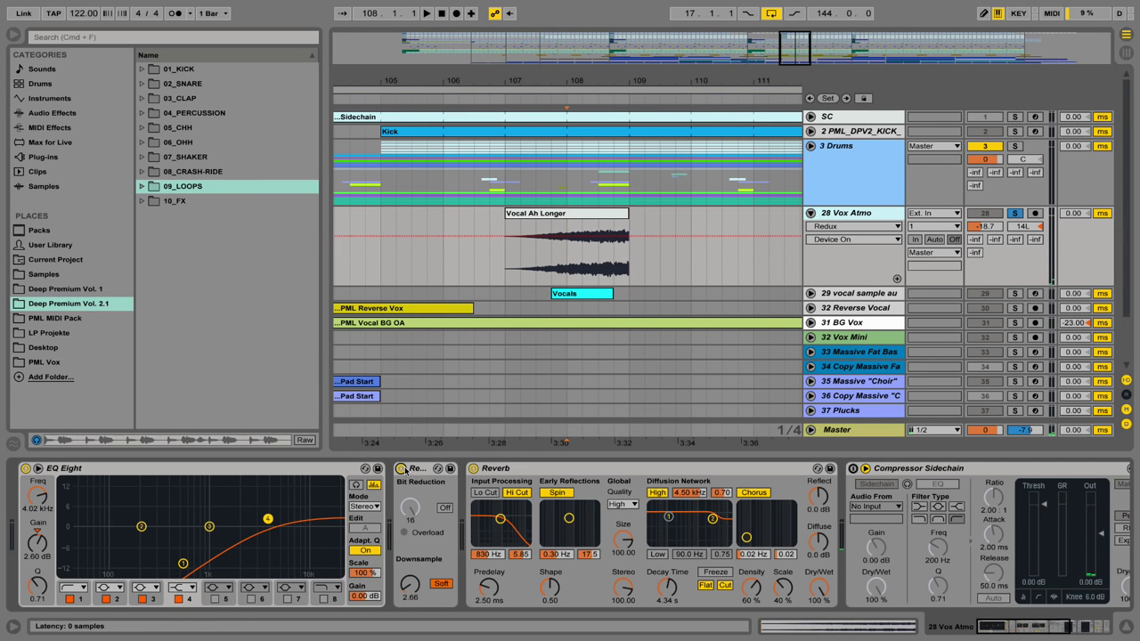
key(space)
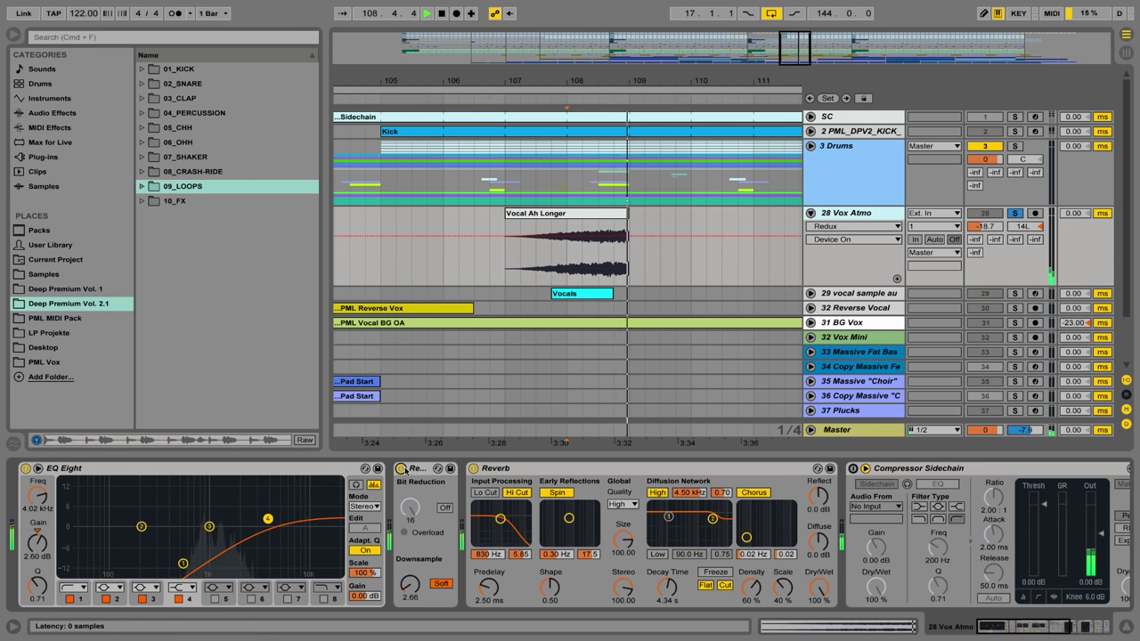
key(space)
click(400, 469)
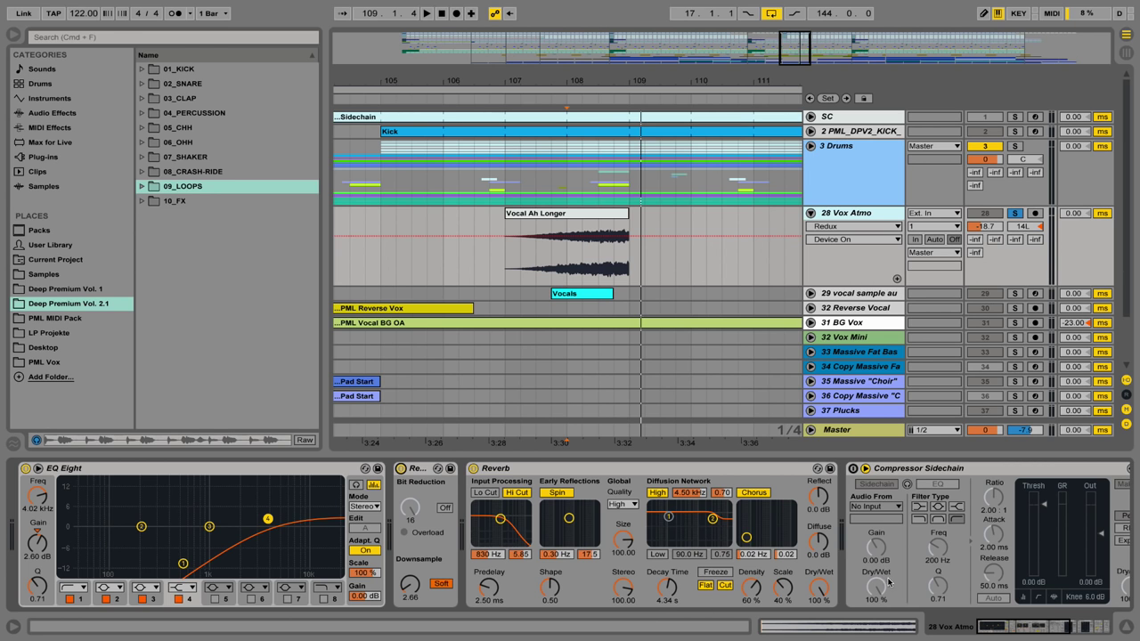
Examine the rest of the 28 Vox Atmo device chain, through Compressor, Simple Delay and Utility
click(1055, 636)
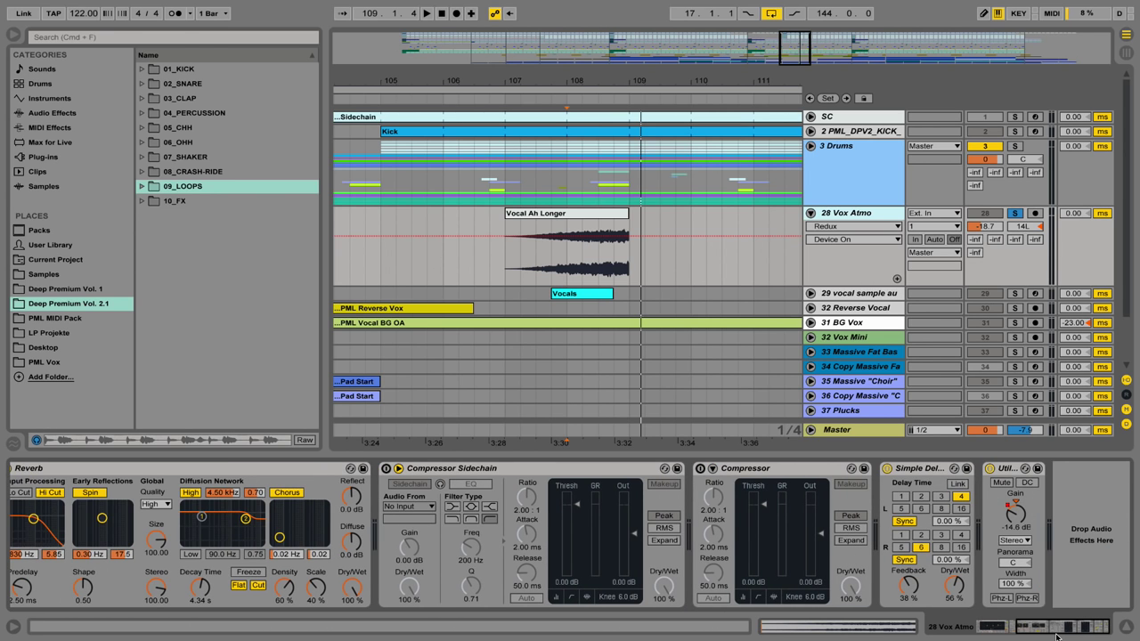
drag(1057, 636, 1021, 632)
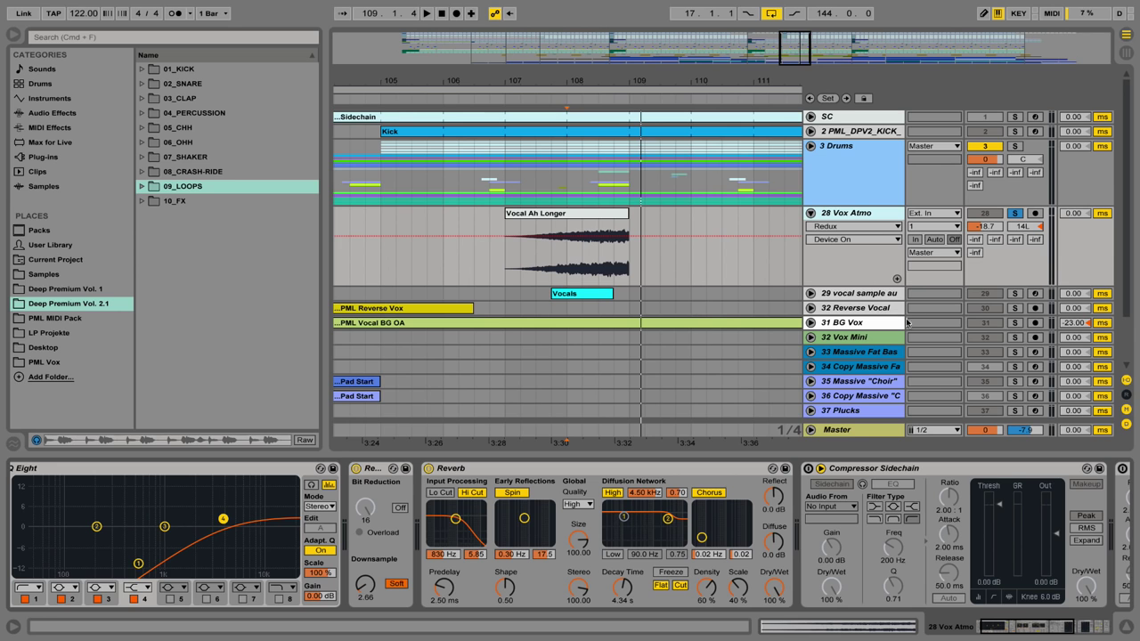
Unfold 29 vocal sample au and play it solo from the start of its Vocals clip at 107.4.1
click(1017, 293)
click(810, 293)
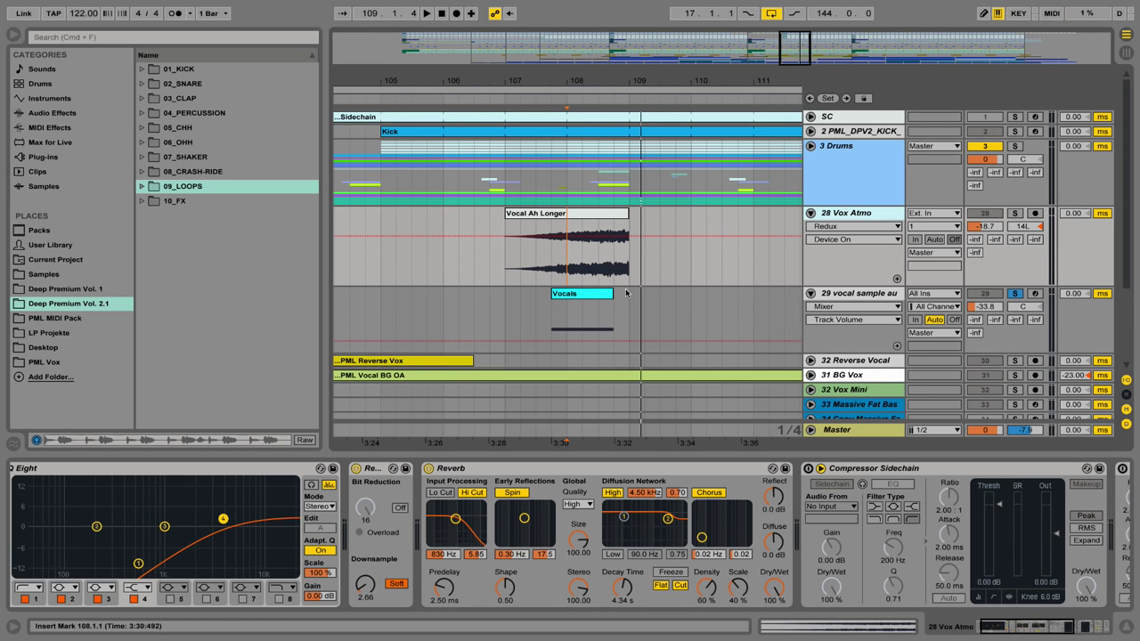
click(611, 295)
key(space)
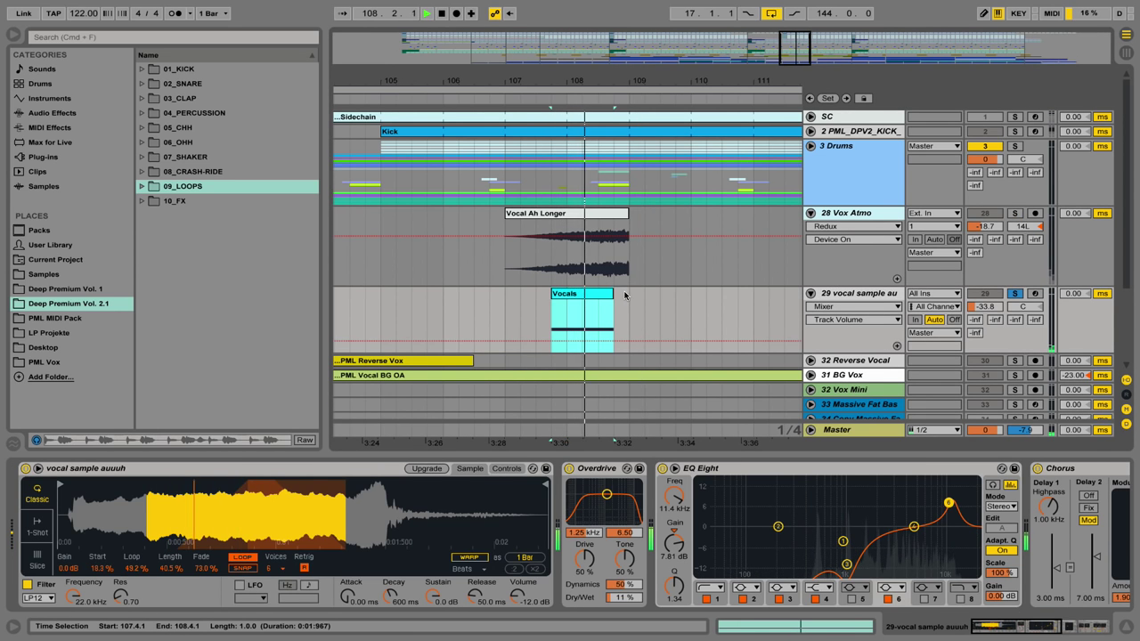
key(space)
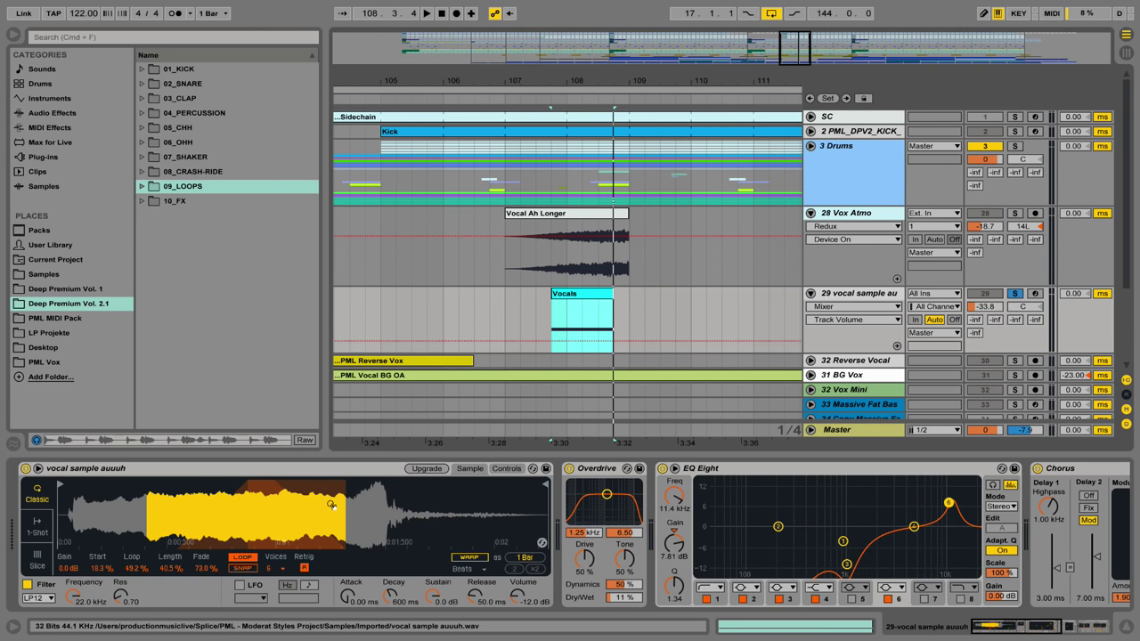
key(space)
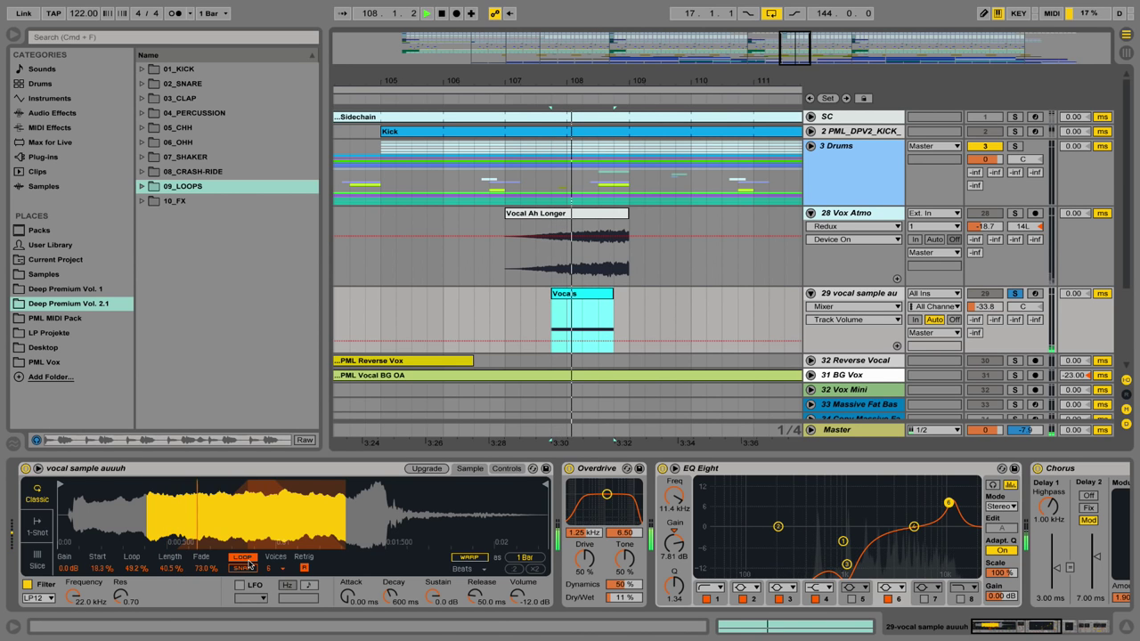
key(space)
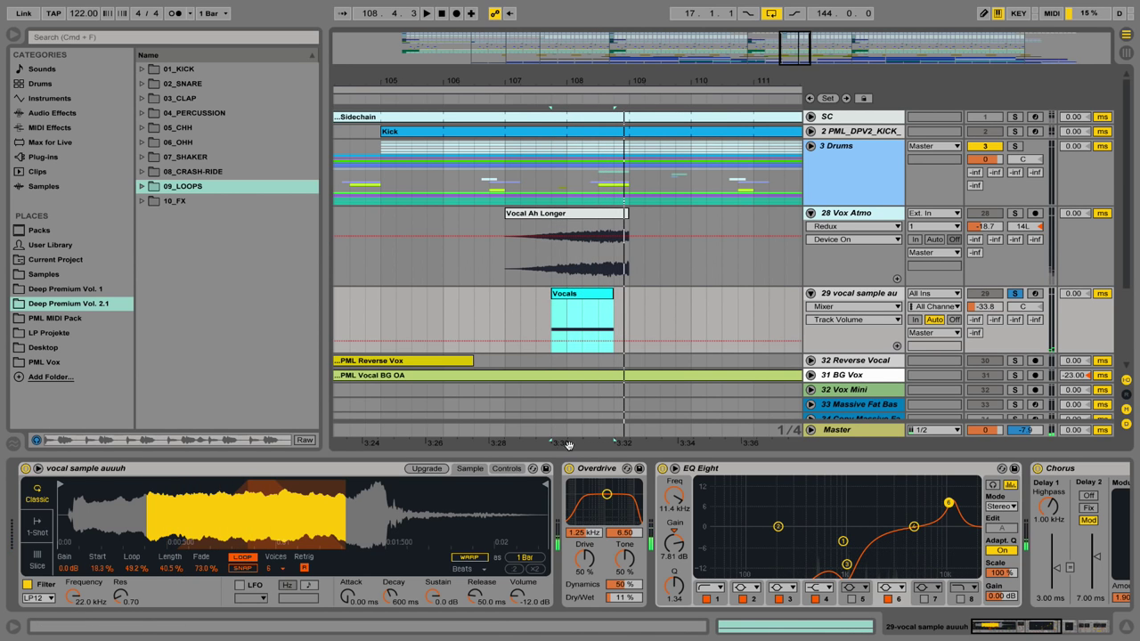
Compare the soloed vocal sample with Overdrive off, then with EQ Eight off, switch both back on and view the Chorus and Reverb
click(569, 469)
key(space)
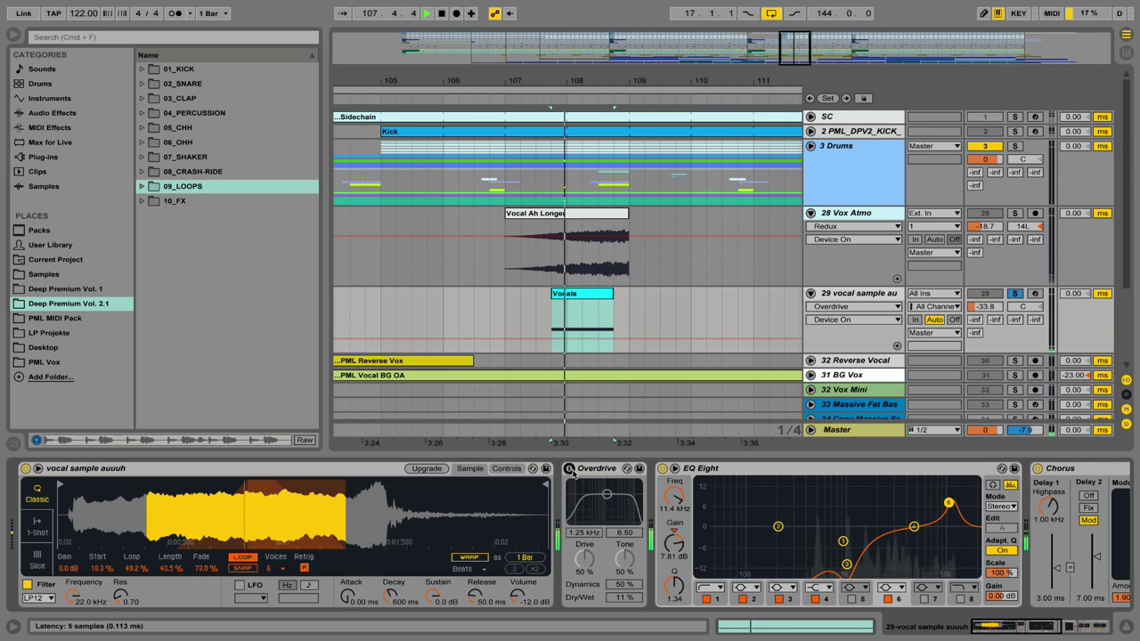
key(space)
click(665, 470)
key(space)
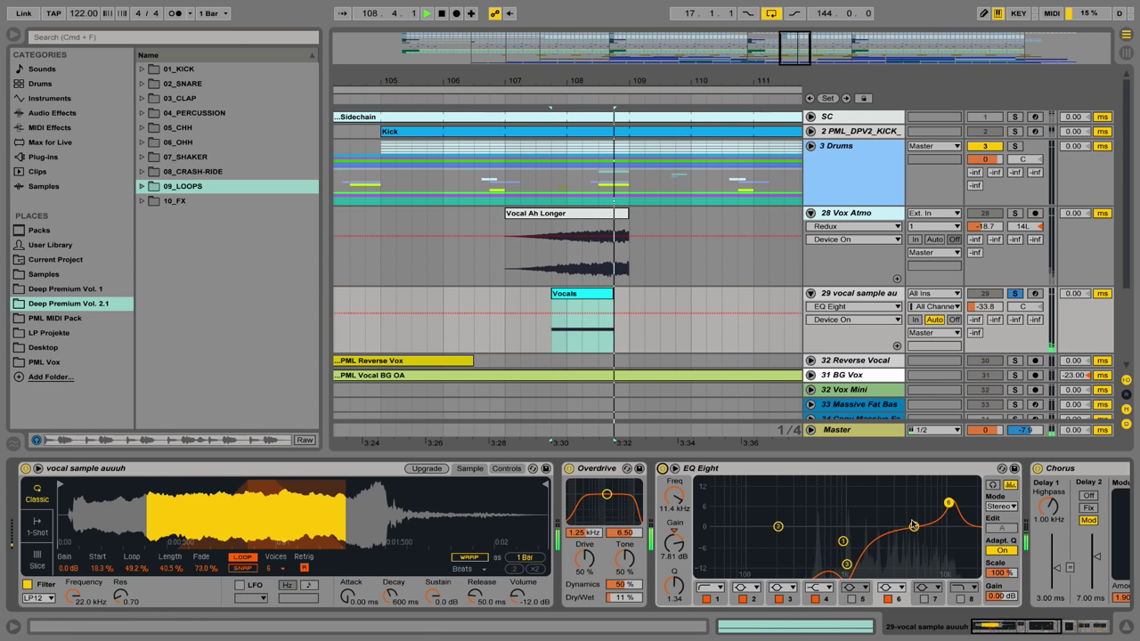
key(space)
drag(1001, 624, 1054, 630)
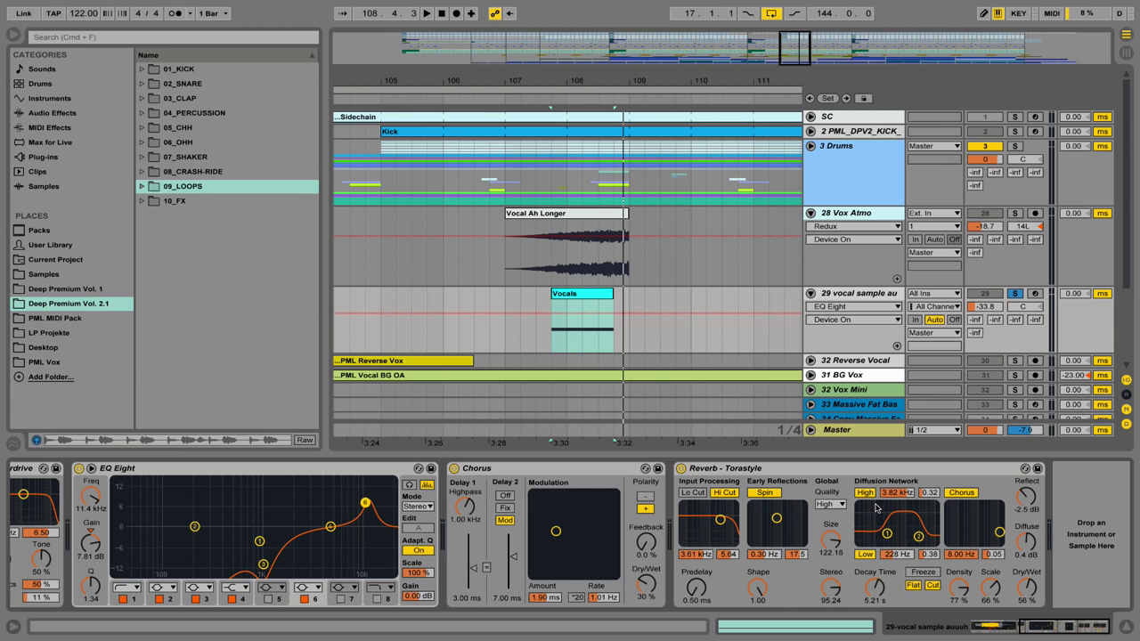
Unfold 32 Reverse Vocal and play it solo from its PML Reverse Vox clip at 104.1.1
scroll(762, 303, down, 1)
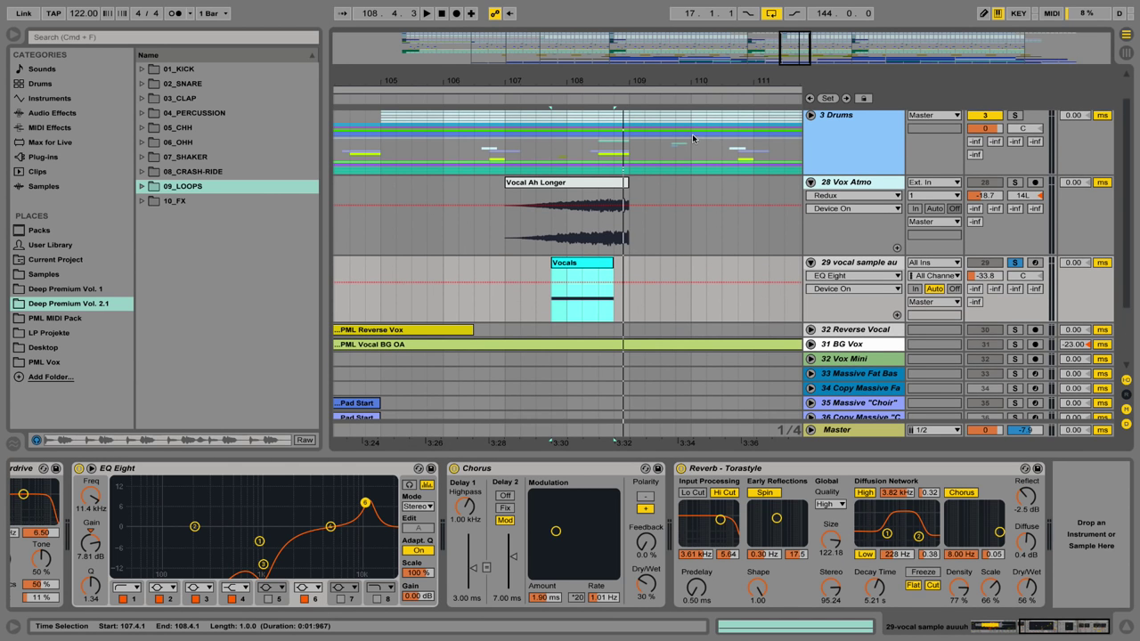
drag(663, 84, 660, 47)
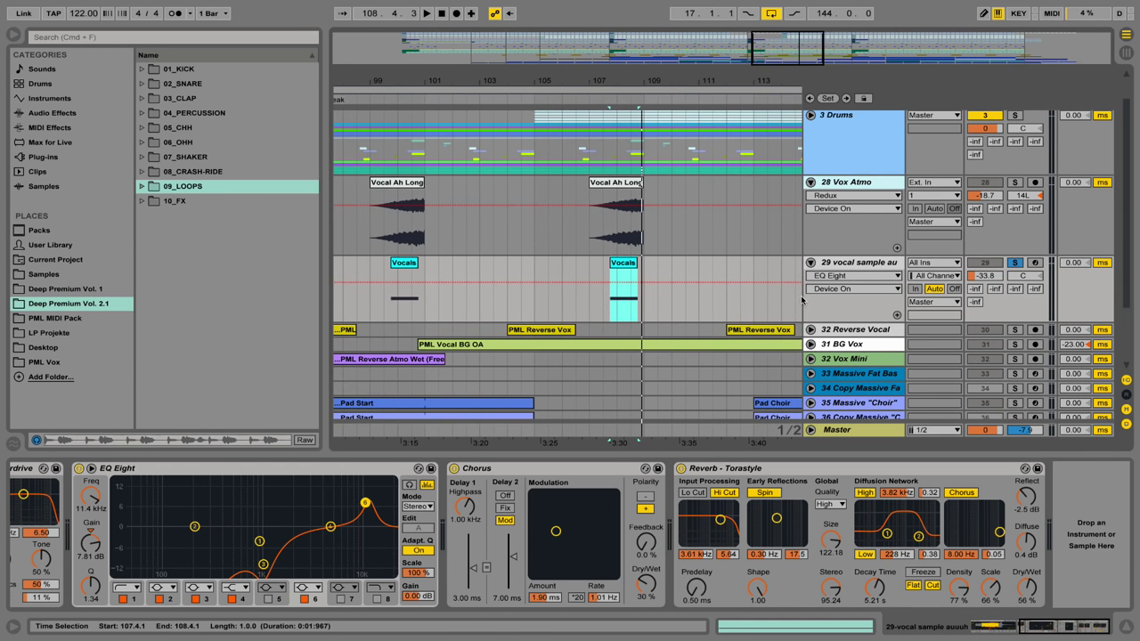
click(810, 330)
click(545, 283)
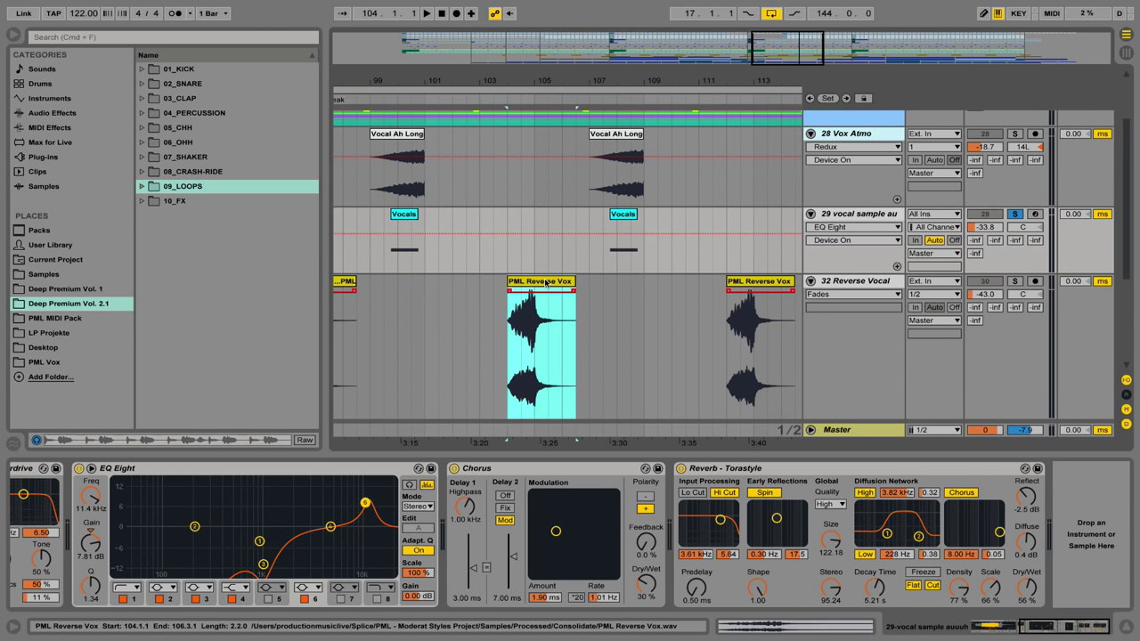
click(1021, 281)
key(space)
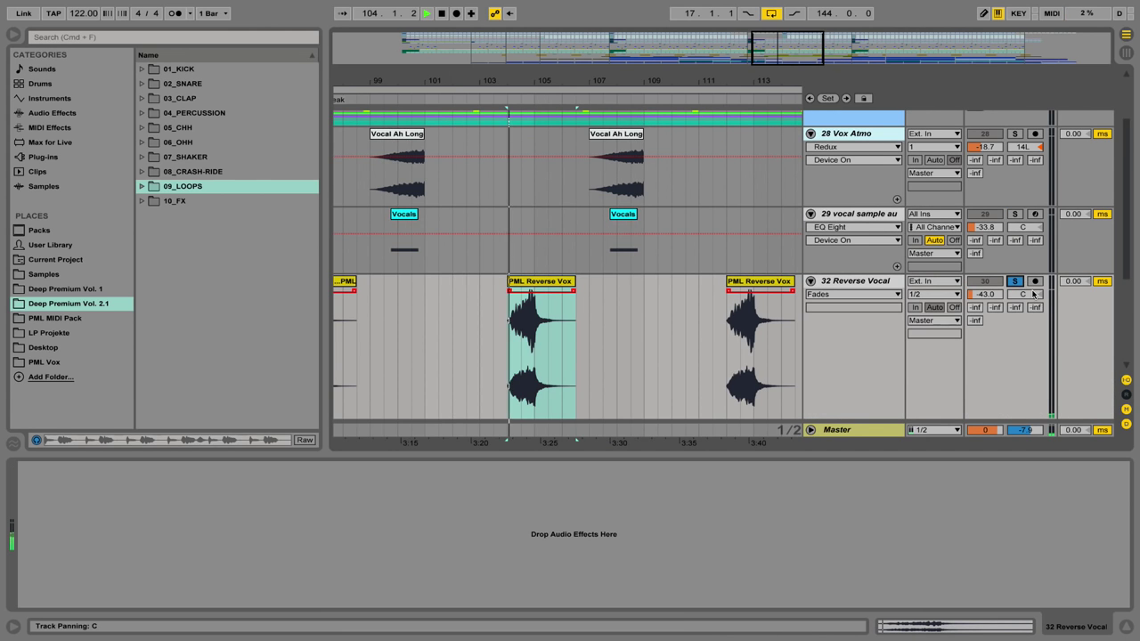
key(space)
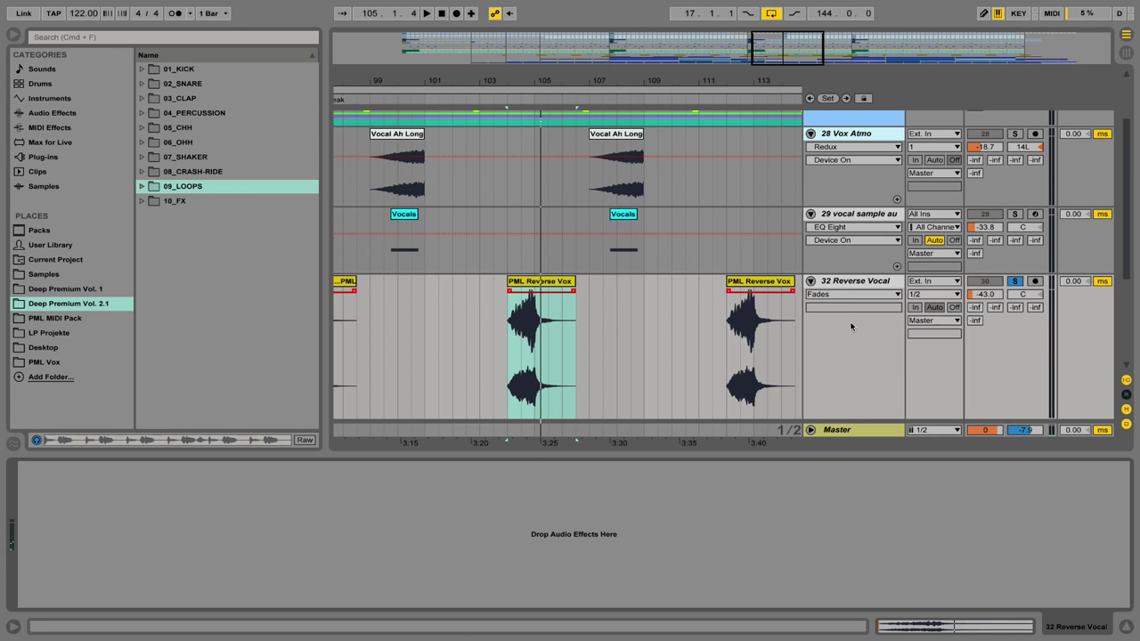
Hide the device view and reduce the track height of 32 Reverse Vocal
click(1123, 627)
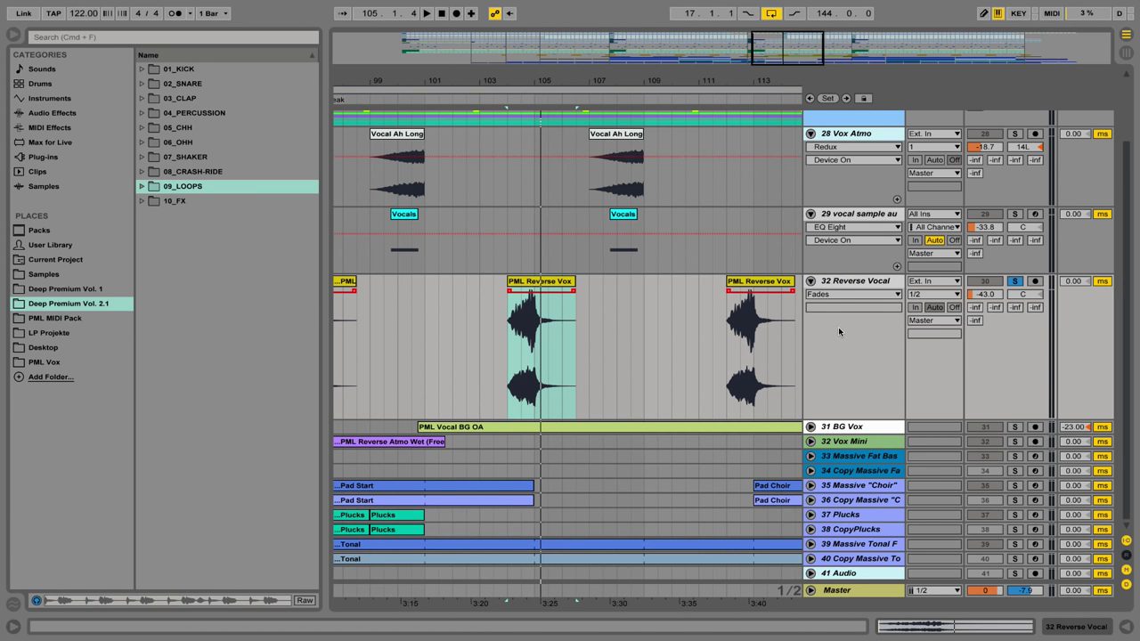
drag(861, 418, 860, 338)
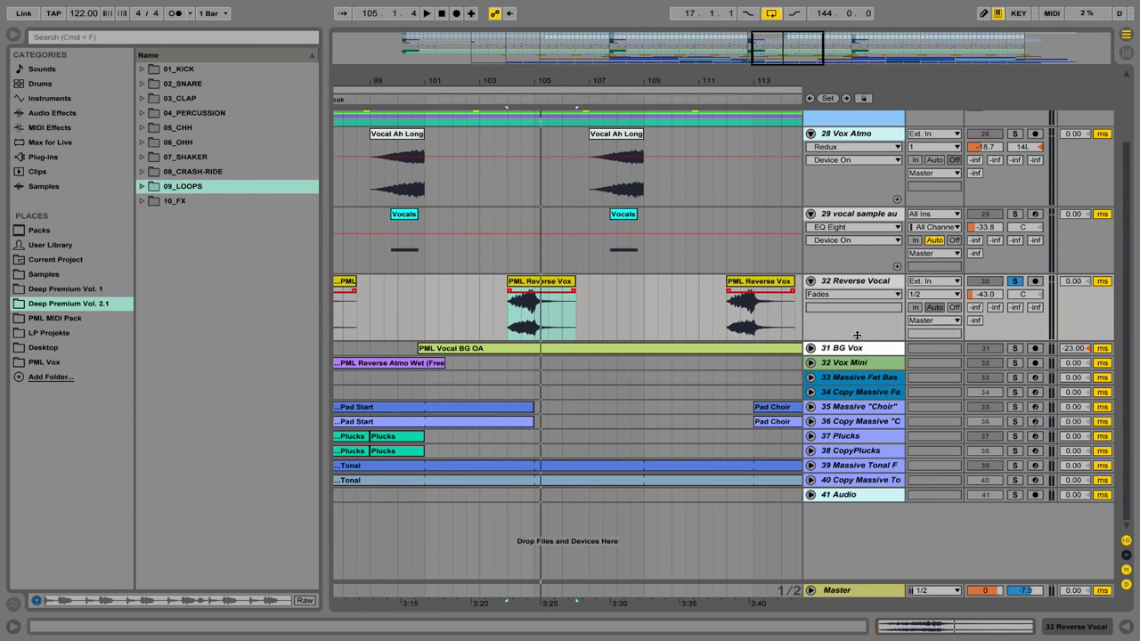
Unfold 32 Vox Mini, show its device chain and play it solo from its reverse atmo clip at 95.1.1
drag(612, 81, 613, 55)
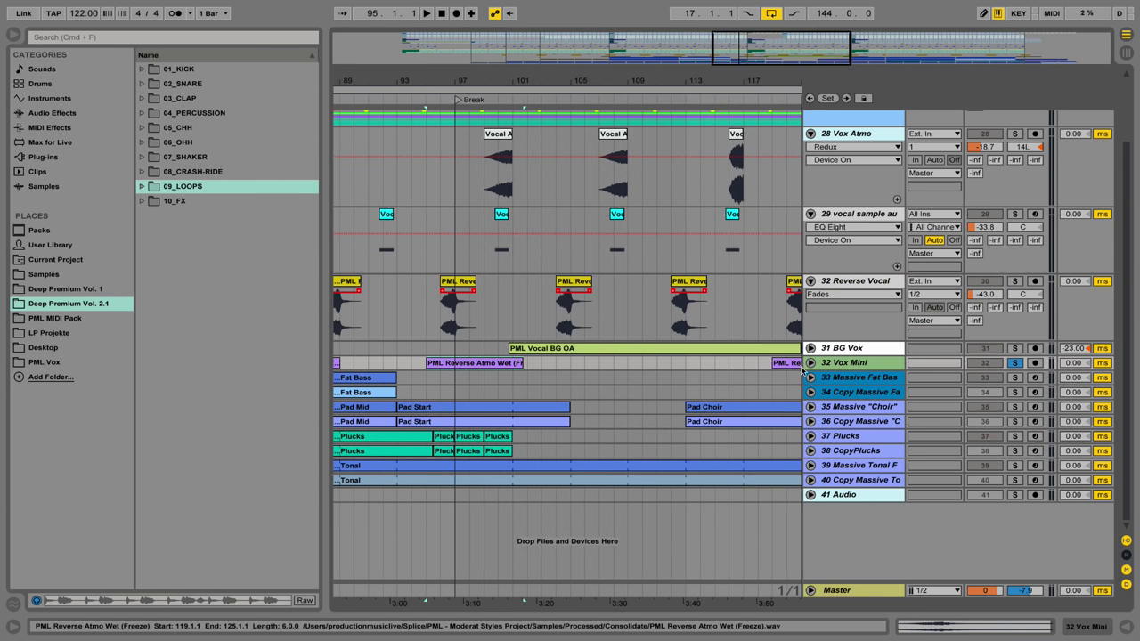
click(811, 362)
key(space)
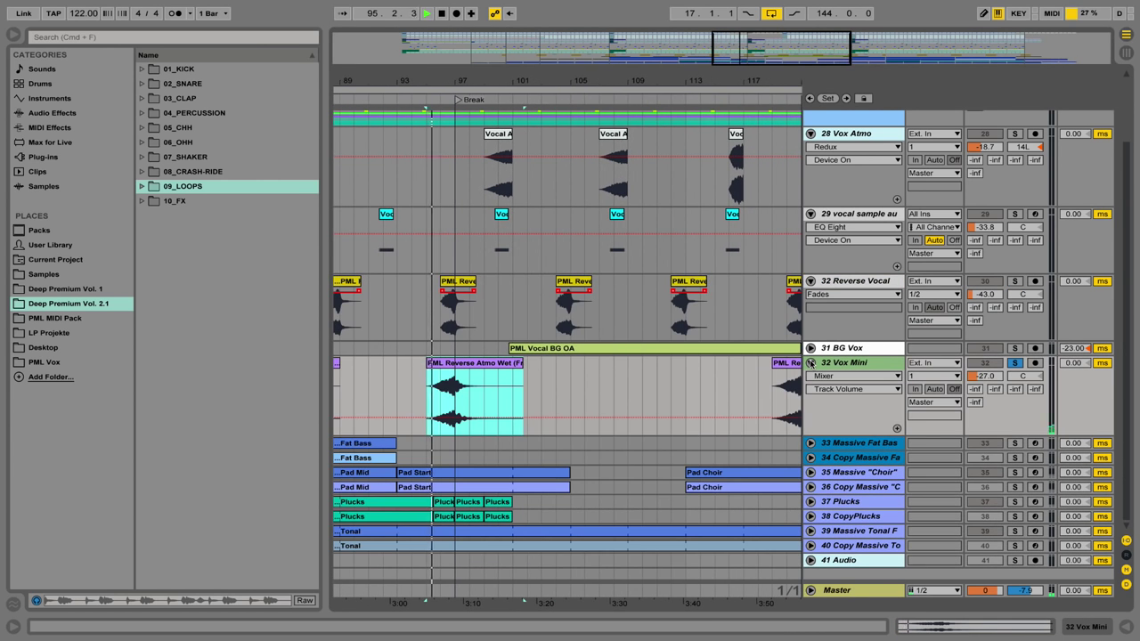
double_click(859, 363)
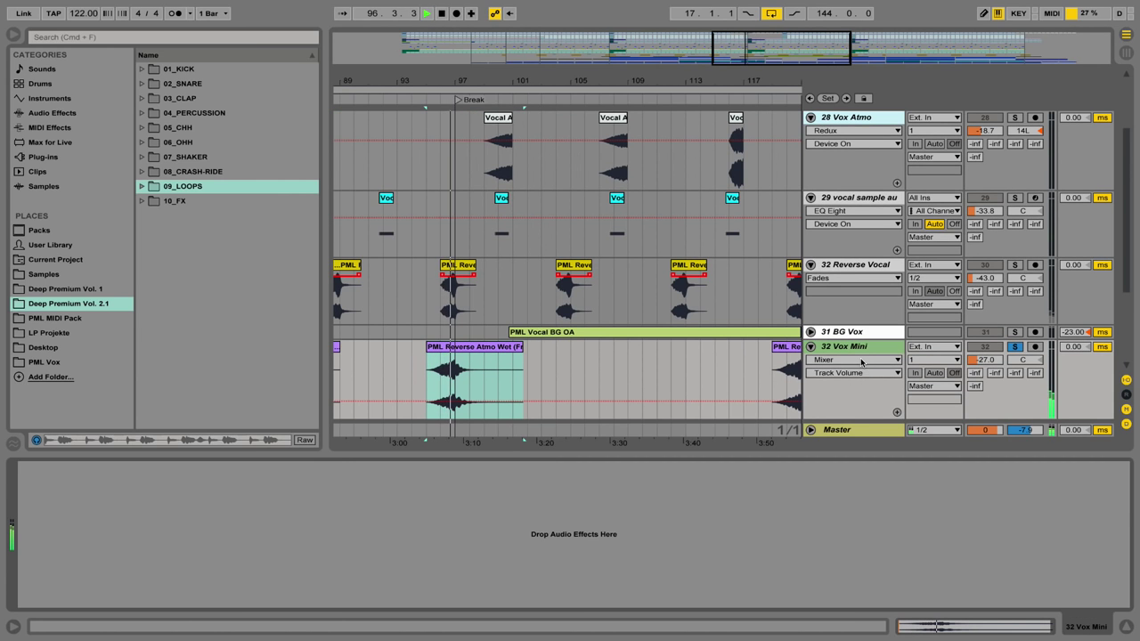
key(space)
key(space)
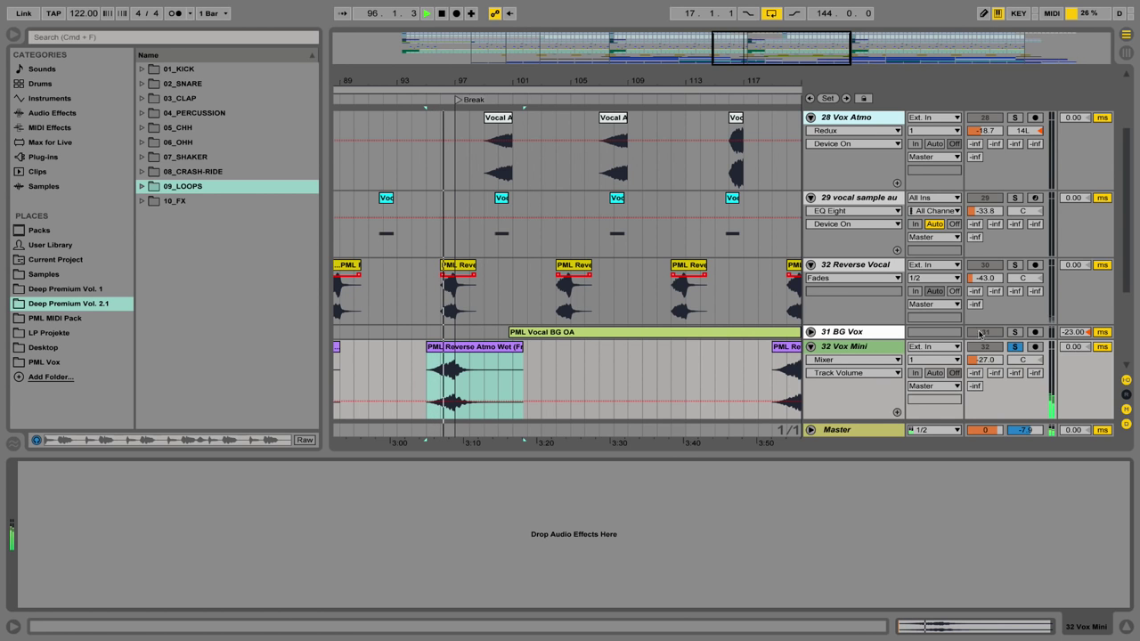
key(space)
Hide the device view and take 32 Vox Mini out of solo
click(1127, 629)
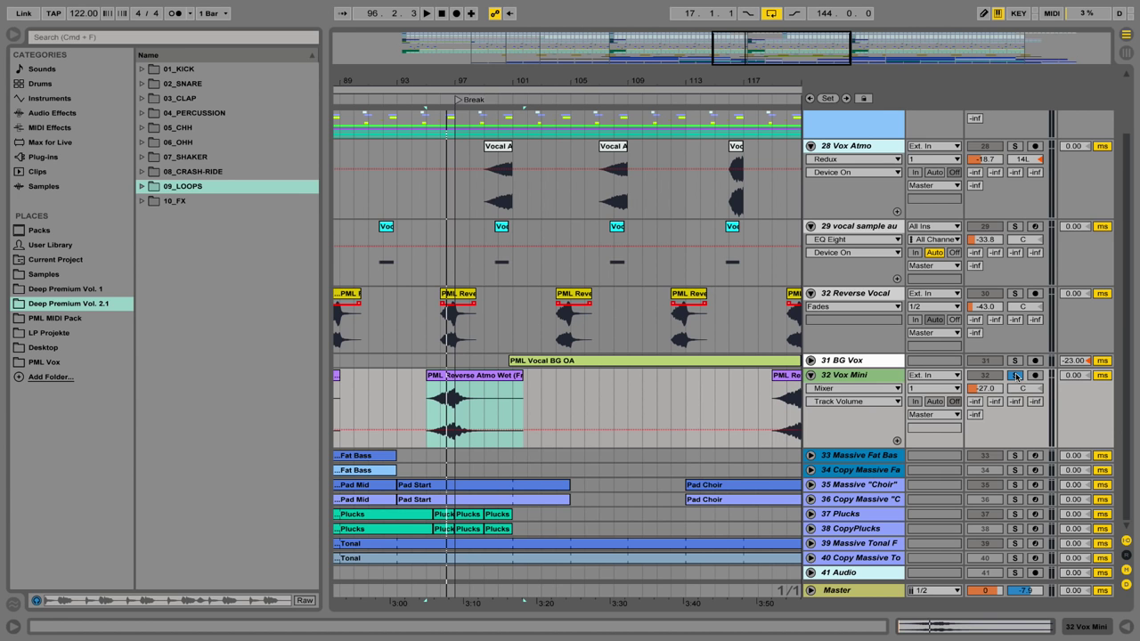
click(1016, 375)
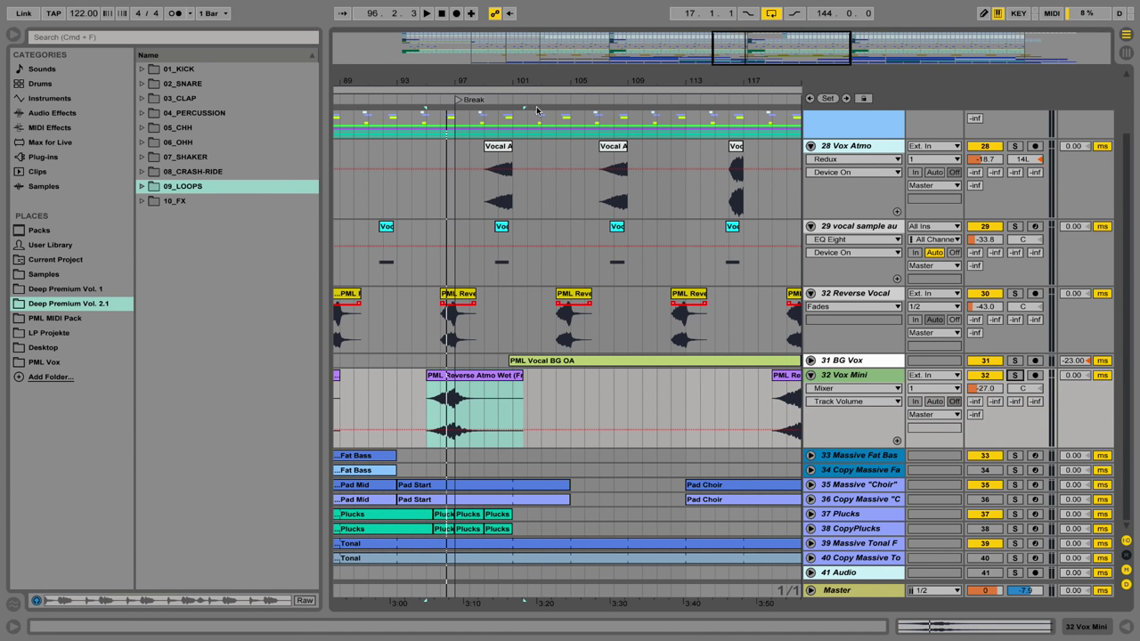
drag(537, 83, 688, 44)
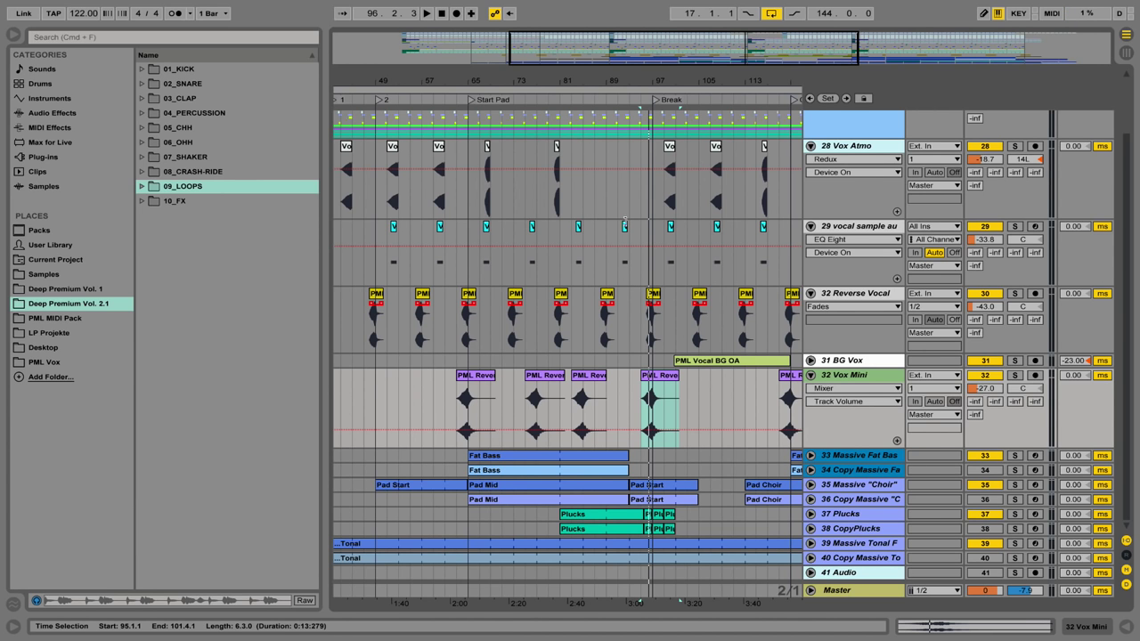
Fold the 28 Vox Atmo, 29 vocal sample au, 32 Reverse Vocal and 32 Vox Mini tracks
scroll(632, 220, up, 3)
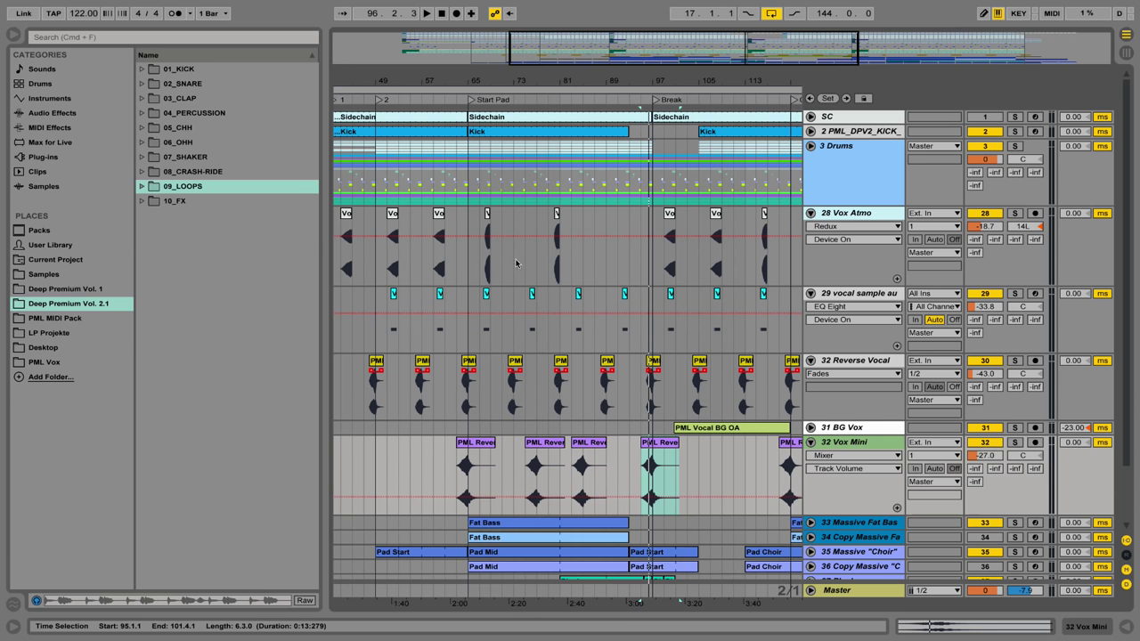
click(810, 214)
click(810, 228)
click(811, 242)
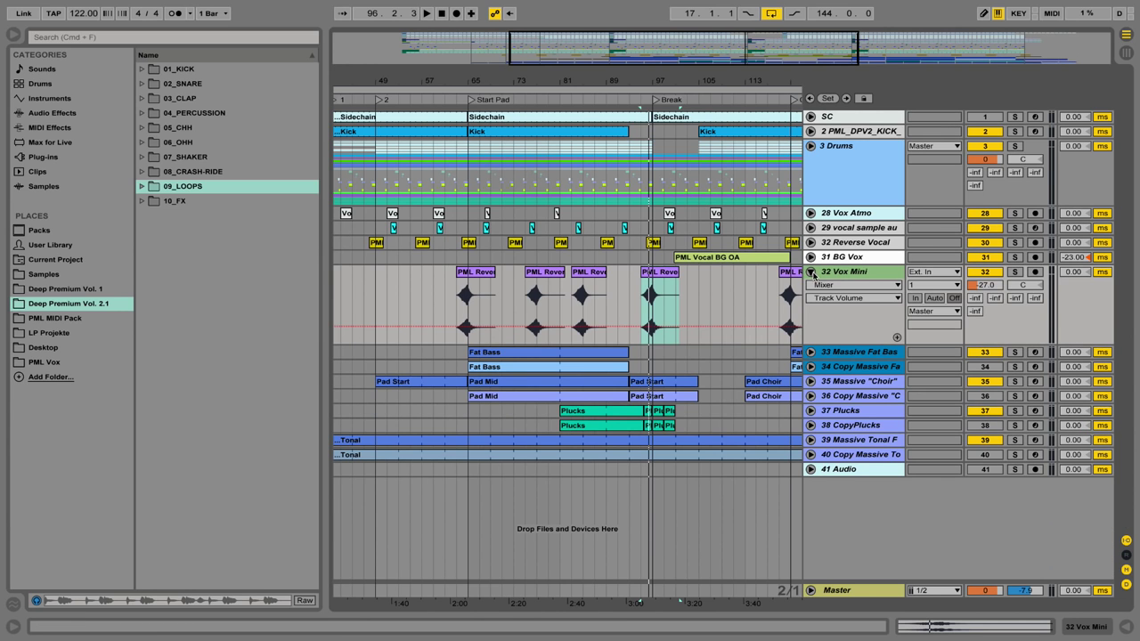
click(810, 271)
Unfold the 33 Massive Fat Bass track and play it solo from its Fat Bass clip at 65.1.1
click(853, 289)
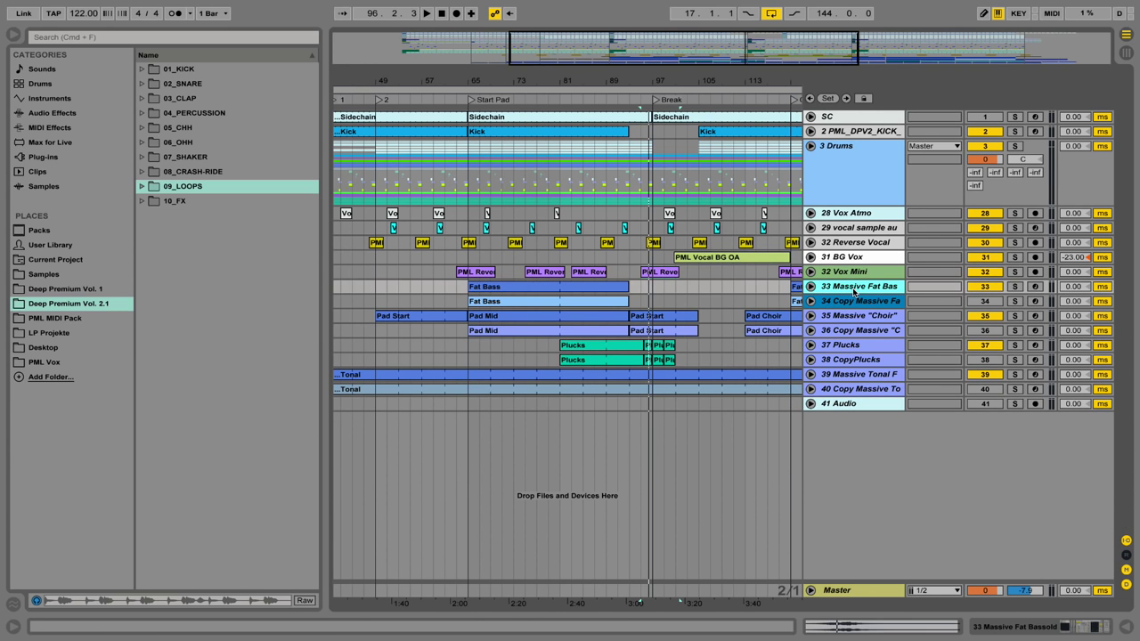
click(810, 286)
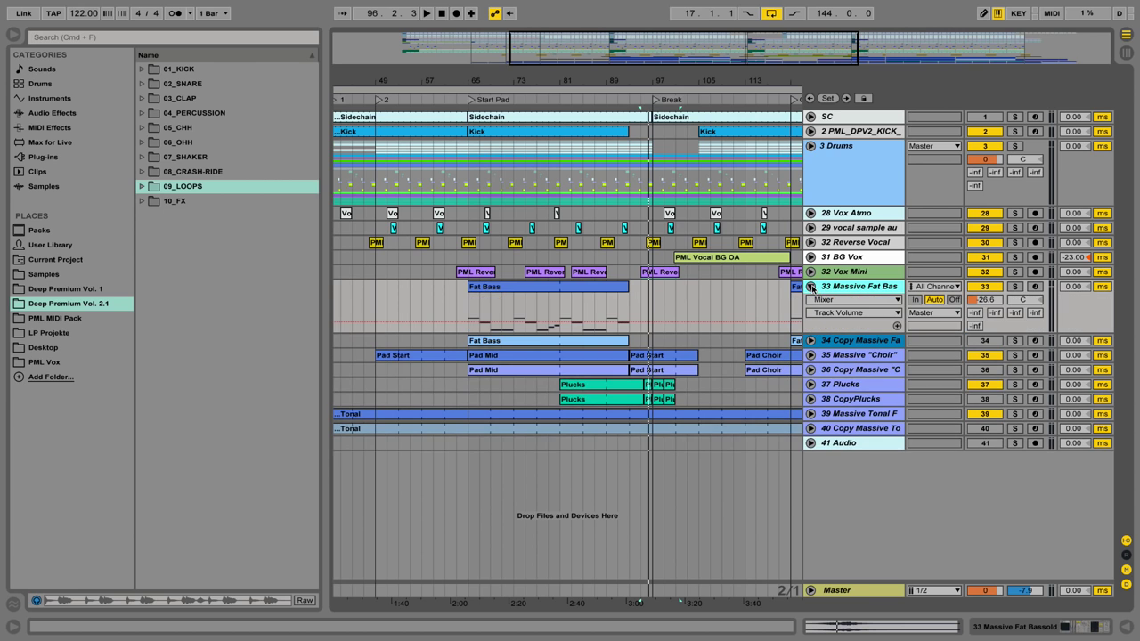
click(1016, 288)
click(559, 287)
key(space)
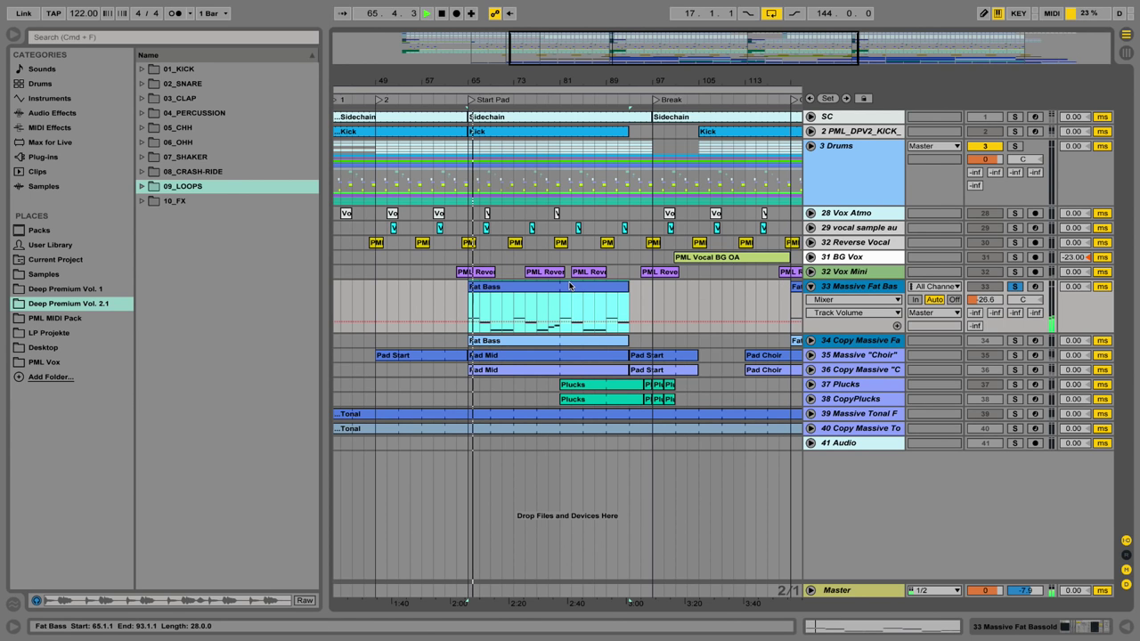
Open the Fat Bass clip's notes with velocities hidden and the rows folded to used pitches, then stop playback
double_click(569, 285)
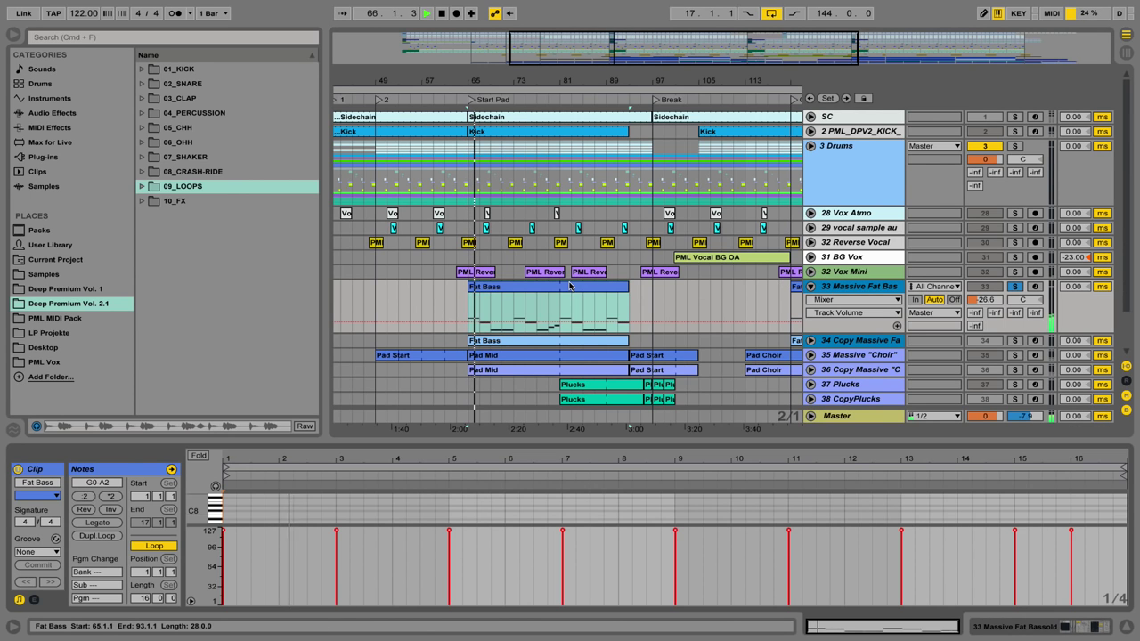
click(189, 604)
click(198, 455)
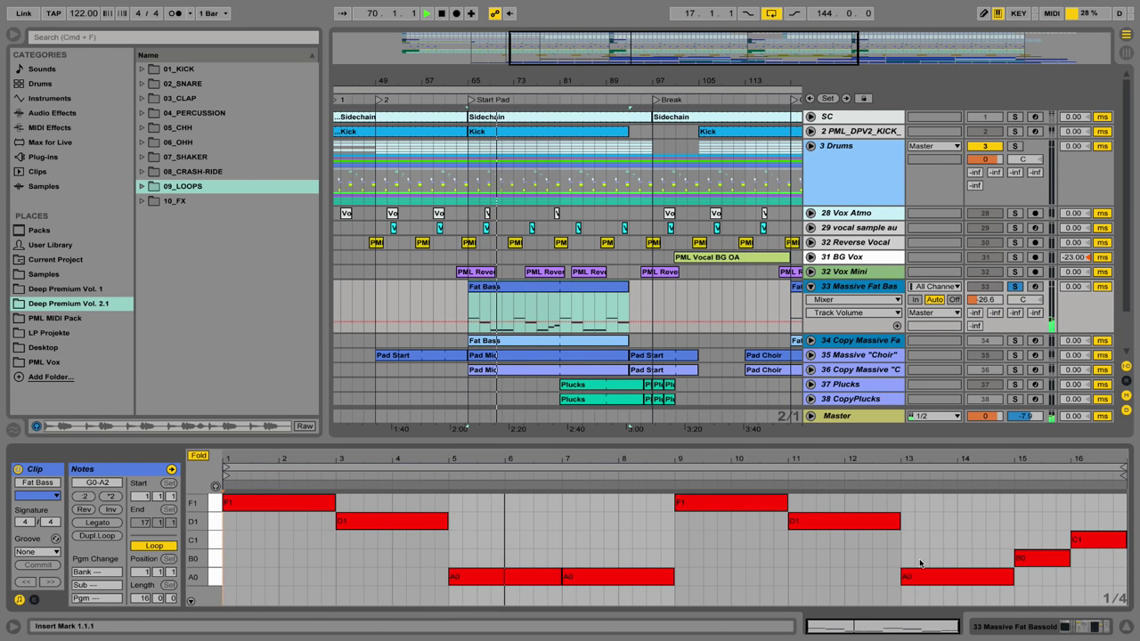
key(space)
Show the bass track's devices, expand both EQ Eights and open the Massive plug-in window
double_click(841, 287)
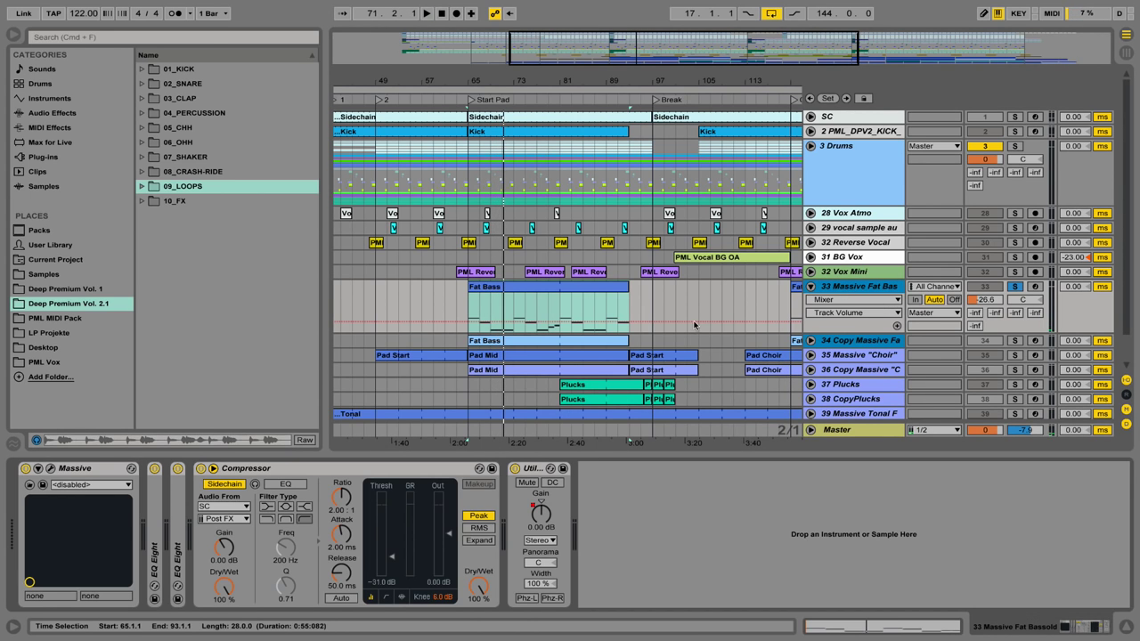
double_click(153, 509)
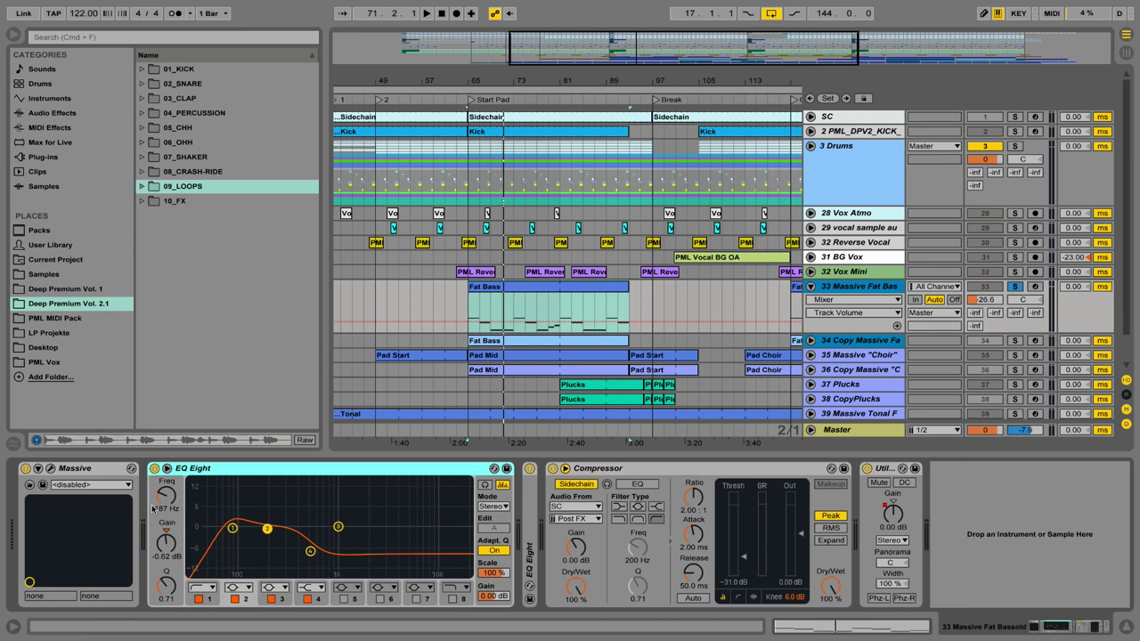
double_click(529, 504)
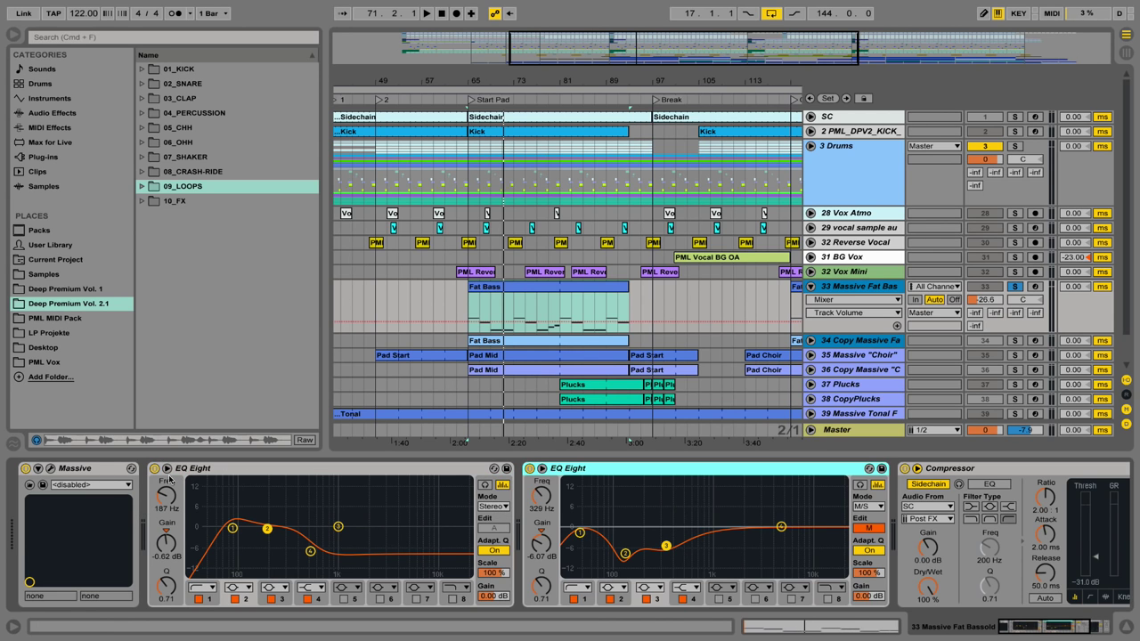
click(54, 471)
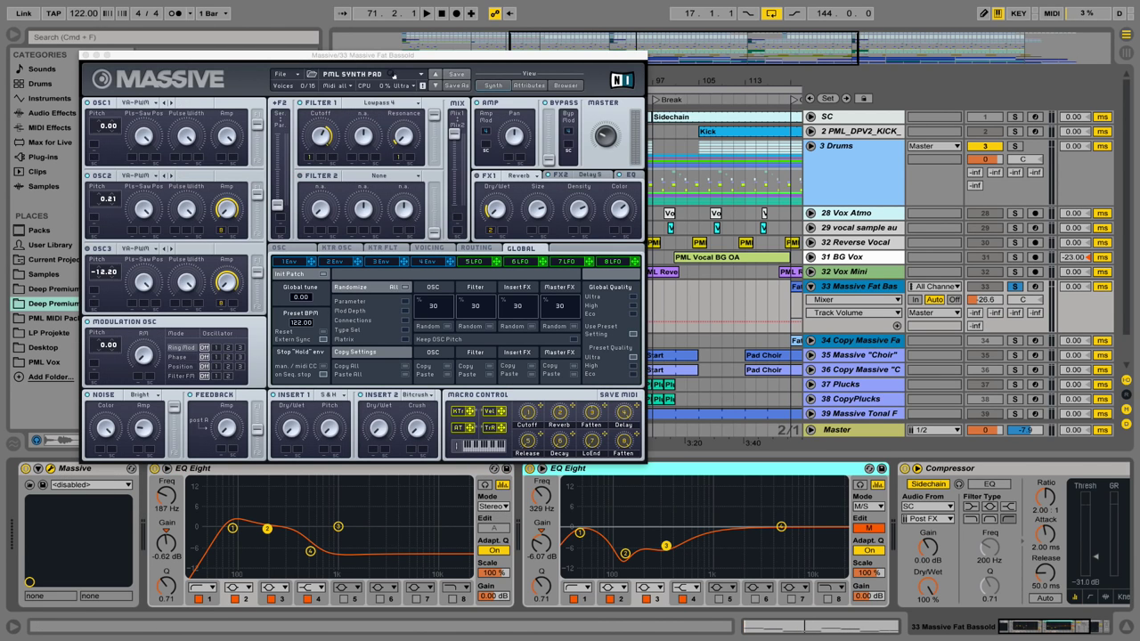
Review the bass patch's FX2 delay, fourth envelope and voicing settings in Massive, play it briefly, and close the plug-in window
drag(376, 55, 561, 85)
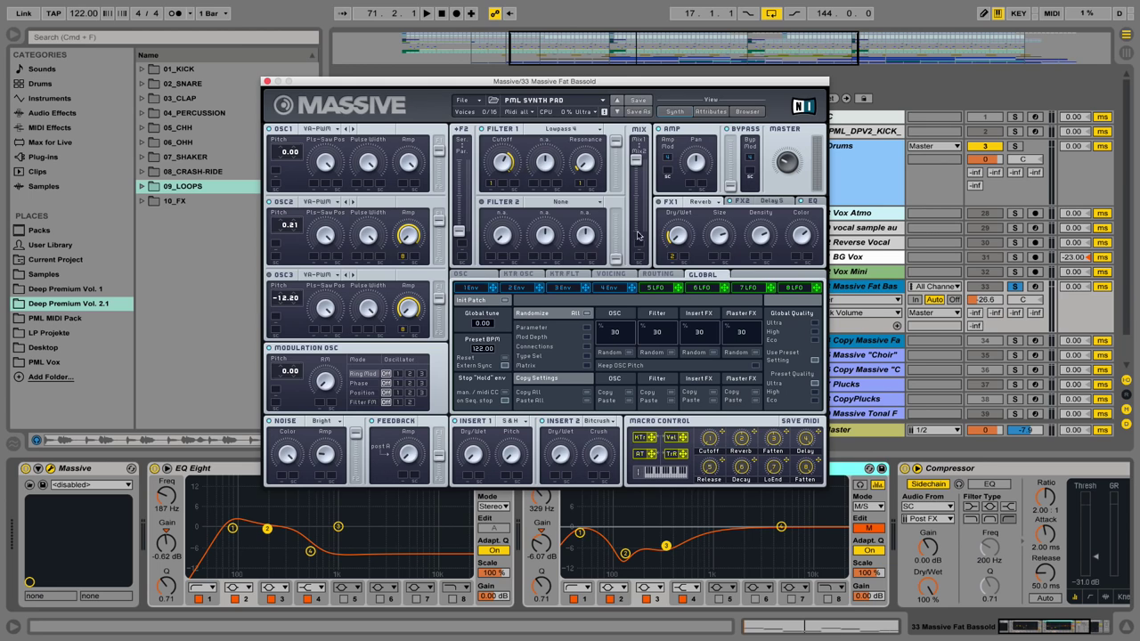
click(743, 202)
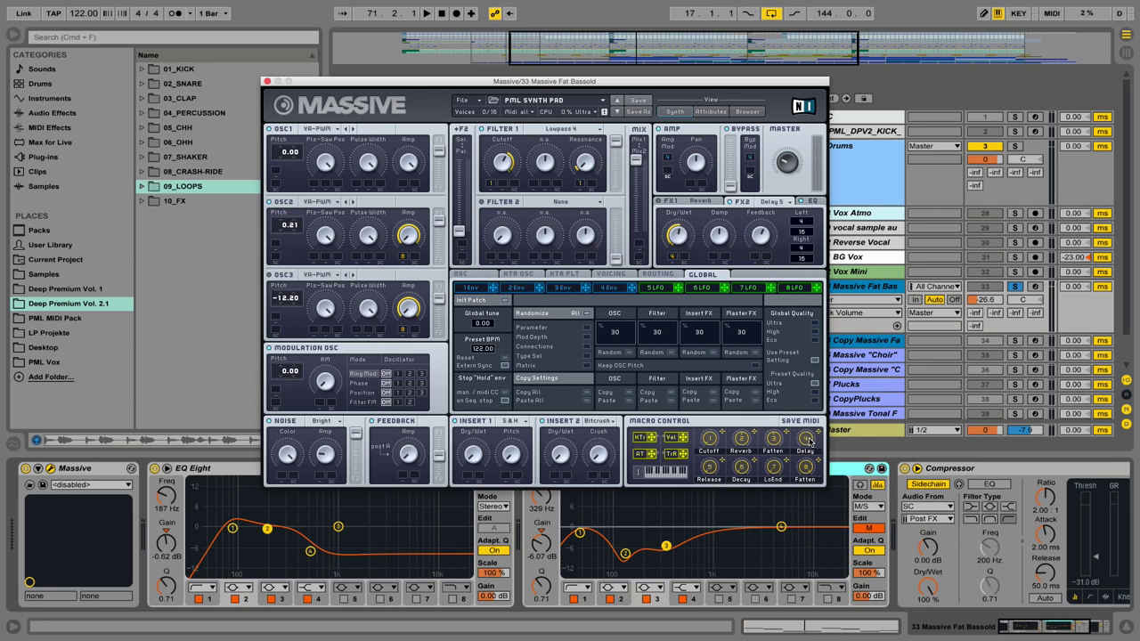
click(608, 288)
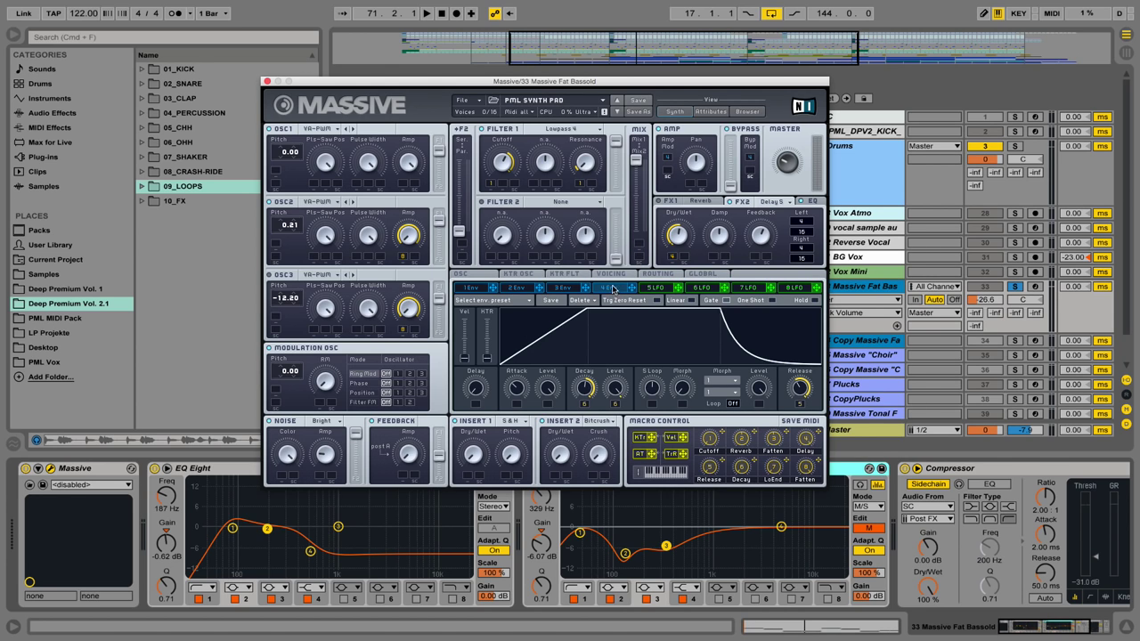
click(616, 274)
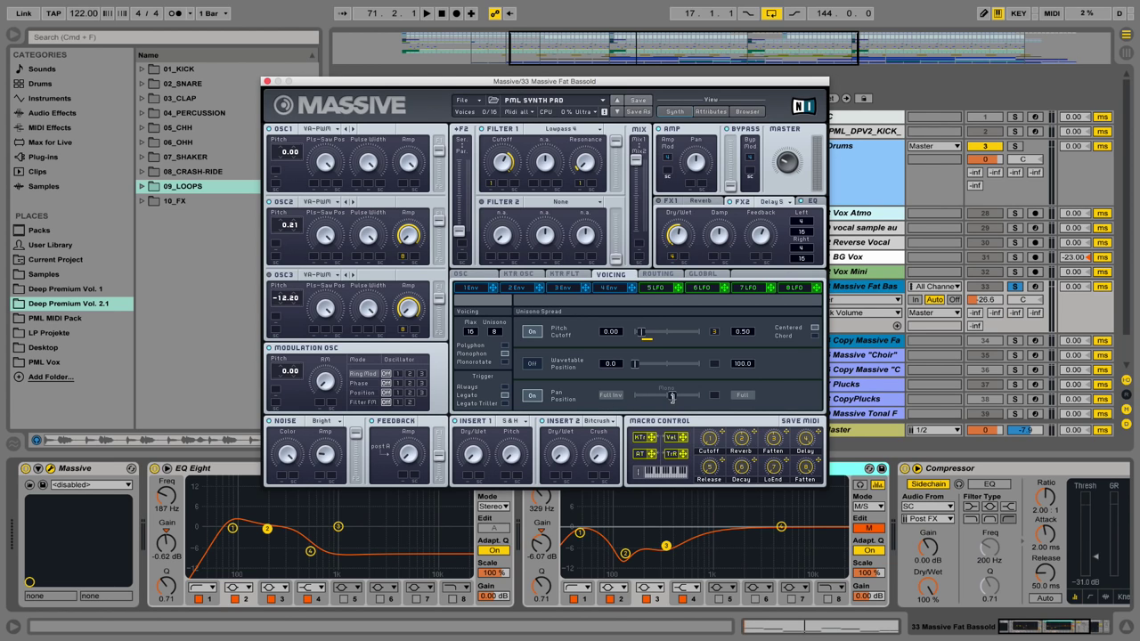
key(space)
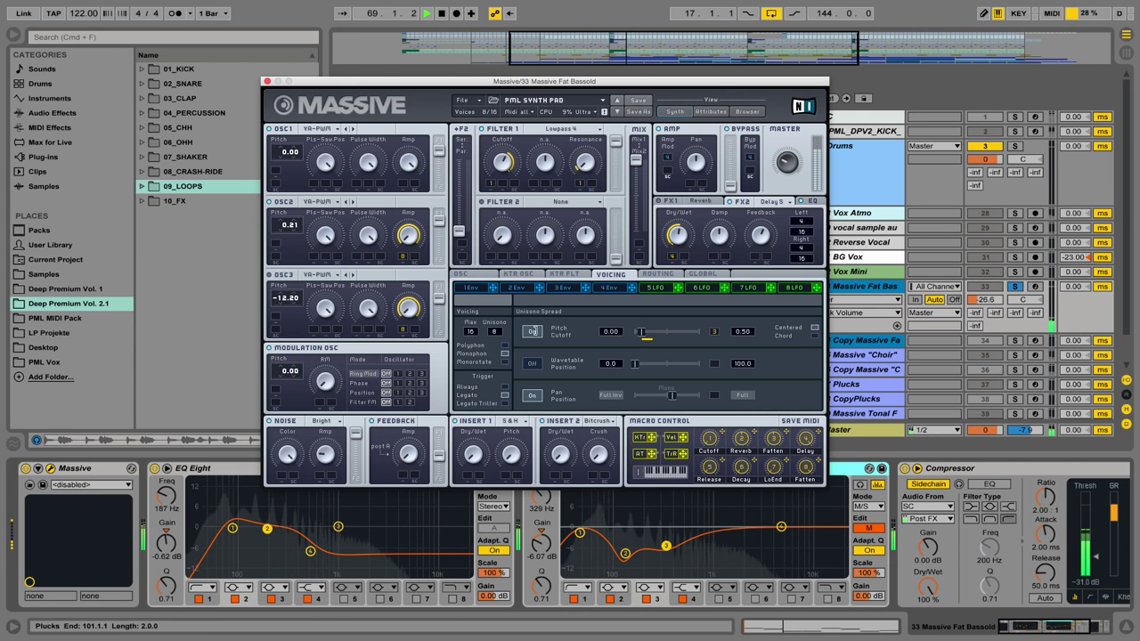
key(space)
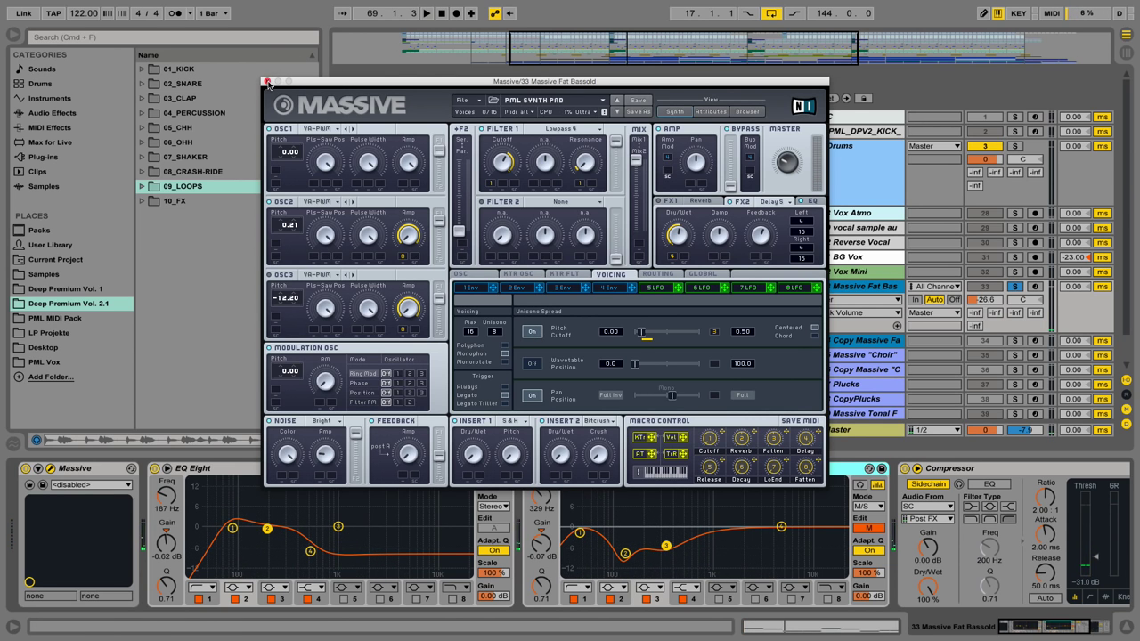
click(267, 82)
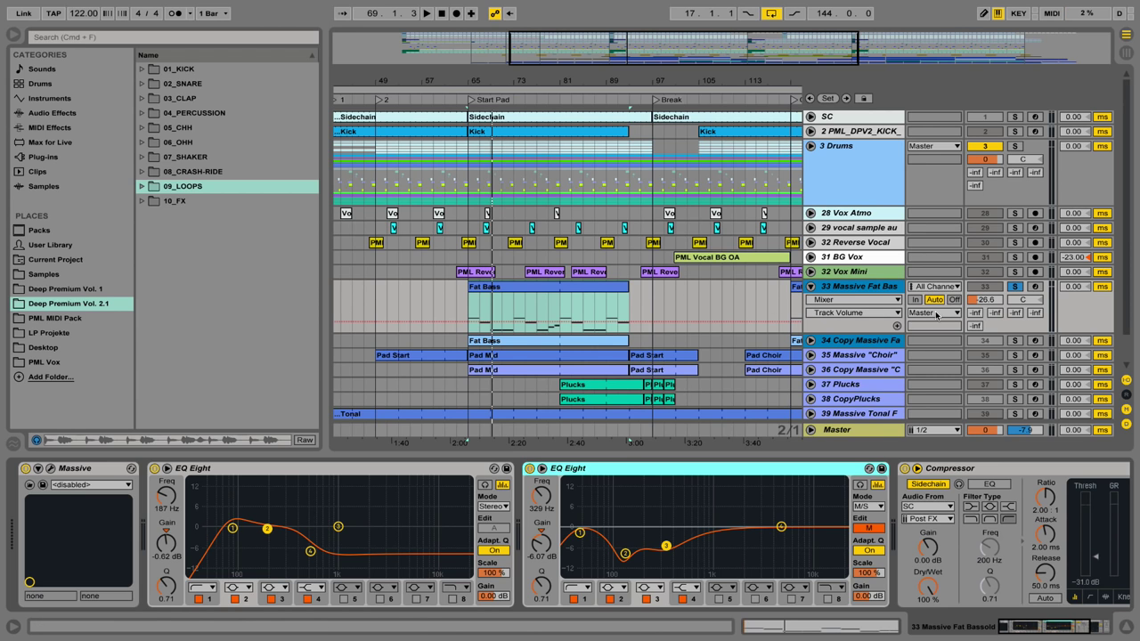
Solo, play and unfold the 35 Massive "Choir" track, and open its Pad Mid clip's notes folded to used pitches
click(1015, 354)
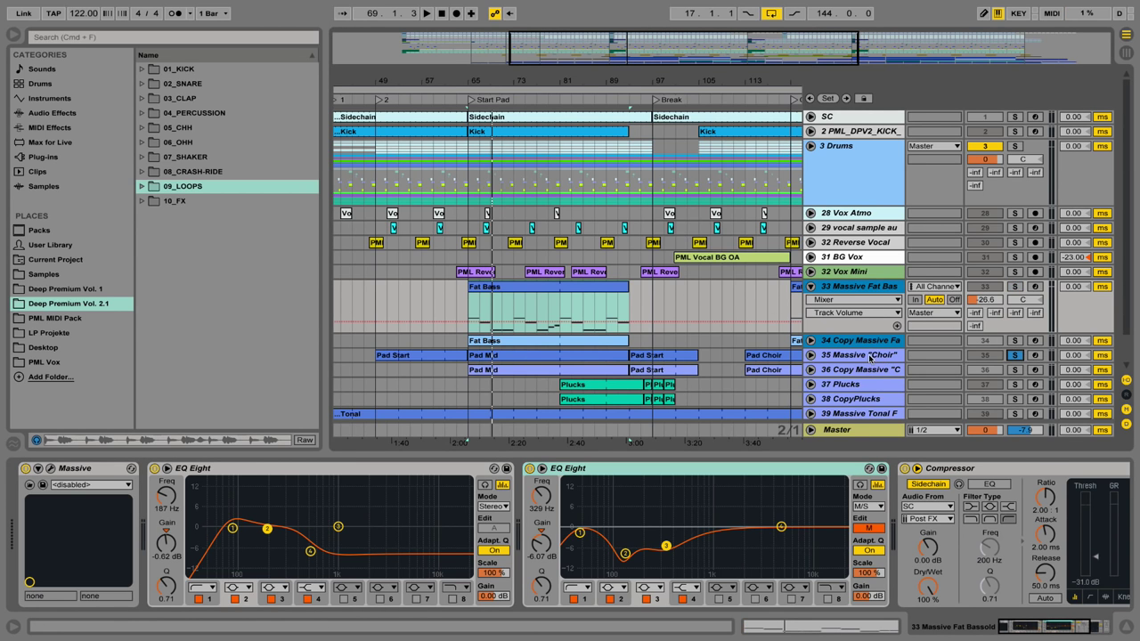
click(870, 358)
key(space)
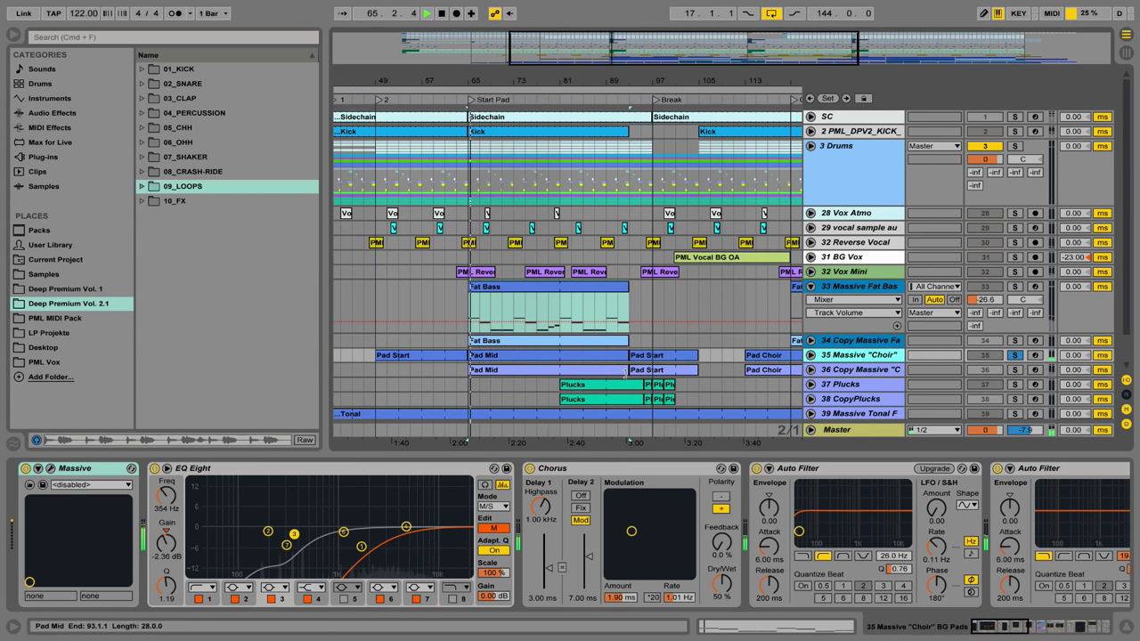
click(811, 354)
double_click(552, 355)
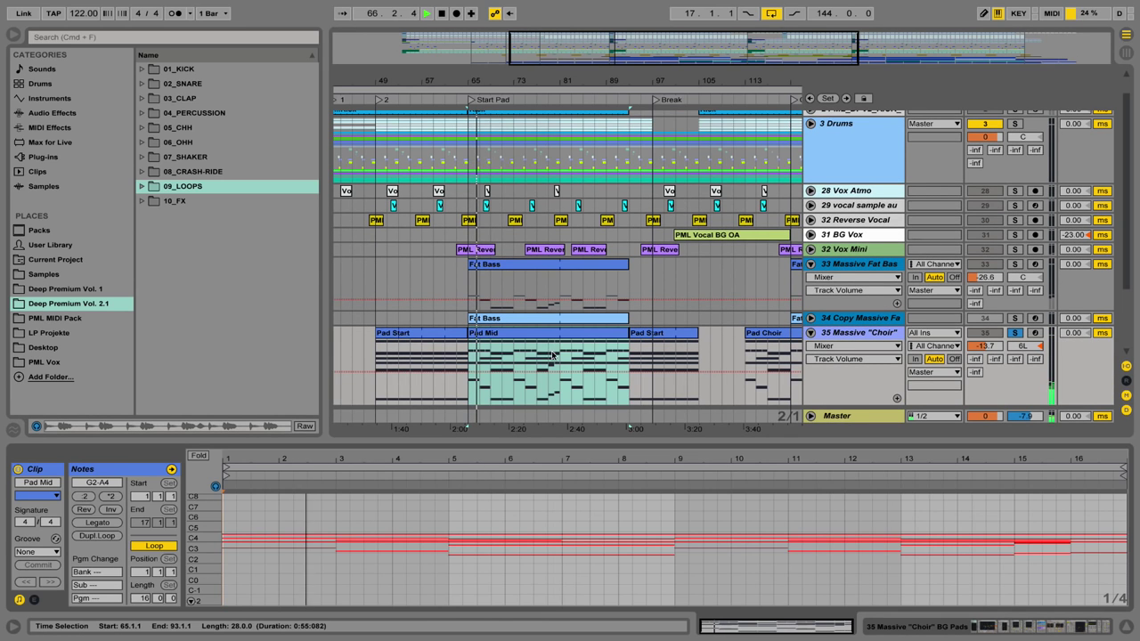
click(198, 455)
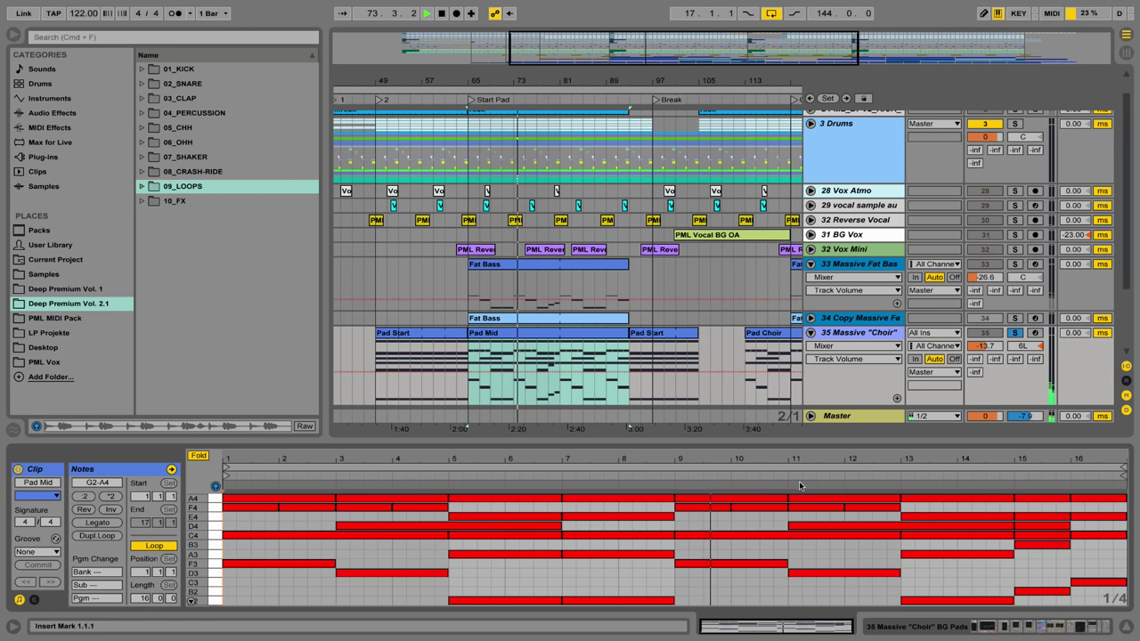
Stop playback and audition the Pad Mid clip from bar 11 and again from bar 15
key(space)
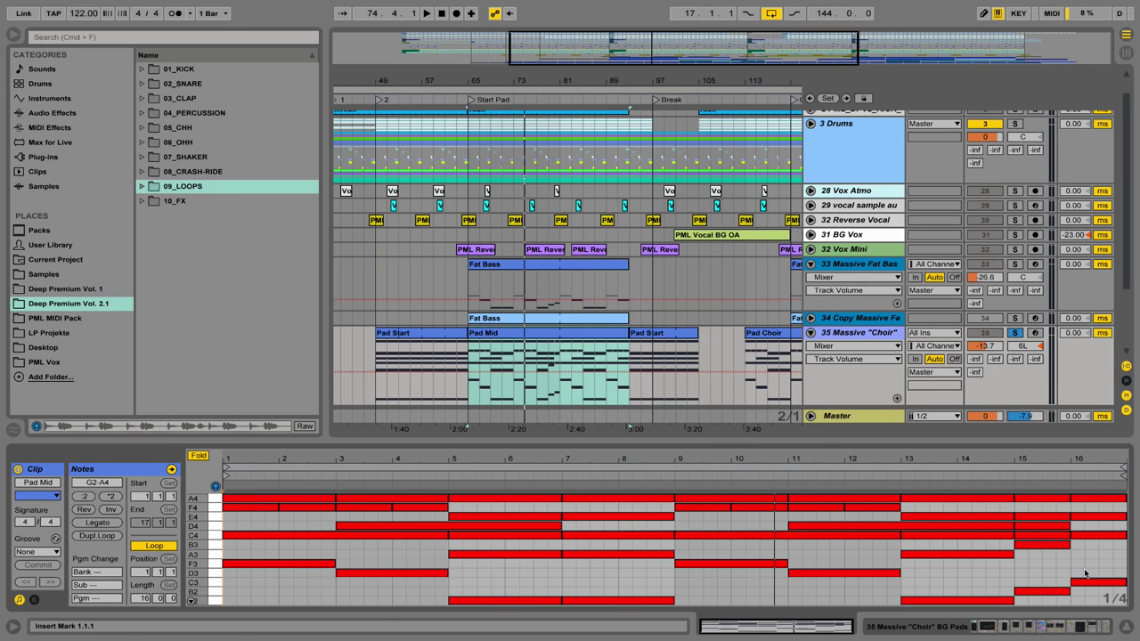
click(785, 477)
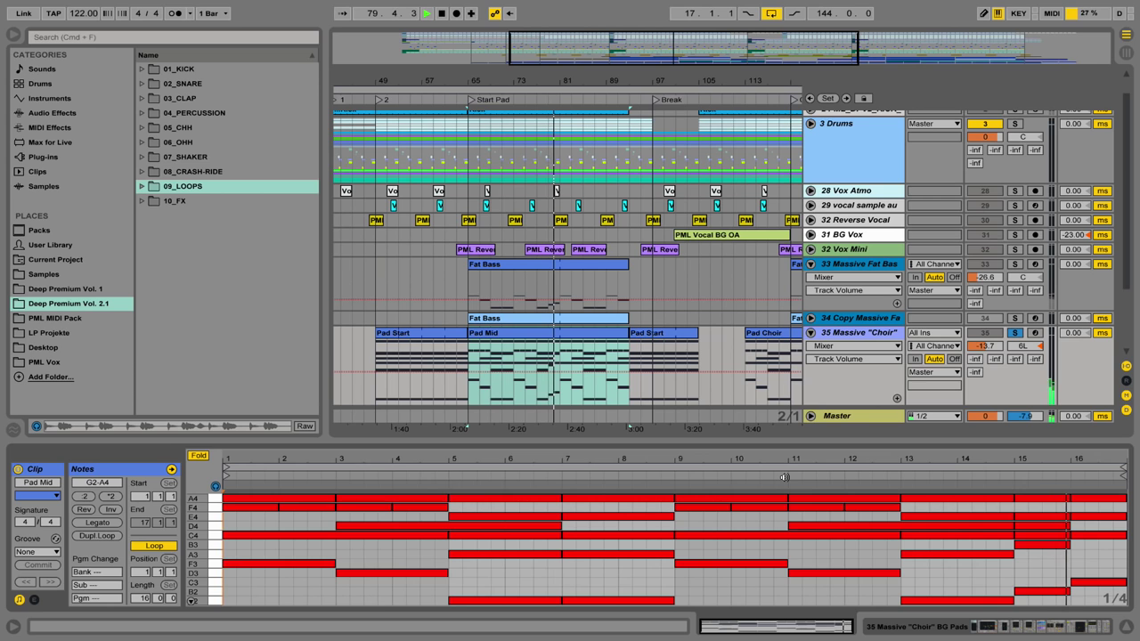
key(space)
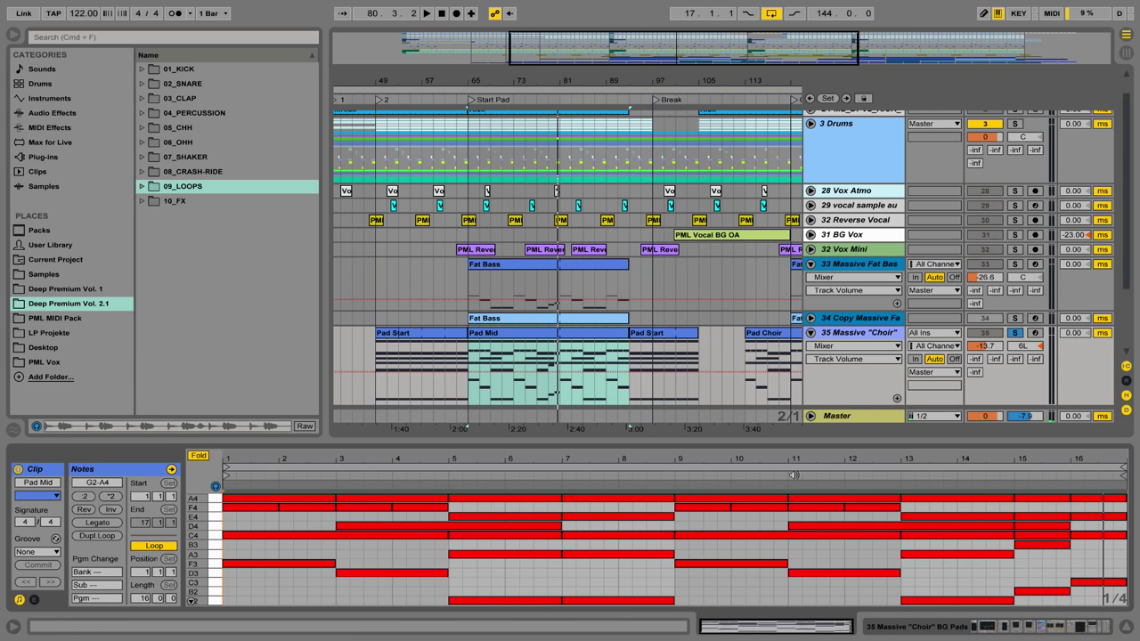
click(1011, 476)
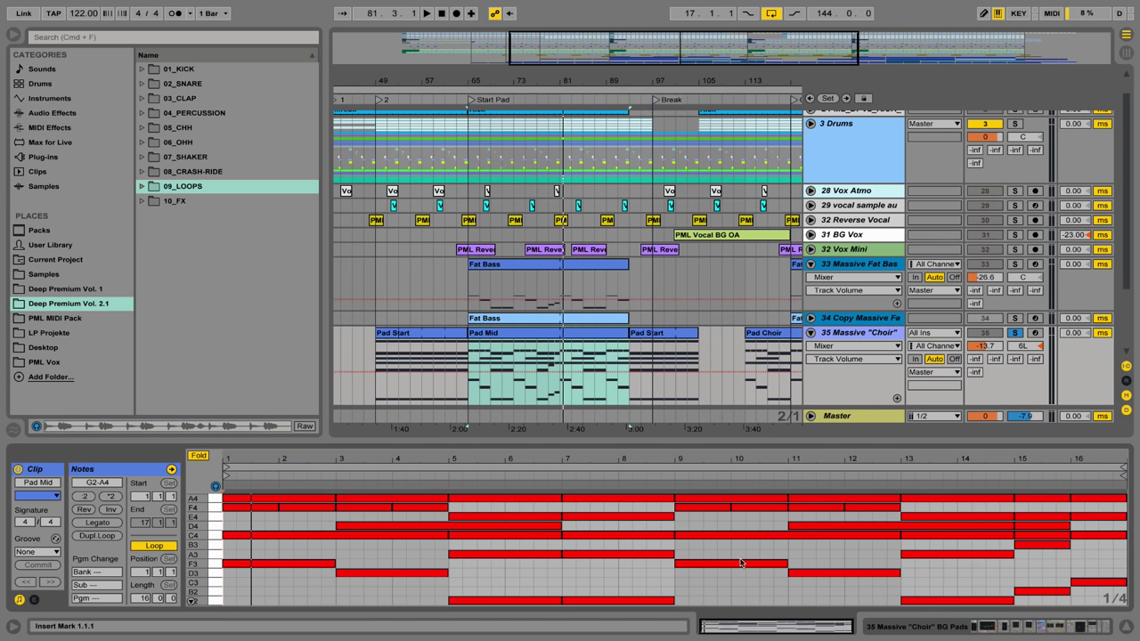
Slightly reduce the height of the 35 Massive "Choir" track, return the solo to it after briefly soloing 37 Plucks, and show its devices
scroll(685, 360, down, 3)
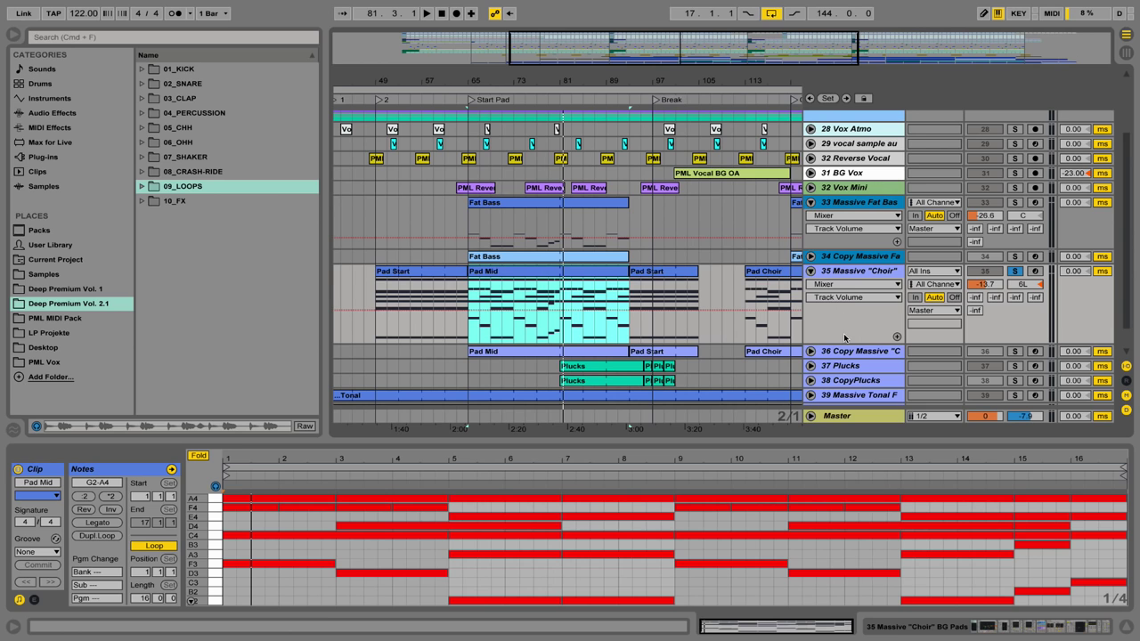
drag(849, 342, 848, 328)
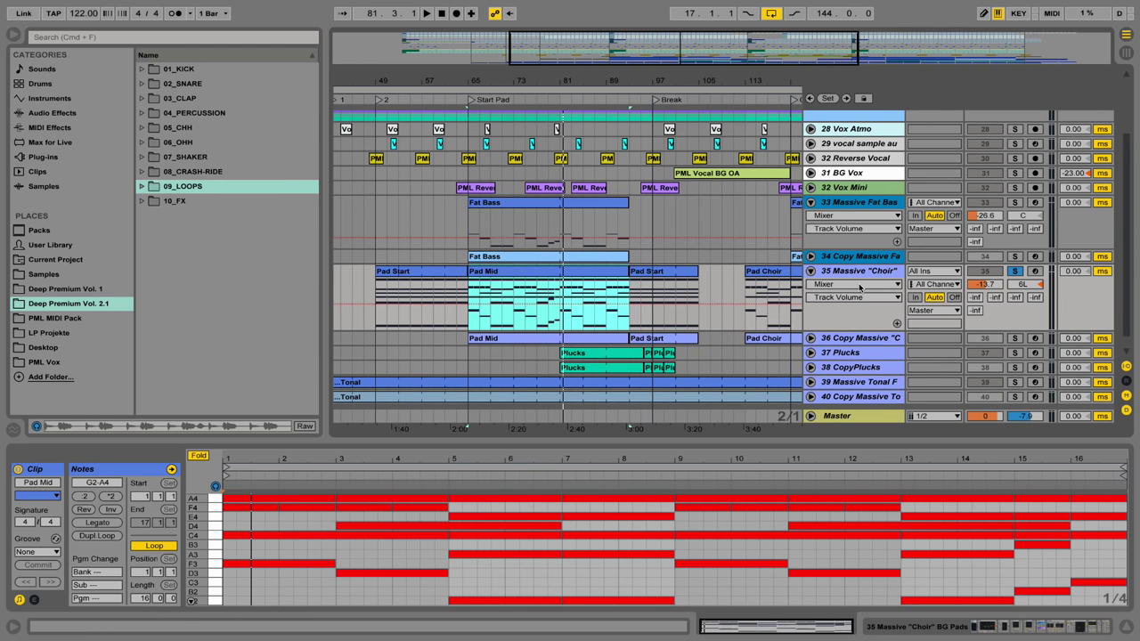
click(1014, 353)
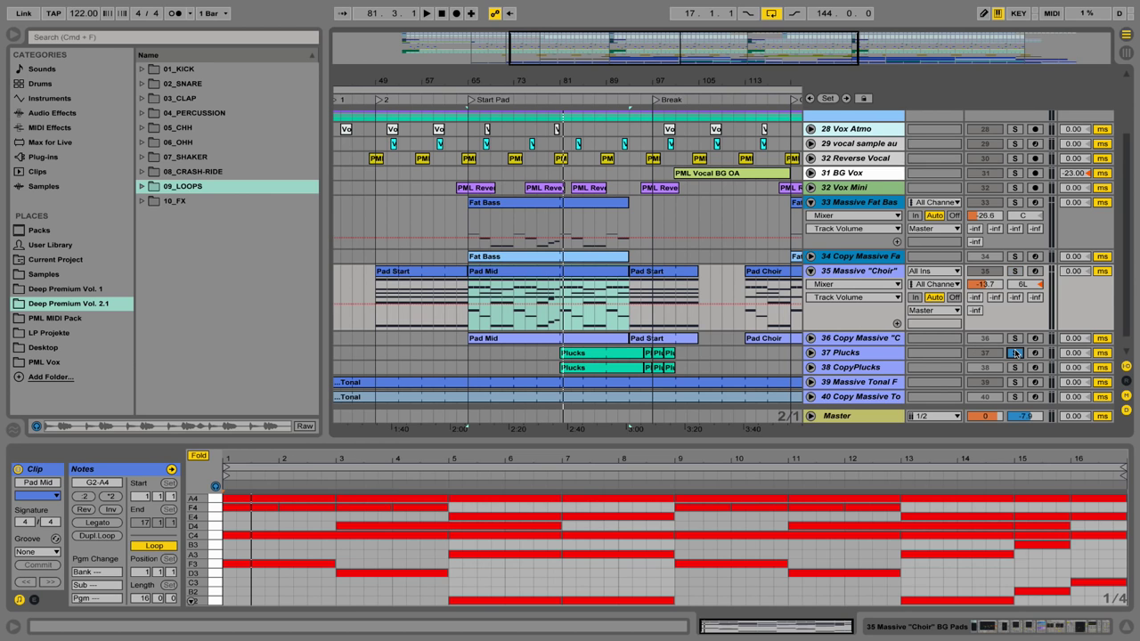
click(896, 356)
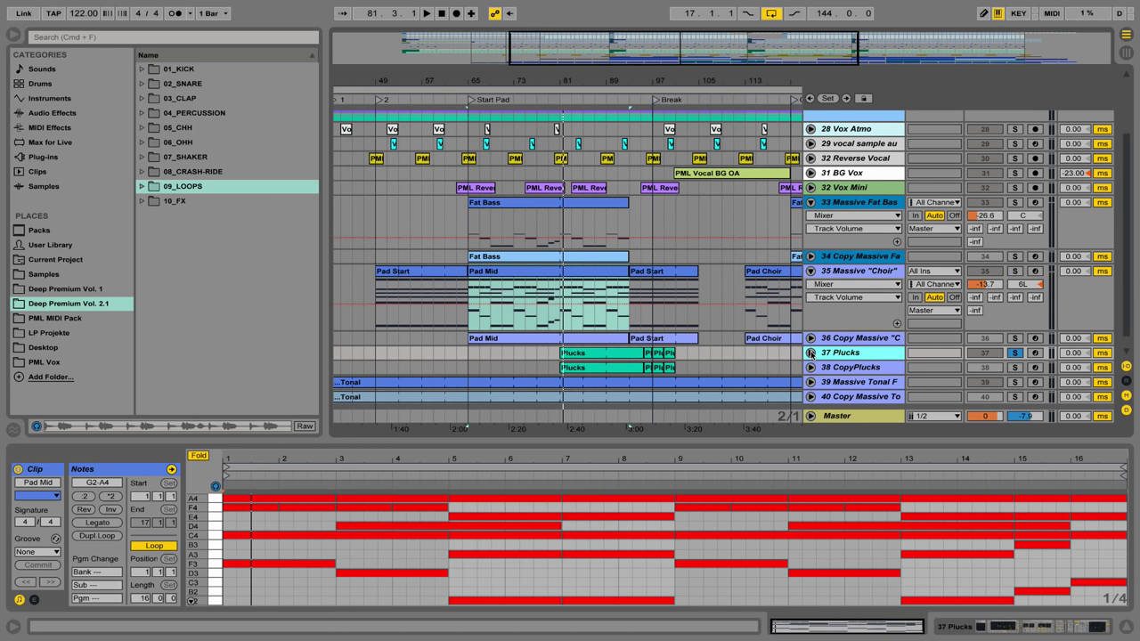
click(842, 278)
click(1015, 271)
double_click(881, 270)
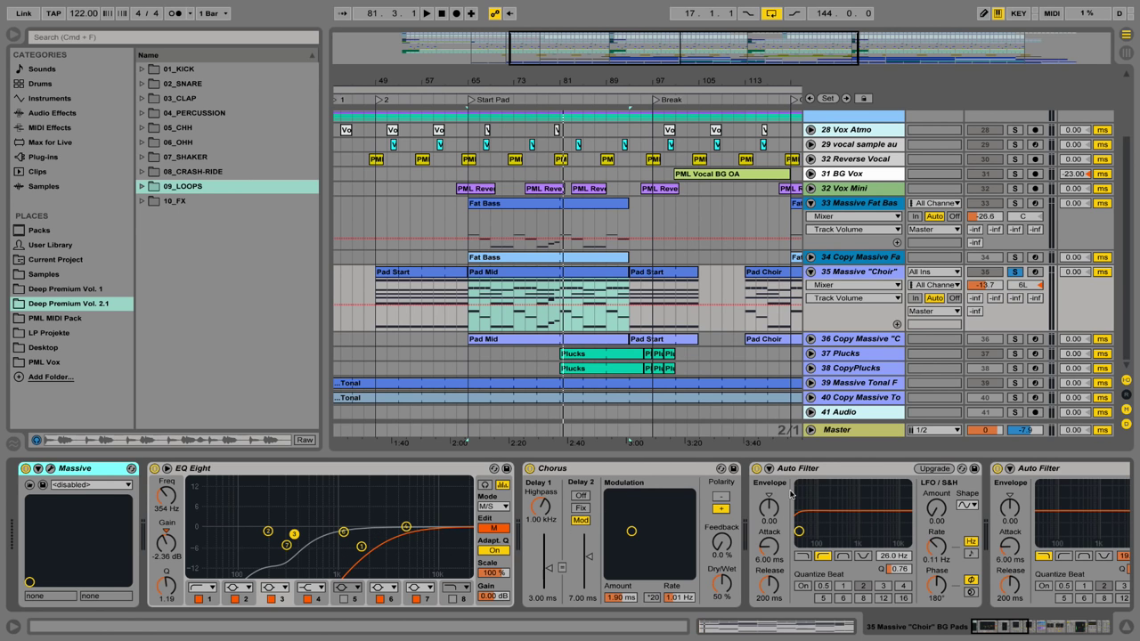
Compare the choir pads with PML Doubler switched off and on during playback, leaving it on, and stop
drag(1022, 630, 1048, 634)
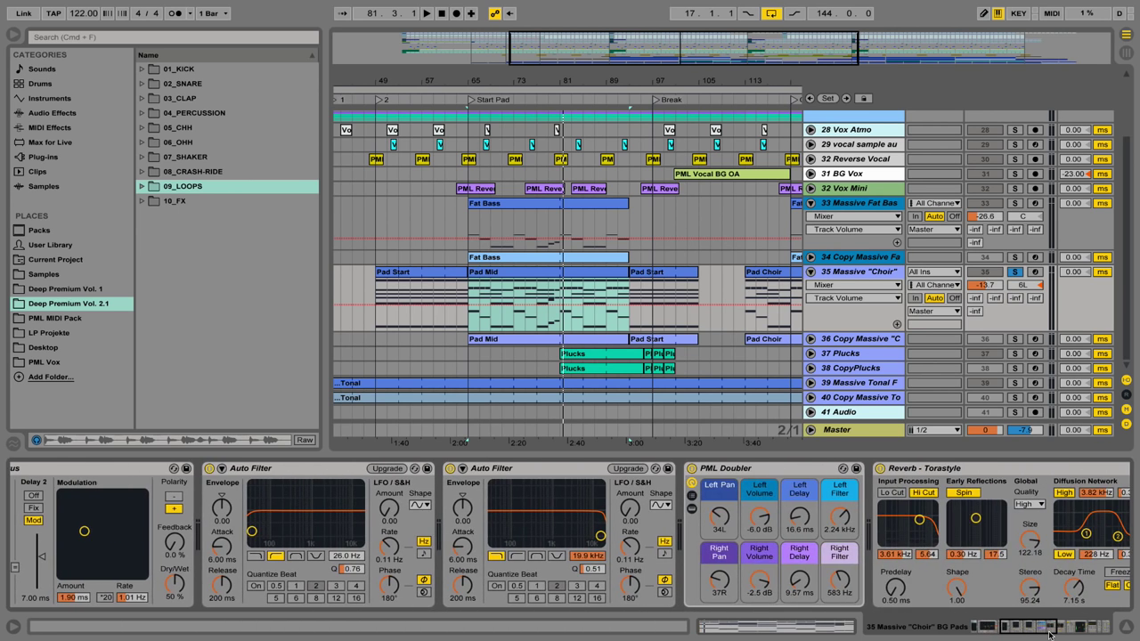
click(691, 468)
key(space)
click(692, 469)
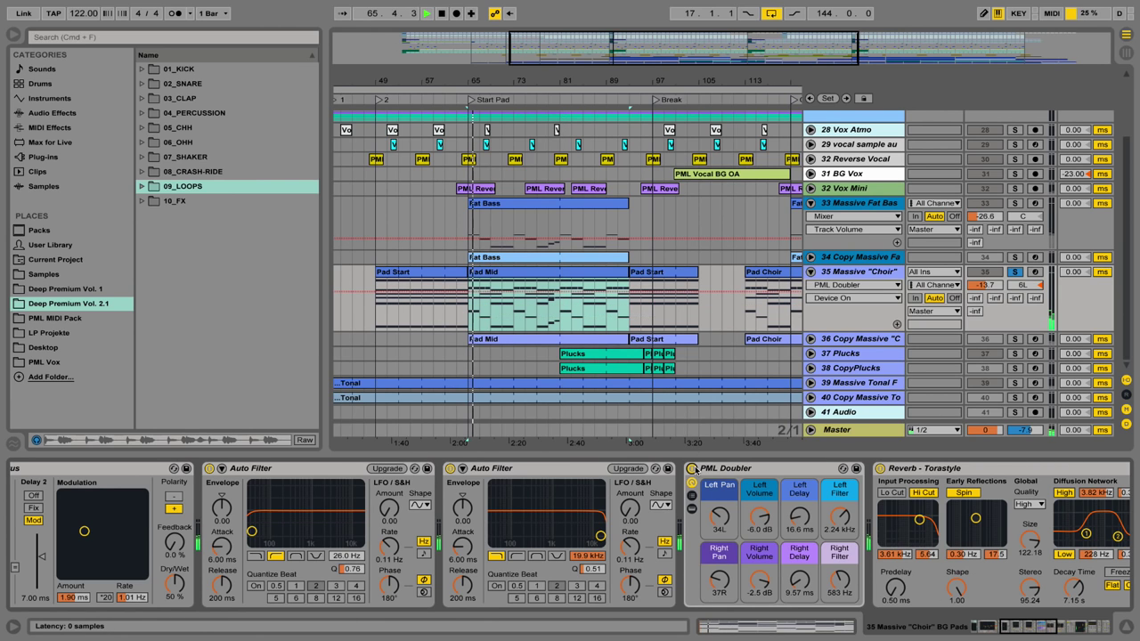
click(692, 469)
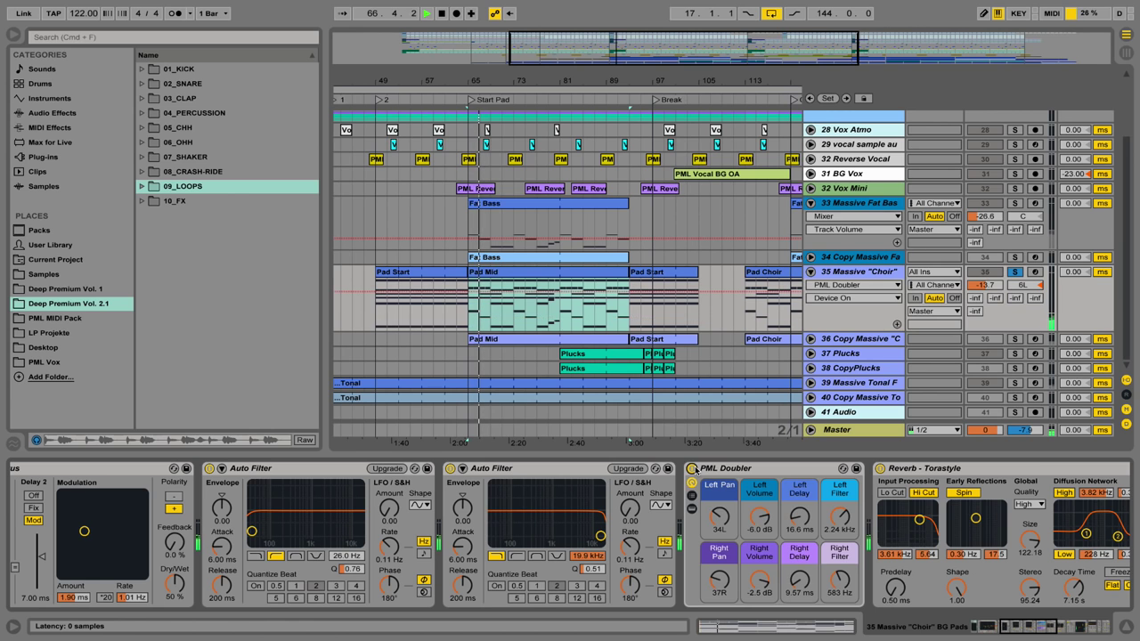
click(692, 469)
key(space)
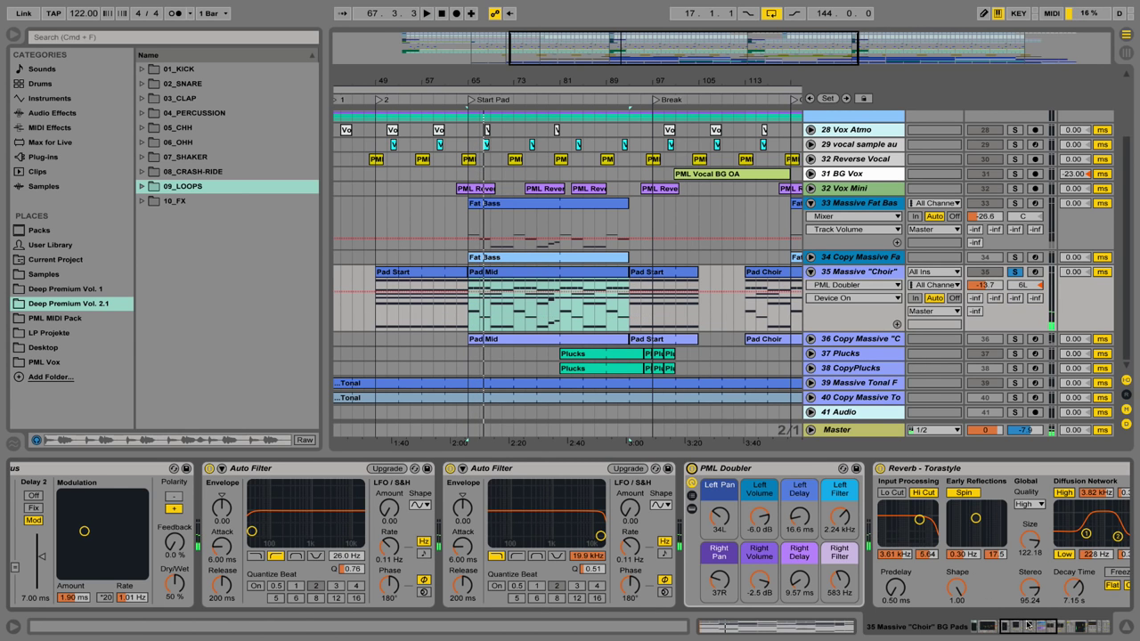
Compare the choir pads with the Torastyle Reverb switched off and on during playback, leaving it on
click(1040, 628)
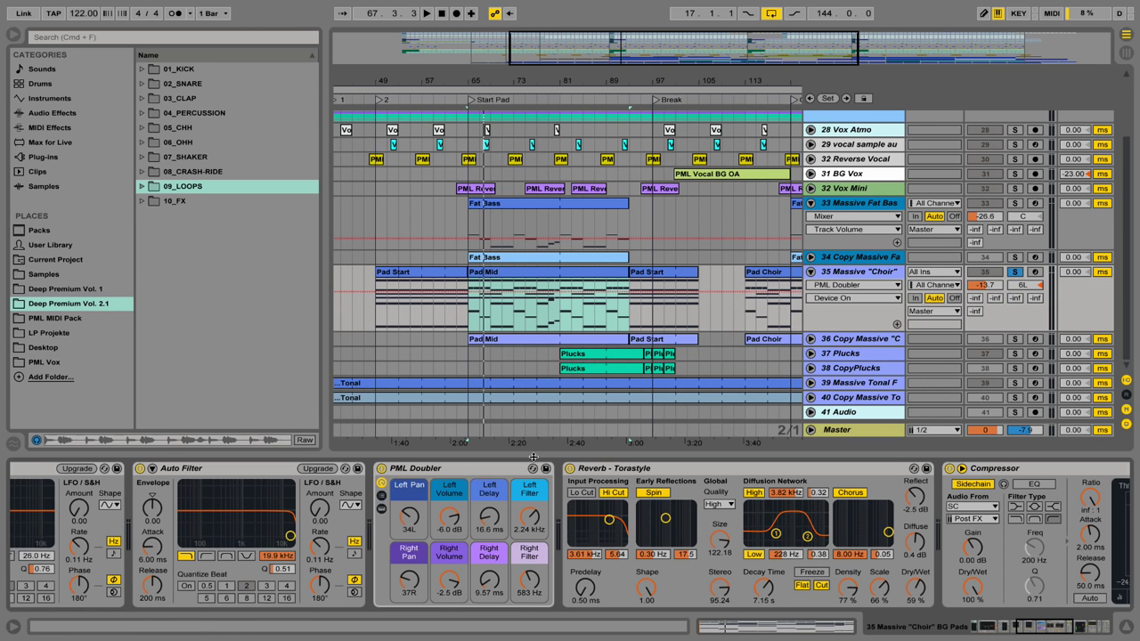
click(570, 469)
key(space)
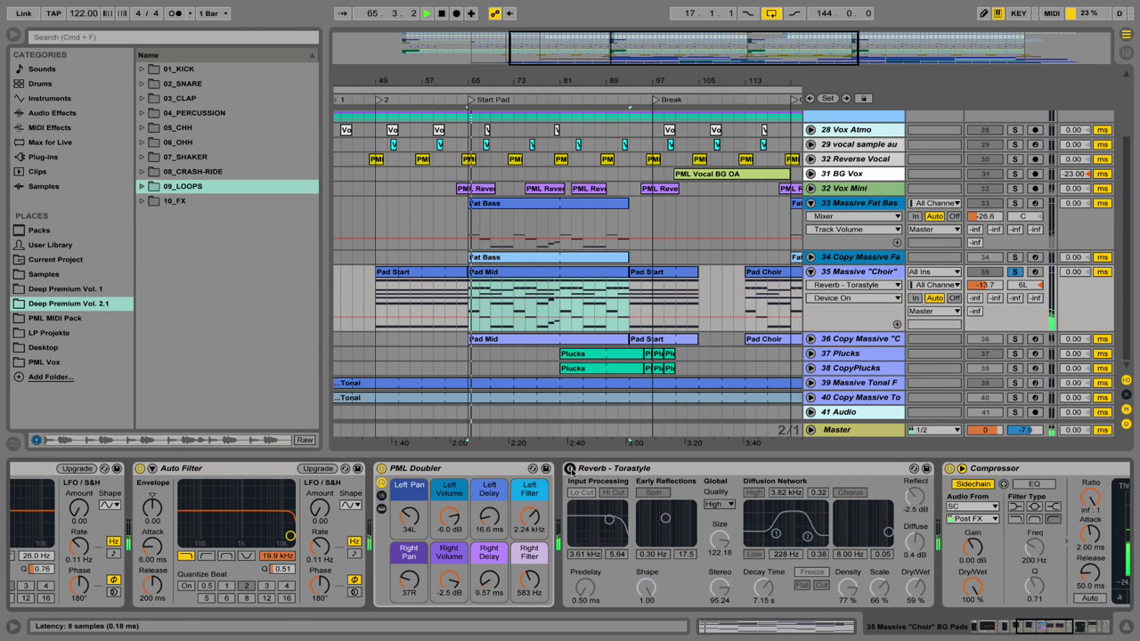
click(569, 468)
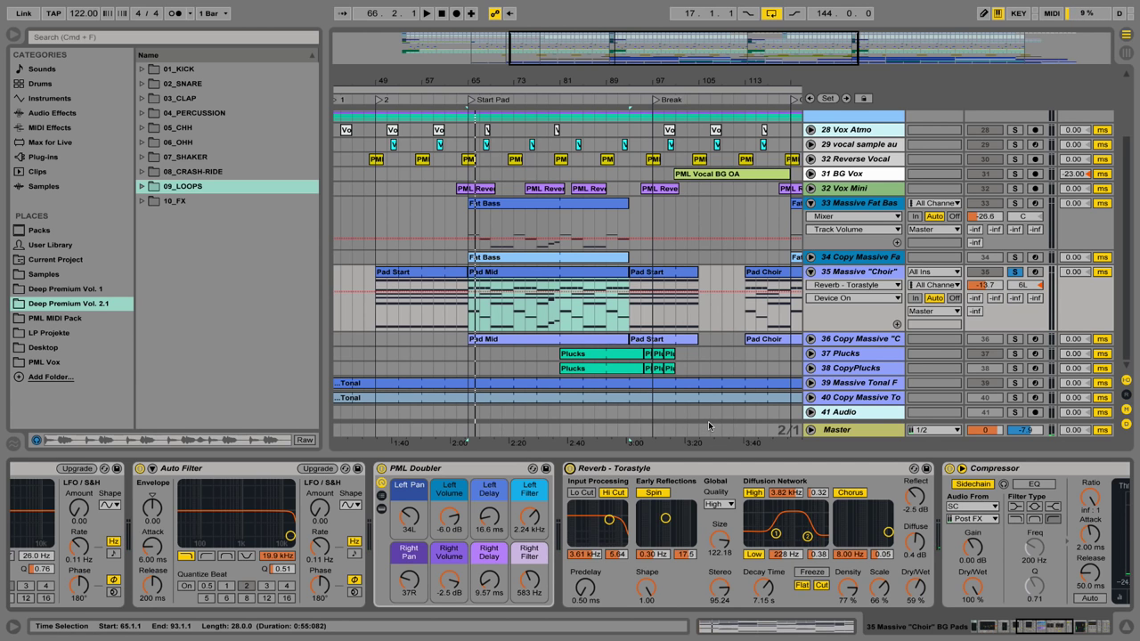
List the audio effects with the Glue Compressor presets collapsed, and display the choir track's Utility Gain automation
drag(1050, 626, 1073, 626)
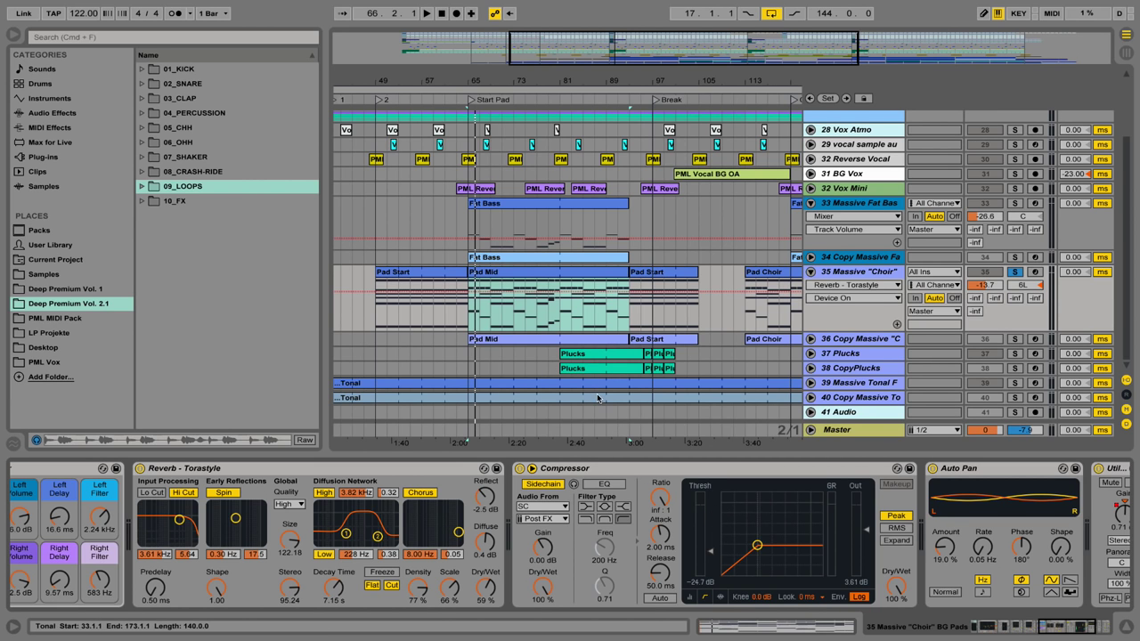
drag(1076, 628, 1088, 632)
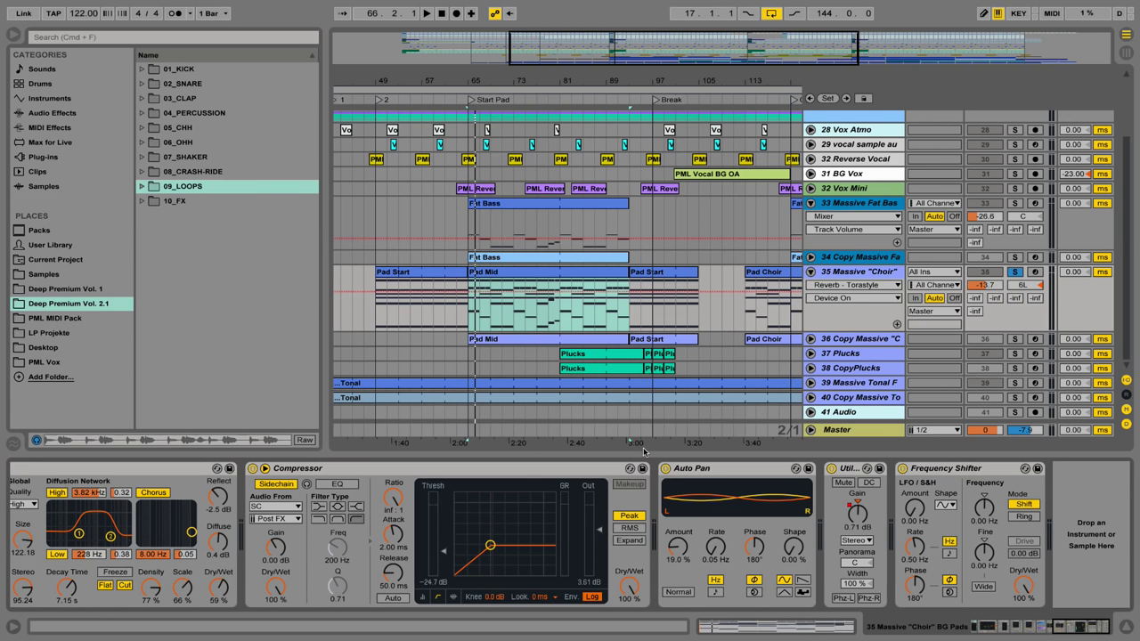
click(66, 116)
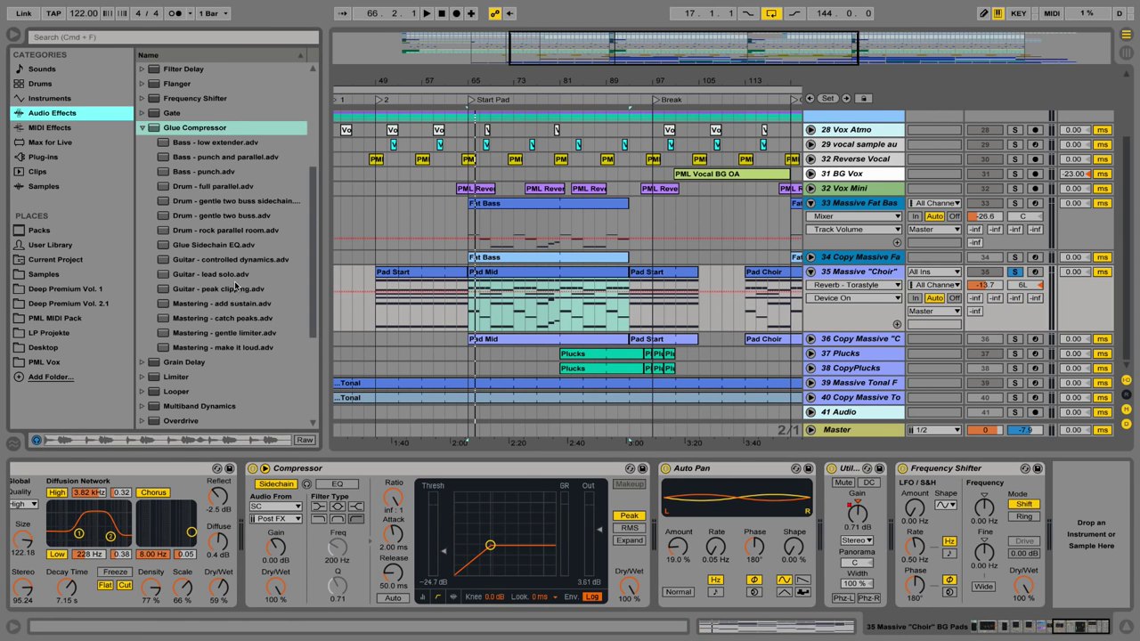
click(142, 130)
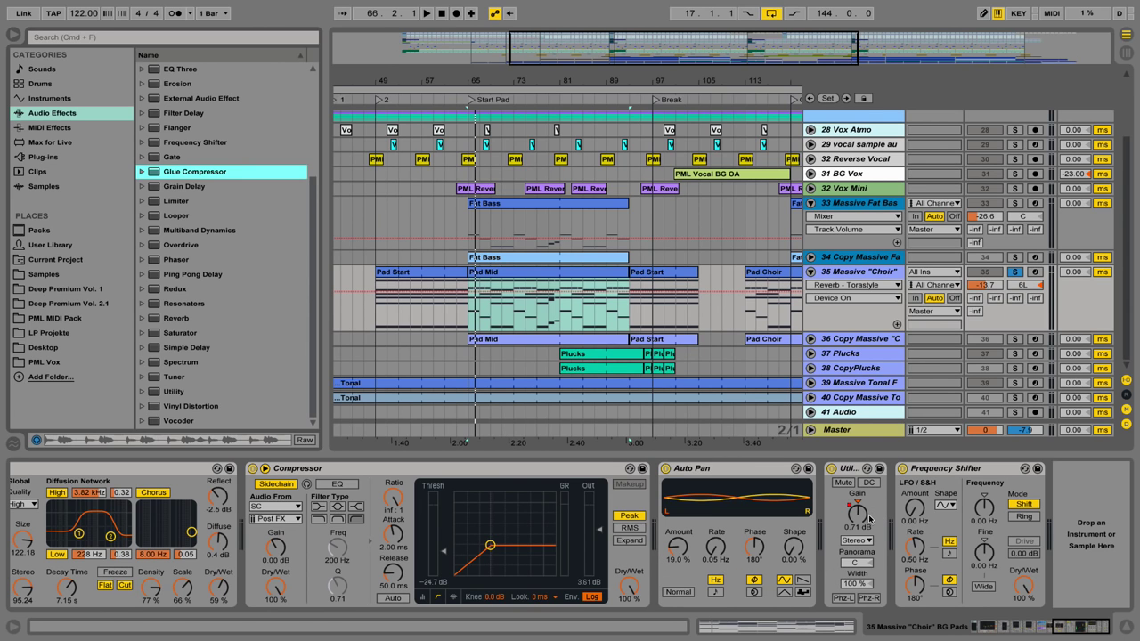
click(865, 521)
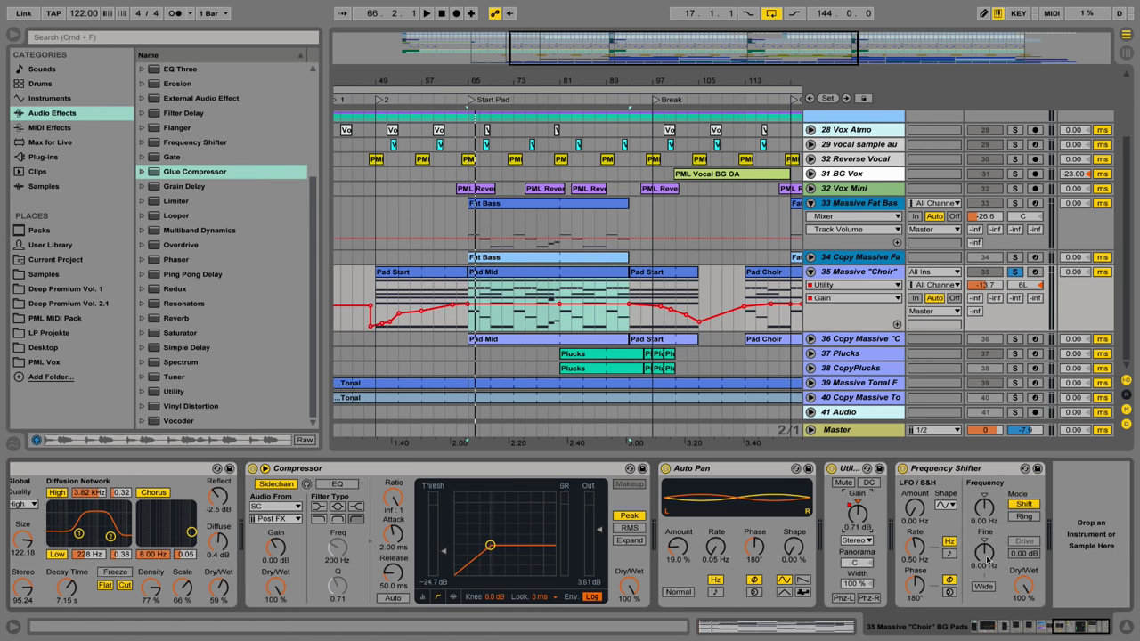
Open the choir track's Massive plug-in window and place it over the middle of the arrangement
drag(1076, 628, 952, 619)
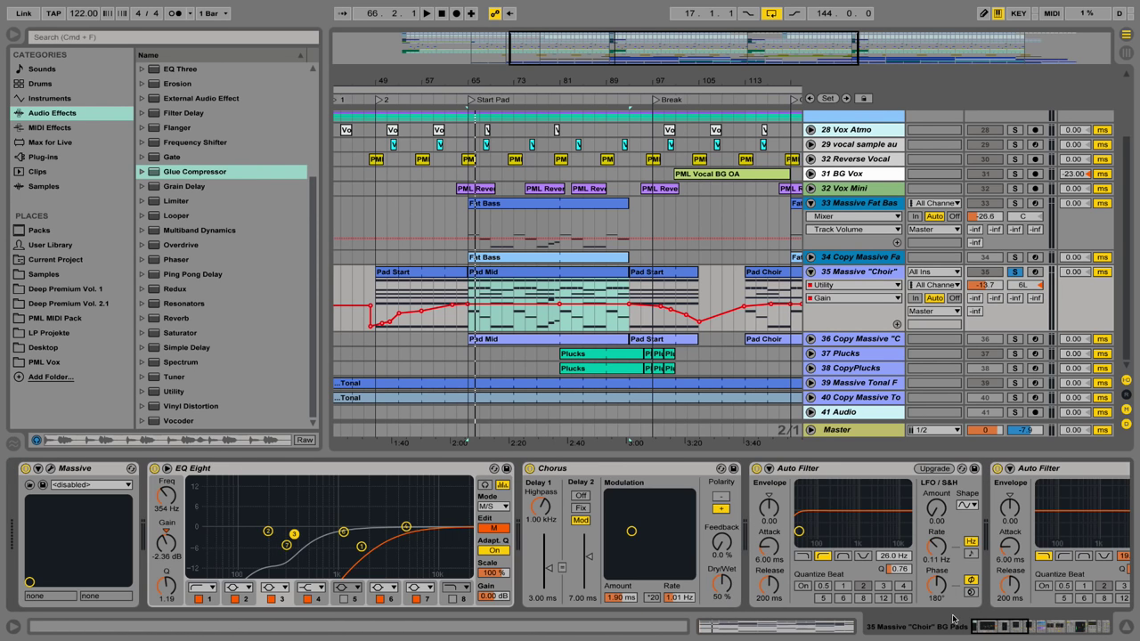
click(50, 469)
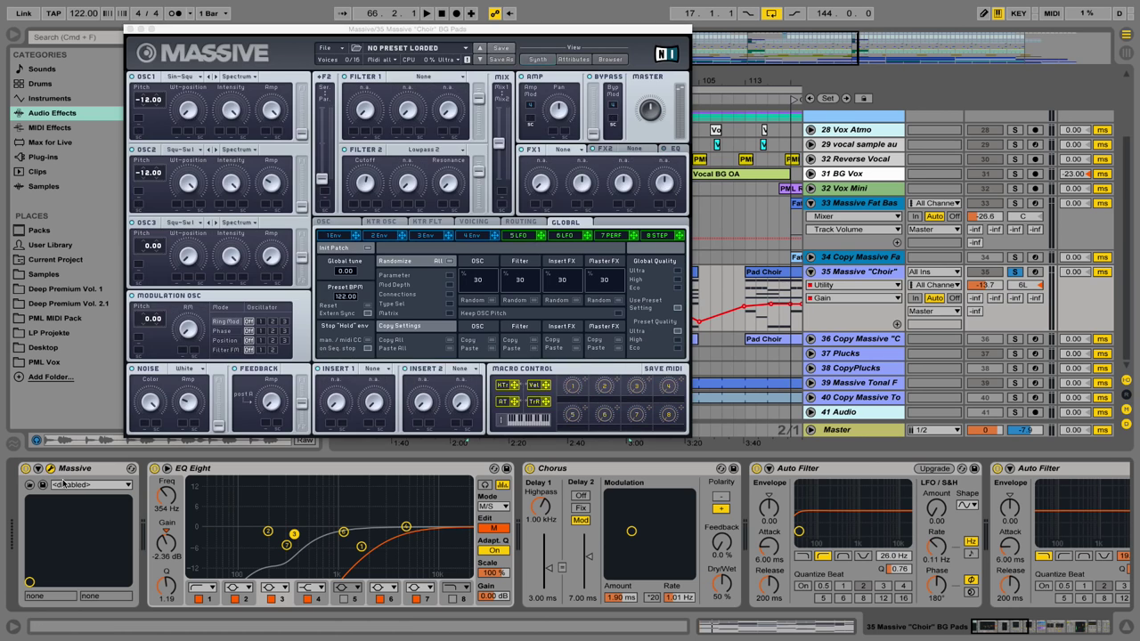
drag(352, 28, 504, 100)
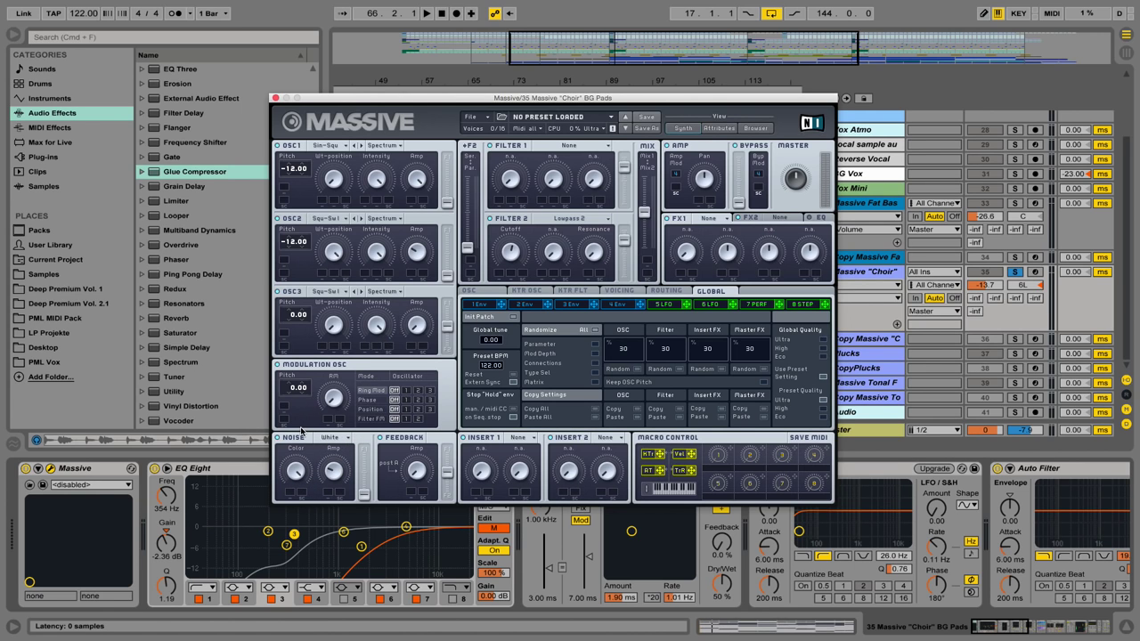
Audition the soloed choir pads briefly, stop playback, and close the choir track's Massive plug-in window
key(space)
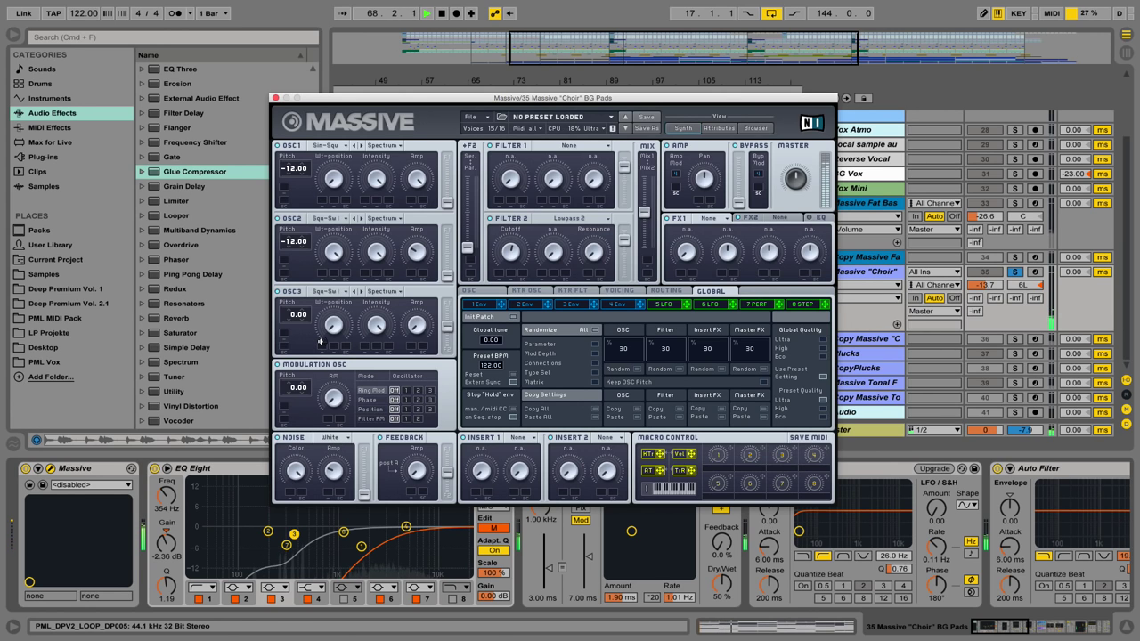
key(space)
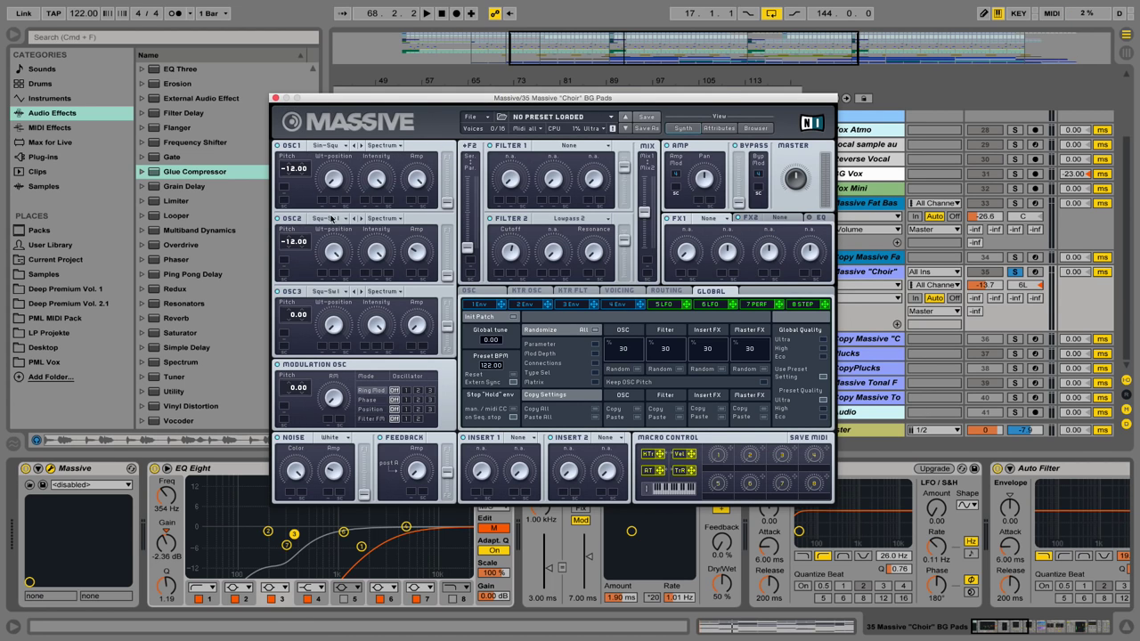
click(275, 98)
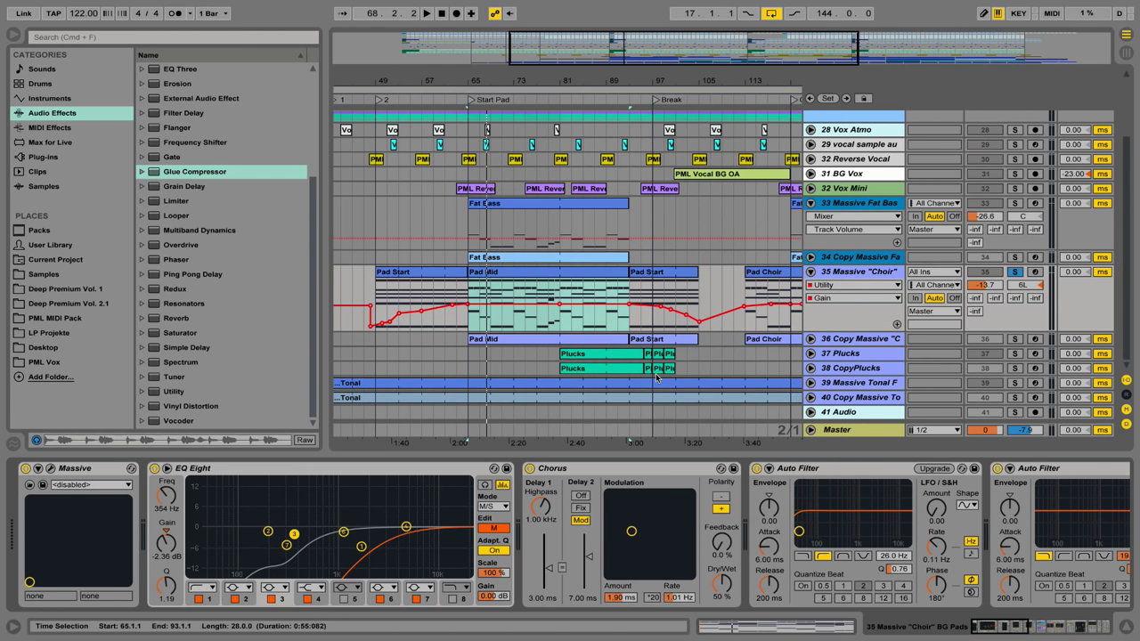
Inspect the Massive patch on the copied choir track, viewing its Voicing settings, EQ and FX1 Reverb, and close the plug-in window
click(860, 339)
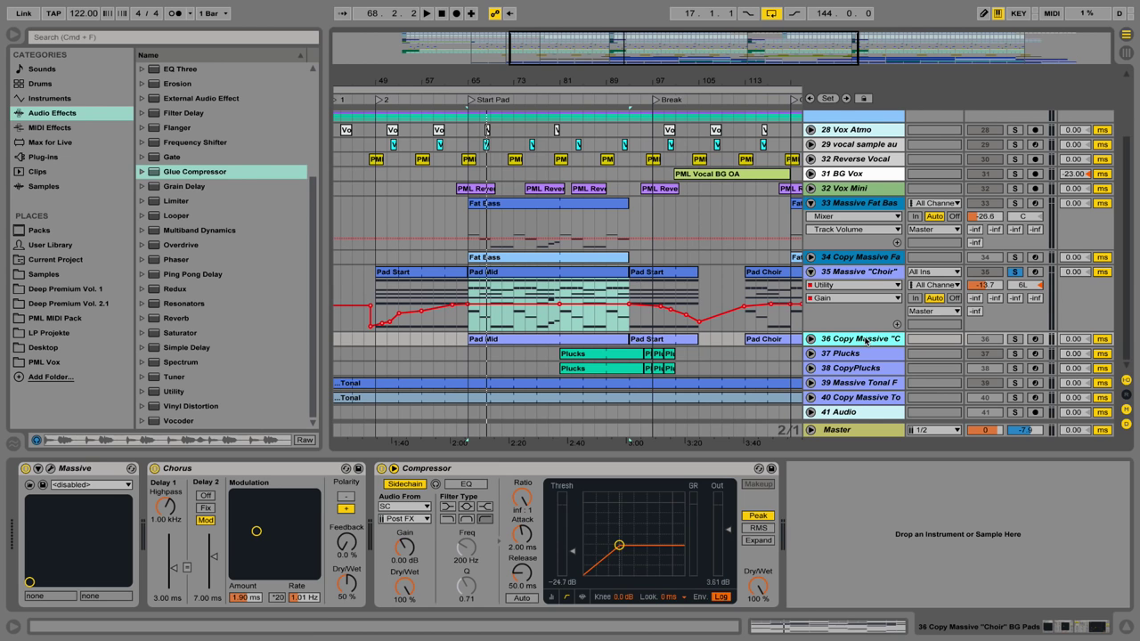
click(50, 470)
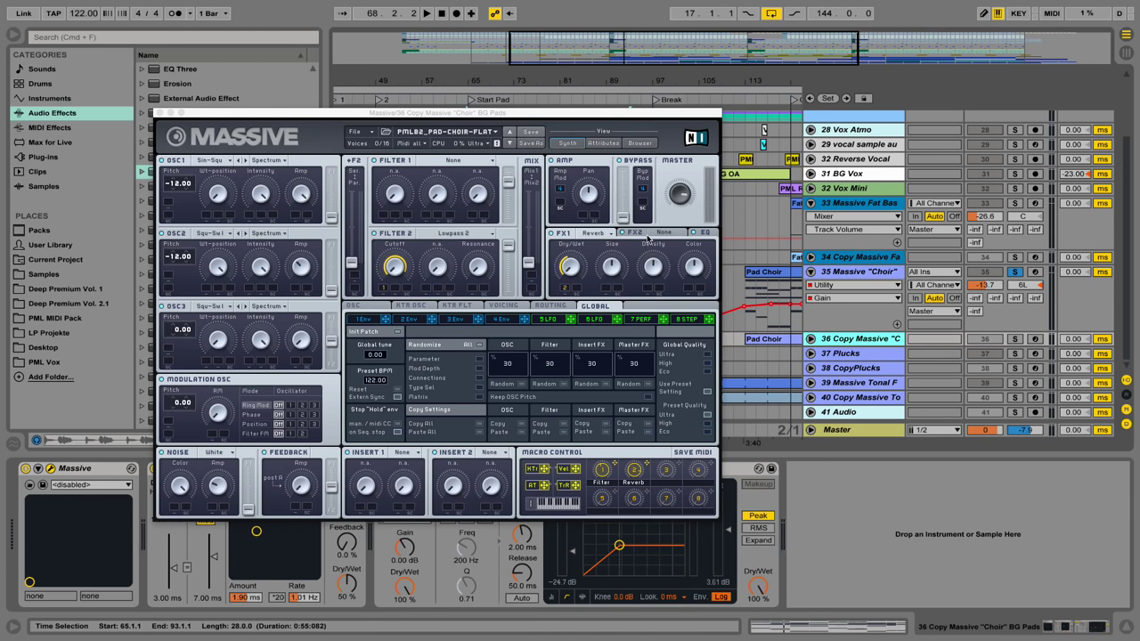
click(504, 305)
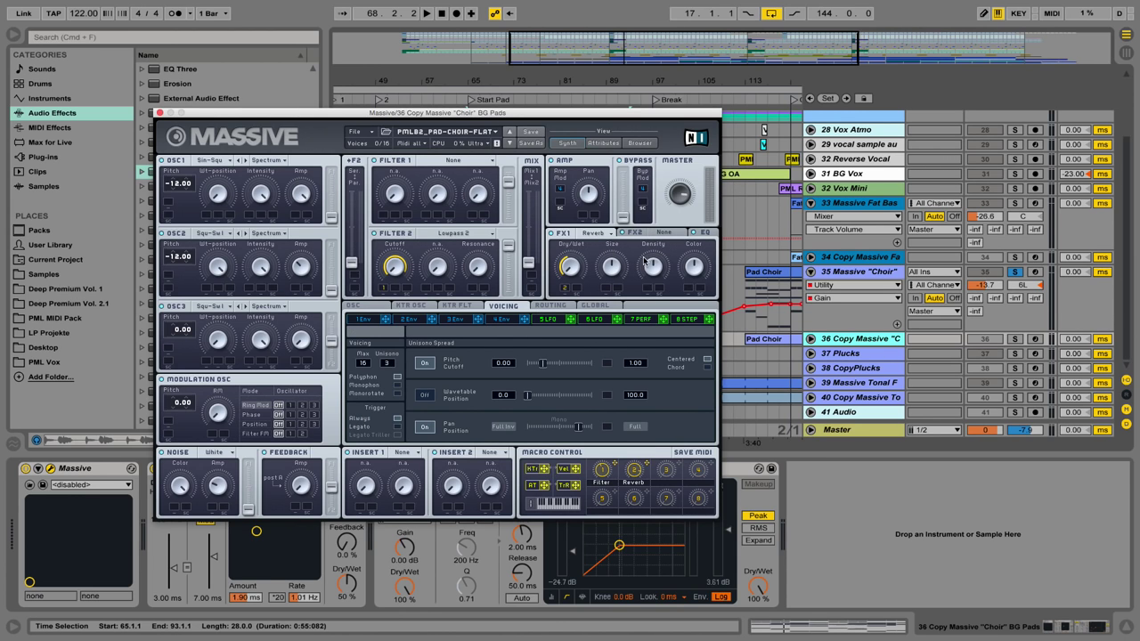
click(704, 233)
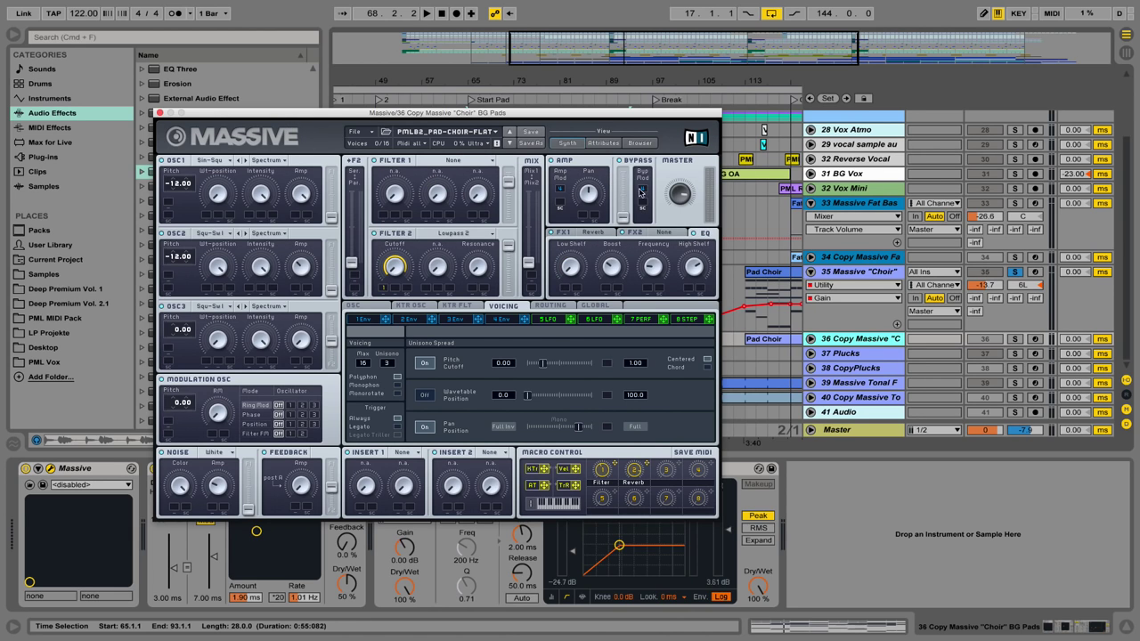
click(577, 233)
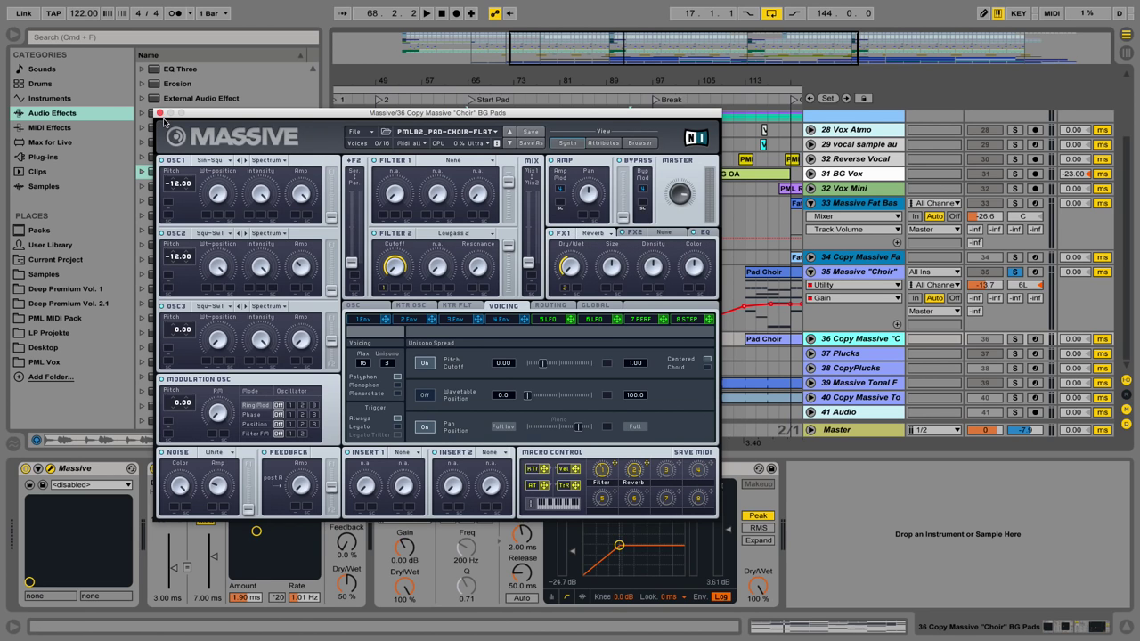
click(160, 113)
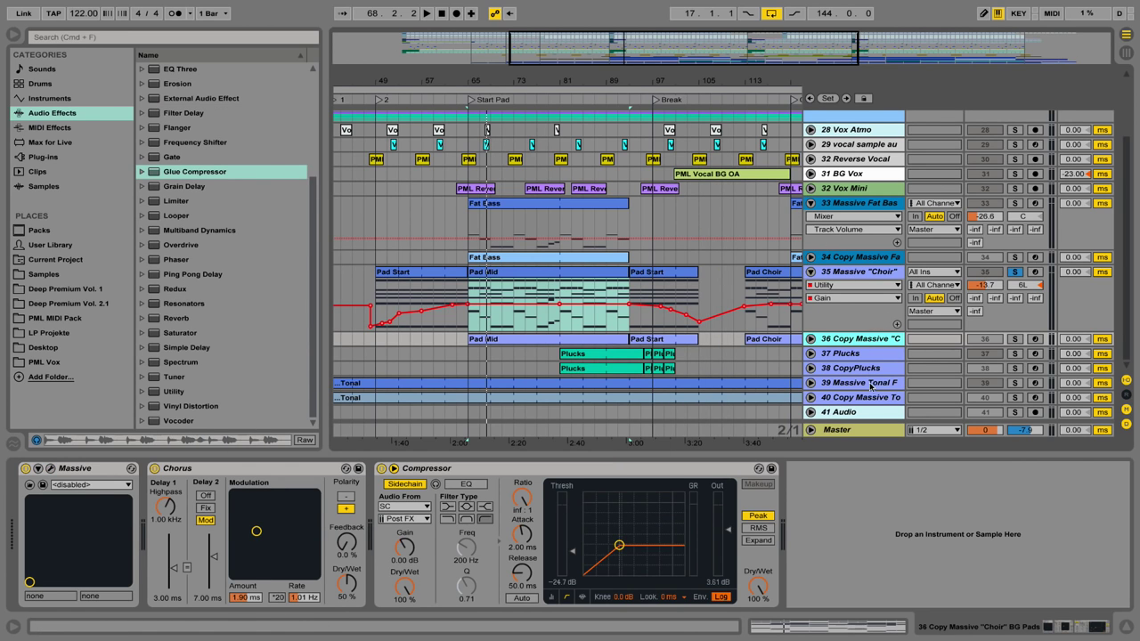
Solo the Plucks track and play it from bar 81, comparing EQ Eight switched off and on, leaving it on
click(1015, 354)
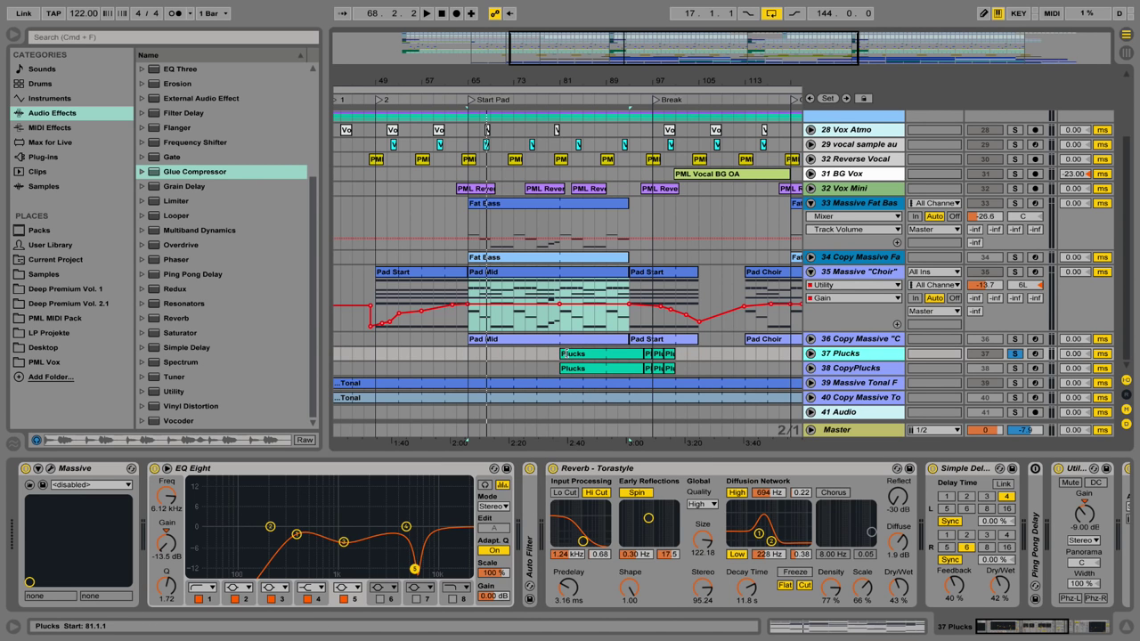
click(561, 353)
key(space)
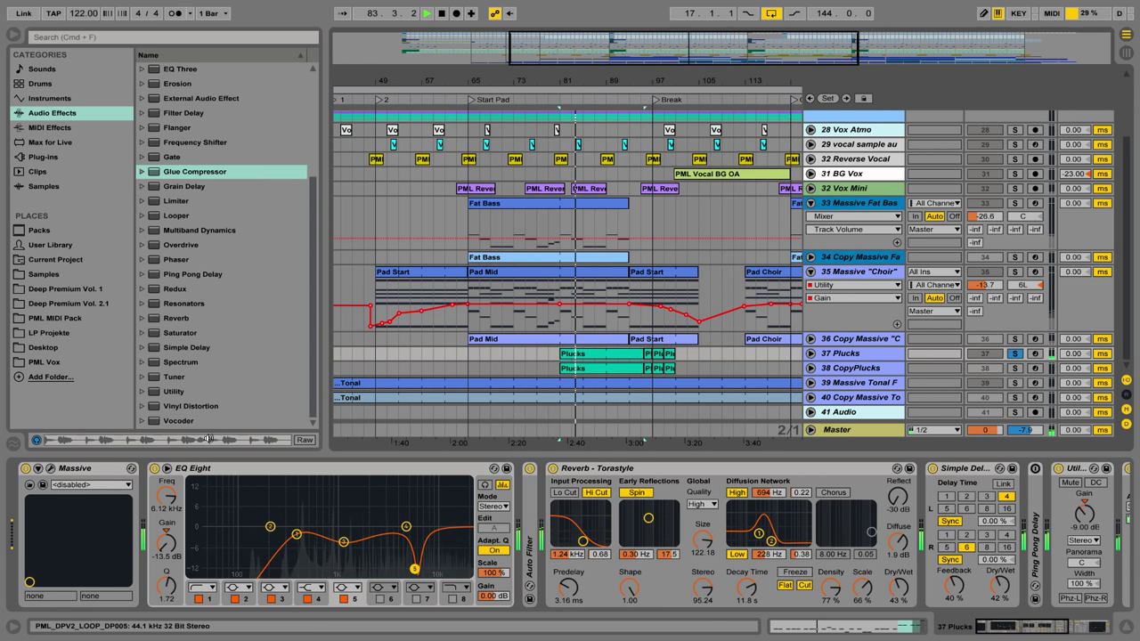
click(155, 468)
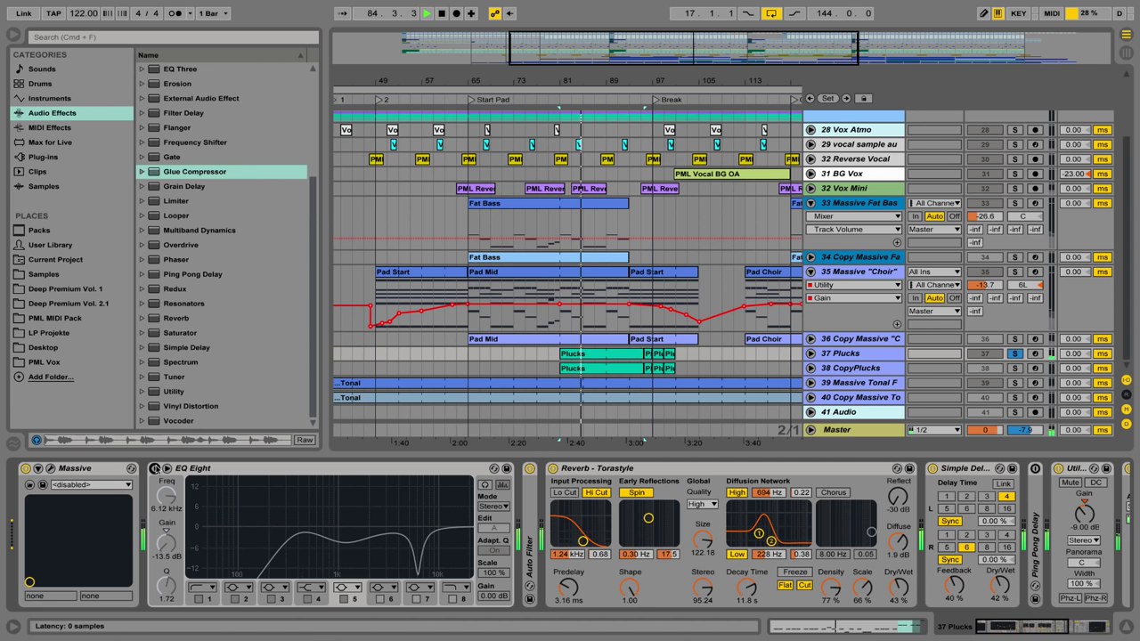
click(155, 468)
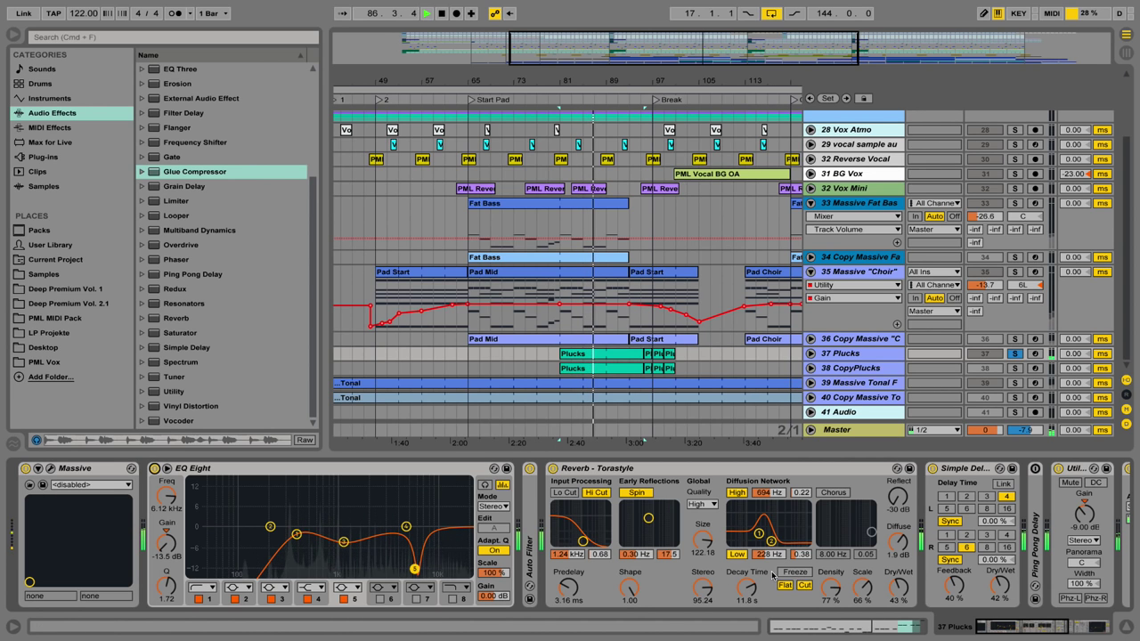
Unsolo the Plucks track, hear it within the full mix while viewing the rest of its device chain, and stop playback
click(1014, 354)
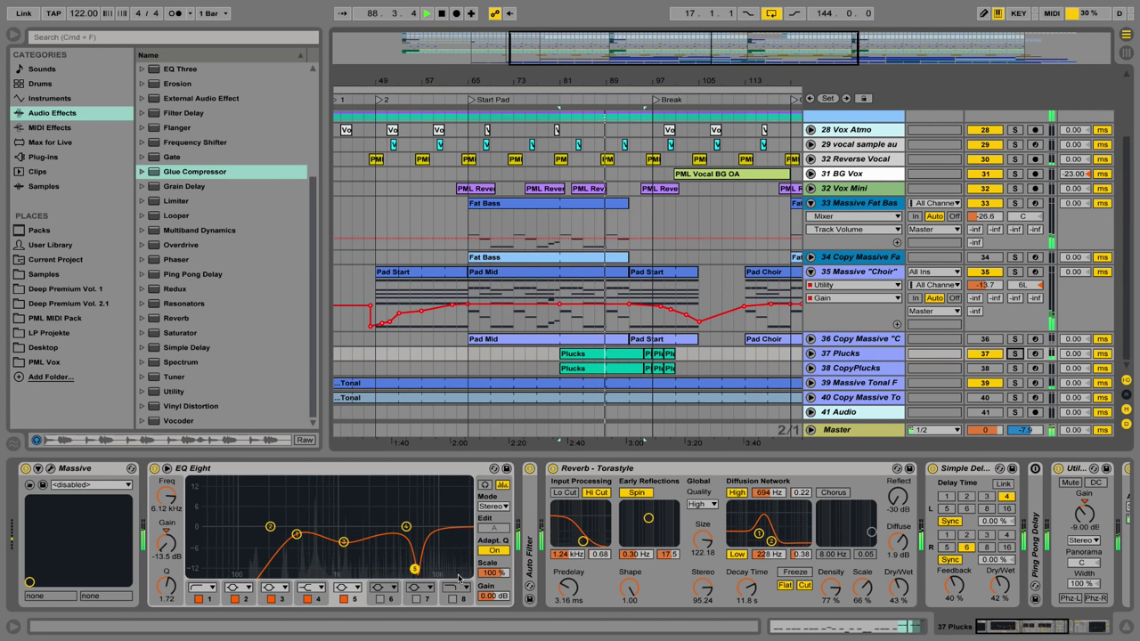
click(1068, 631)
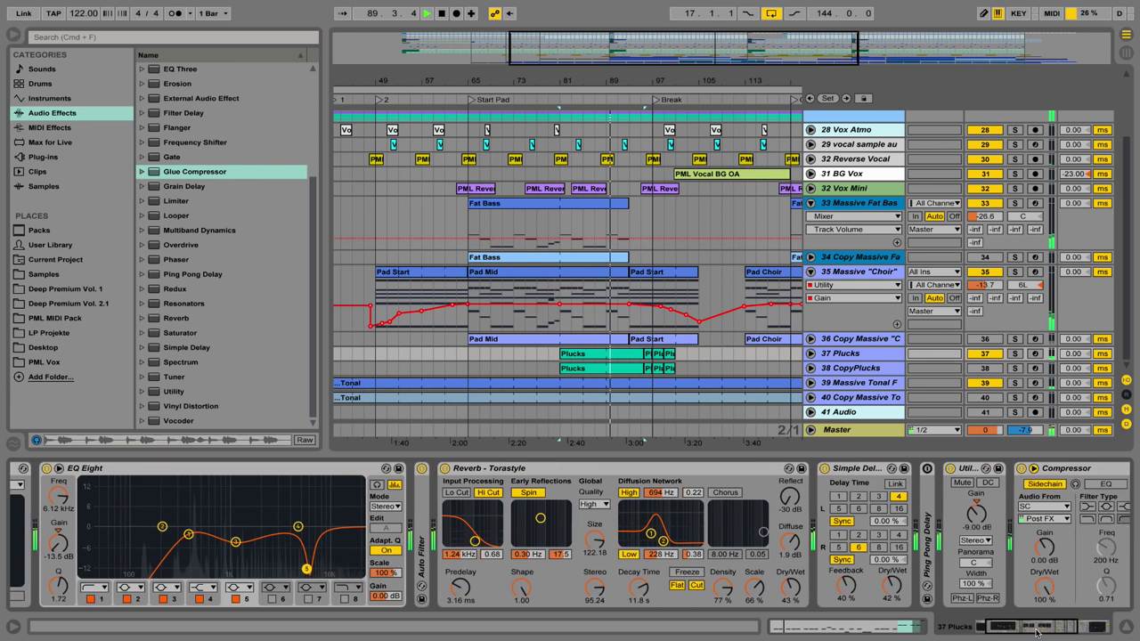
drag(1068, 630, 1048, 631)
key(space)
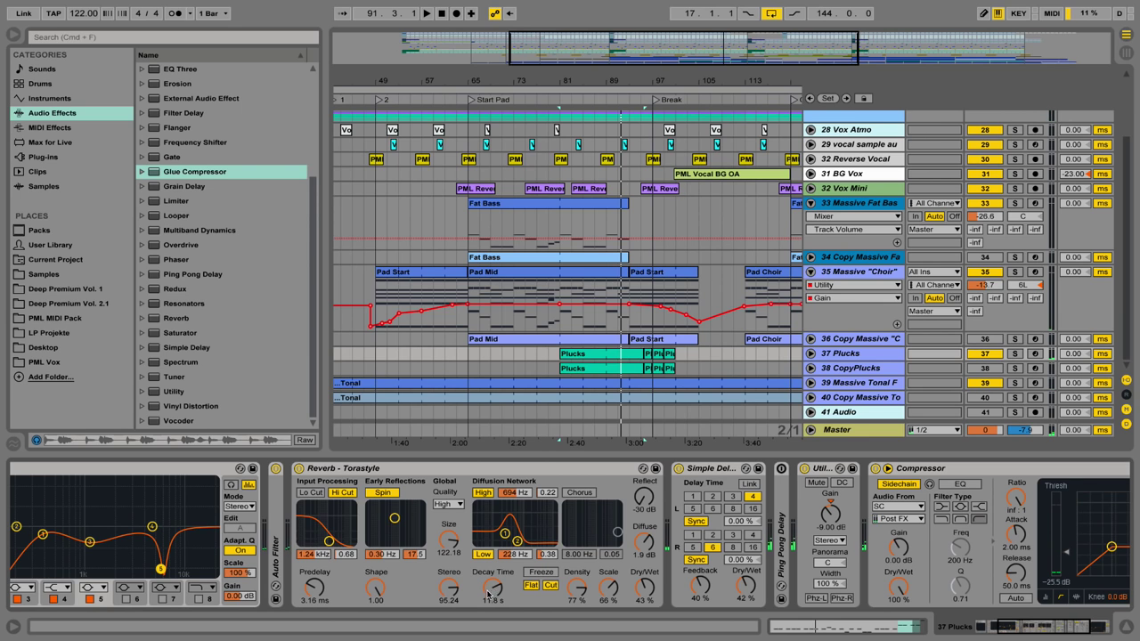
key(space)
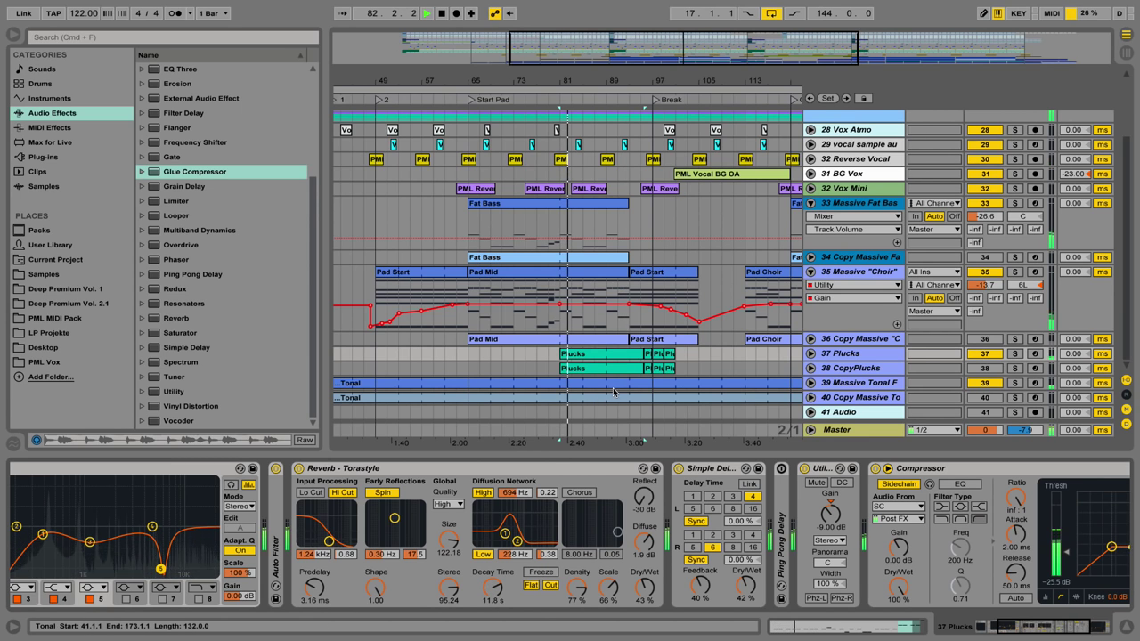
key(space)
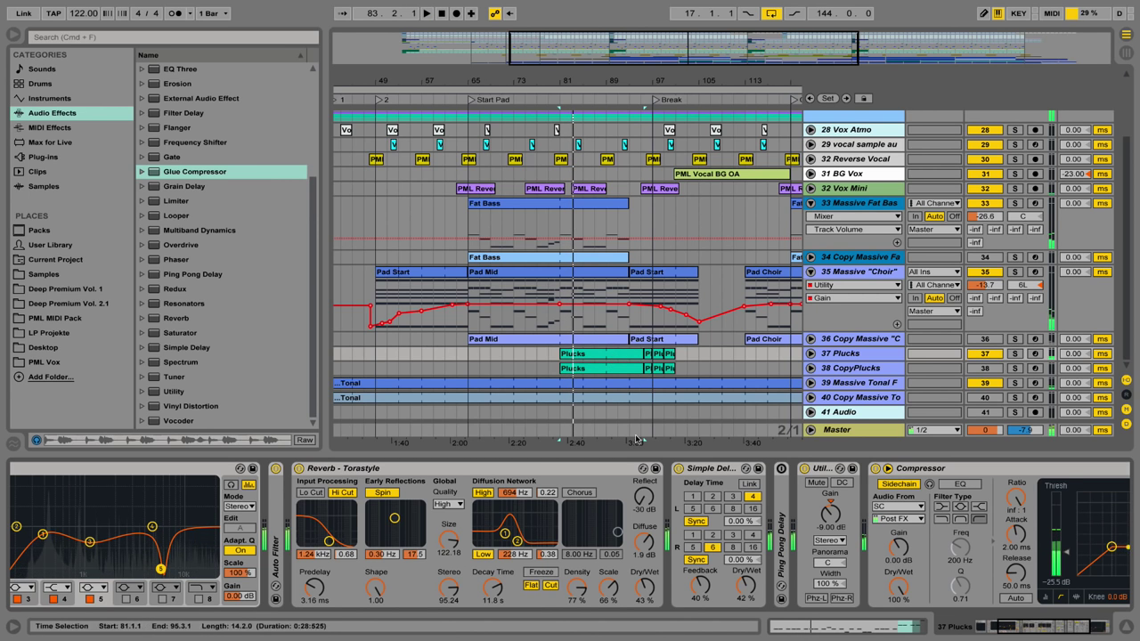
Open the Plucks track's Massive plug-in window and place it over the middle of the arrangement
drag(1074, 631, 1006, 628)
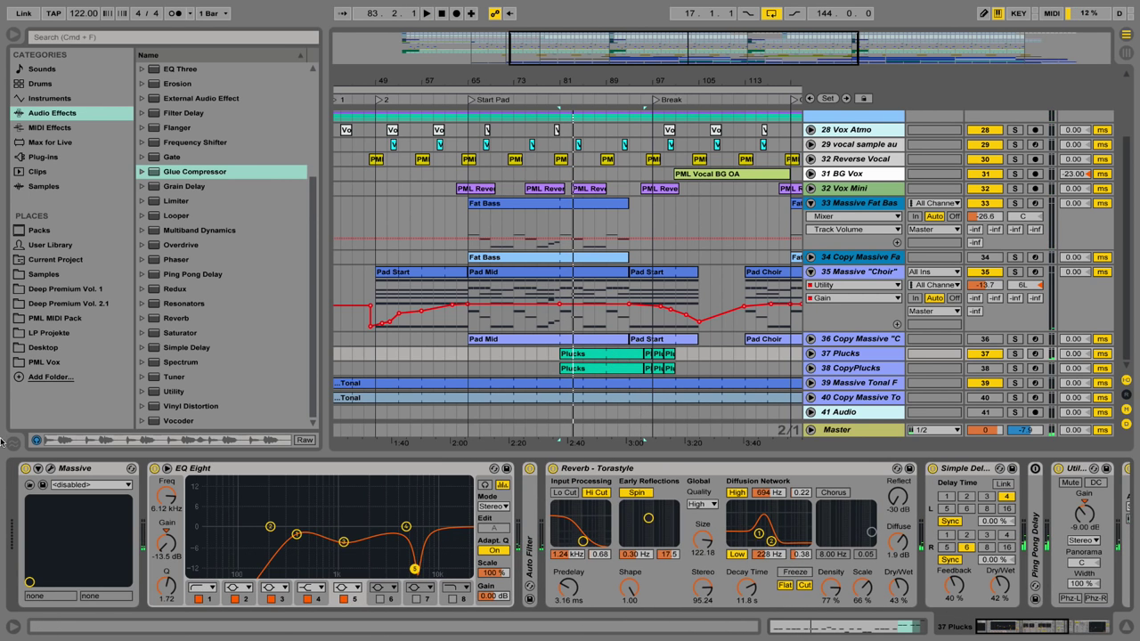
click(50, 469)
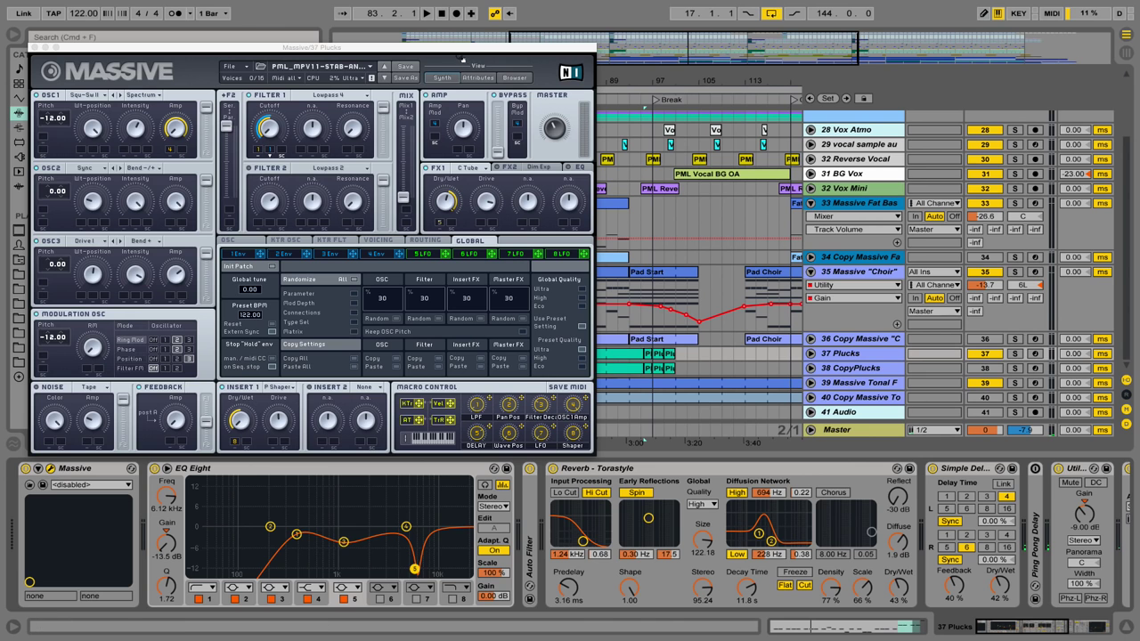
drag(450, 56, 612, 77)
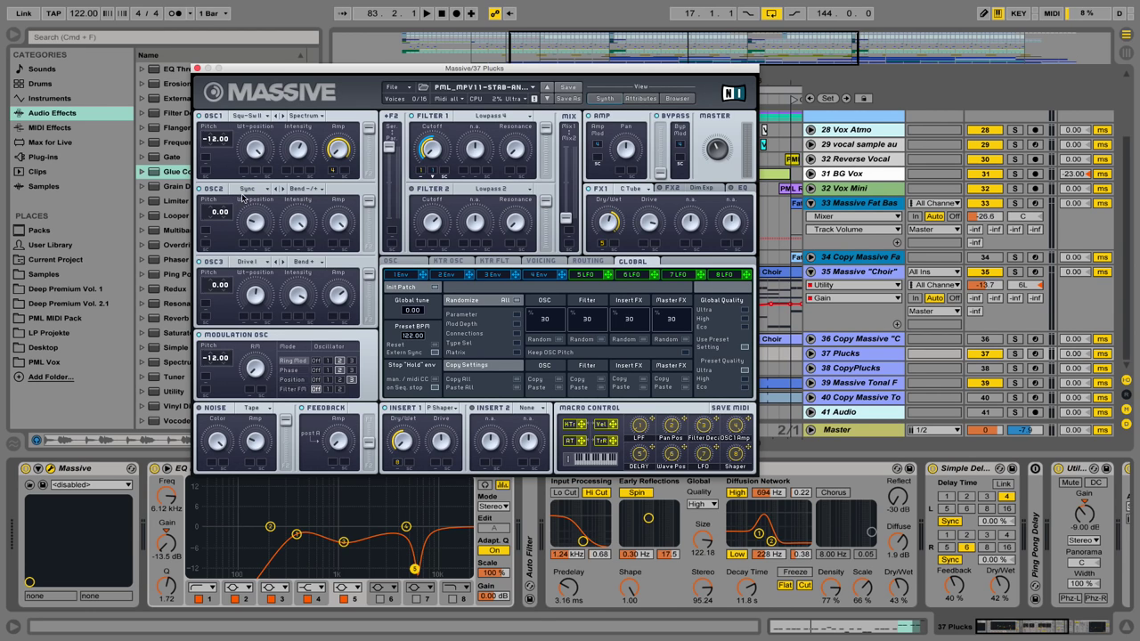
View the wavetable choices for Massive's OSC2 and OSC3, keeping HardSync for OSC2 and Drive I for OSC3
click(265, 191)
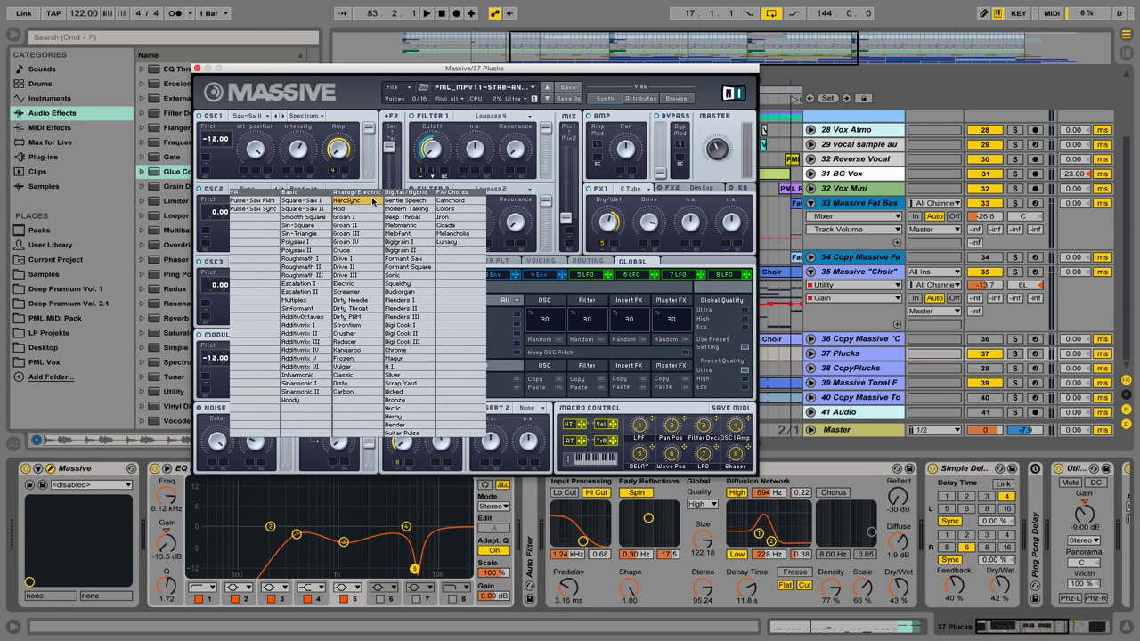
click(370, 203)
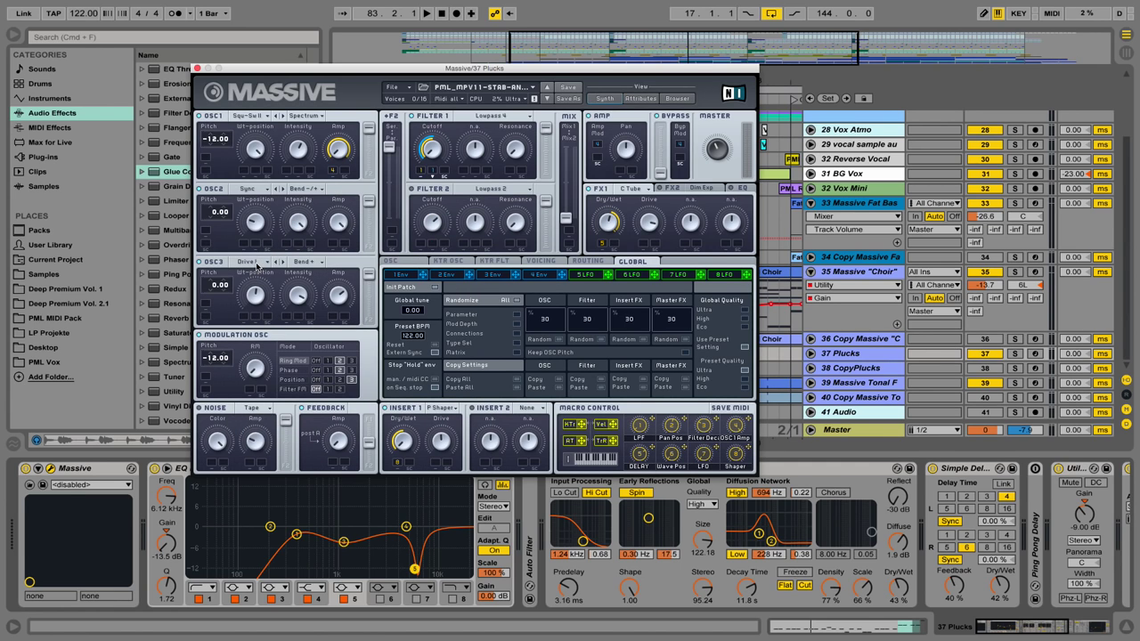
click(256, 264)
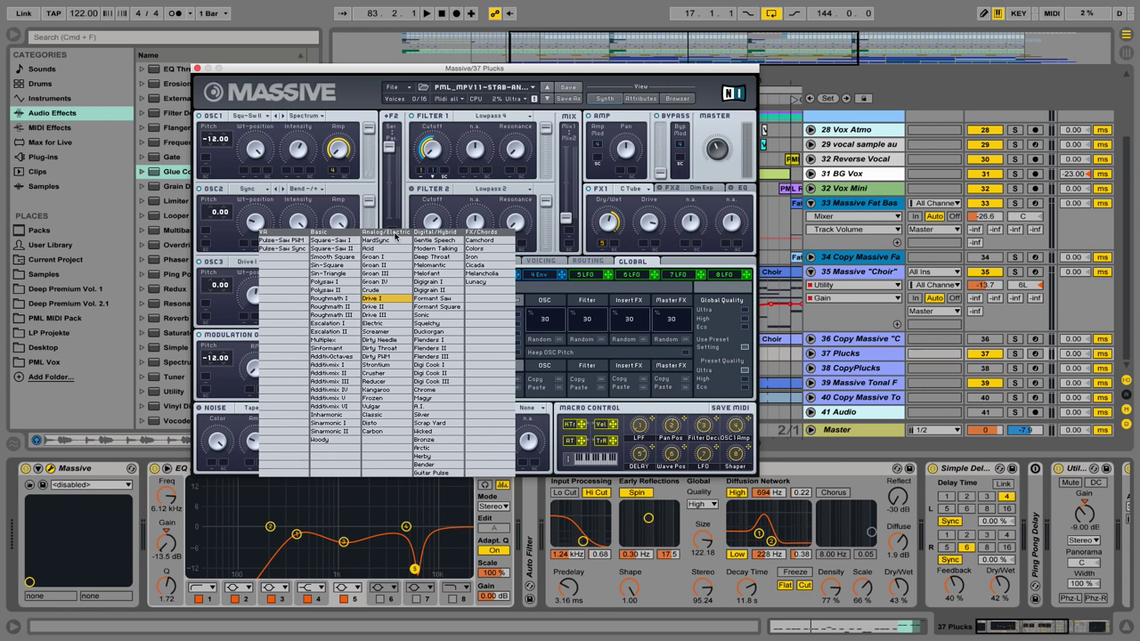
click(364, 89)
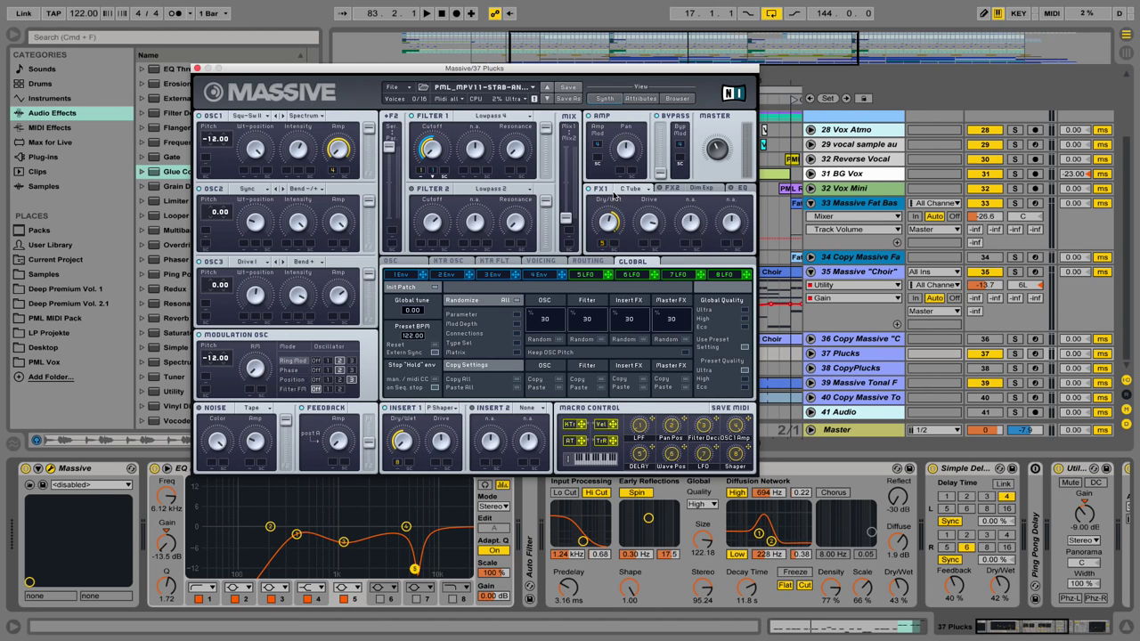
Play the Plucks section within the full mix with Massive on screen, stop playback, and close the plug-in window
key(space)
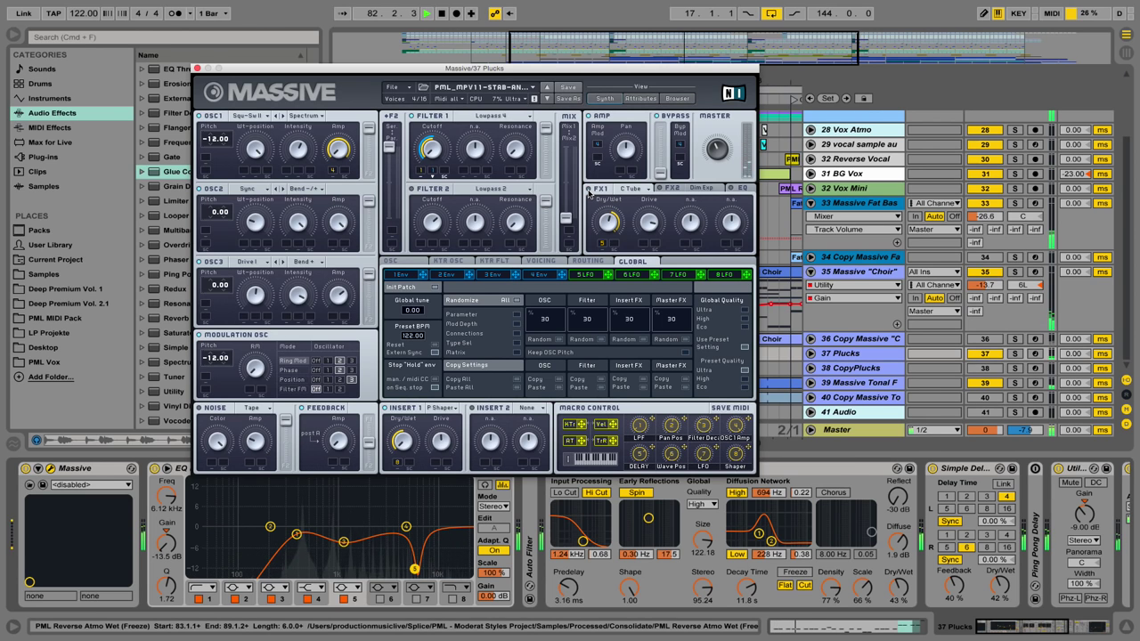
key(space)
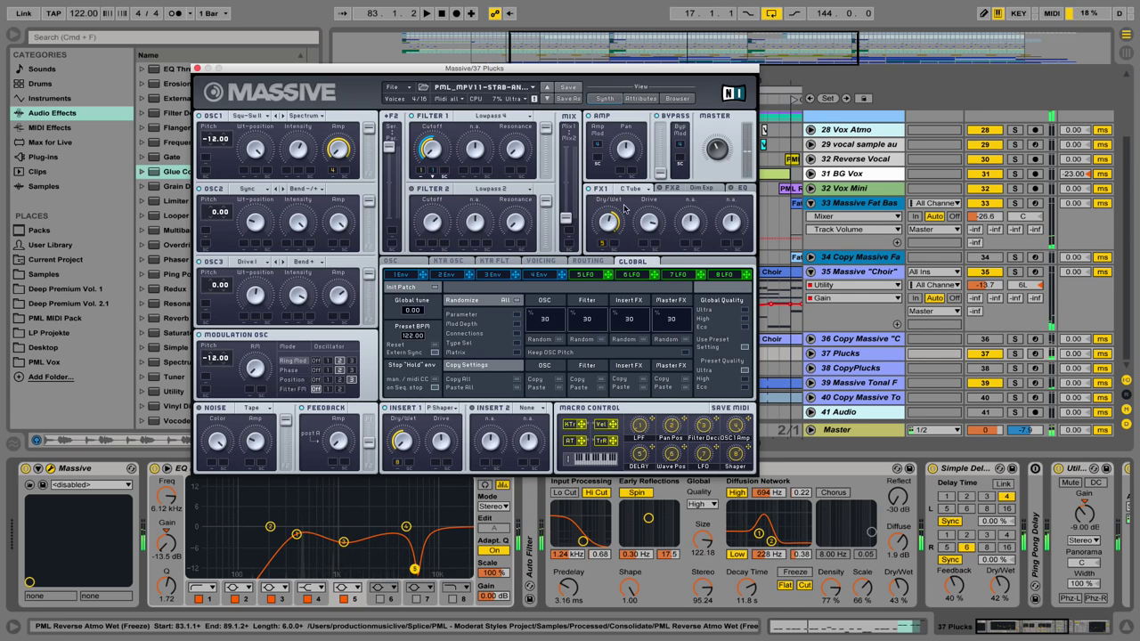
key(space)
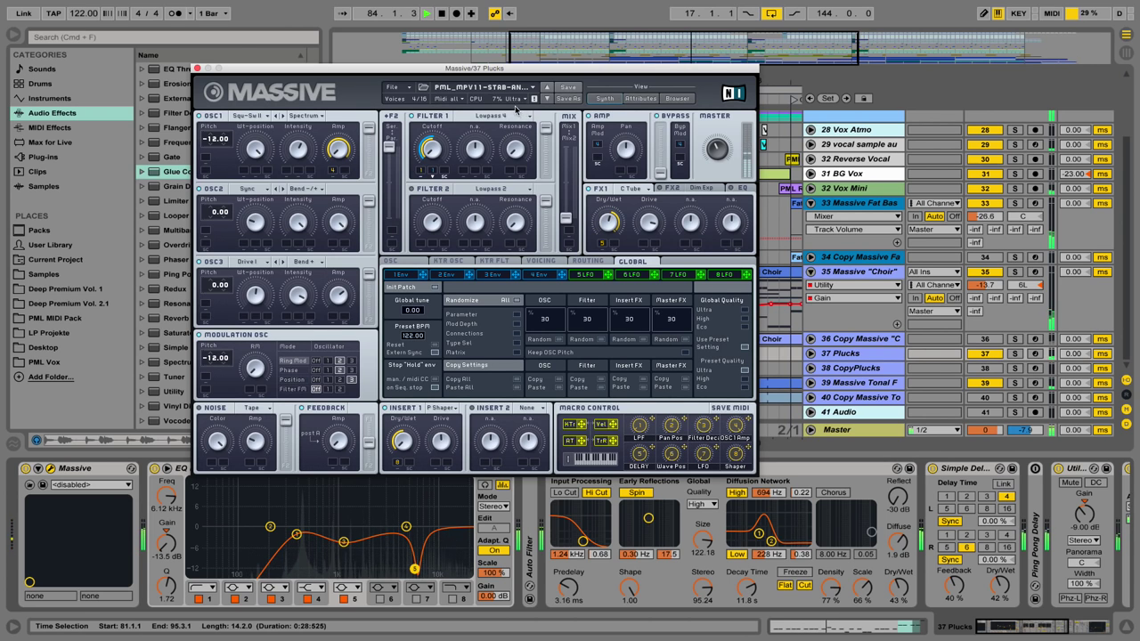
key(space)
click(197, 69)
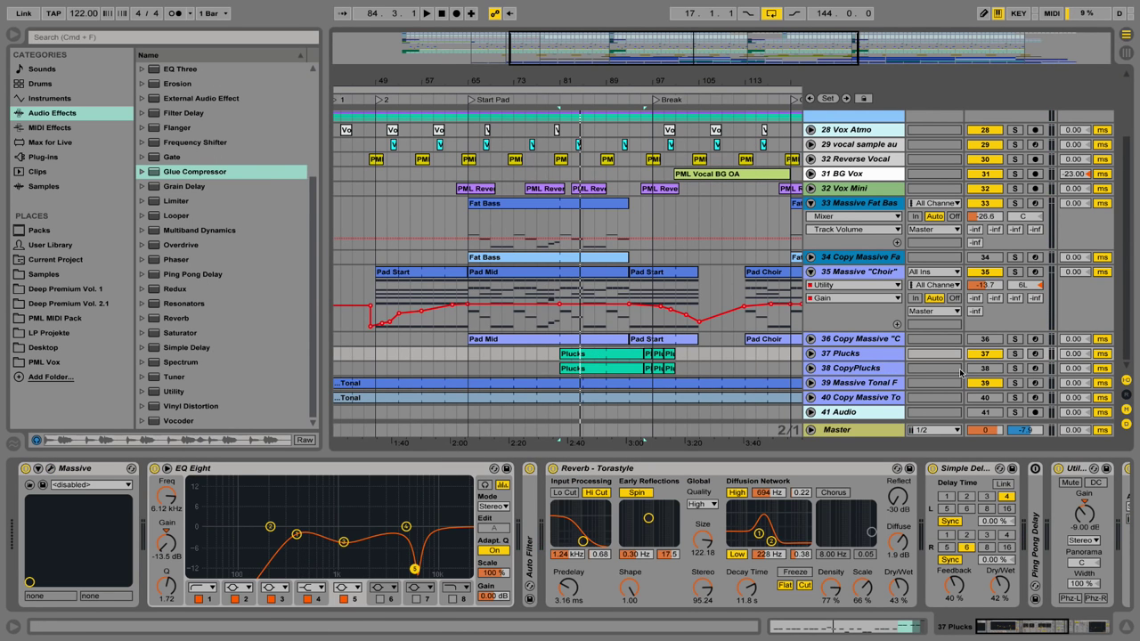
Unfold the Massive Tonal FX track to show its Utility Gain automation, and display the notes of its Tonal clip
click(873, 383)
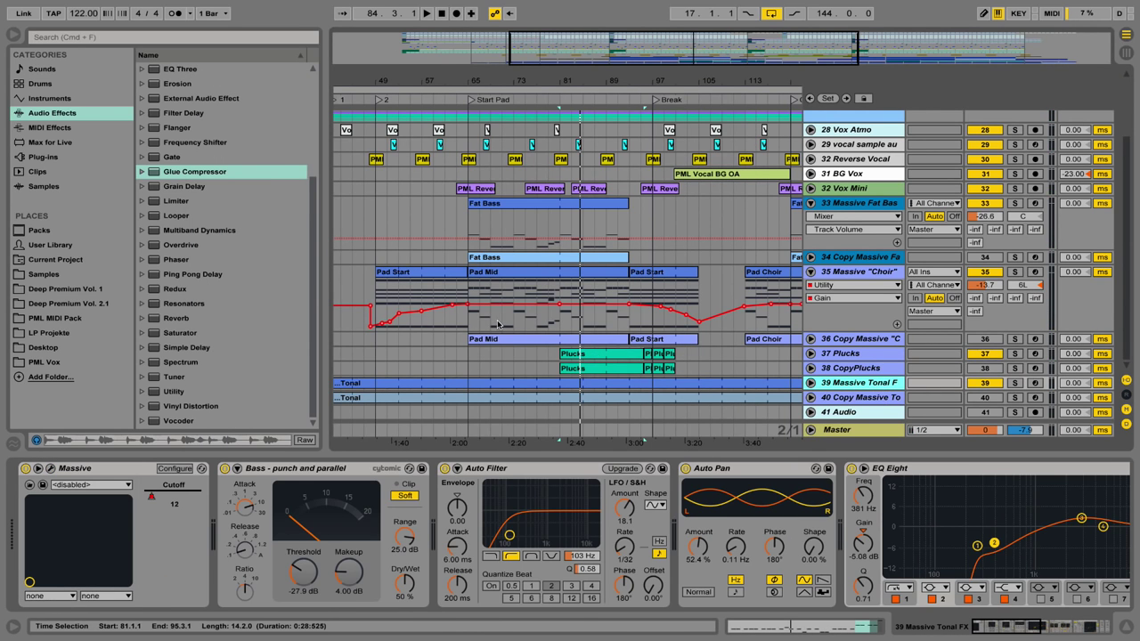
click(810, 383)
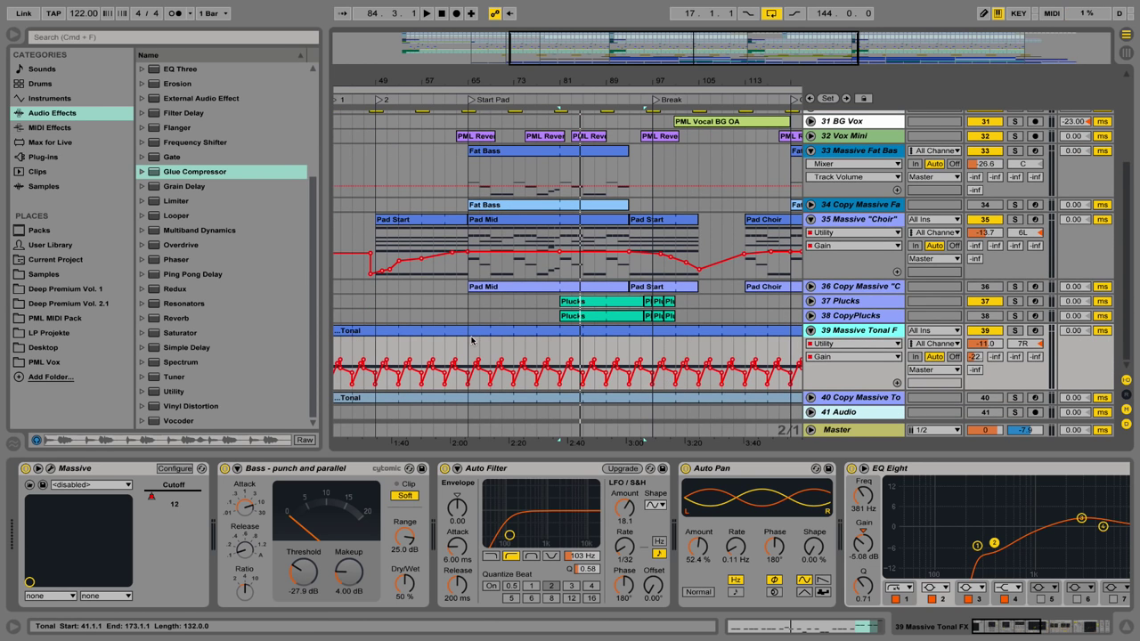
double_click(499, 338)
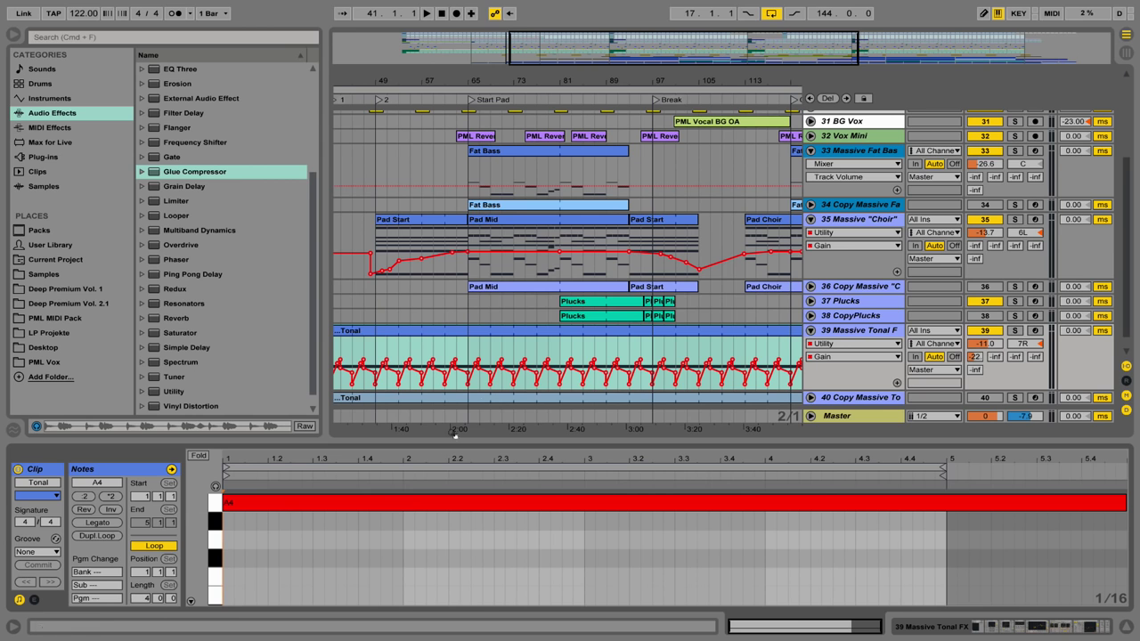
Display the first Plucks clip's notes, enlarge the note editor to fill most of the window, and play the clip from bar 81
click(624, 306)
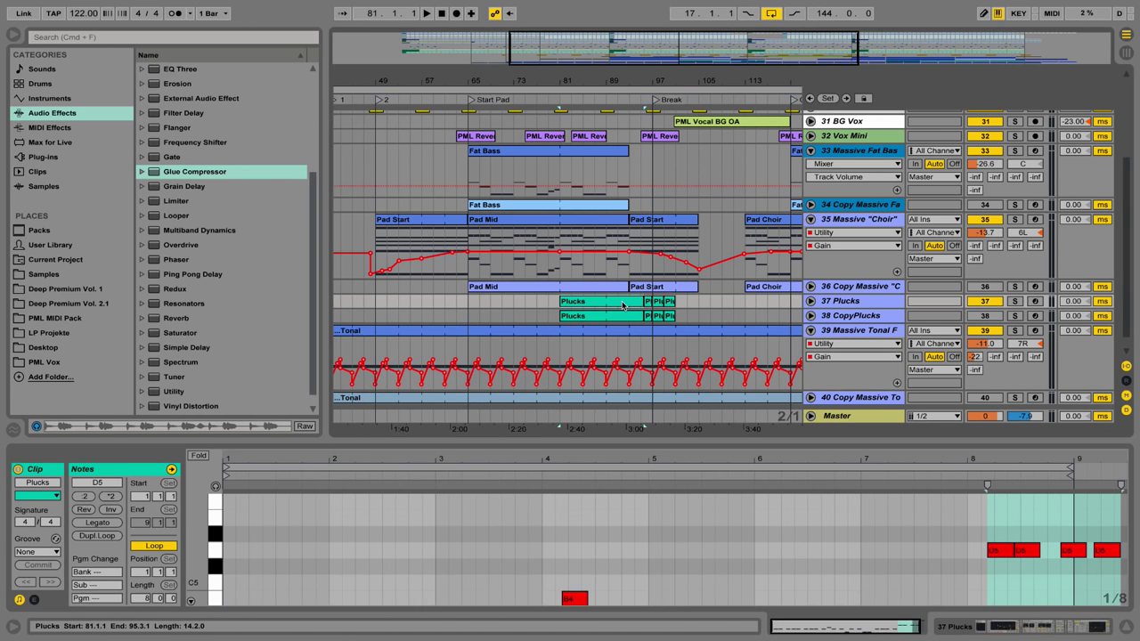
drag(670, 438, 686, 163)
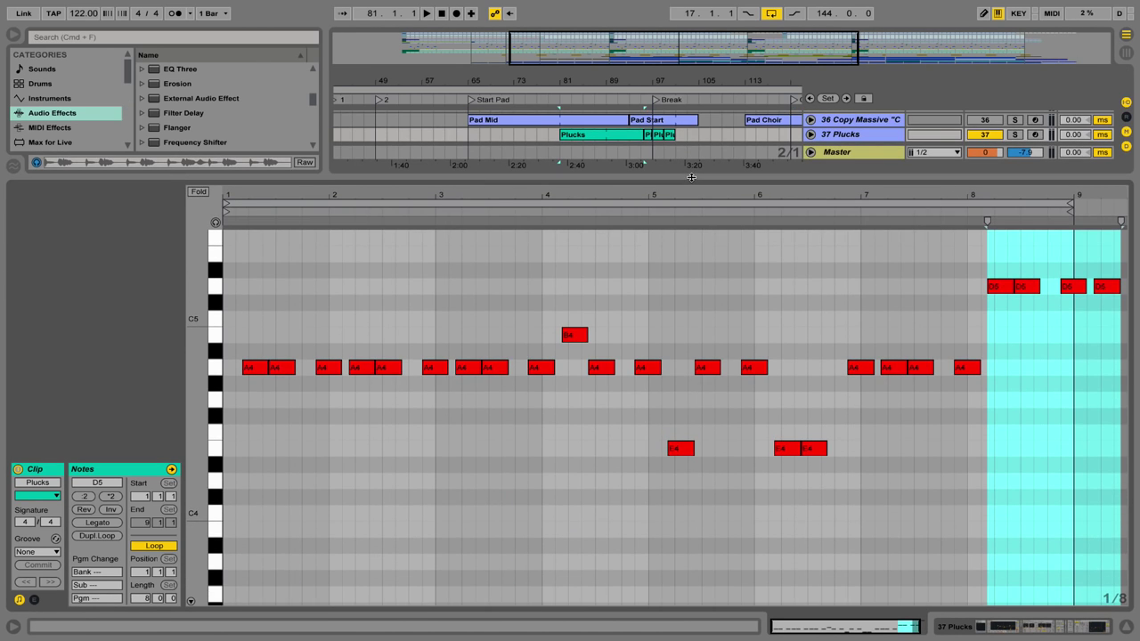
key(space)
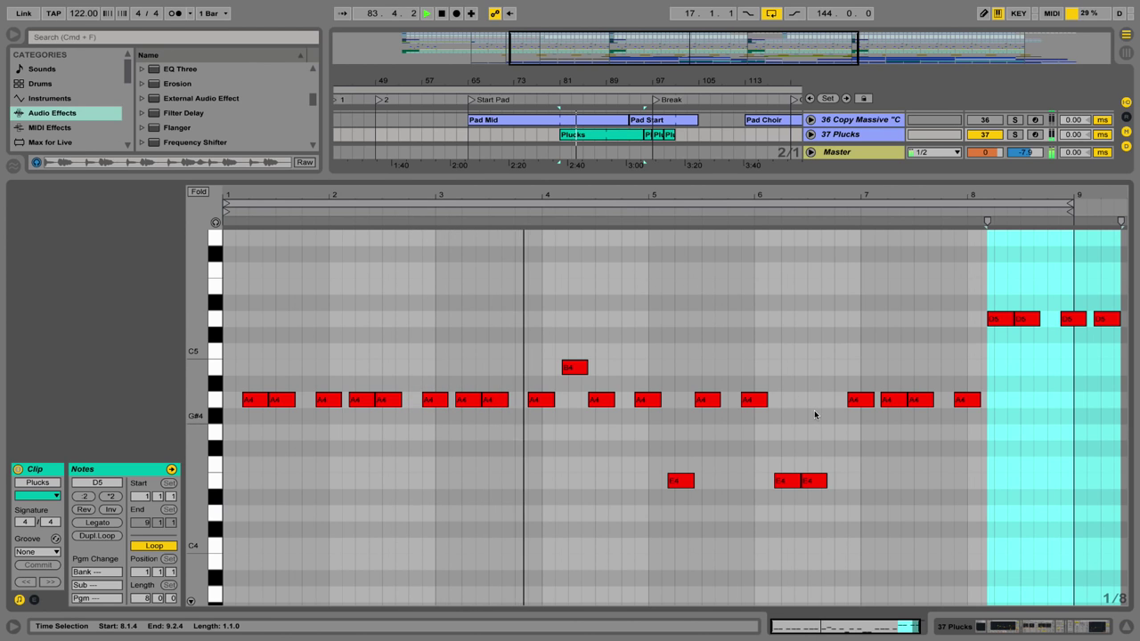
Solo the Massive Tonal FX track, display the Tonal clip's notes, and play the clip from bar 41
click(1084, 631)
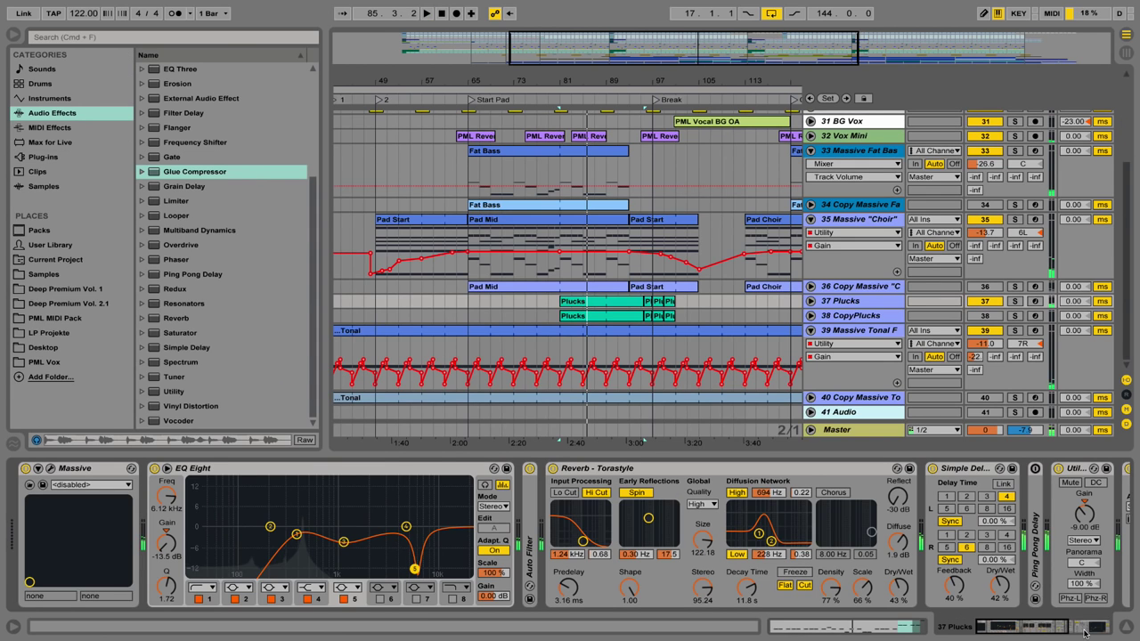
click(1015, 330)
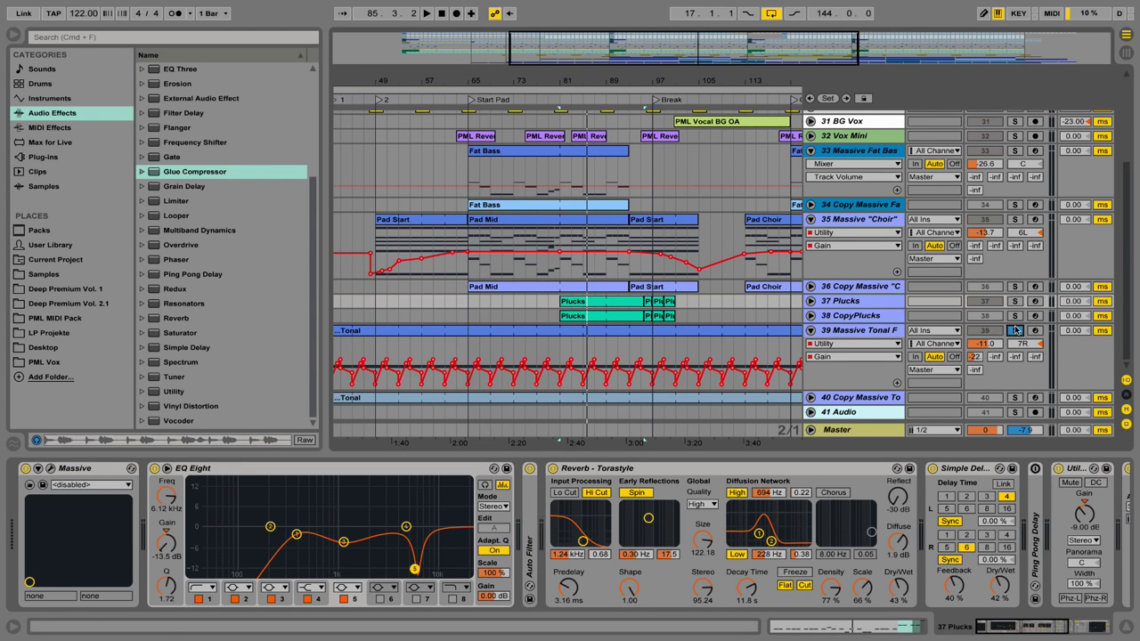
double_click(638, 332)
scroll(535, 328, up, 3)
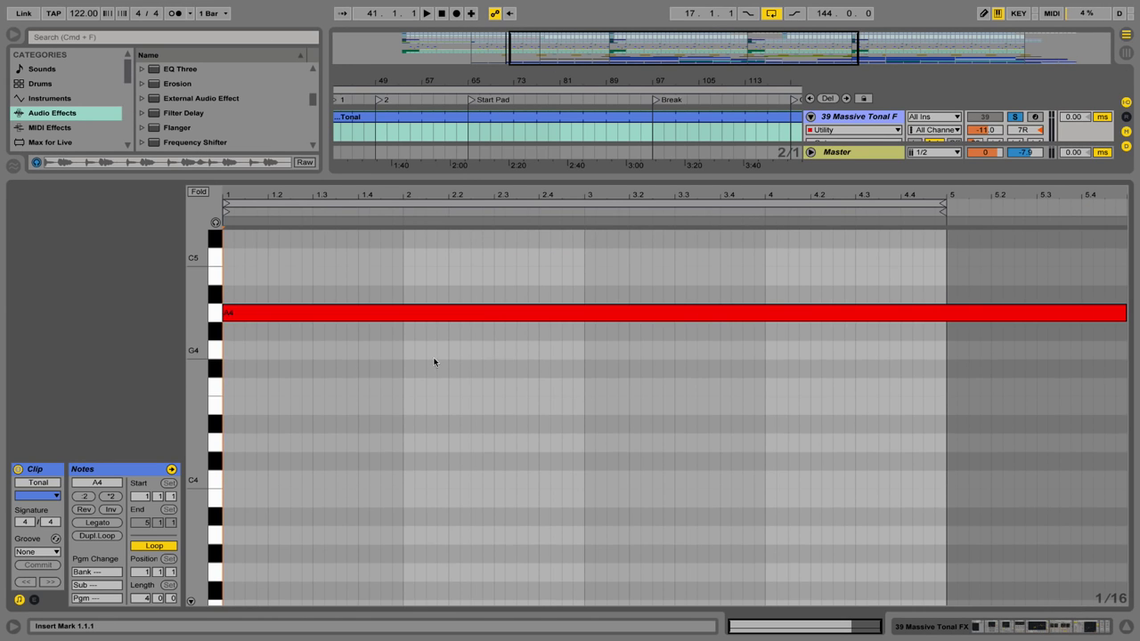
scroll(469, 362, up, 2)
key(space)
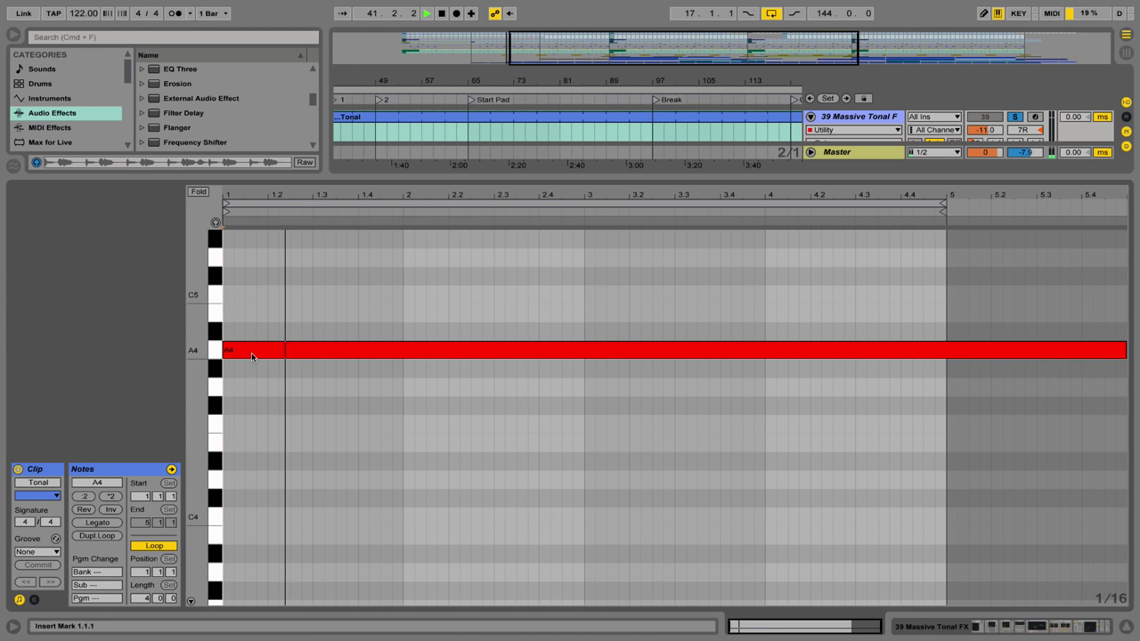
Inspect the Massive Tonal FX effects chain through to the last Utility, and play the Tonal part from the Start Pad locator
click(987, 635)
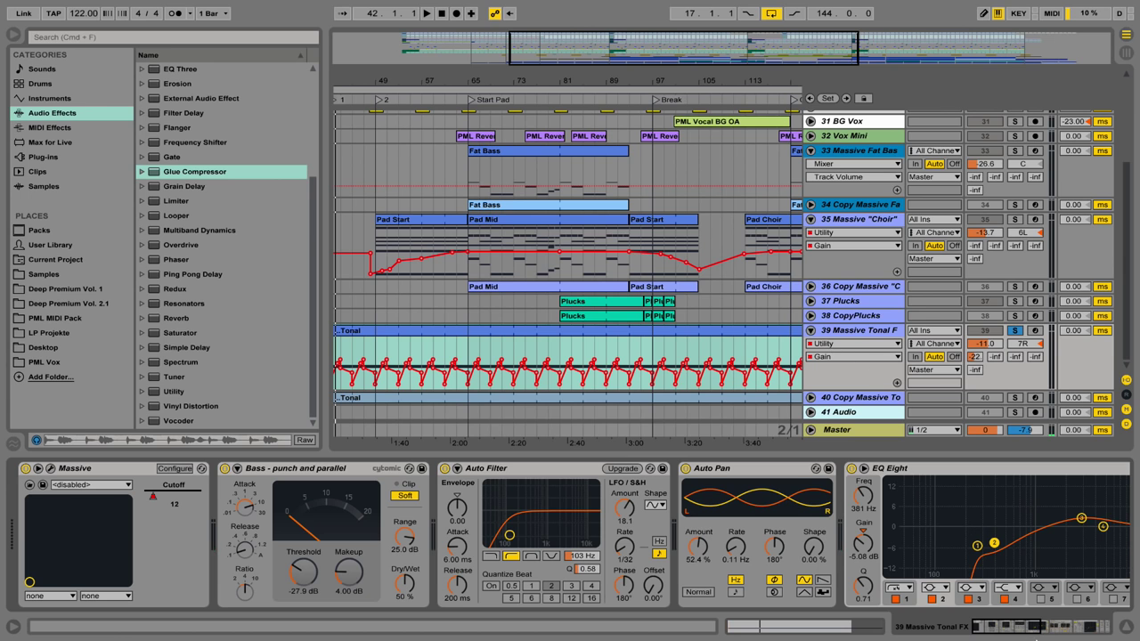
drag(1018, 630, 1080, 630)
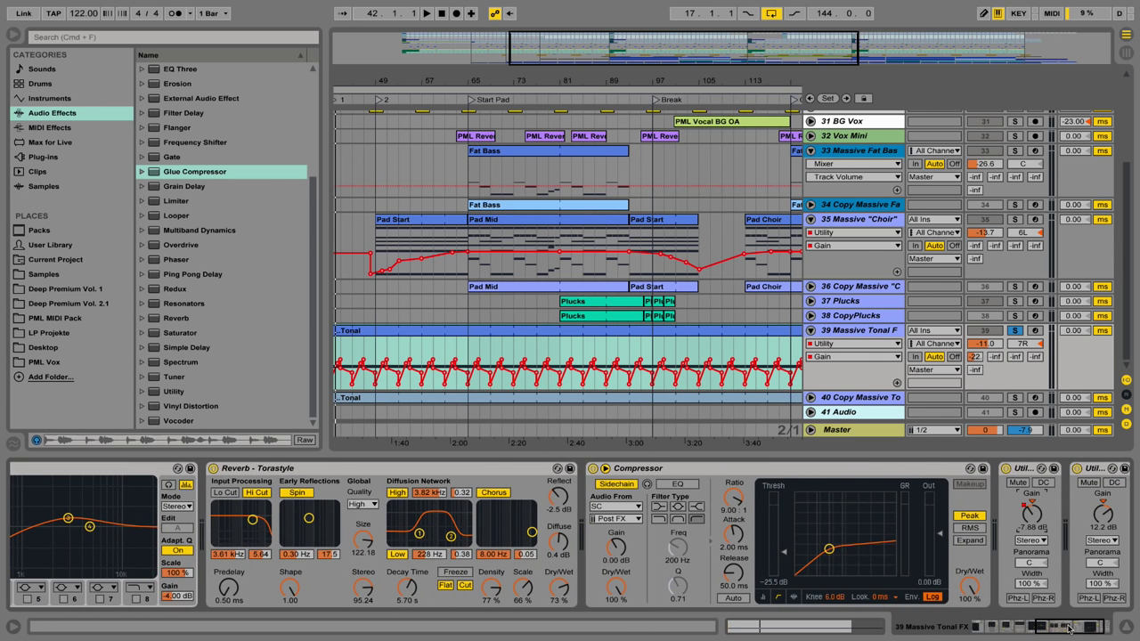
drag(476, 83, 476, 151)
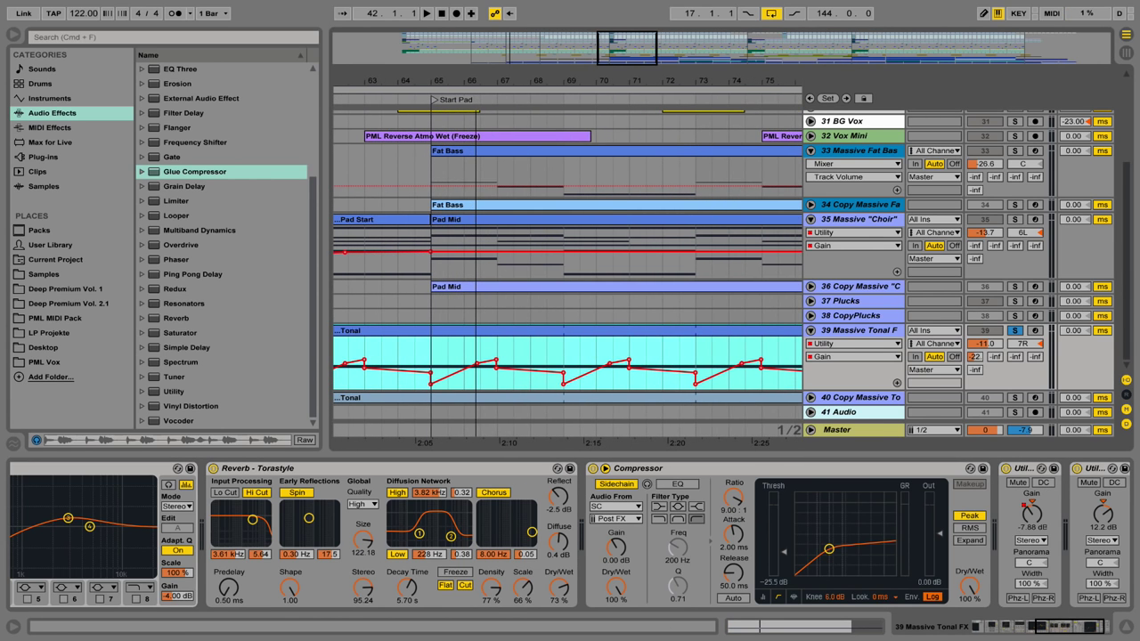
key(space)
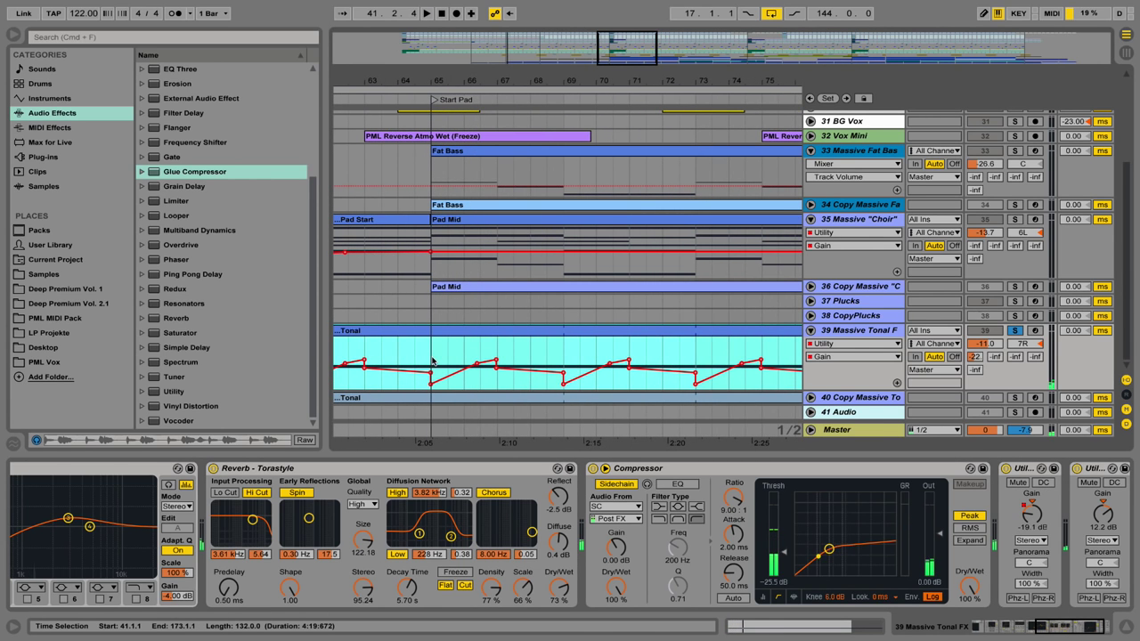
click(432, 361)
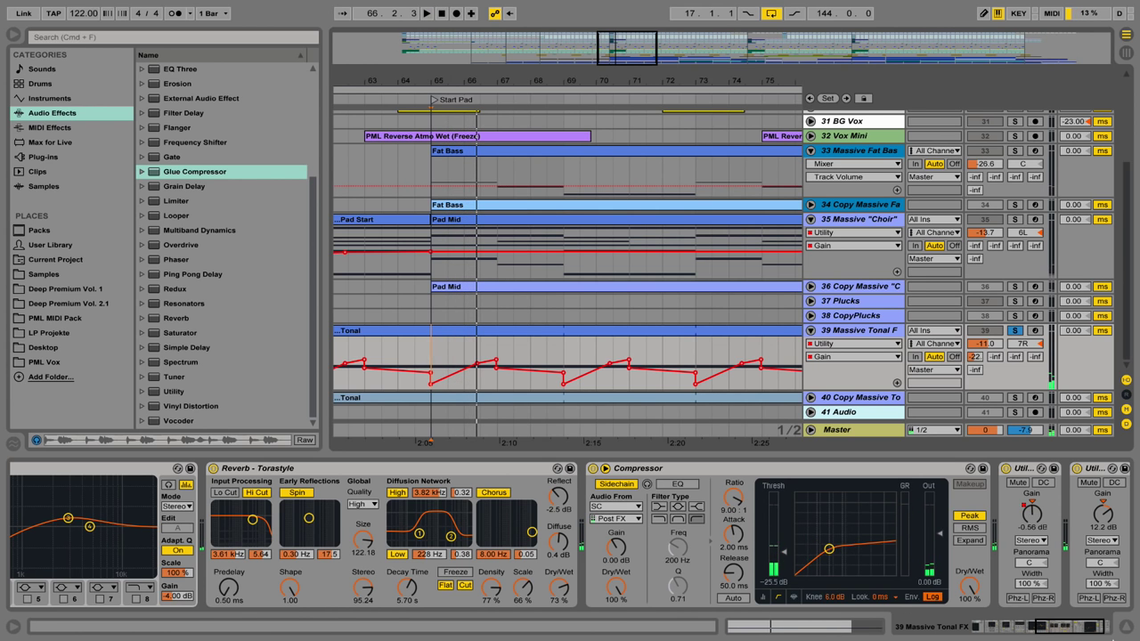
Compare the Tonal sound with EQ Eight bypassed and re-enabled during playback from bar 65
drag(1095, 628, 1071, 626)
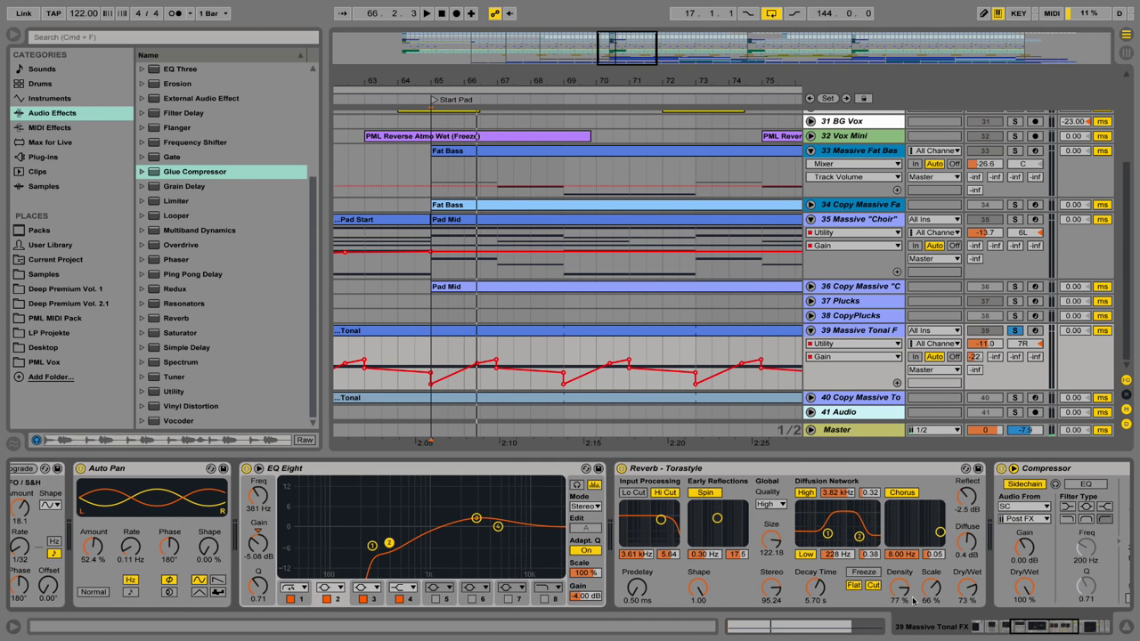
click(248, 468)
key(space)
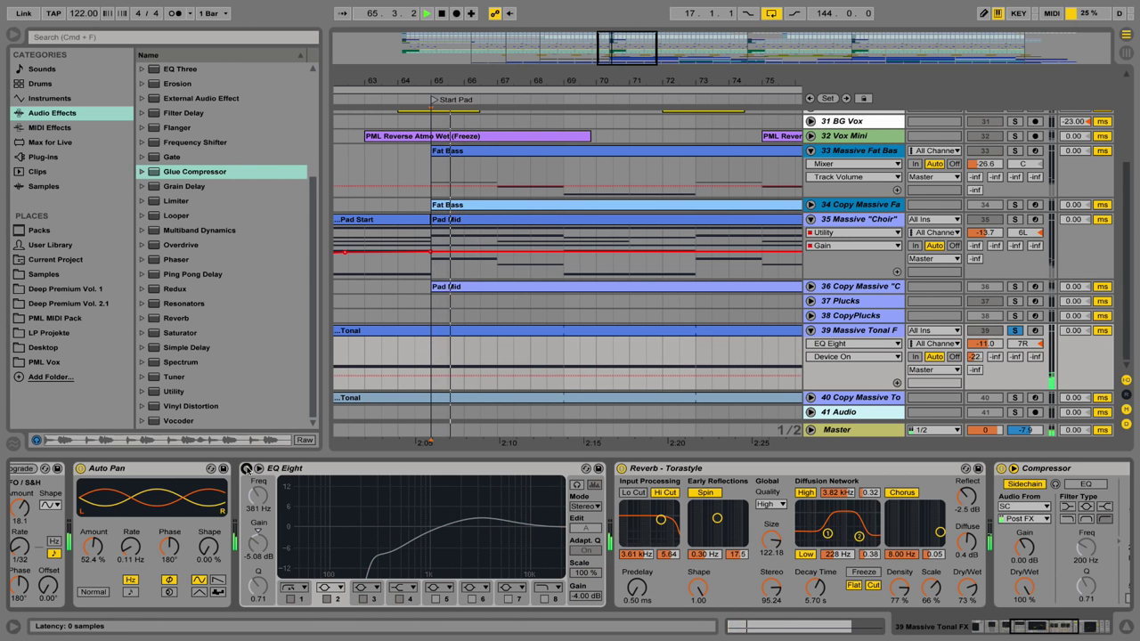
click(247, 468)
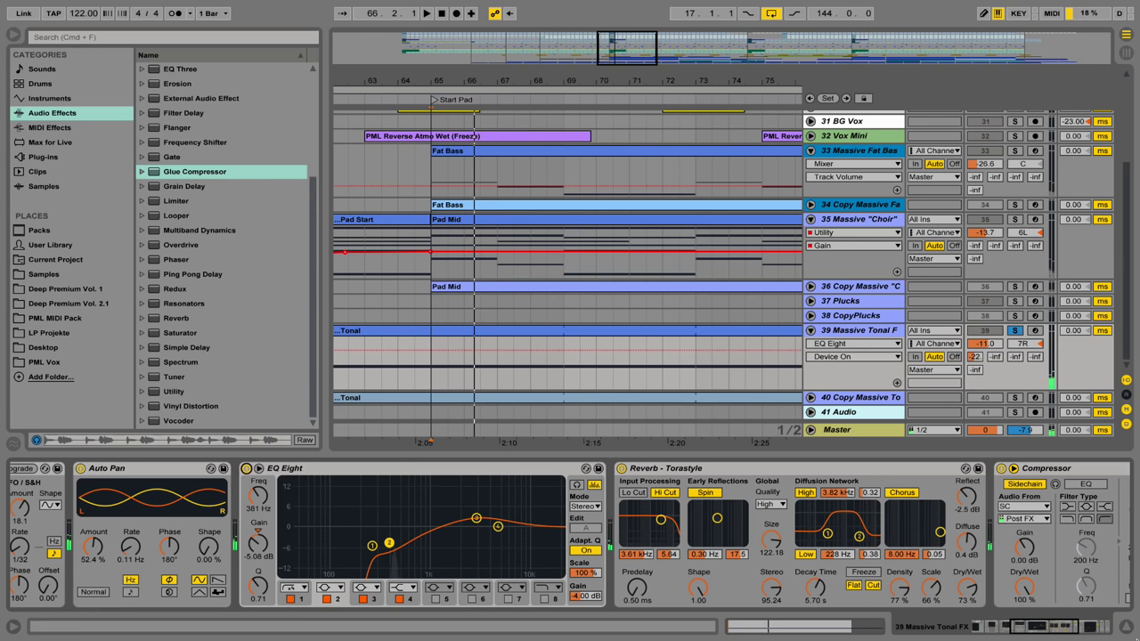
Display Massive's Cutoff automation on the Massive Tonal FX track and play it from bar 65
drag(1075, 631, 1022, 625)
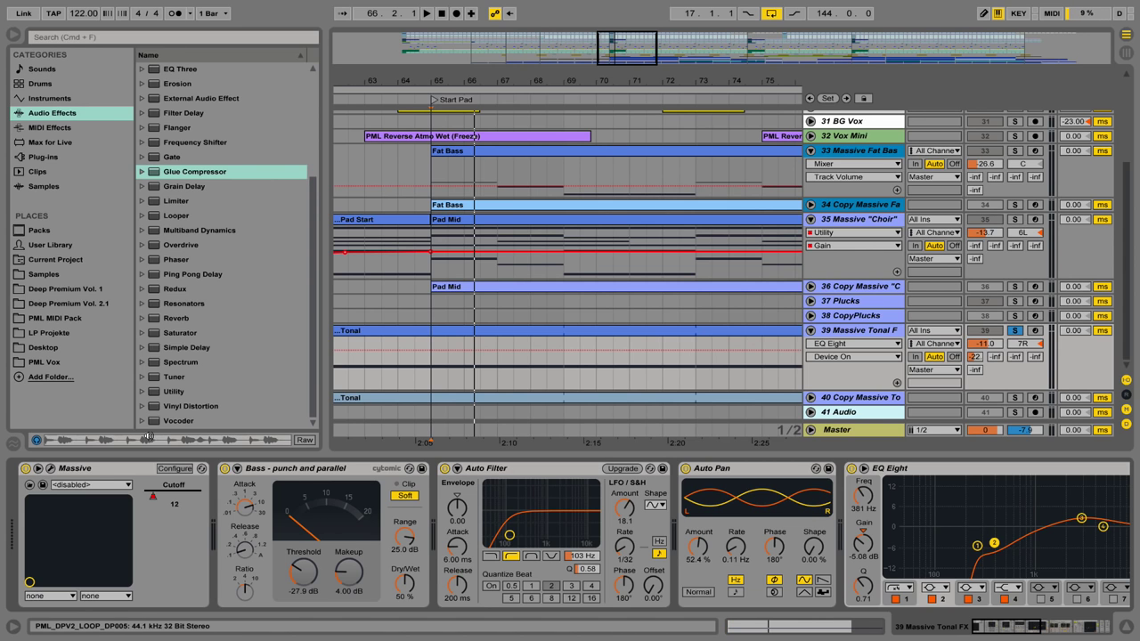
click(158, 500)
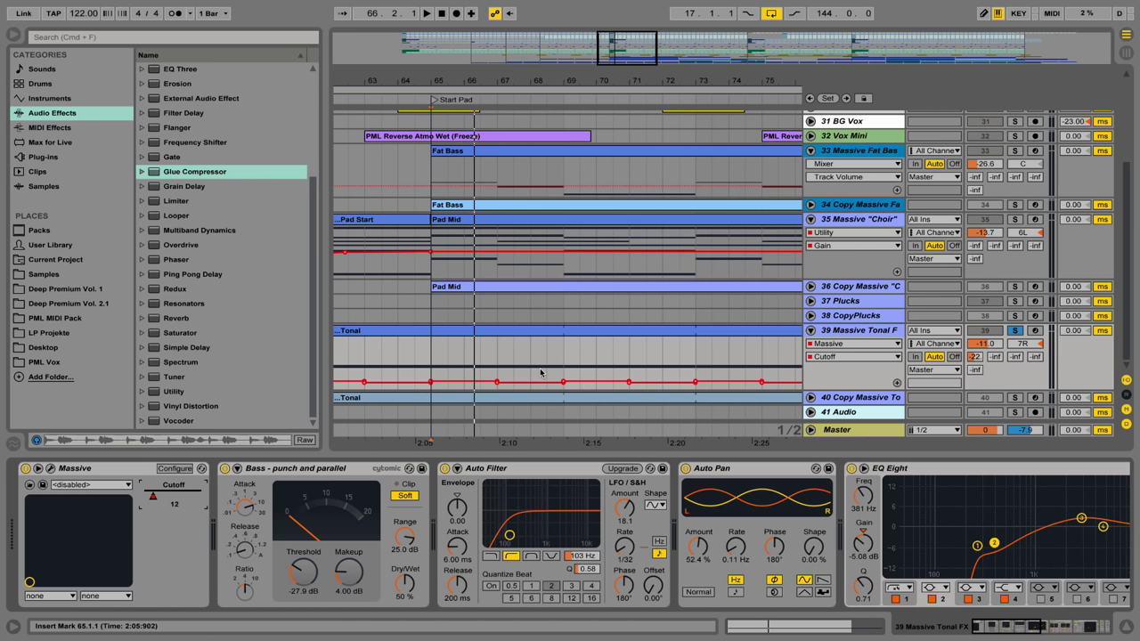
key(space)
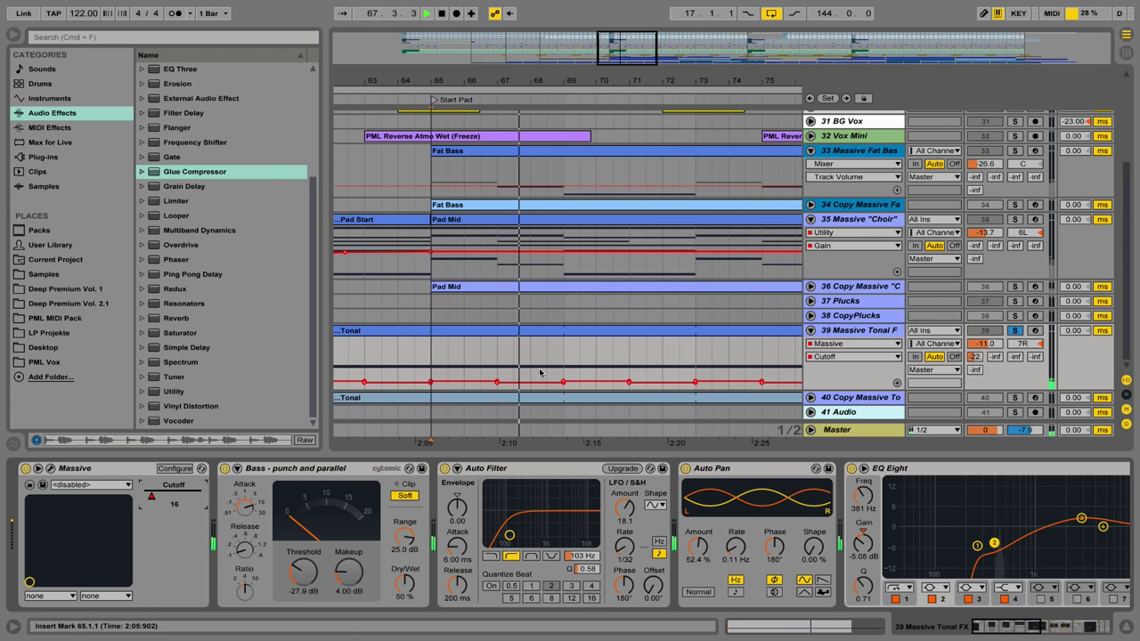
key(space)
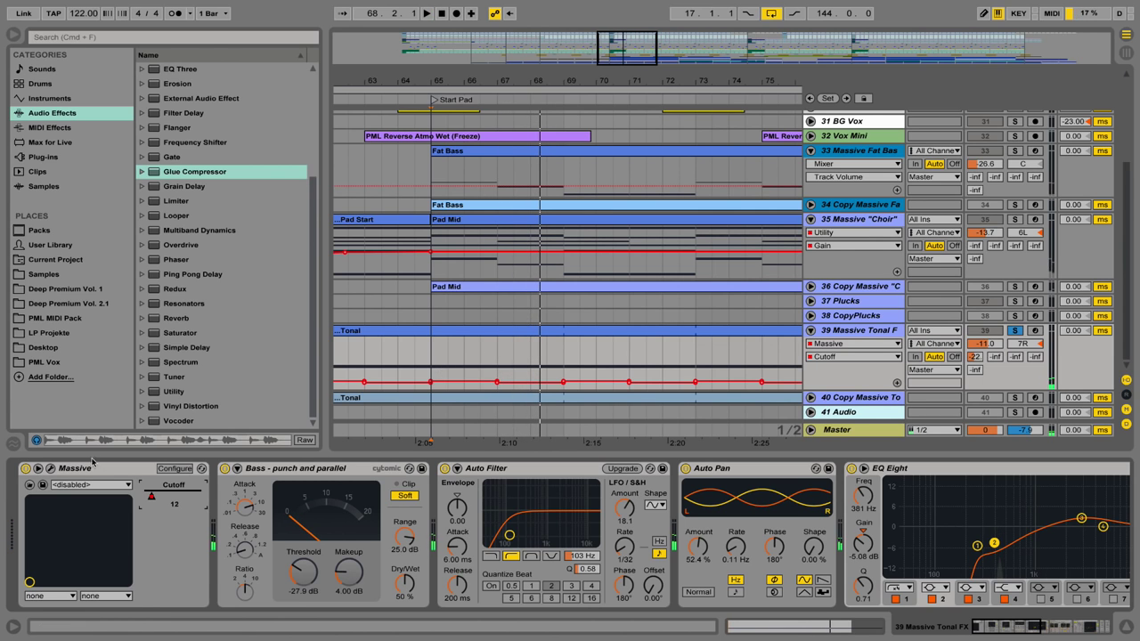
Solo and unfold the Copy Massive Tonal FX track, play it from bar 65, and open its Massive plug-in window
click(830, 394)
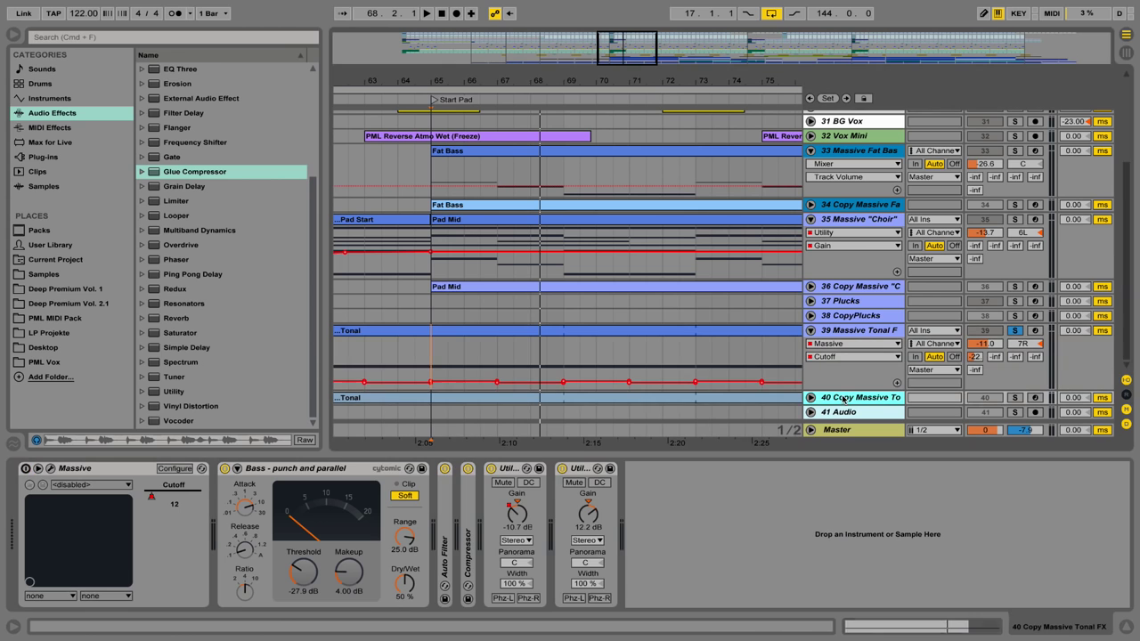
click(1013, 399)
click(810, 397)
key(space)
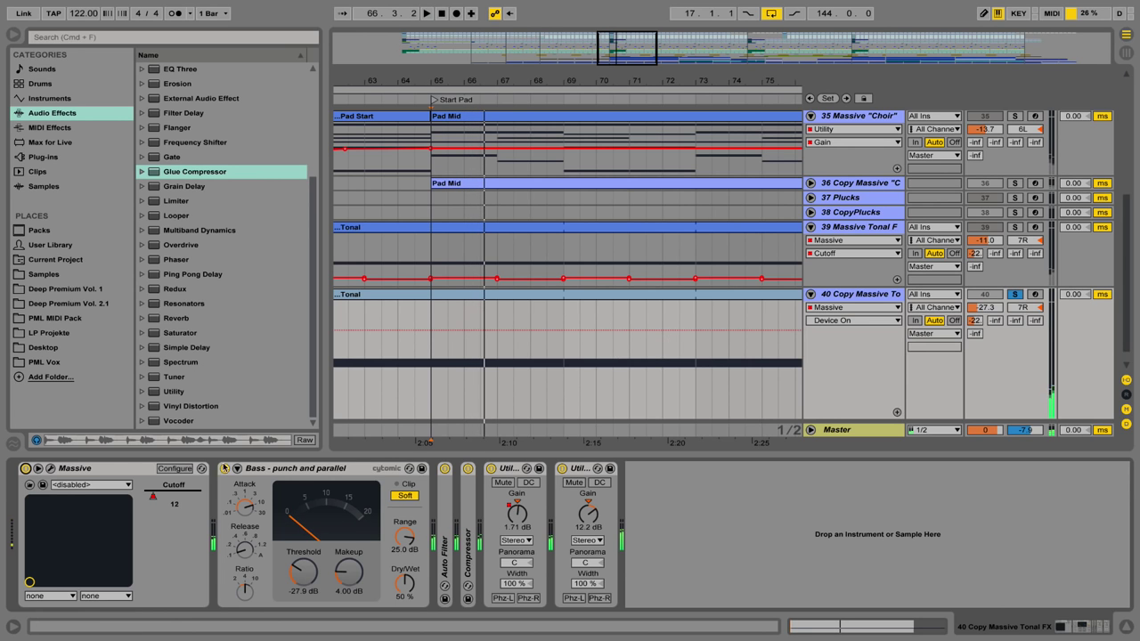
click(51, 469)
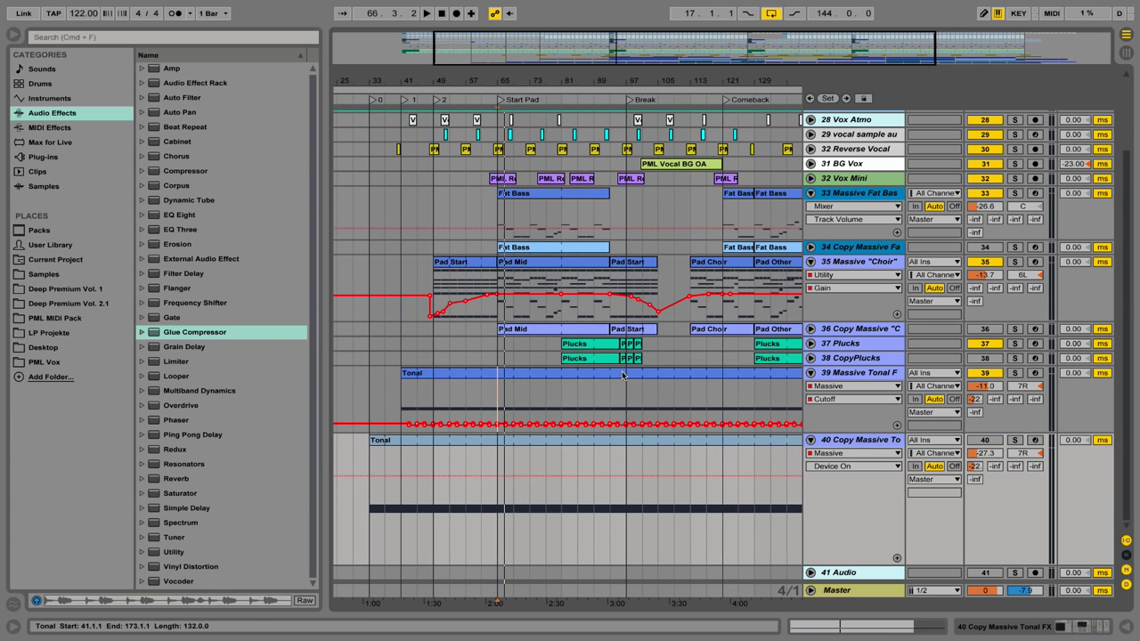
Hide the browser, fold the Massive tracks, show the entire arrangement, and play the full mix from locator 0
click(12, 34)
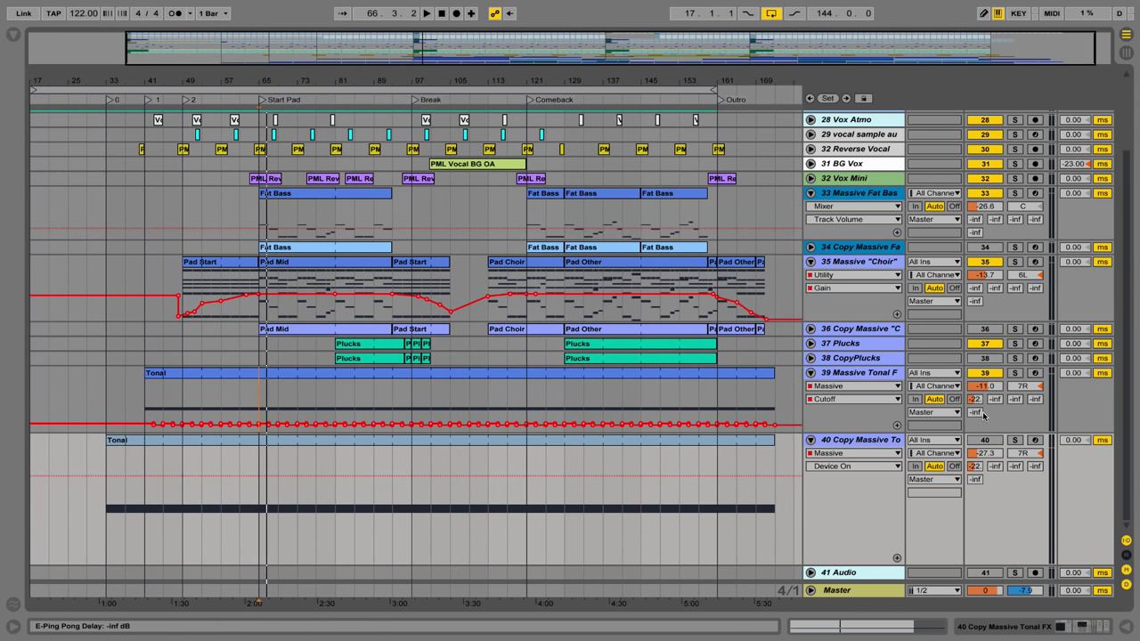
alt+click(810, 264)
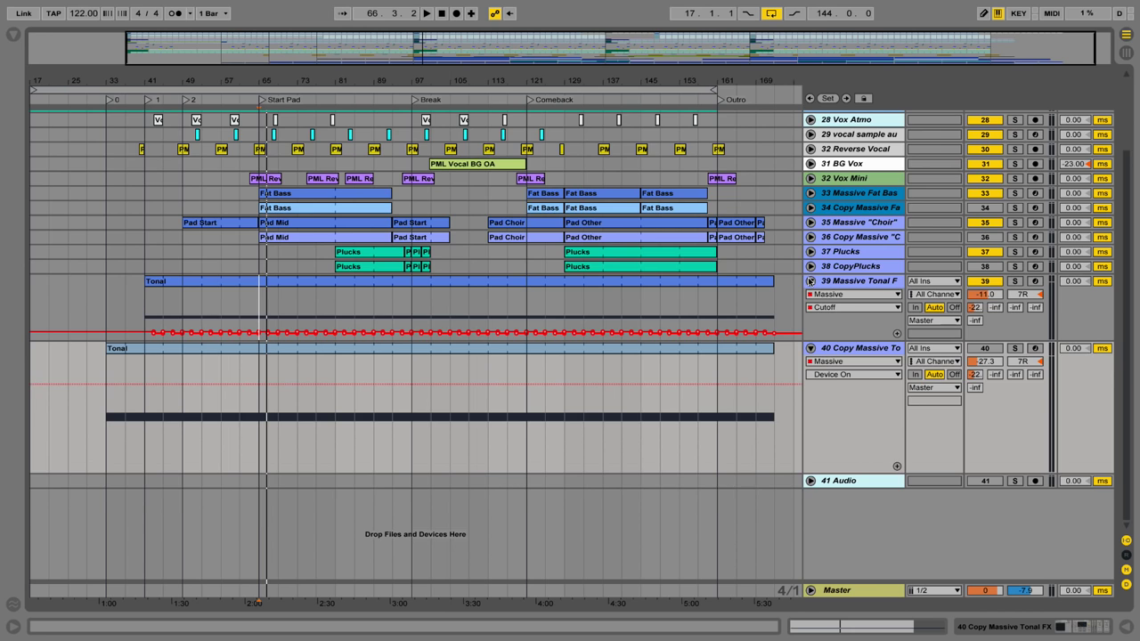
scroll(818, 293, up, 3)
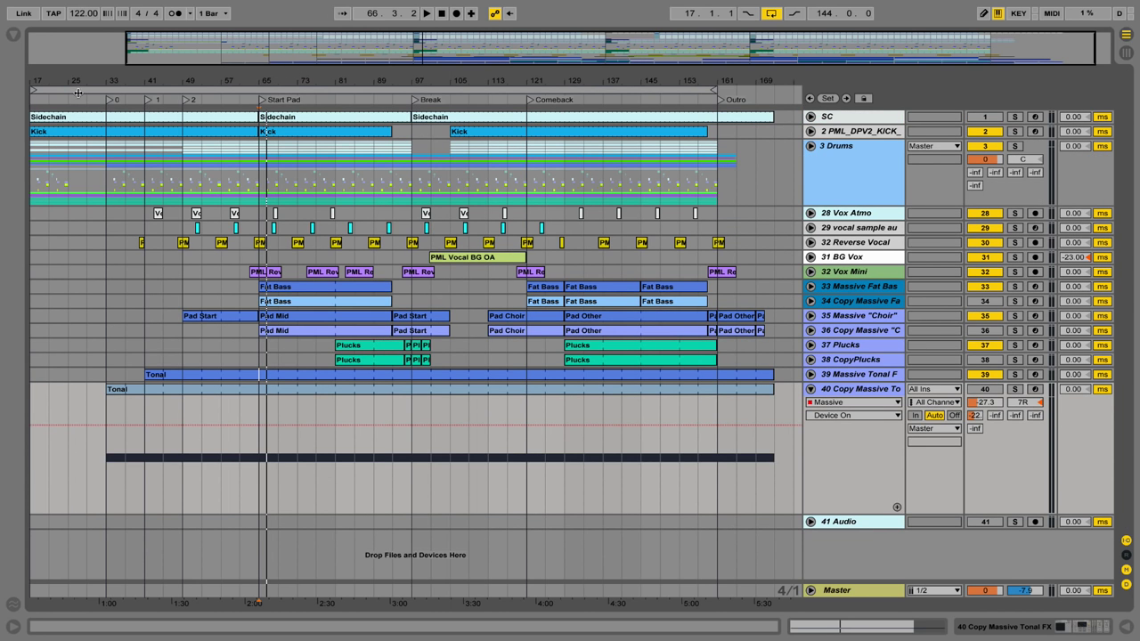
drag(117, 78, 175, 78)
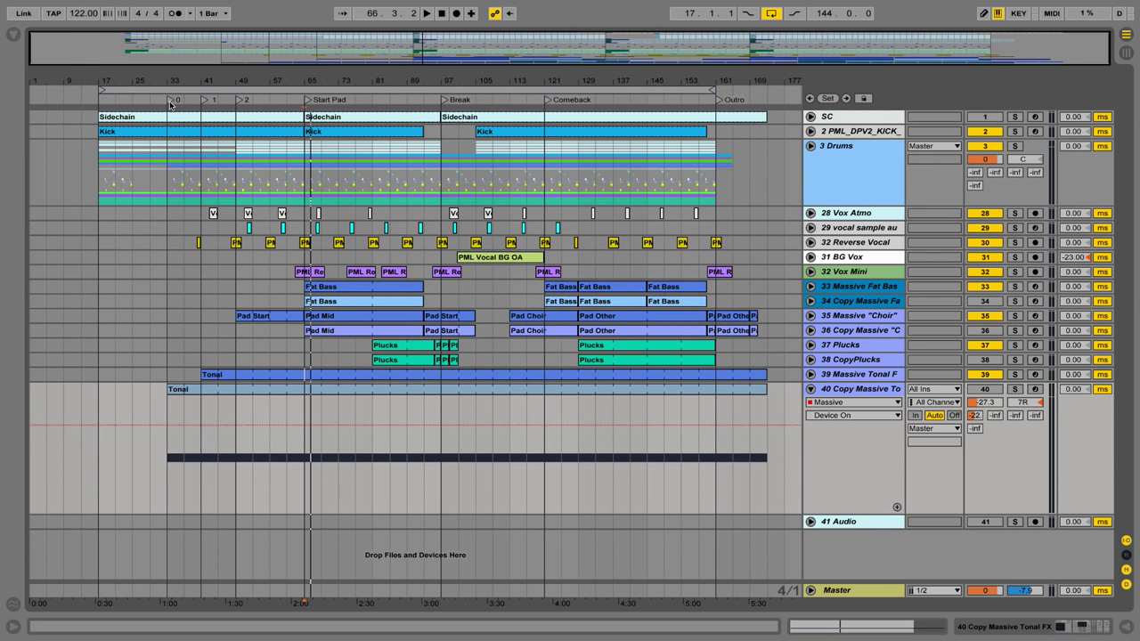
click(169, 102)
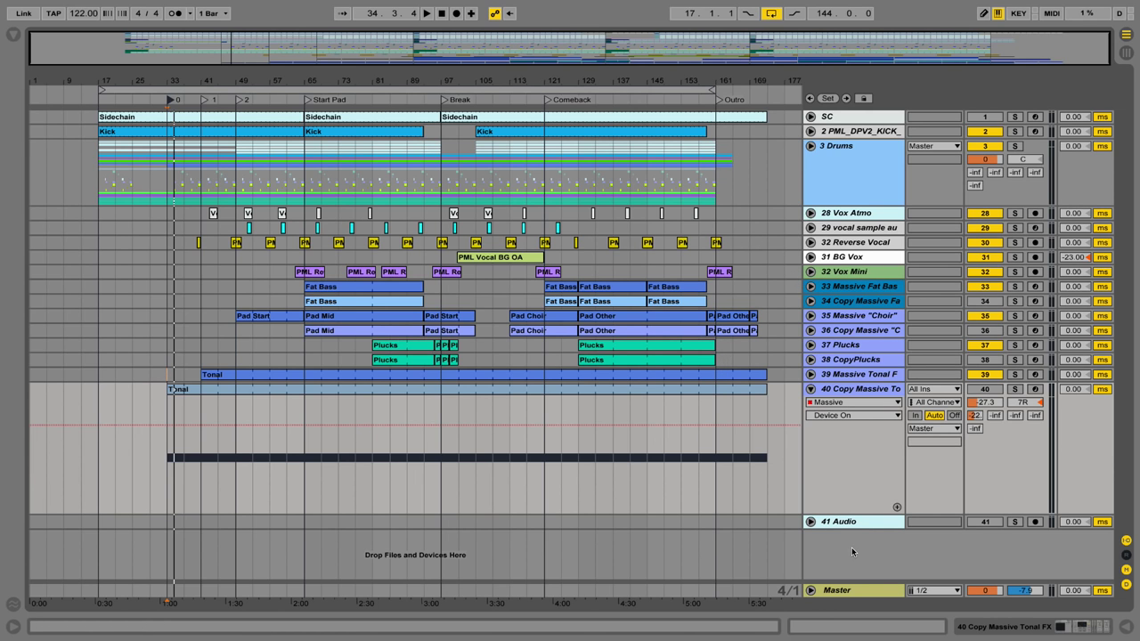
Display the Master's devices, switch off the last Utility, and turn on the Limiter in PML Mastering1's soloed Limiter chain
double_click(859, 586)
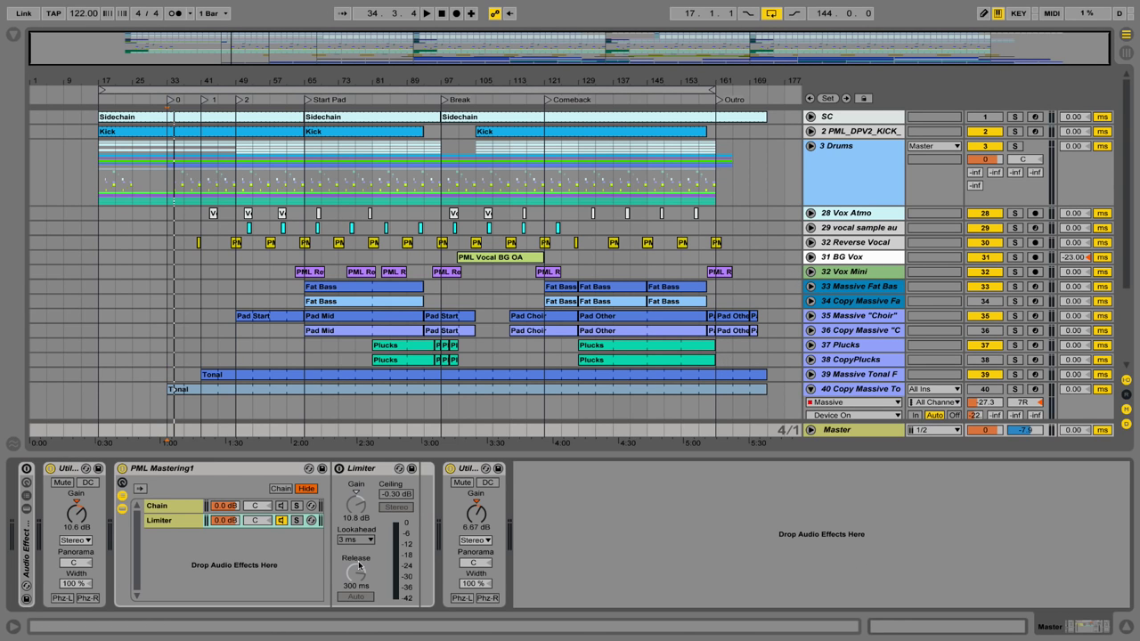
click(450, 469)
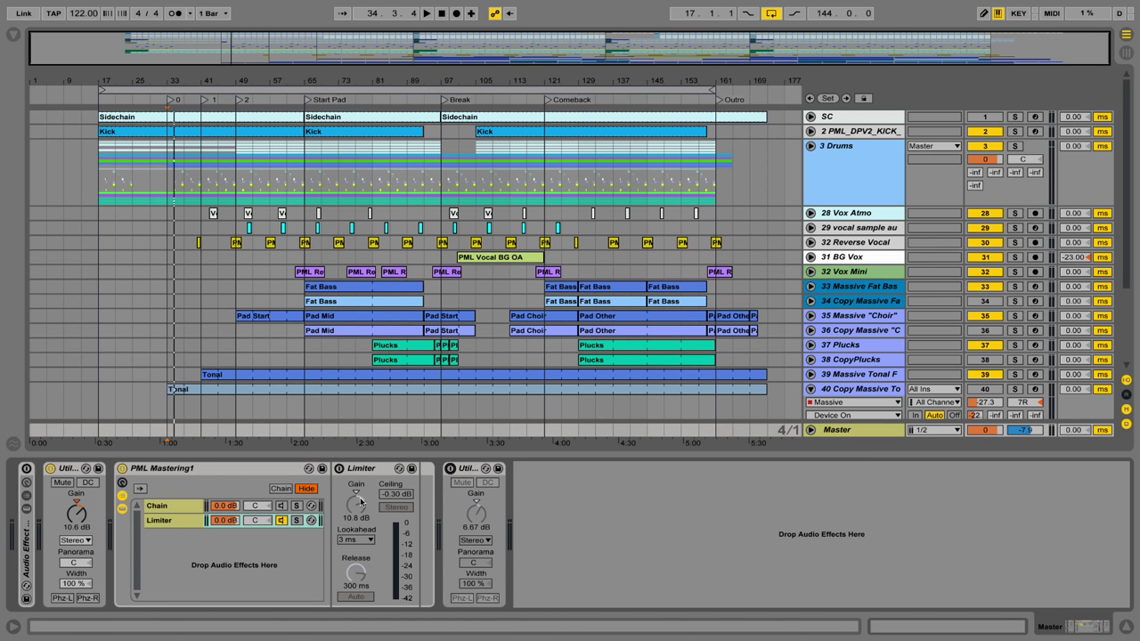
click(281, 506)
click(283, 521)
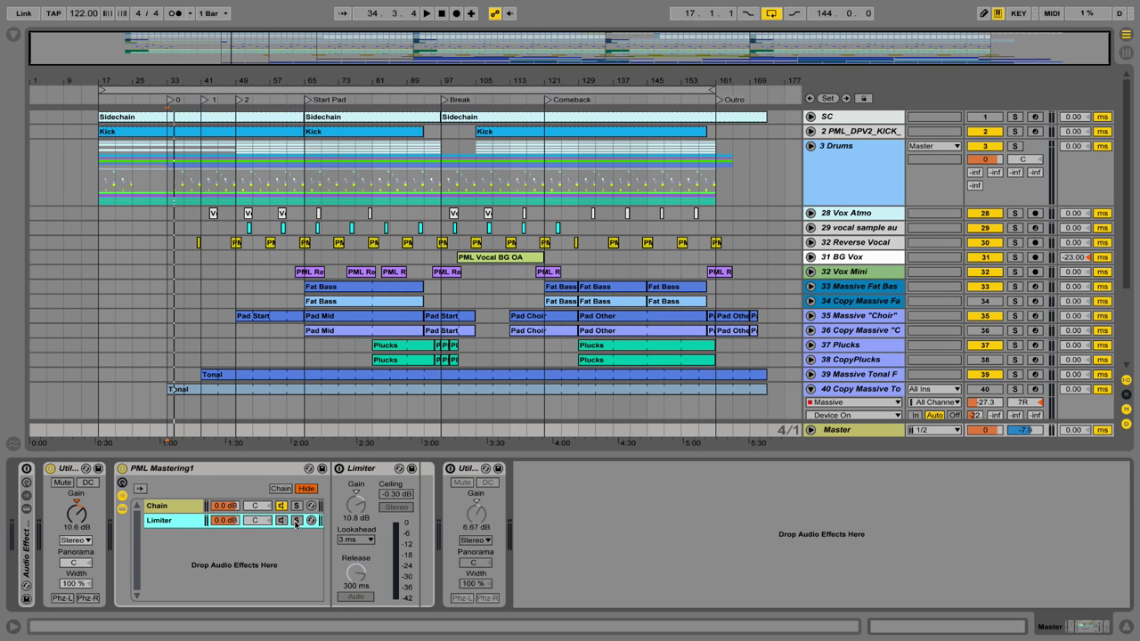
click(339, 468)
Audition the mix through the soloed Limiter chain, moving playback to bar 81, and stop
key(space)
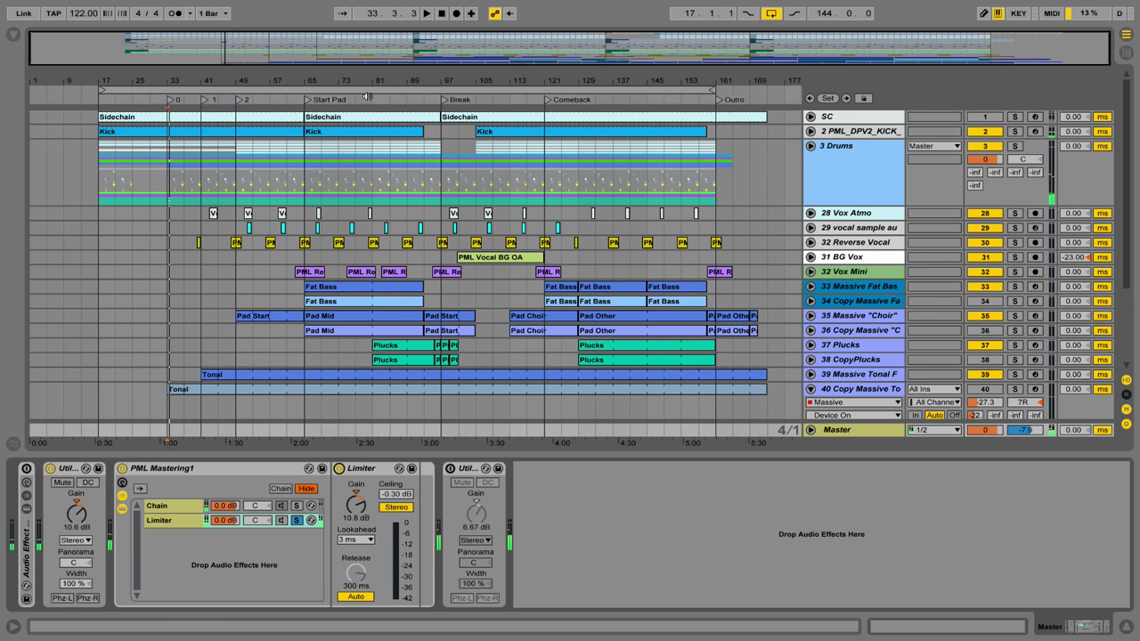
click(366, 97)
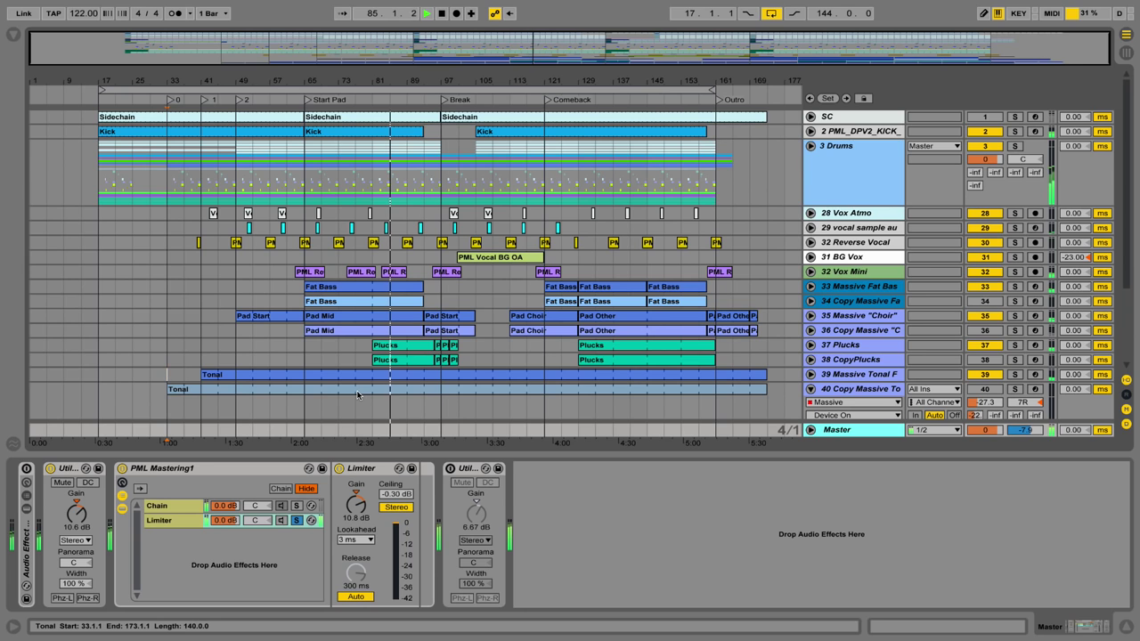
key(space)
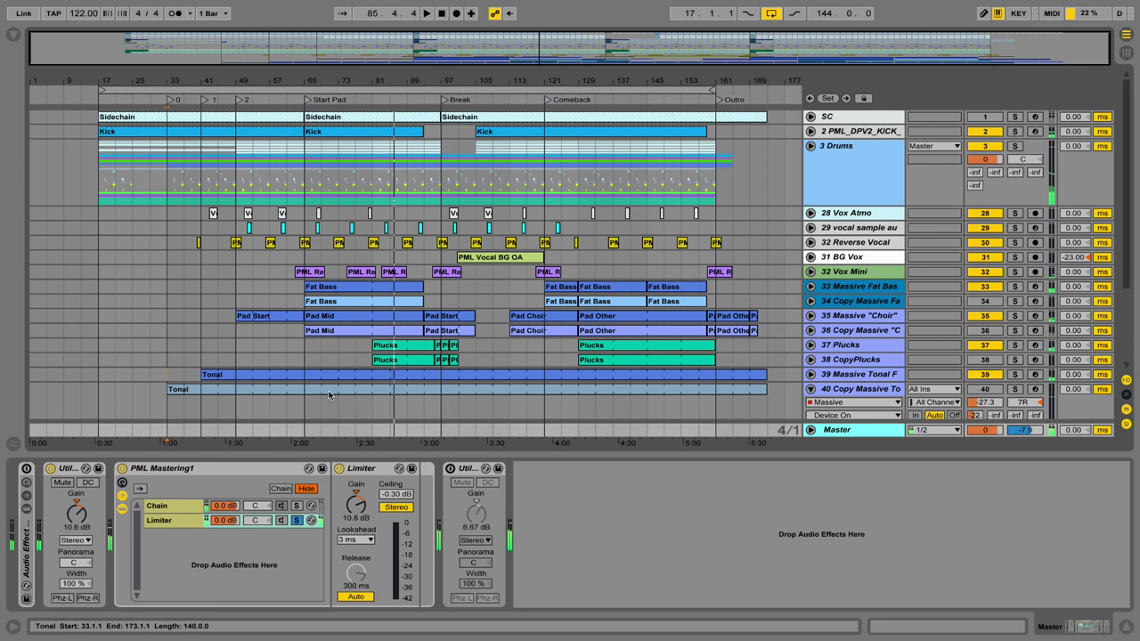
Solo the upper chain of PML Mastering1, play the mix through it from bar 81, and stop
click(301, 507)
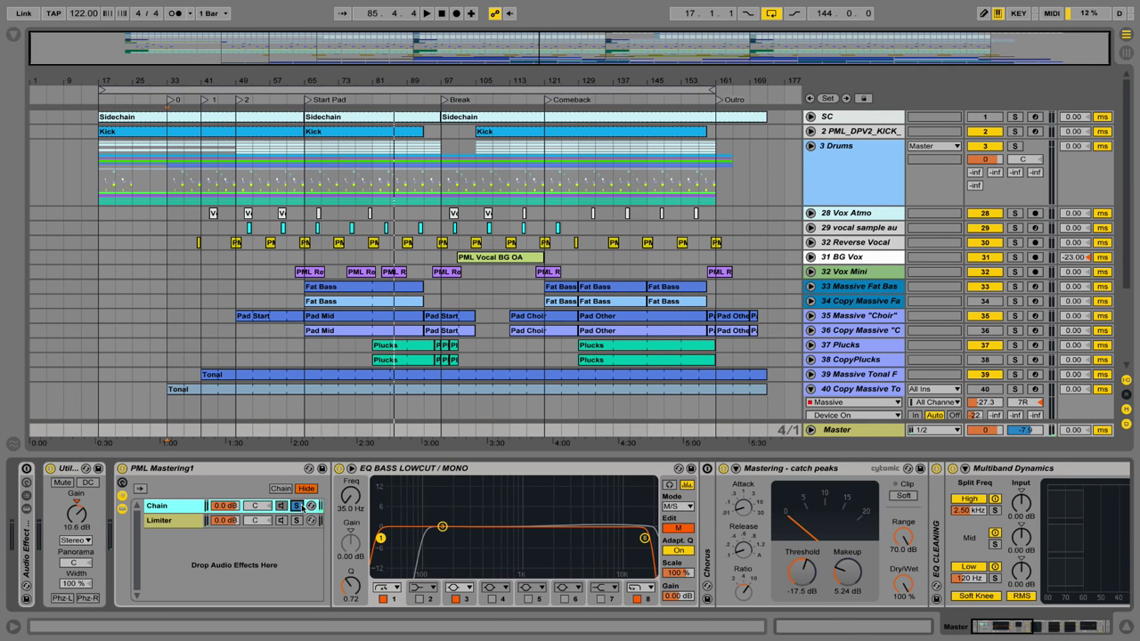
click(373, 98)
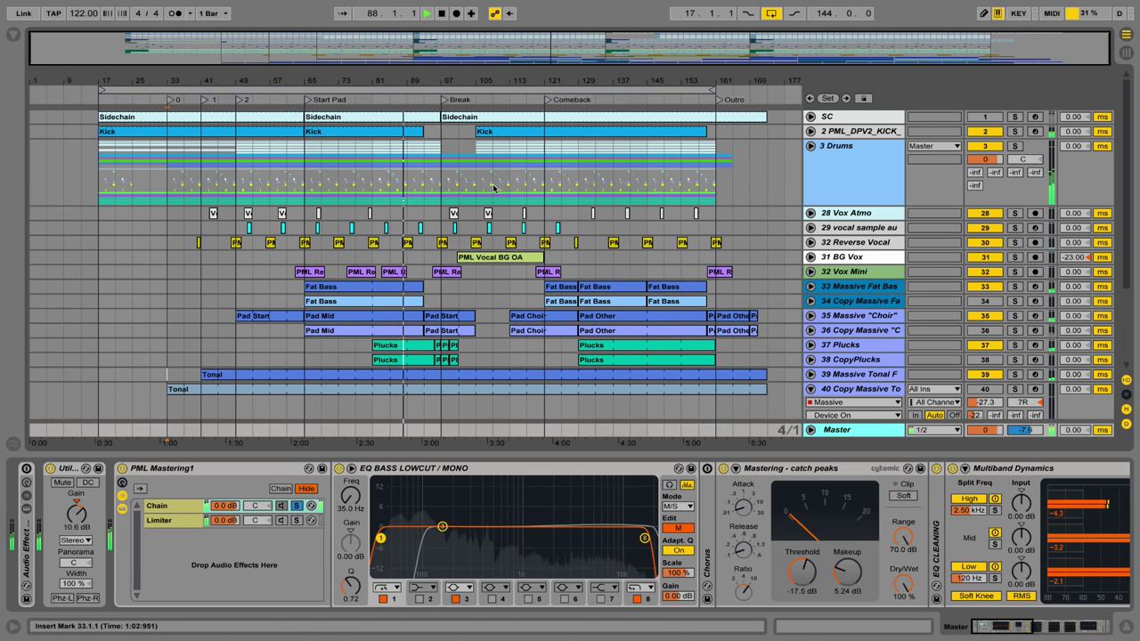
key(space)
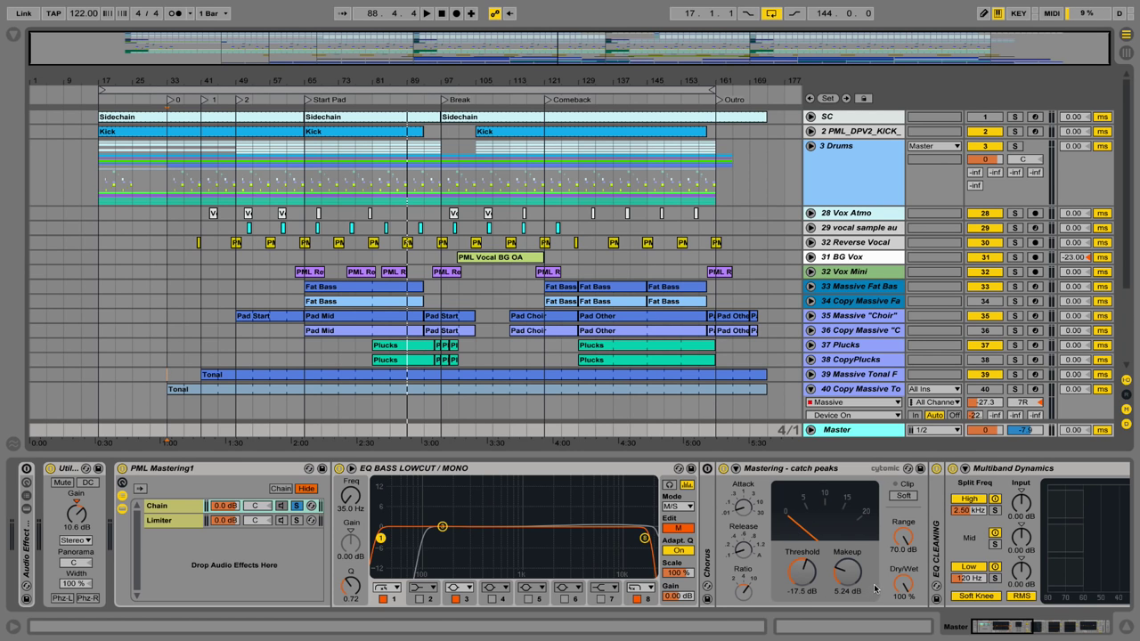
Unfold EQ CLEANING in the mastering chain and inspect it with Multiband Dynamics and Compressor Punch
drag(997, 636, 1016, 636)
click(635, 469)
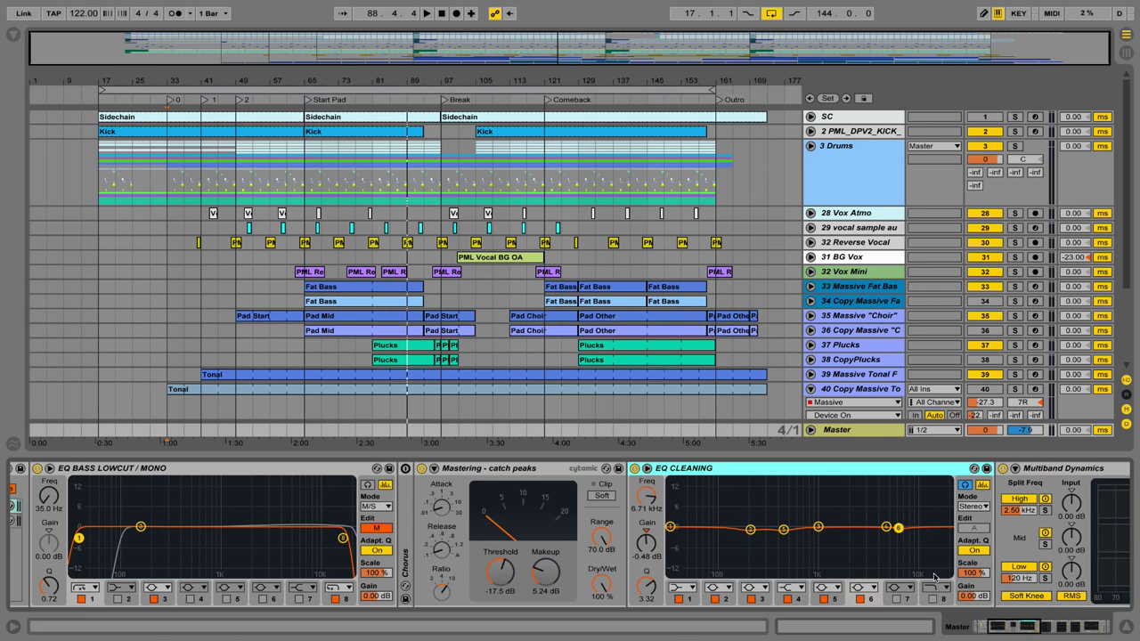
drag(1002, 626, 1031, 630)
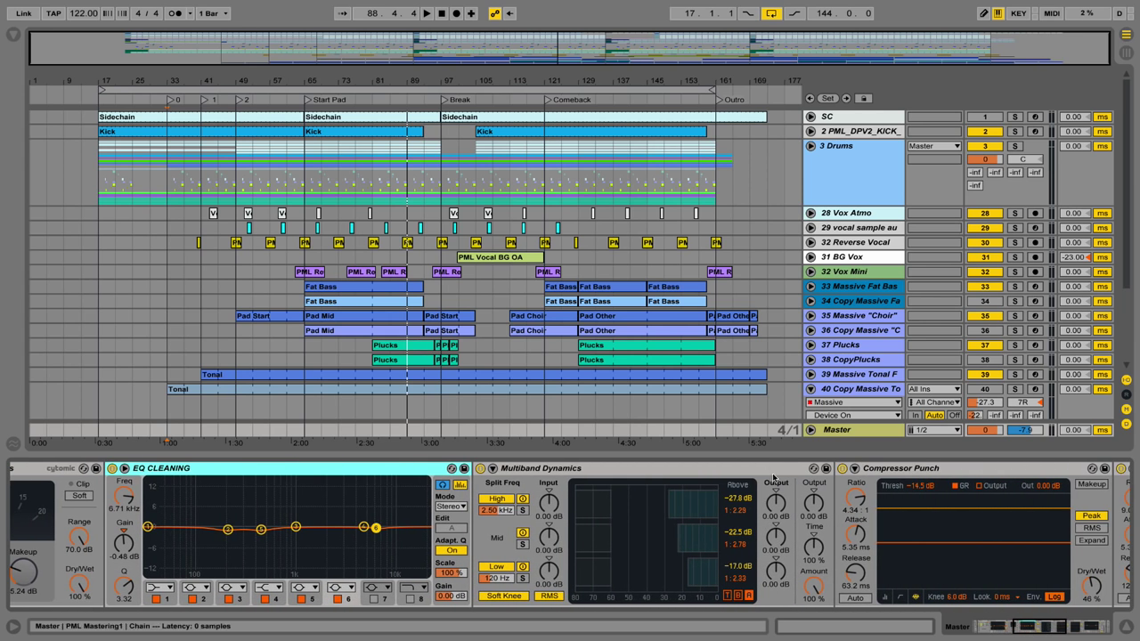
Compare the mix from bar 33 with Multiband Dynamics bypassed and re-enabled, replaying the passage for each state, and stop playback
key(space)
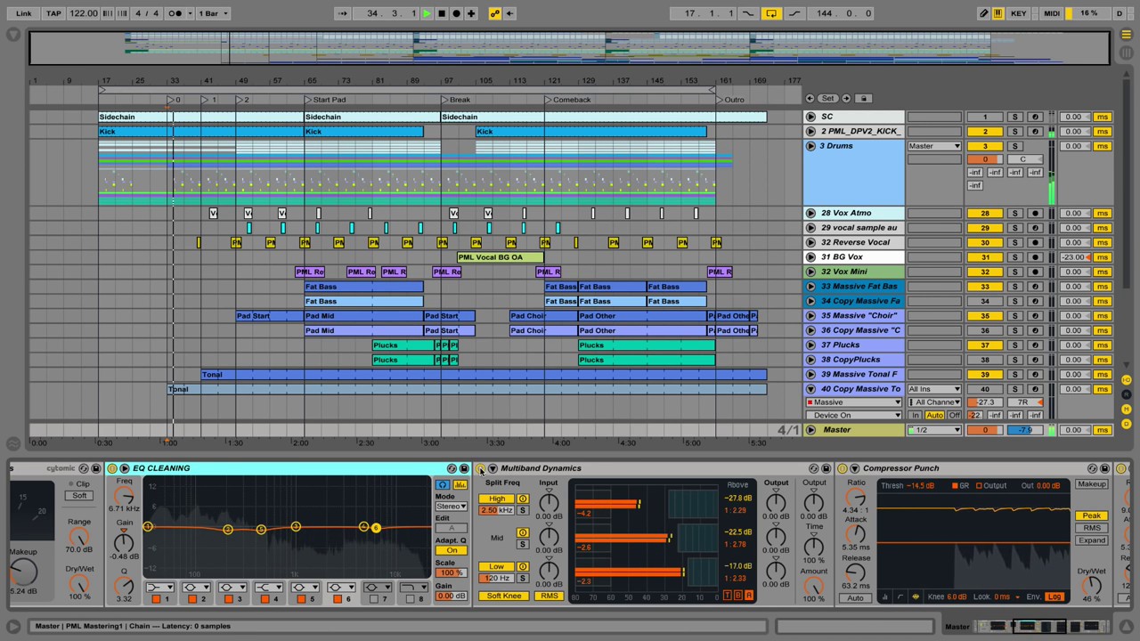
click(480, 468)
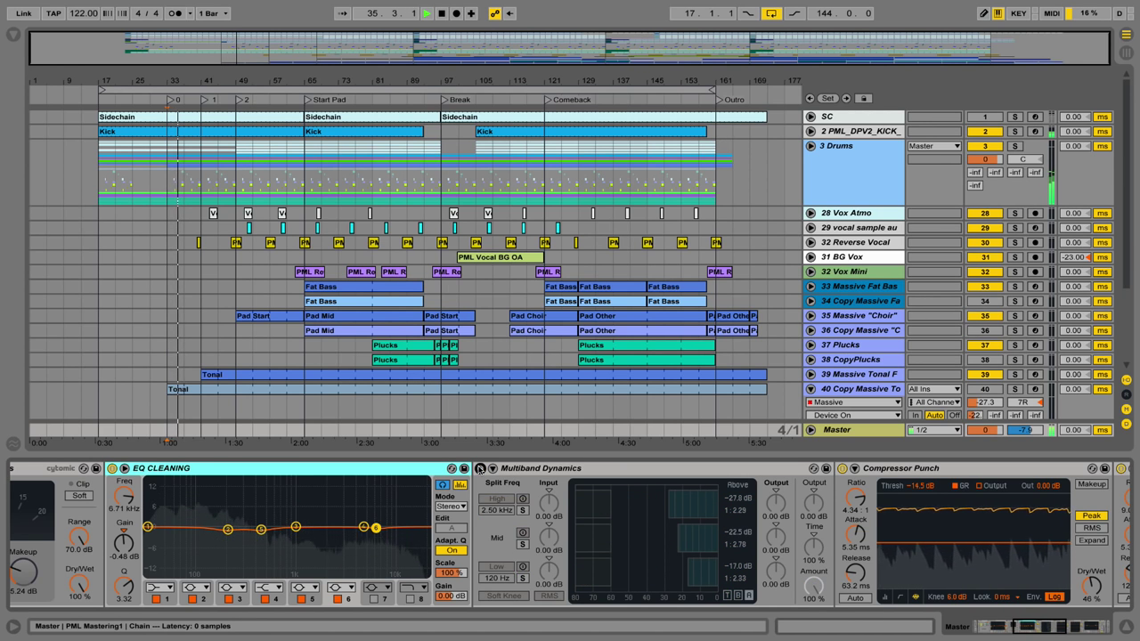
key(space)
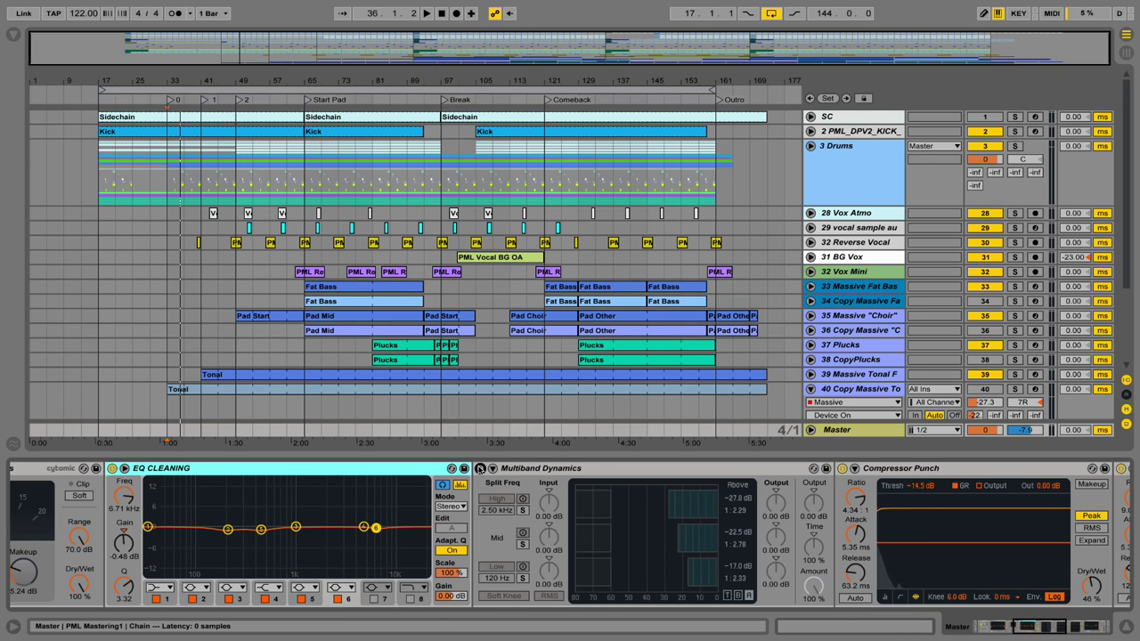
key(space)
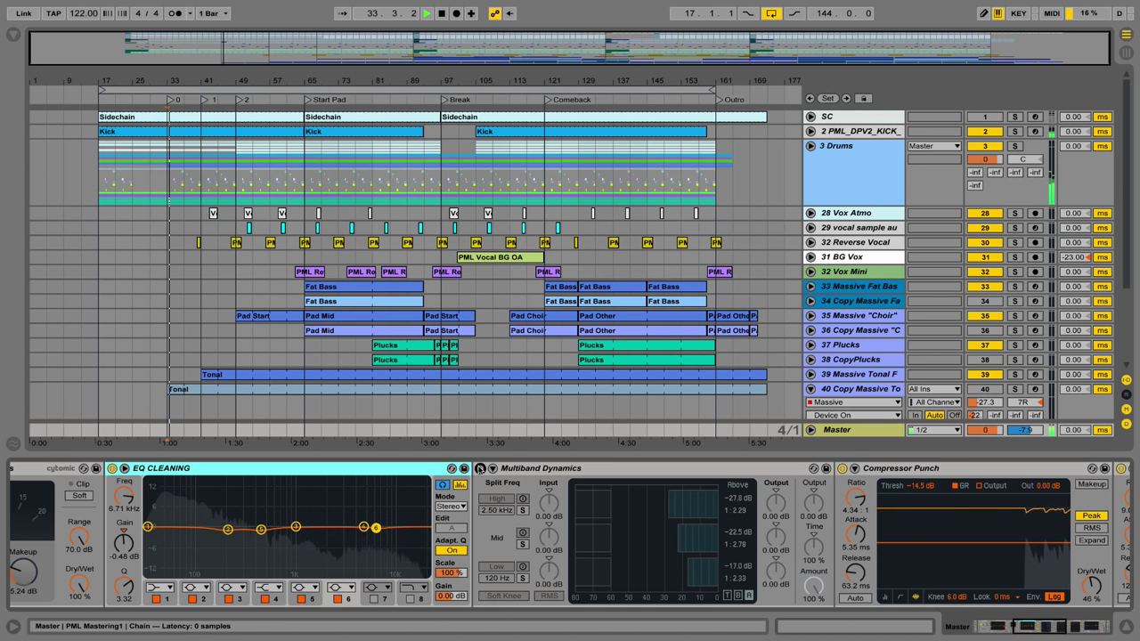
click(479, 468)
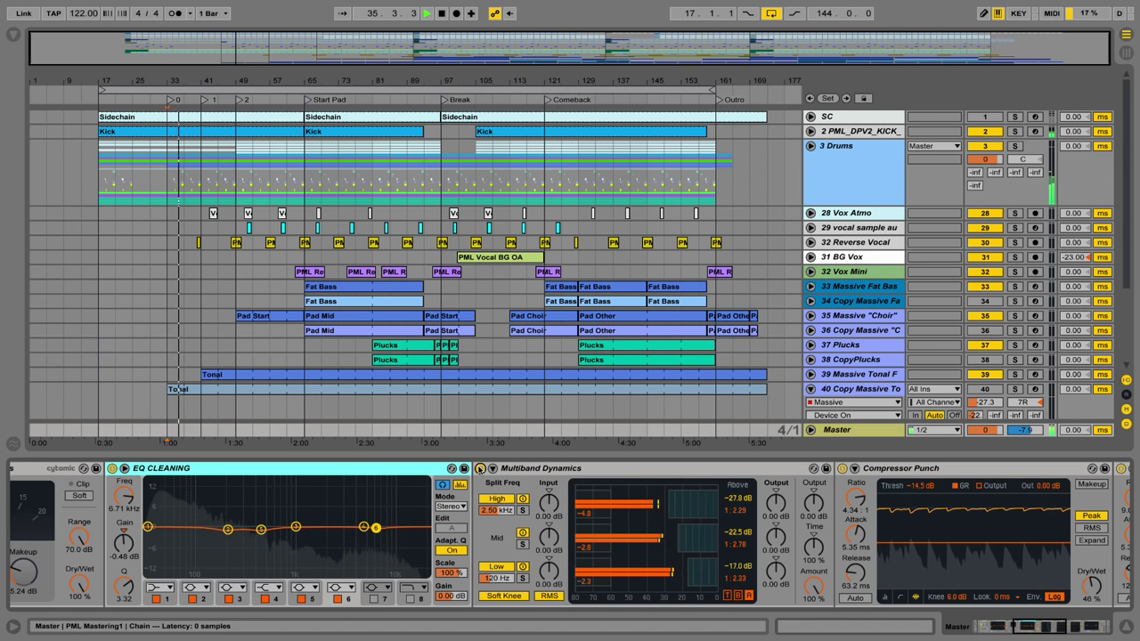
key(space)
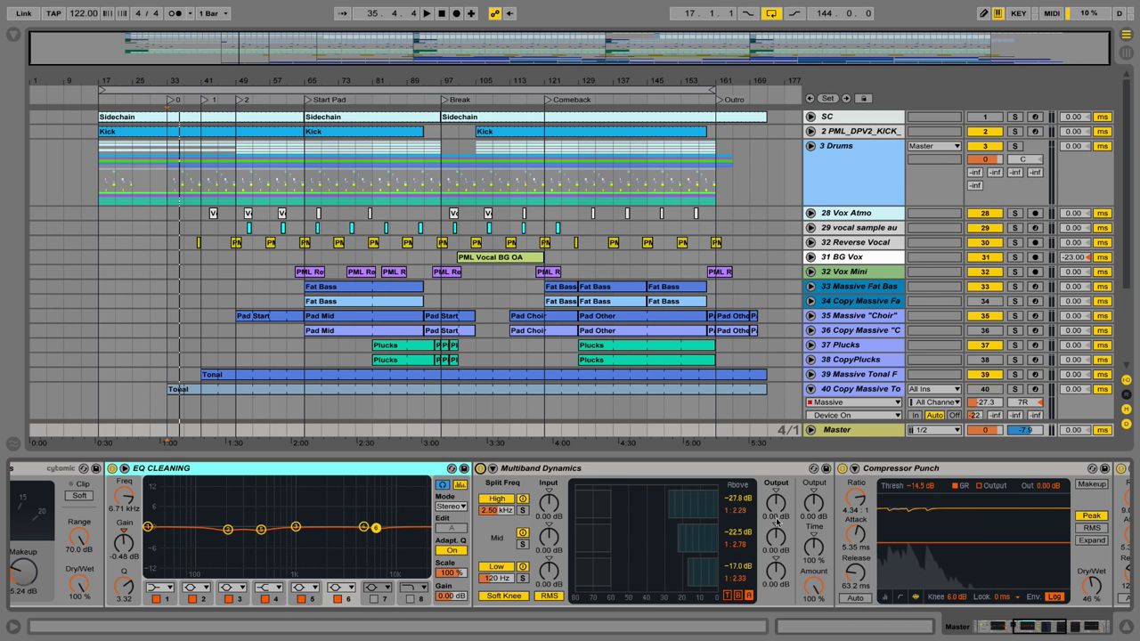
key(space)
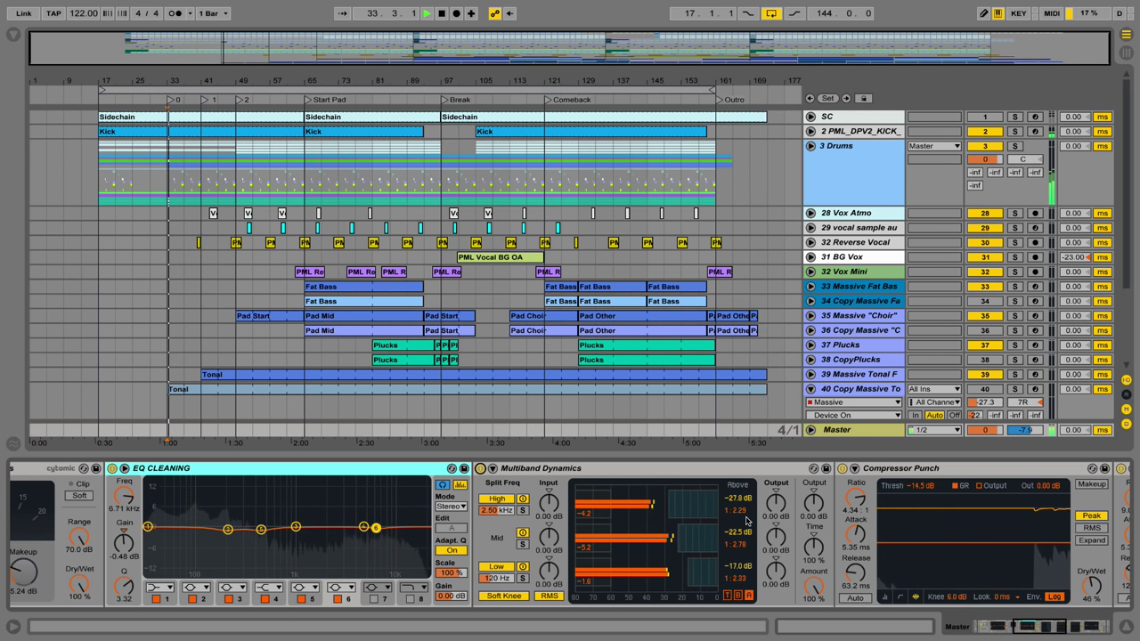
key(space)
Inspect Compressor Punch, Compressor Sustain, EQ Eight Final Touch and the Limiter, playing the mix from bar 33, and stop
drag(1041, 630, 1056, 632)
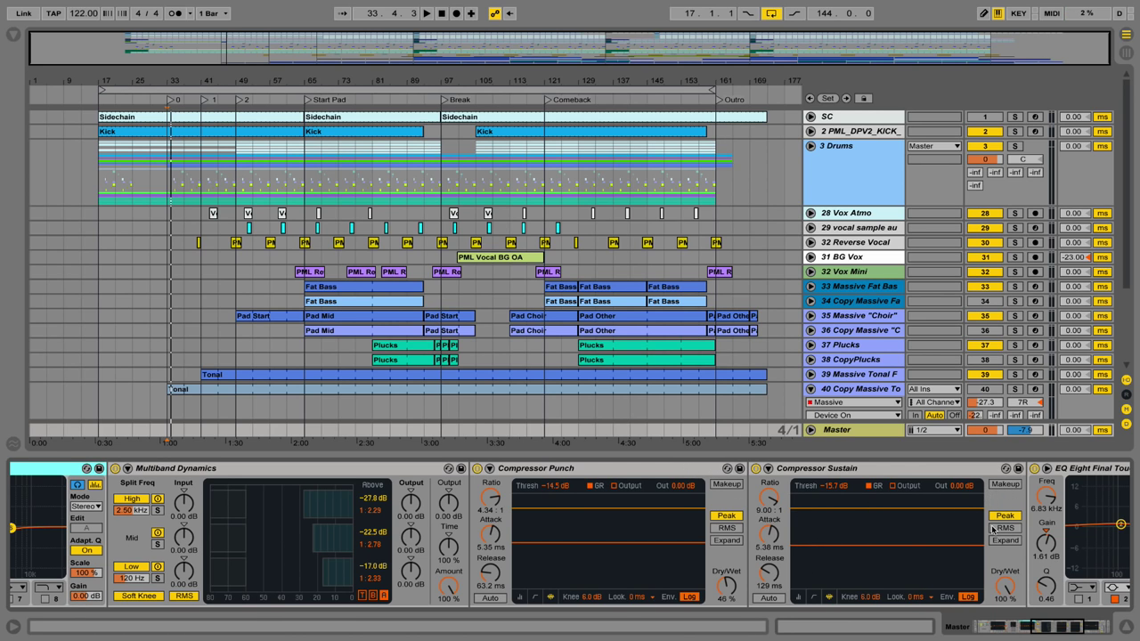
click(1044, 626)
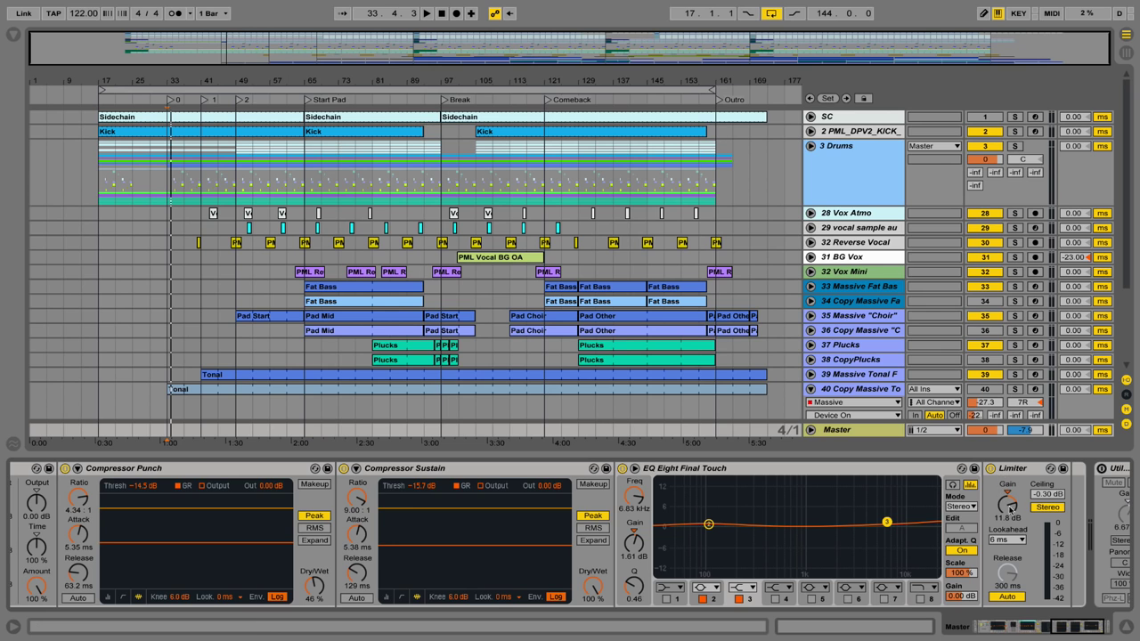
key(space)
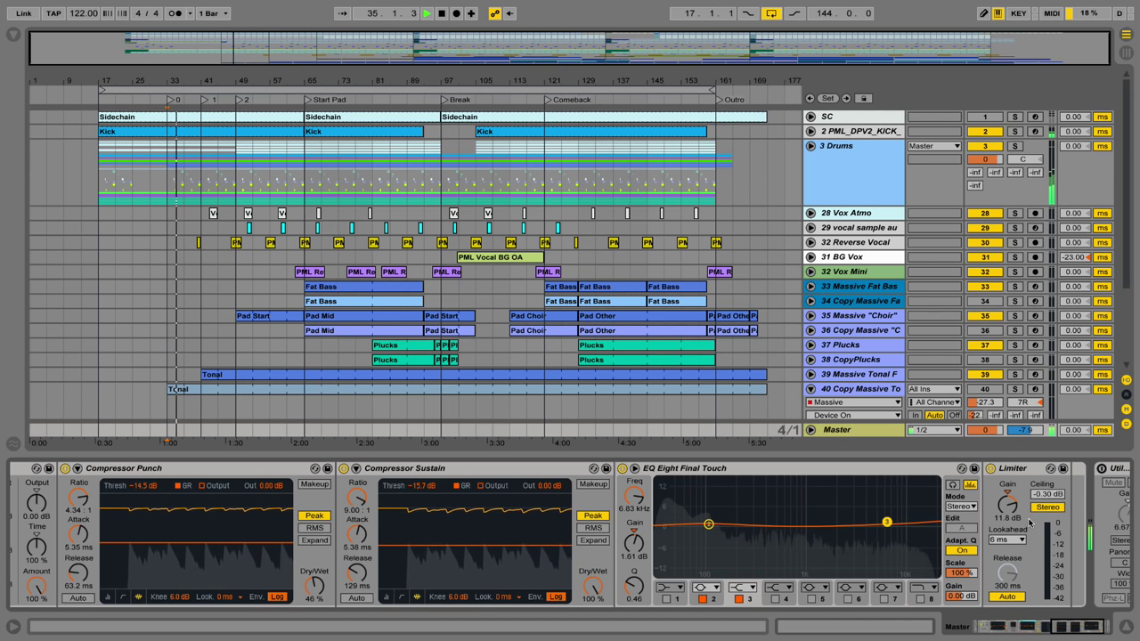
key(space)
Audition the mix from the Start Pad marker while viewing the end of the master chain with the last Utility, and stop
key(space)
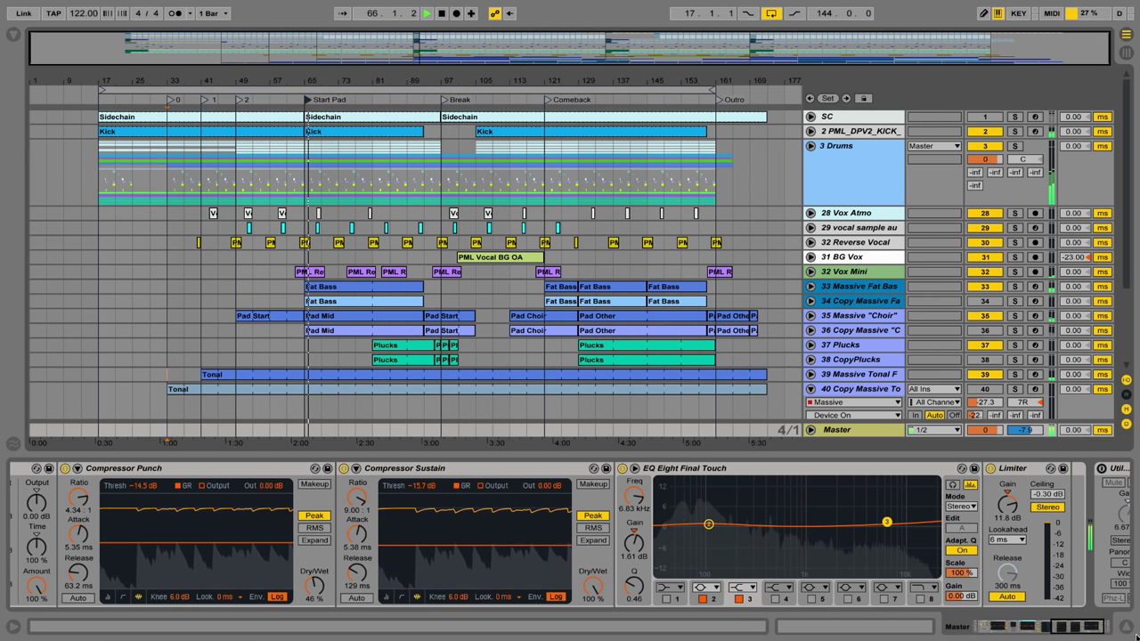
click(1069, 629)
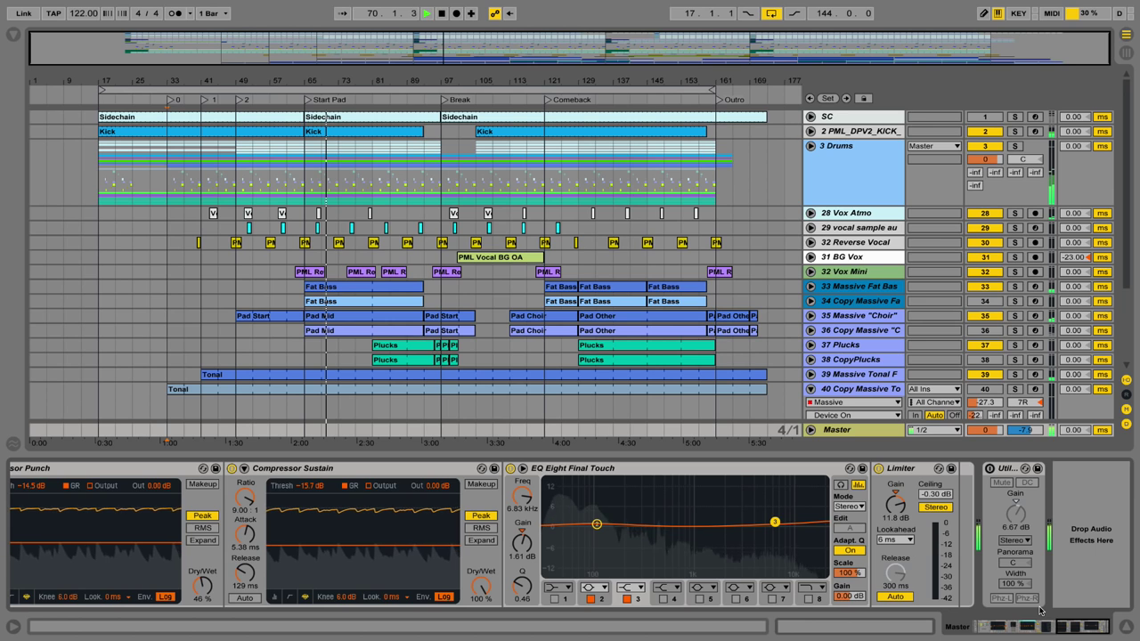
key(space)
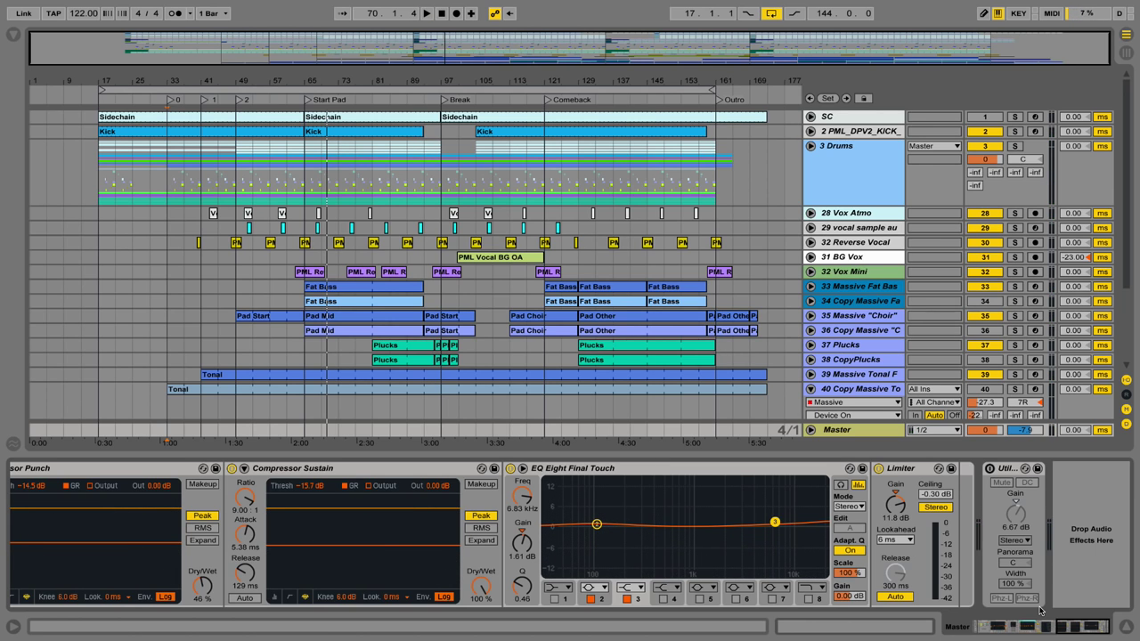